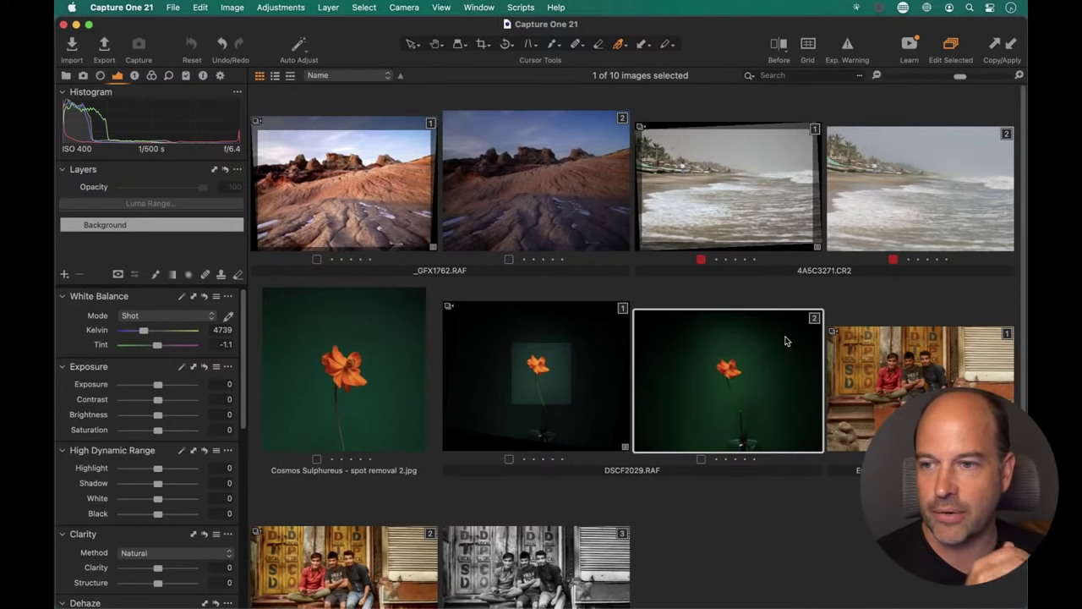
- Open the photo of three men before yellow doors alone in the viewer, with the filmstrip hidden
{"action": "scroll", "coordinate": [769, 453], "scroll_direction": "down", "scroll_amount": 2}
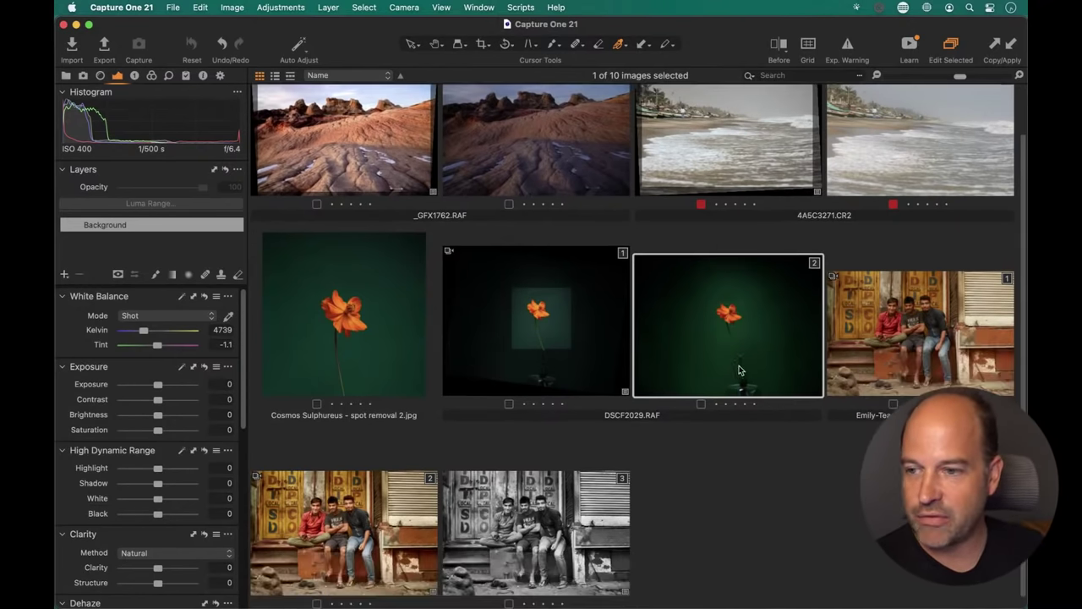
{"action": "double_click", "coordinate": [857, 389]}
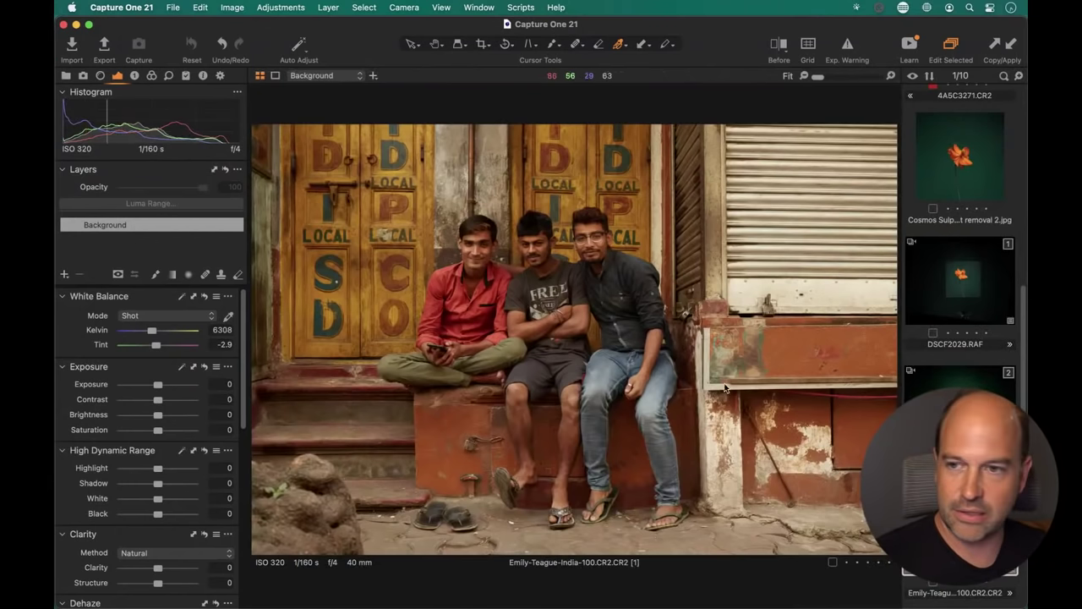
{"action": "key", "text": "super+b"}
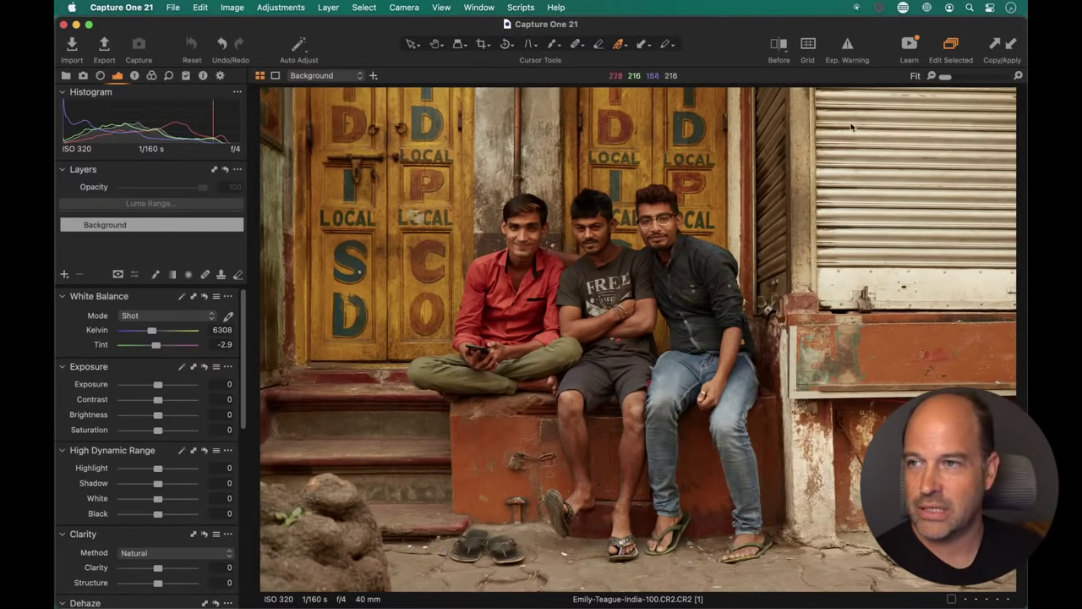
- Crop all four edges inward to about 18.01 by 12.02 inches and apply the crop
{"action": "left_click", "coordinate": [479, 48]}
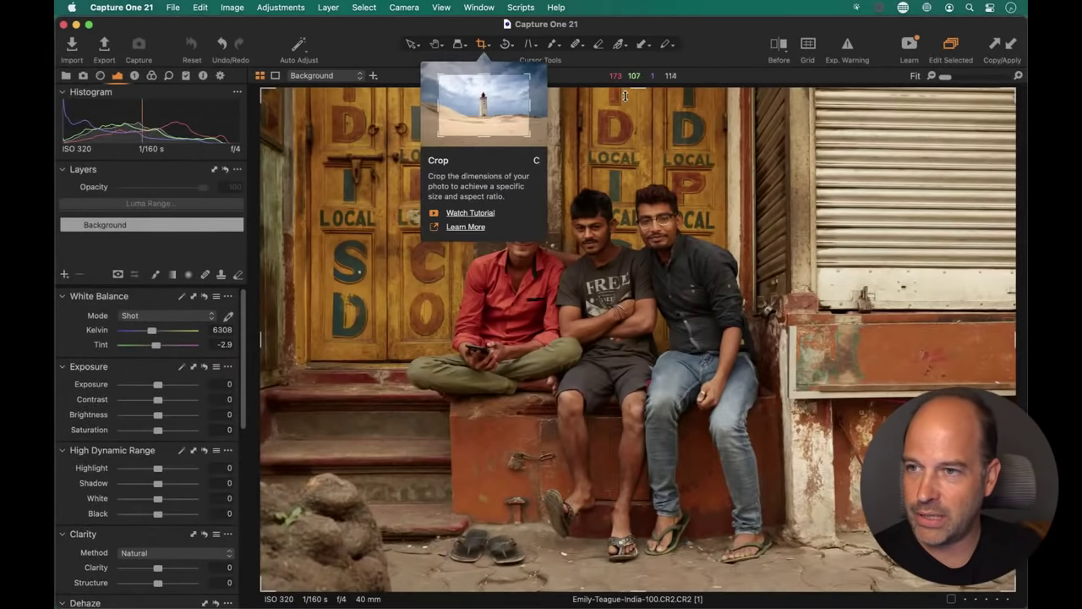
{"action": "right_click", "coordinate": [638, 87]}
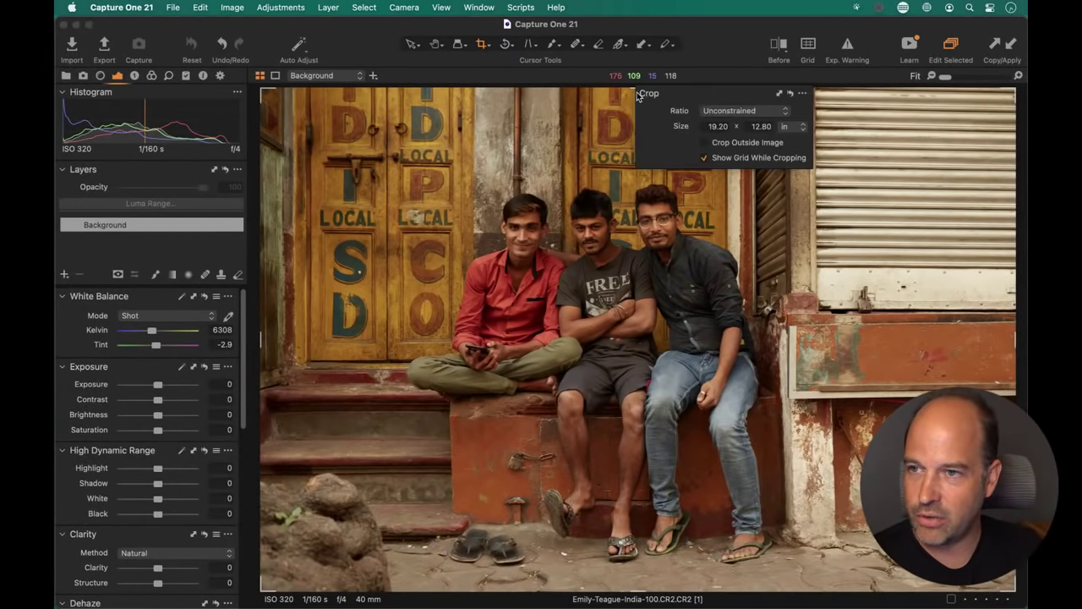
{"action": "left_click", "coordinate": [635, 87]}
{"action": "left_click_drag", "start_coordinate": [636, 87], "coordinate": [635, 98]}
{"action": "left_click_drag", "start_coordinate": [638, 587], "coordinate": [638, 573]}
{"action": "left_click_drag", "start_coordinate": [1012, 334], "coordinate": [981, 334]}
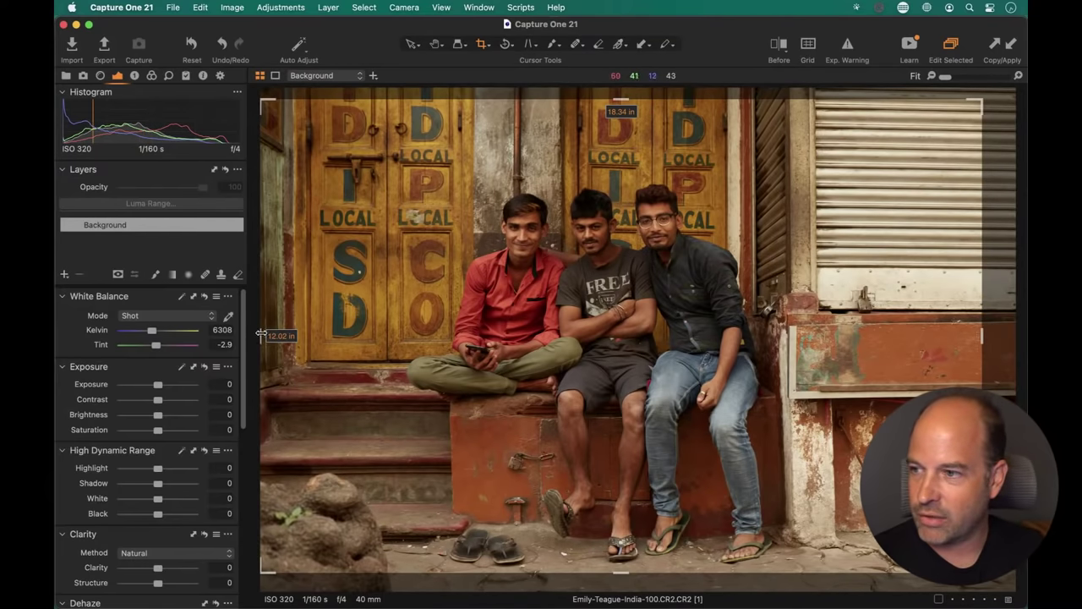
{"action": "left_click_drag", "start_coordinate": [262, 334], "coordinate": [271, 334]}
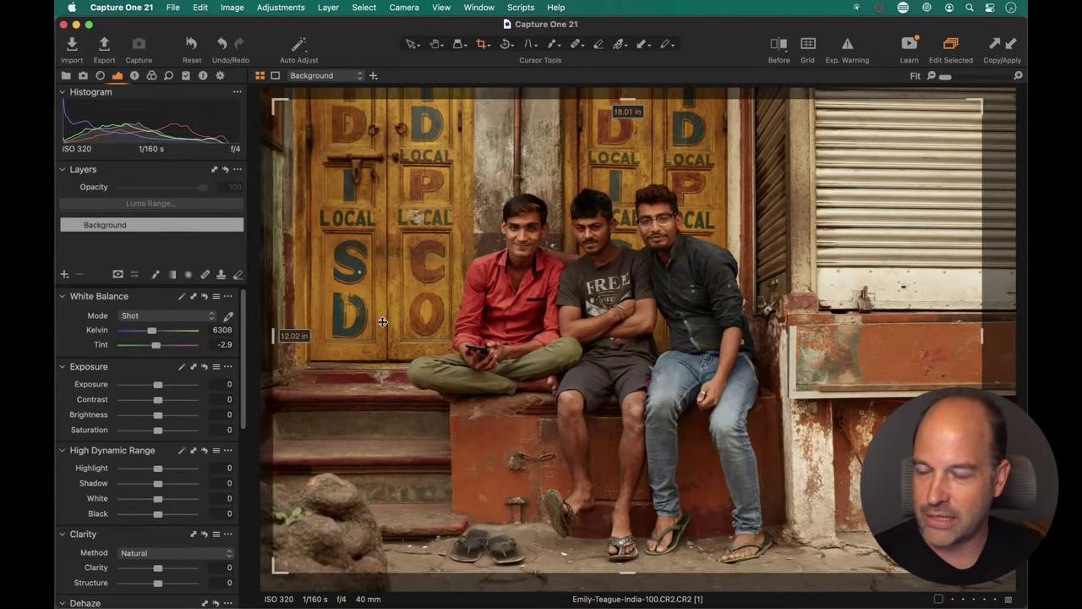
{"action": "left_click_drag", "start_coordinate": [703, 328], "coordinate": [689, 328]}
{"action": "key", "text": "h"}
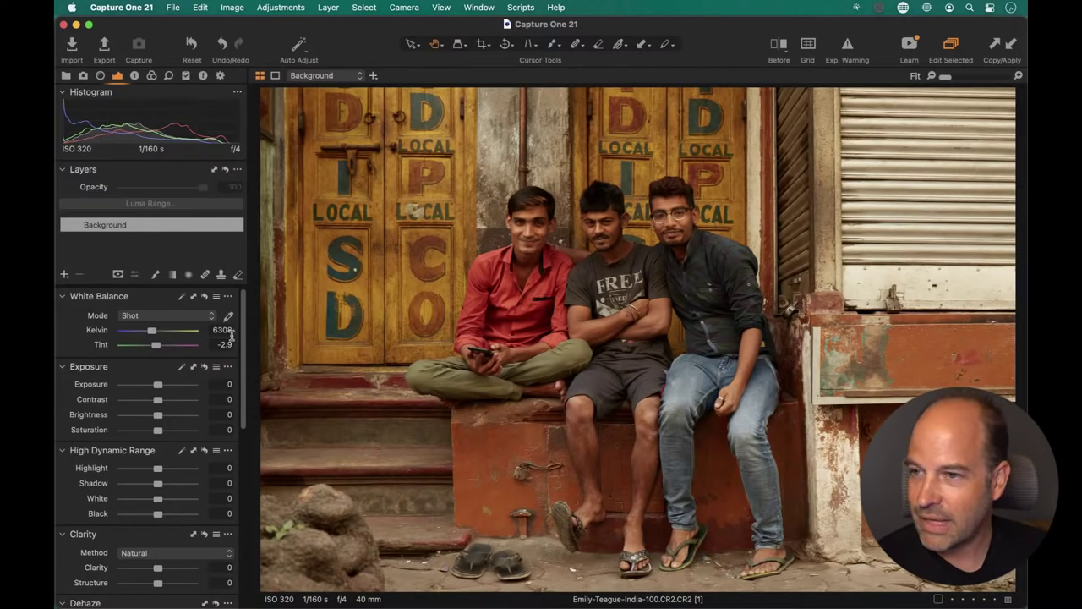
- Try the Exposure slider, reset Exposure to 0, then raise Brightness to 7
{"action": "scroll", "coordinate": [243, 332], "scroll_direction": "down", "scroll_amount": 1}
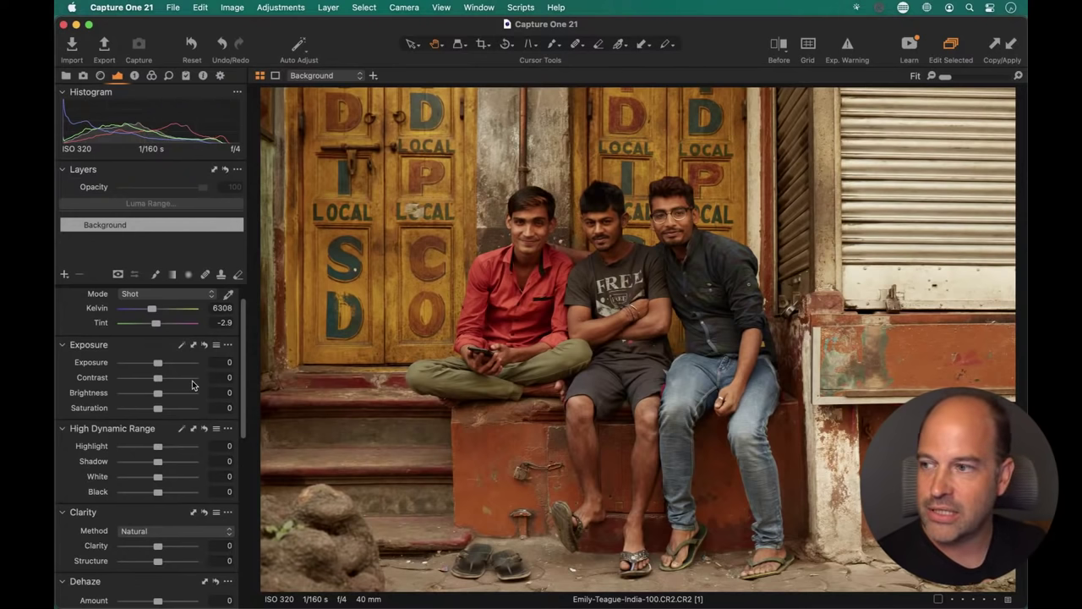
{"action": "left_click_drag", "start_coordinate": [158, 364], "coordinate": [163, 364]}
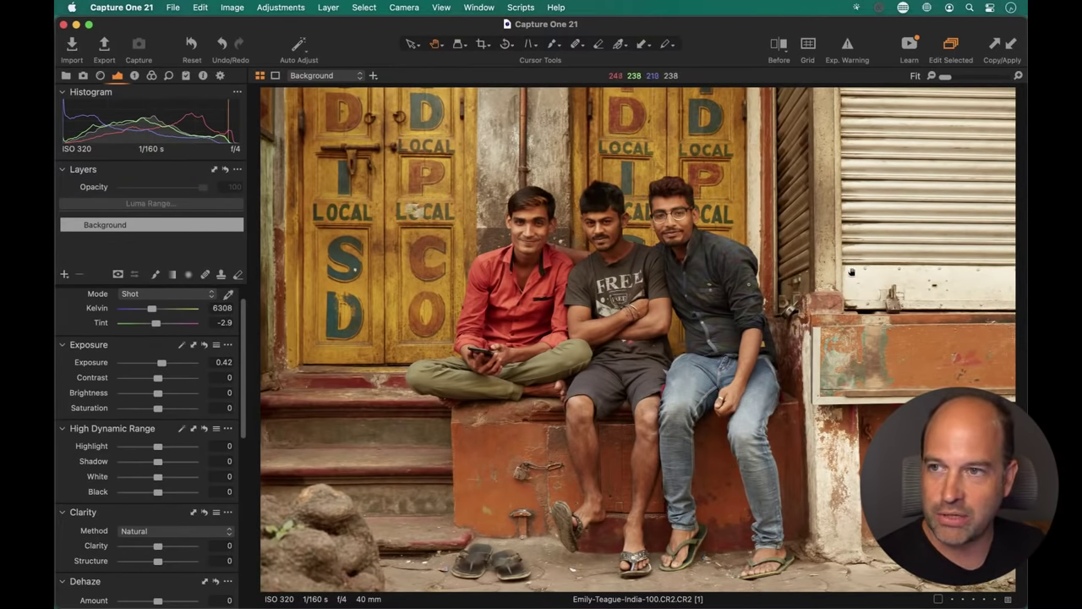
{"action": "left_click", "coordinate": [179, 363]}
{"action": "double_click", "coordinate": [179, 364]}
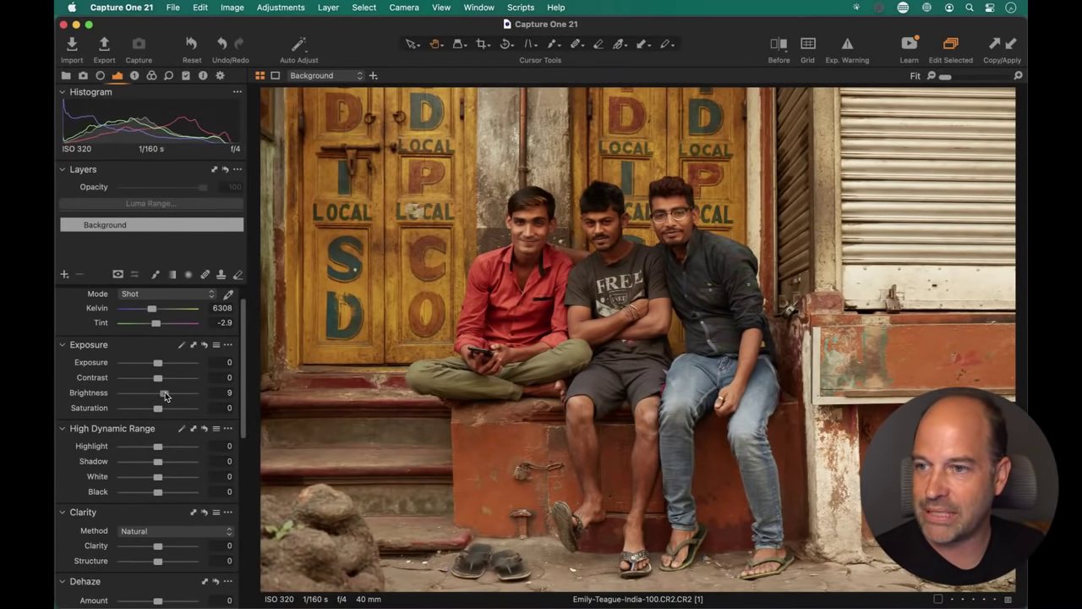
{"action": "left_click_drag", "start_coordinate": [159, 394], "coordinate": [164, 396]}
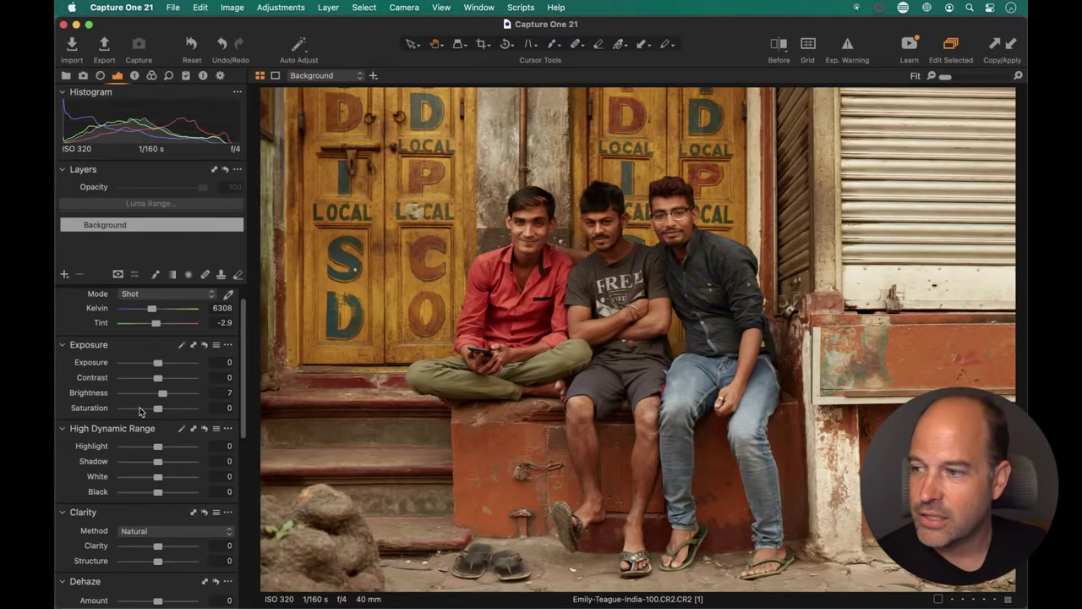
- Raise Clarity to 14 and pull High Dynamic Range Highlight down to -15
{"action": "scroll", "coordinate": [165, 448], "scroll_direction": "down", "scroll_amount": 3}
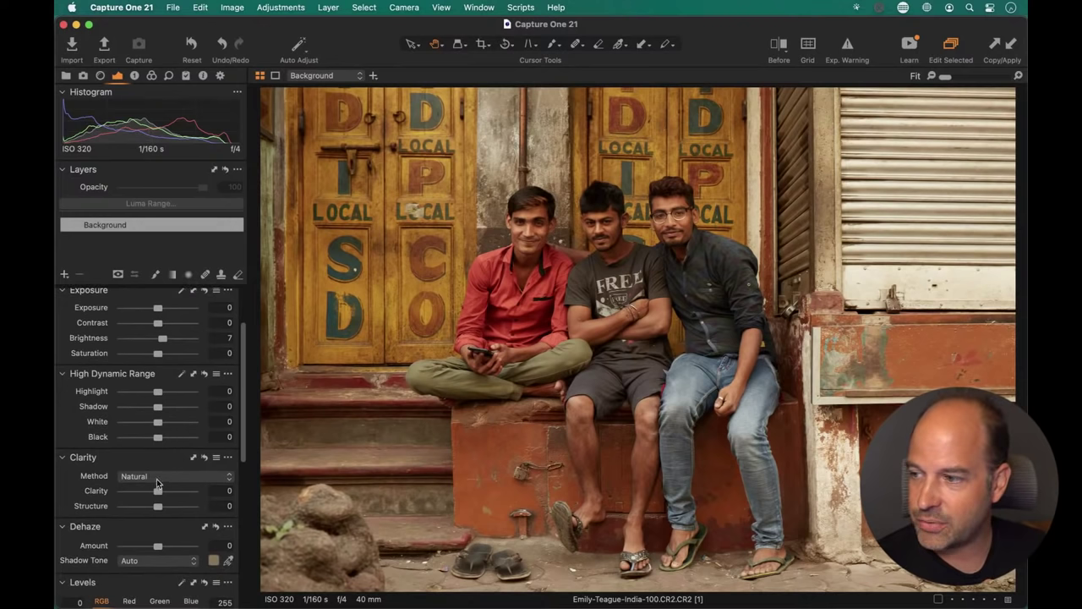
{"action": "left_click_drag", "start_coordinate": [159, 490], "coordinate": [164, 493]}
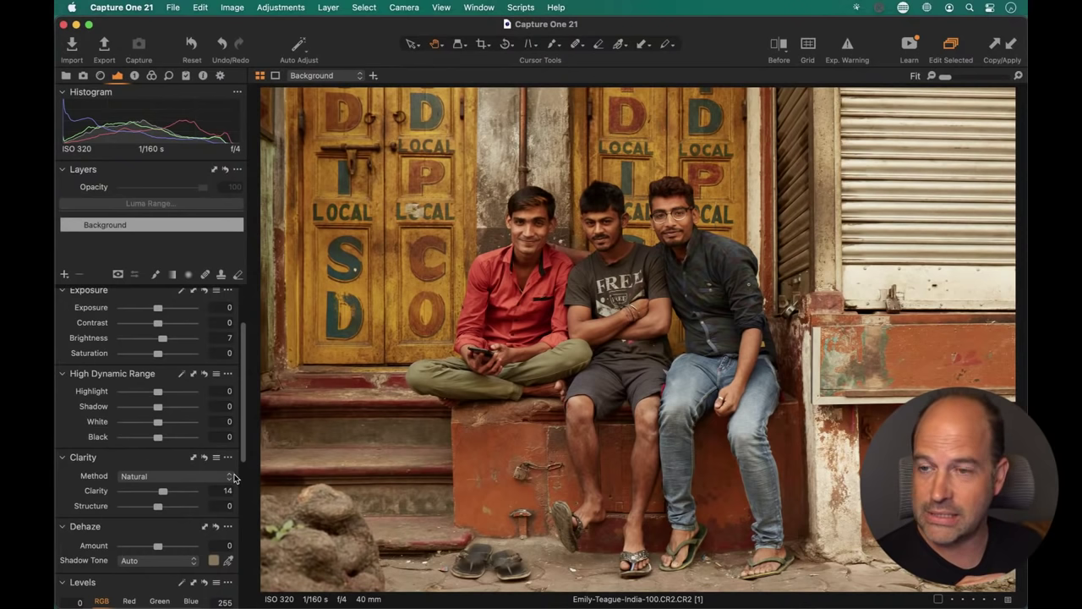
{"action": "scroll", "coordinate": [177, 434], "scroll_direction": "up", "scroll_amount": 2}
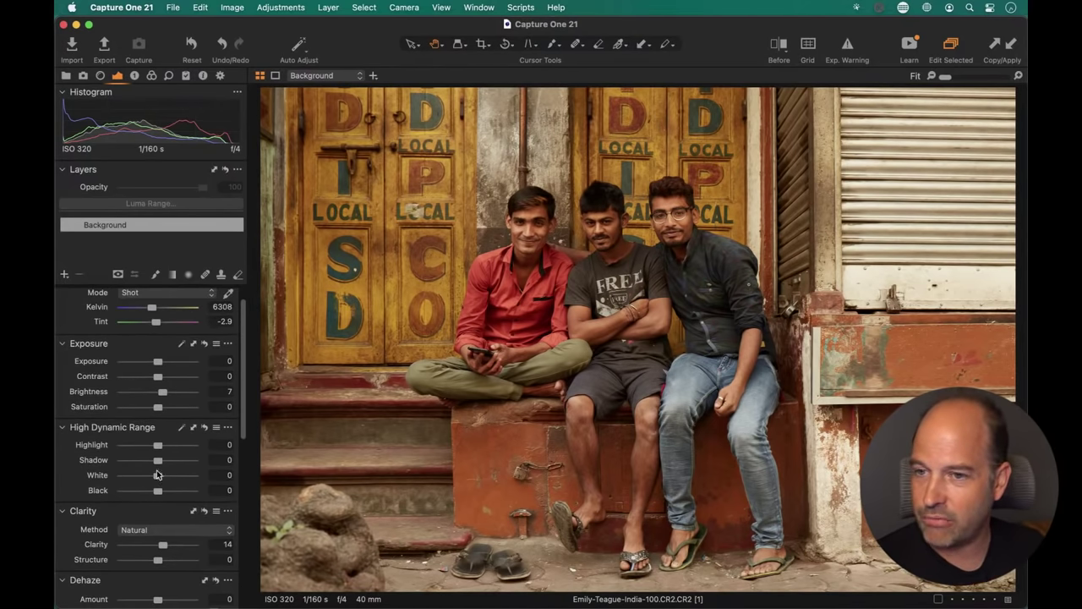
{"action": "left_click_drag", "start_coordinate": [157, 445], "coordinate": [151, 448]}
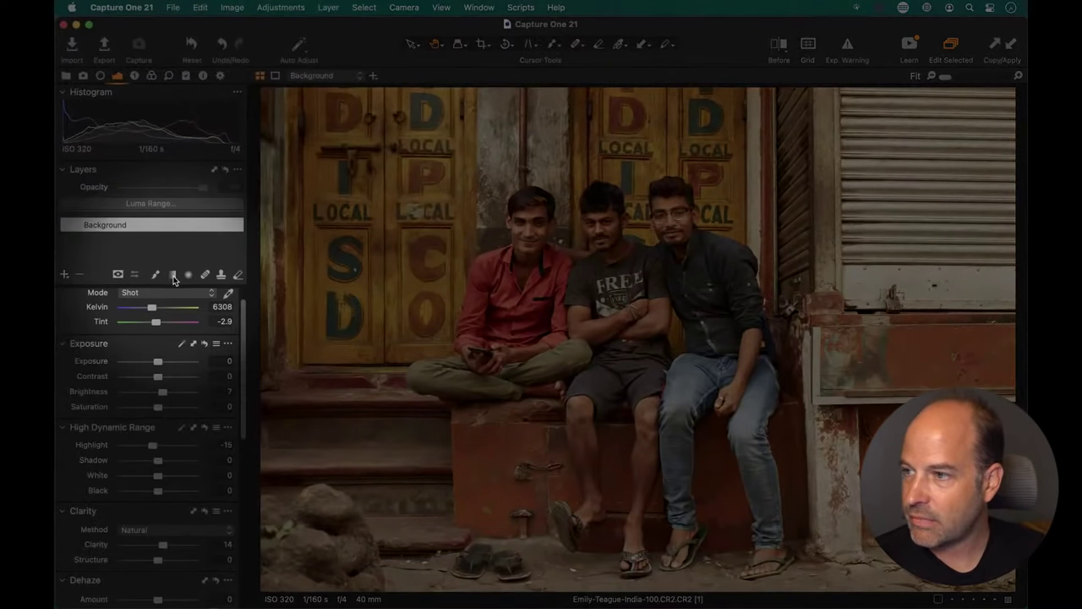
- Draw a linear gradient mask from the right edge, preview it, and shift its transition right
{"action": "left_click", "coordinate": [173, 275]}
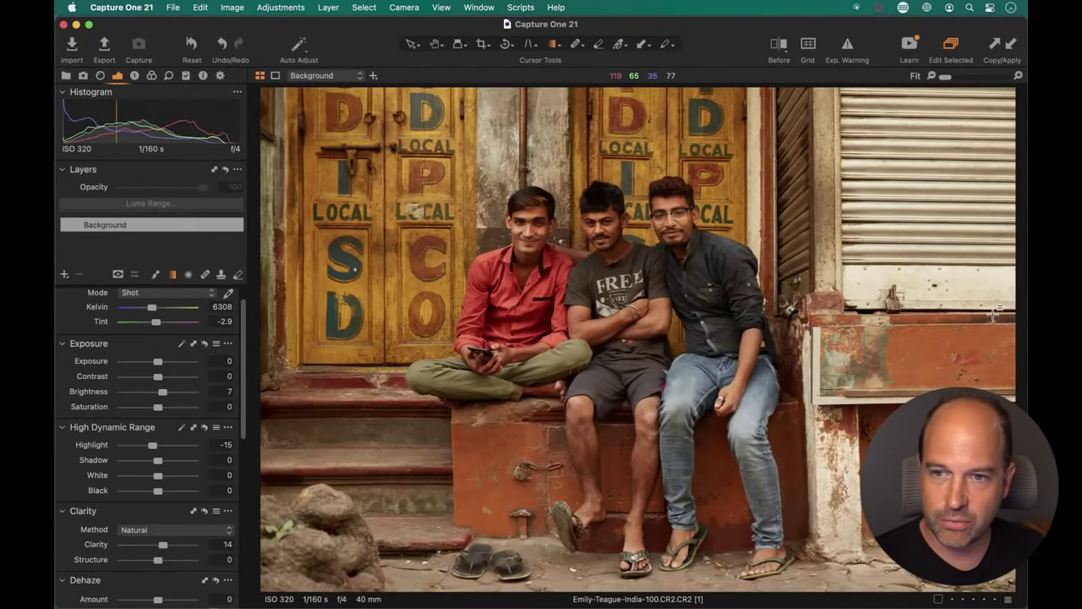
{"action": "left_click_drag", "start_coordinate": [1009, 307], "coordinate": [640, 313]}
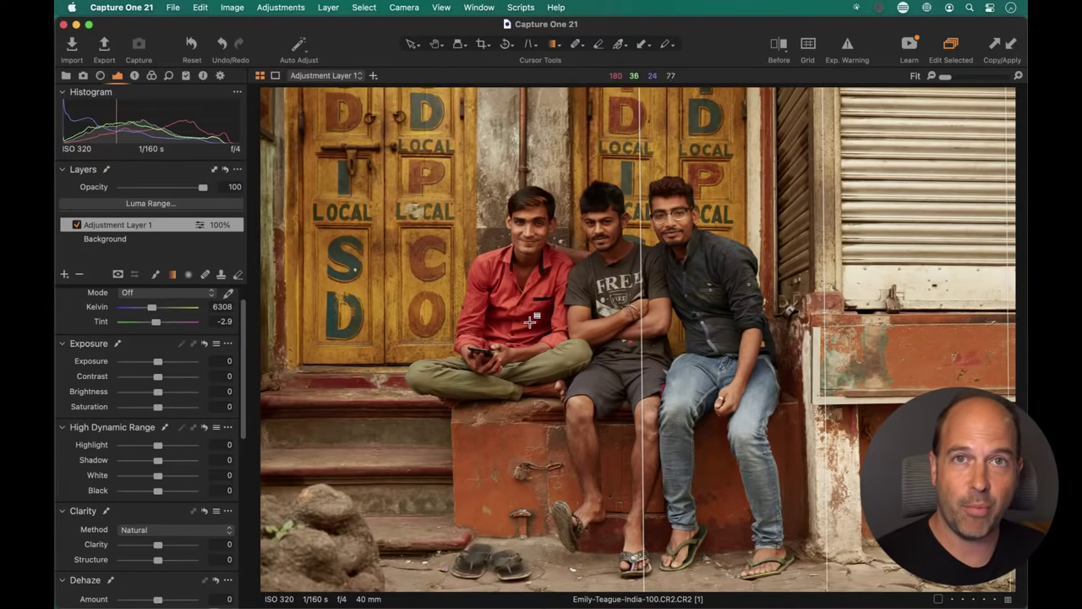
{"action": "key", "text": "m"}
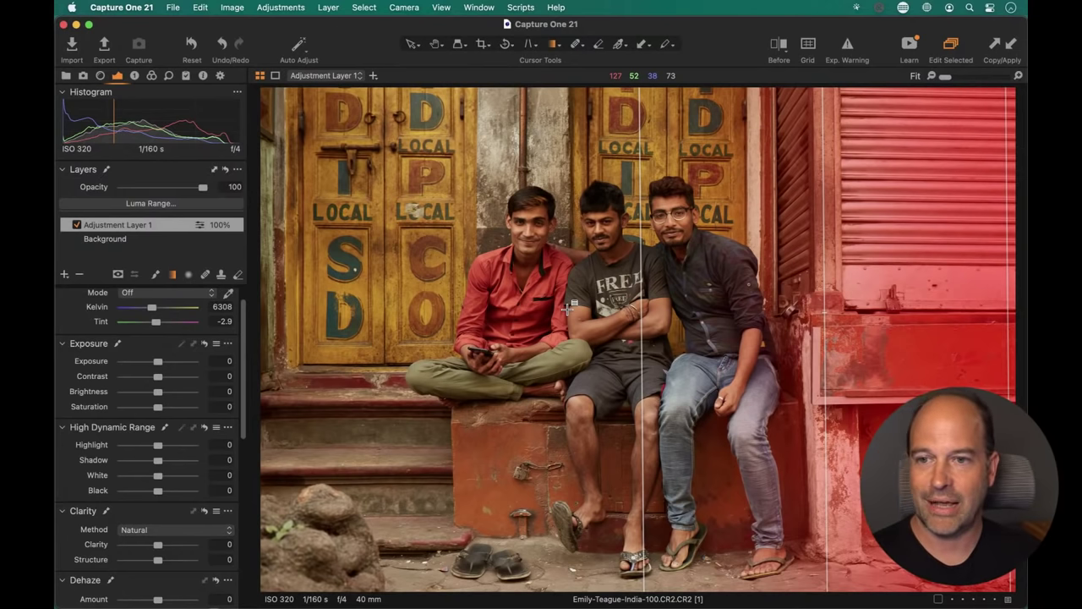
{"action": "key", "text": "m"}
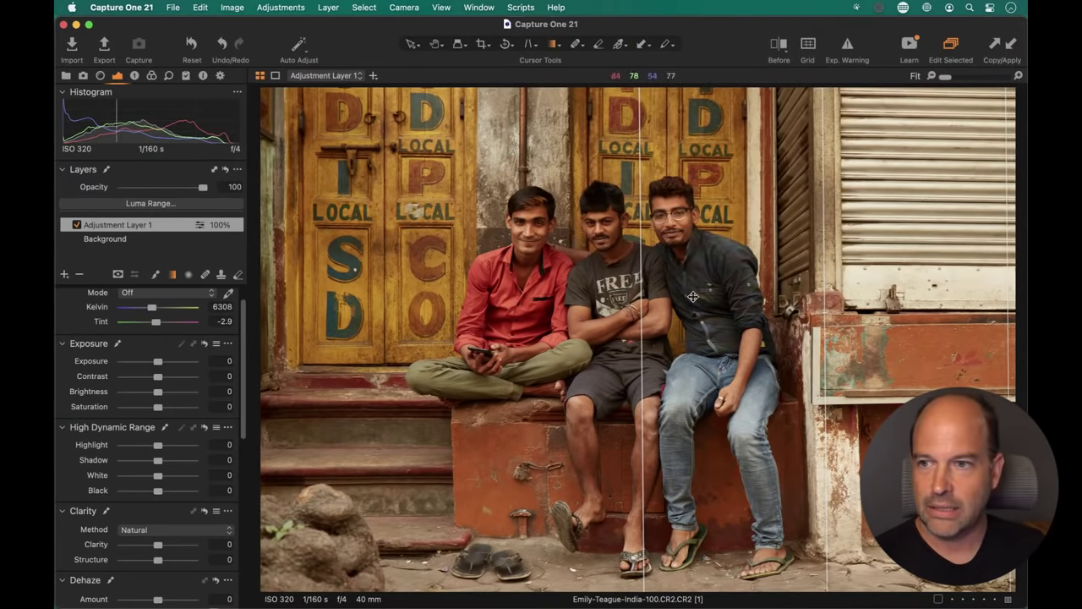
{"action": "left_click_drag", "start_coordinate": [646, 297], "coordinate": [705, 279]}
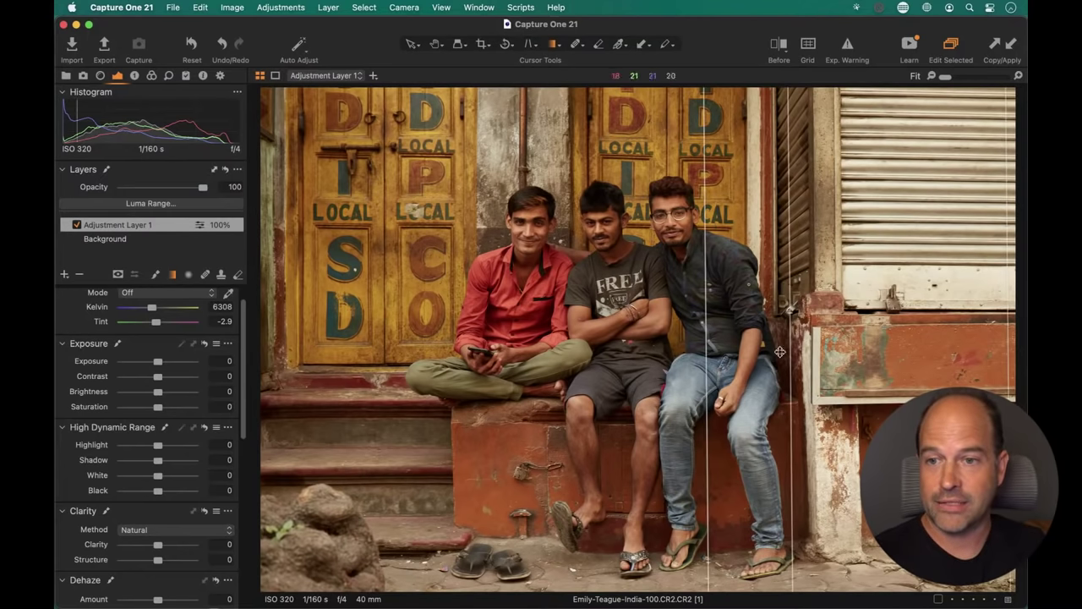
- Set the layer's Brightness to -13 and Highlight to -64, keeping Exposure at 0
{"action": "left_click_drag", "start_coordinate": [159, 361], "coordinate": [150, 361]}
{"action": "double_click", "coordinate": [149, 361]}
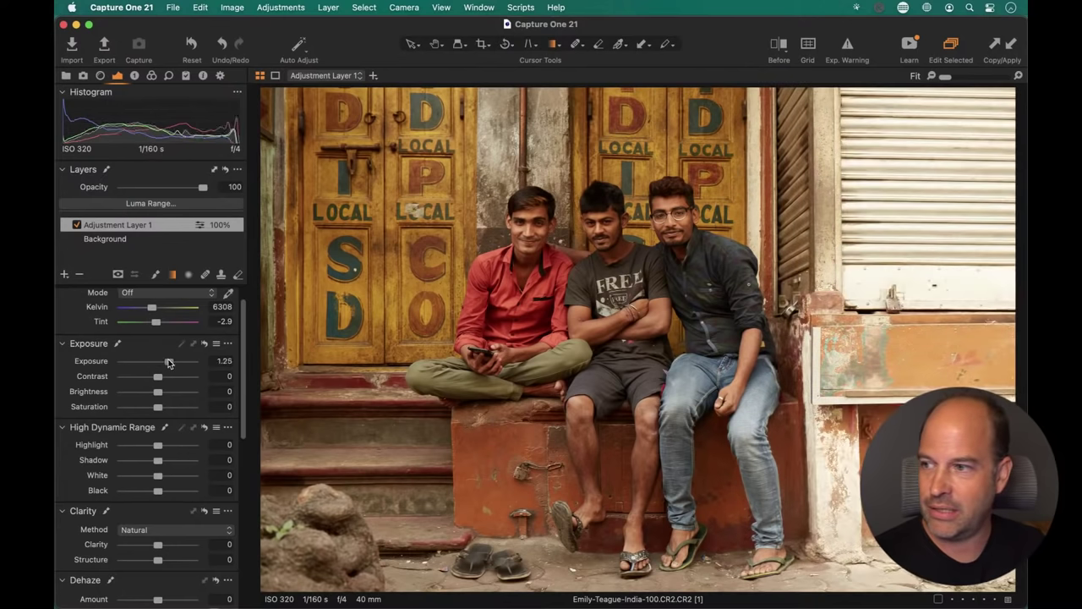
{"action": "left_click_drag", "start_coordinate": [158, 394], "coordinate": [149, 395]}
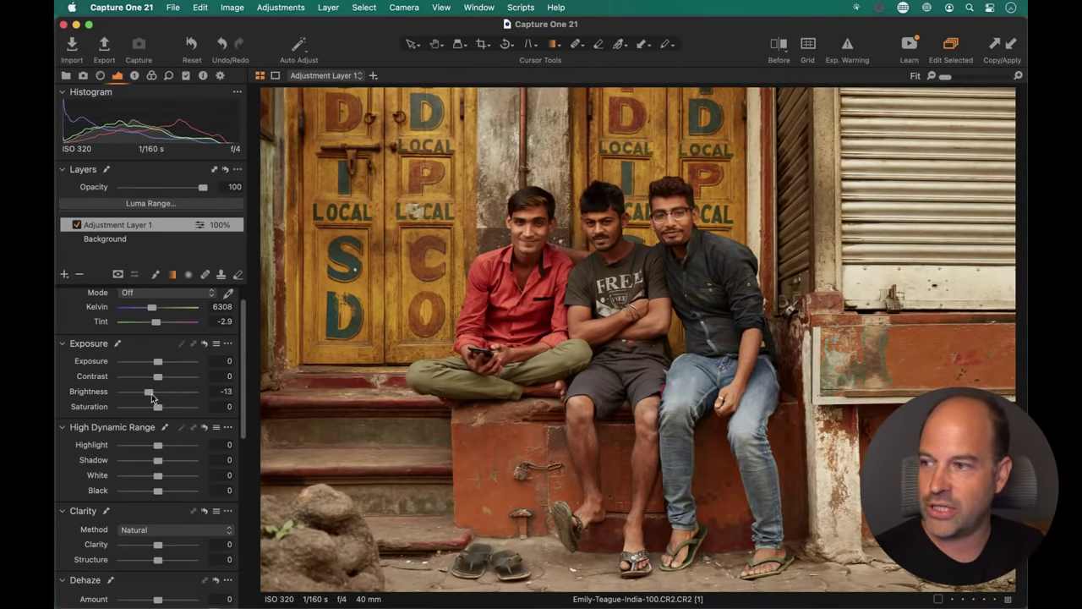
{"action": "mouse_move", "coordinate": [152, 448]}
{"action": "left_mouse_down"}
{"action": "mouse_move", "coordinate": [135, 448]}
{"action": "mouse_move", "coordinate": [167, 448]}
{"action": "mouse_move", "coordinate": [136, 447]}
{"action": "left_mouse_up"}
- Open and cancel Luma Range, then toggle the layer off and on to compare
{"action": "left_click", "coordinate": [139, 204]}
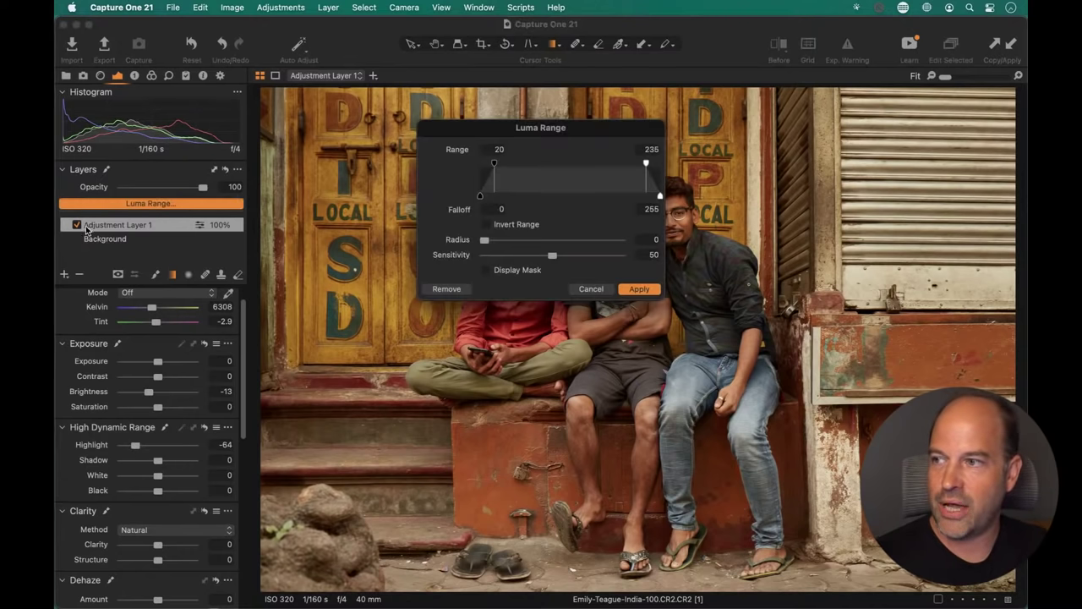
{"action": "left_click", "coordinate": [589, 287]}
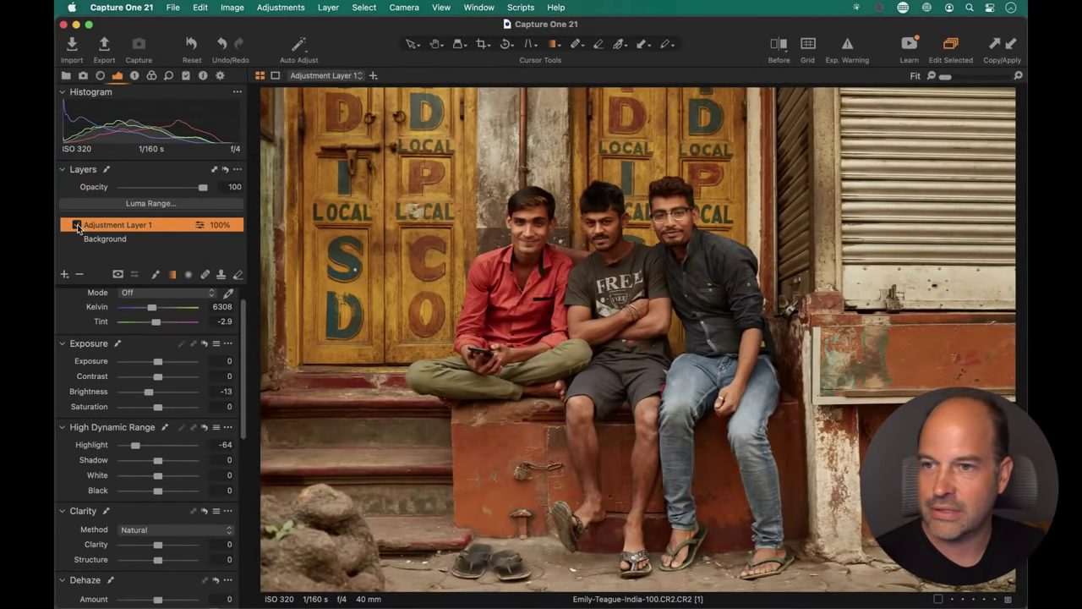
{"action": "left_click", "coordinate": [77, 226]}
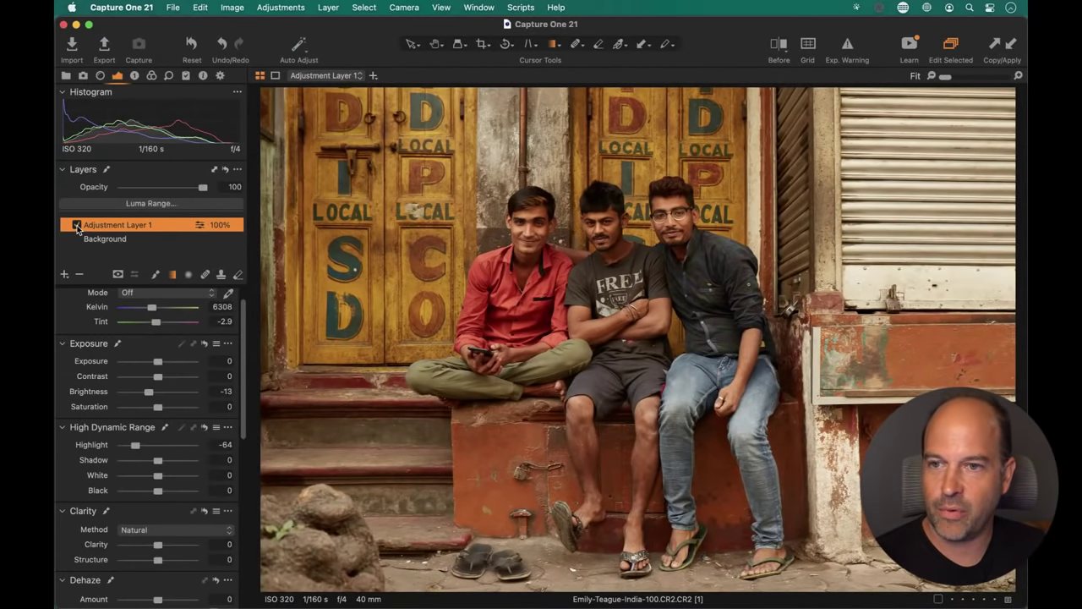
{"action": "left_click", "coordinate": [77, 226]}
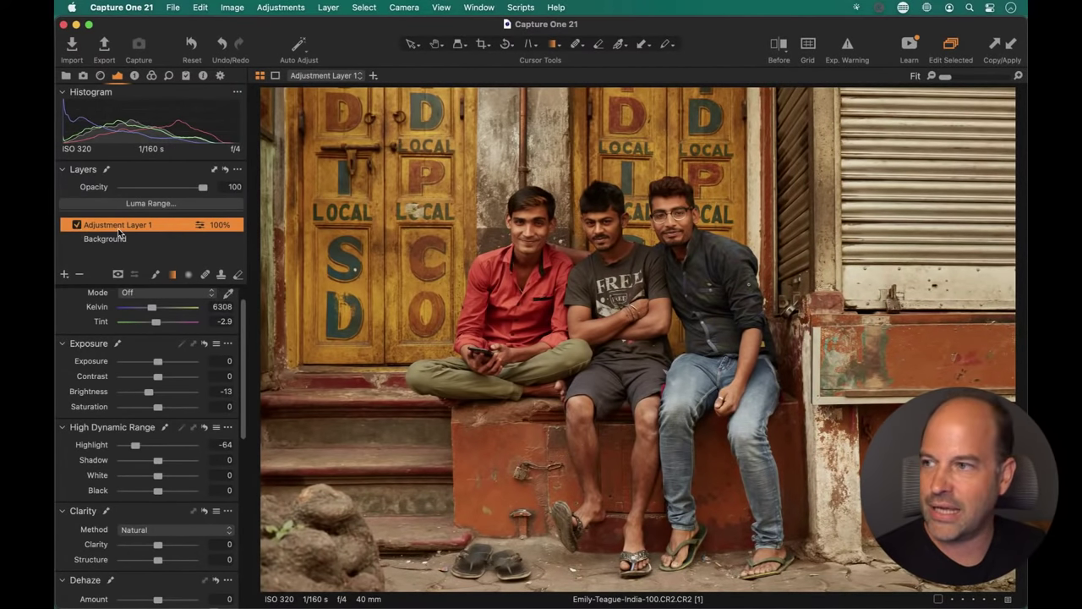
- Rename Adjustment Layer 1 to 'RHS'
{"action": "double_click", "coordinate": [119, 228]}
{"action": "type", "text": "R"}
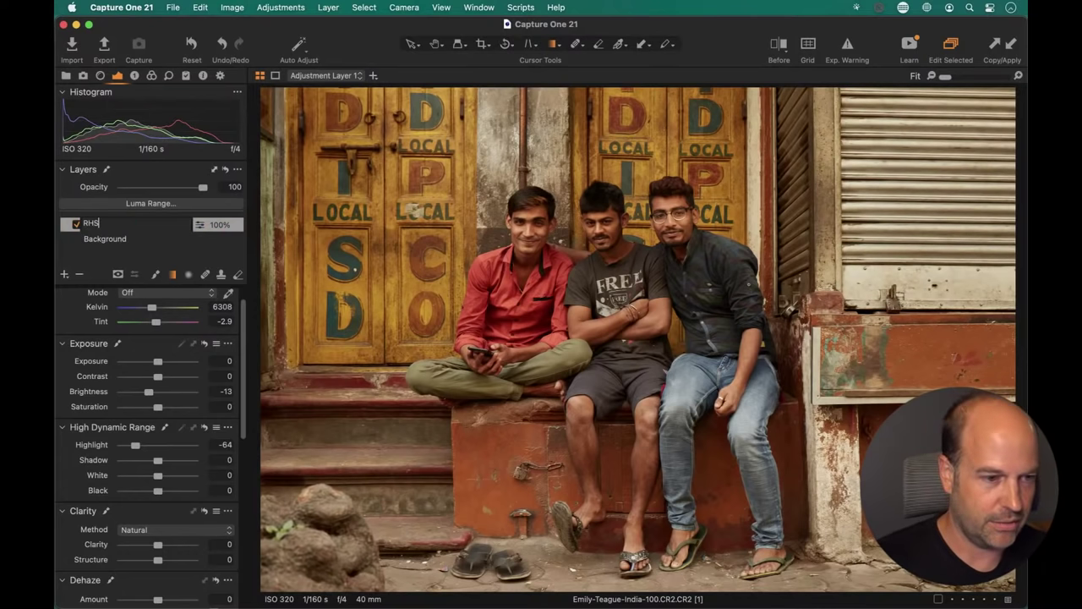
{"action": "type", "text": "HS"}
{"action": "key", "text": "Return"}
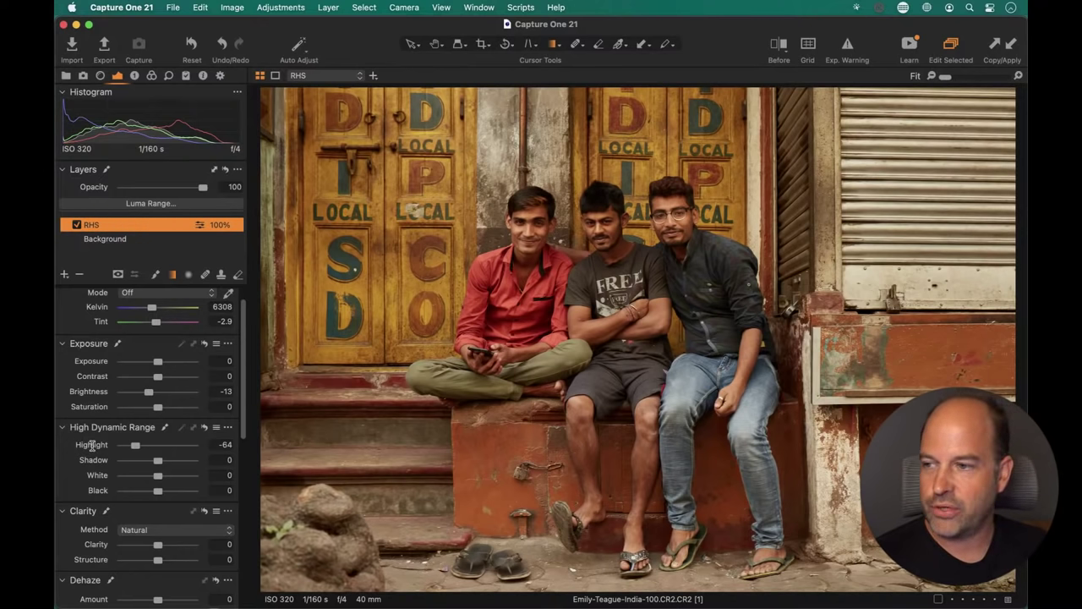
- Select the Background layer so it receives the adjustments
{"action": "scroll", "coordinate": [92, 448], "scroll_direction": "down", "scroll_amount": 5}
{"action": "scroll", "coordinate": [93, 450], "scroll_direction": "up", "scroll_amount": 4}
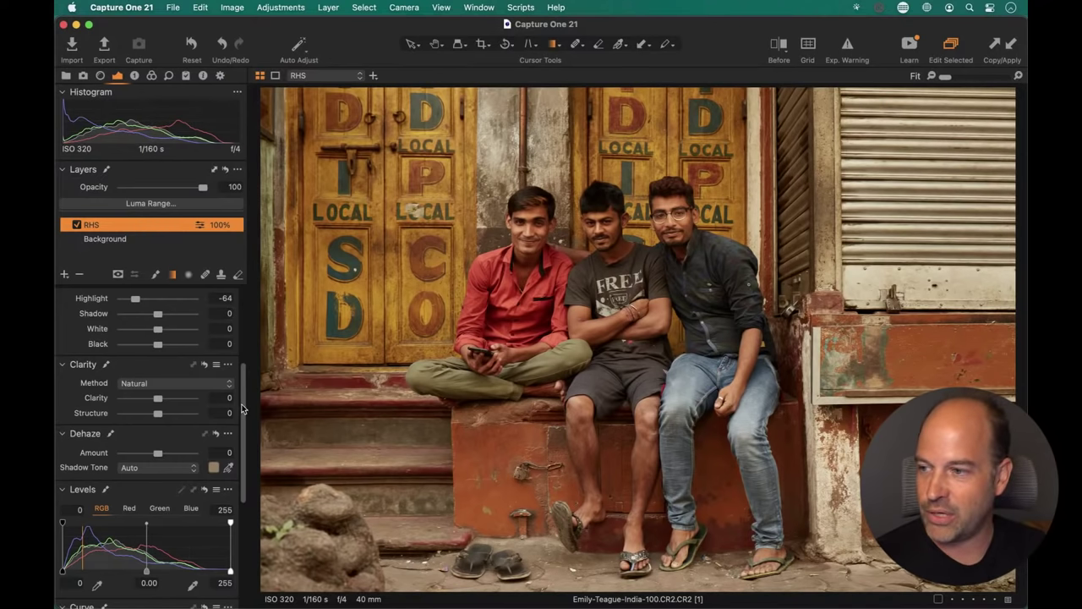
{"action": "scroll", "coordinate": [231, 408], "scroll_direction": "down", "scroll_amount": 4}
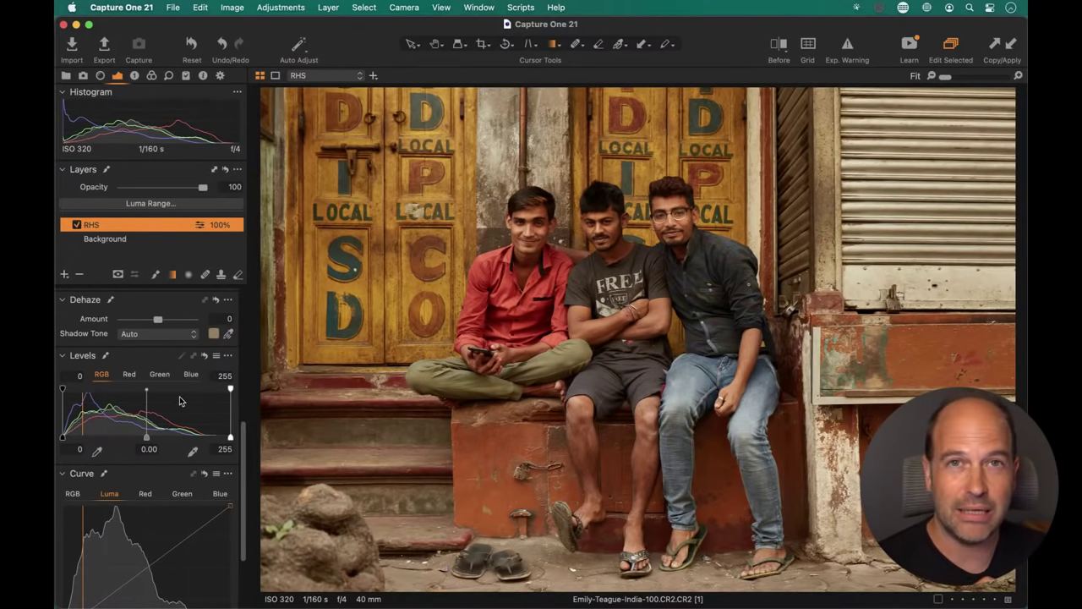
{"action": "left_click", "coordinate": [99, 240]}
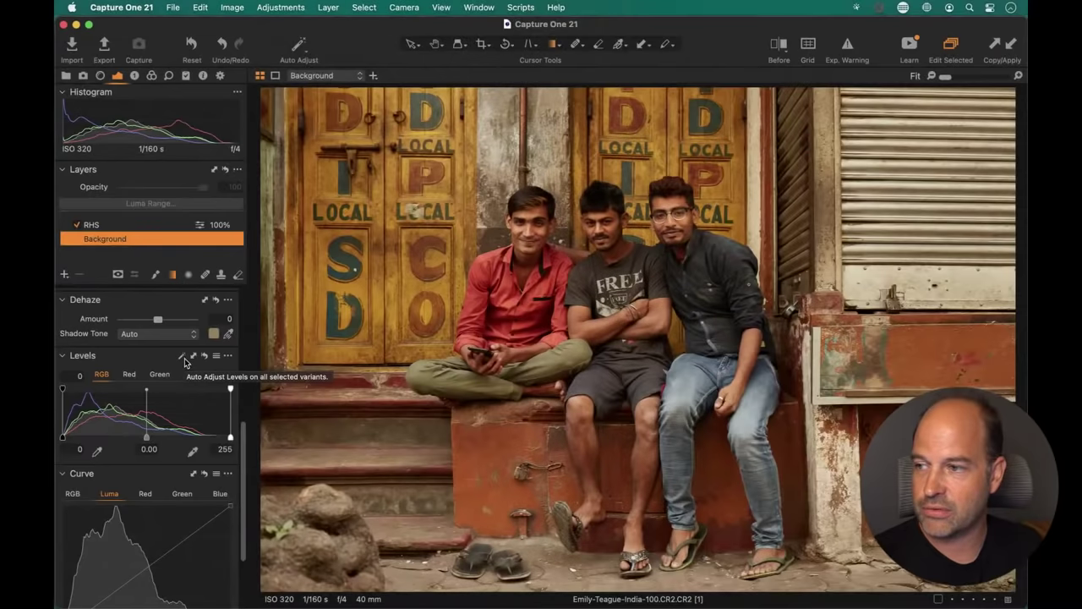
- Auto-adjust Levels, set the white point to 225 with black at 4, and compare
{"action": "left_click", "coordinate": [182, 358]}
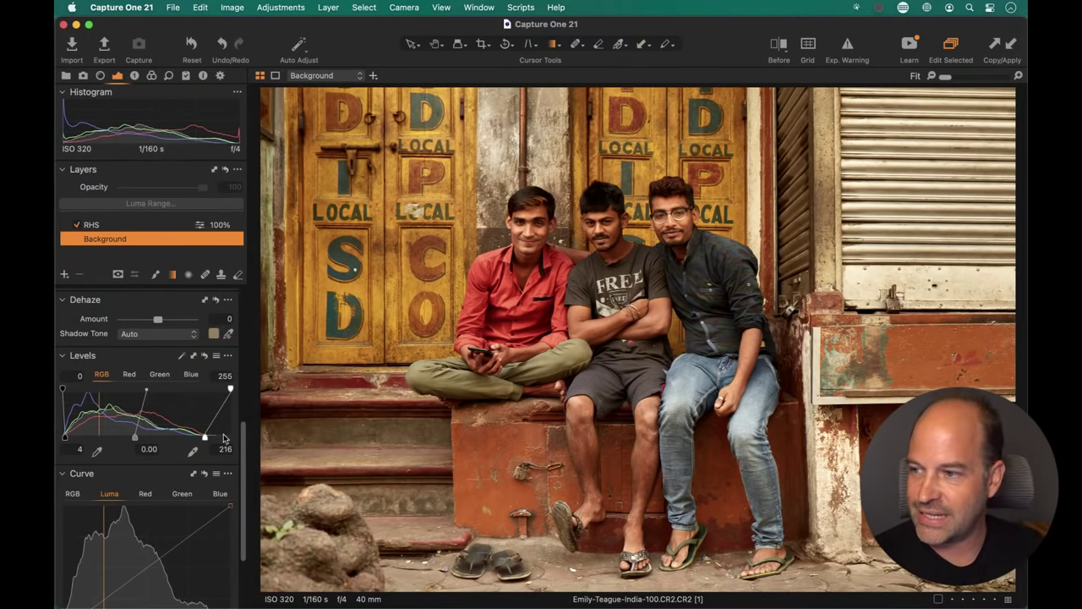
{"action": "left_click_drag", "start_coordinate": [208, 439], "coordinate": [211, 437]}
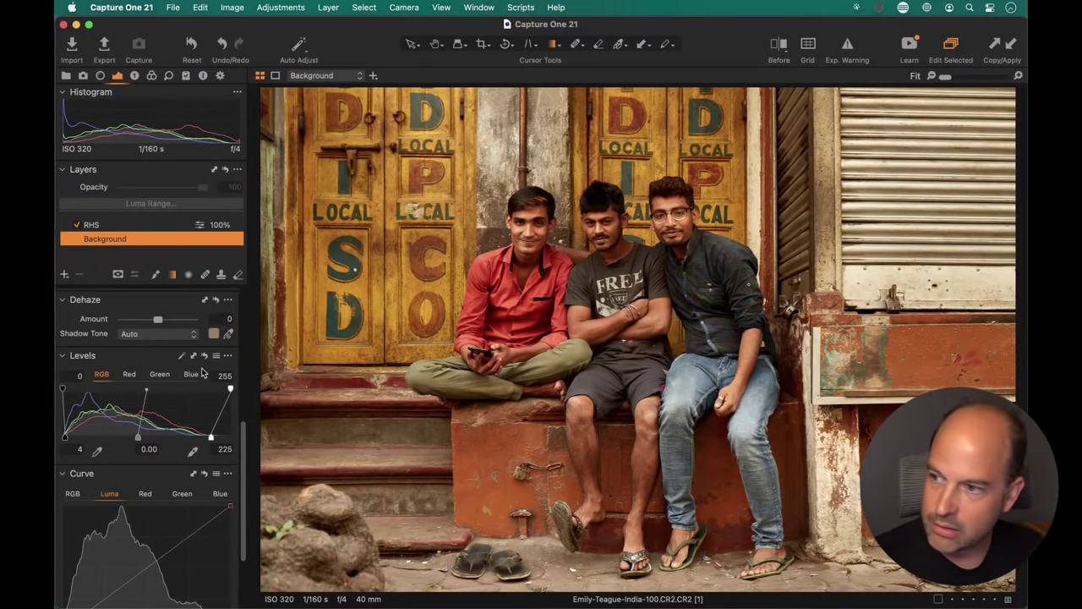
{"action": "left_click", "coordinate": [205, 361]}
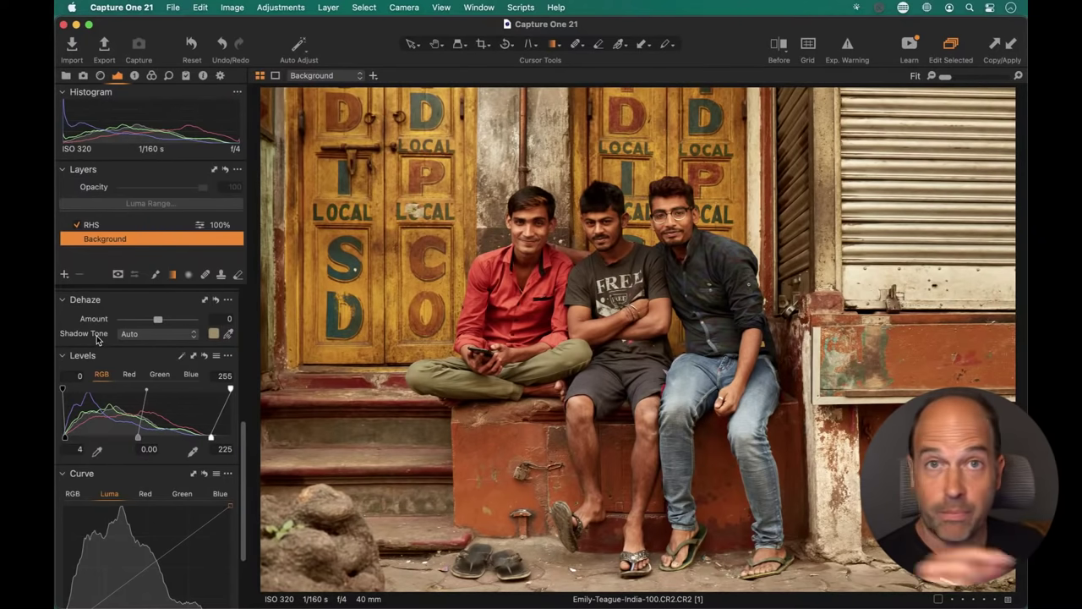
{"action": "scroll", "coordinate": [247, 457], "scroll_direction": "down", "scroll_amount": 2}
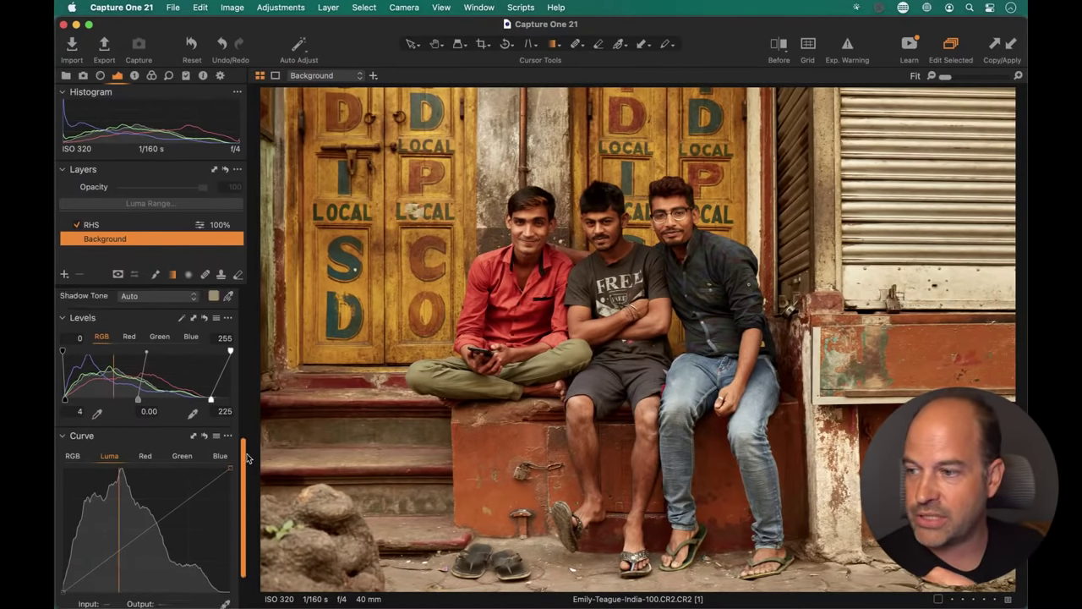
{"action": "scroll", "coordinate": [246, 457], "scroll_direction": "down", "scroll_amount": 3}
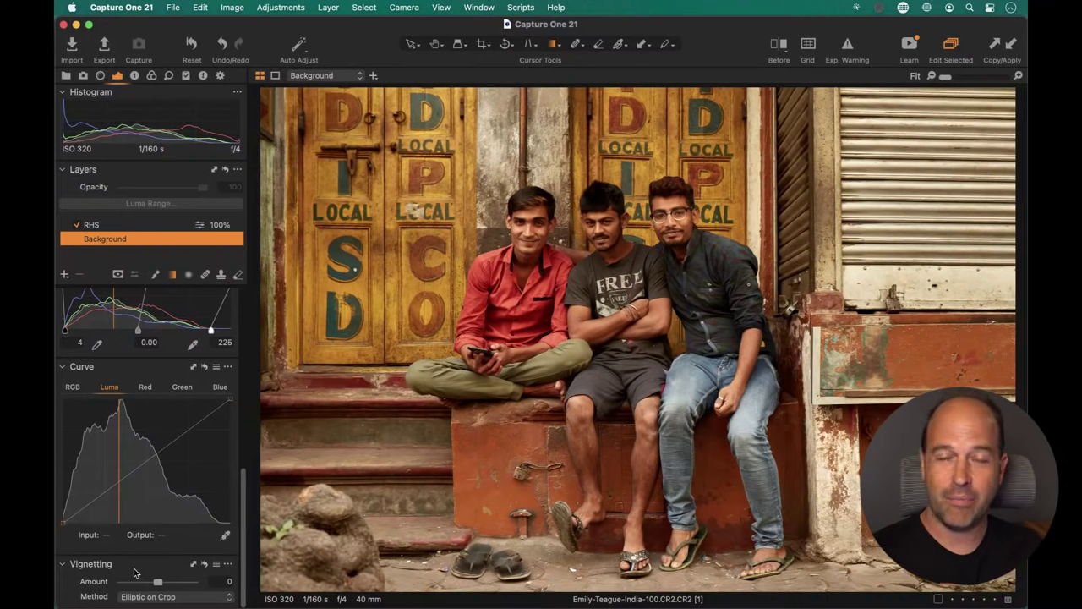
{"action": "left_click_drag", "start_coordinate": [159, 582], "coordinate": [144, 585]}
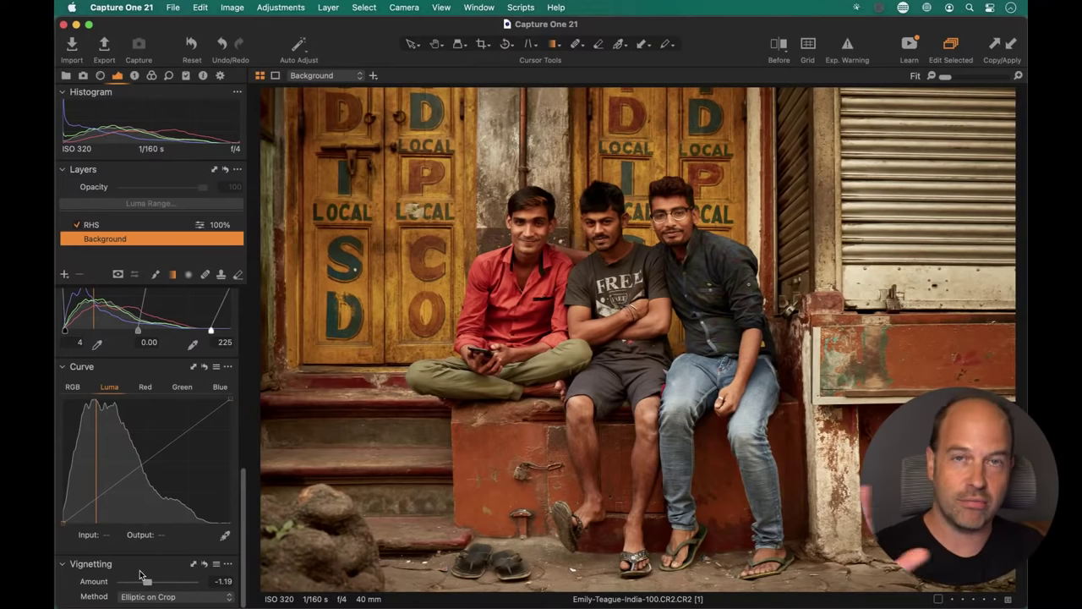
{"action": "double_click", "coordinate": [164, 582]}
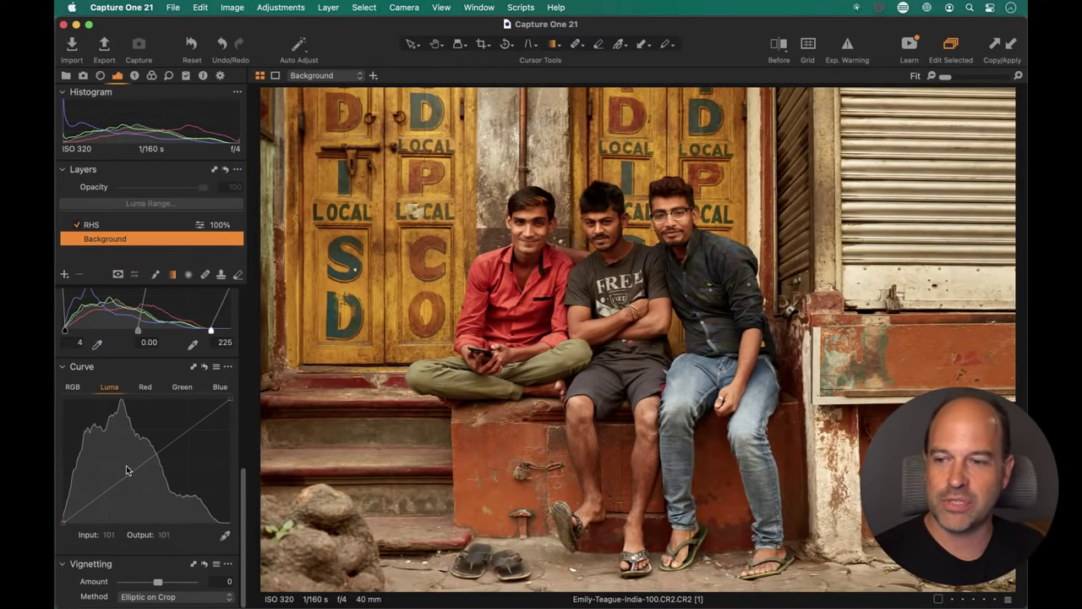
- Add a new empty adjustment layer named 'Radial'
{"action": "left_click", "coordinate": [65, 276]}
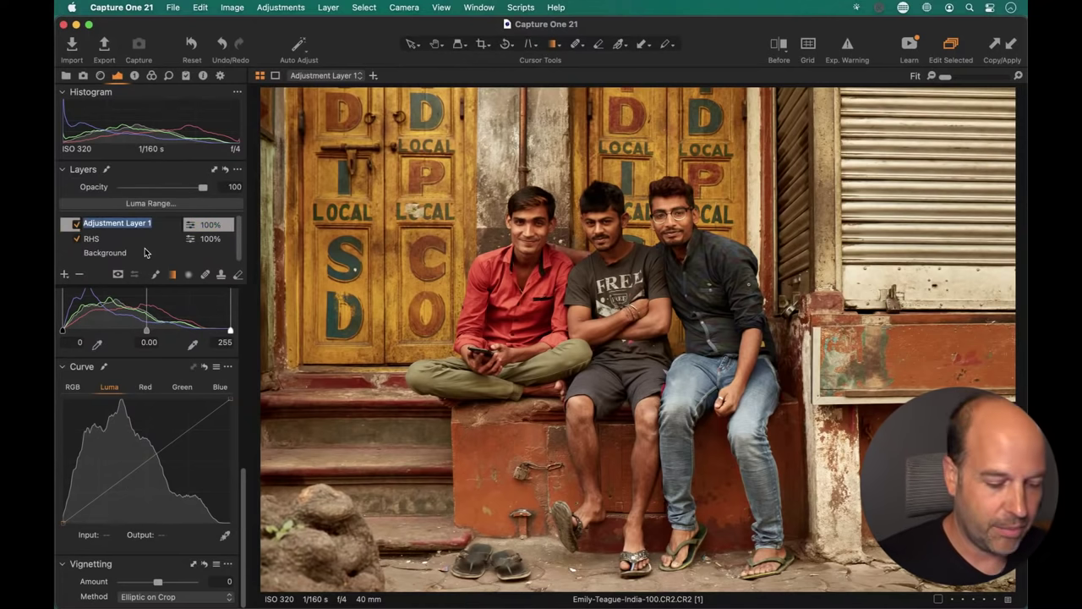
{"action": "type", "text": "Radial"}
{"action": "key", "text": "Return"}
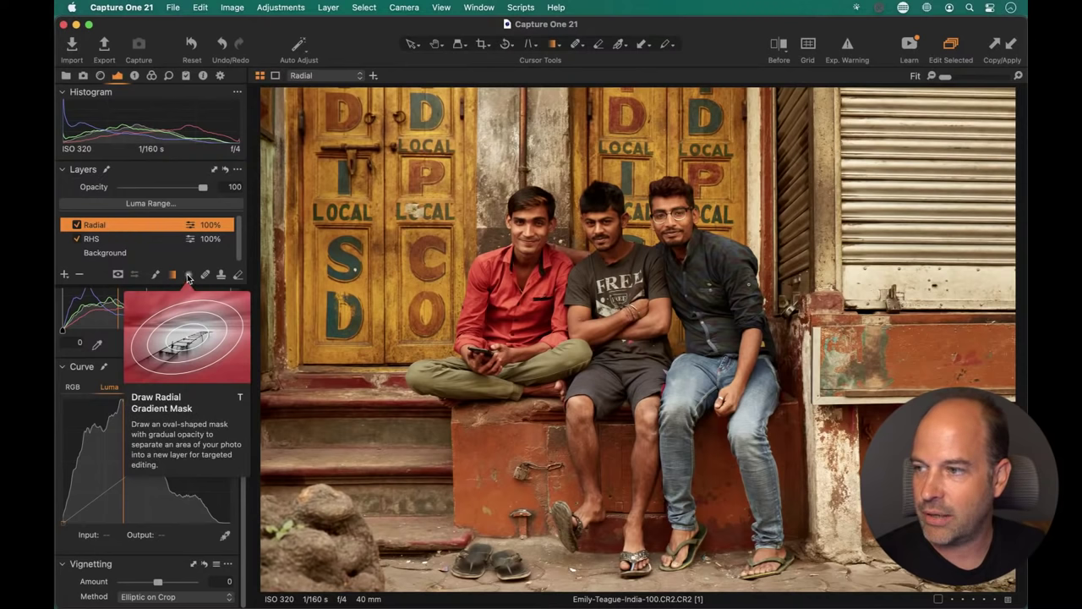
- Select the RHS layer and preview its mask on and off
{"action": "left_click", "coordinate": [117, 239]}
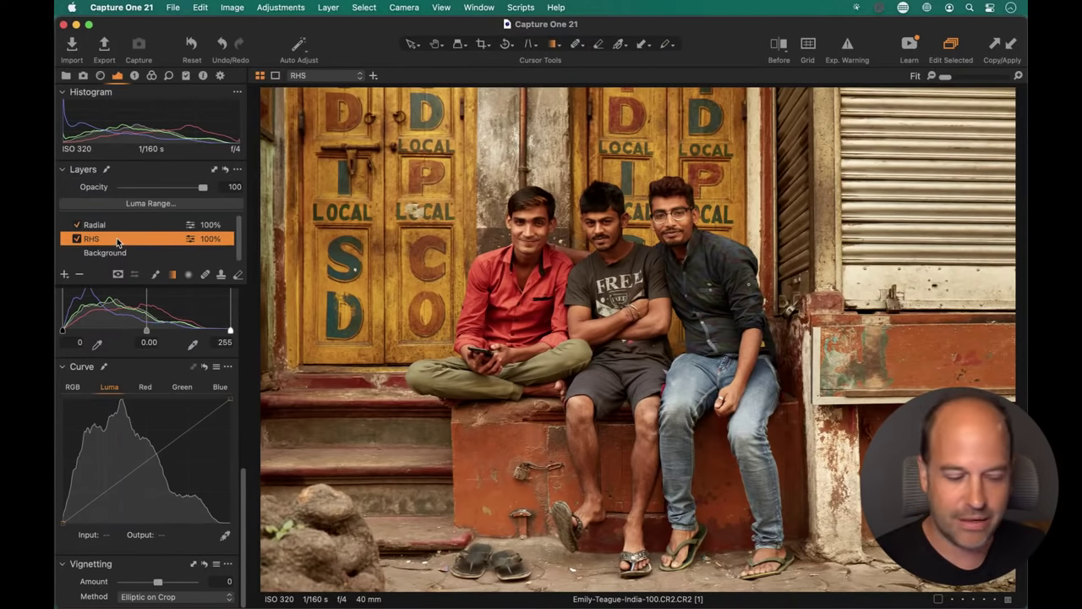
{"action": "key", "text": "m"}
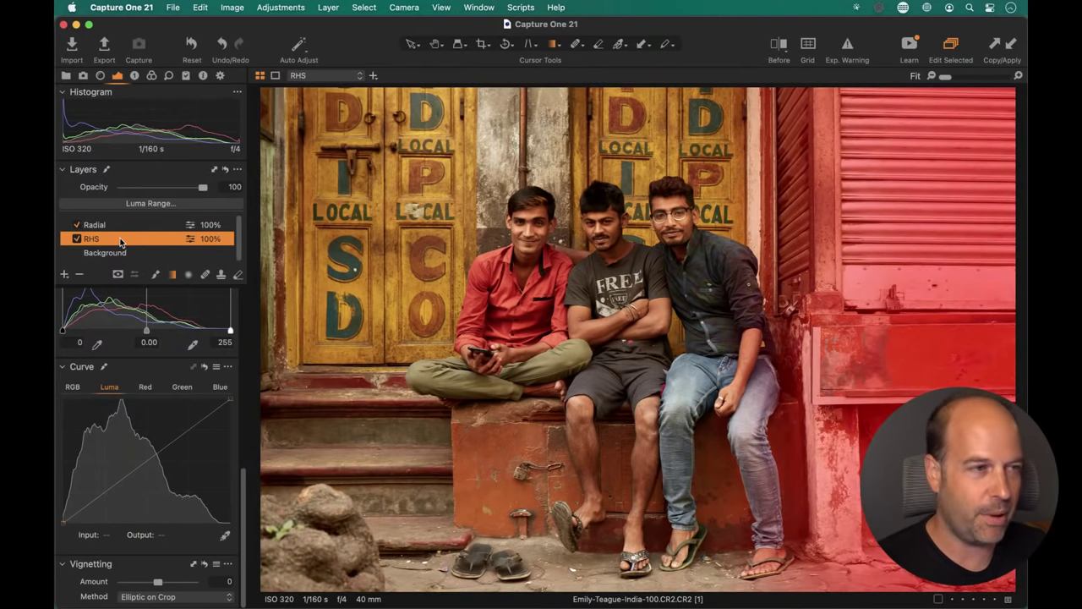
{"action": "key", "text": "m"}
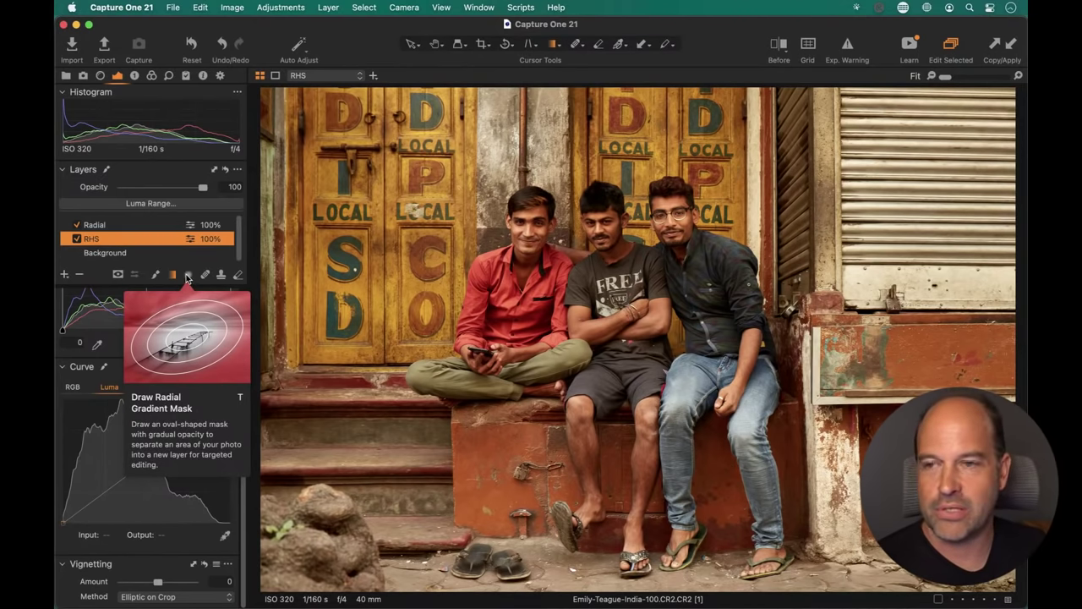
- On the Radial layer, draw an oval mask over the men, then widen, squash and tilt it
{"action": "left_click", "coordinate": [126, 225]}
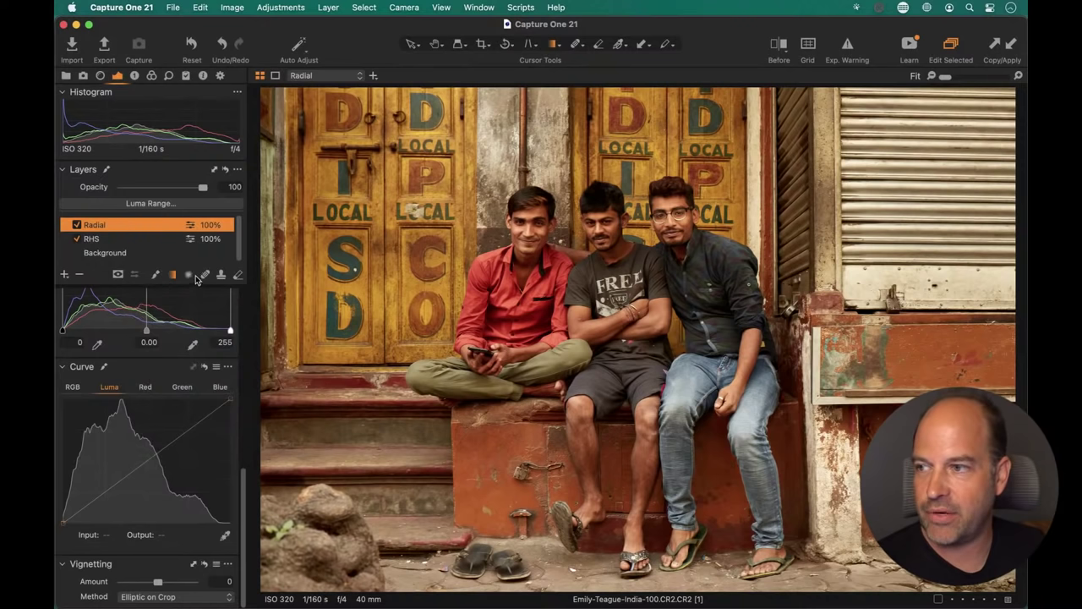
{"action": "left_click", "coordinate": [188, 274]}
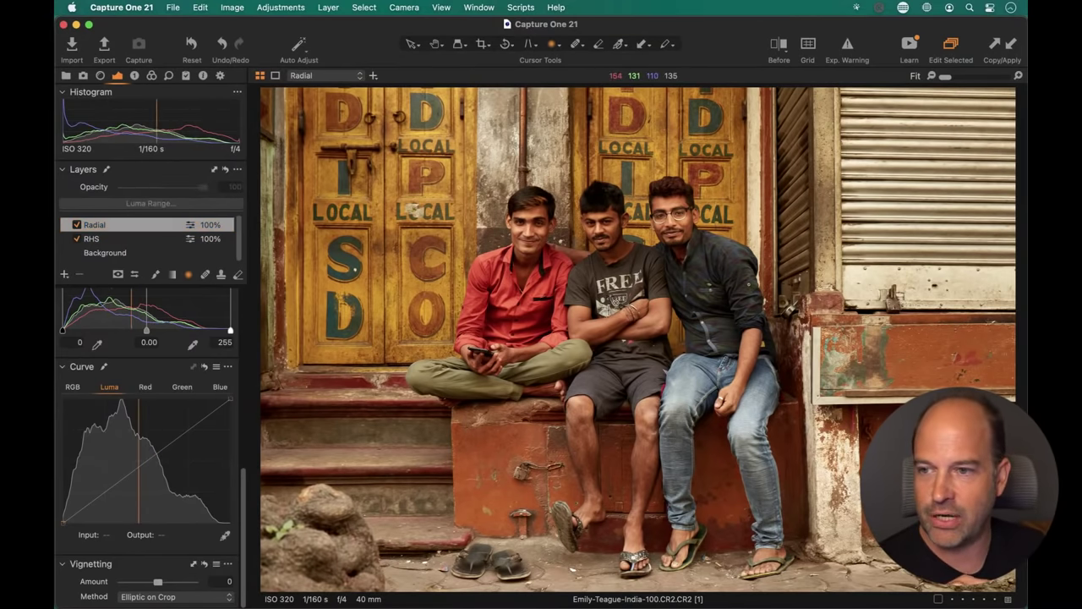
{"action": "mouse_move", "coordinate": [601, 306]}
{"action": "left_mouse_down"}
{"action": "mouse_move", "coordinate": [811, 306]}
{"action": "mouse_move", "coordinate": [678, 409]}
{"action": "mouse_move", "coordinate": [687, 409]}
{"action": "left_mouse_up"}
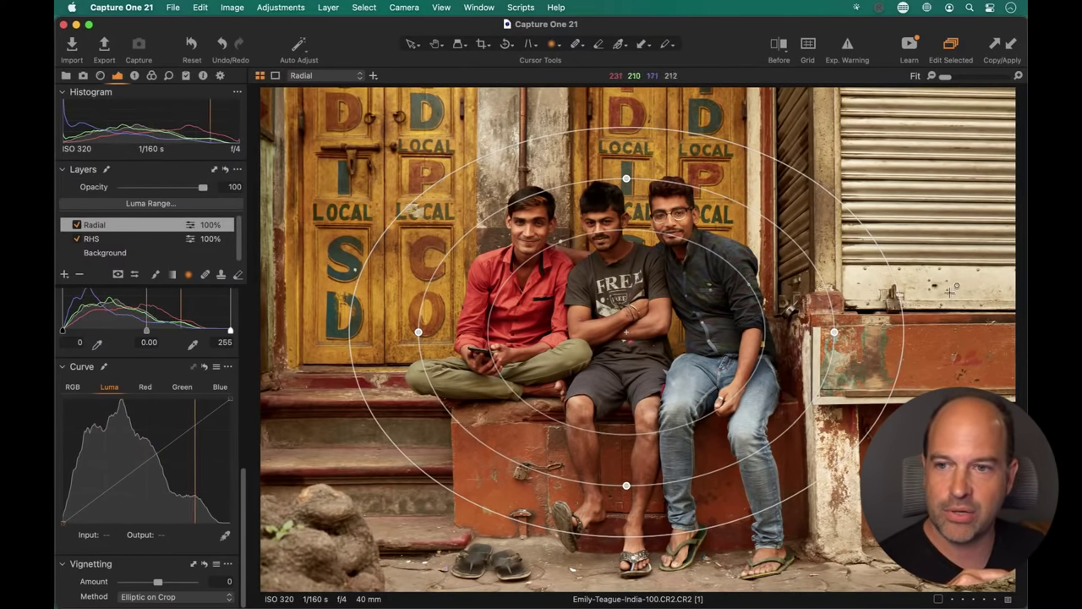
{"action": "left_click_drag", "start_coordinate": [951, 292], "coordinate": [962, 313]}
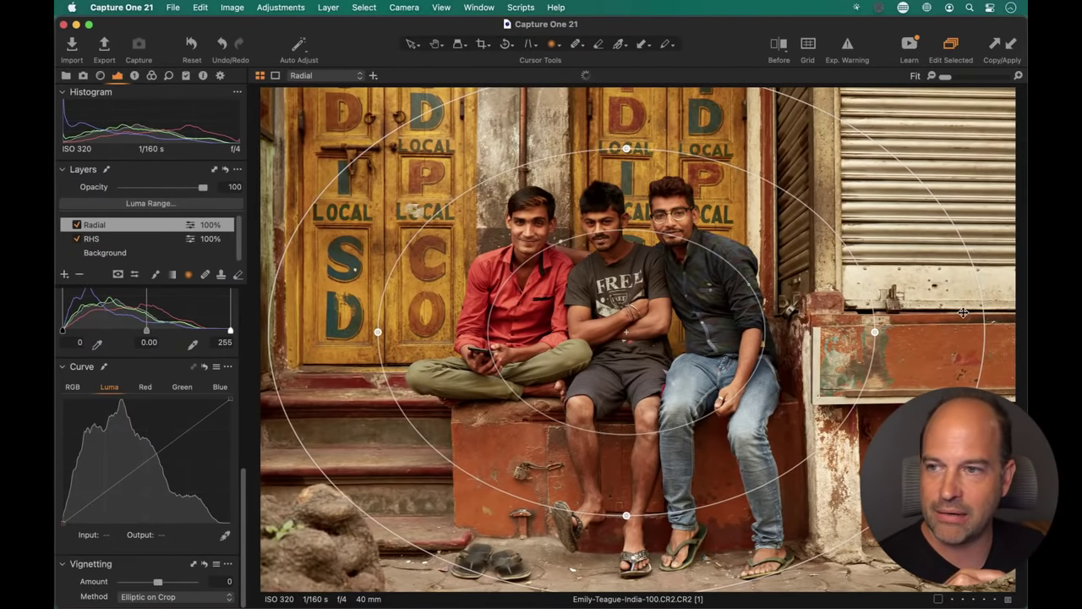
{"action": "left_click_drag", "start_coordinate": [378, 332], "coordinate": [389, 332]}
{"action": "left_click_drag", "start_coordinate": [627, 149], "coordinate": [627, 159]}
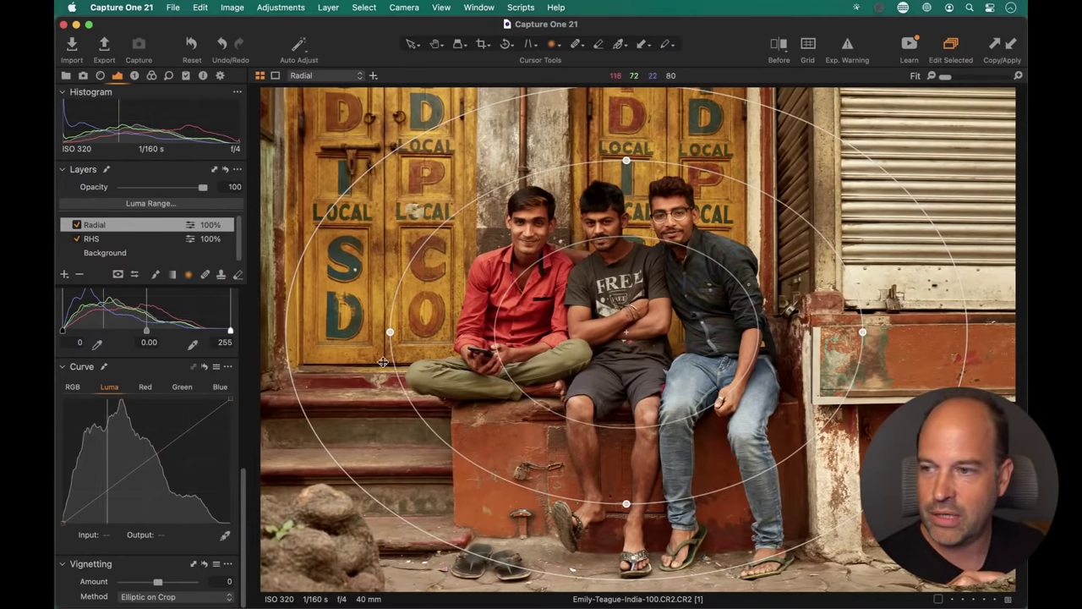
{"action": "left_click_drag", "start_coordinate": [386, 362], "coordinate": [400, 382]}
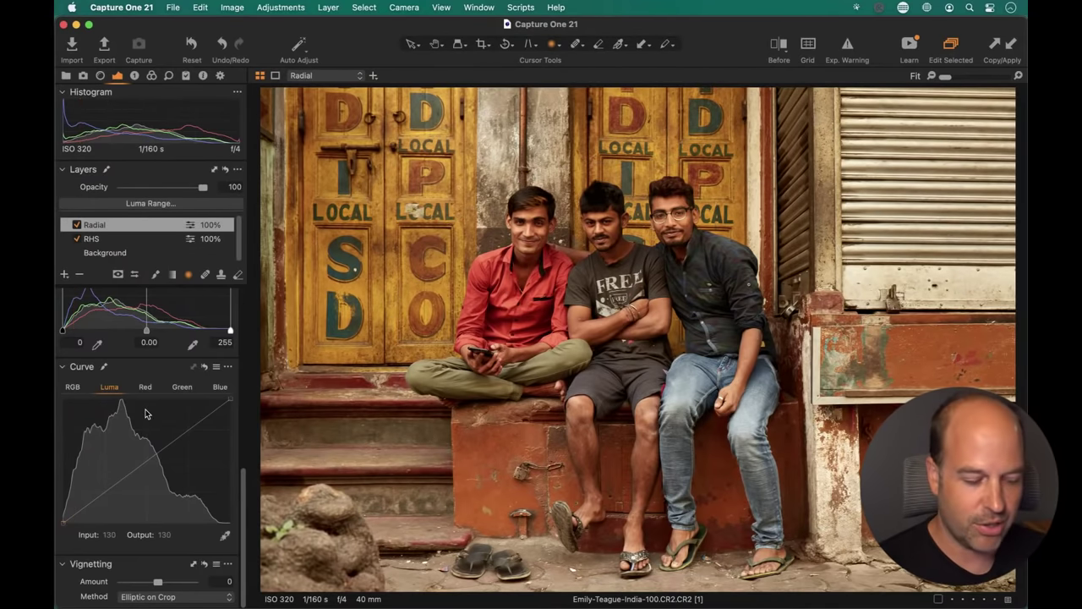
- Darken the Radial layer's masked area with Brightness -18, Shadow 3 and Black -12
{"action": "key", "text": "m"}
{"action": "key", "text": "m"}
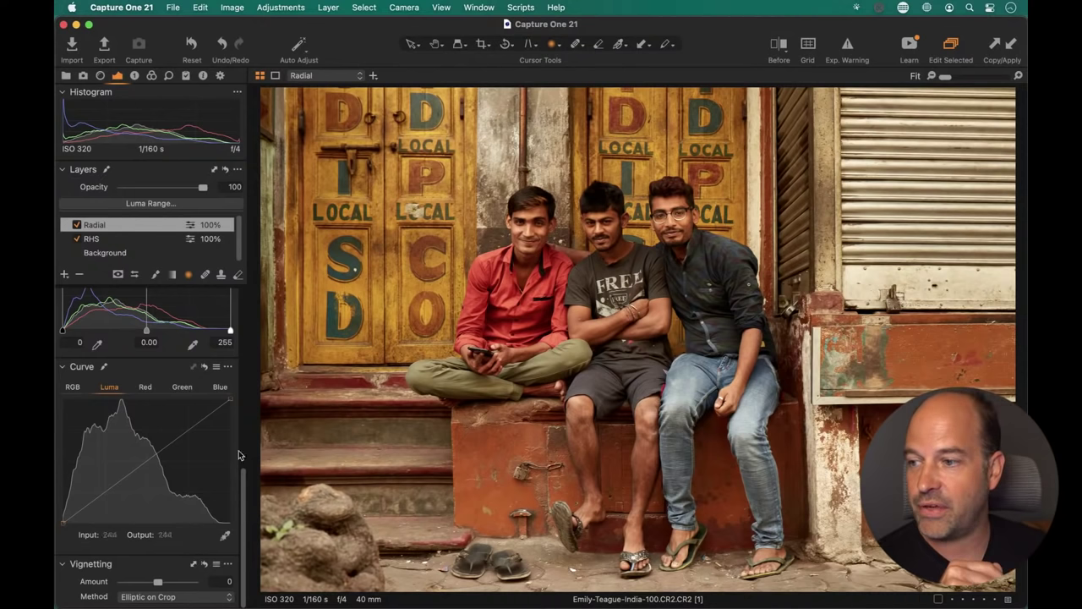
{"action": "scroll", "coordinate": [181, 332], "scroll_direction": "up", "scroll_amount": 10}
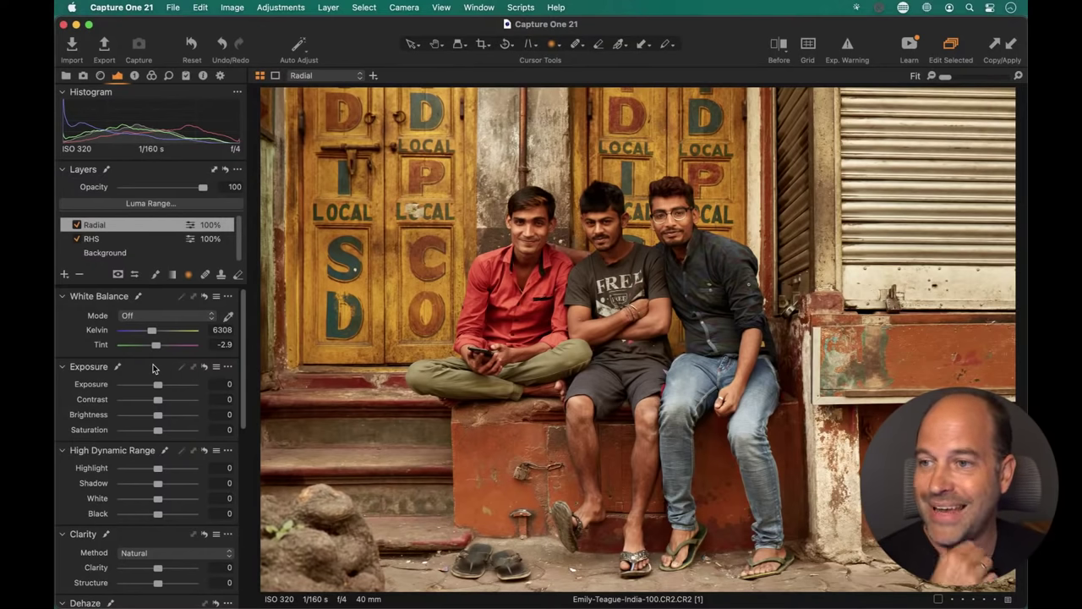
{"action": "left_click_drag", "start_coordinate": [157, 384], "coordinate": [152, 385]}
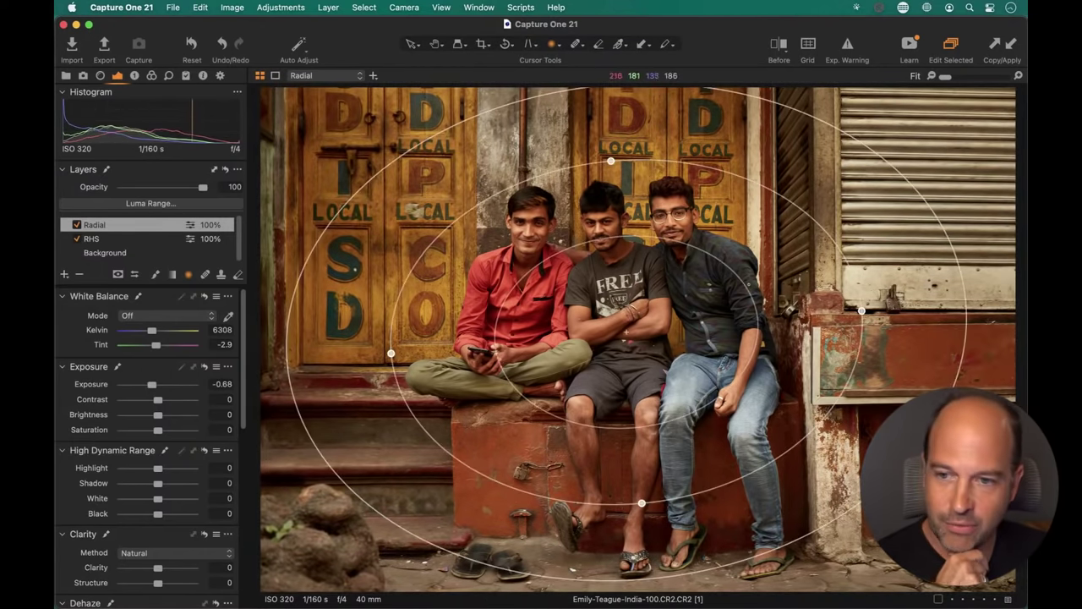
{"action": "double_click", "coordinate": [155, 382]}
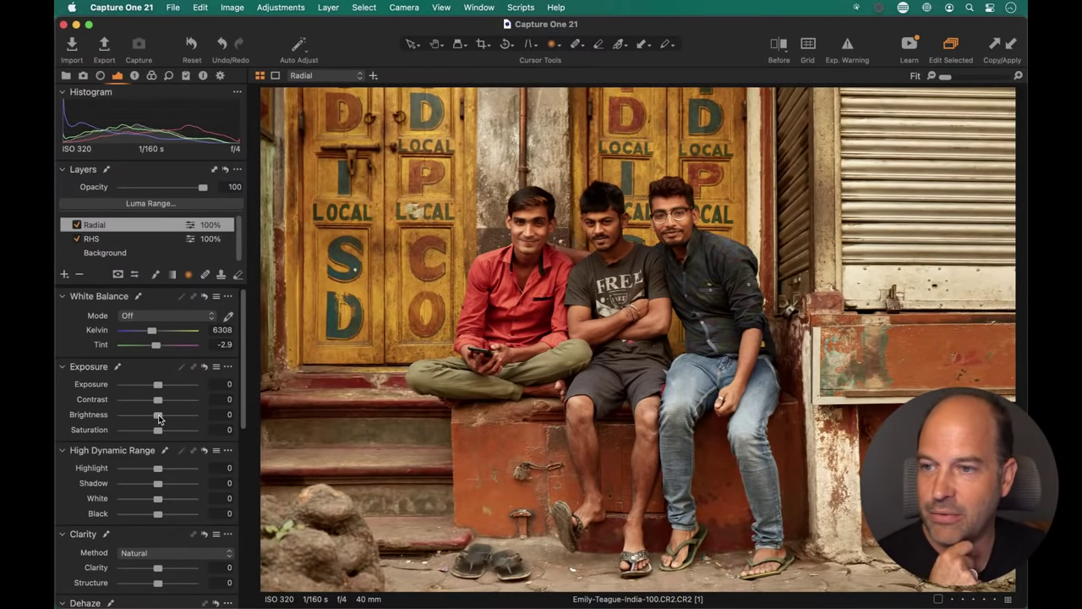
{"action": "left_click_drag", "start_coordinate": [158, 414], "coordinate": [153, 415]}
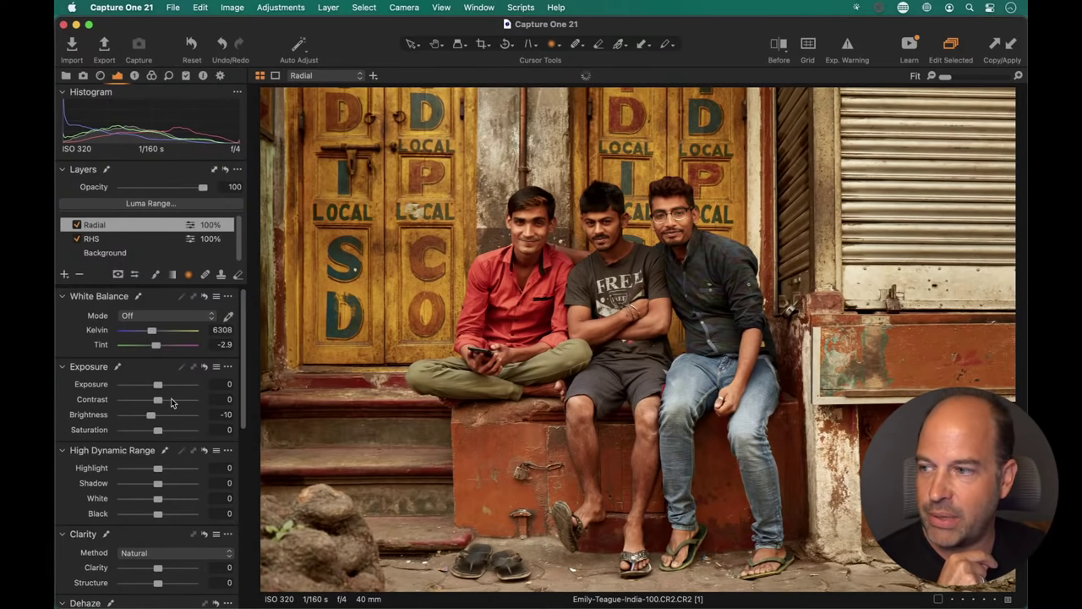
{"action": "left_click_drag", "start_coordinate": [157, 430], "coordinate": [106, 436]}
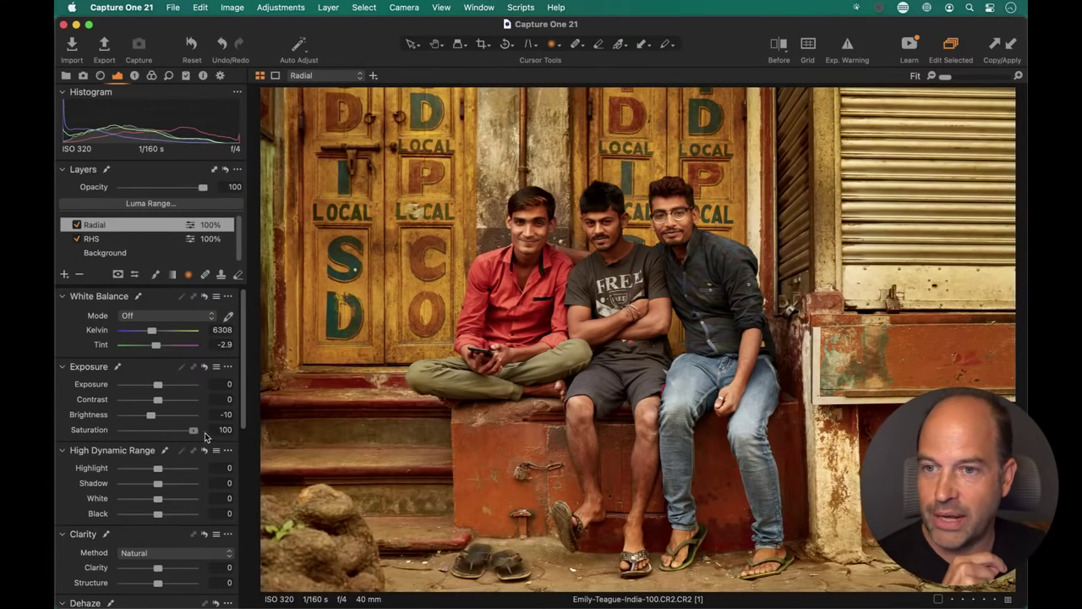
{"action": "double_click", "coordinate": [116, 433]}
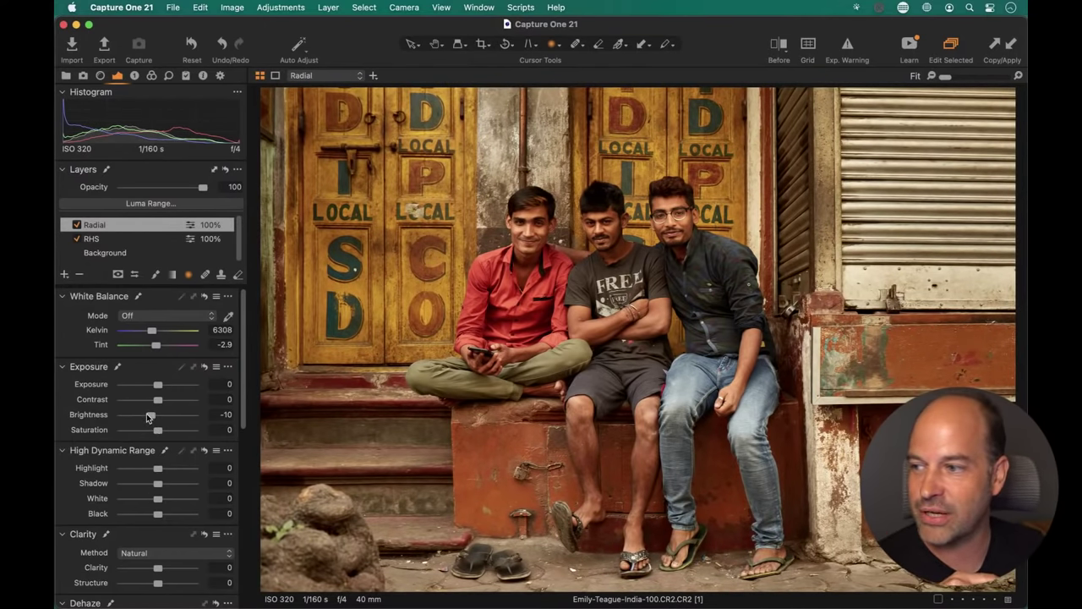
{"action": "left_click_drag", "start_coordinate": [148, 416], "coordinate": [144, 415]}
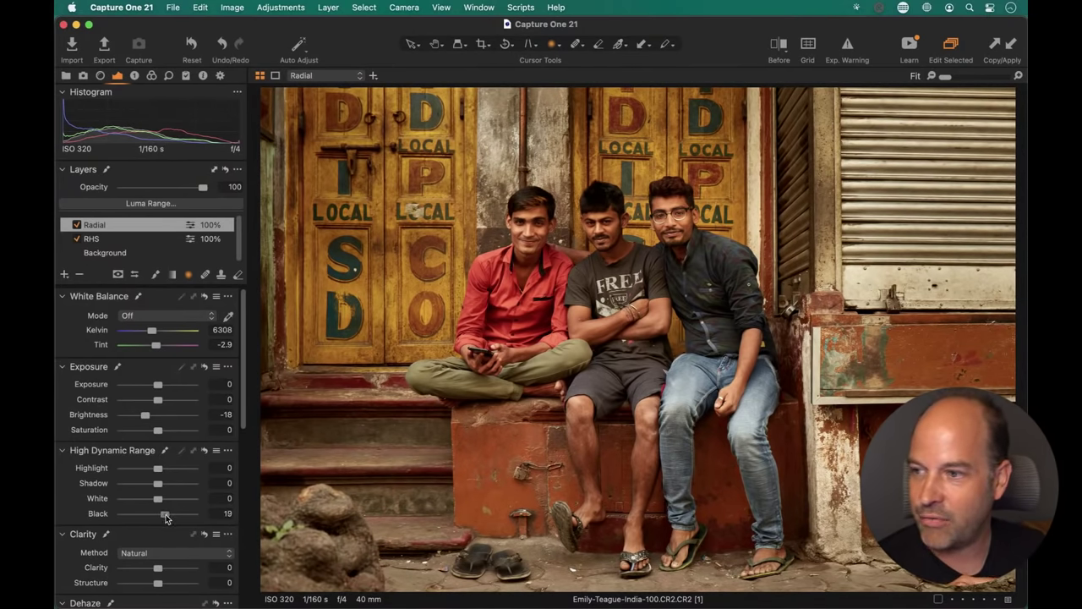
{"action": "left_click_drag", "start_coordinate": [165, 518], "coordinate": [156, 488]}
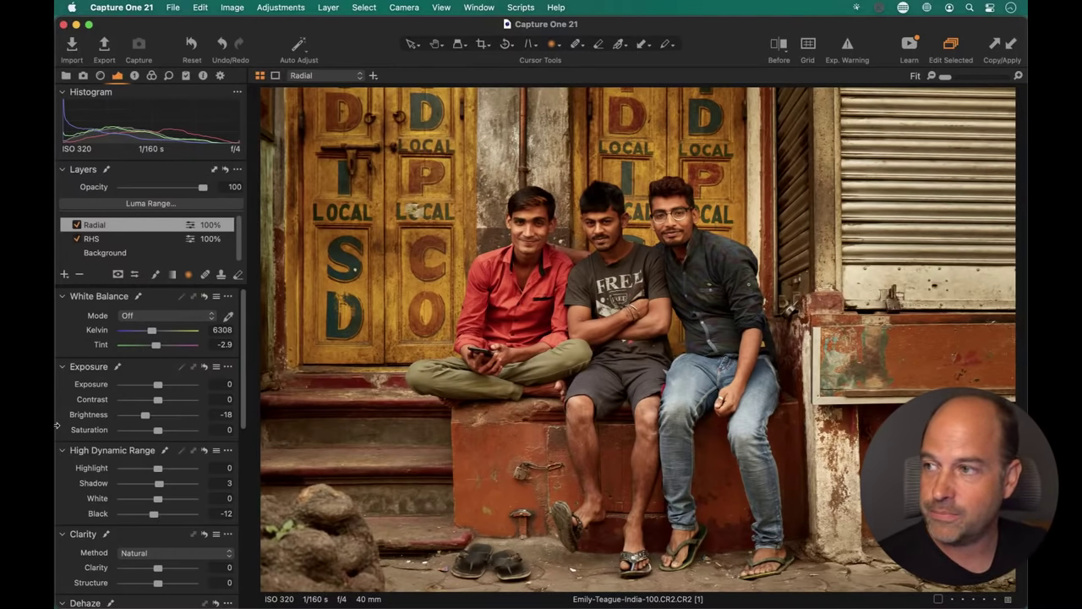
{"action": "mouse_move", "coordinate": [259, 488]}
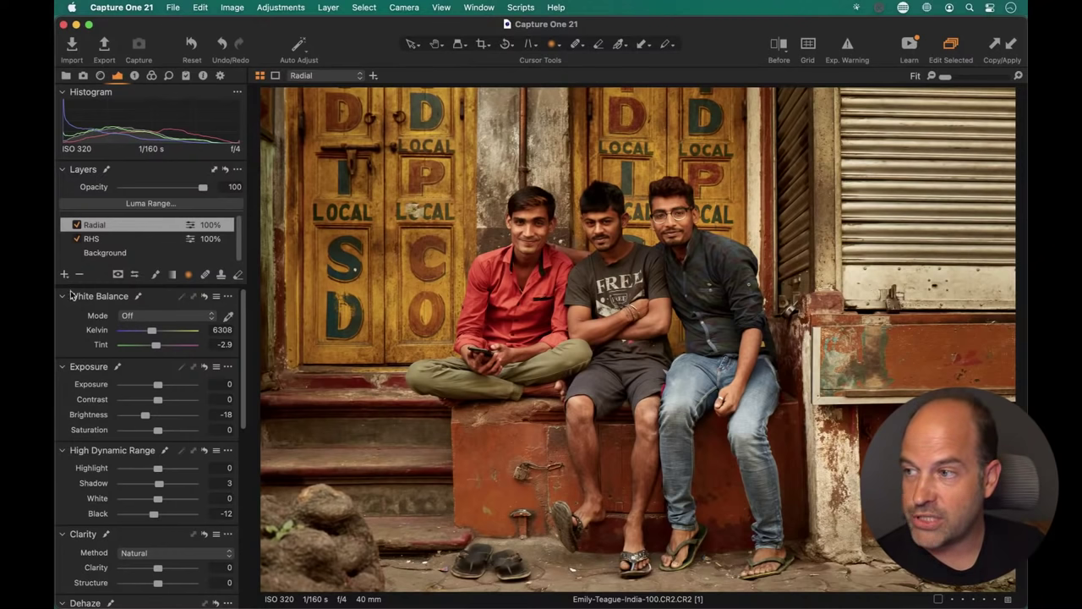
- Show the Style Brushes tools and expand the built-in Color, Enhancements and Light & Contrast lists
{"action": "left_click", "coordinate": [136, 77]}
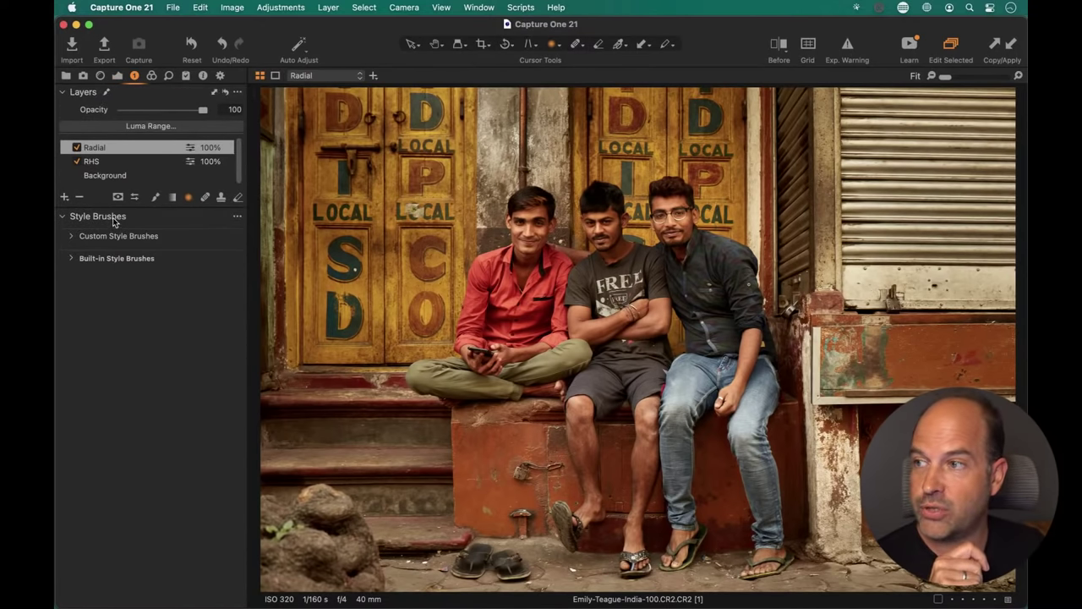
{"action": "left_click", "coordinate": [120, 75]}
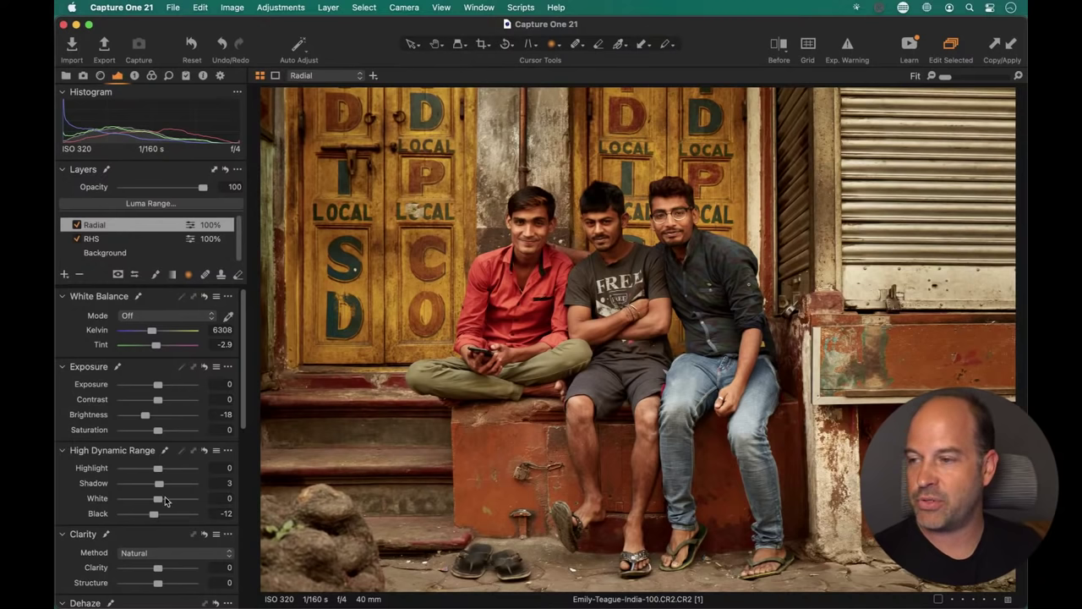
{"action": "left_click", "coordinate": [138, 75]}
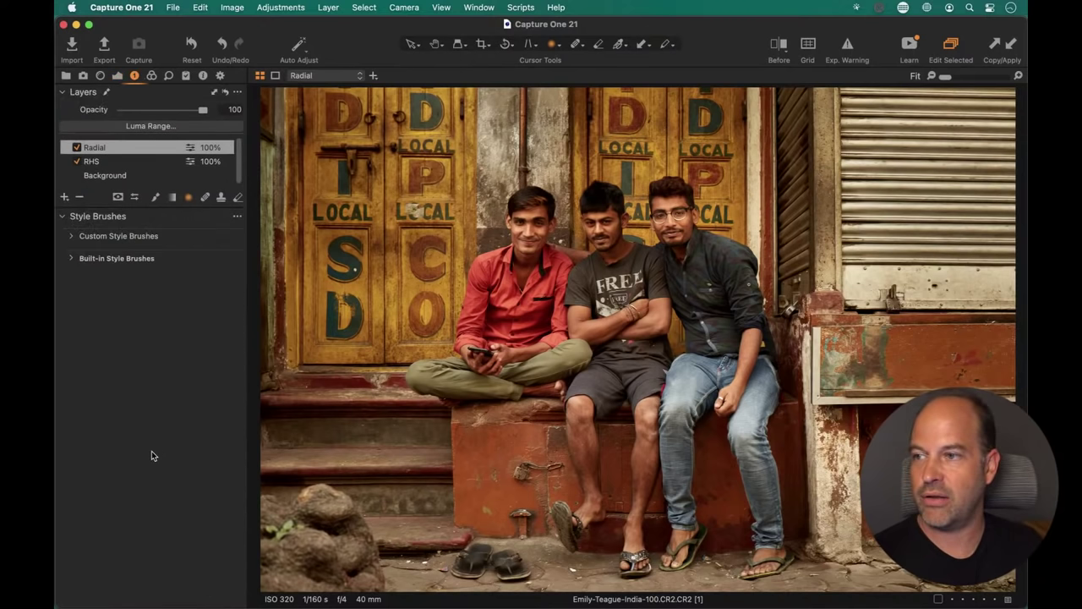
{"action": "left_click", "coordinate": [72, 257]}
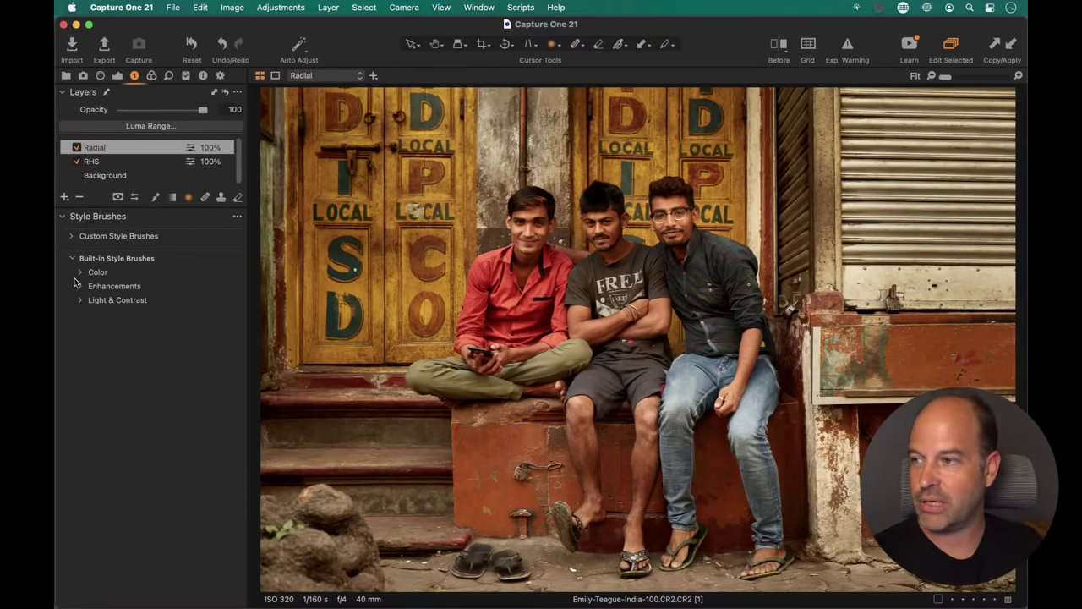
{"action": "left_click", "coordinate": [81, 286]}
{"action": "left_click", "coordinate": [81, 385]}
{"action": "left_click", "coordinate": [81, 271]}
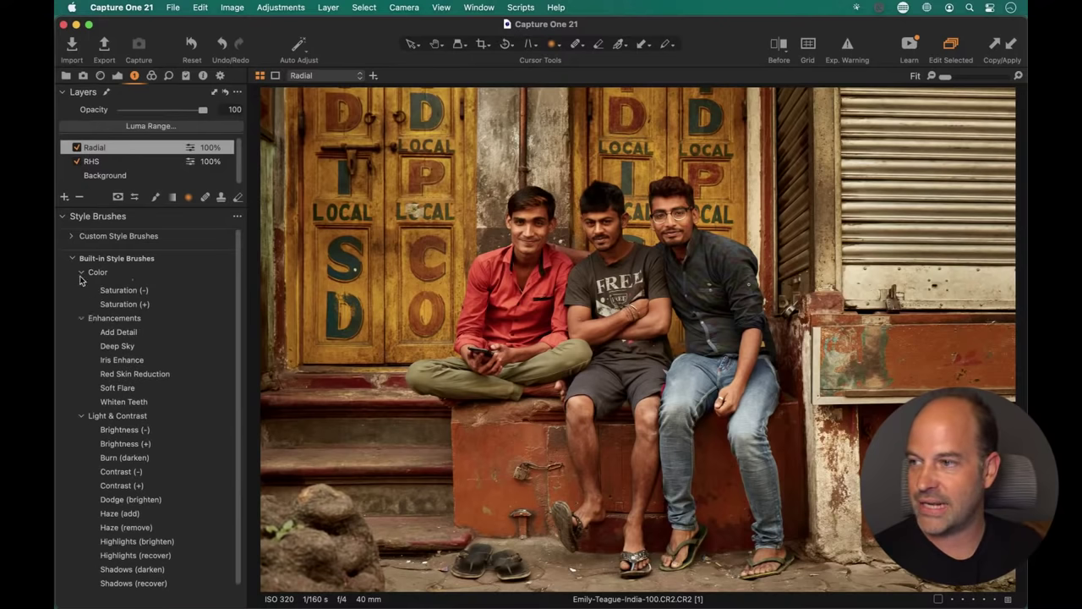
{"action": "scroll", "coordinate": [237, 331], "scroll_direction": "down", "scroll_amount": 2}
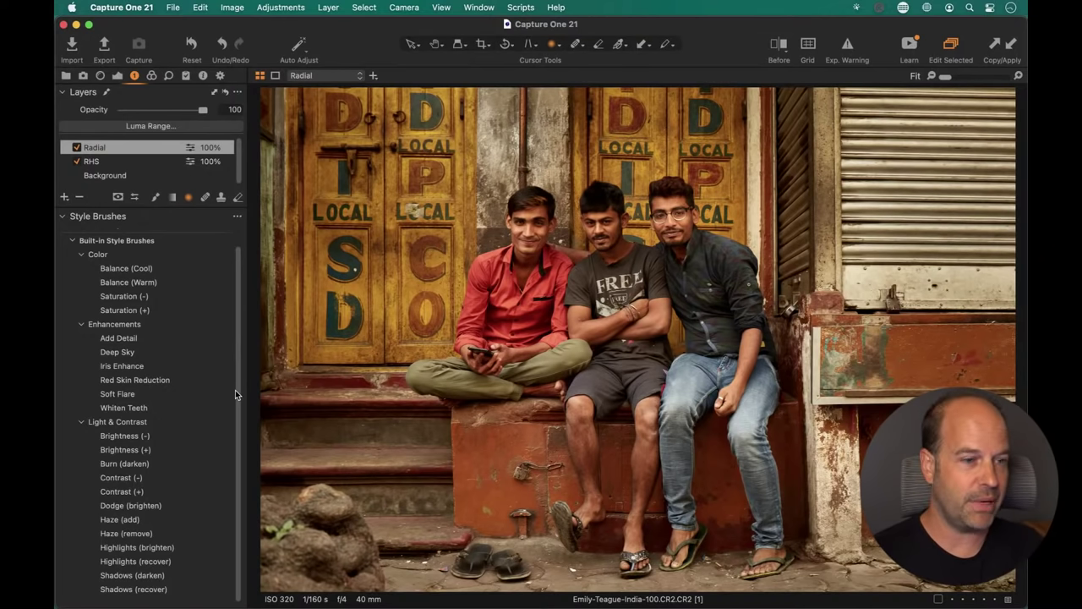
{"action": "right_click", "coordinate": [238, 78]}
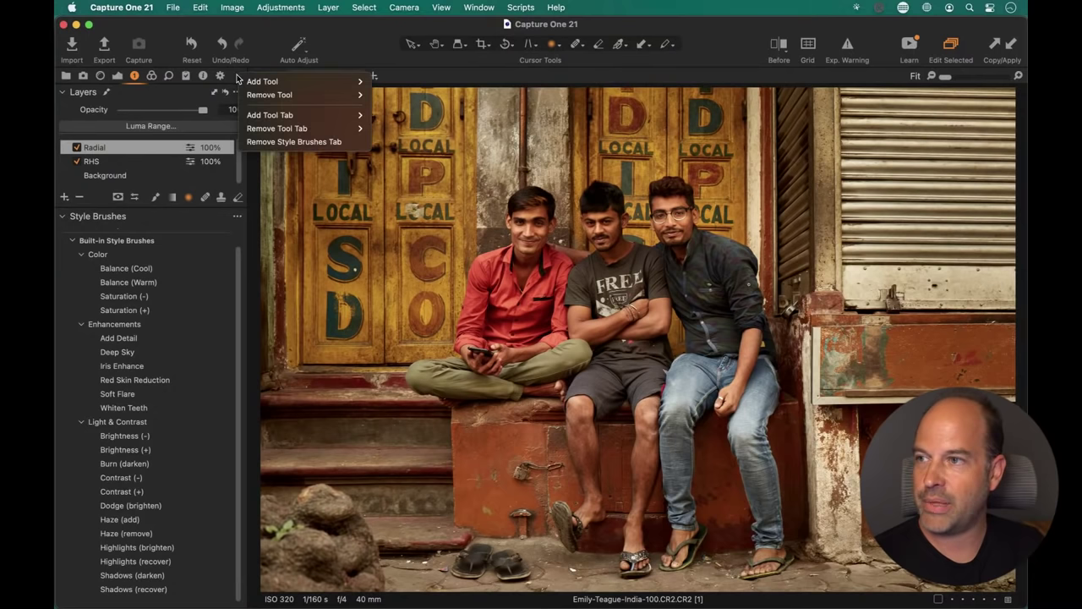
{"action": "mouse_move", "coordinate": [260, 119]}
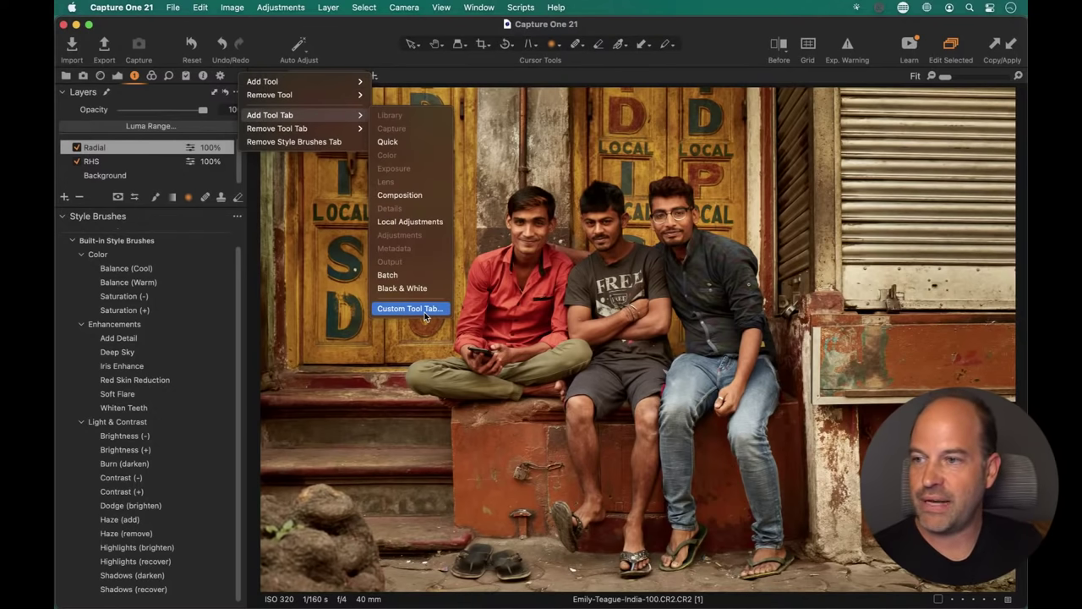
{"action": "mouse_move", "coordinate": [309, 81]}
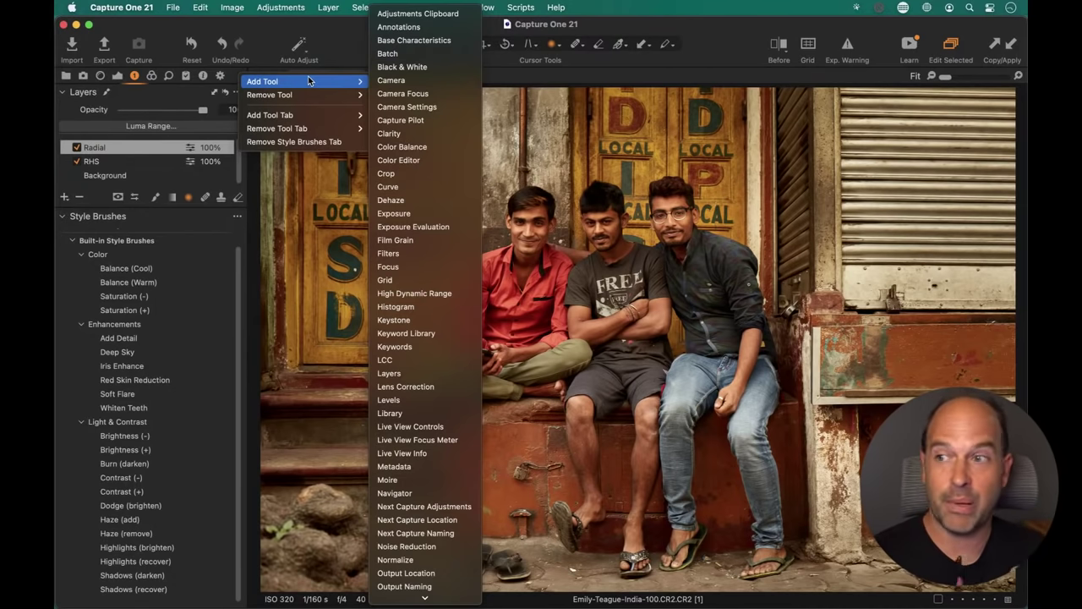
{"action": "left_click", "coordinate": [306, 169]}
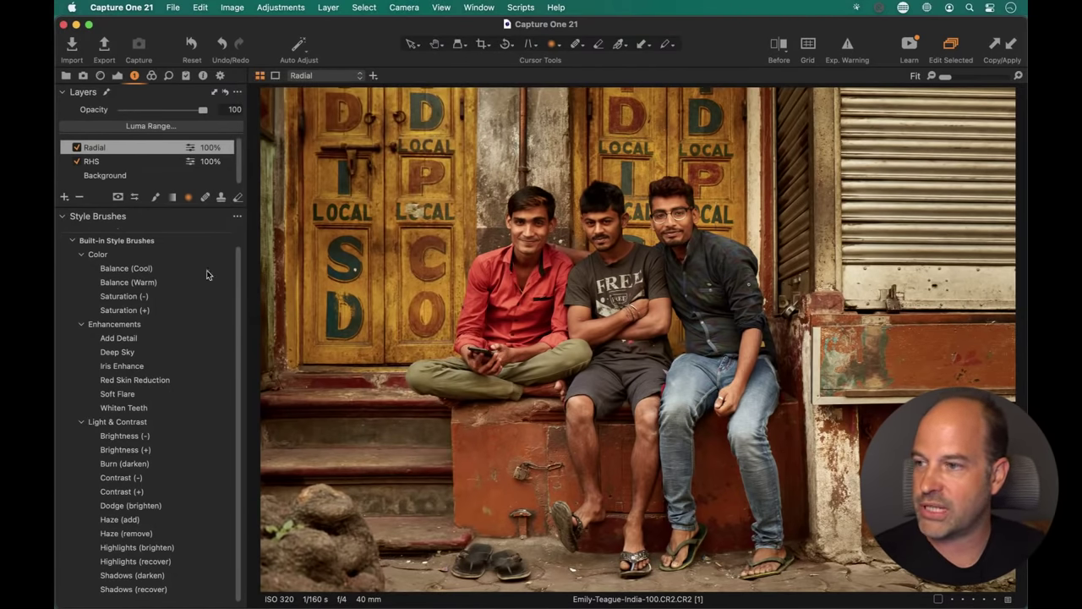
- Pick the Dodge (brighten) style brush and set it to size 410, hardness 14, flow 4
{"action": "left_click", "coordinate": [143, 508]}
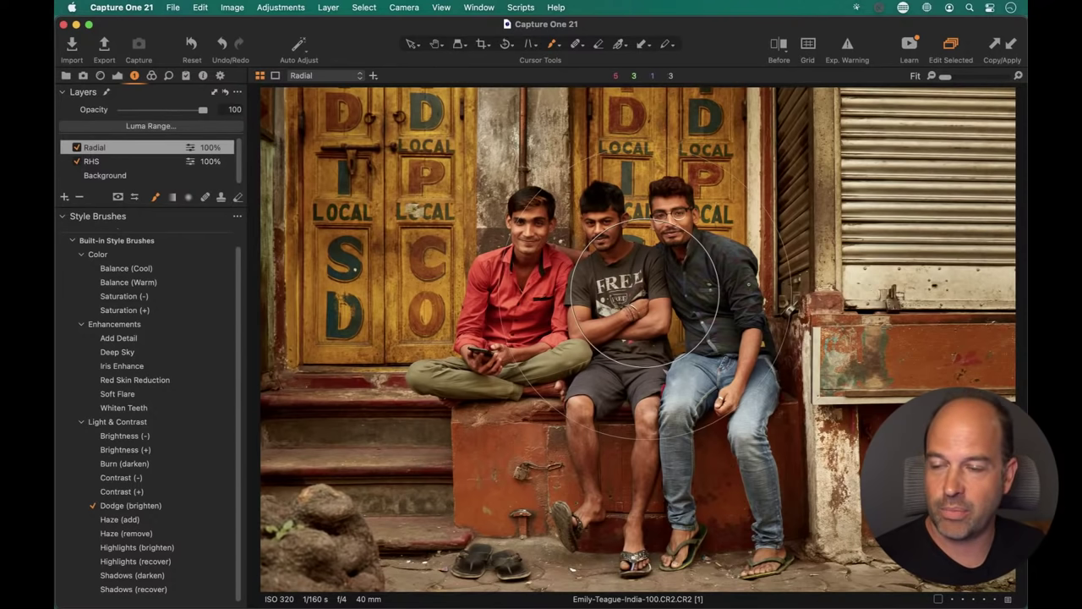
{"action": "right_click", "coordinate": [656, 292]}
{"action": "left_click_drag", "start_coordinate": [655, 293], "coordinate": [638, 293]}
{"action": "left_click_drag", "start_coordinate": [598, 308], "coordinate": [613, 309]}
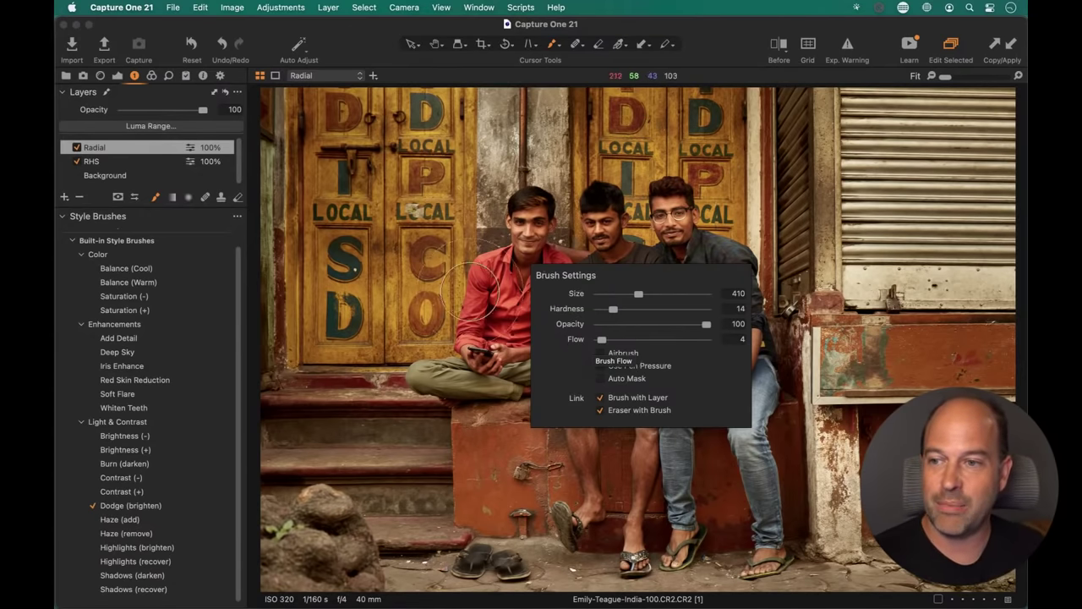
{"action": "right_click", "coordinate": [604, 370]}
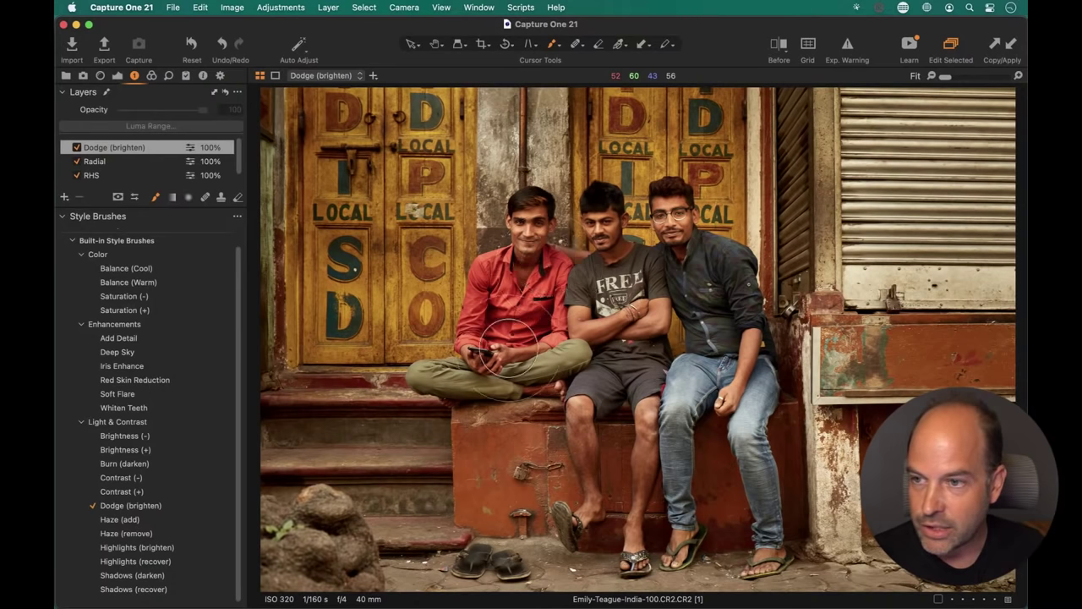
- Brighten the right man's jeans and shirt, compare the Dodge layer off and on, then choose Erase Mask
{"action": "mouse_move", "coordinate": [715, 372]}
{"action": "left_mouse_down"}
{"action": "mouse_move", "coordinate": [728, 277]}
{"action": "mouse_move", "coordinate": [689, 244]}
{"action": "left_mouse_up"}
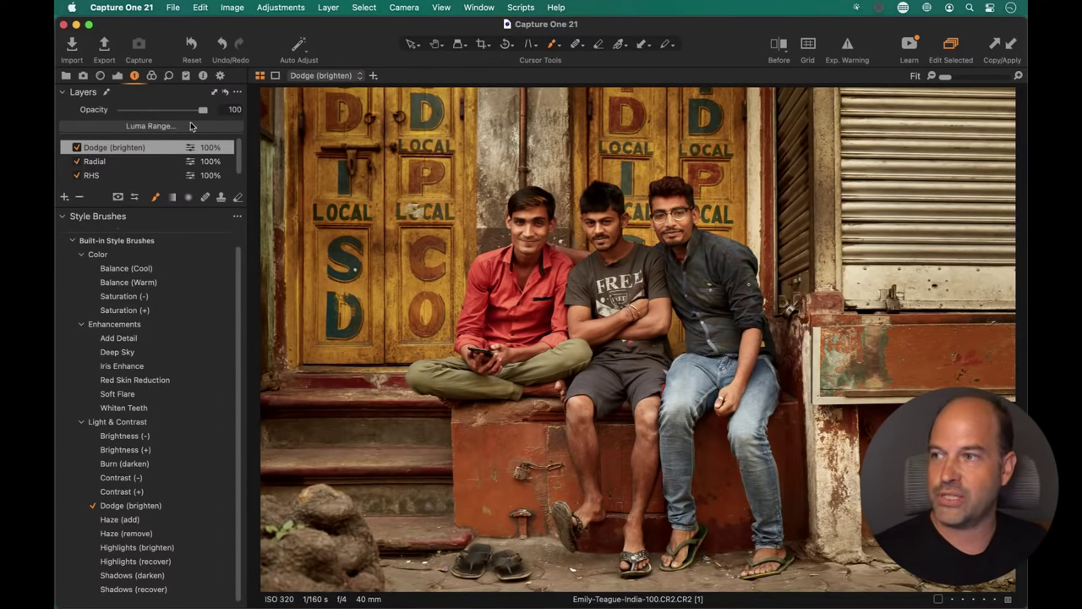
{"action": "left_click", "coordinate": [77, 147]}
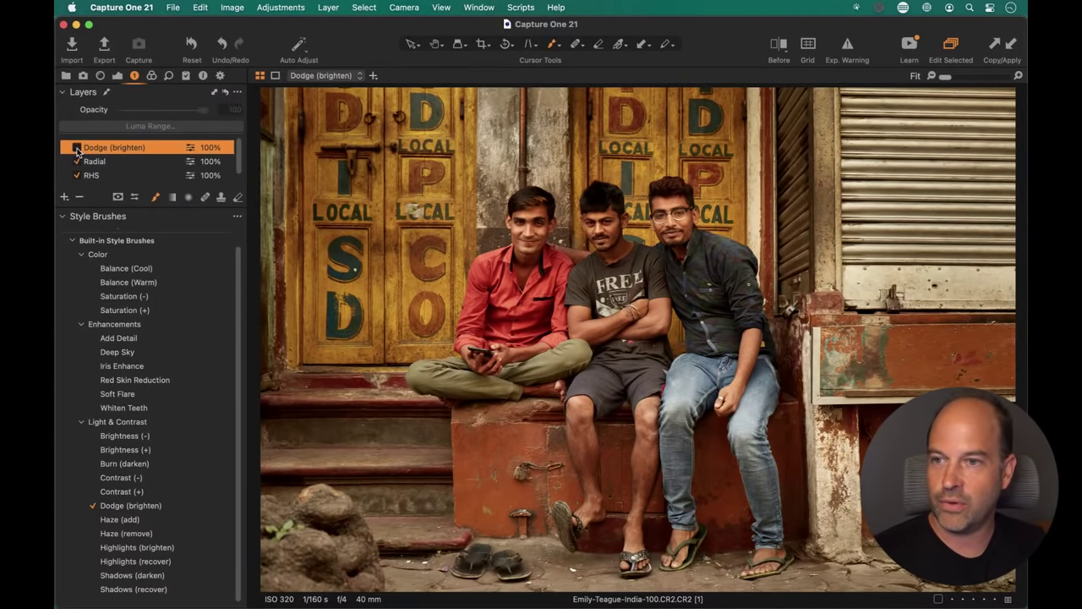
{"action": "left_click", "coordinate": [77, 148]}
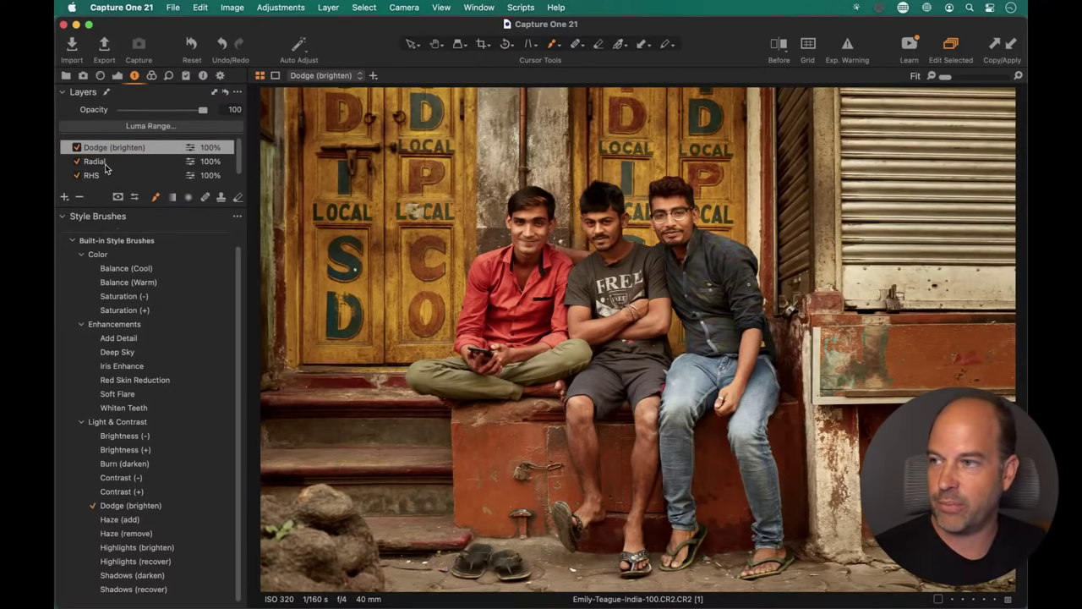
{"action": "mouse_move", "coordinate": [242, 169]}
{"action": "left_mouse_down"}
{"action": "mouse_move", "coordinate": [242, 181]}
{"action": "mouse_move", "coordinate": [238, 125]}
{"action": "left_mouse_up"}
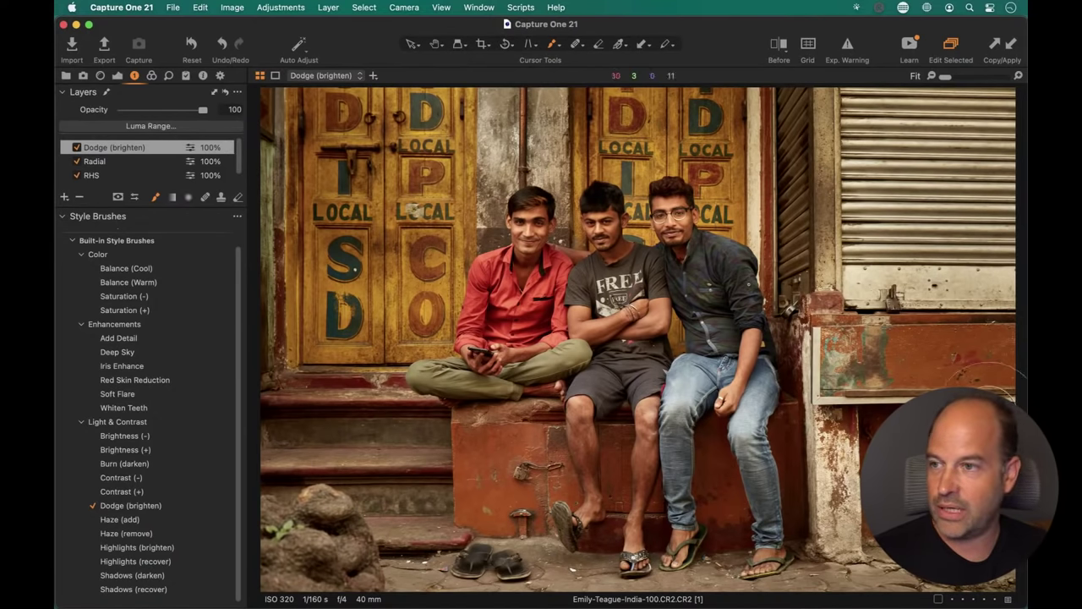
{"action": "left_click", "coordinate": [206, 199]}
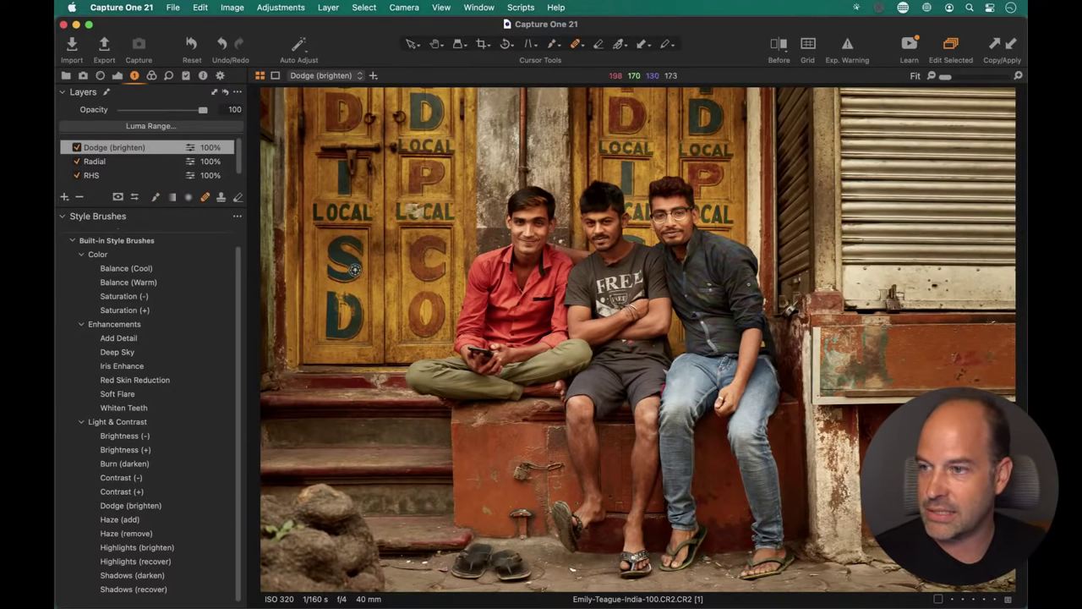
- Add Heal Layer 1 to clean the blemish on the door's painted S, then show the before/after split
{"action": "left_click", "coordinate": [355, 270]}
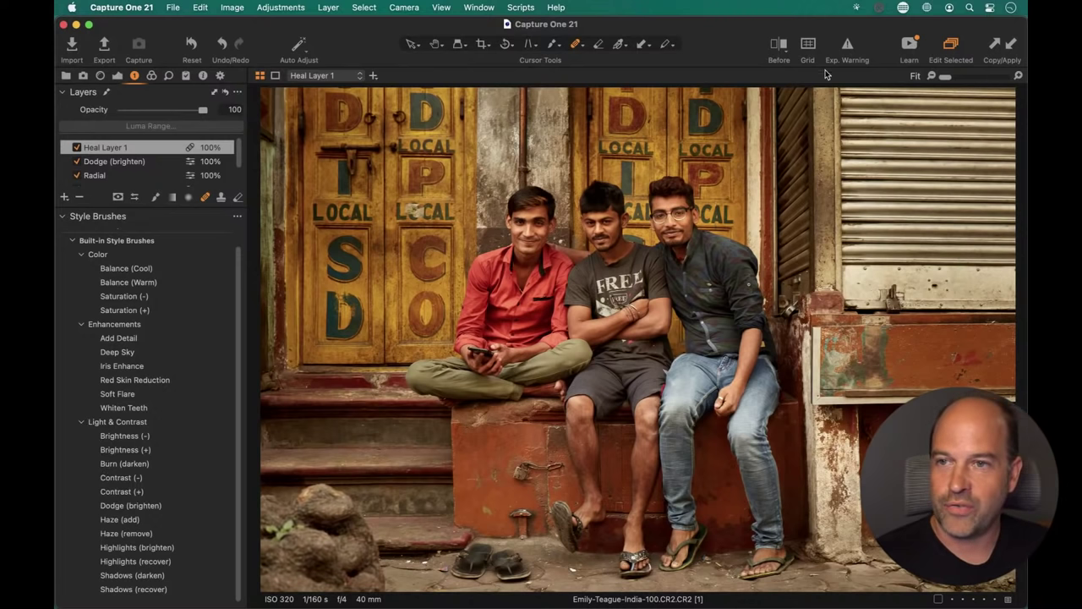
{"action": "left_click", "coordinate": [779, 44]}
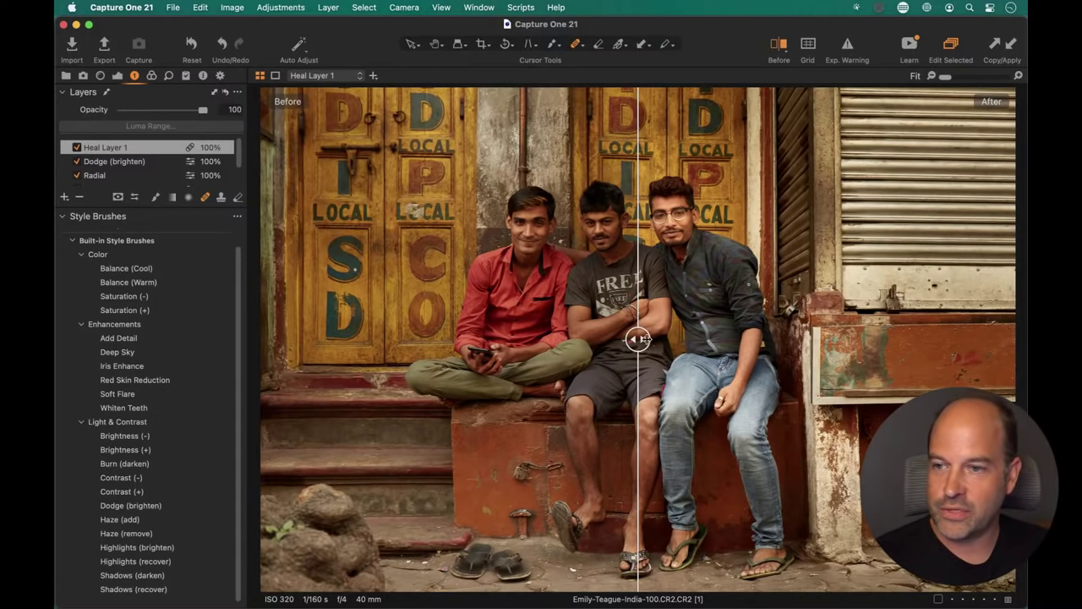
{"action": "left_click_drag", "start_coordinate": [637, 338], "coordinate": [1012, 338]}
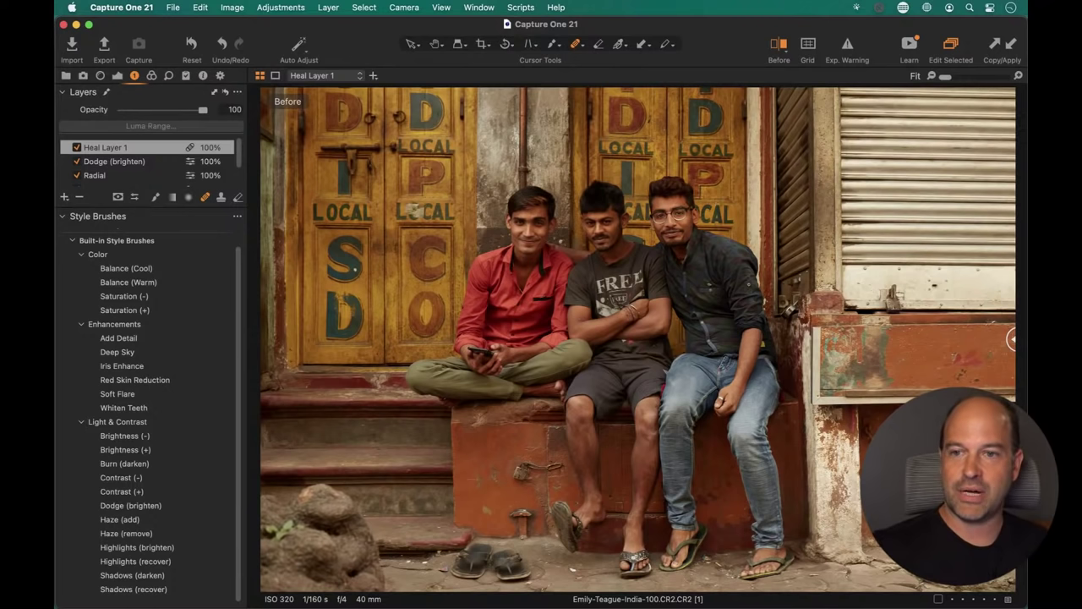
{"action": "left_click_drag", "start_coordinate": [1012, 338], "coordinate": [510, 370]}
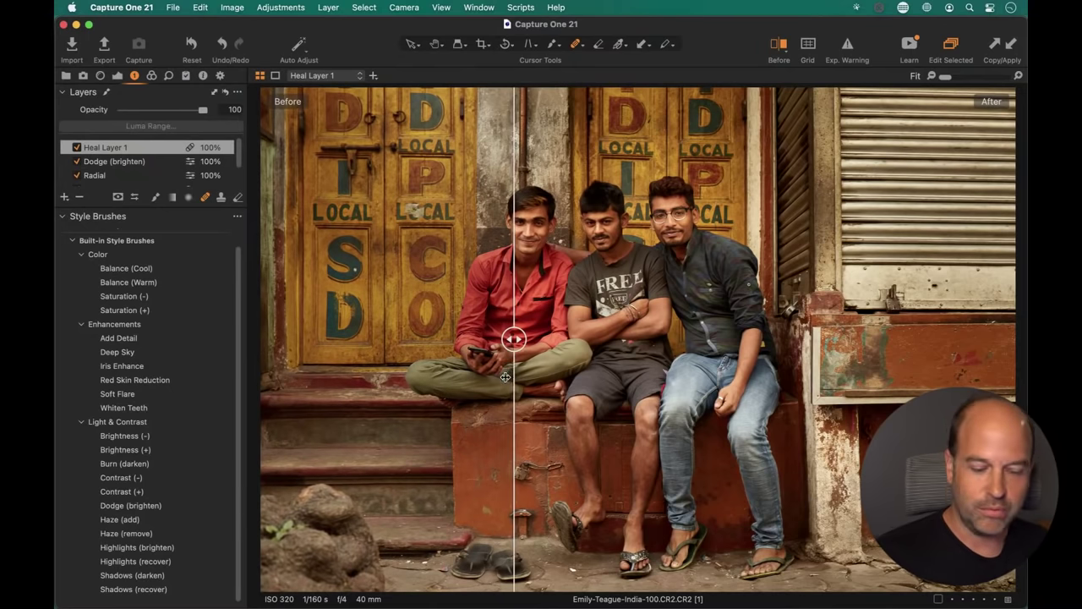
- Turn off the before/after split and toggle the Radial, Heal and Dodge layers to compare them
{"action": "key", "text": "y"}
{"action": "scroll", "coordinate": [134, 172], "scroll_direction": "down", "scroll_amount": 2}
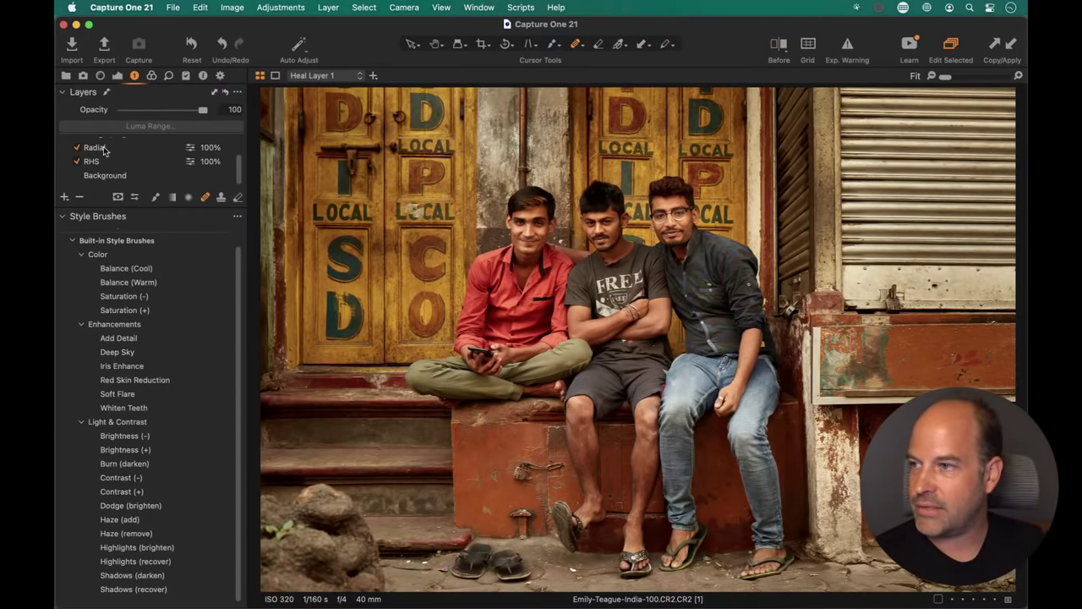
{"action": "left_click", "coordinate": [78, 156]}
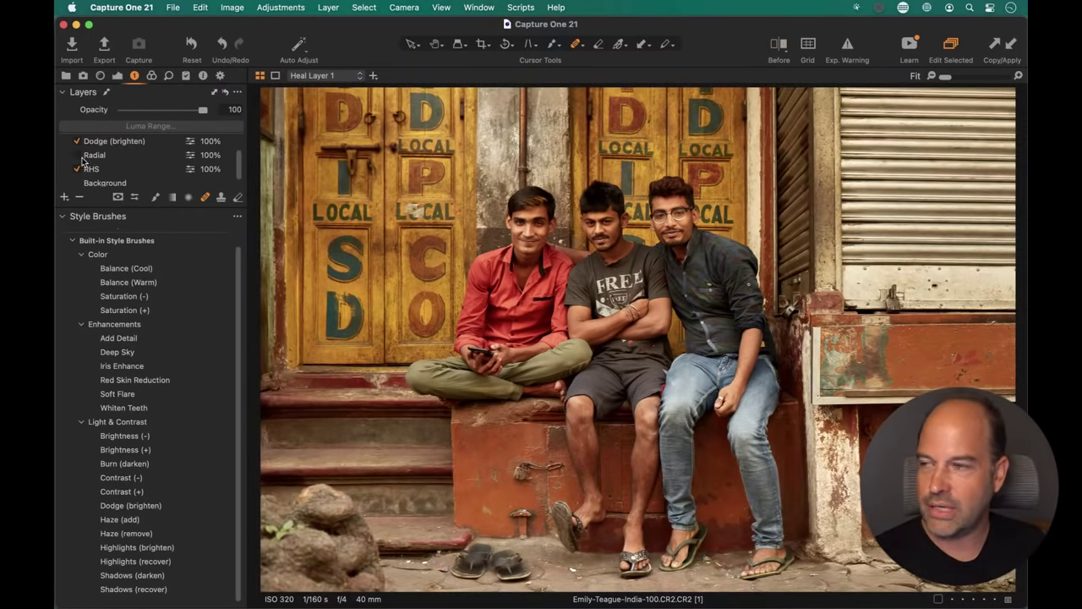
{"action": "left_click", "coordinate": [78, 157]}
{"action": "scroll", "coordinate": [101, 169], "scroll_direction": "up", "scroll_amount": 1}
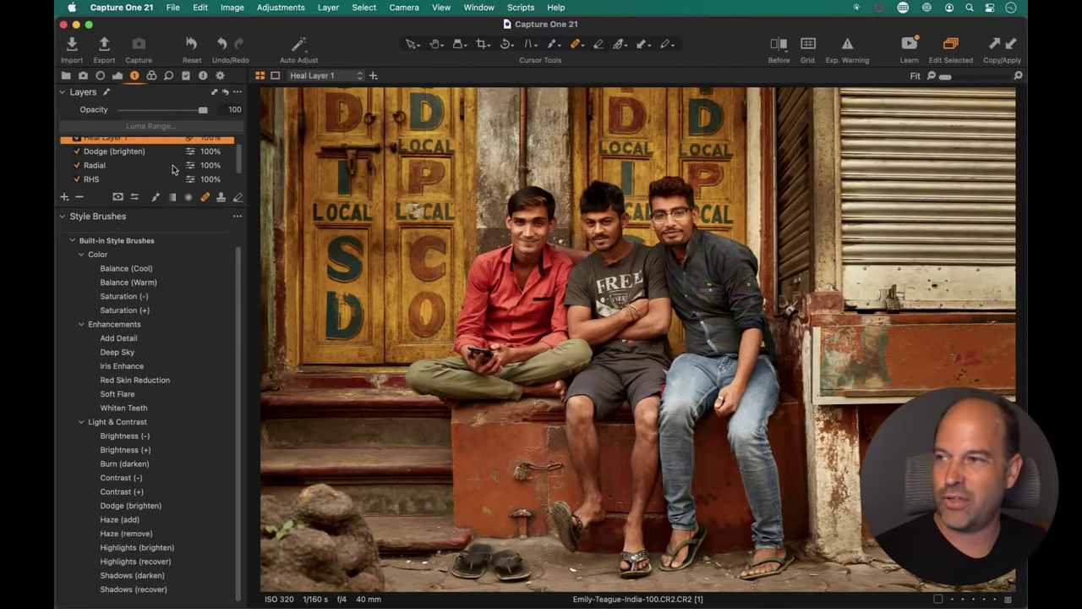
{"action": "scroll", "coordinate": [93, 165], "scroll_direction": "up", "scroll_amount": 1}
{"action": "left_click", "coordinate": [77, 149]}
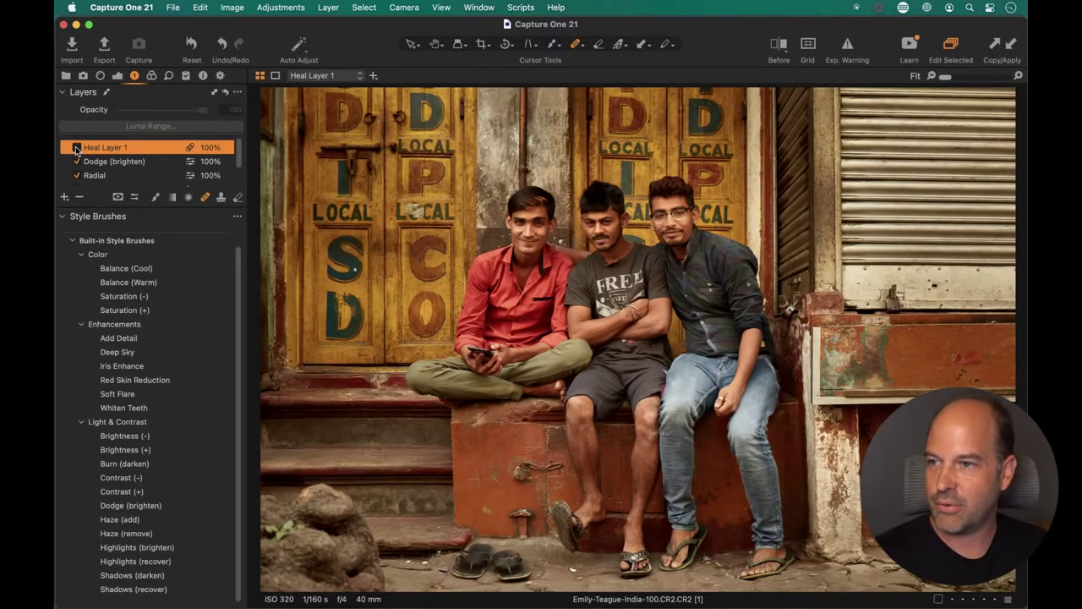
{"action": "left_click", "coordinate": [76, 162]}
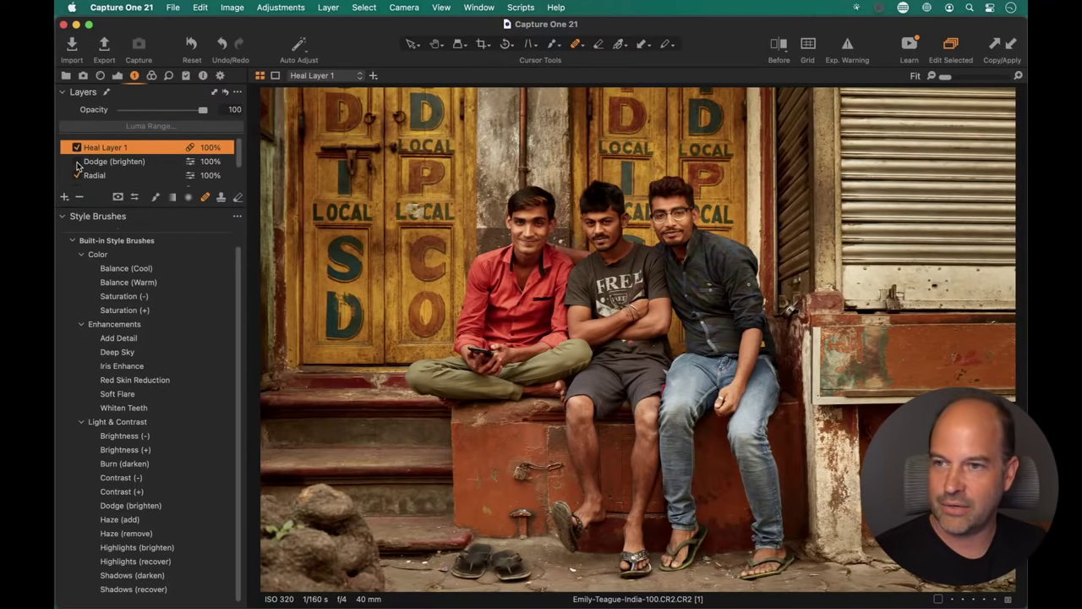
{"action": "left_click", "coordinate": [77, 163]}
{"action": "left_click", "coordinate": [77, 163]}
{"action": "left_click", "coordinate": [77, 162]}
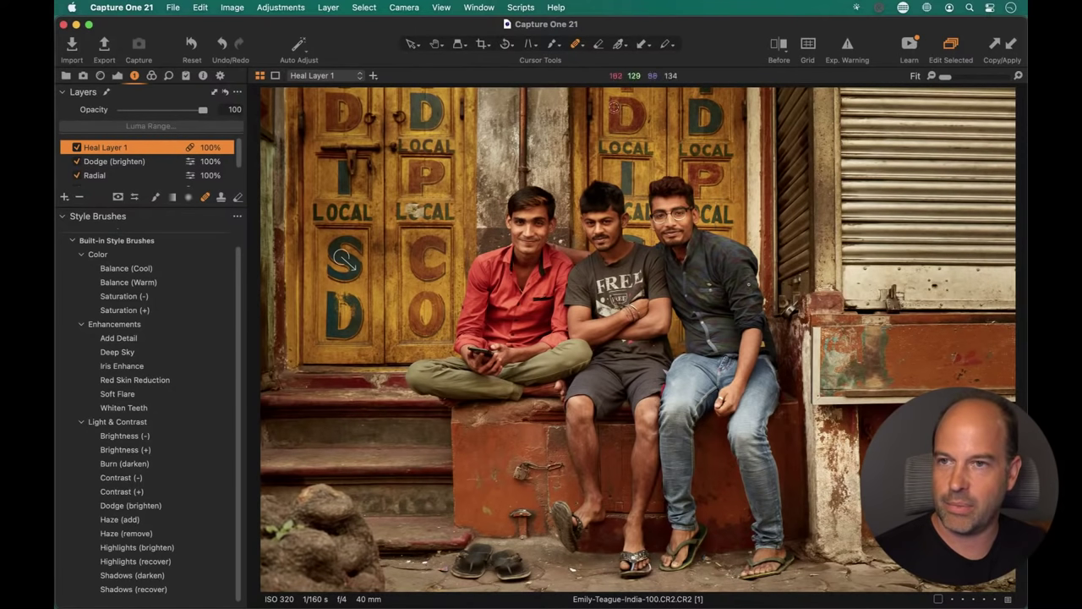
- Briefly view the whole photo as the original, then turn the before/after comparison off
{"action": "key", "text": "y"}
{"action": "mouse_move", "coordinate": [638, 339]}
{"action": "left_mouse_down"}
{"action": "mouse_move", "coordinate": [587, 339]}
{"action": "mouse_move", "coordinate": [1011, 339]}
{"action": "mouse_move", "coordinate": [197, 380]}
{"action": "mouse_move", "coordinate": [956, 338]}
{"action": "mouse_move", "coordinate": [584, 338]}
{"action": "mouse_move", "coordinate": [656, 339]}
{"action": "left_mouse_up"}
{"action": "key", "text": "y"}
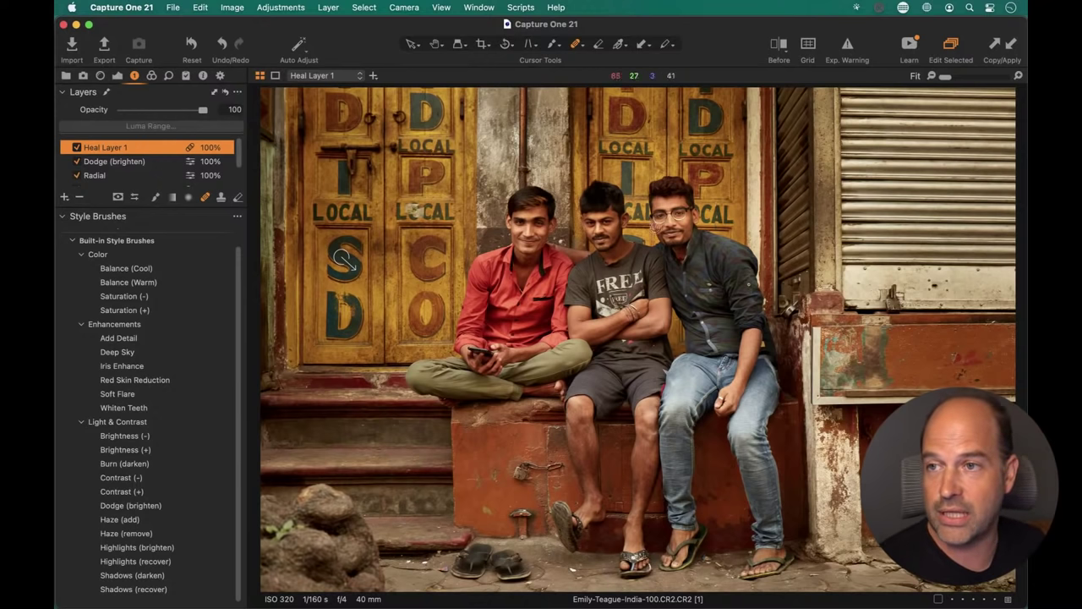
- Show the image browser and create a new unedited variant of the street portrait
{"action": "key", "text": "super+b"}
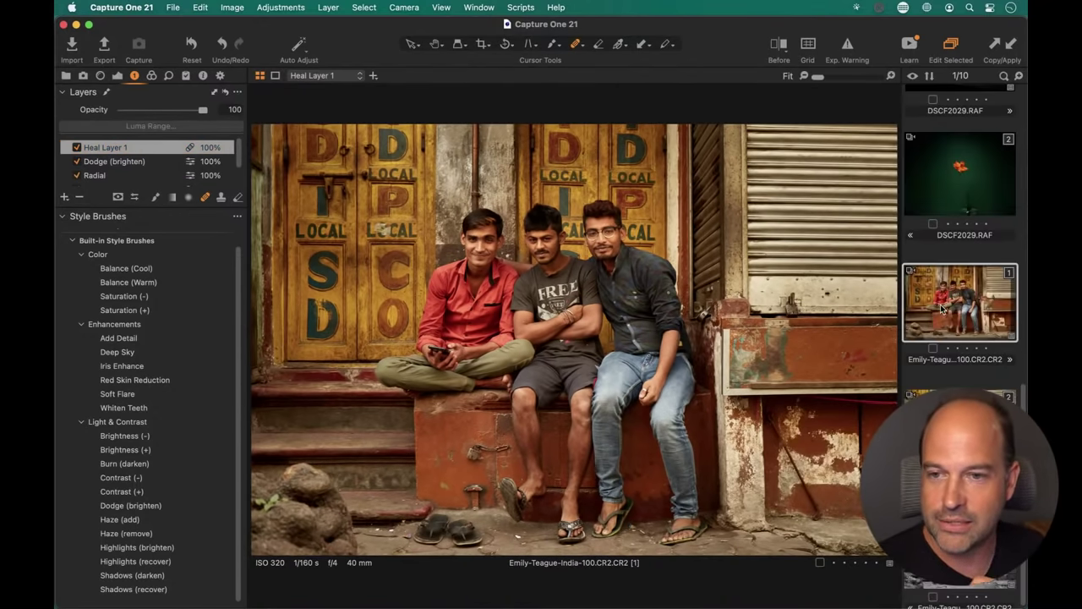
{"action": "left_click", "coordinate": [232, 8]}
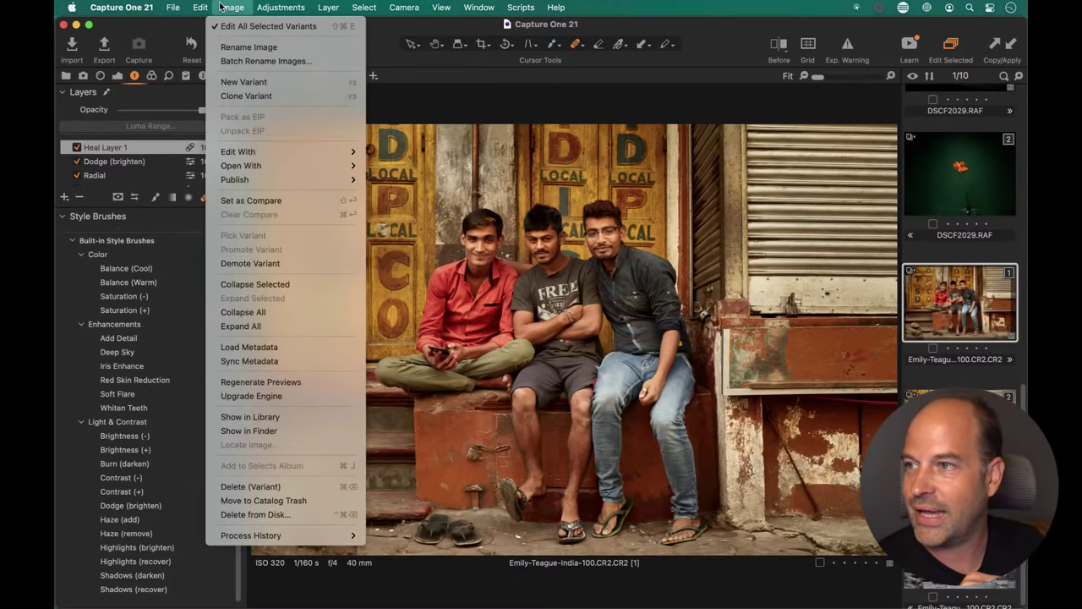
{"action": "left_click", "coordinate": [245, 82]}
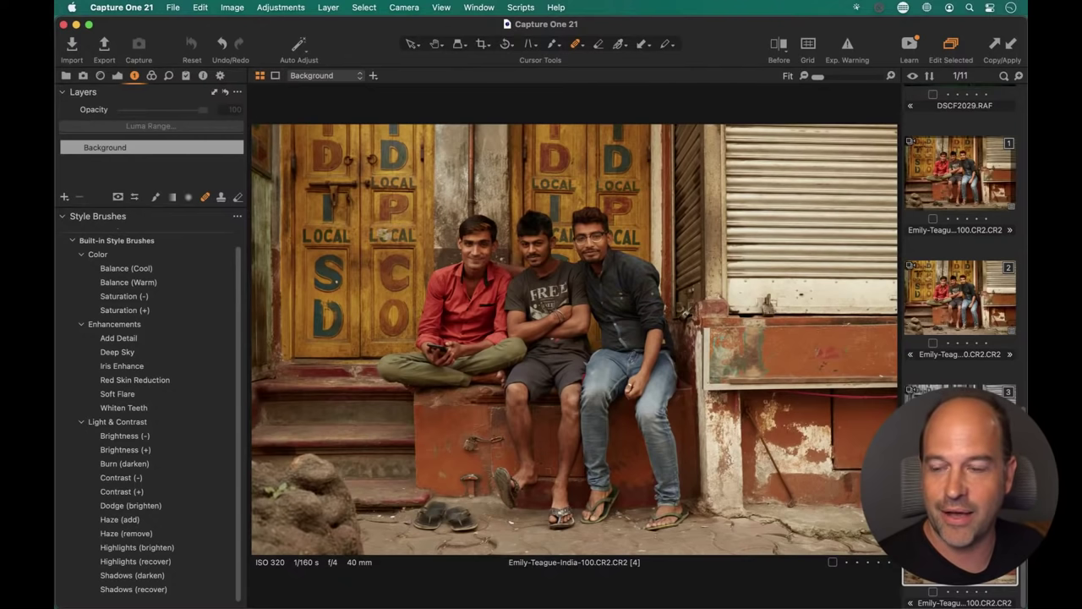
- Check the fourth variant, return to the healed first variant and hide the browser
{"action": "left_click", "coordinate": [976, 173]}
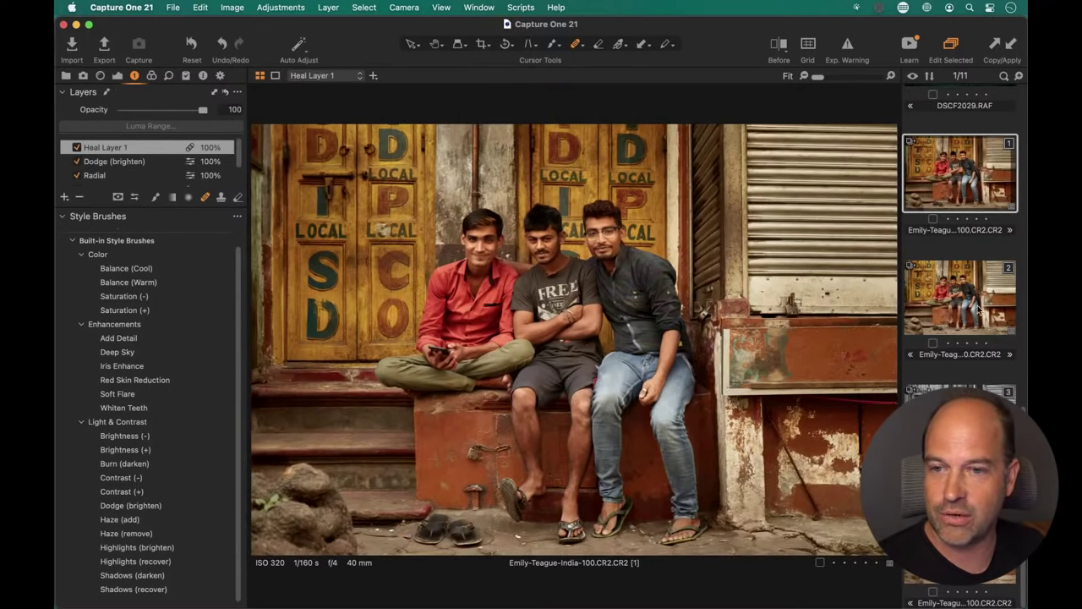
{"action": "left_click", "coordinate": [959, 549]}
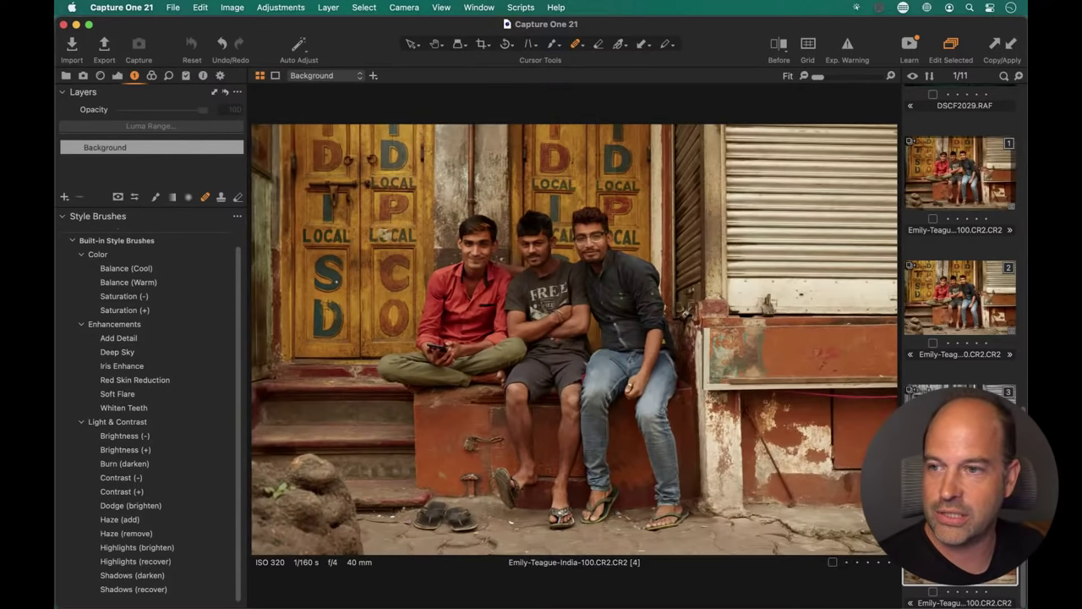
{"action": "left_click", "coordinate": [970, 169]}
{"action": "key", "text": "super+shift+b"}
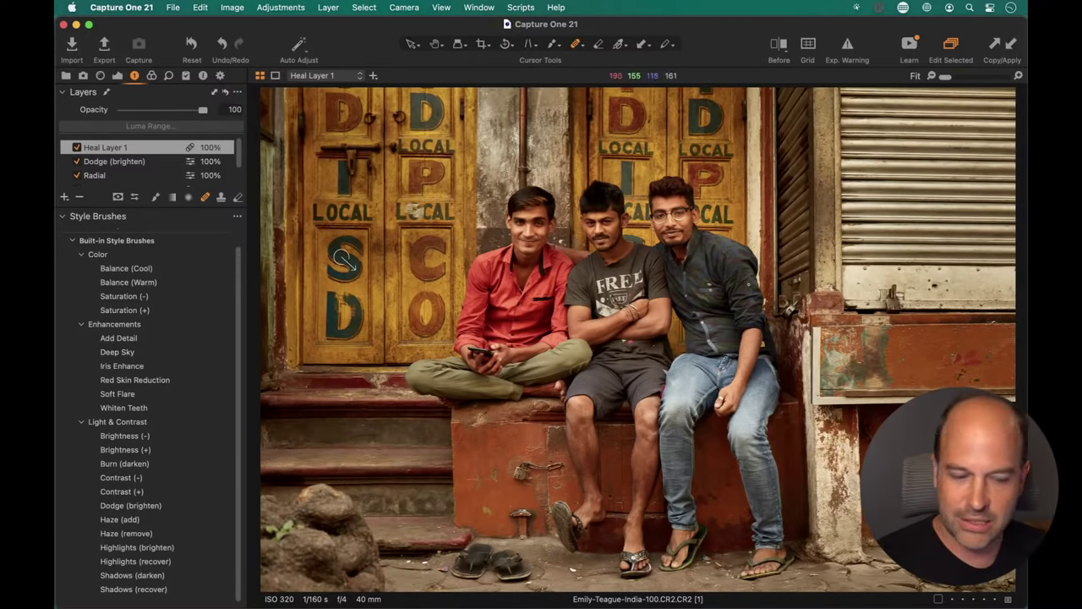
- Select the 4A5C3271.CR2 [2] variant from the grid and view it large with the filmstrip hidden
{"action": "key", "text": "super+b"}
{"action": "key", "text": "alt+super+v"}
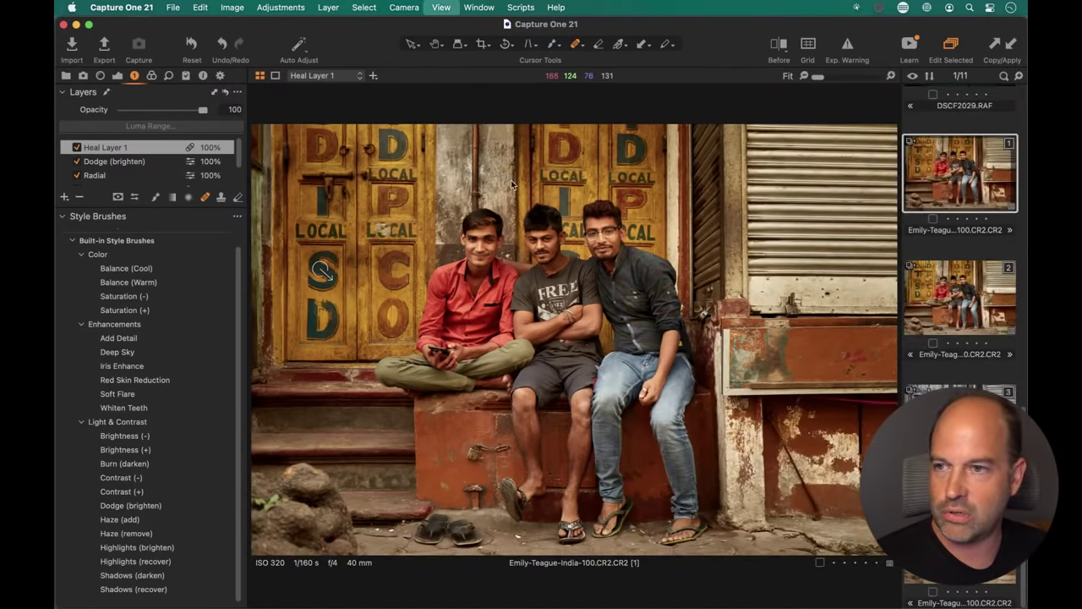
{"action": "scroll", "coordinate": [799, 312], "scroll_direction": "up", "scroll_amount": 3}
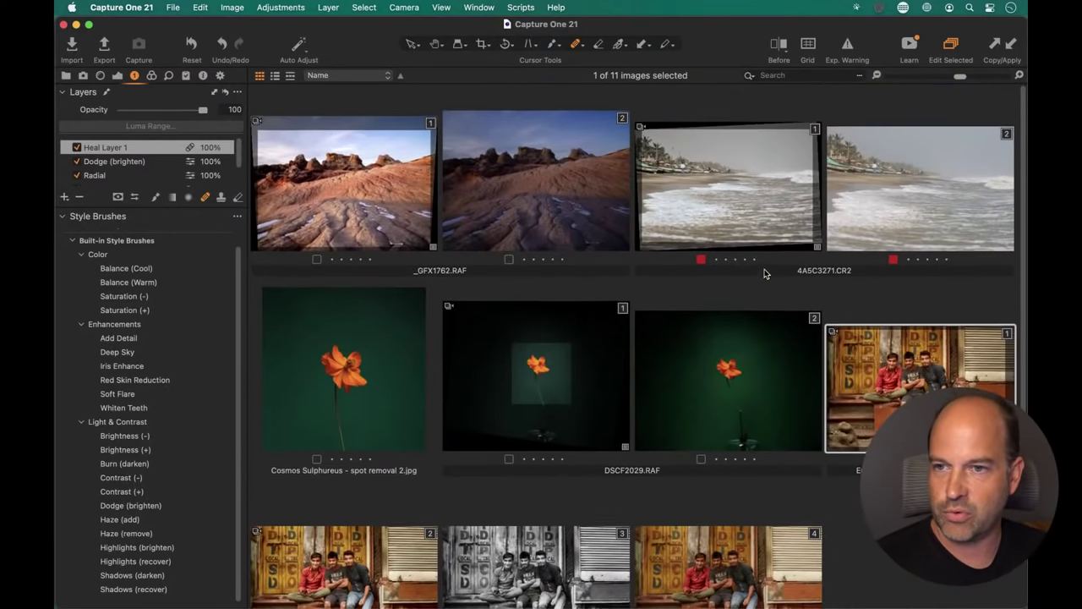
{"action": "left_click", "coordinate": [945, 191]}
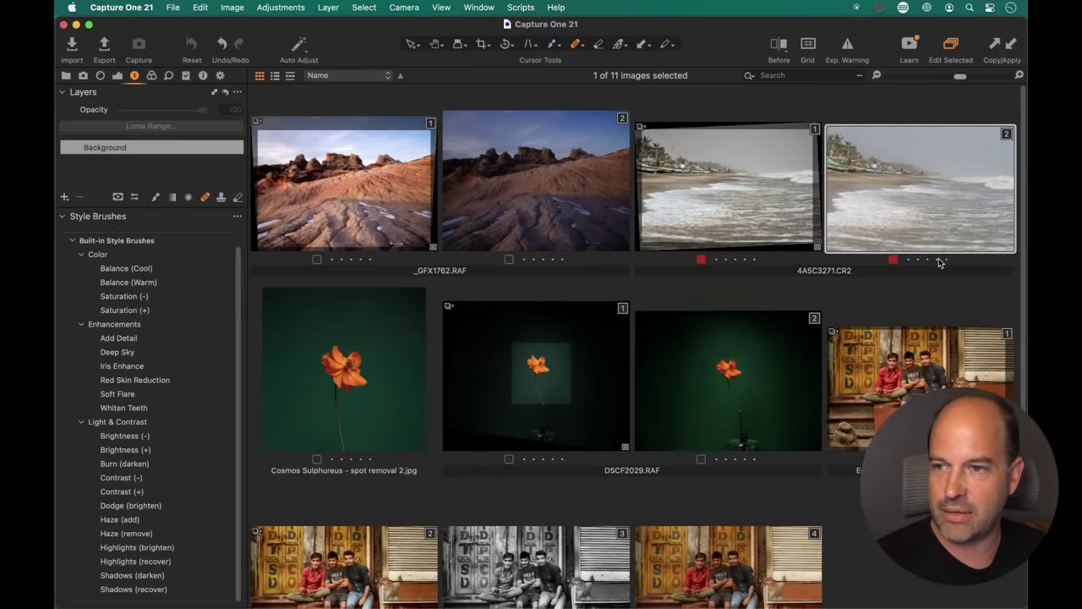
{"action": "key", "text": "alt+super+v"}
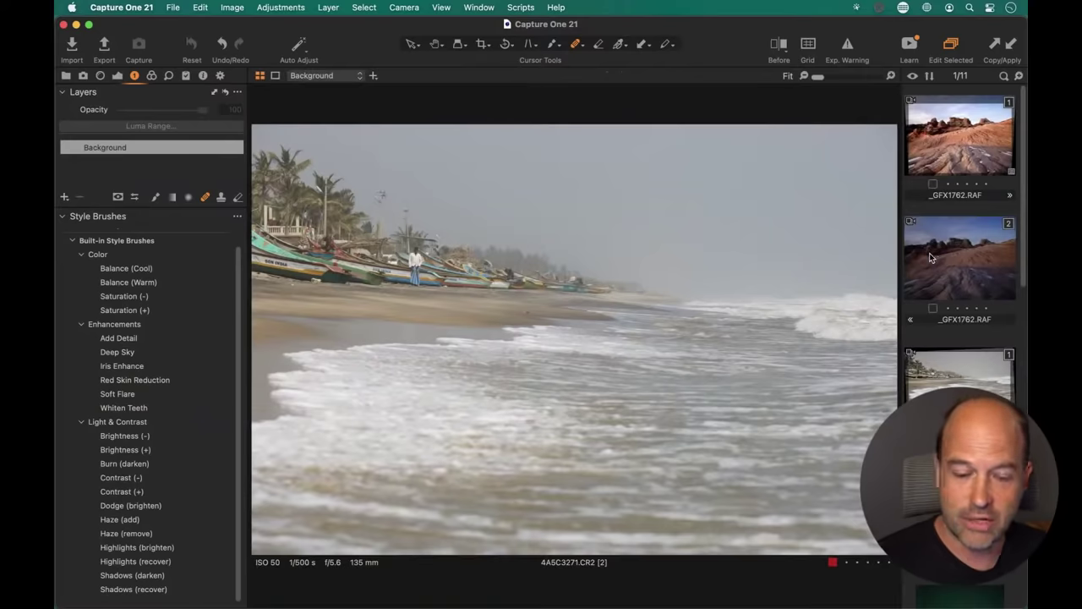
{"action": "key", "text": "super+b"}
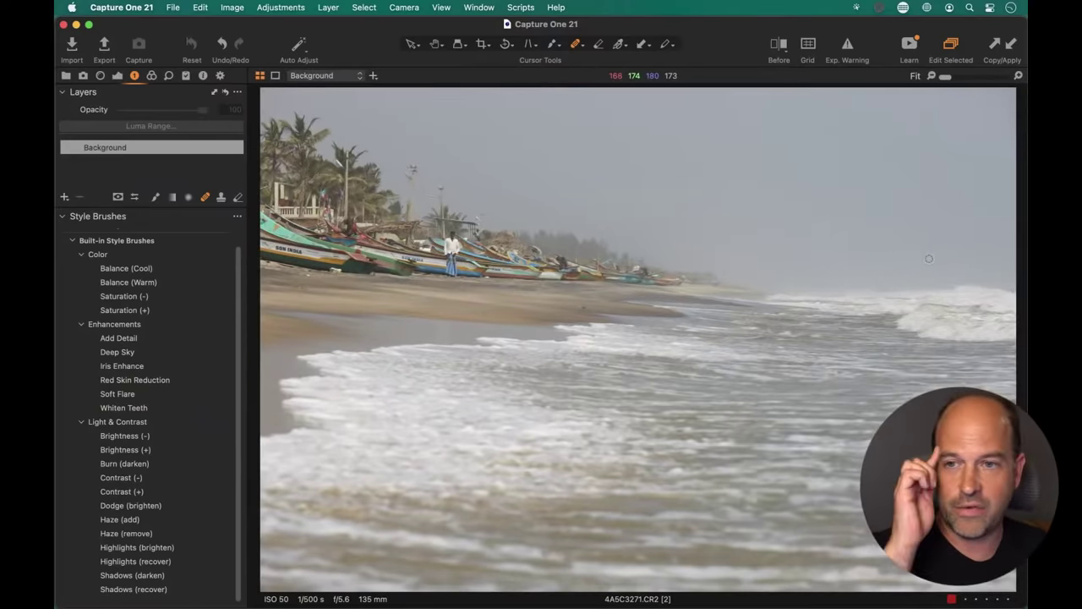
{"action": "key", "text": "h"}
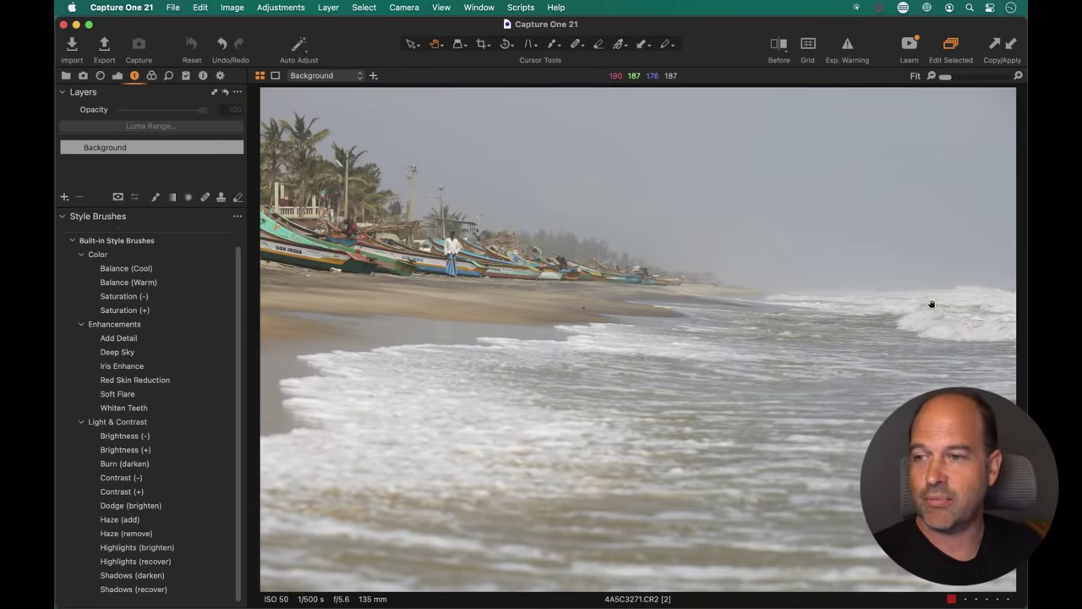
- Show the Exposure tools and zoom to 100% on the boats, then back to Fit
{"action": "left_click", "coordinate": [118, 75]}
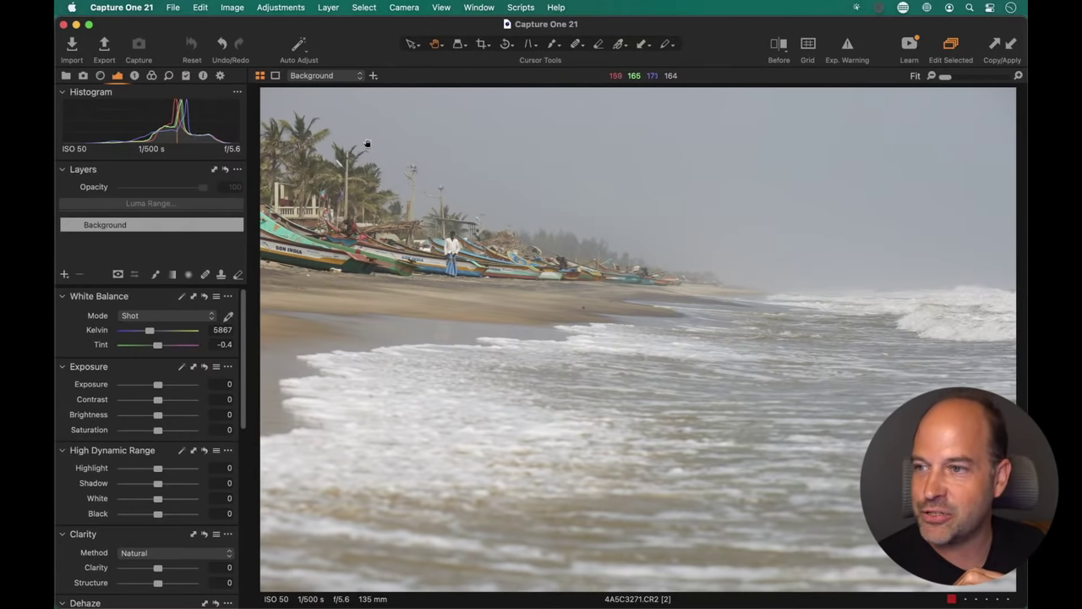
{"action": "left_click", "coordinate": [438, 221]}
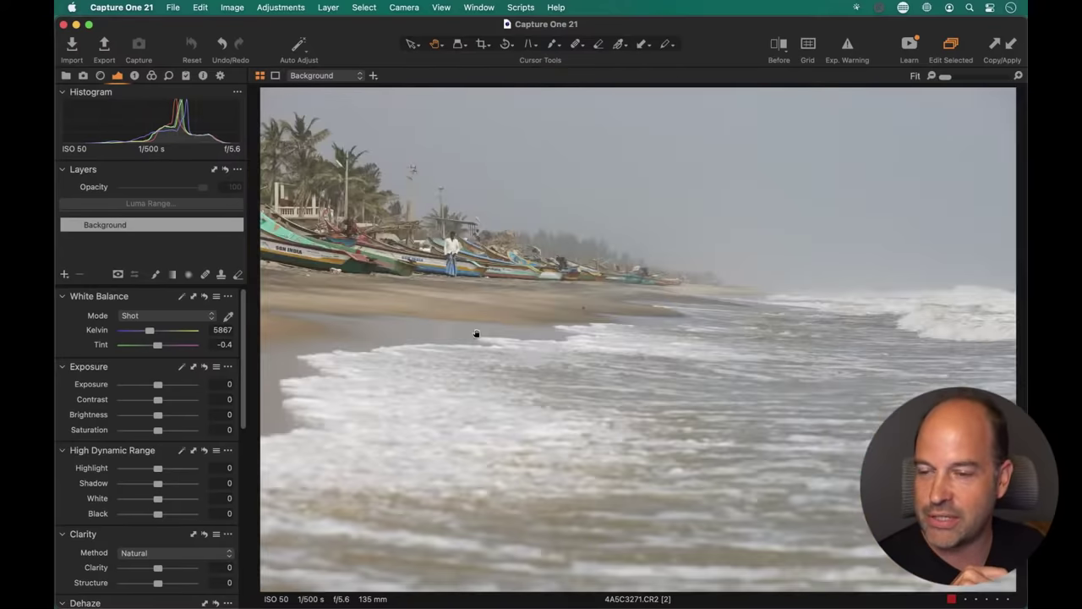
{"action": "left_click", "coordinate": [497, 340]}
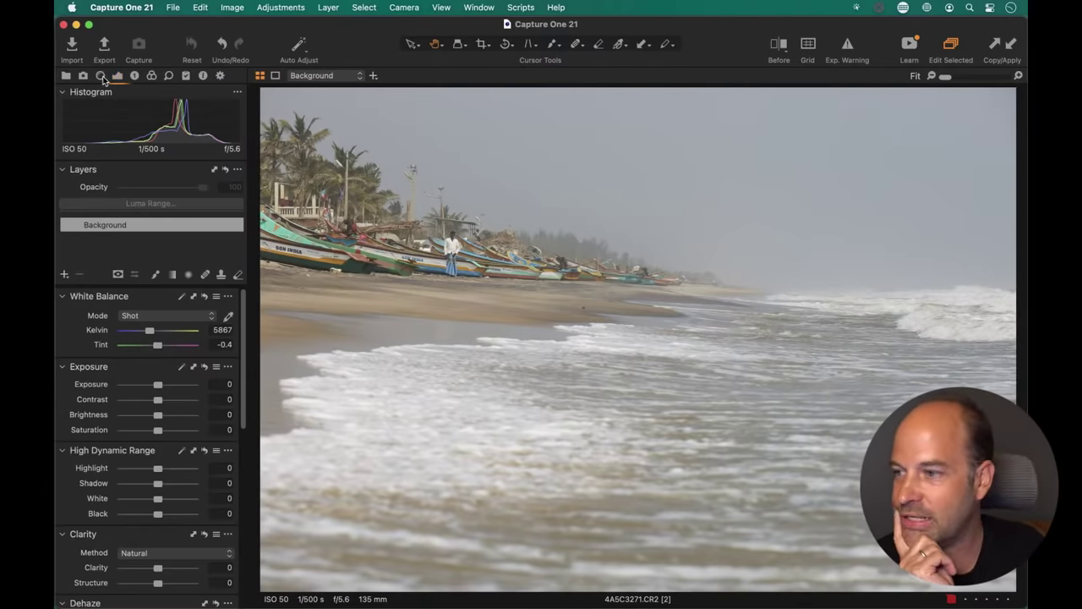
- Show the Lens tools, try a rotation of about -2.74°, reset it to 0 and select the Angle field
{"action": "left_click", "coordinate": [101, 76]}
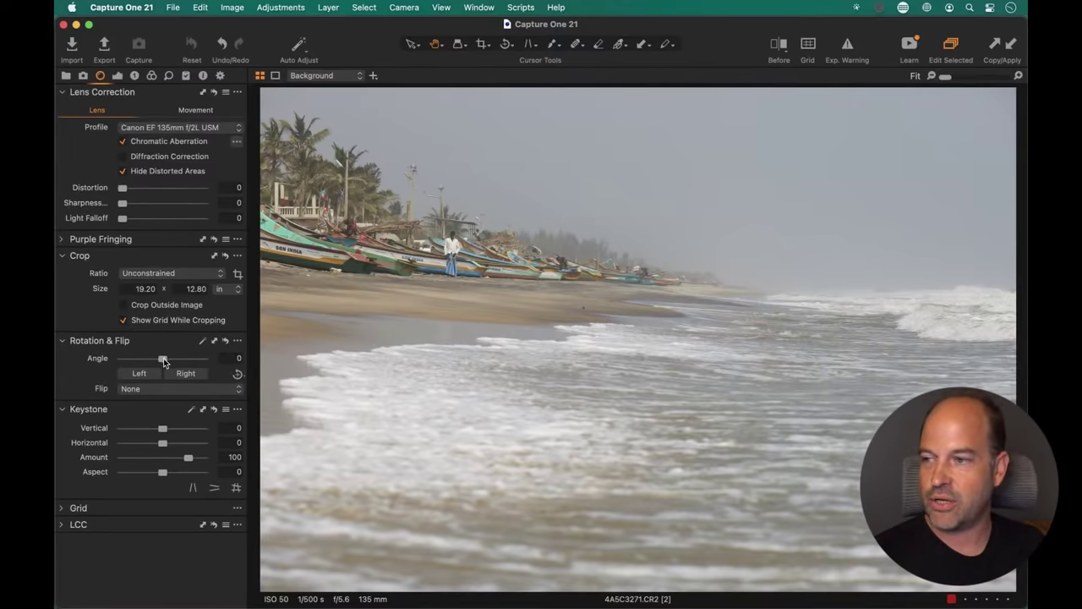
{"action": "left_click_drag", "start_coordinate": [163, 357], "coordinate": [161, 360]}
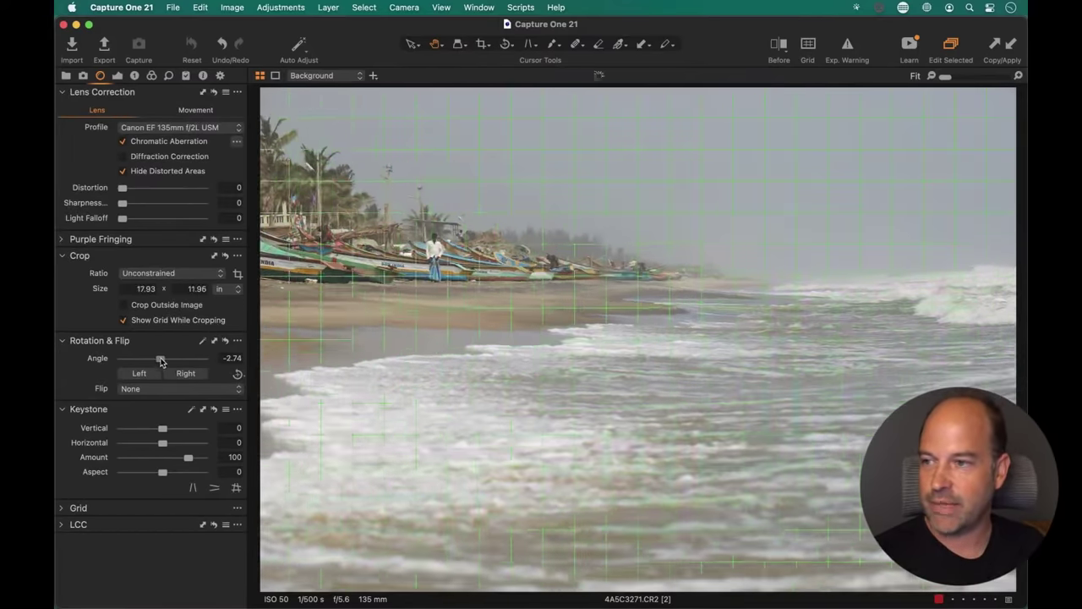
{"action": "double_click", "coordinate": [176, 362]}
{"action": "left_click", "coordinate": [226, 358]}
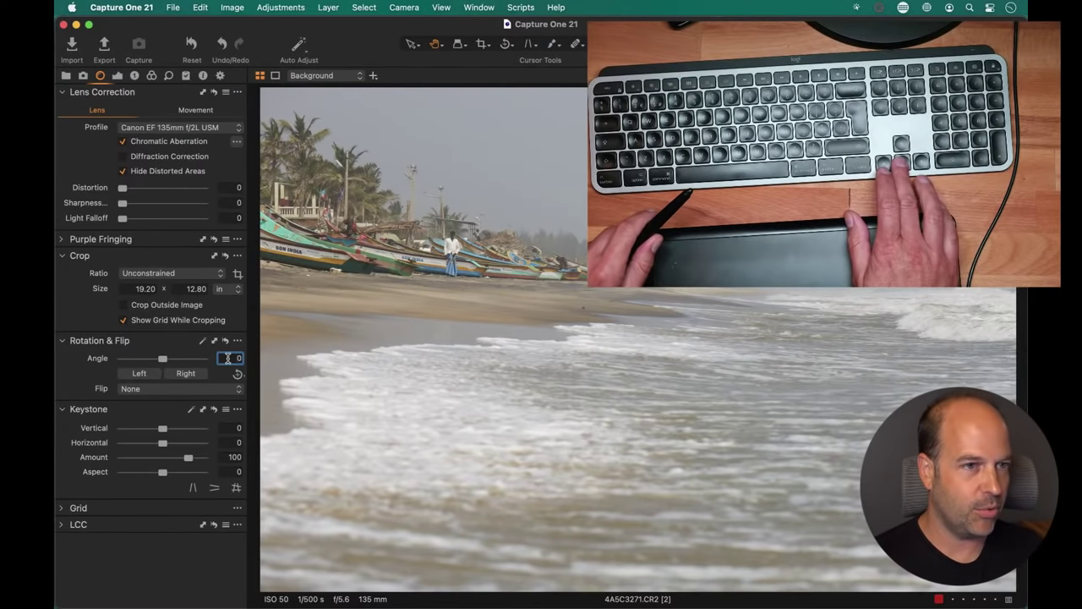
- Nudge the rotation angle with arrow-key steps to -1.84° to level the horizon and confirm it
{"action": "key", "text": "Down"}
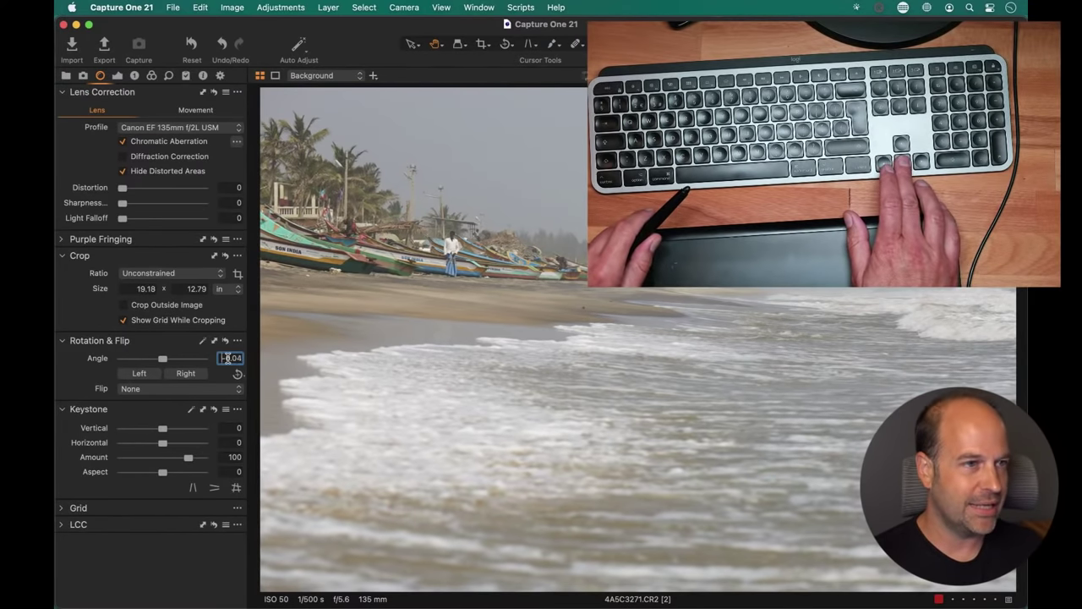
{"action": "key", "text": "Down"}
{"action": "key", "text": "Down"}
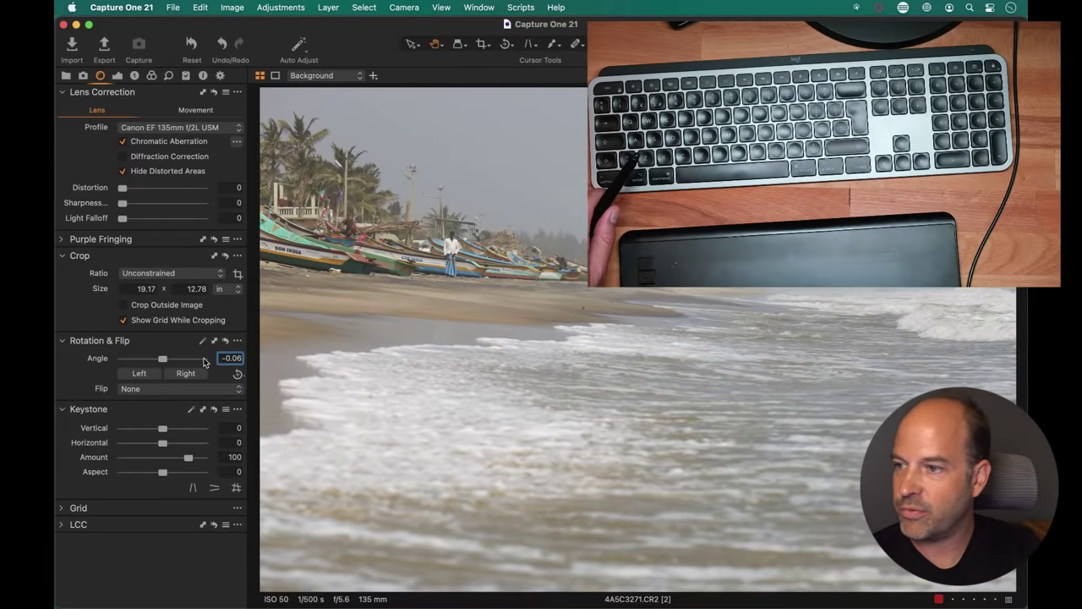
{"action": "key", "text": "Down"}
{"action": "key", "text": "Down"}
{"action": "key", "text": "Down"}
{"action": "key", "text": "Down"}
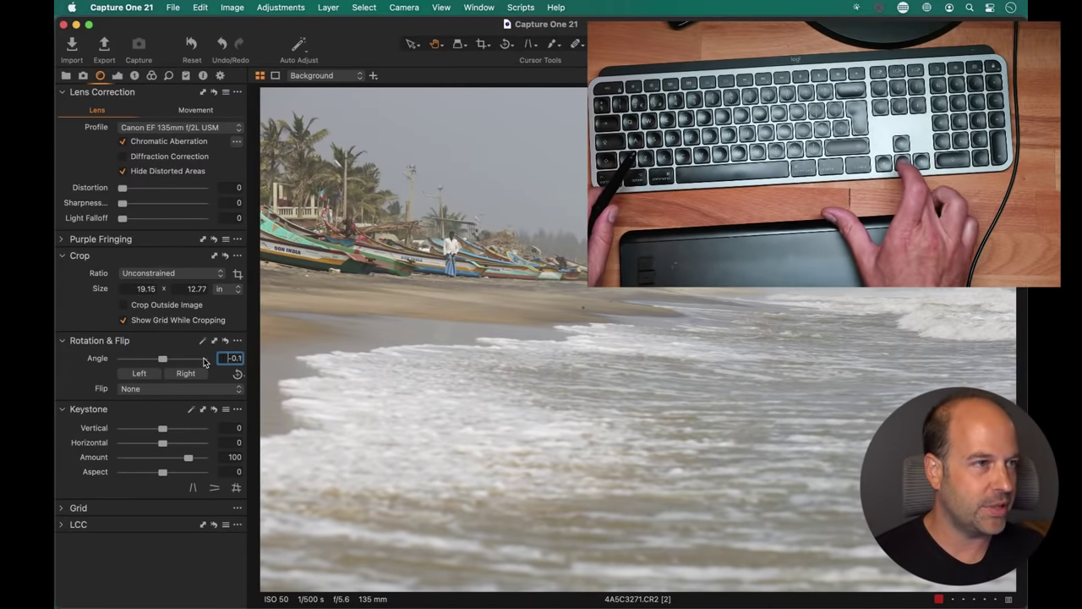
{"action": "key", "text": "Down"}
{"action": "key", "text": "Down"}
{"action": "key", "text": "Down"}
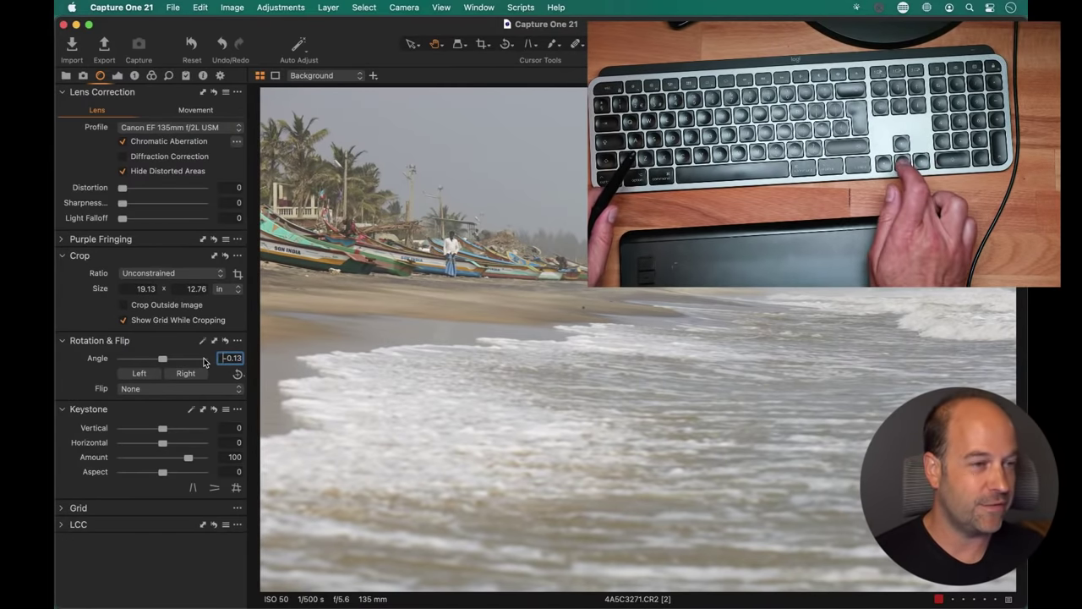
{"action": "key", "text": "Down"}
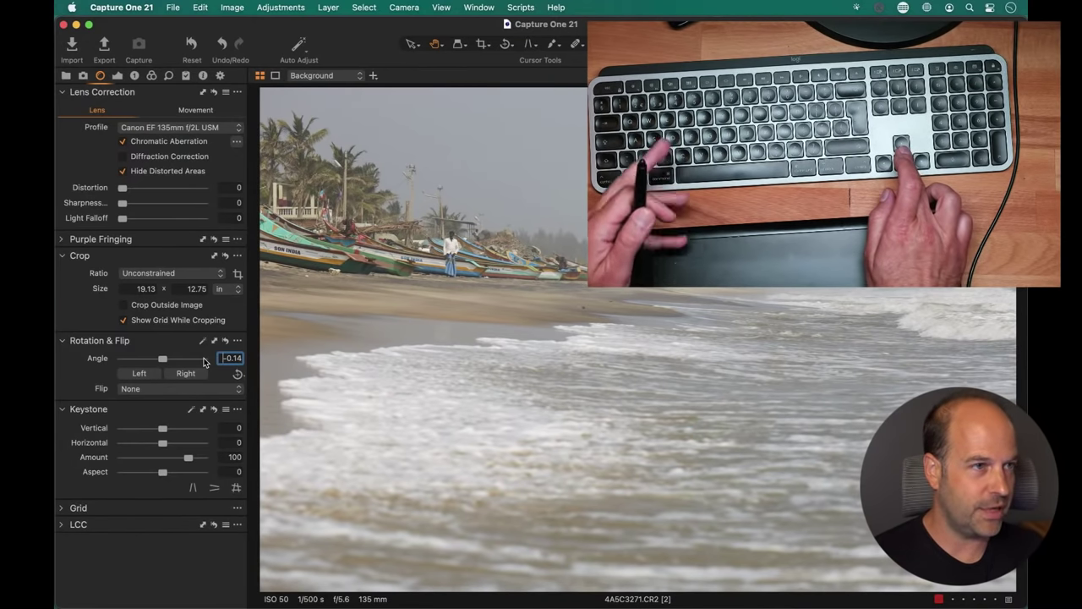
{"action": "key", "text": "shift+Up"}
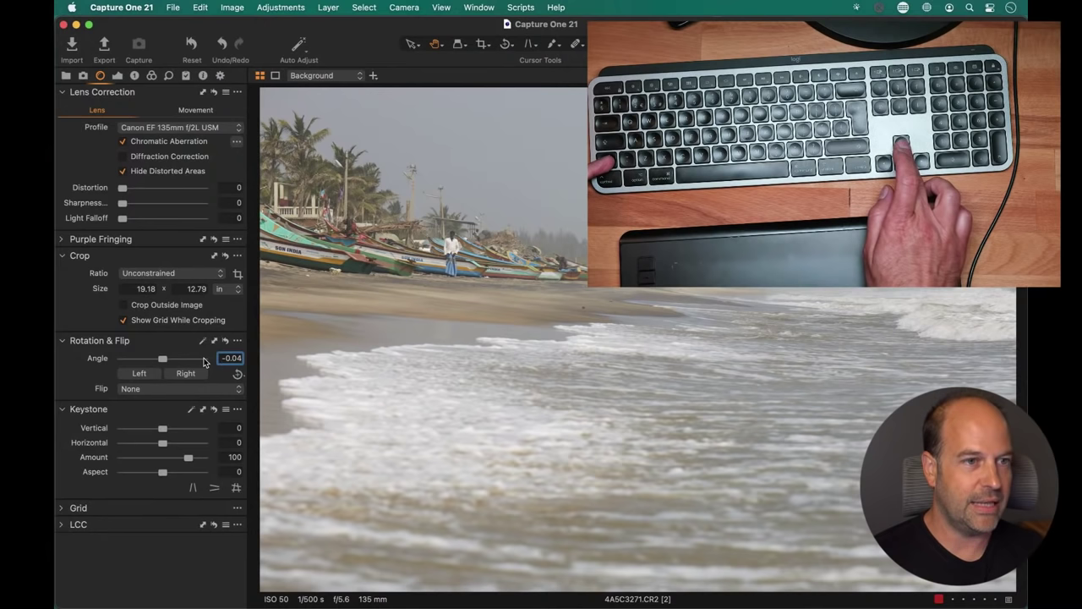
{"action": "key", "text": "shift+Down"}
{"action": "key", "text": "shift+Down"}
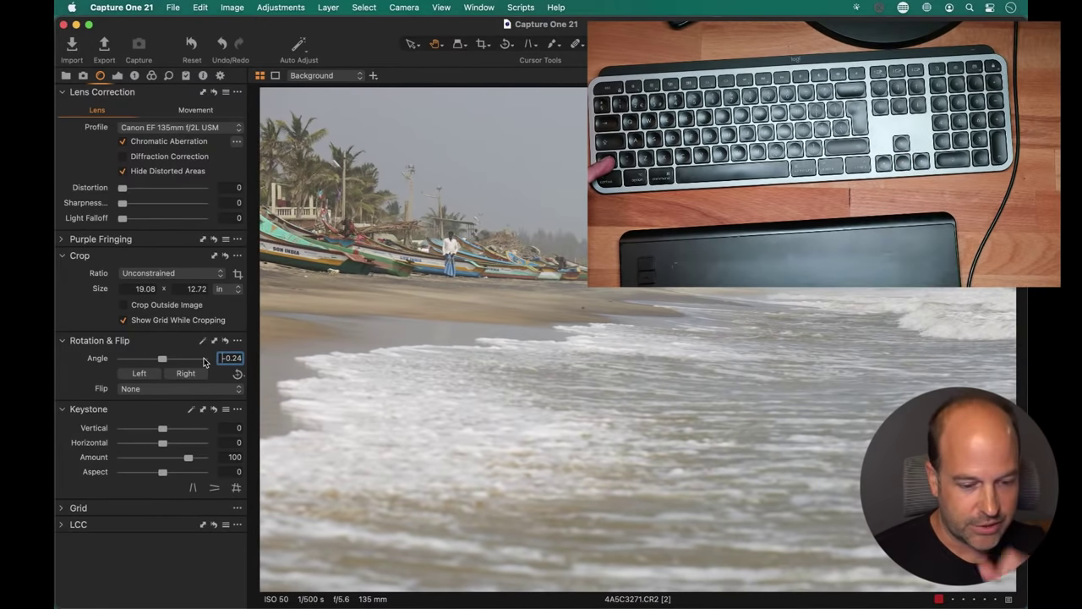
{"action": "key", "text": "shift+Down"}
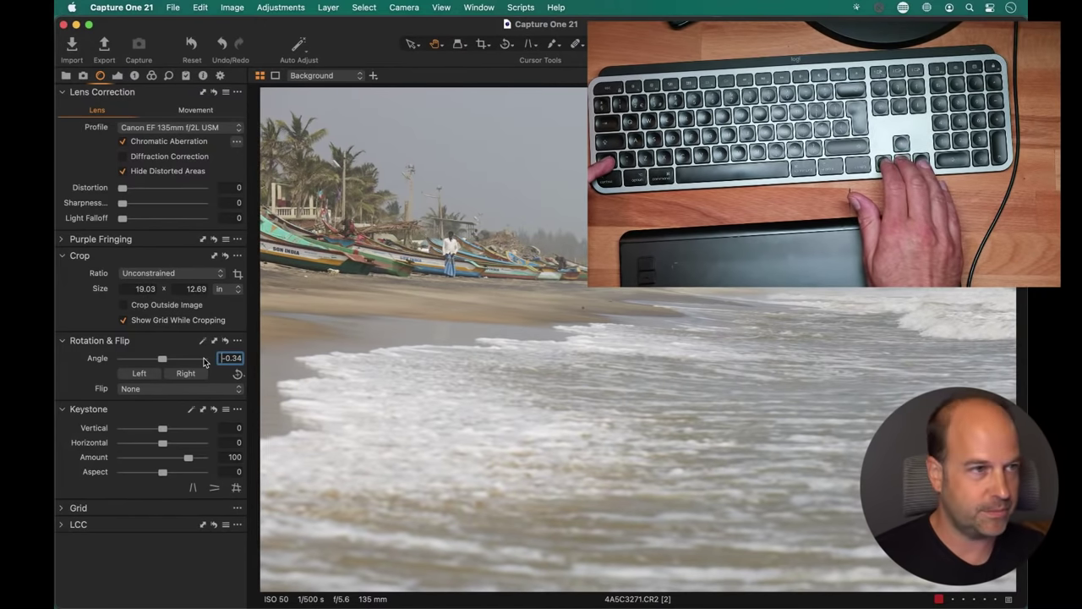
{"action": "key", "text": "shift+Down"}
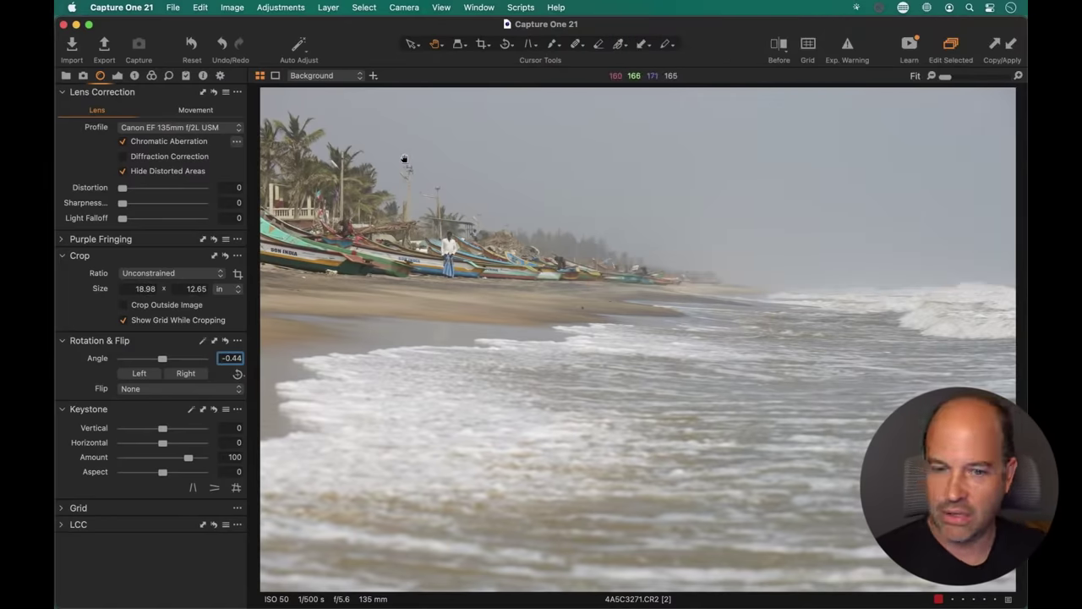
{"action": "key", "text": "shift+Down"}
{"action": "key", "text": "shift+Down"}
{"action": "key", "text": "shift+Down"}
{"action": "key", "text": "shift+Down"}
{"action": "key", "text": "shift+Down"}
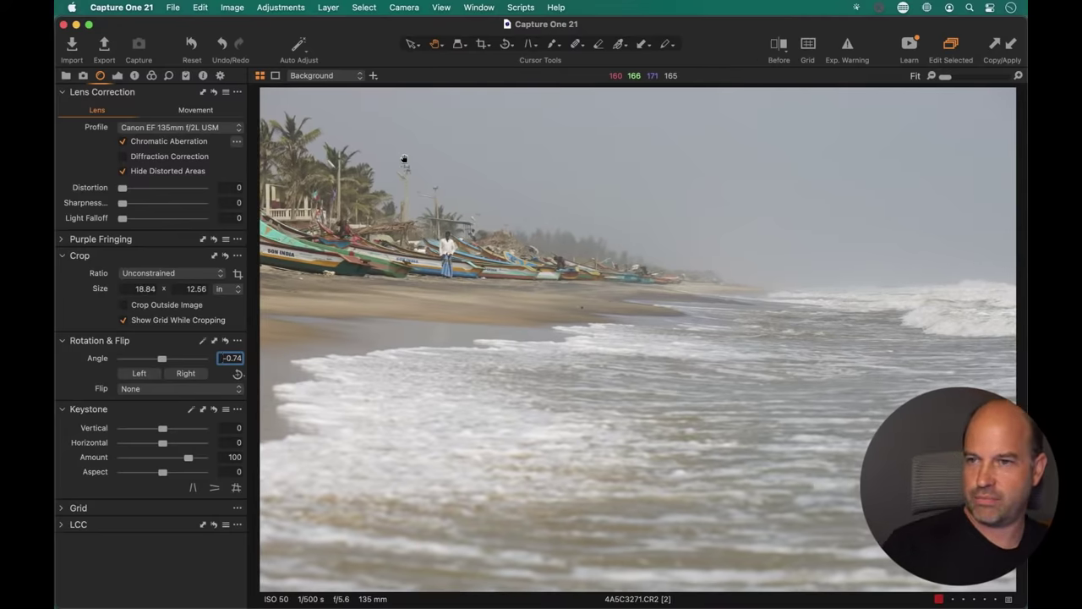
{"action": "key", "text": "shift+Down"}
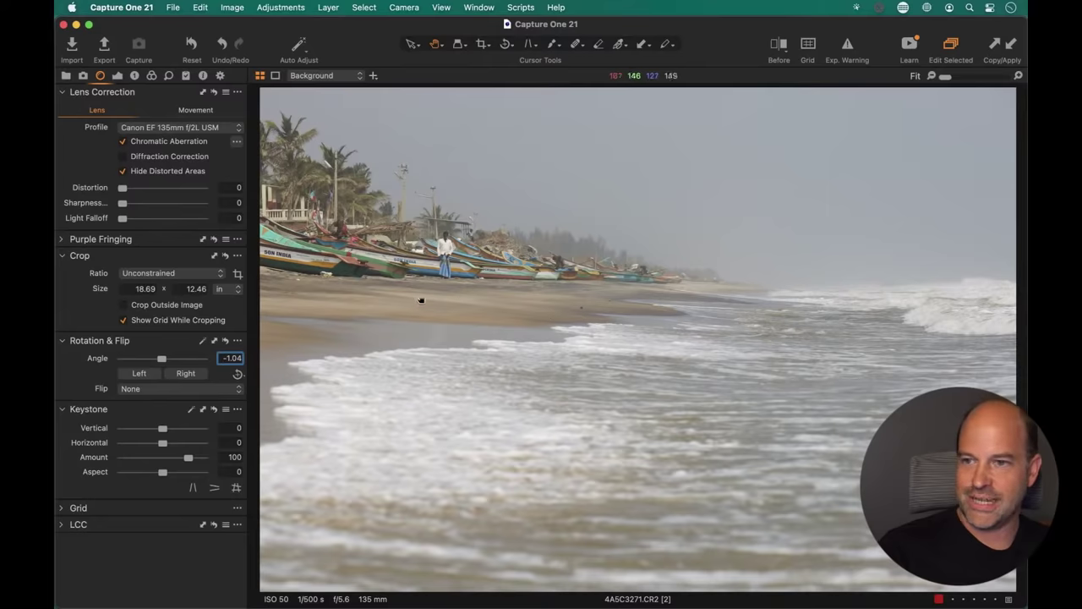
{"action": "key", "text": "shift+Down"}
{"action": "key", "text": "shift+Down"}
{"action": "key", "text": "shift+Down"}
{"action": "key", "text": "shift+Down"}
{"action": "key", "text": "shift+Down"}
{"action": "key", "text": "shift+Down"}
{"action": "key", "text": "shift+Down"}
{"action": "key", "text": "shift+Down"}
{"action": "key", "text": "shift+Down"}
{"action": "key", "text": "shift+Down"}
{"action": "key", "text": "shift+Down"}
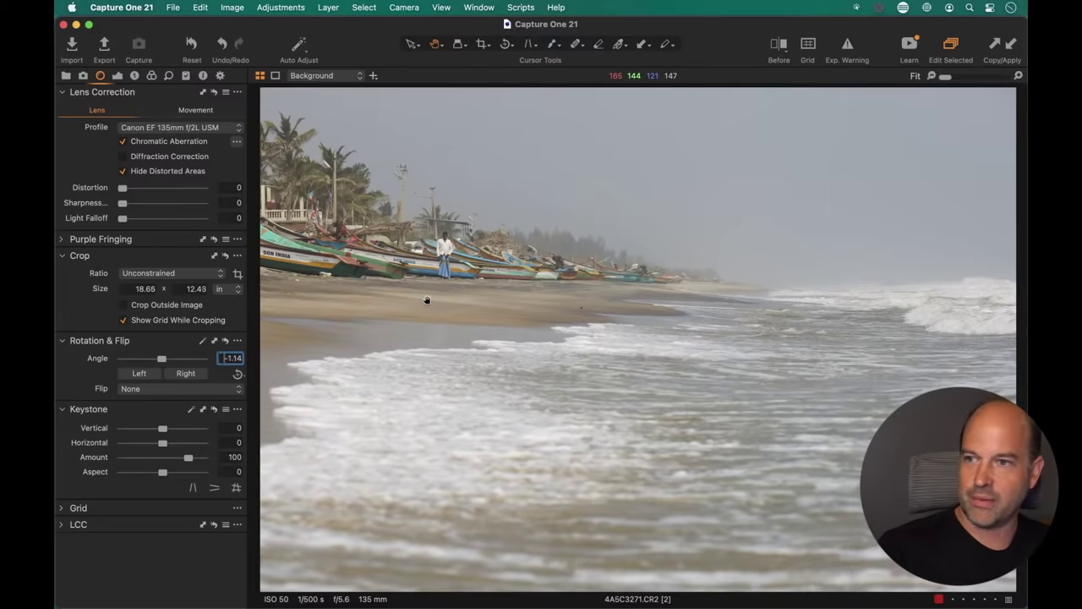
{"action": "key", "text": "shift+Down"}
{"action": "key", "text": "shift+Down"}
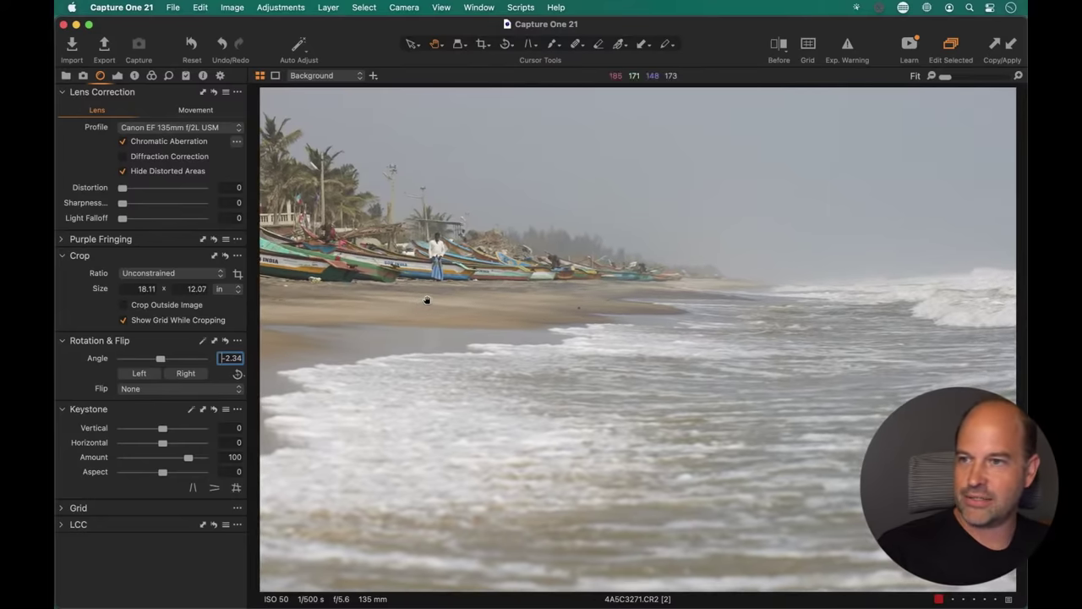
{"action": "key", "text": "shift+Up"}
{"action": "key", "text": "shift+Up"}
{"action": "key", "text": "shift+Up"}
{"action": "key", "text": "shift+Up"}
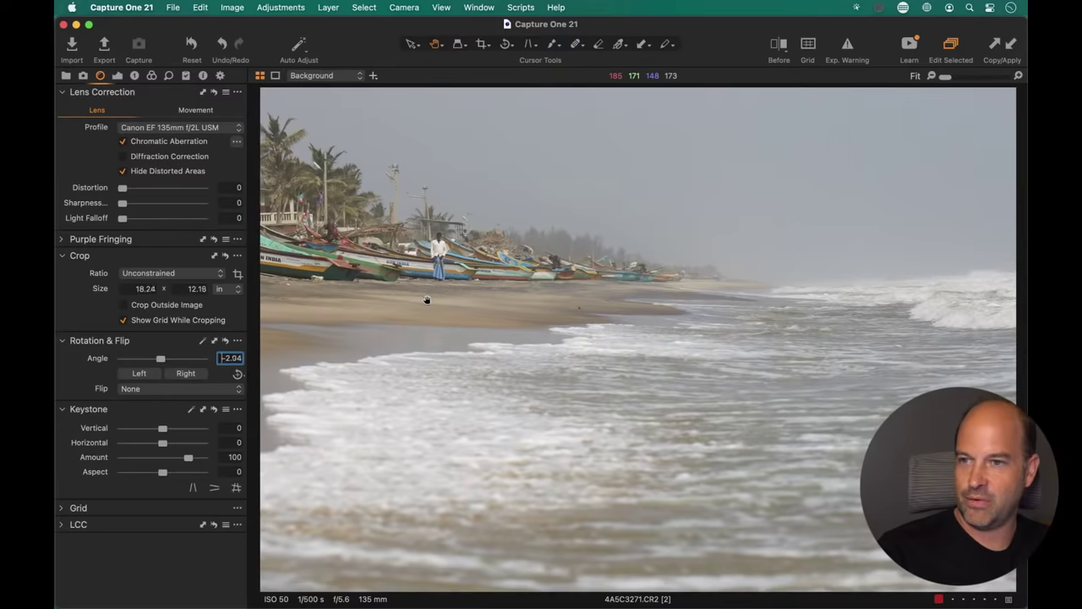
{"action": "key", "text": "shift+Up"}
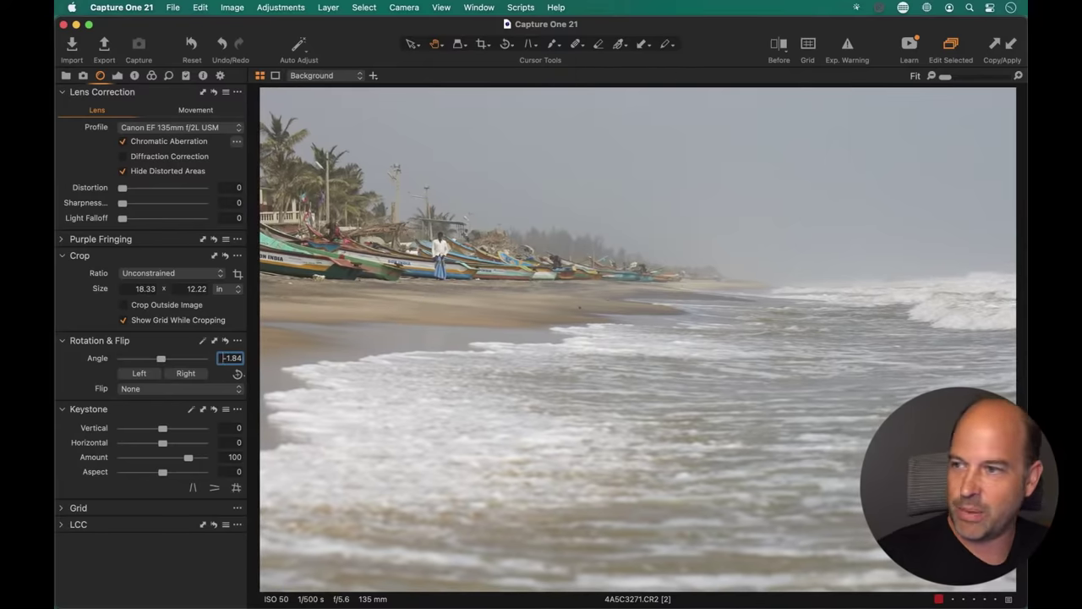
{"action": "key", "text": "Return"}
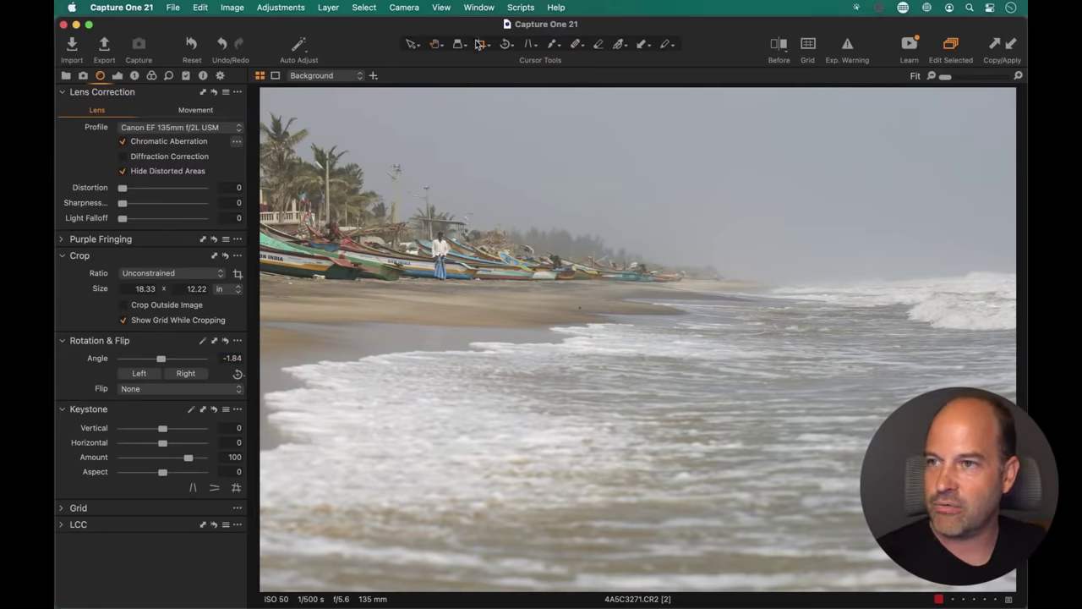
- Trim the bottom, top and left crop edges and apply an 18.11 × 9.87 in crop
{"action": "left_click", "coordinate": [479, 44]}
{"action": "left_click_drag", "start_coordinate": [648, 569], "coordinate": [626, 486]}
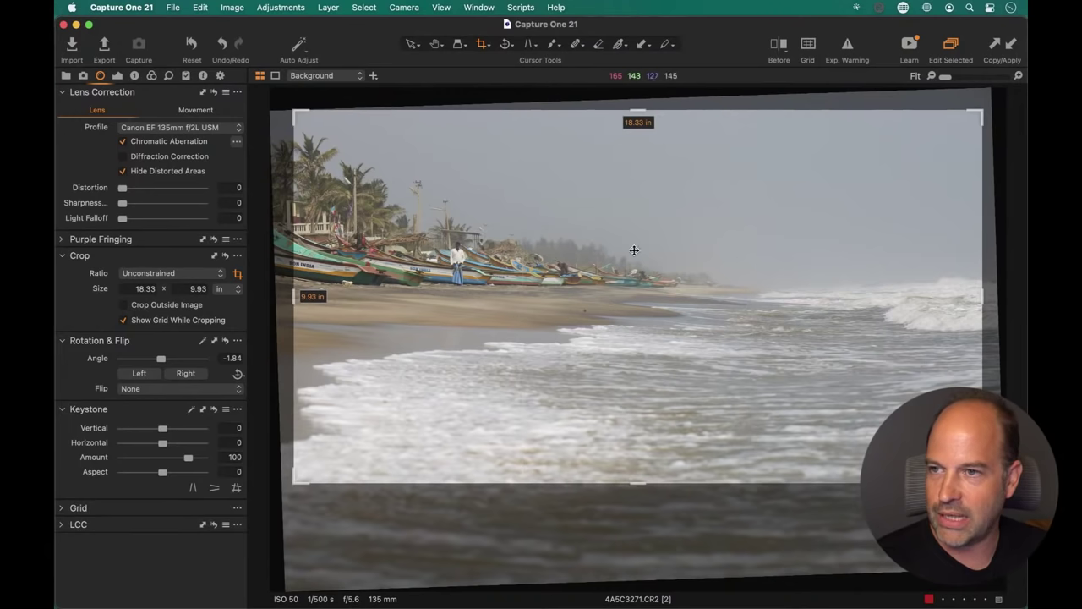
{"action": "left_click_drag", "start_coordinate": [635, 109], "coordinate": [635, 111]}
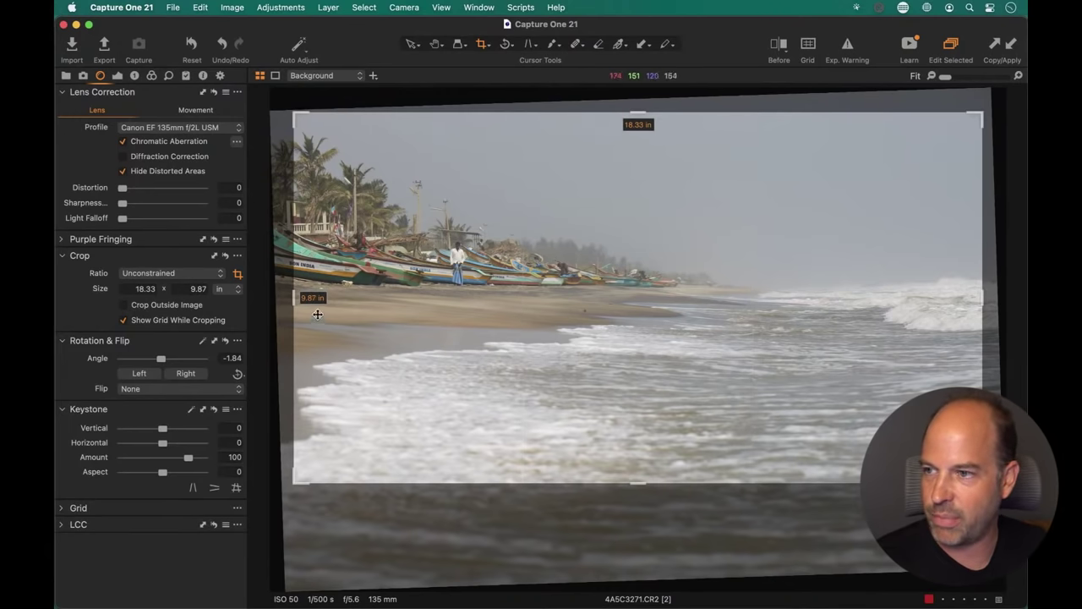
{"action": "left_click_drag", "start_coordinate": [295, 299], "coordinate": [307, 300]}
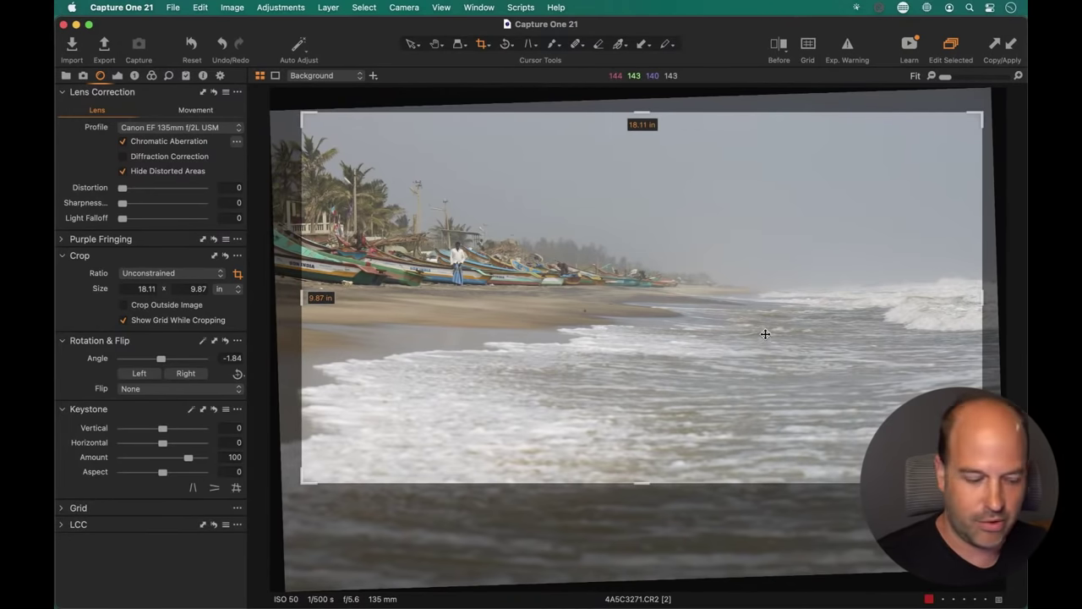
{"action": "key", "text": "h"}
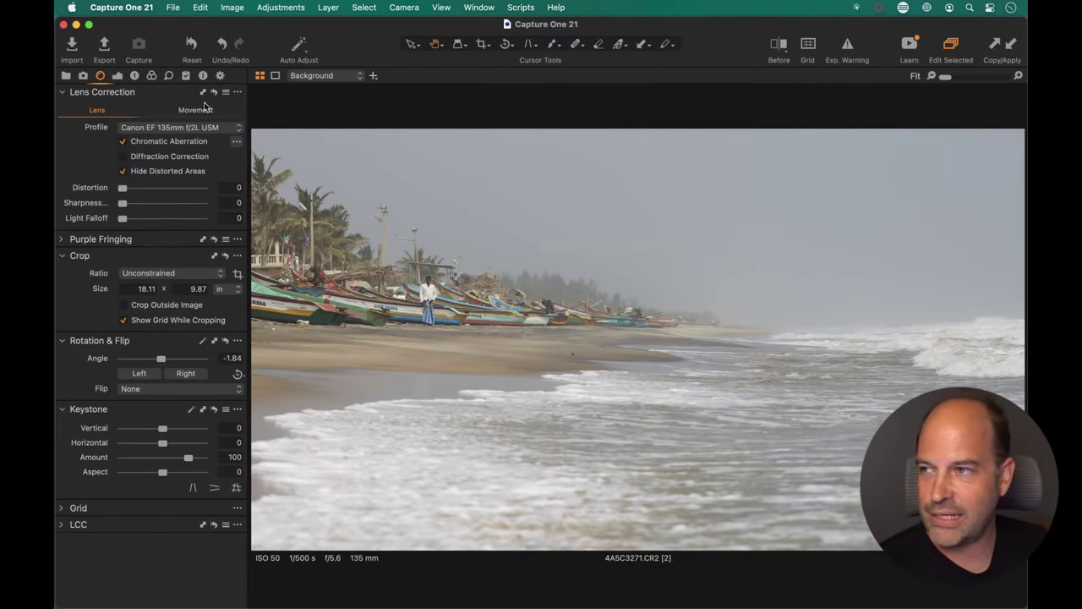
- Apply Auto Levels on the Exposure tab and compare it against the unadjusted photo
{"action": "left_click", "coordinate": [116, 75]}
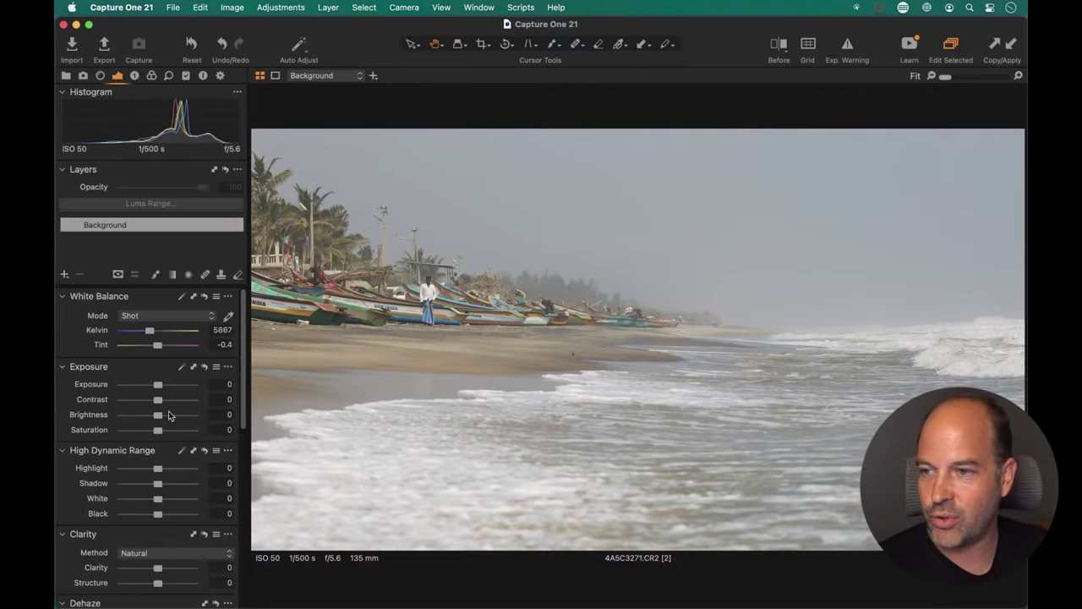
{"action": "scroll", "coordinate": [169, 414], "scroll_direction": "down", "scroll_amount": 10}
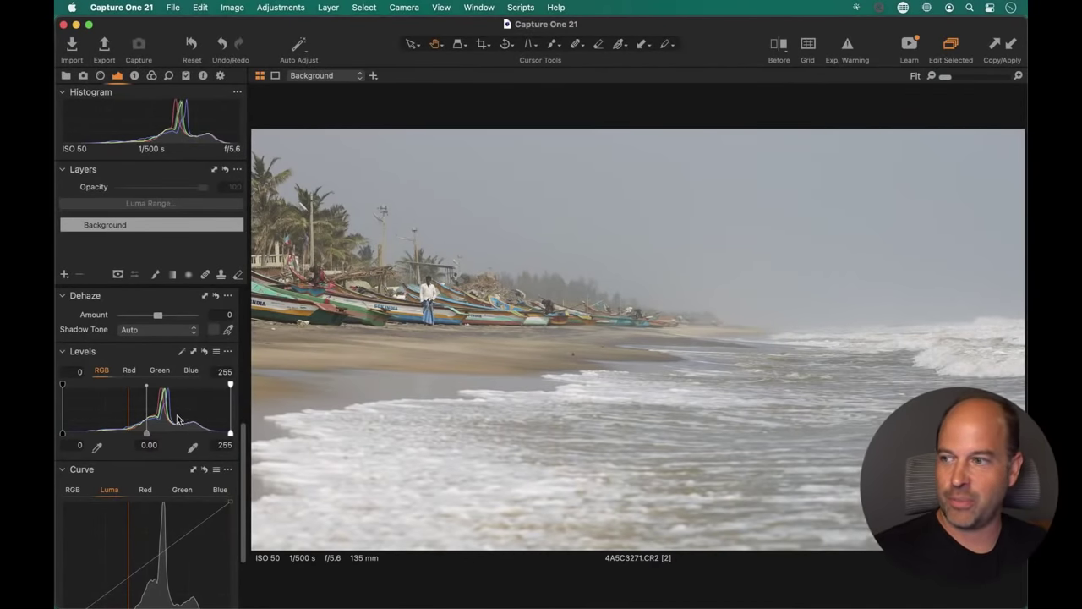
{"action": "left_click", "coordinate": [180, 355]}
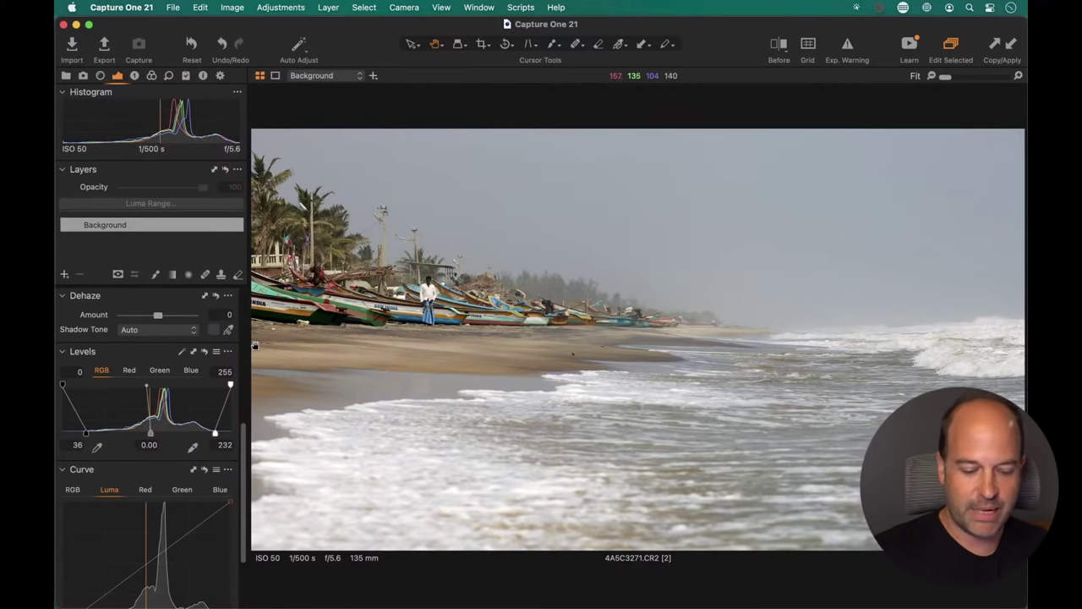
{"action": "left_click", "coordinate": [205, 354]}
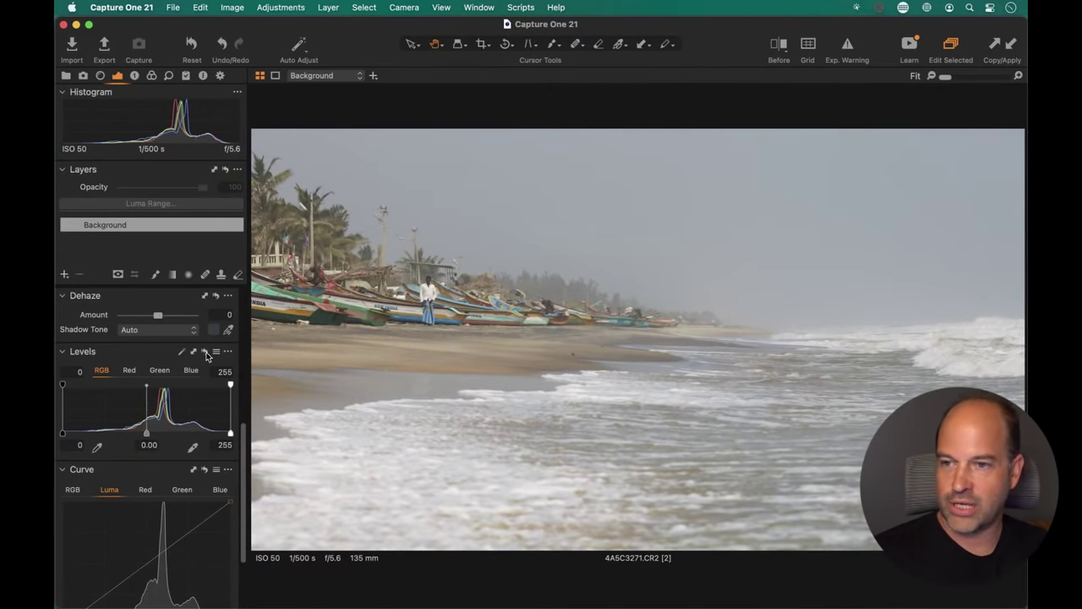
{"action": "left_click_drag", "start_coordinate": [205, 356], "coordinate": [202, 362]}
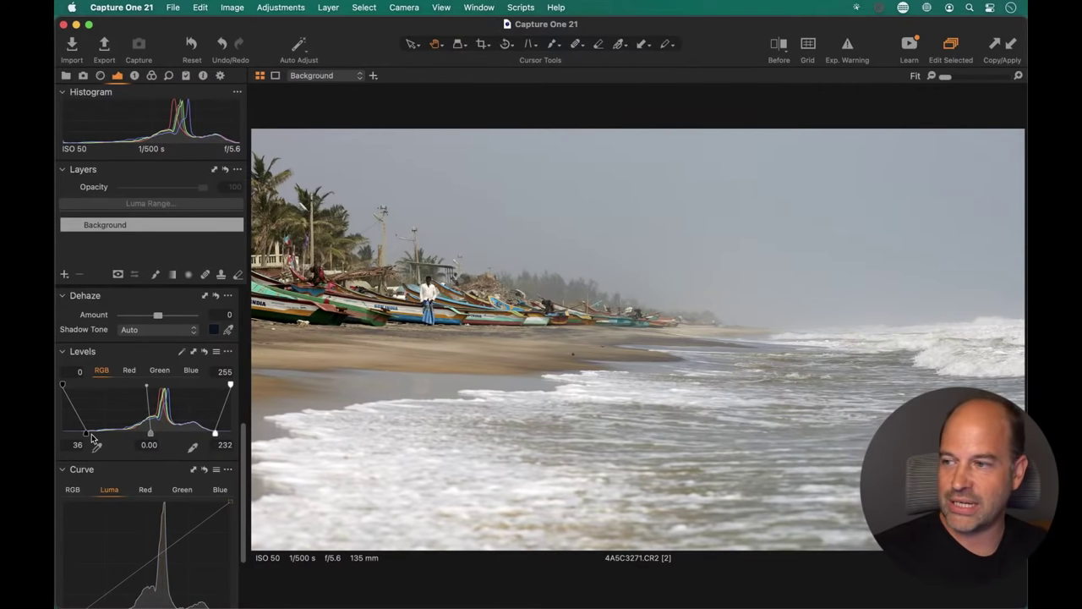
- Set the Levels black point to 24 and the white point to 240
{"action": "left_click_drag", "start_coordinate": [84, 436], "coordinate": [79, 435]}
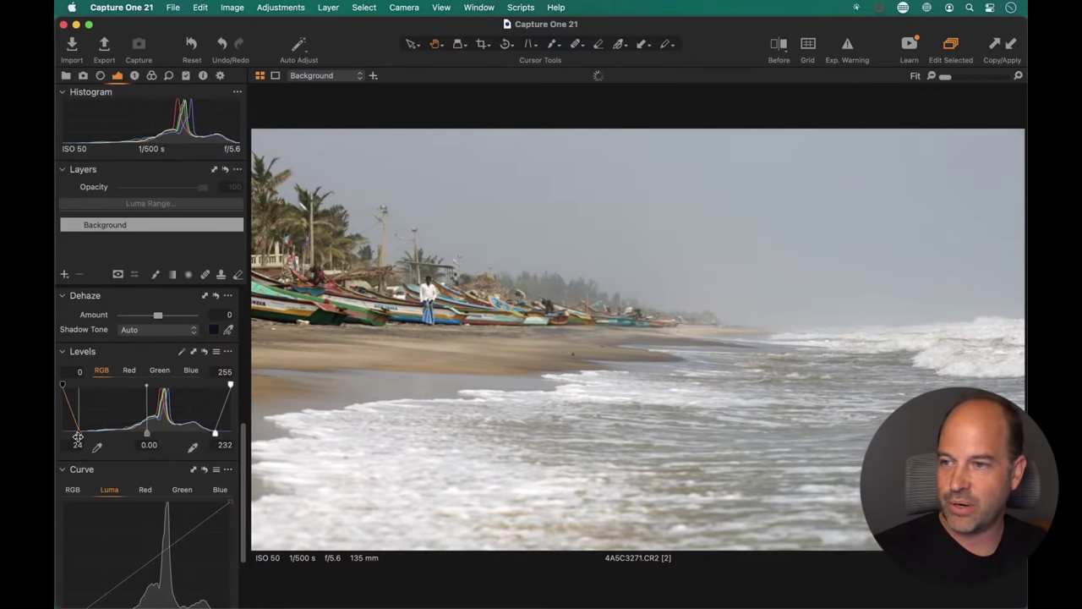
{"action": "left_click_drag", "start_coordinate": [214, 433], "coordinate": [221, 434]}
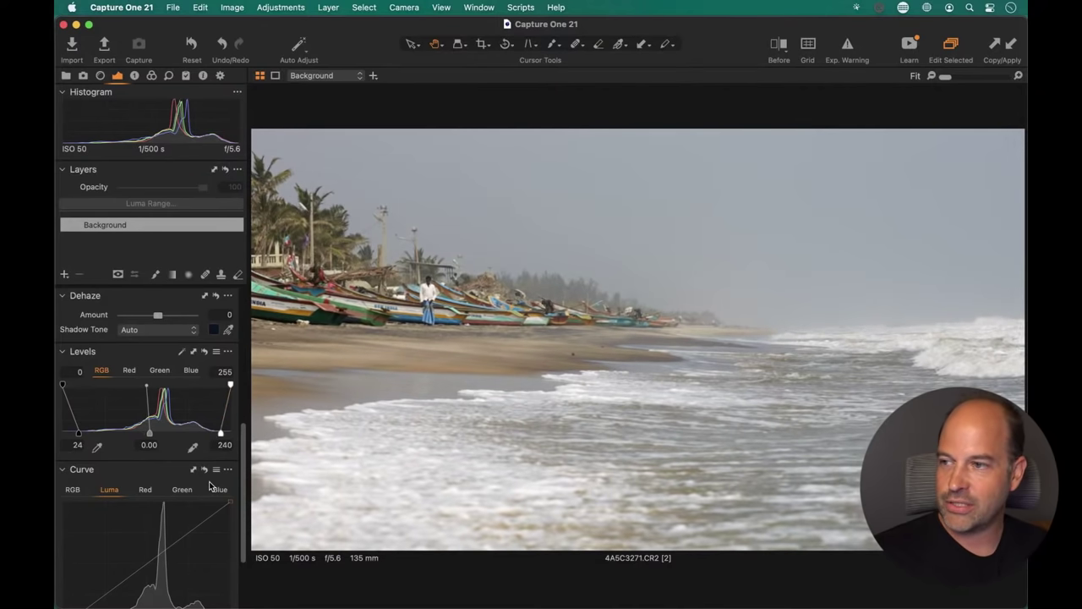
{"action": "scroll", "coordinate": [169, 439], "scroll_direction": "up", "scroll_amount": 1}
{"action": "scroll", "coordinate": [157, 401], "scroll_direction": "up", "scroll_amount": 3}
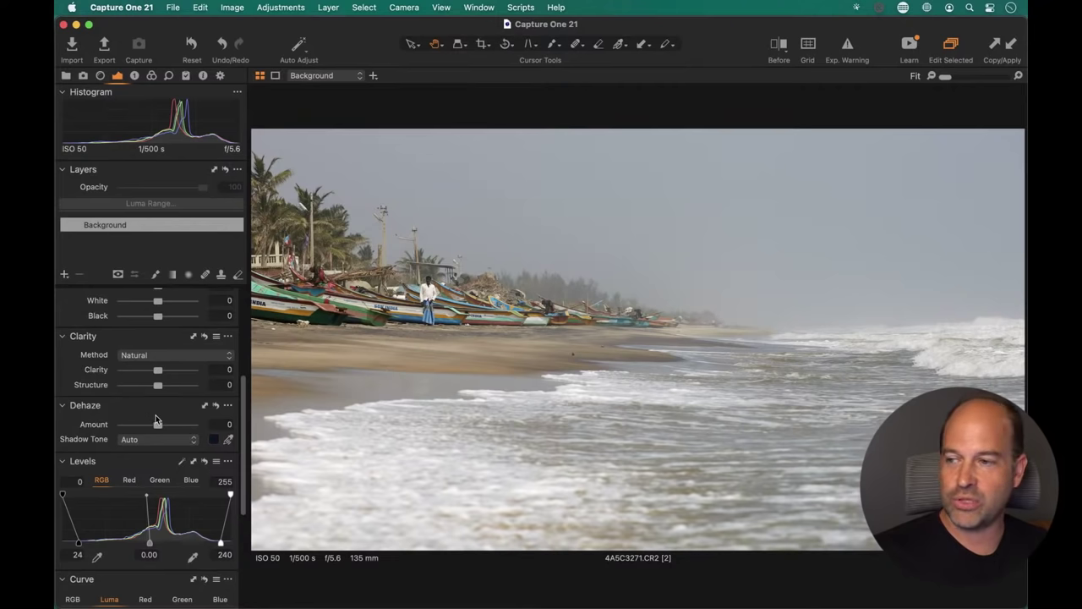
{"action": "left_click_drag", "start_coordinate": [160, 425], "coordinate": [166, 425]}
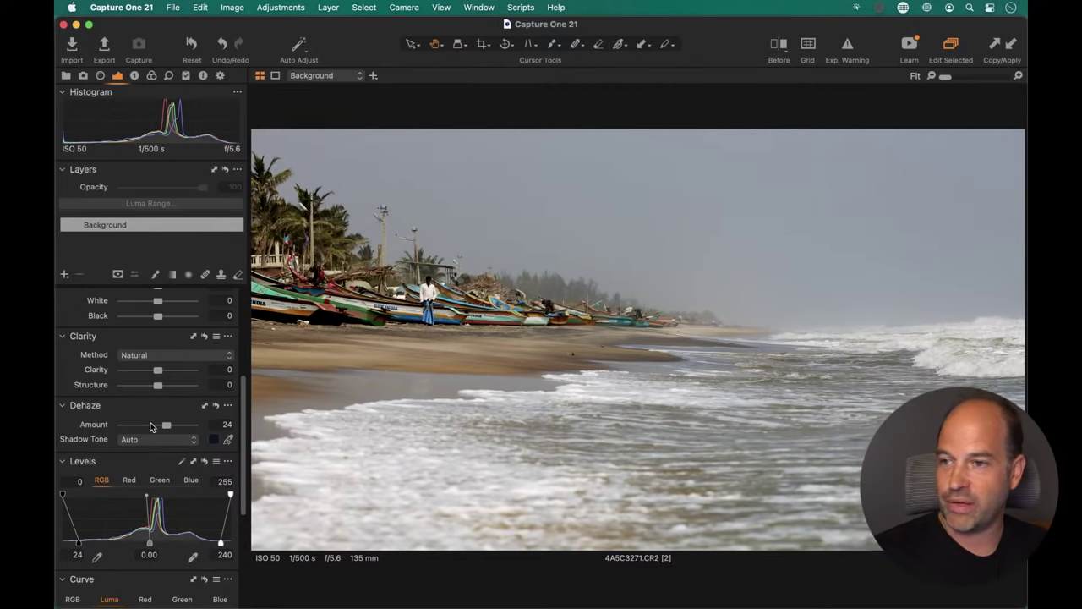
{"action": "double_click", "coordinate": [150, 424]}
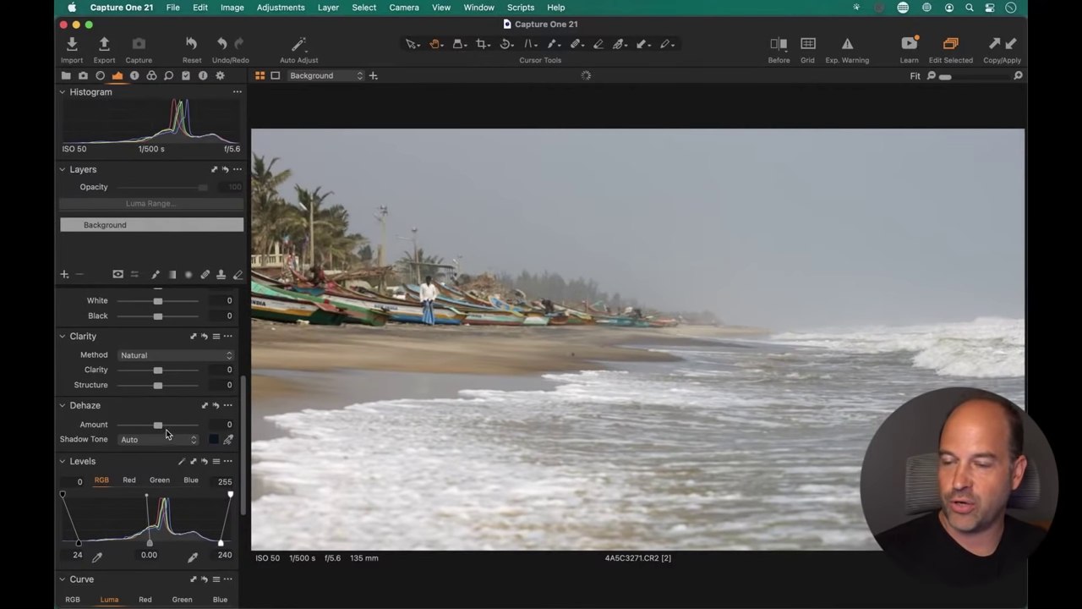
{"action": "left_click", "coordinate": [569, 285]}
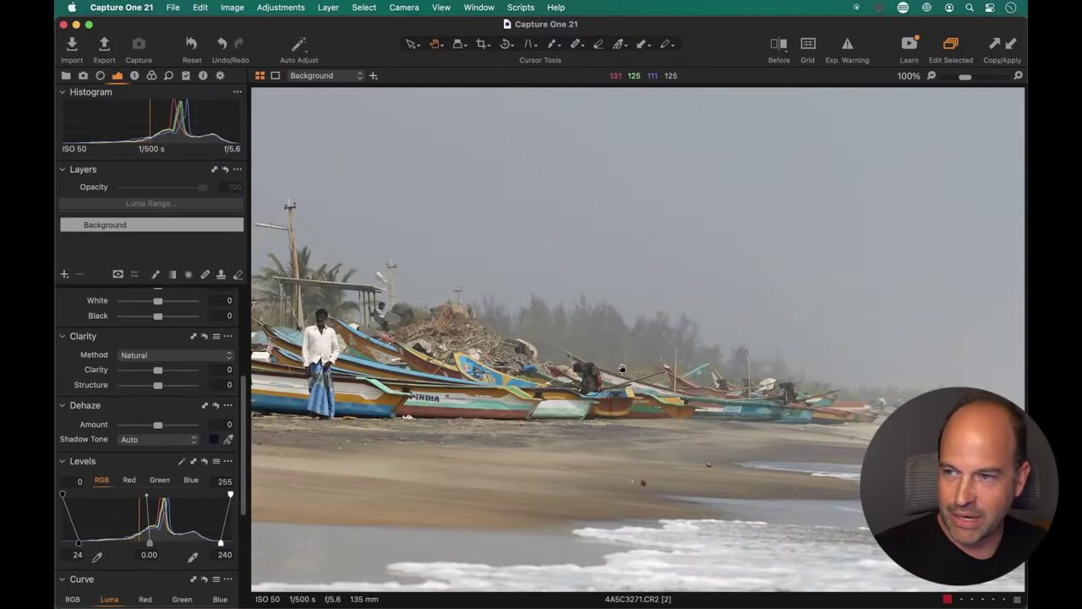
{"action": "left_click", "coordinate": [618, 369]}
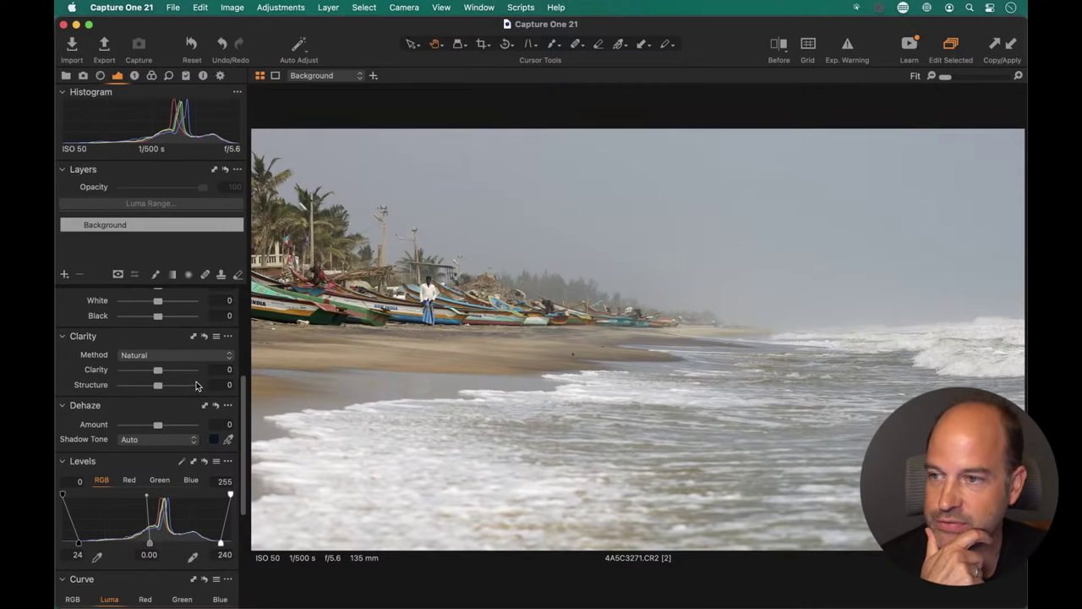
- Try a higher Clarity, reset it to 0, and show the Layers and Style Brushes tab
{"action": "scroll", "coordinate": [164, 465], "scroll_direction": "up", "scroll_amount": 5}
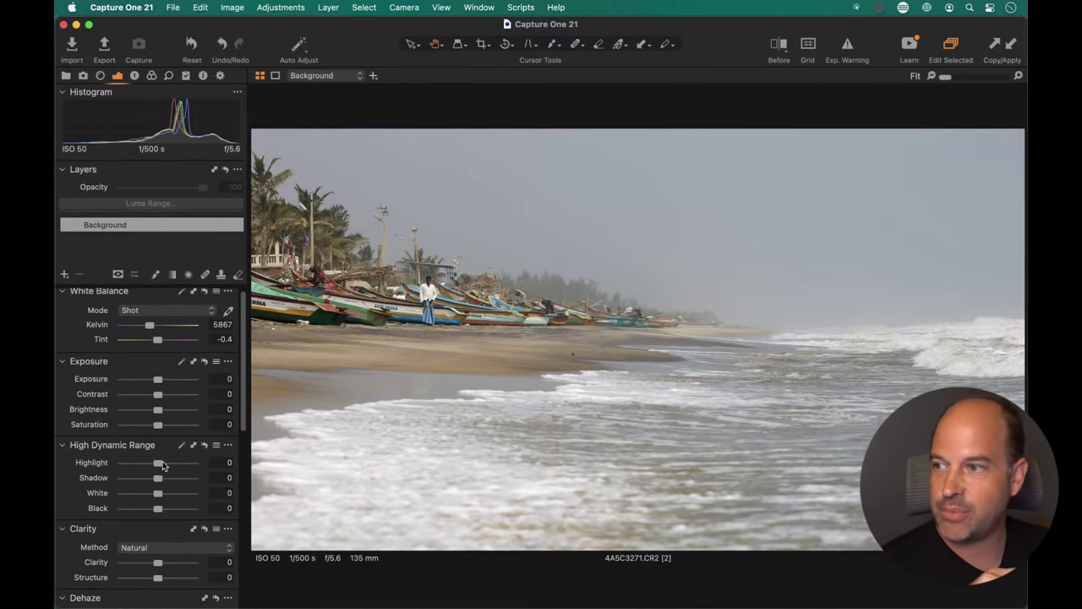
{"action": "scroll", "coordinate": [160, 379], "scroll_direction": "down", "scroll_amount": 4}
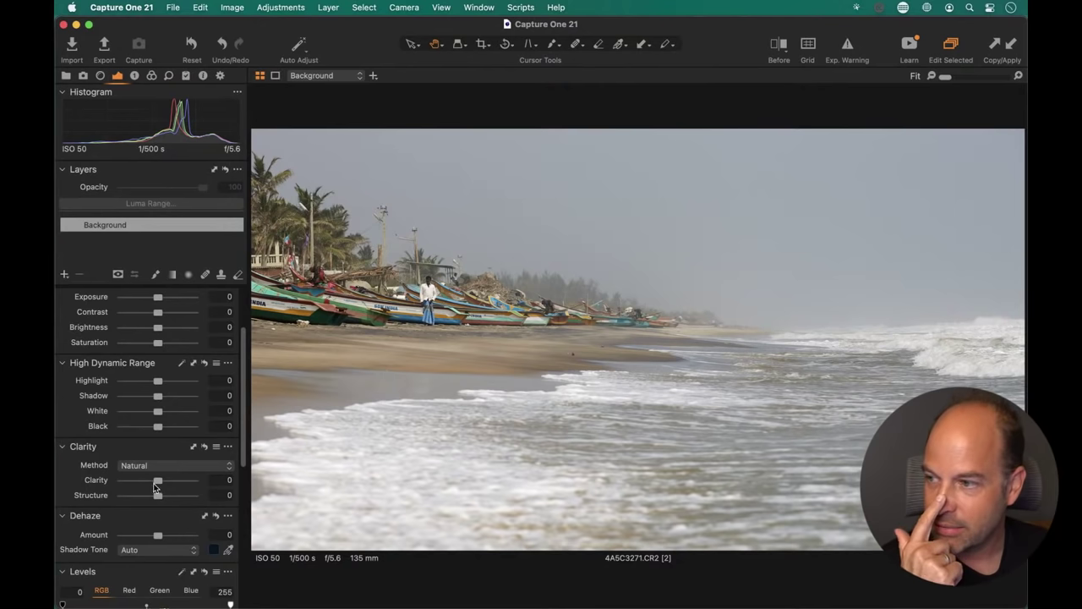
{"action": "left_click_drag", "start_coordinate": [159, 481], "coordinate": [181, 483]}
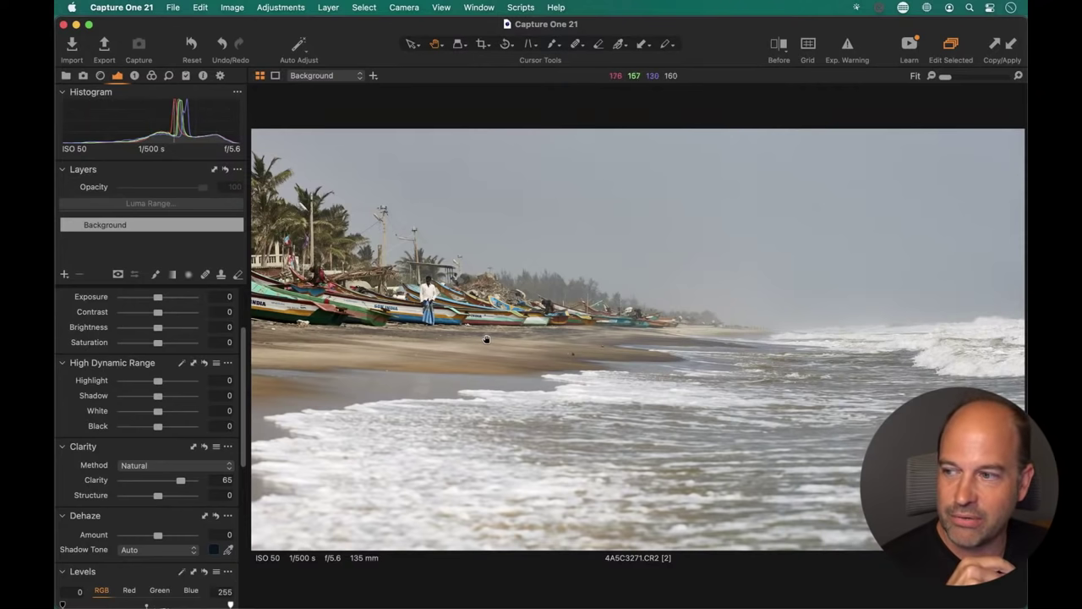
{"action": "double_click", "coordinate": [163, 480]}
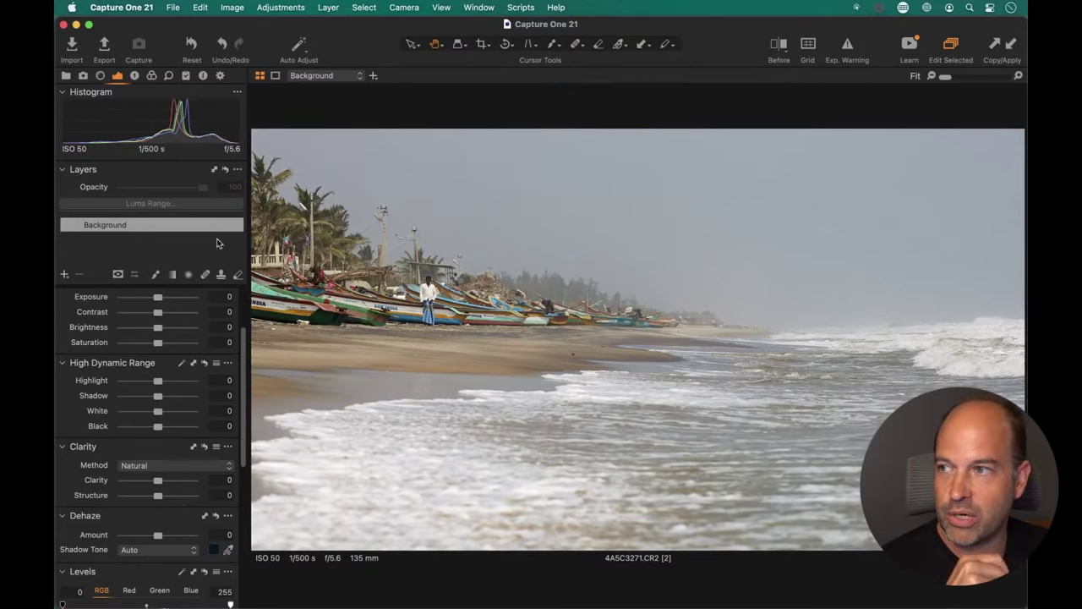
{"action": "left_click", "coordinate": [134, 75]}
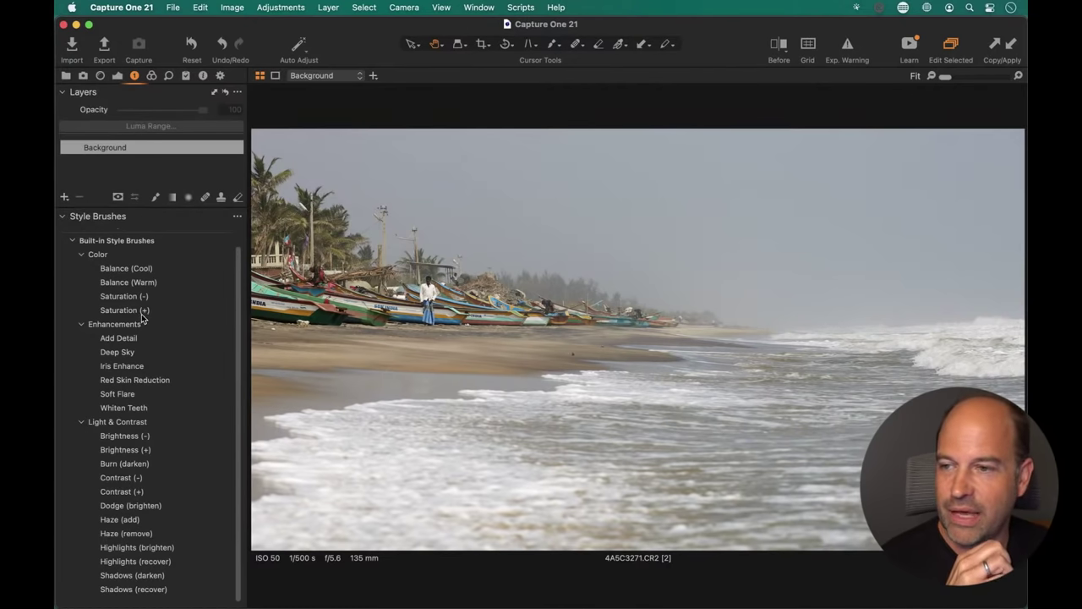
- Delete the custom Add Clarity style brush and return to the Exposure adjustments
{"action": "scroll", "coordinate": [118, 306], "scroll_direction": "up", "scroll_amount": 2}
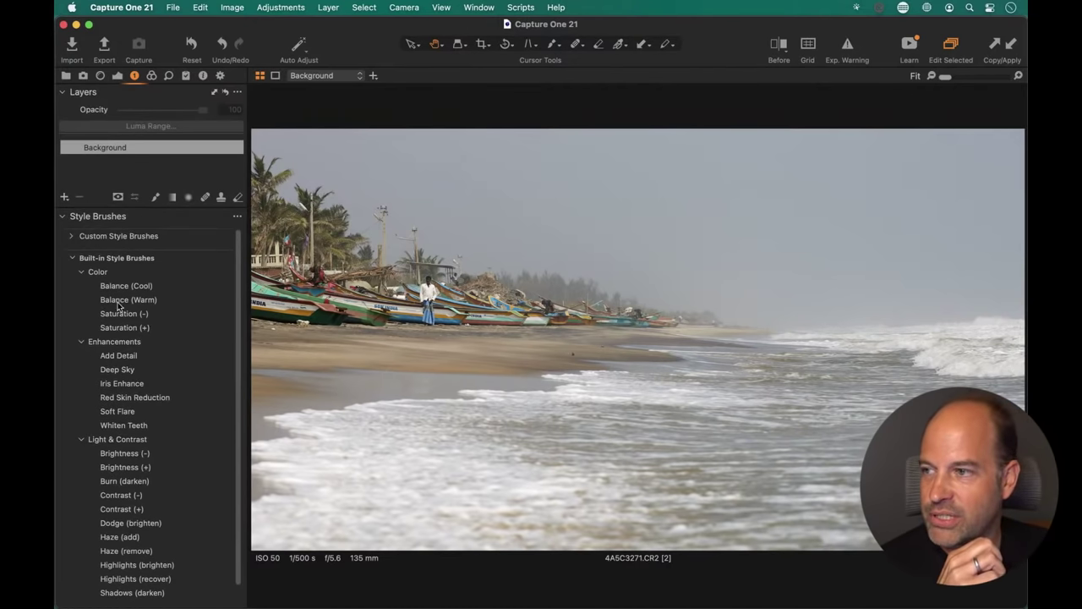
{"action": "left_click", "coordinate": [73, 236]}
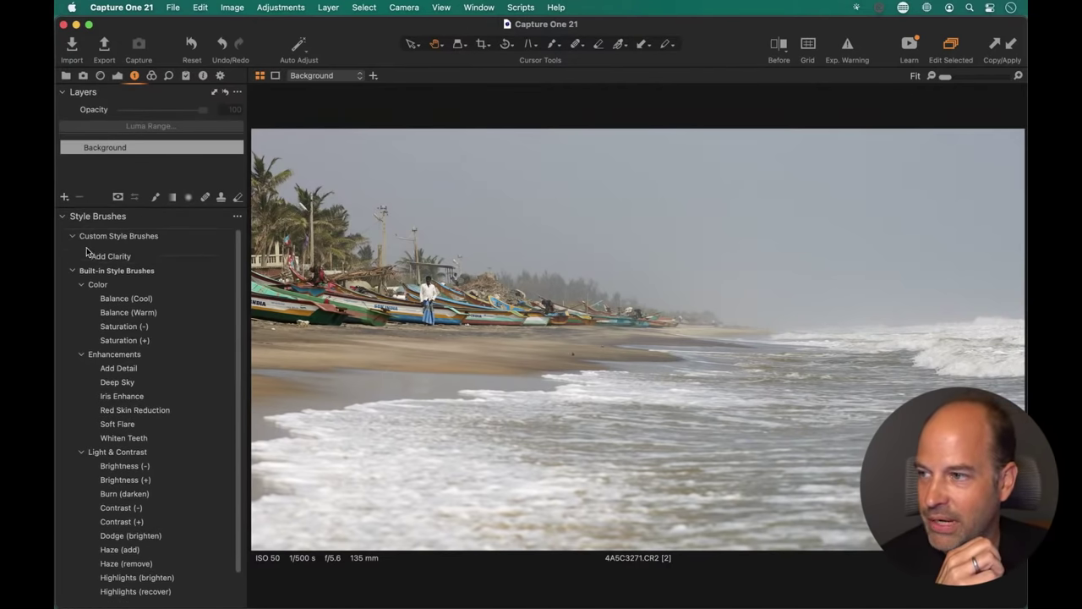
{"action": "left_click", "coordinate": [152, 261]}
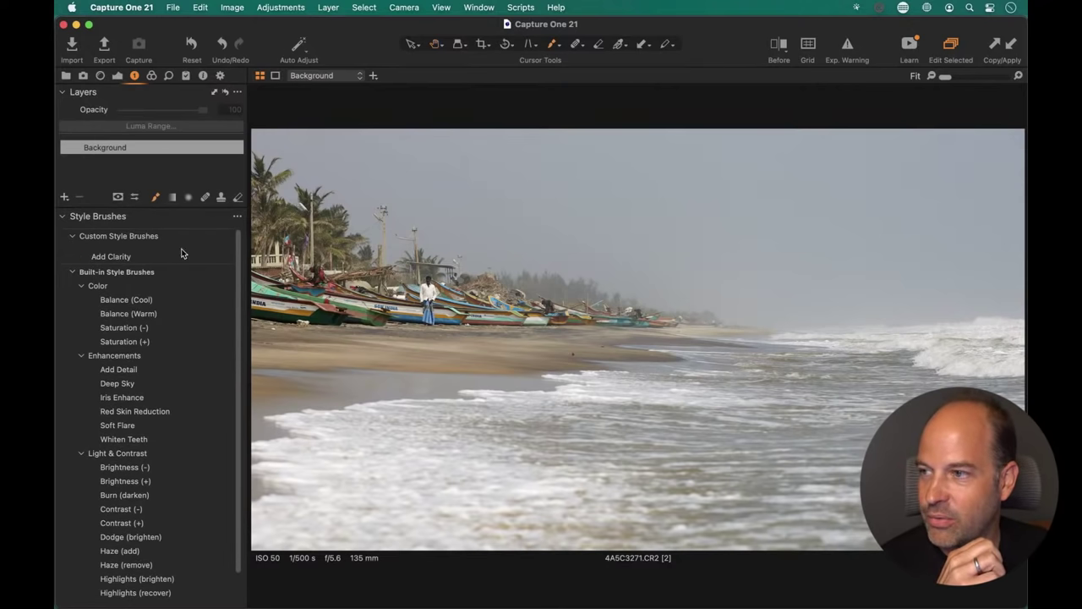
{"action": "left_click", "coordinate": [238, 218]}
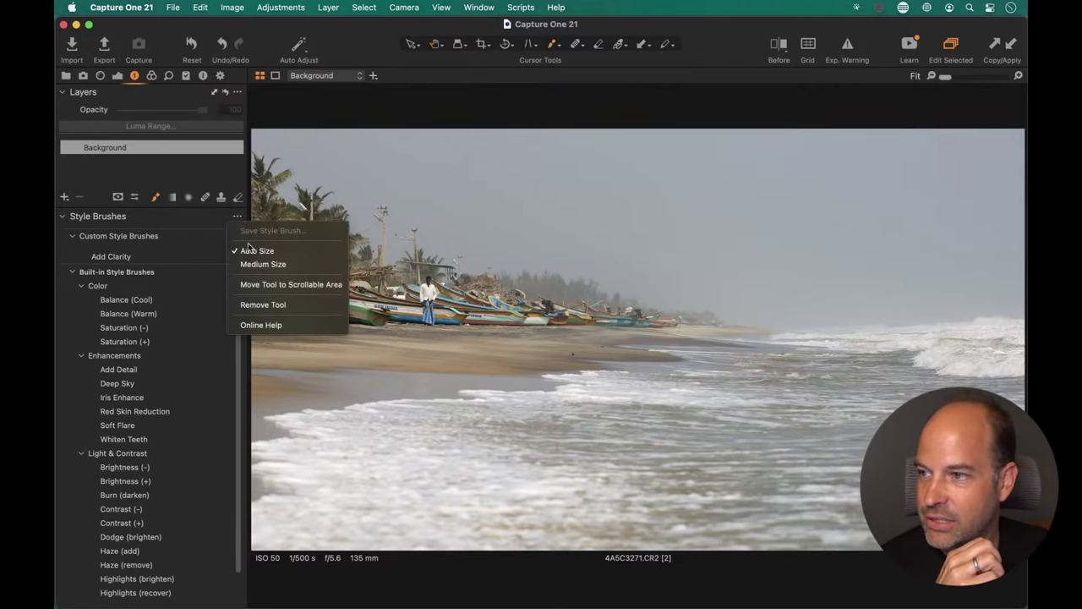
{"action": "left_click", "coordinate": [152, 263]}
{"action": "right_click", "coordinate": [145, 259]}
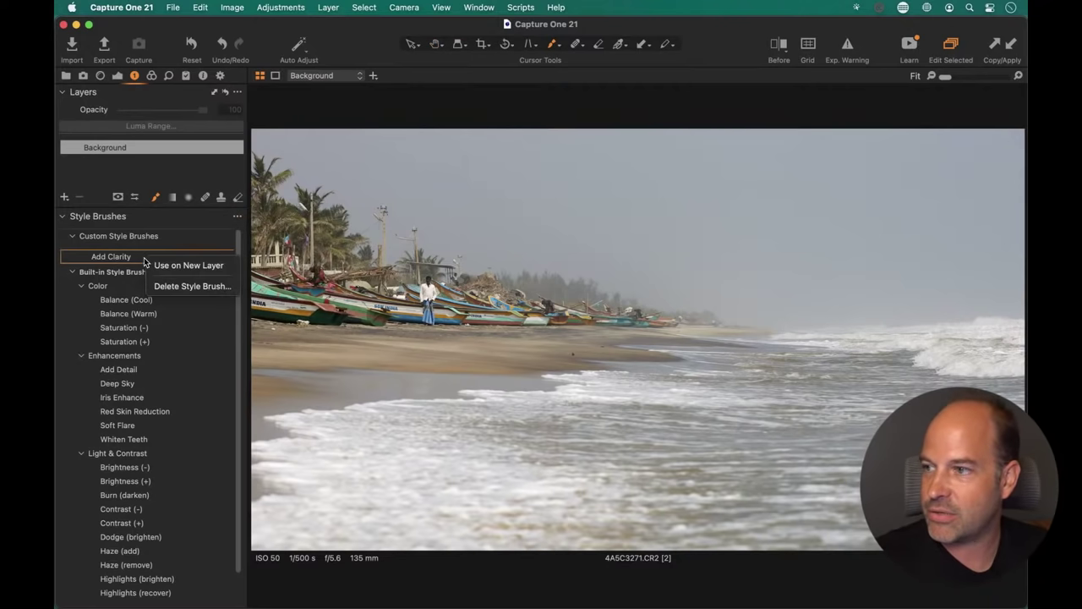
{"action": "left_click", "coordinate": [173, 287]}
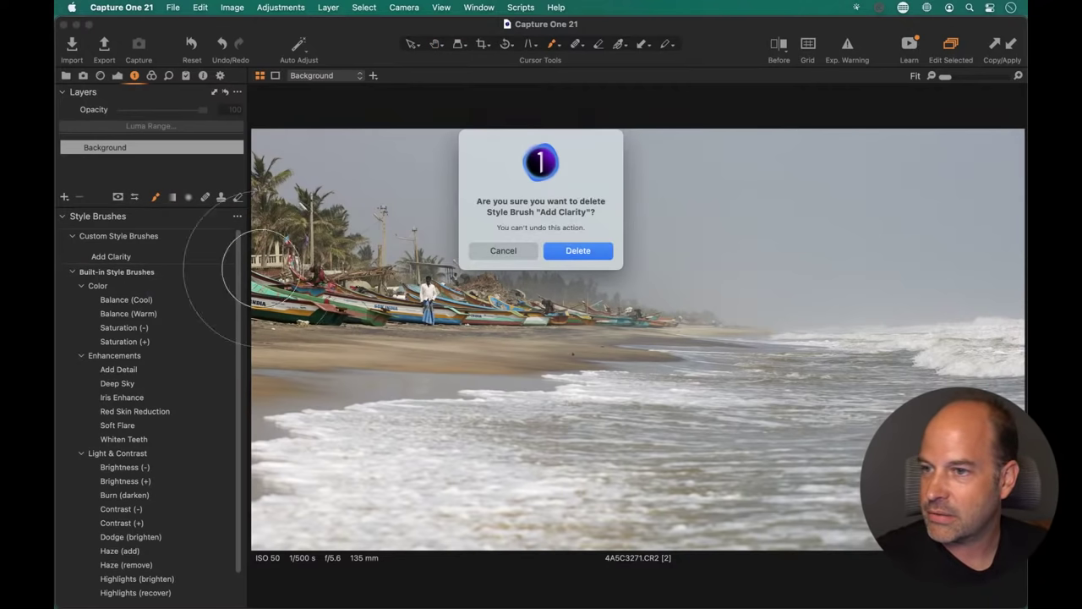
{"action": "left_click", "coordinate": [577, 252]}
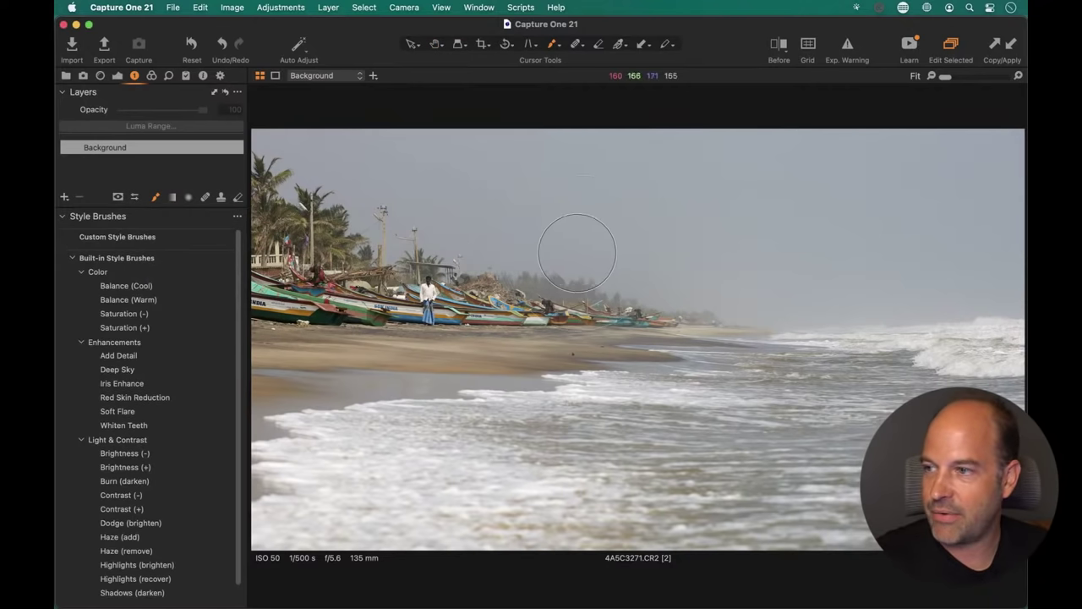
{"action": "left_click", "coordinate": [116, 76]}
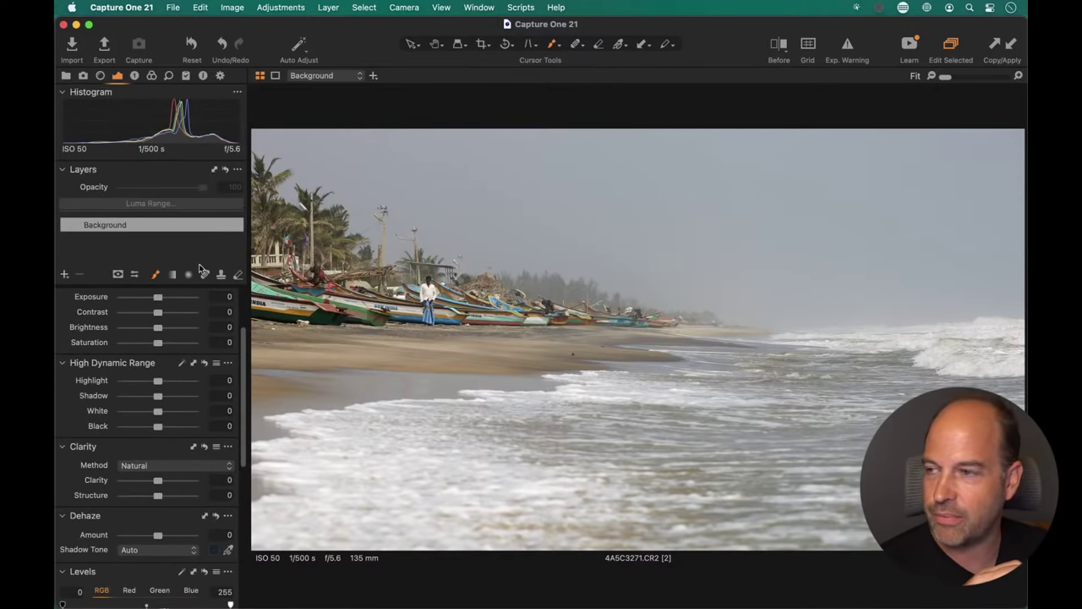
- Open the add-layer menu below the Layers list
{"action": "scroll", "coordinate": [173, 457], "scroll_direction": "down", "scroll_amount": 2}
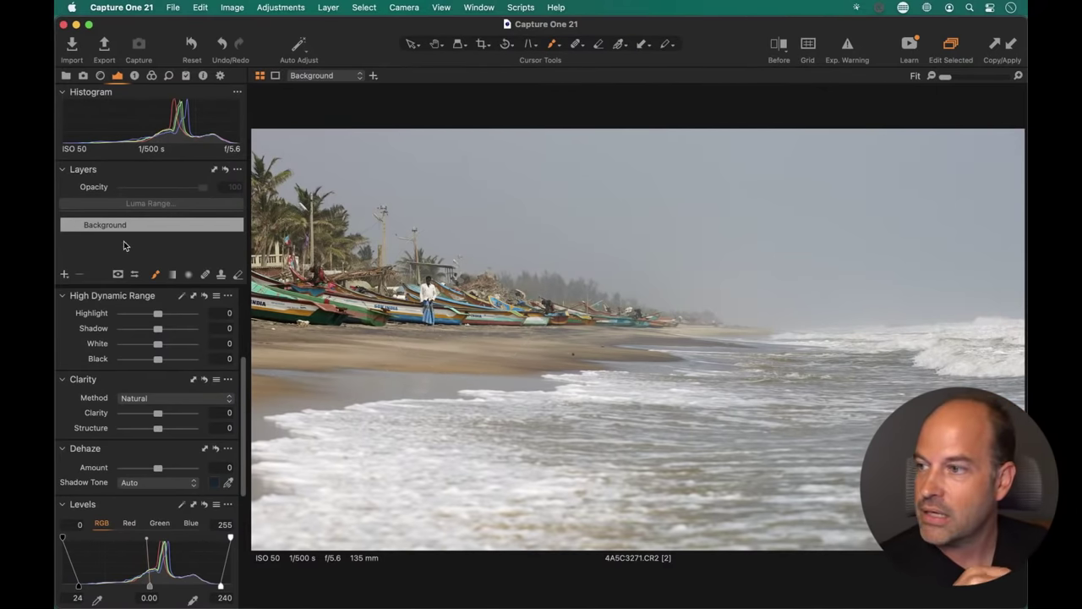
{"action": "left_click", "coordinate": [65, 276]}
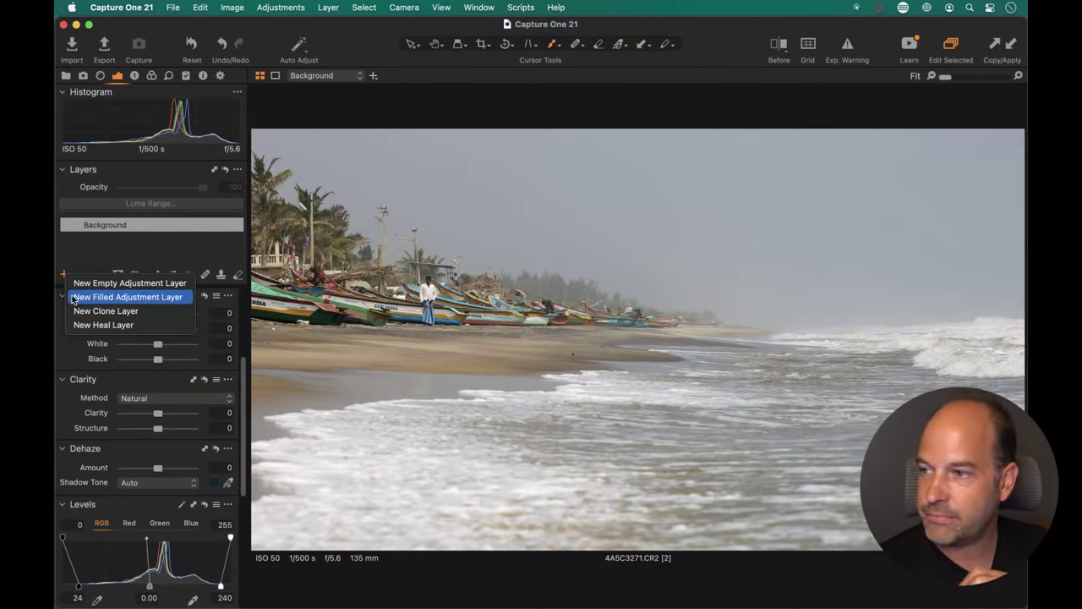
- Add a new filled adjustment layer and toggle its mask overlay to check coverage
{"action": "left_click", "coordinate": [73, 298]}
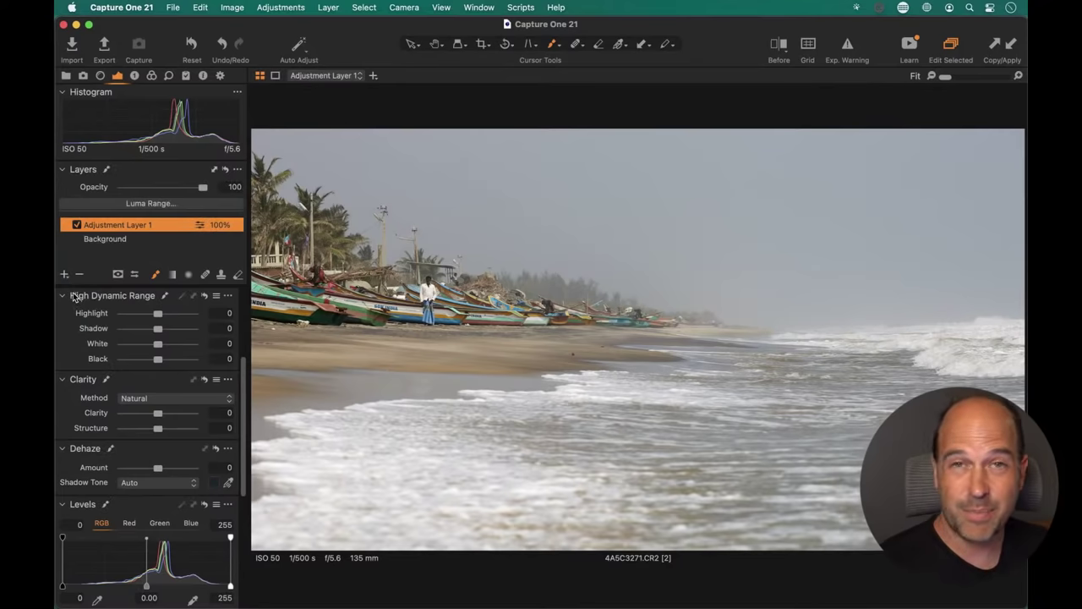
{"action": "mouse_move", "coordinate": [73, 297]}
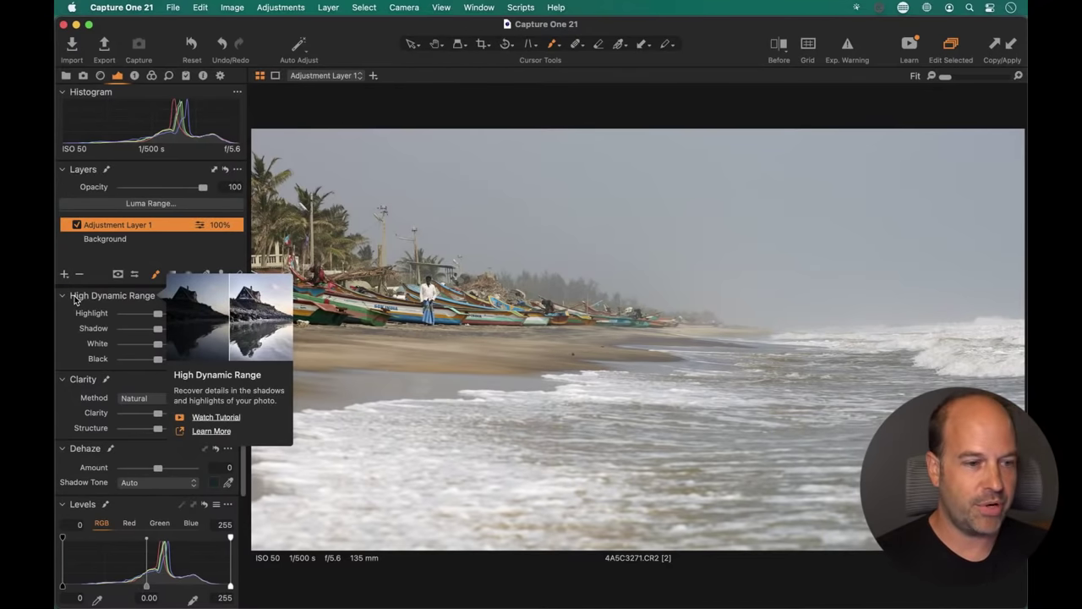
{"action": "key", "text": "m"}
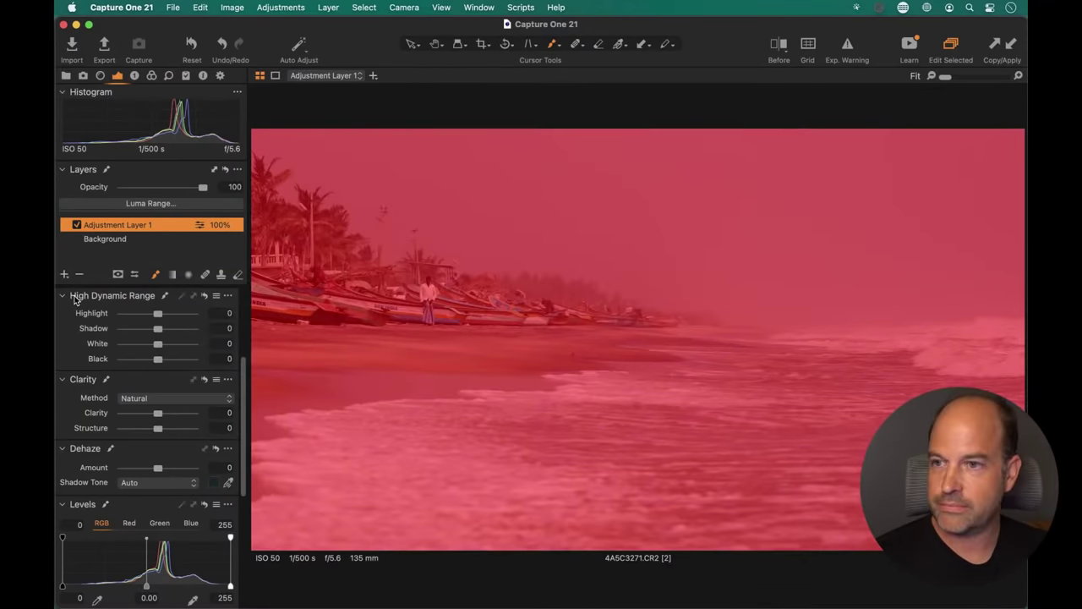
{"action": "key", "text": "m"}
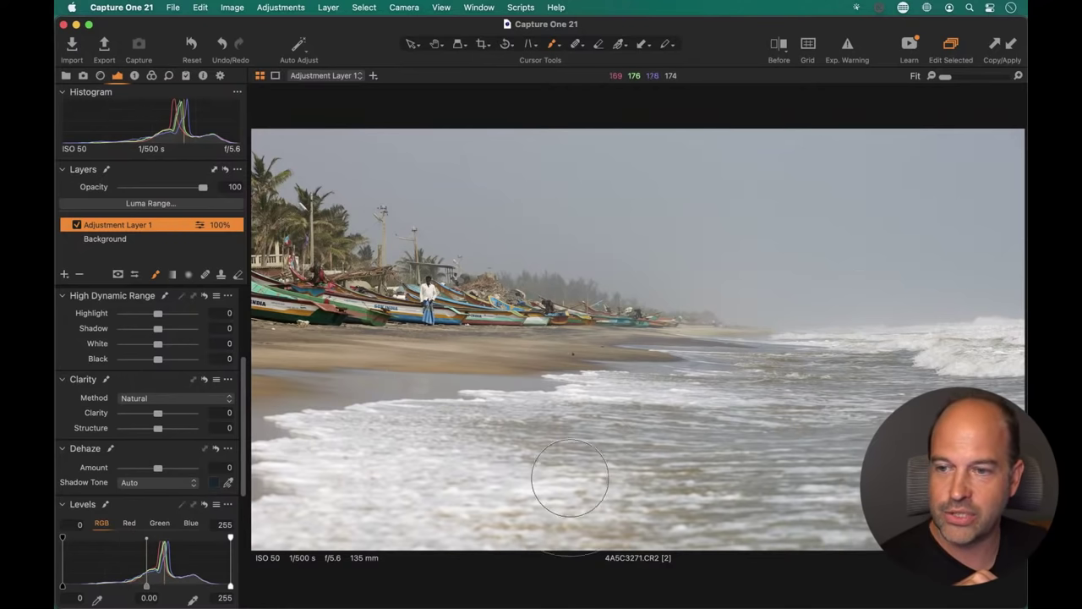
- Set the layer's Clarity to 78 and Structure to 3, inspecting the waves at 100%
{"action": "left_click_drag", "start_coordinate": [161, 416], "coordinate": [185, 414]}
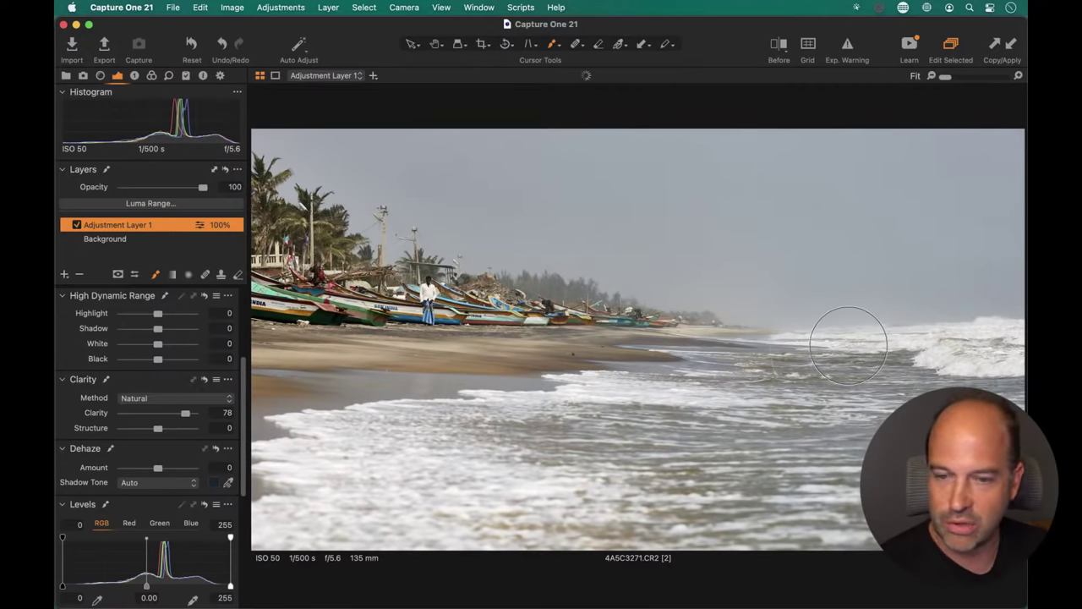
{"action": "key", "text": "h"}
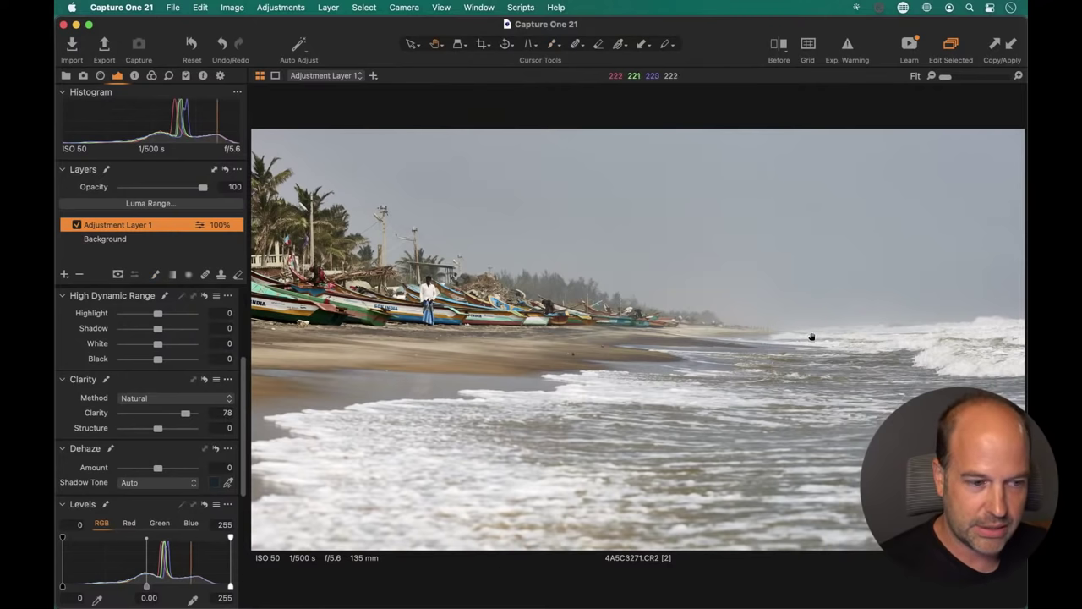
{"action": "left_click", "coordinate": [897, 353]}
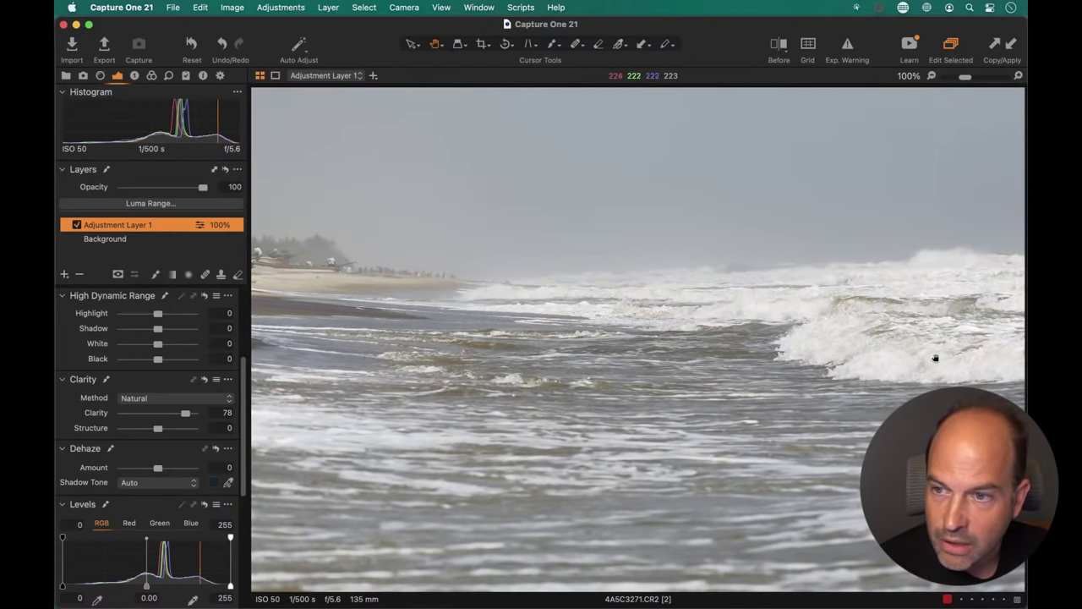
{"action": "left_click", "coordinate": [890, 349]}
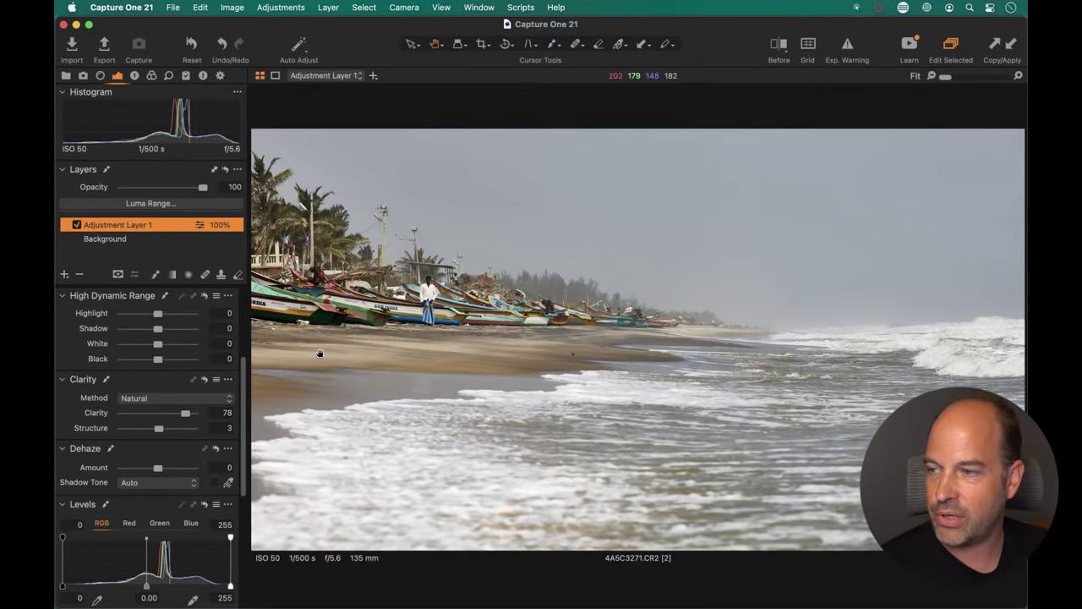
- Rename Adjustment Layer 1 to 'Sea Clarity' and clear its mask
{"action": "double_click", "coordinate": [127, 225]}
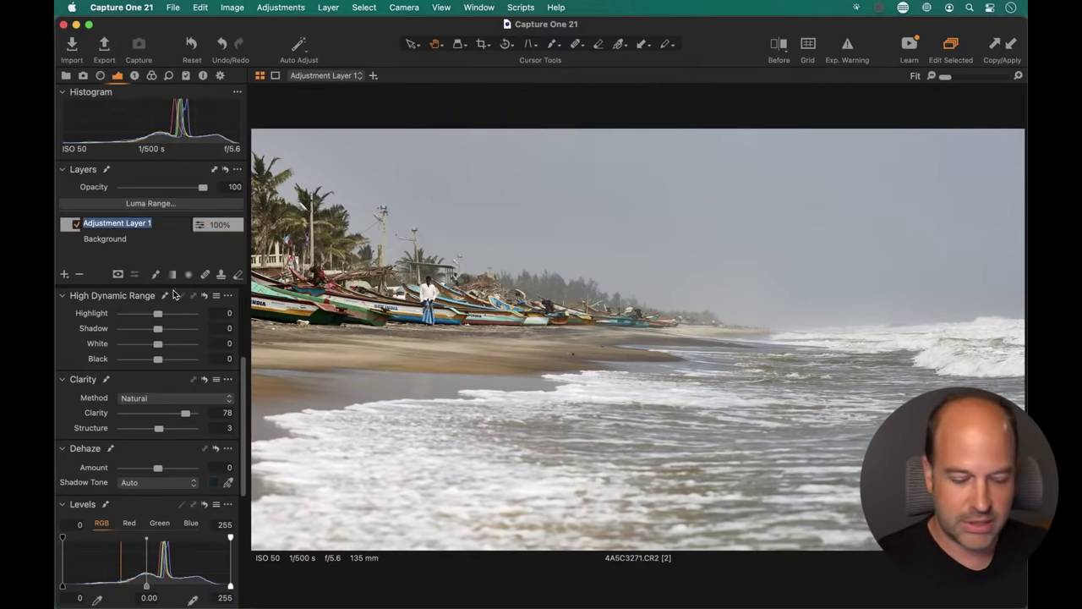
{"action": "type", "text": "Sea Clarity"}
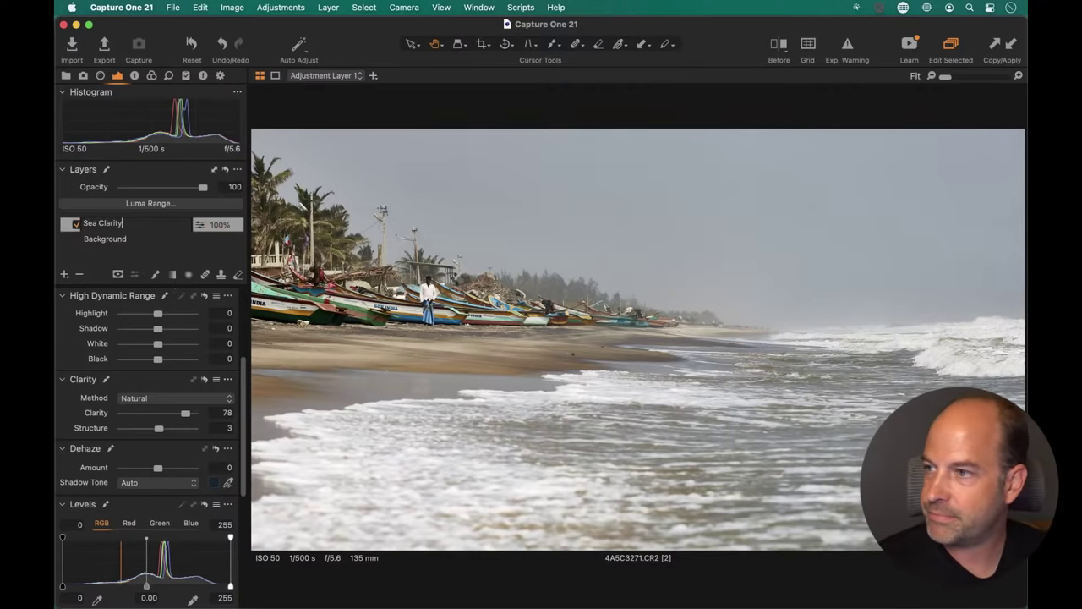
{"action": "key", "text": "Return"}
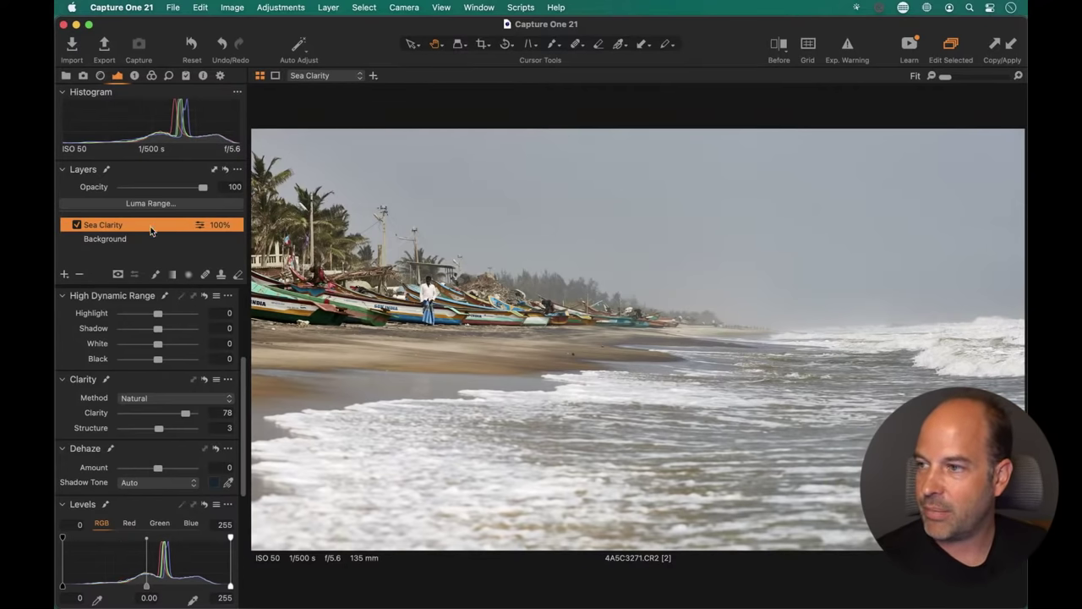
{"action": "right_click", "coordinate": [137, 225]}
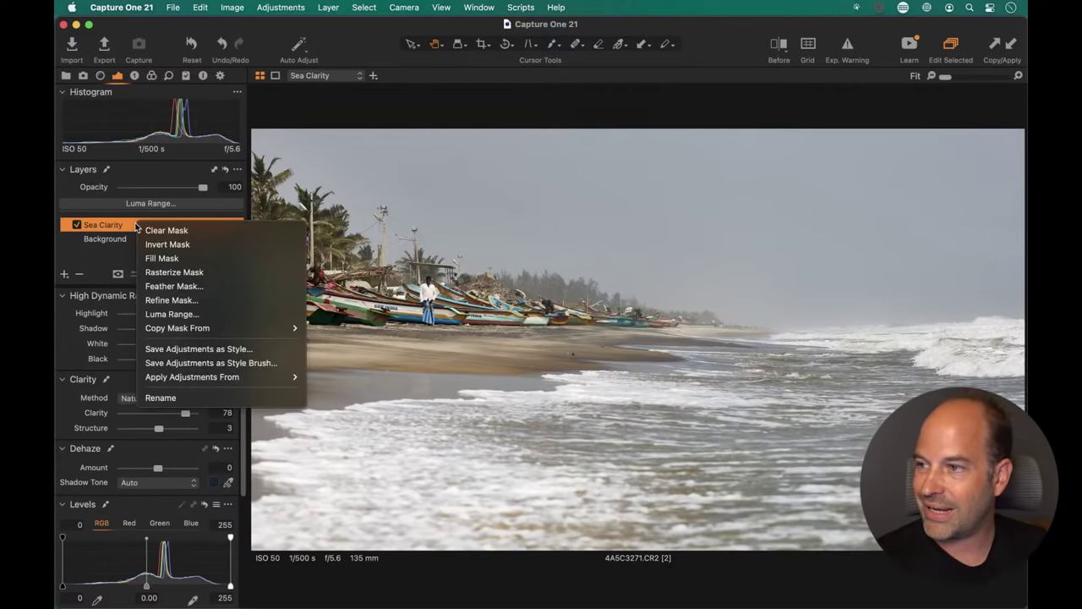
{"action": "left_click", "coordinate": [239, 230]}
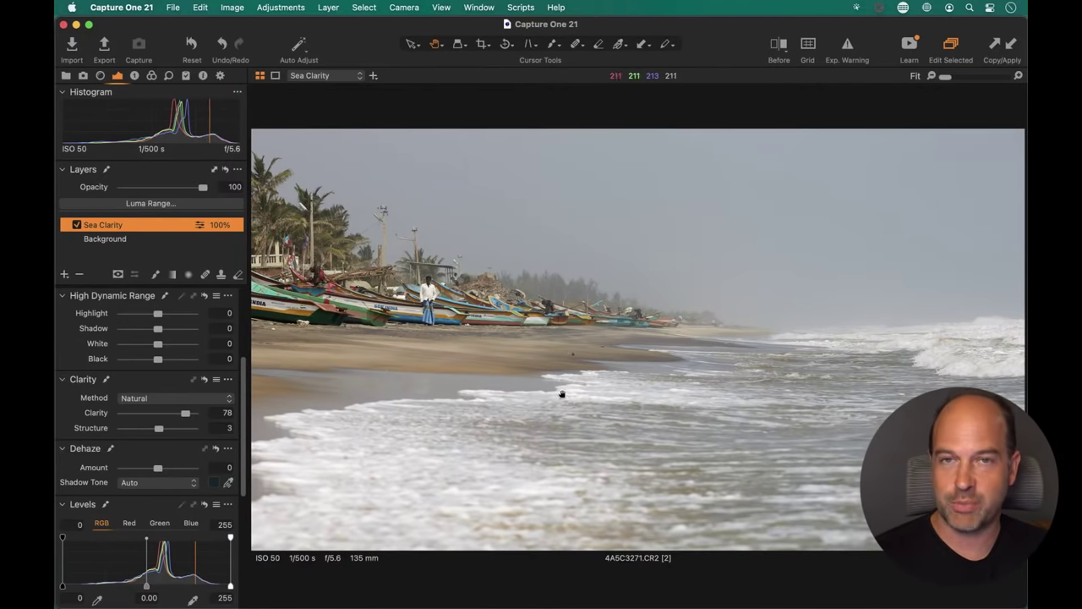
- Brush the Sea Clarity mask over the surf and waves, then check the mask overlay
{"action": "left_click", "coordinate": [155, 275]}
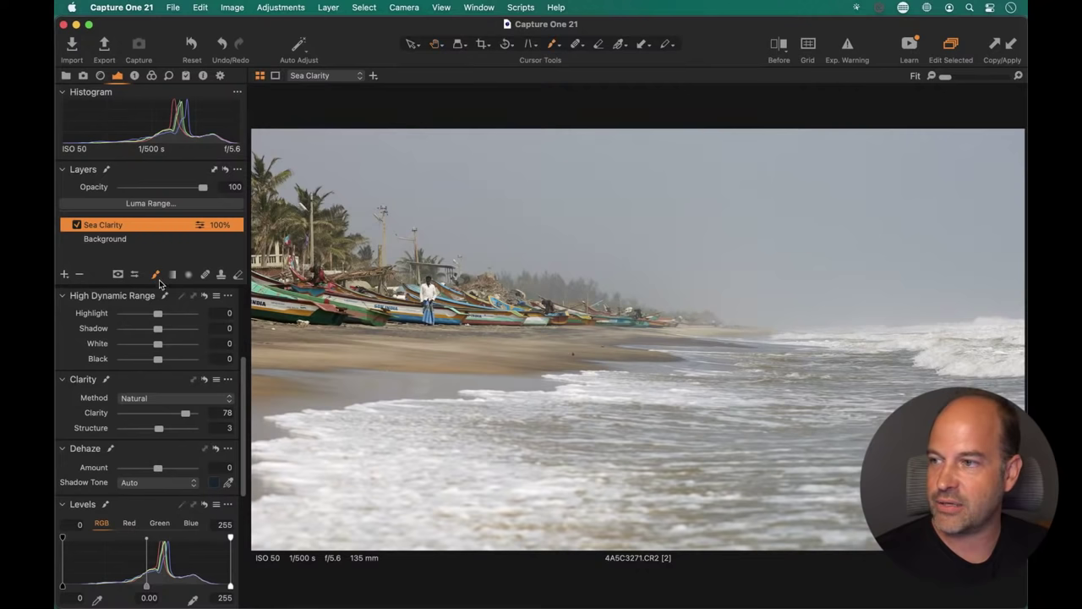
{"action": "left_click_drag", "start_coordinate": [714, 380], "coordinate": [711, 395]}
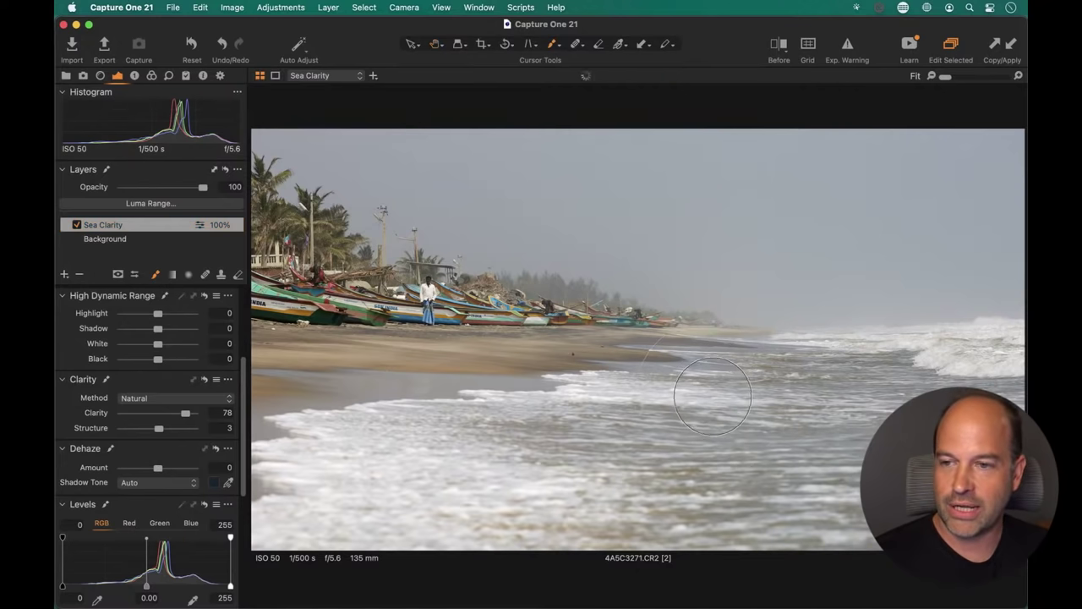
{"action": "right_click", "coordinate": [713, 396]}
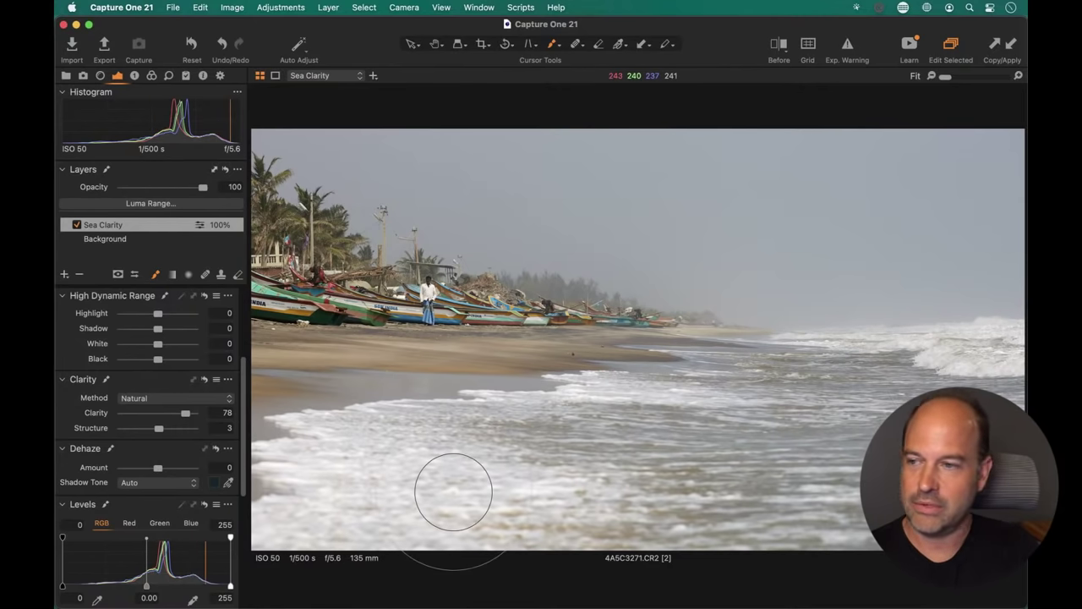
{"action": "mouse_move", "coordinate": [846, 333]}
{"action": "left_mouse_down"}
{"action": "mouse_move", "coordinate": [787, 348]}
{"action": "mouse_move", "coordinate": [951, 348]}
{"action": "left_mouse_up"}
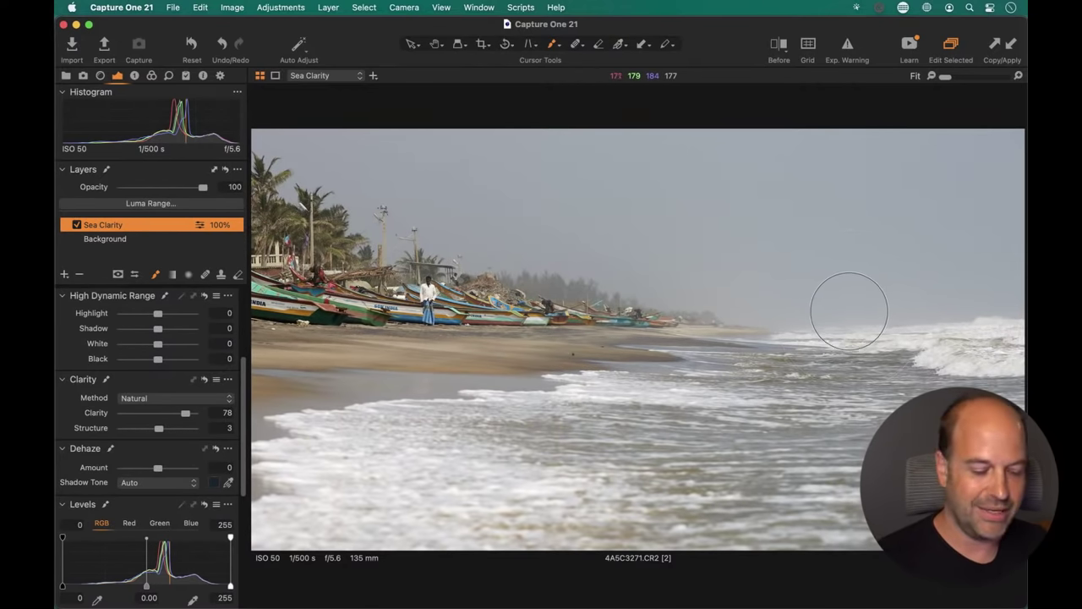
{"action": "key", "text": "m"}
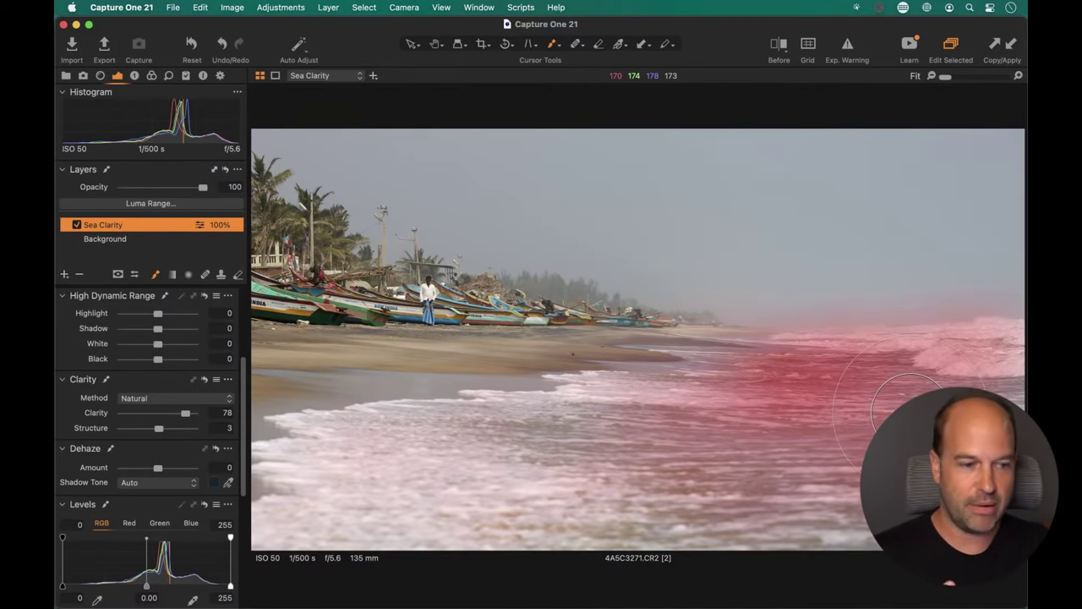
{"action": "key", "text": "m"}
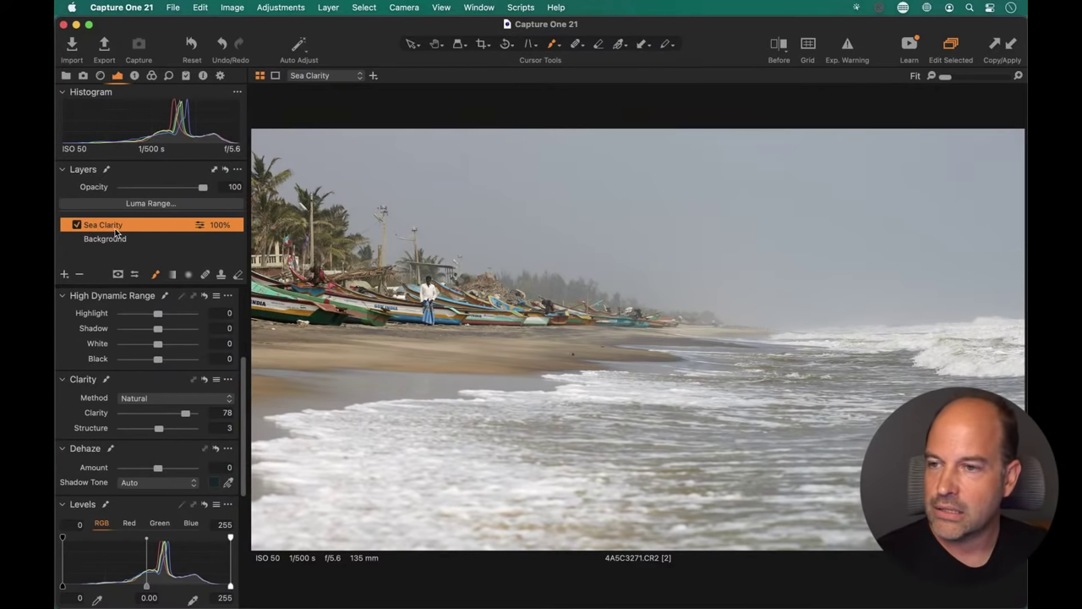
- Add a new filled adjustment layer named 'Colour Grade' above Sea Clarity
{"action": "left_click", "coordinate": [65, 275]}
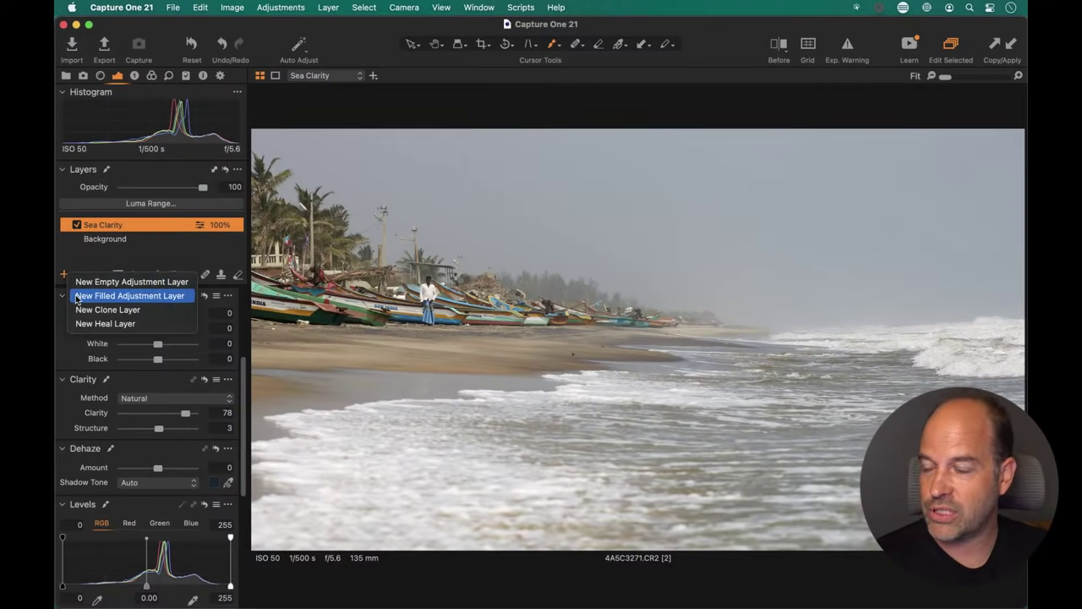
{"action": "left_click", "coordinate": [77, 297]}
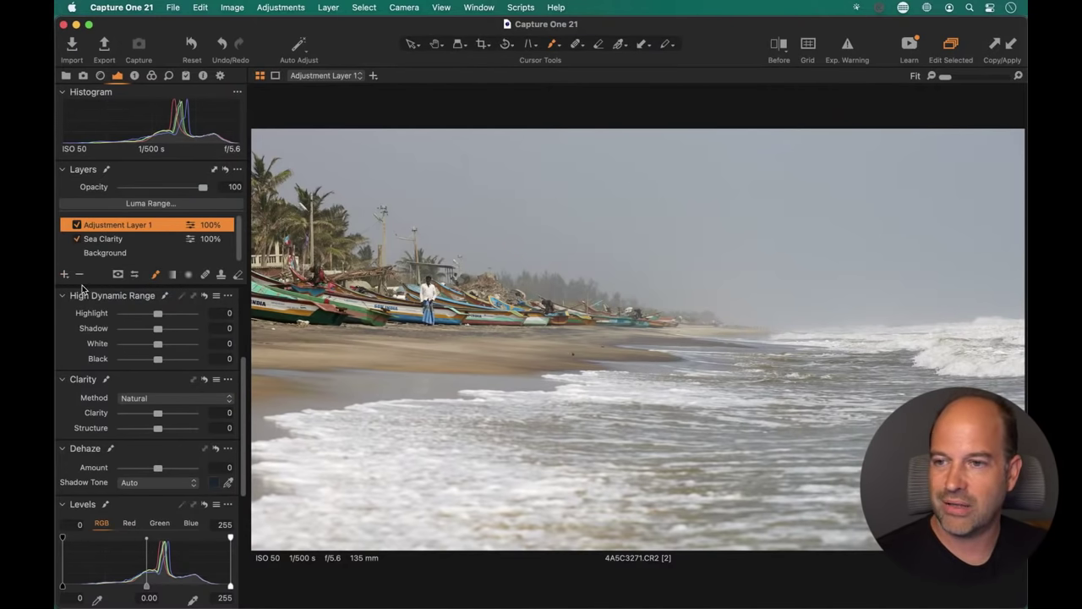
{"action": "mouse_move", "coordinate": [81, 292]}
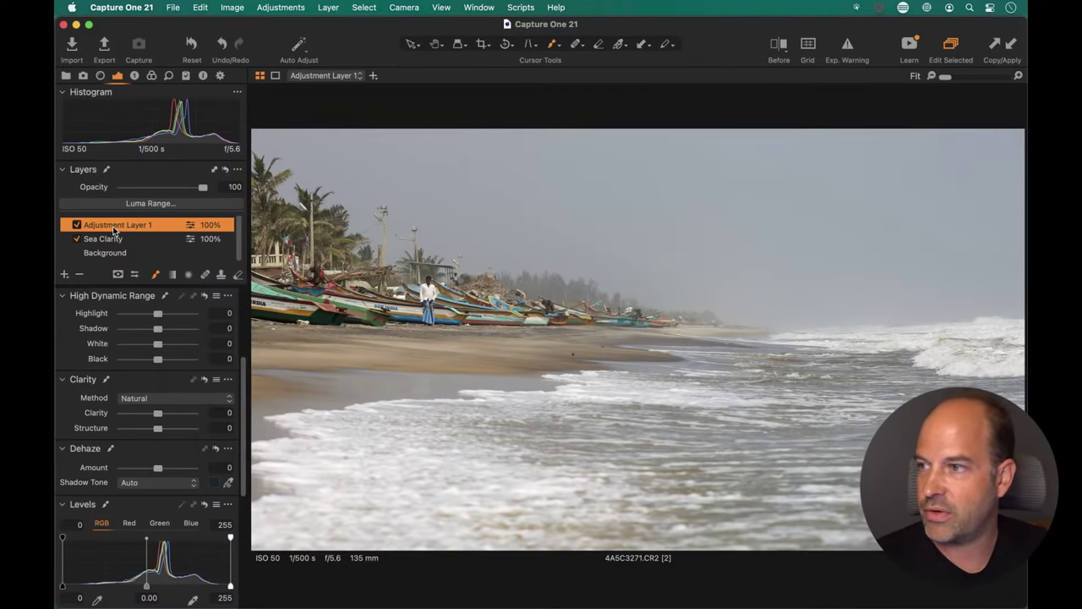
{"action": "key", "text": "Return"}
{"action": "type", "text": "Colou"}
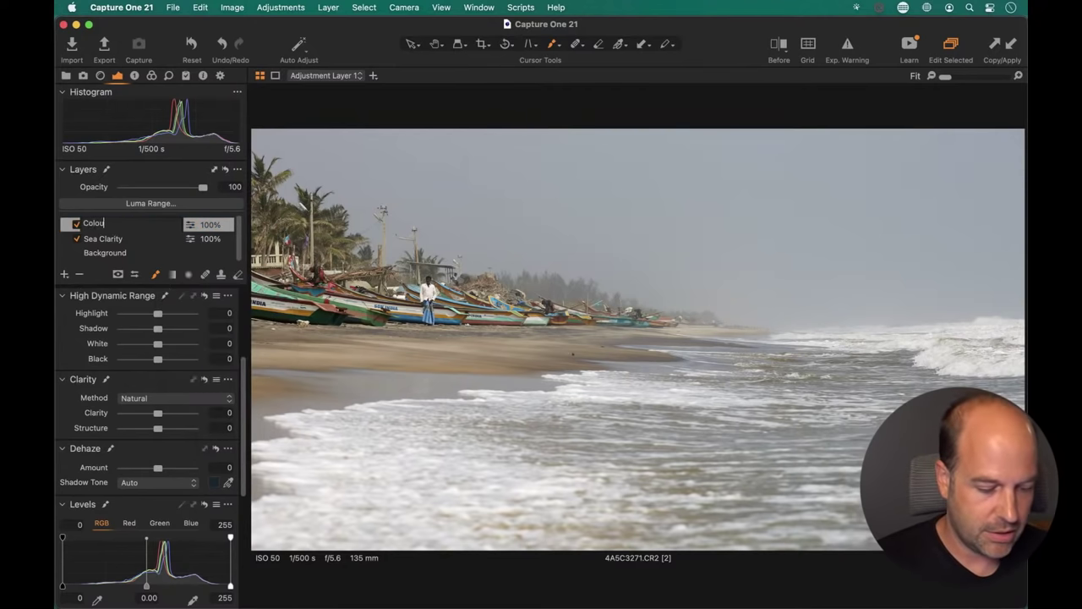
{"action": "type", "text": "r Grade"}
{"action": "key", "text": "Return"}
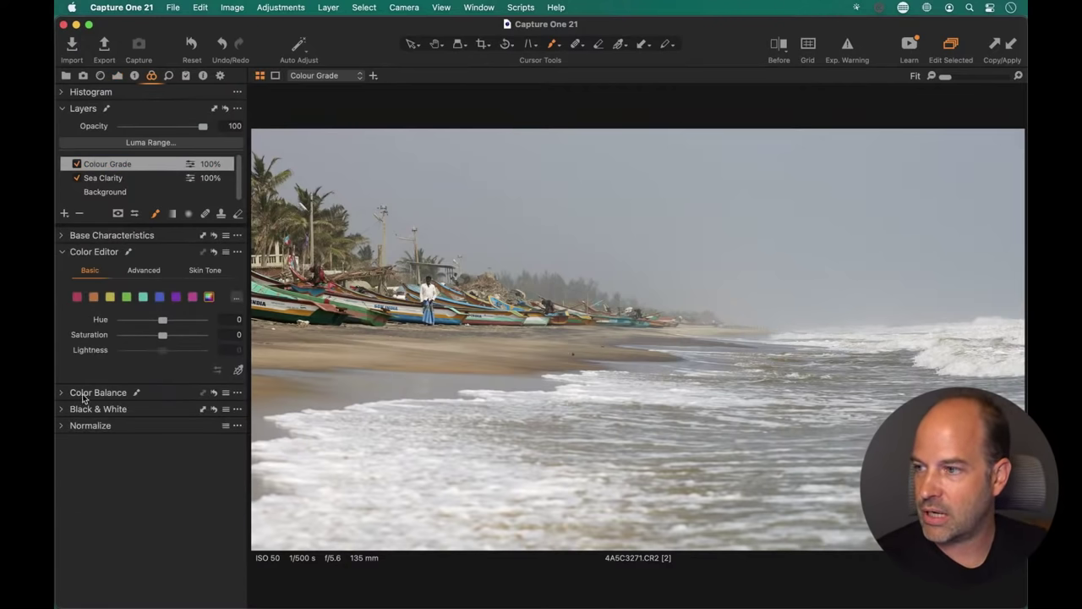
- Expand the Color Balance wheels and check the Colour Grade layer's mask
{"action": "left_click", "coordinate": [61, 393]}
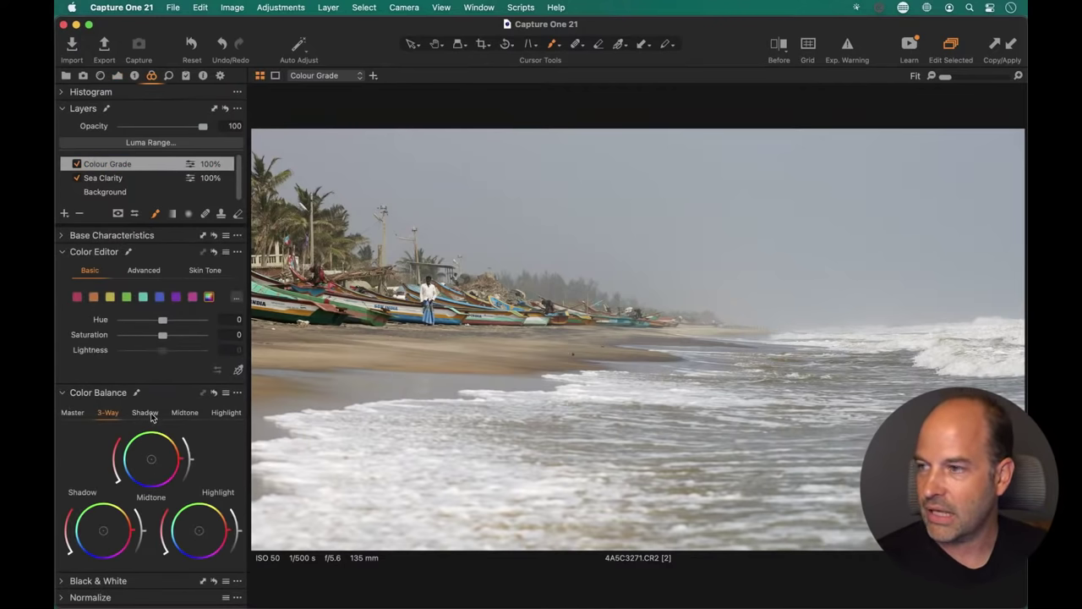
{"action": "left_click", "coordinate": [62, 252]}
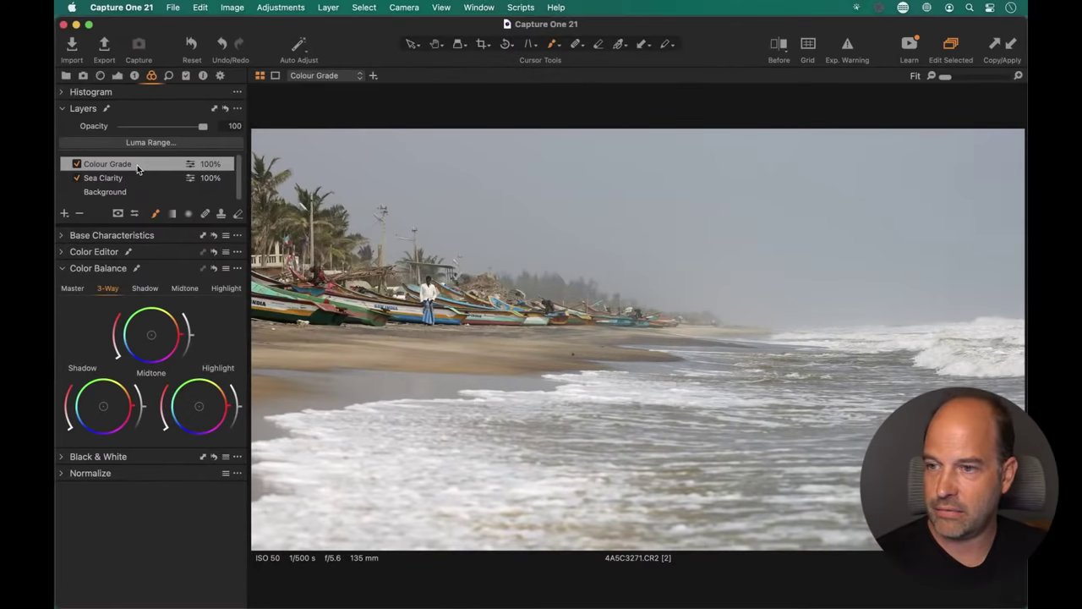
{"action": "key", "text": "m"}
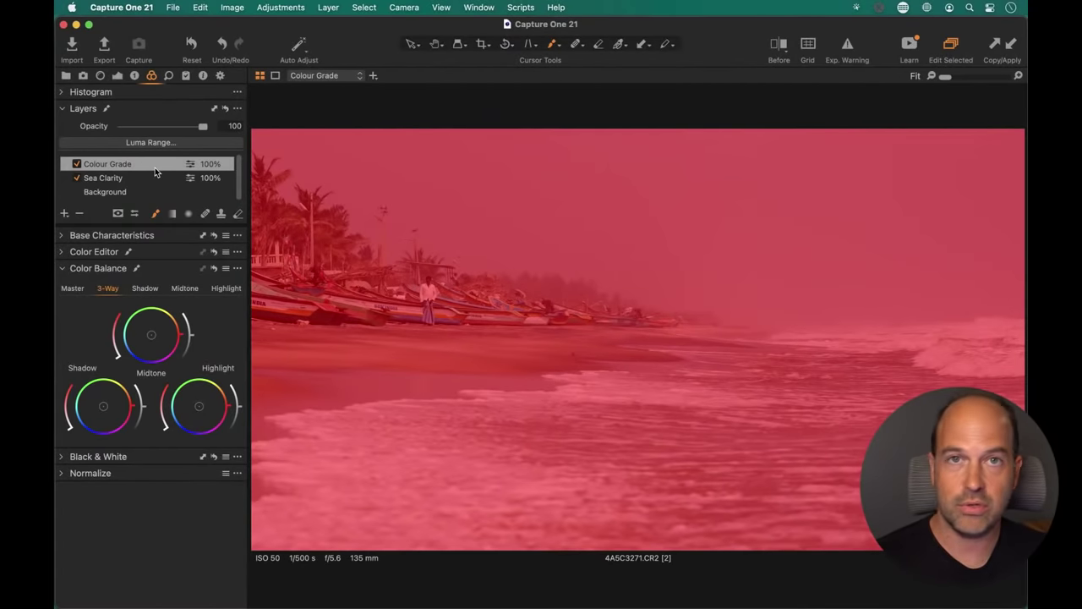
{"action": "key", "text": "m"}
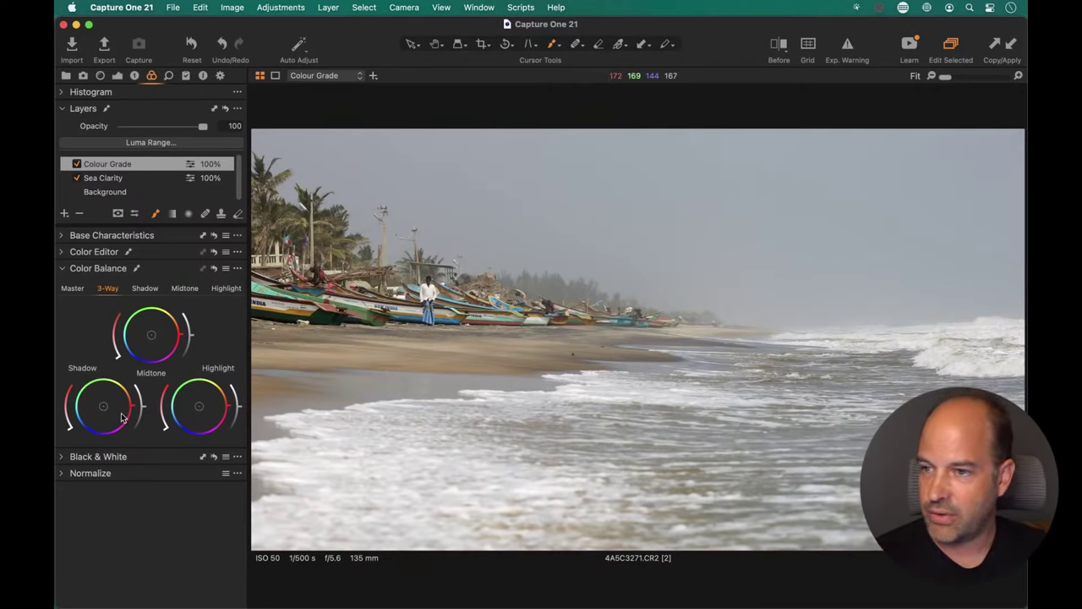
{"action": "left_click", "coordinate": [117, 76]}
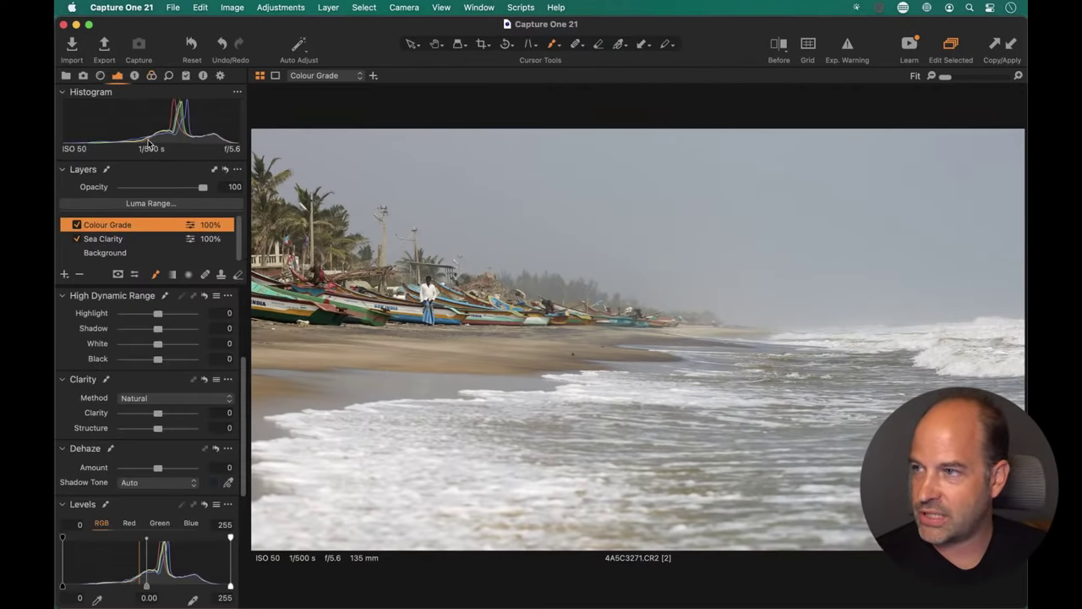
{"action": "left_click", "coordinate": [153, 78]}
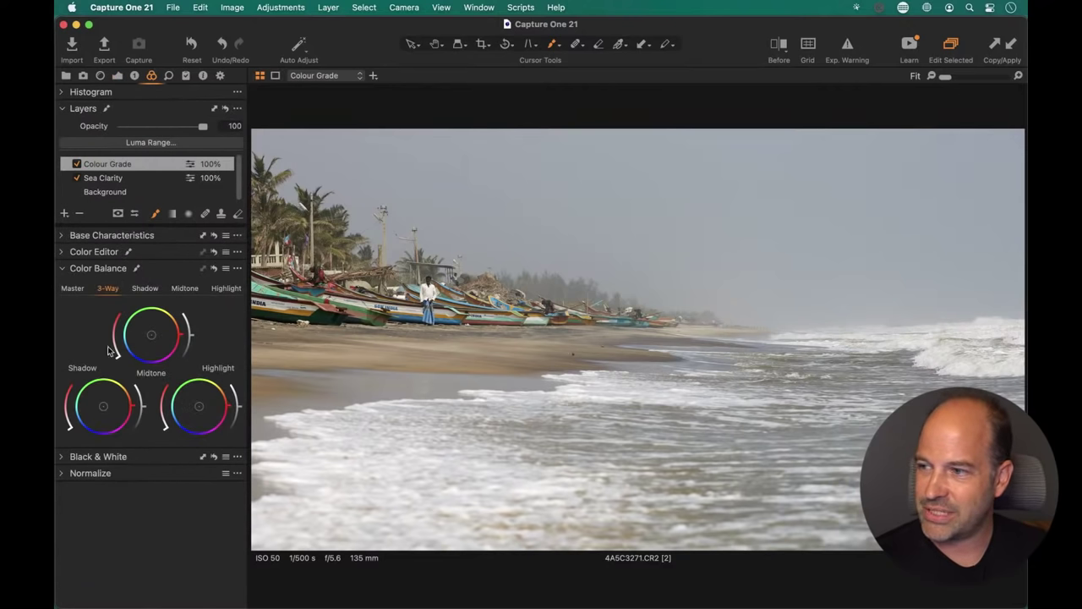
- Cool the shadows toward blue, nudge the midtones, and slightly tint the highlights
{"action": "mouse_move", "coordinate": [103, 410]}
{"action": "left_mouse_down"}
{"action": "mouse_move", "coordinate": [118, 388]}
{"action": "mouse_move", "coordinate": [78, 431]}
{"action": "mouse_move", "coordinate": [93, 422]}
{"action": "mouse_move", "coordinate": [93, 399]}
{"action": "mouse_move", "coordinate": [91, 408]}
{"action": "left_mouse_up"}
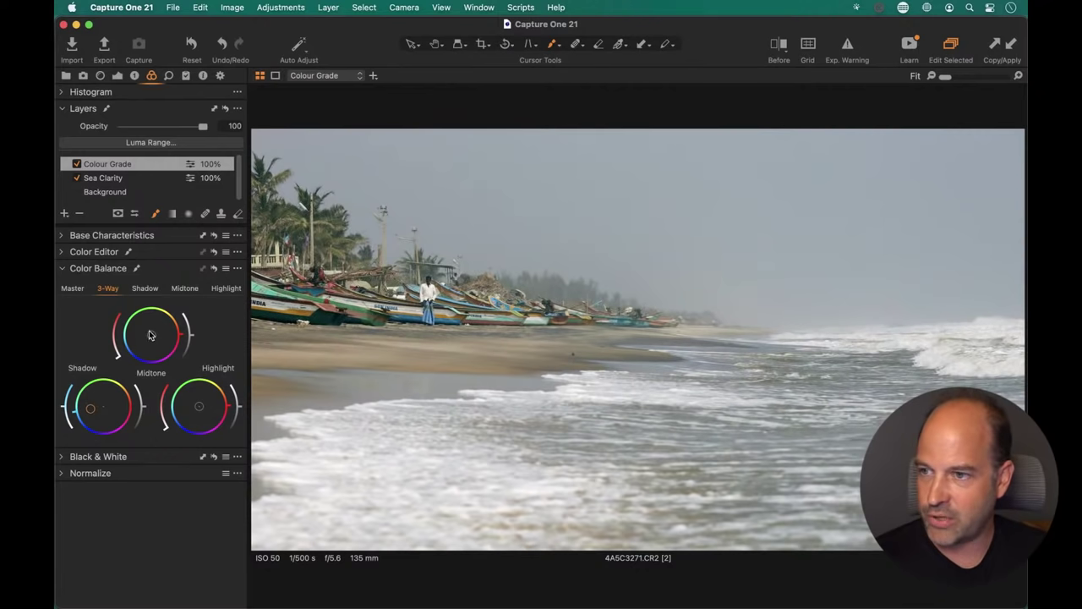
{"action": "left_click_drag", "start_coordinate": [154, 332], "coordinate": [158, 328]}
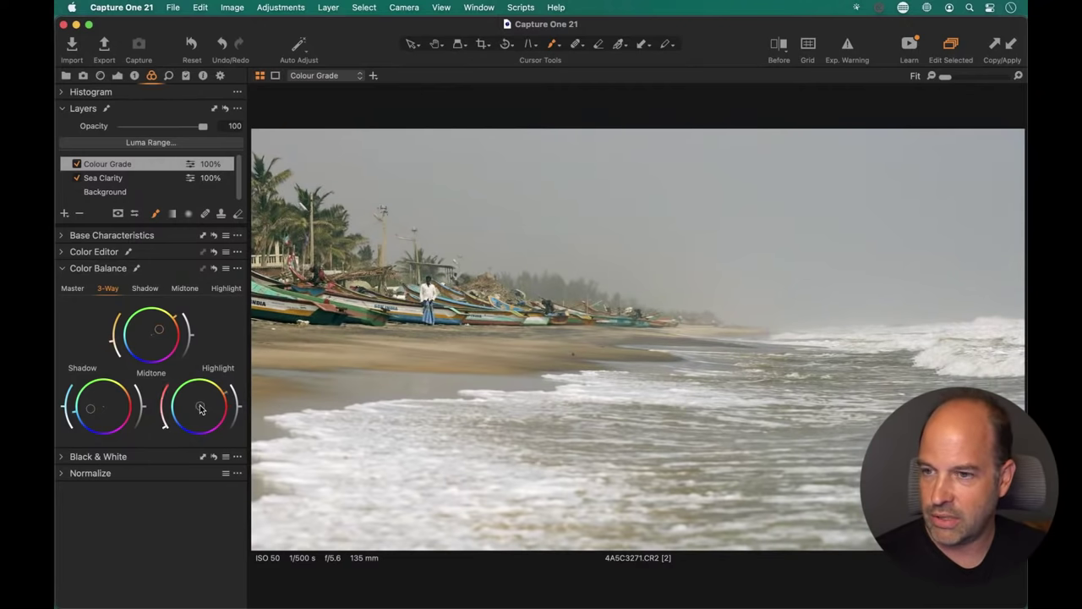
{"action": "left_click_drag", "start_coordinate": [201, 407], "coordinate": [203, 403]}
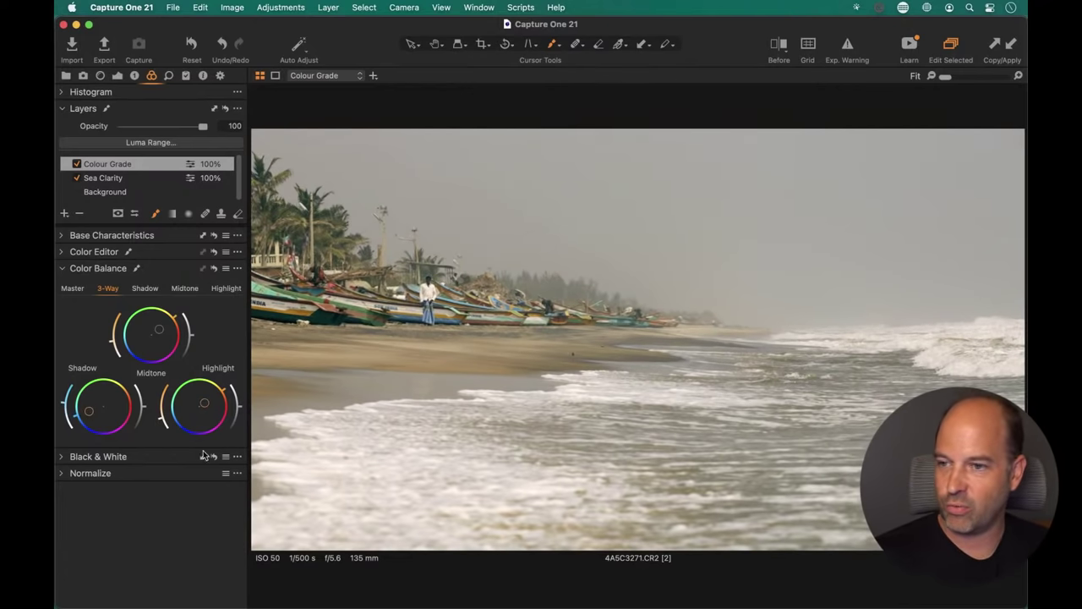
- Lower the Colour Grade layer's Saturation to -18, then toggle the layer off and on to compare
{"action": "left_click", "coordinate": [118, 76]}
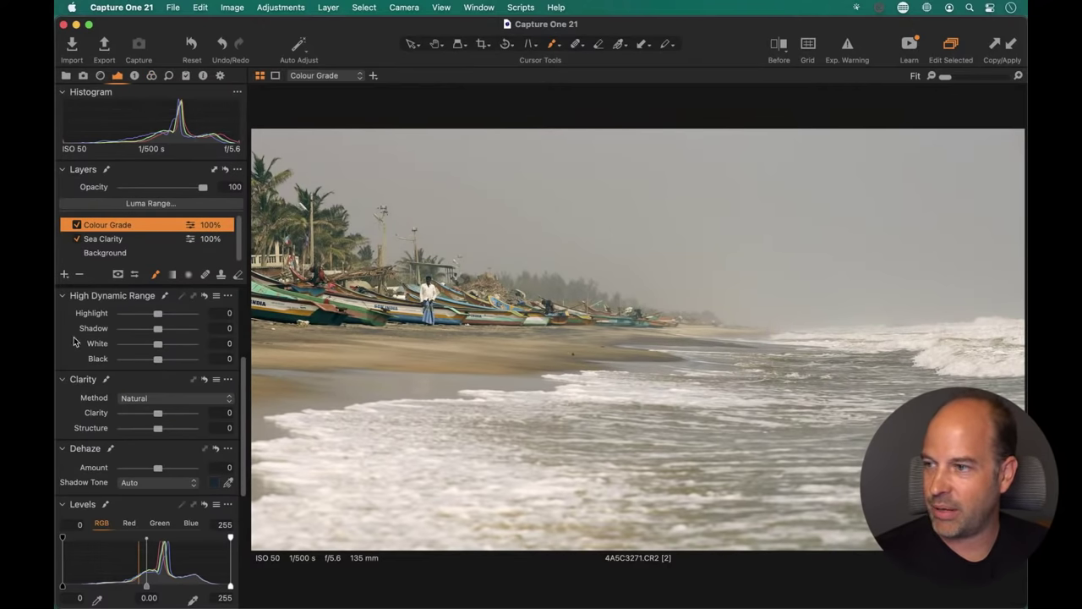
{"action": "scroll", "coordinate": [156, 320], "scroll_direction": "up", "scroll_amount": 4}
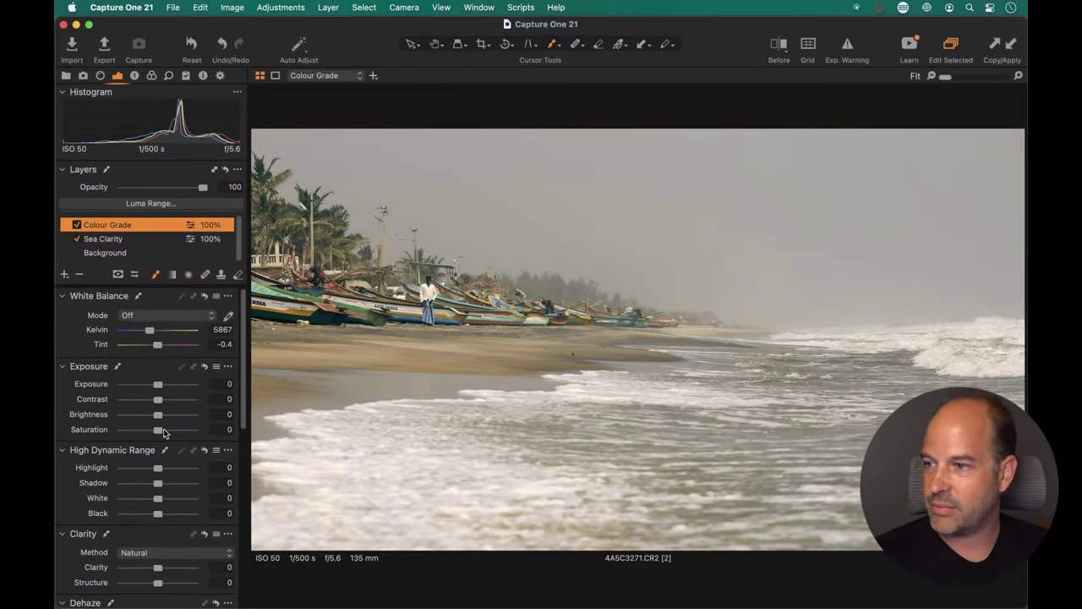
{"action": "left_click_drag", "start_coordinate": [157, 434], "coordinate": [150, 433]}
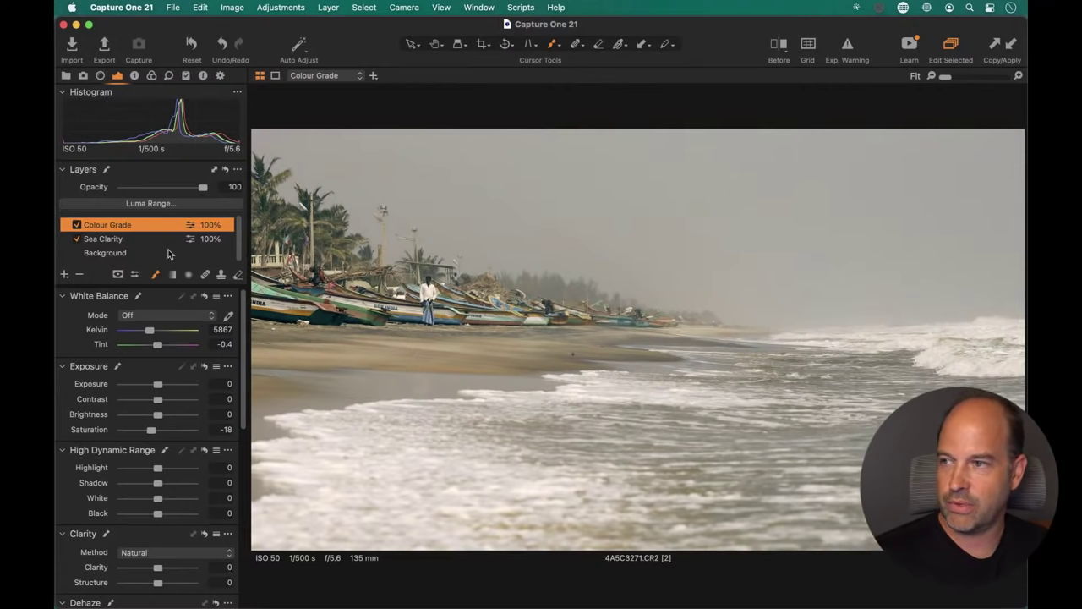
{"action": "left_click", "coordinate": [77, 225]}
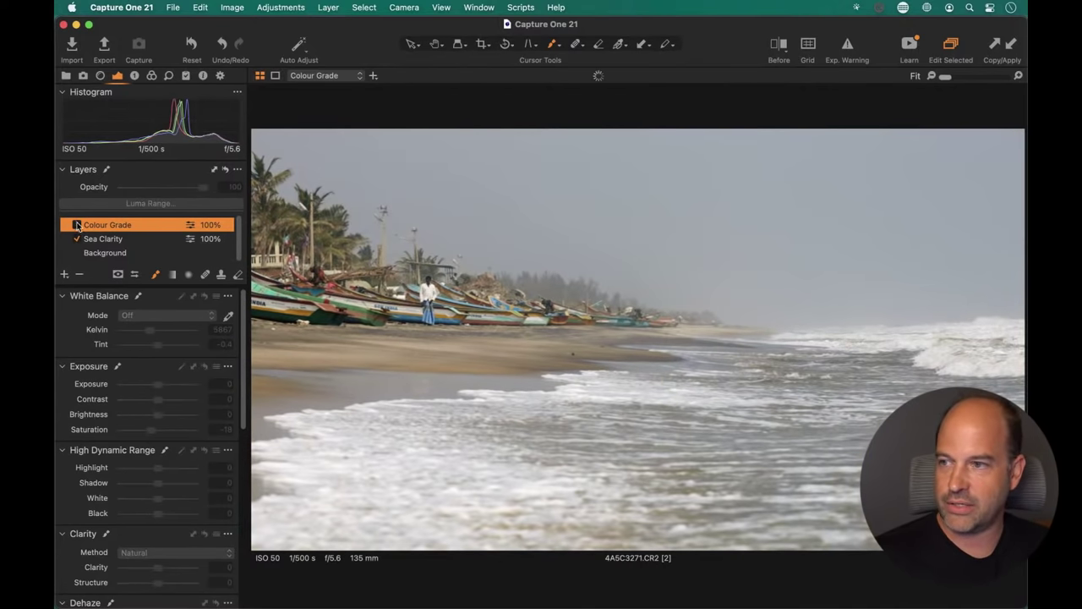
{"action": "left_click", "coordinate": [77, 225]}
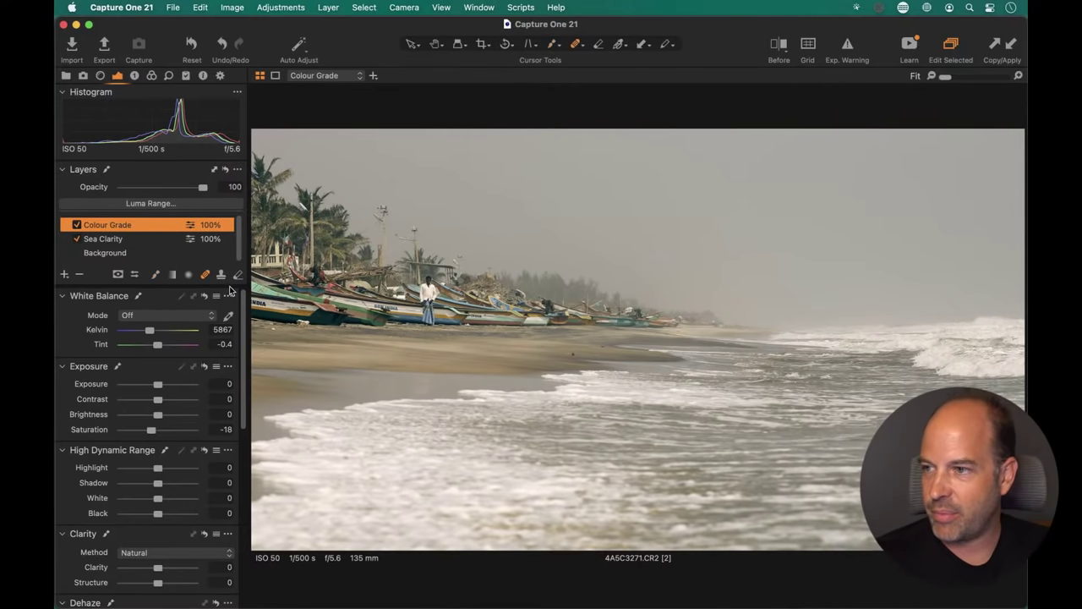
- At 100% zoom, heal the first dark spot on the wet sand and check it at 300%
{"action": "key", "text": "h"}
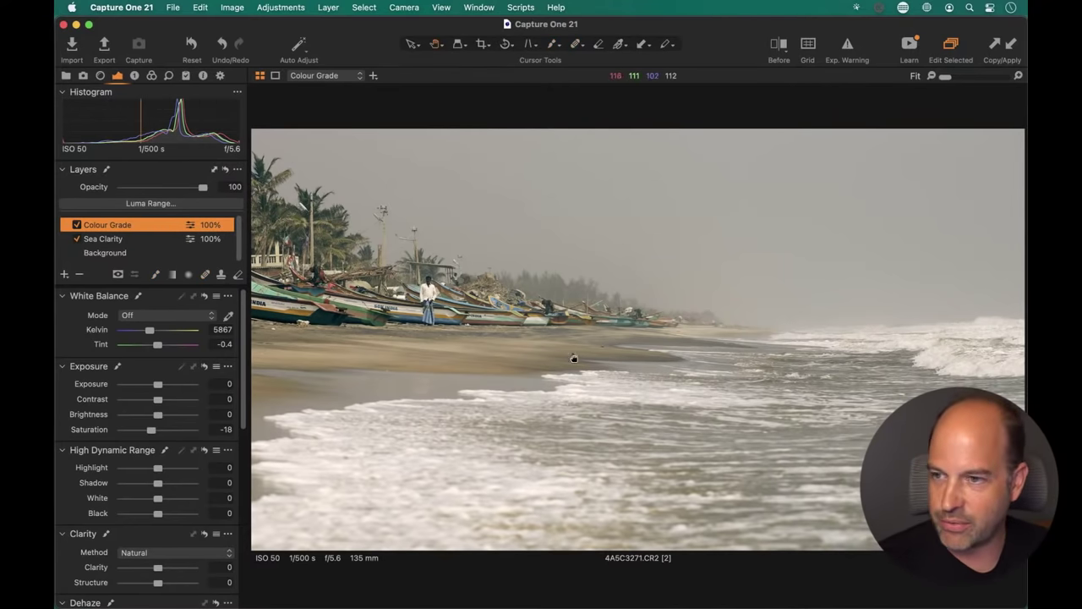
{"action": "left_click", "coordinate": [573, 358]}
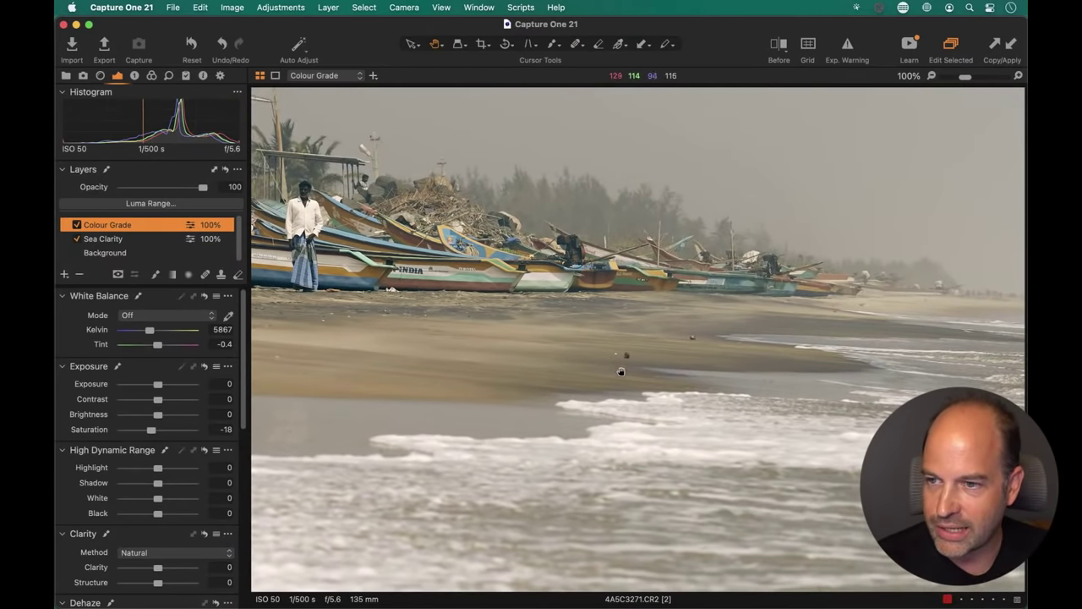
{"action": "left_click", "coordinate": [620, 371]}
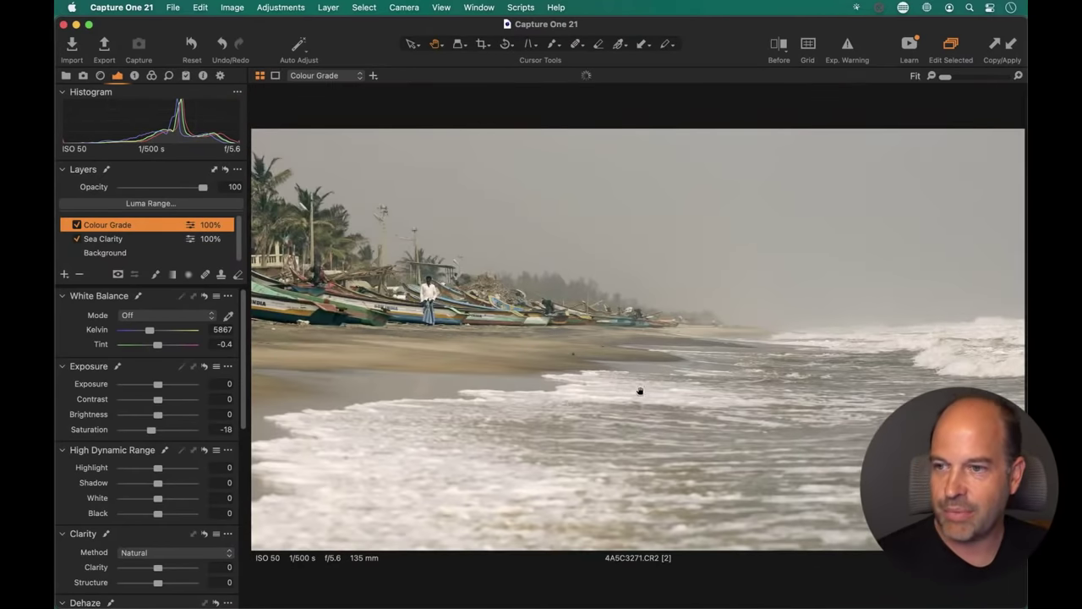
{"action": "left_click", "coordinate": [571, 359]}
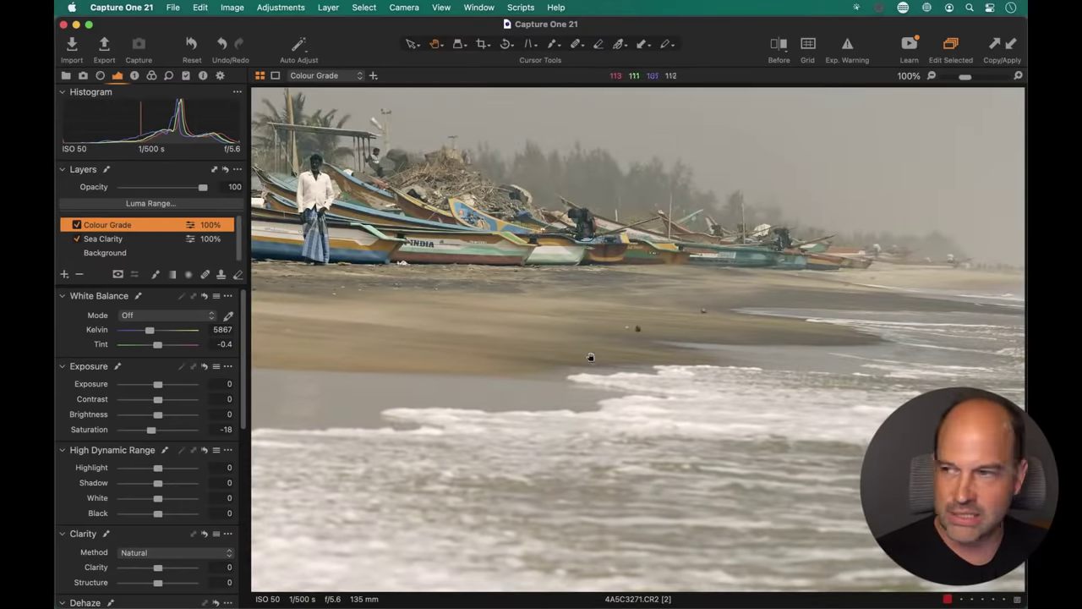
{"action": "left_click", "coordinate": [205, 274]}
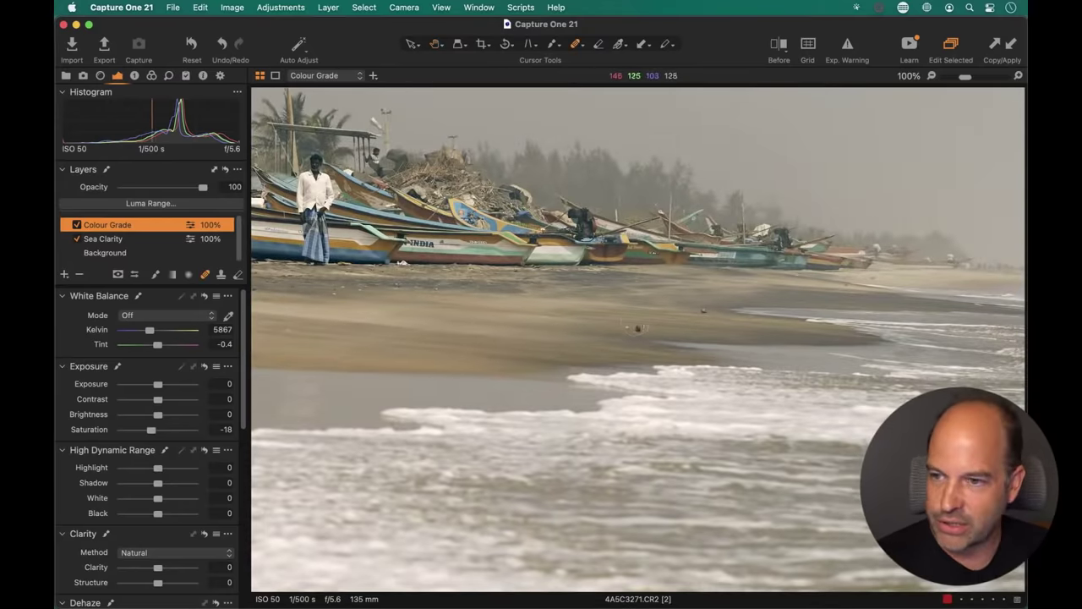
{"action": "mouse_move", "coordinate": [591, 319]}
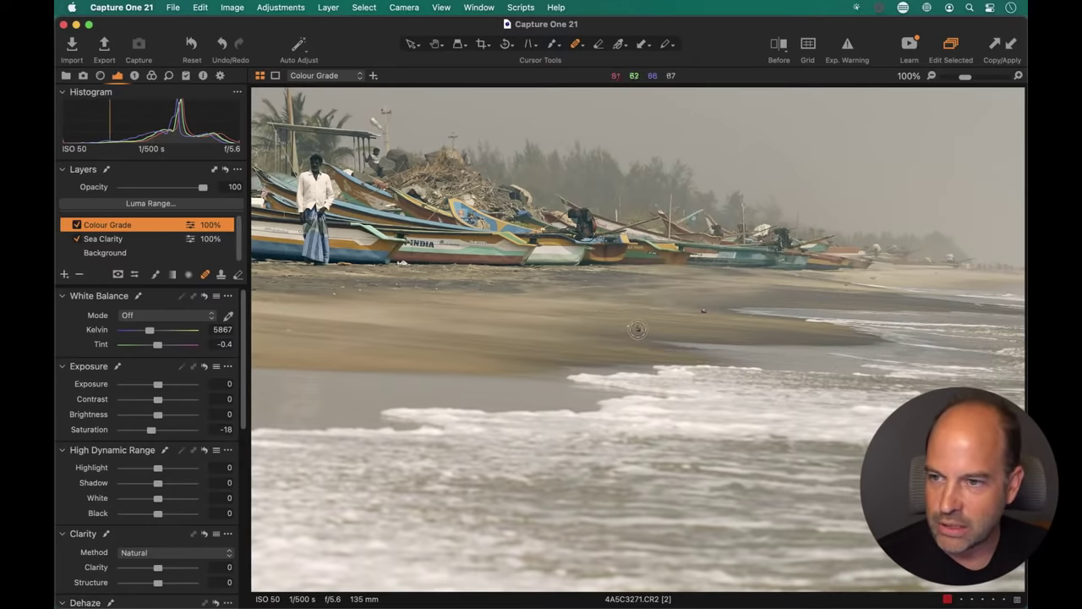
{"action": "left_click", "coordinate": [634, 328]}
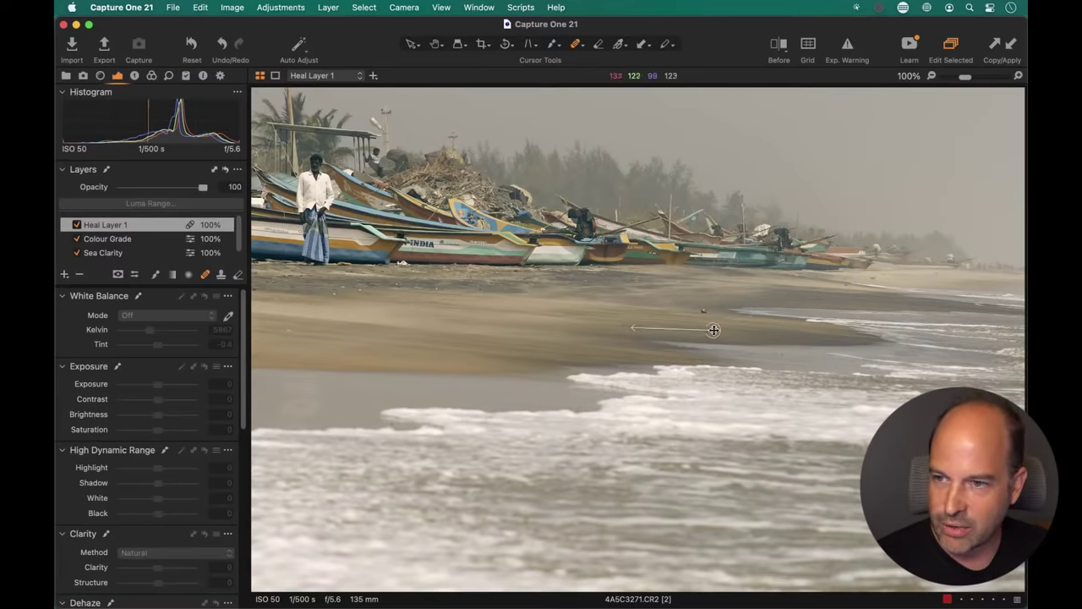
{"action": "left_click_drag", "start_coordinate": [714, 333], "coordinate": [714, 332]}
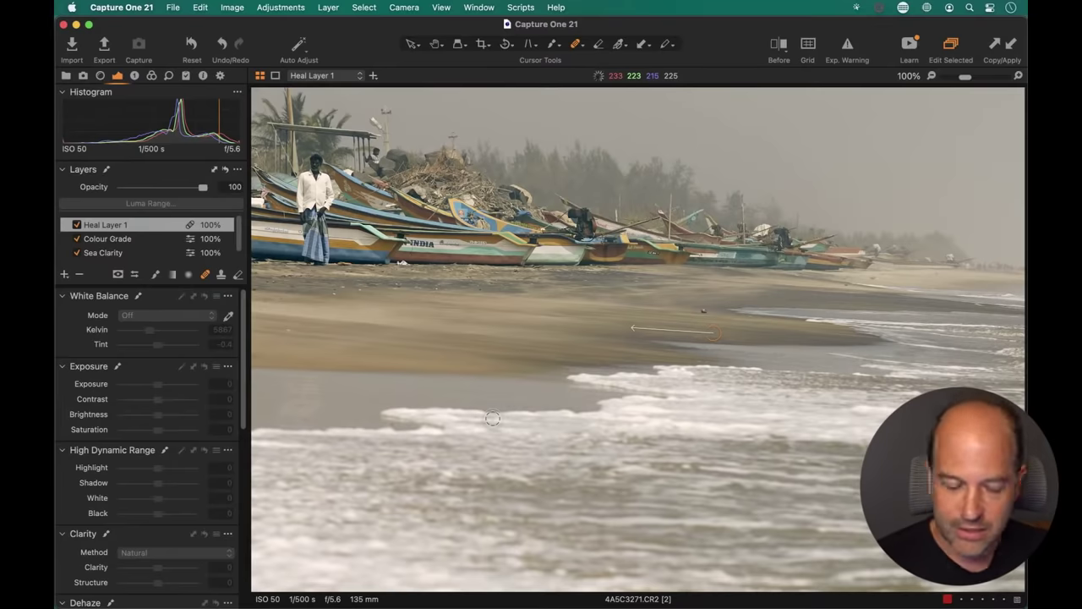
{"action": "key", "text": "super+equal"}
{"action": "key", "text": "super+equal"}
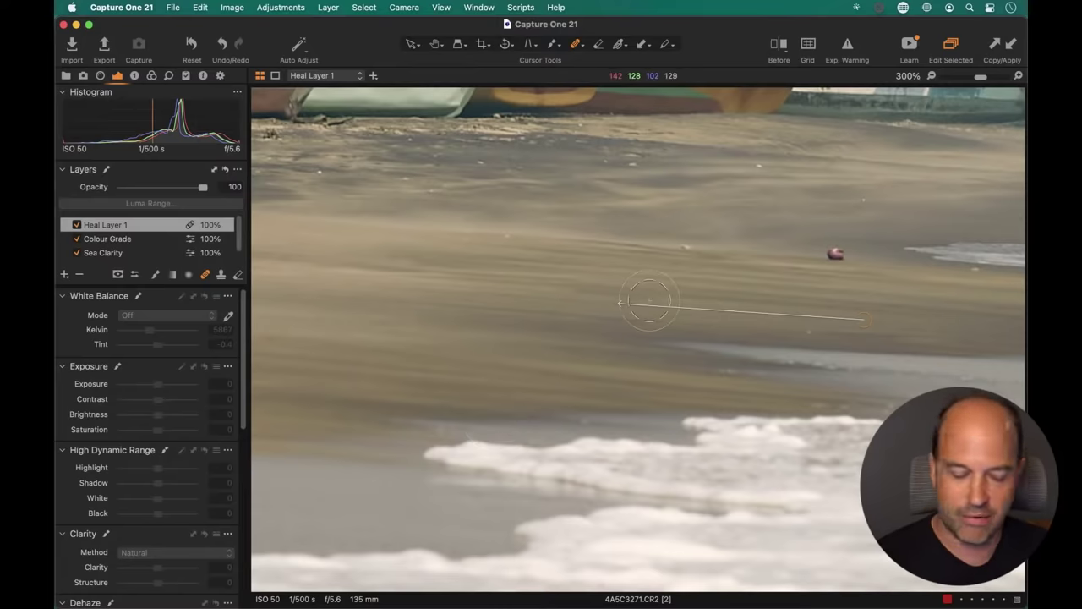
{"action": "key", "text": "super+alt+0"}
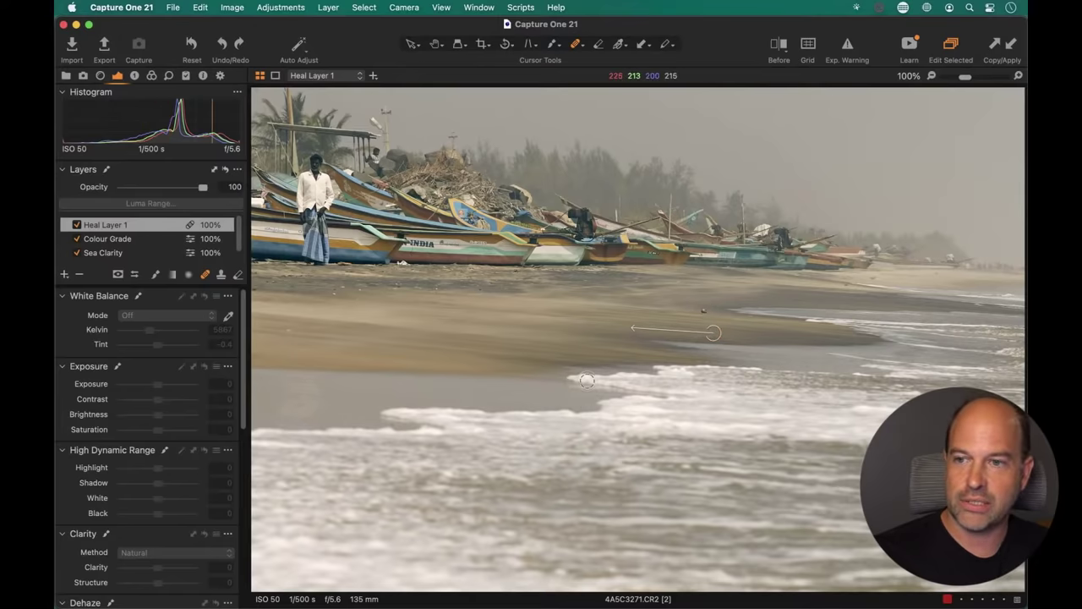
- Heal a second small dark spot on the sand, reposition it over the blemish, and zoom out
{"action": "left_click", "coordinate": [705, 309]}
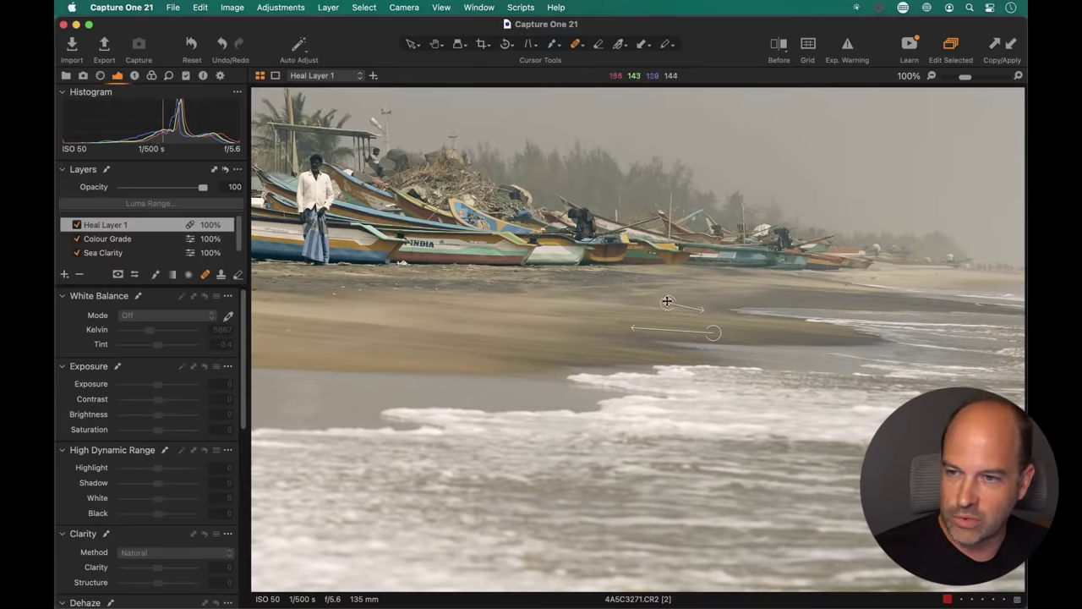
{"action": "left_click_drag", "start_coordinate": [668, 302], "coordinate": [726, 310]}
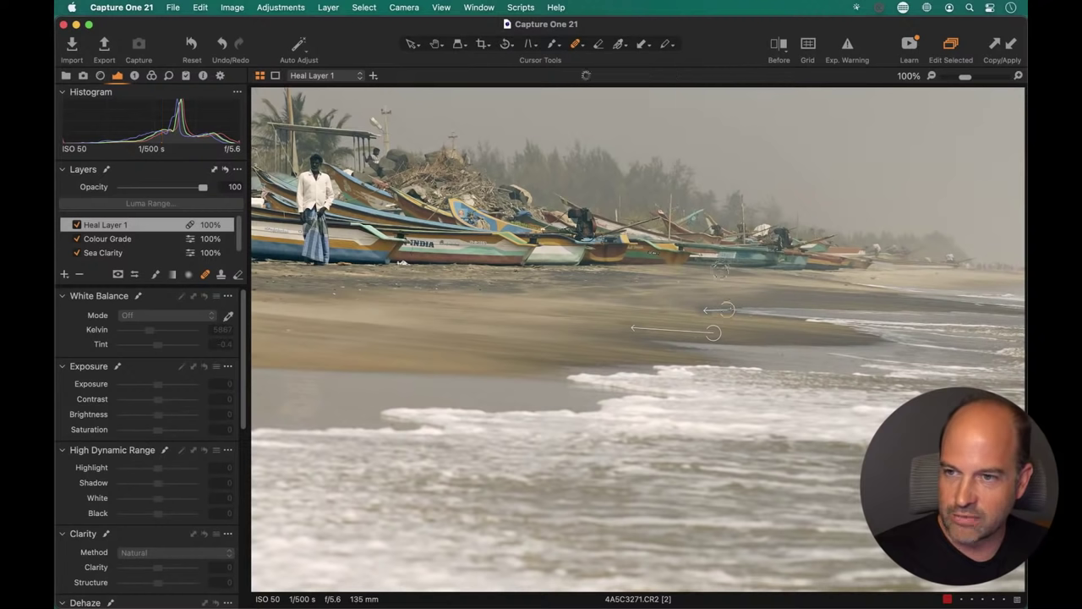
{"action": "left_click_drag", "start_coordinate": [726, 310], "coordinate": [681, 307]}
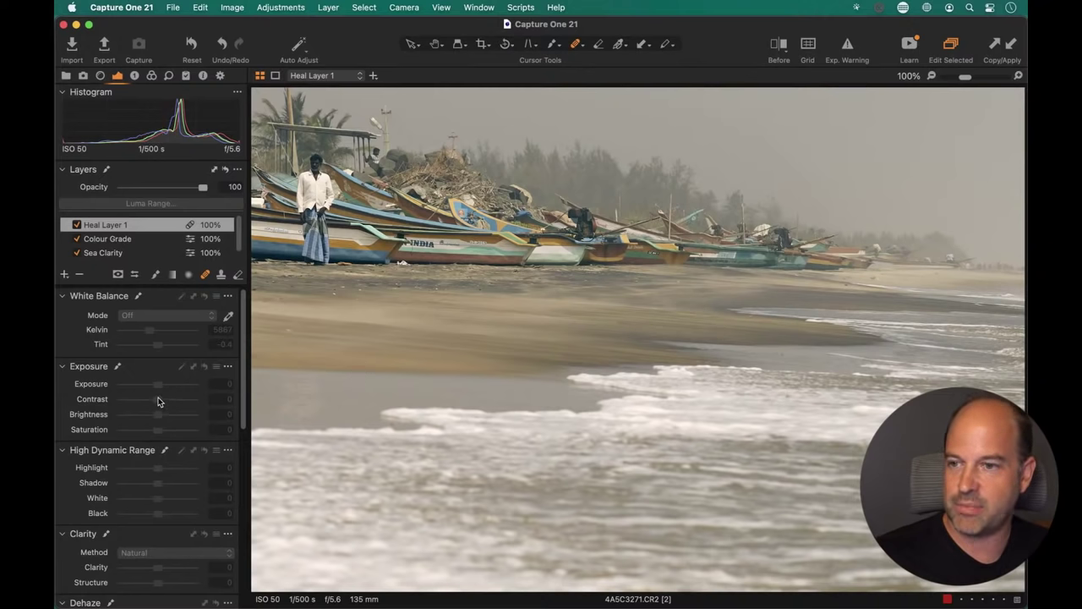
{"action": "key", "text": "super+minus"}
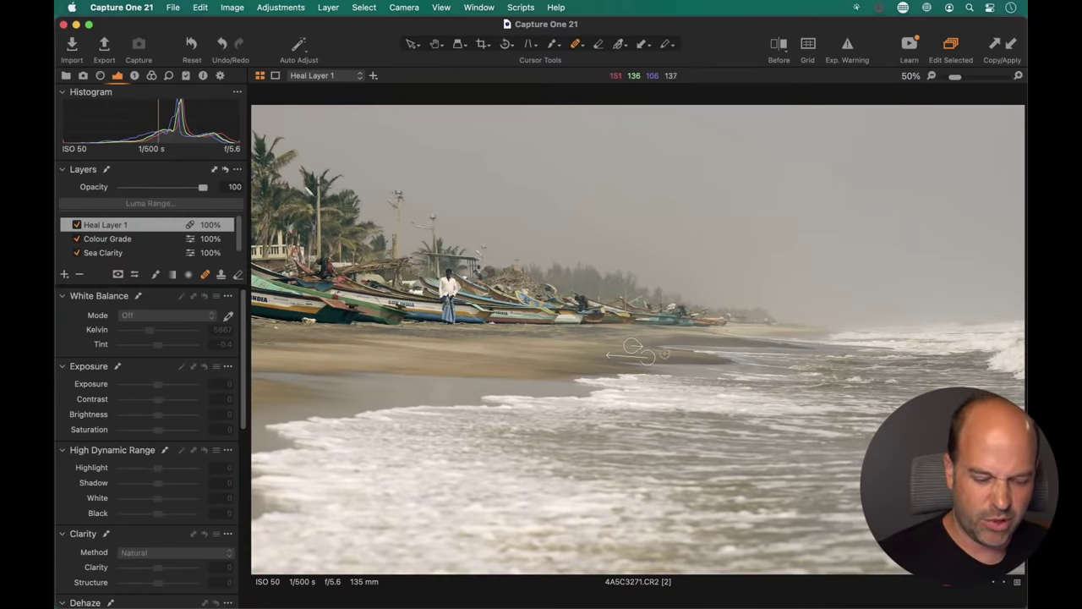
- Crop the beach photo to trim slightly off its bottom edge
{"action": "key", "text": "c"}
{"action": "left_click_drag", "start_coordinate": [705, 547], "coordinate": [686, 530]}
{"action": "key", "text": "h"}
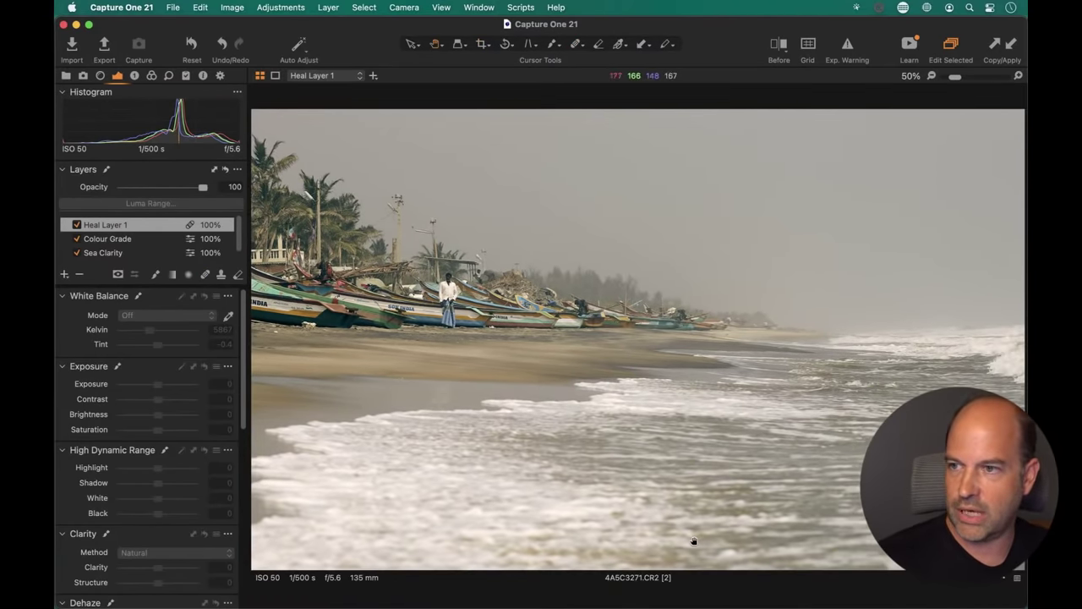
- Compare the edit with the original in a Before/After split, then inspect the distant beach at 100%
{"action": "left_click", "coordinate": [779, 43]}
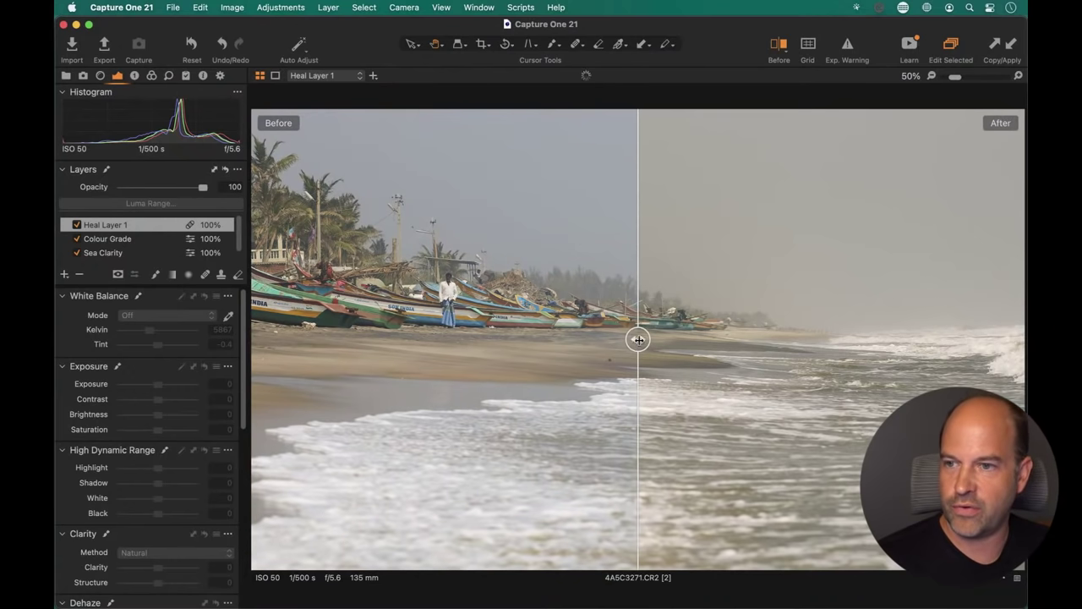
{"action": "left_click_drag", "start_coordinate": [637, 339], "coordinate": [1020, 339]}
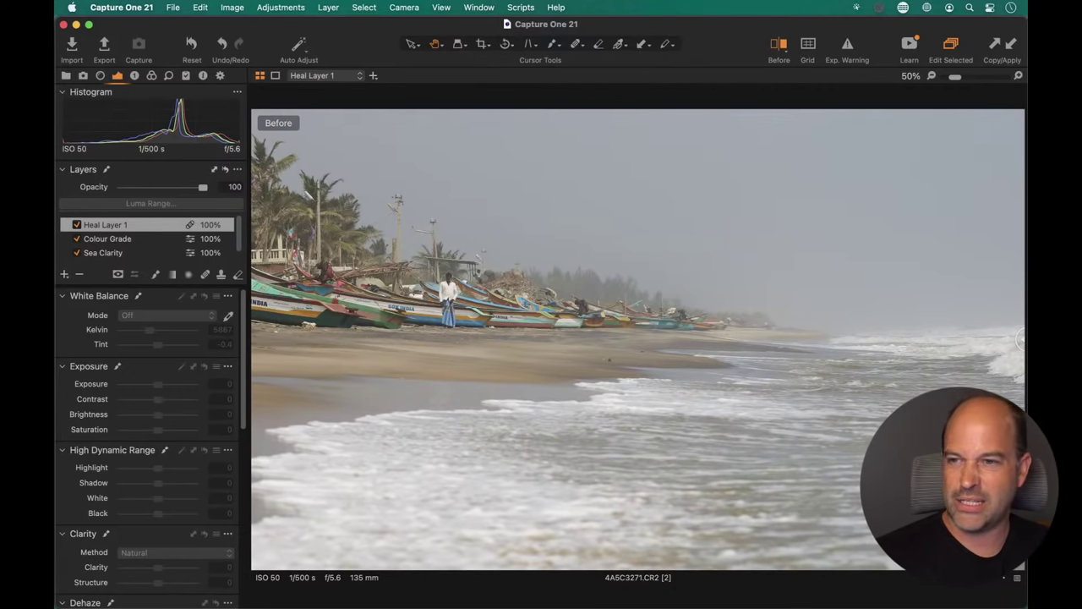
{"action": "left_click_drag", "start_coordinate": [1020, 339], "coordinate": [305, 365]}
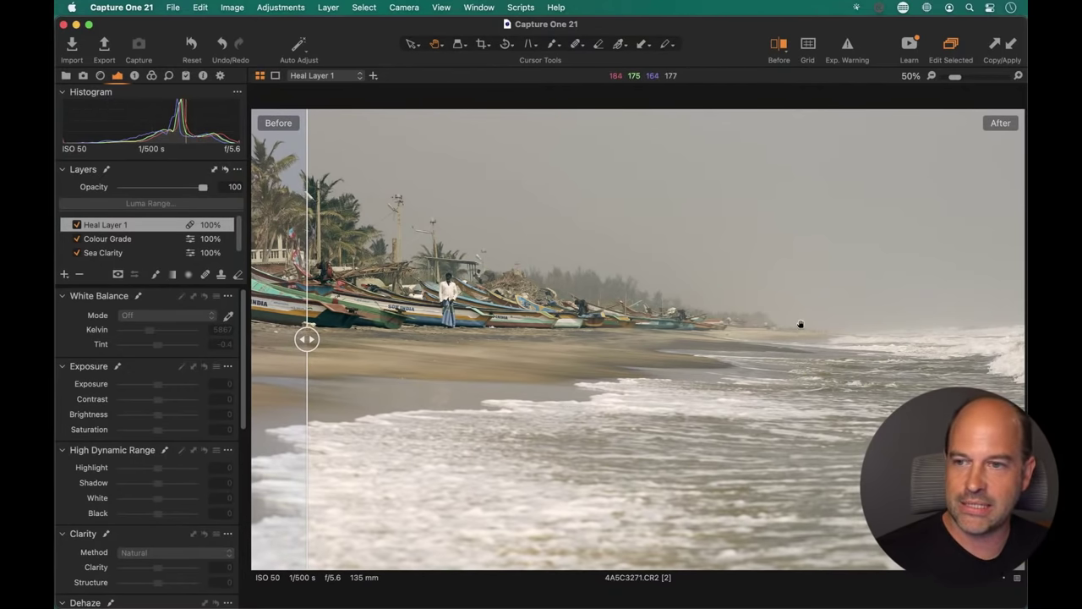
{"action": "left_click", "coordinate": [788, 51]}
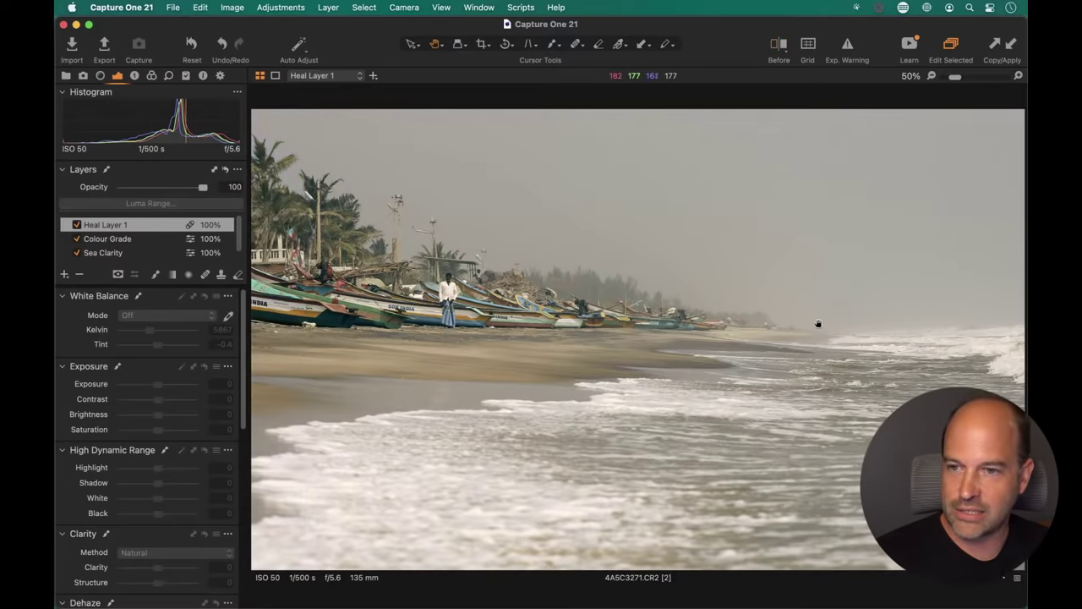
{"action": "left_click_drag", "start_coordinate": [818, 324], "coordinate": [809, 364]}
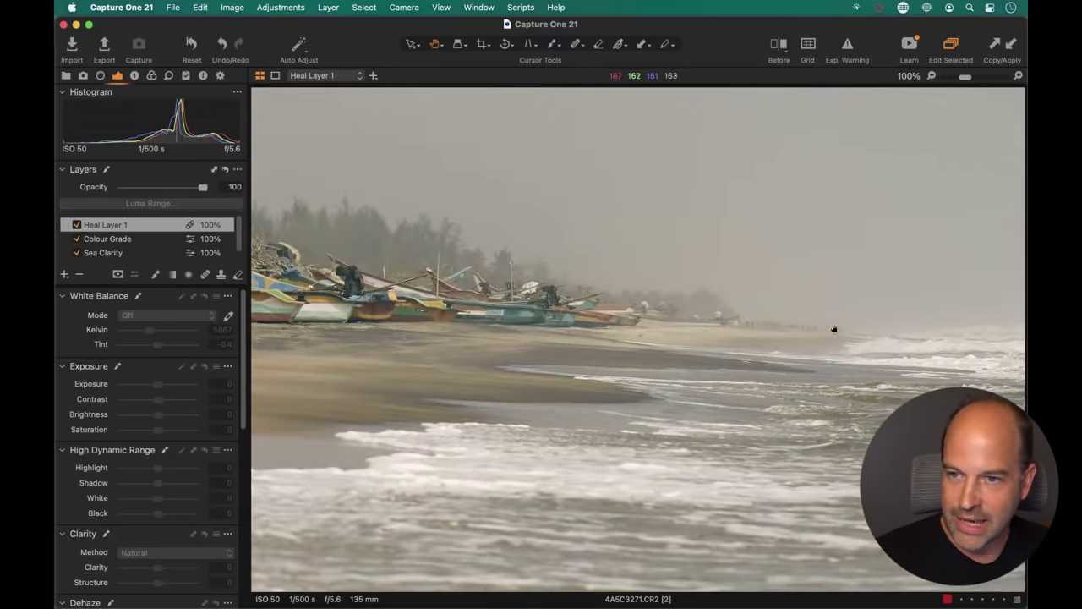
{"action": "scroll", "coordinate": [799, 335], "scroll_direction": "up", "scroll_amount": 3}
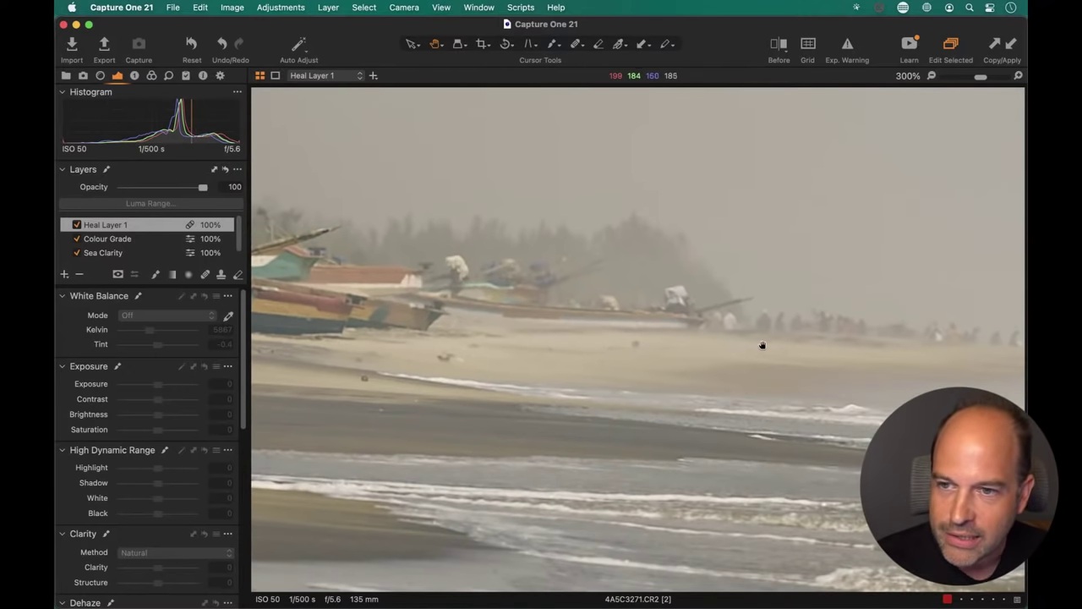
{"action": "key", "text": "super+0"}
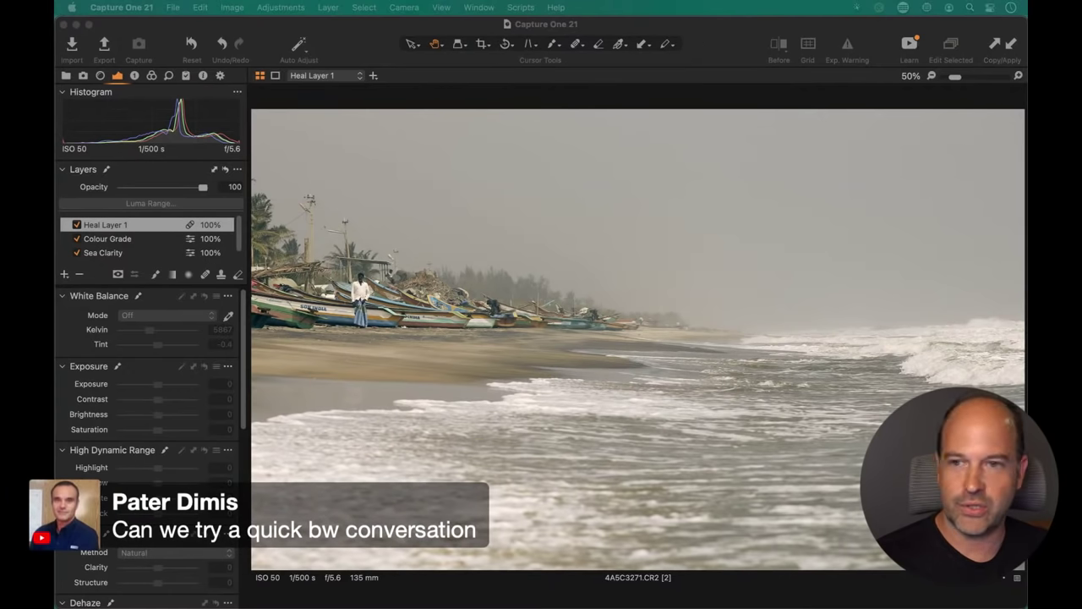
- Enable Black & White conversion for the beach photo
{"action": "left_click", "coordinate": [502, 96]}
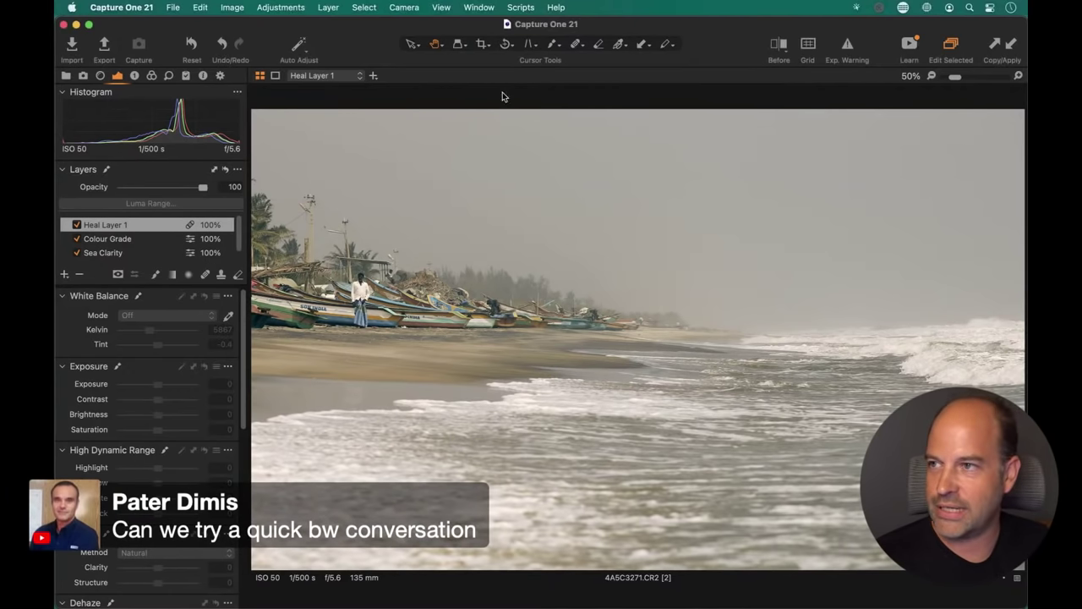
{"action": "left_click", "coordinate": [152, 76]}
{"action": "left_click", "coordinate": [61, 456]}
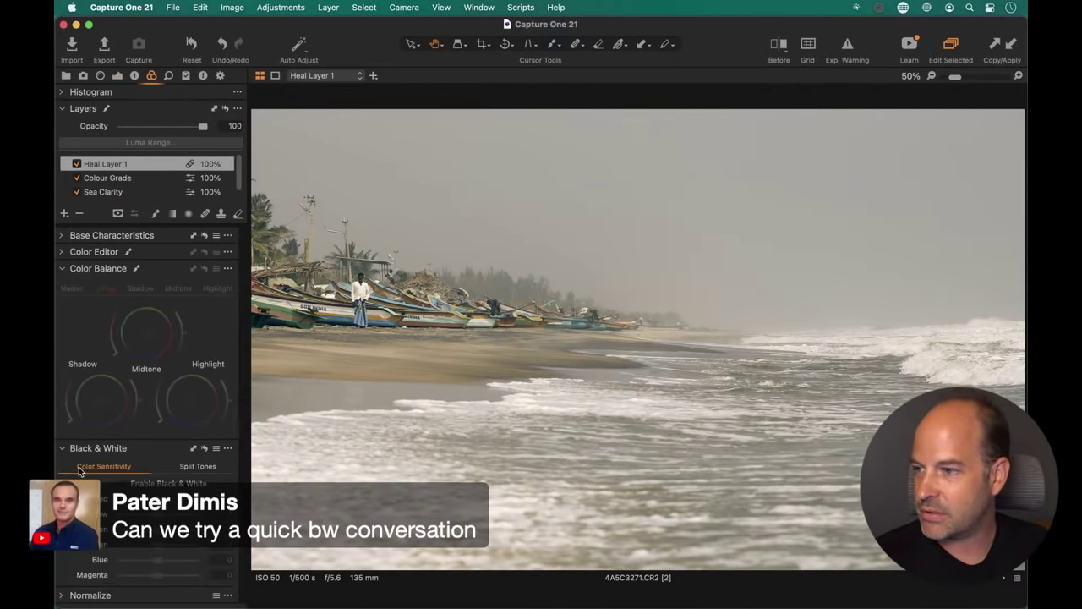
{"action": "left_click", "coordinate": [129, 486]}
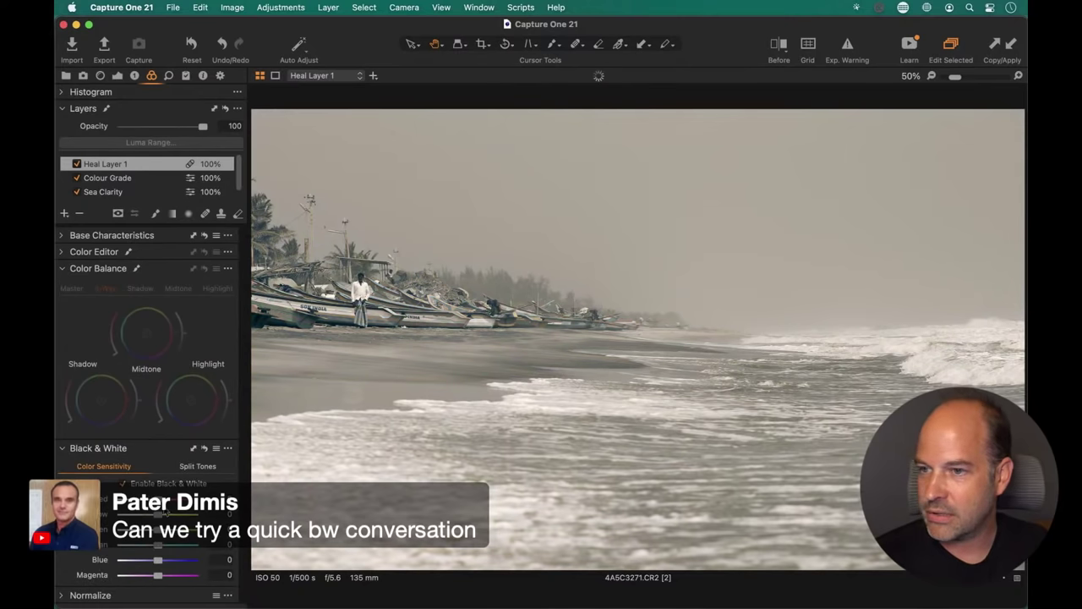
- Give the Background layer an S-shaped Luma curve with darker shadows and lifted highlights, then show the Browser
{"action": "left_click", "coordinate": [118, 76]}
{"action": "scroll", "coordinate": [158, 483], "scroll_direction": "down", "scroll_amount": 10}
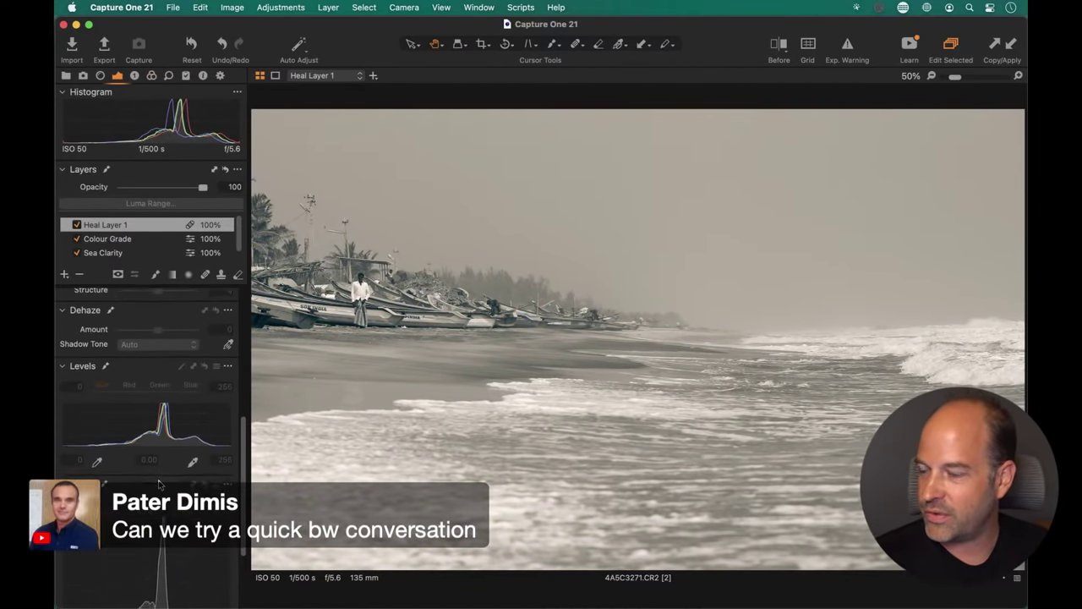
{"action": "left_click", "coordinate": [115, 253]}
{"action": "scroll", "coordinate": [125, 218], "scroll_direction": "down", "scroll_amount": 1}
{"action": "left_click", "coordinate": [125, 252]}
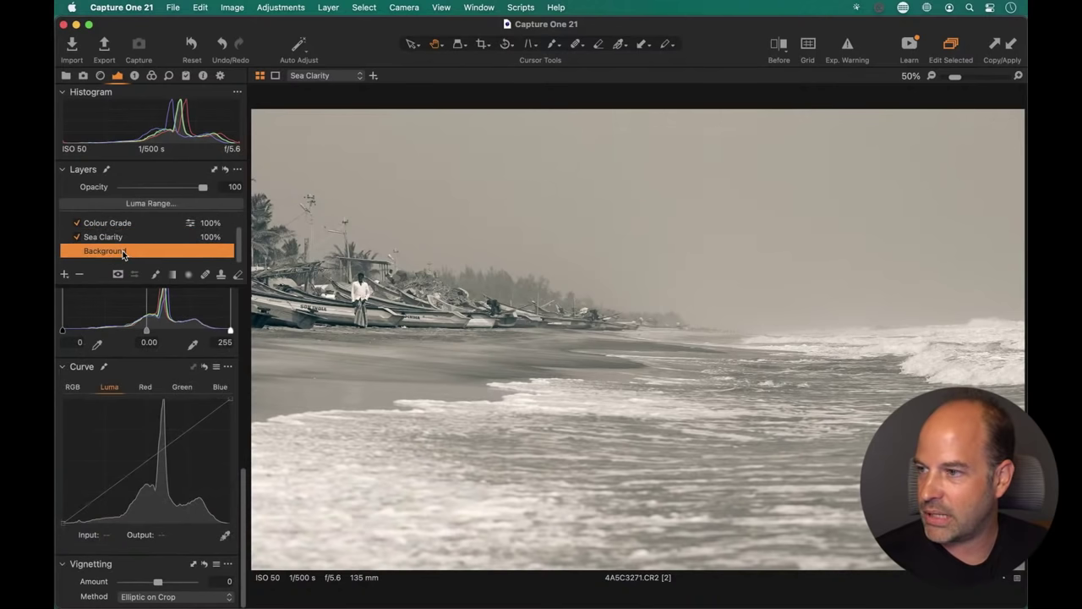
{"action": "left_click_drag", "start_coordinate": [95, 504], "coordinate": [92, 507]}
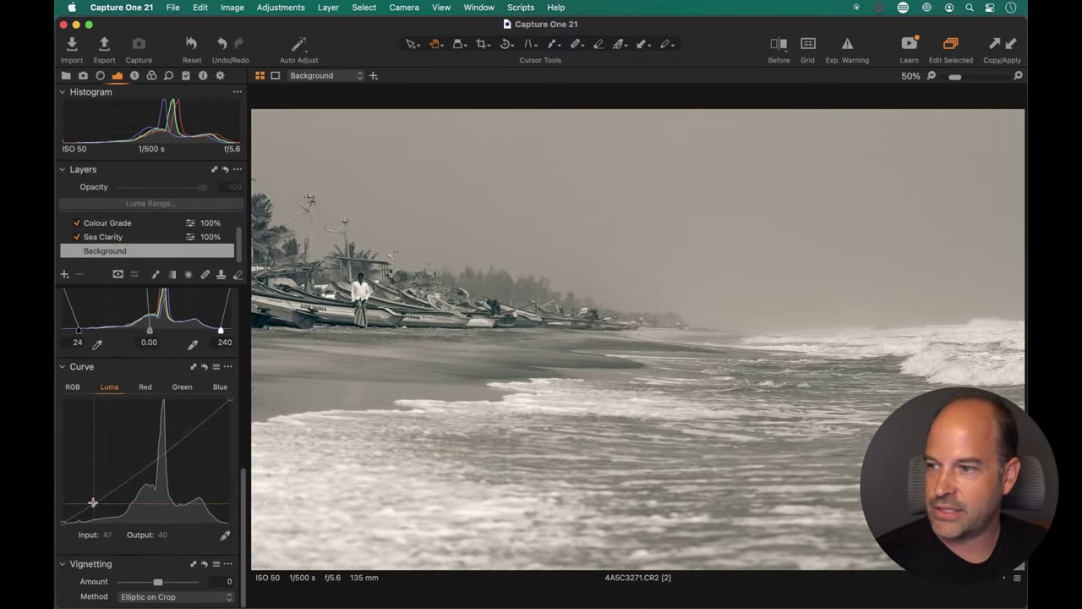
{"action": "left_click_drag", "start_coordinate": [192, 427], "coordinate": [197, 417]}
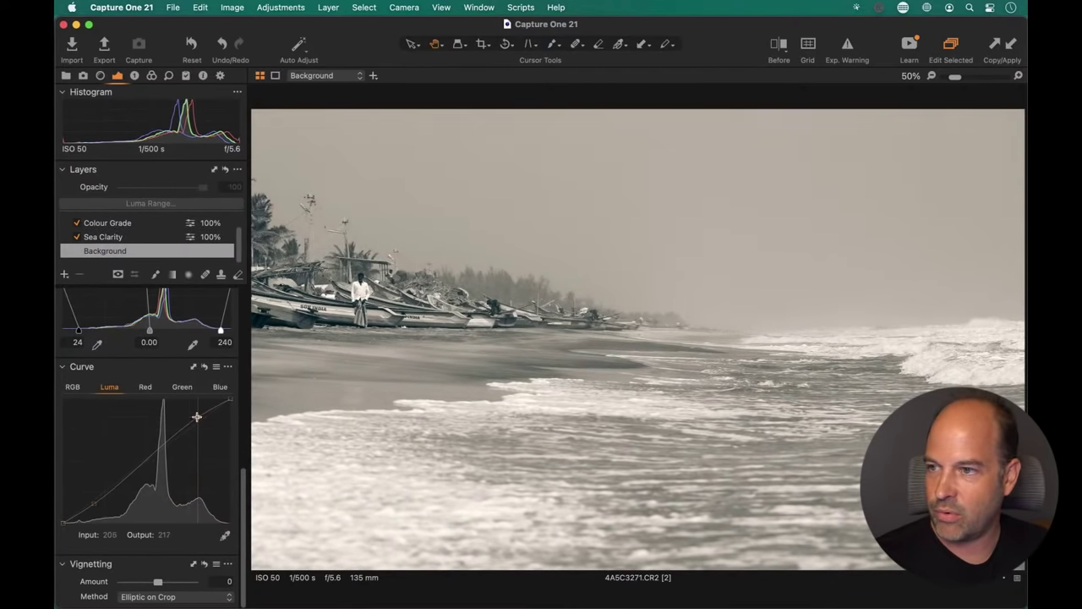
{"action": "left_click_drag", "start_coordinate": [91, 505], "coordinate": [91, 507]}
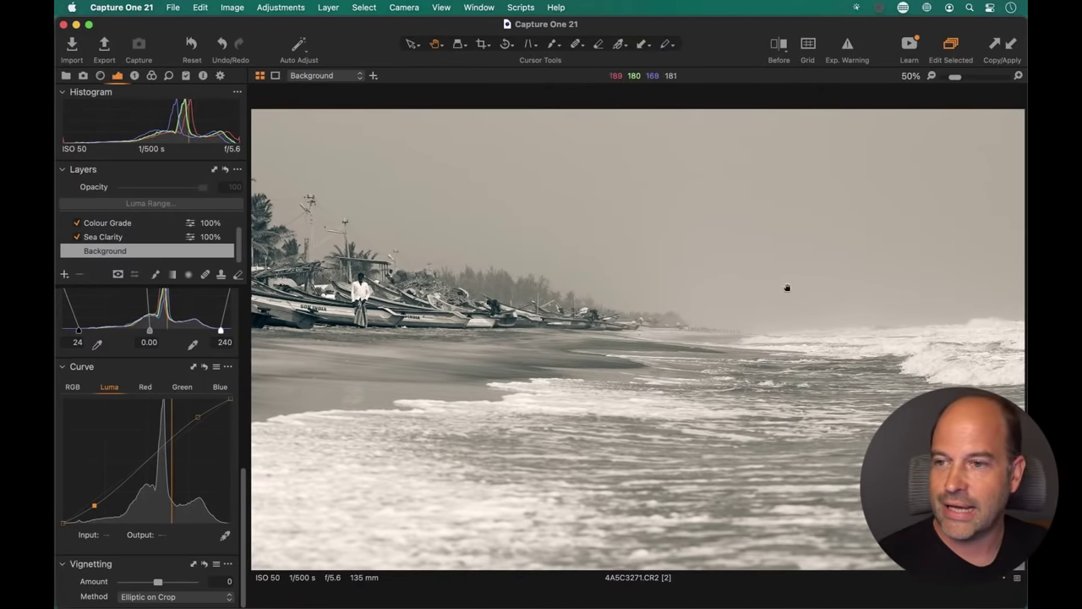
{"action": "key", "text": "super+alt+v"}
- Browse the street-portrait variants, open variant 1 of the three seated men, and zoom in to check detail
{"action": "scroll", "coordinate": [850, 406], "scroll_direction": "down", "scroll_amount": 2}
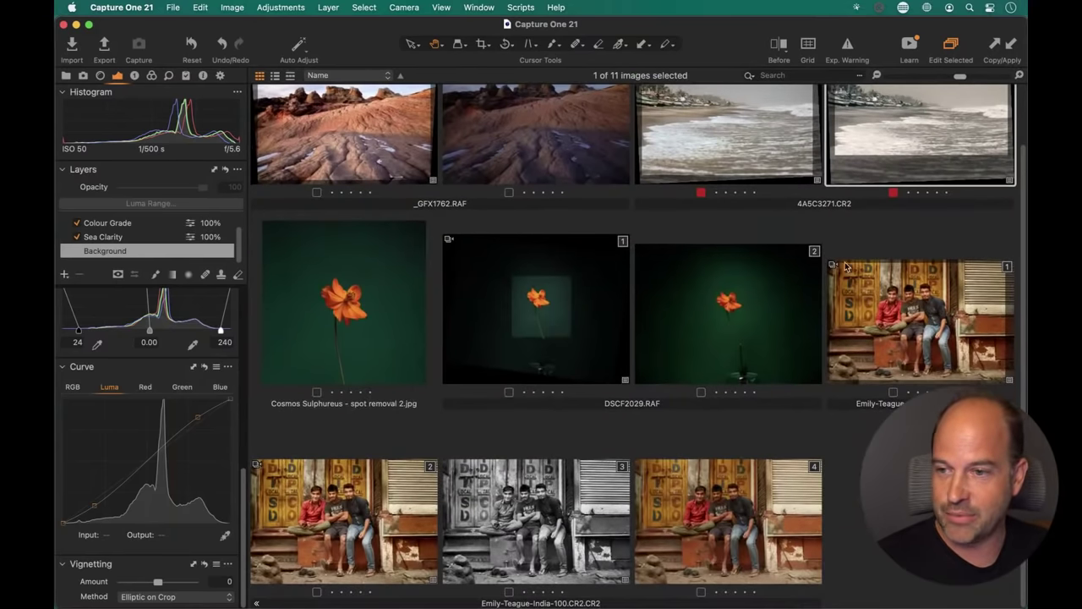
{"action": "left_click", "coordinate": [668, 520]}
{"action": "left_click", "coordinate": [377, 520]}
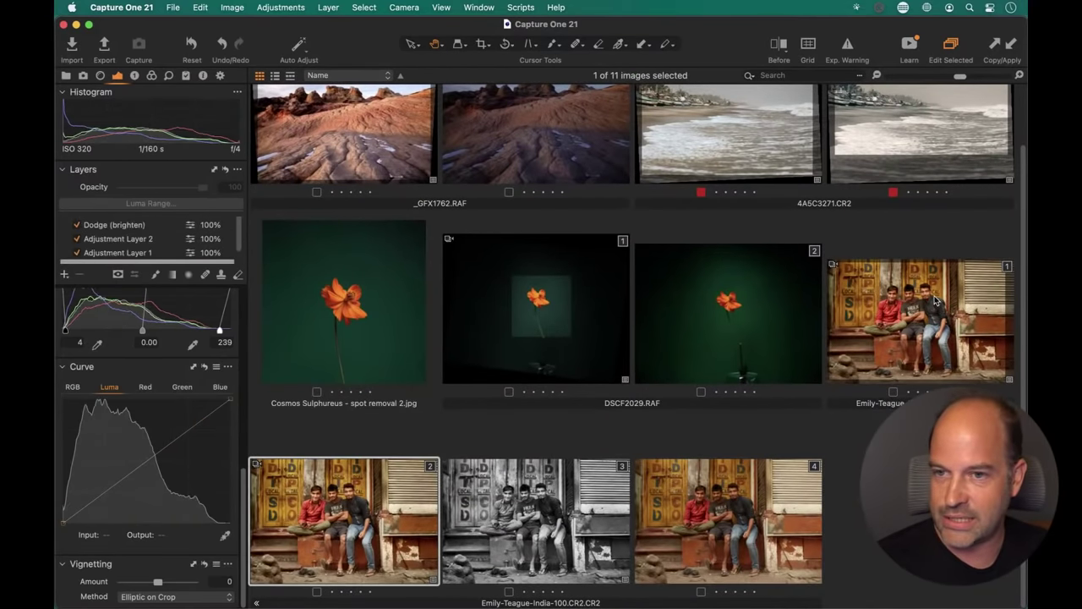
{"action": "left_click", "coordinate": [941, 351]}
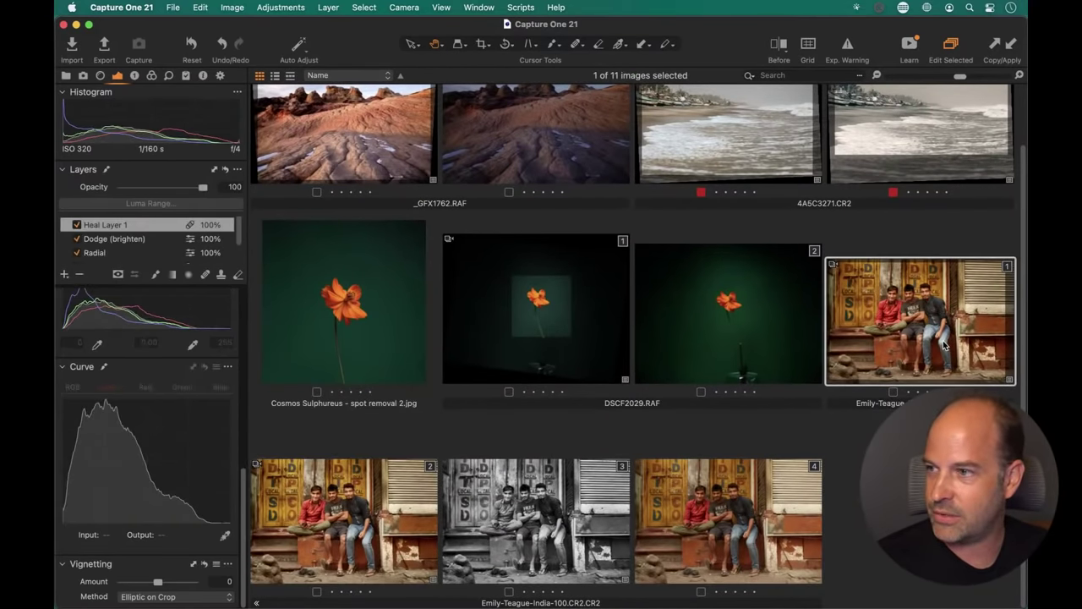
{"action": "left_click", "coordinate": [303, 510]}
{"action": "double_click", "coordinate": [958, 328]}
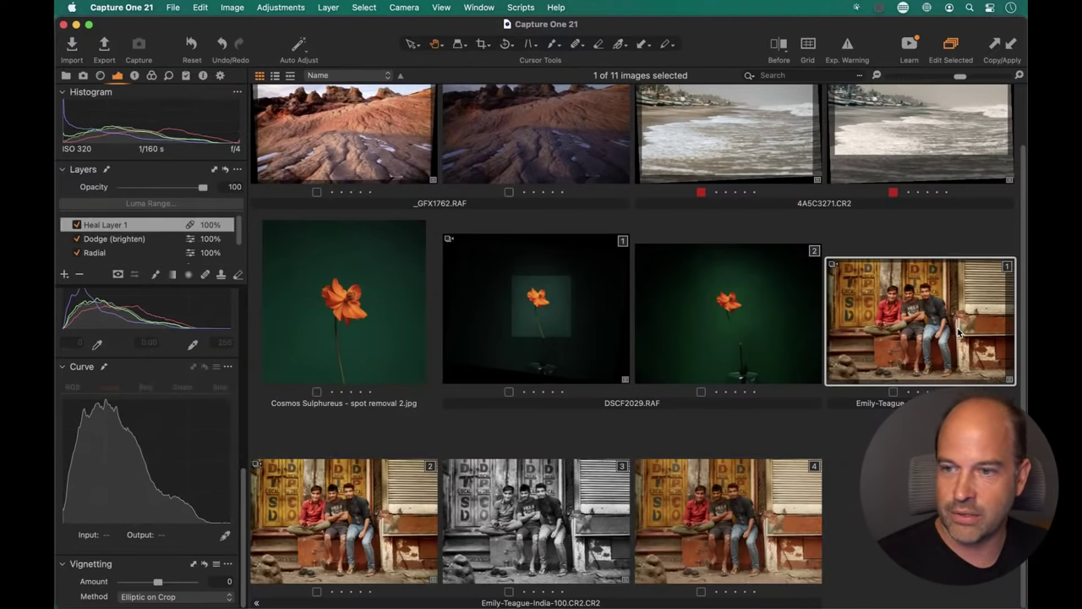
{"action": "left_click", "coordinate": [657, 341]}
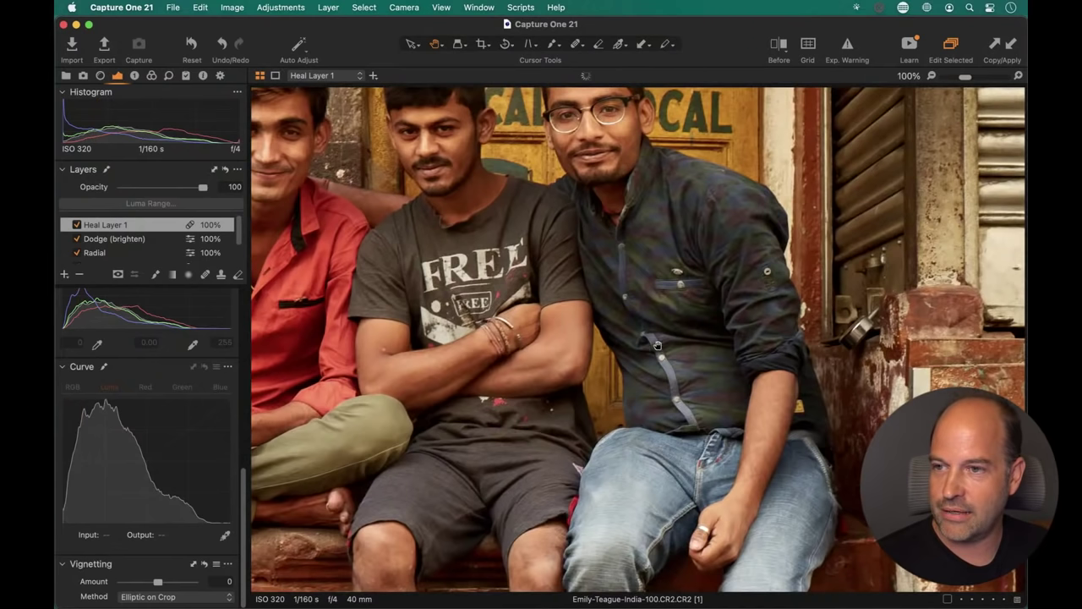
- Convert the portrait to black and white and add an S-shaped Luma curve on the Background layer
{"action": "left_click", "coordinate": [153, 76]}
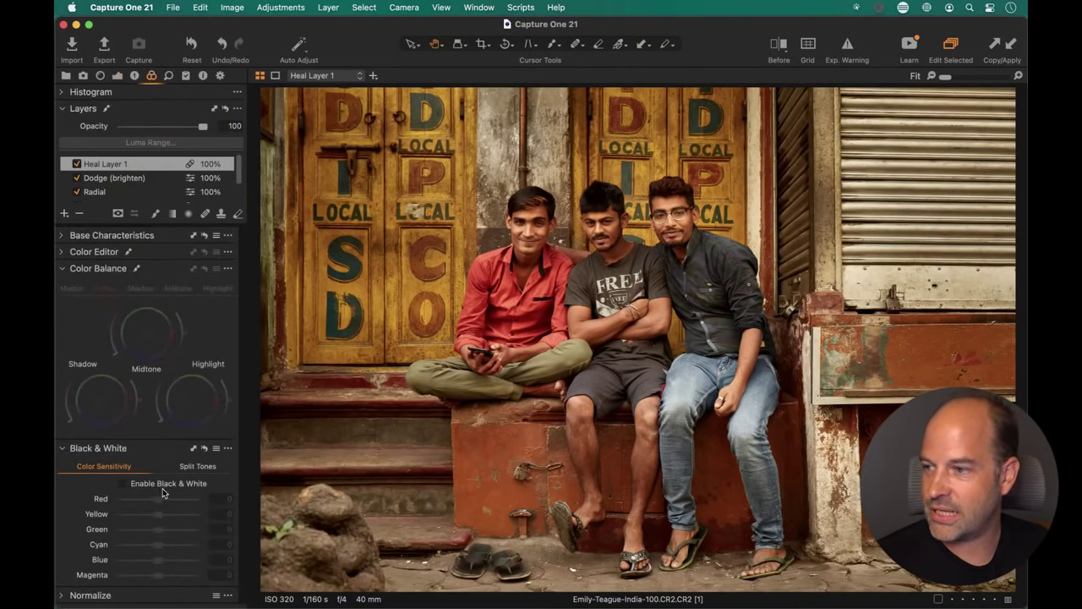
{"action": "left_click", "coordinate": [123, 483]}
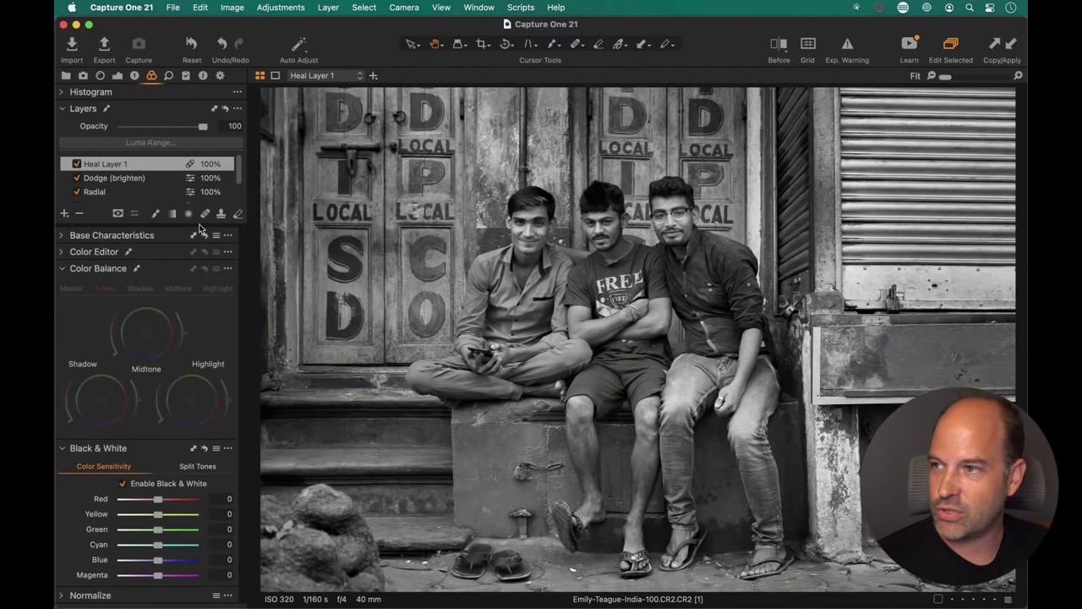
{"action": "left_click", "coordinate": [116, 76]}
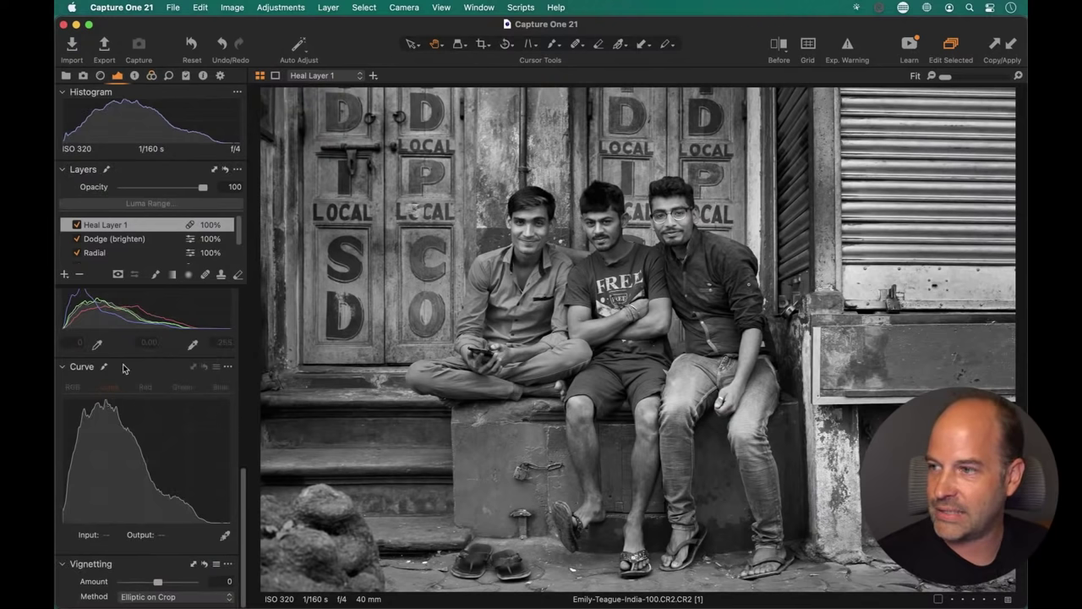
{"action": "scroll", "coordinate": [128, 230], "scroll_direction": "down", "scroll_amount": 2}
{"action": "left_click", "coordinate": [119, 251]}
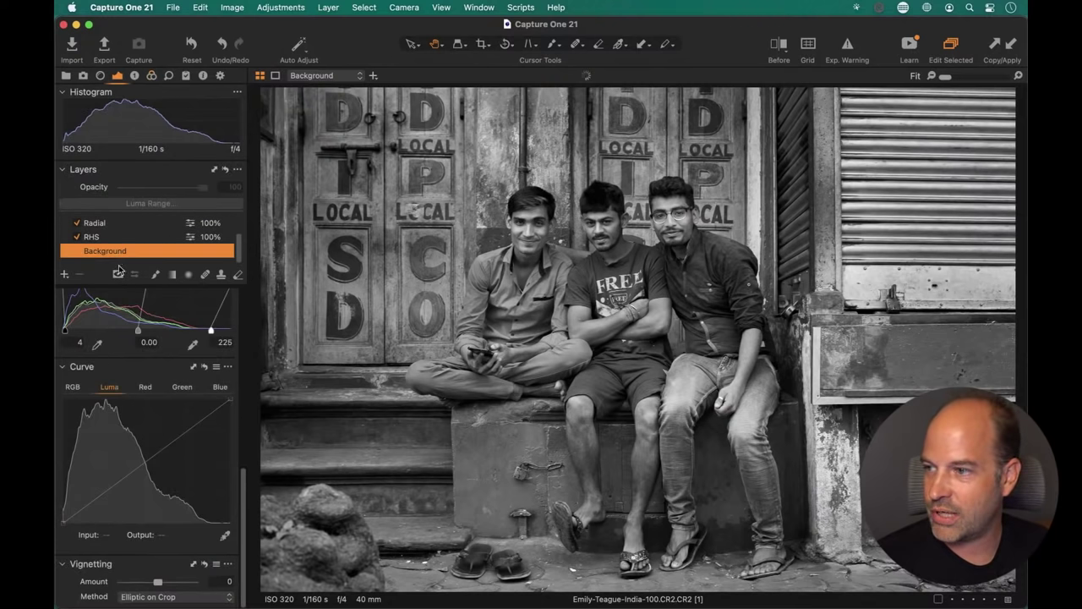
{"action": "left_click", "coordinate": [87, 509]}
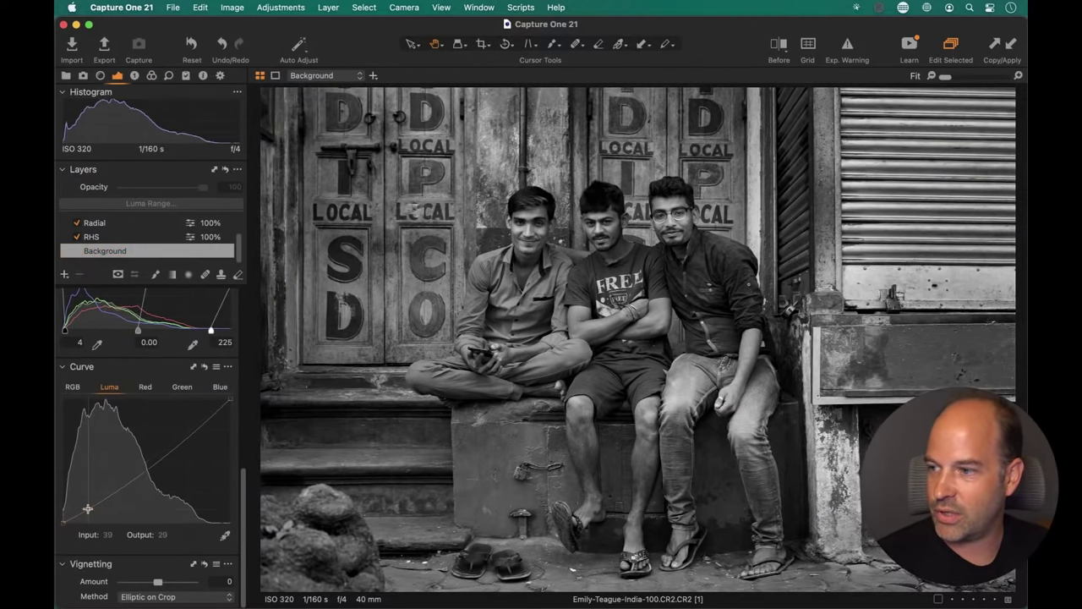
{"action": "left_click", "coordinate": [194, 417]}
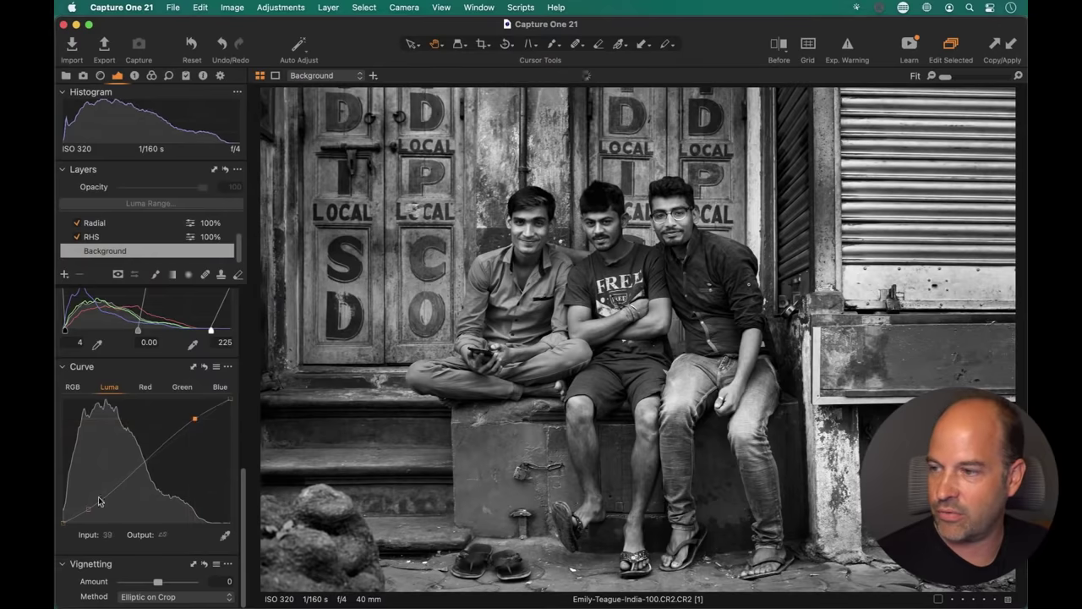
{"action": "left_click_drag", "start_coordinate": [88, 507], "coordinate": [88, 508]}
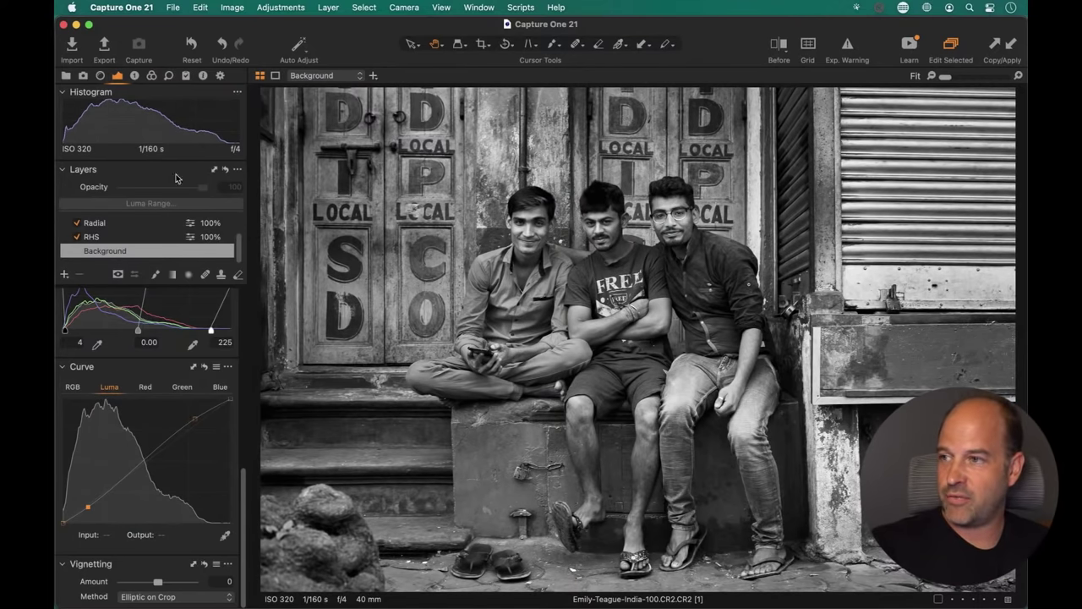
- Set the Black & White Red sensitivity to 20, then show the Browser grid
{"action": "left_click", "coordinate": [153, 77]}
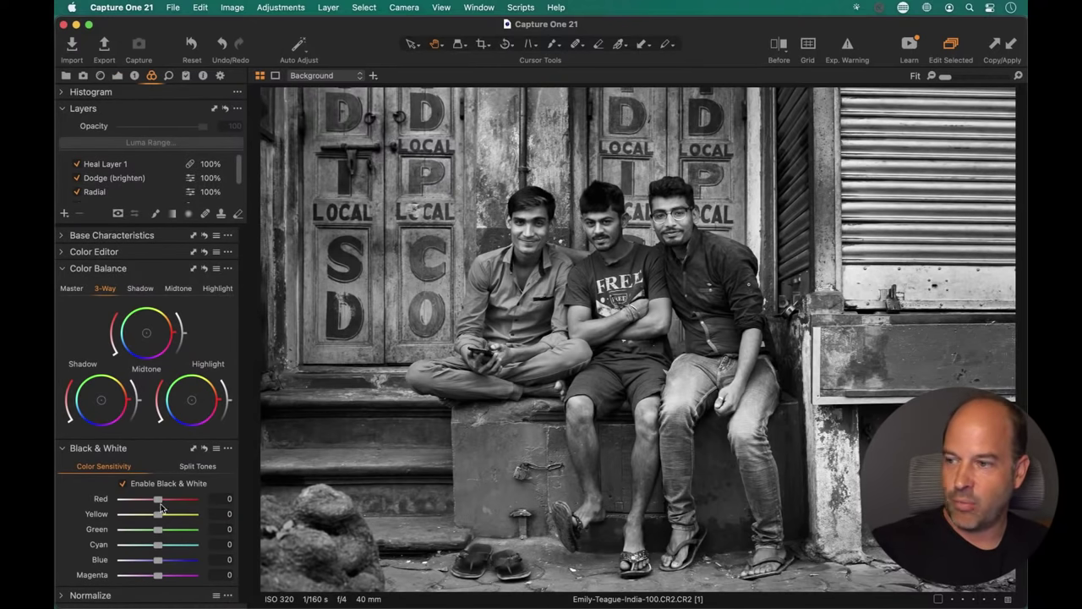
{"action": "left_click_drag", "start_coordinate": [160, 502], "coordinate": [167, 504]}
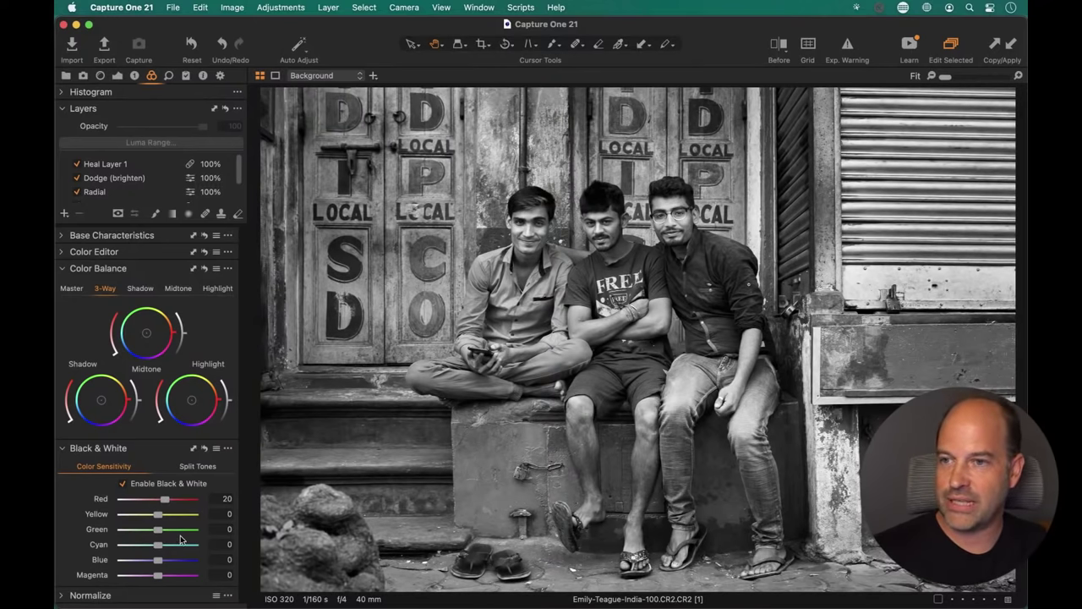
{"action": "left_click", "coordinate": [116, 75]}
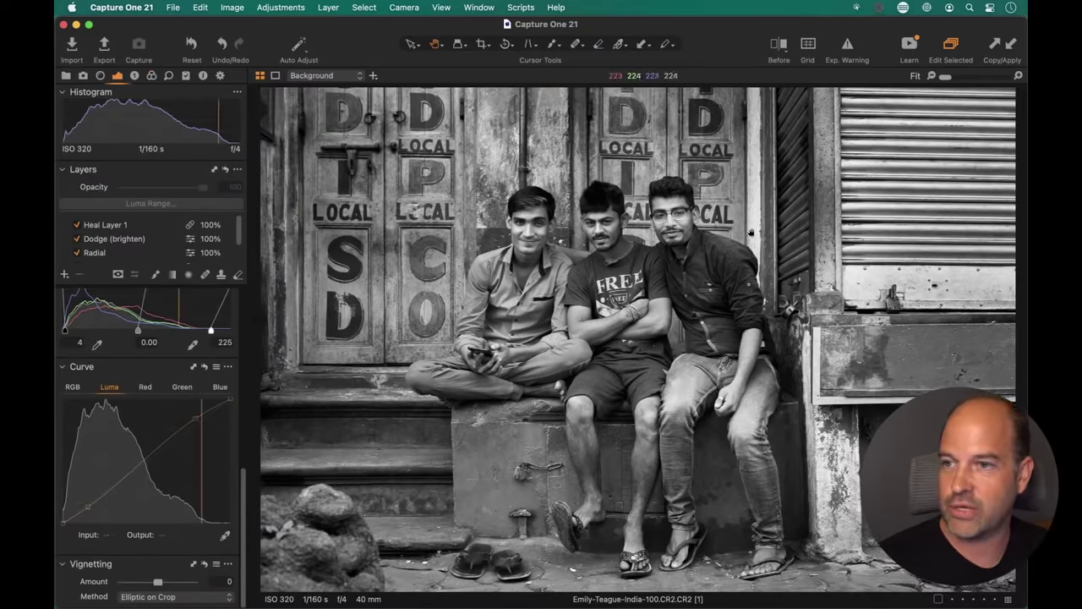
{"action": "key", "text": "super+alt+v"}
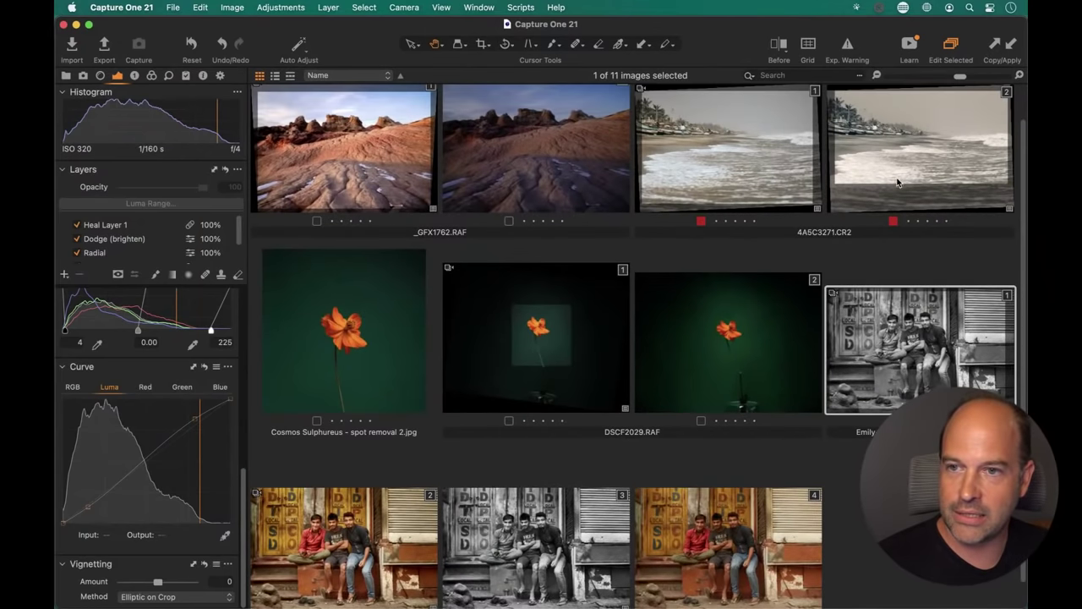
- Add beach variant 2 to the selection with the portrait and view both together before returning to the grid
{"action": "left_click", "coordinate": [898, 182], "text": "super"}
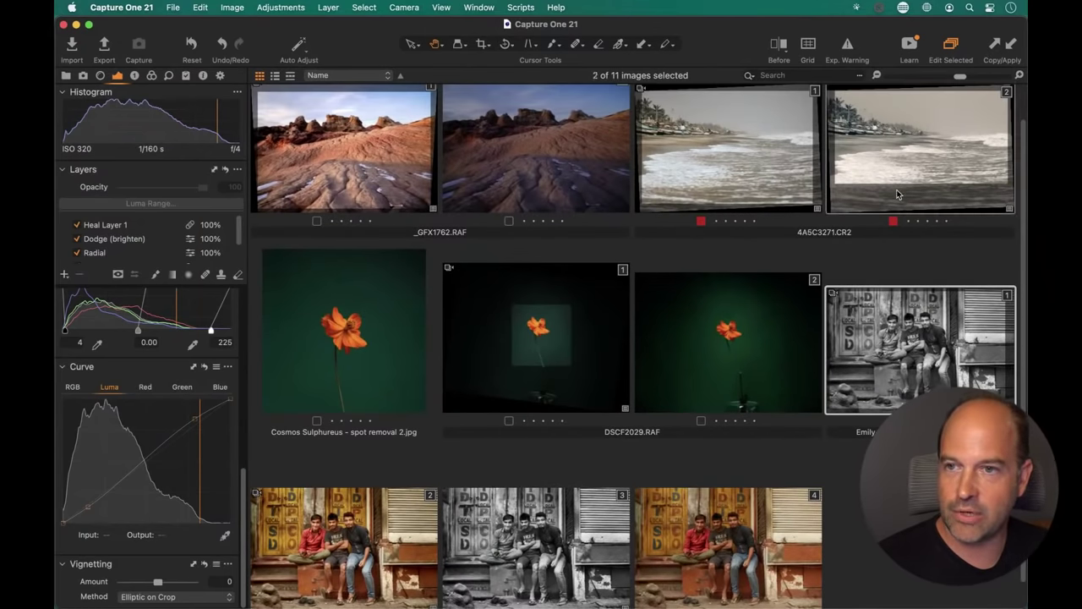
{"action": "key", "text": "super+alt+v"}
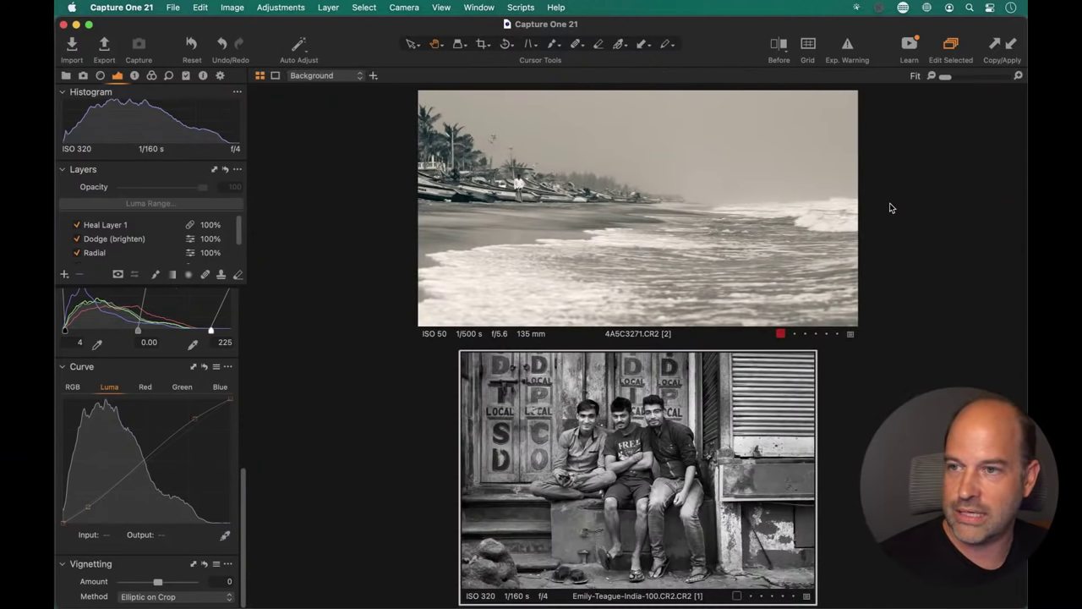
{"action": "key", "text": "super+alt+v"}
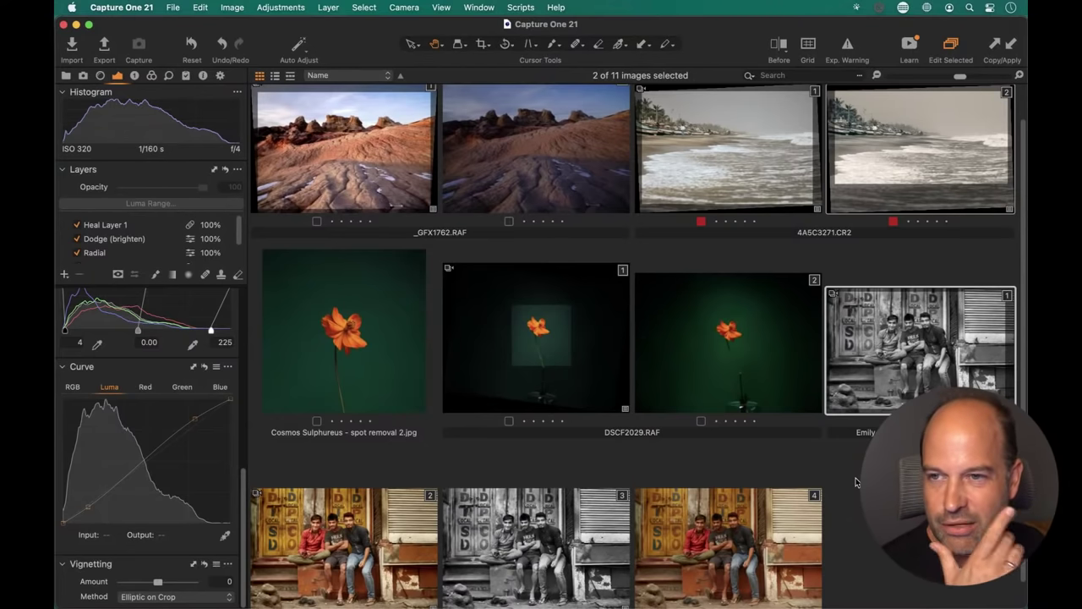
- Select only the beach photo's first variant in the grid
{"action": "left_click", "coordinate": [756, 170]}
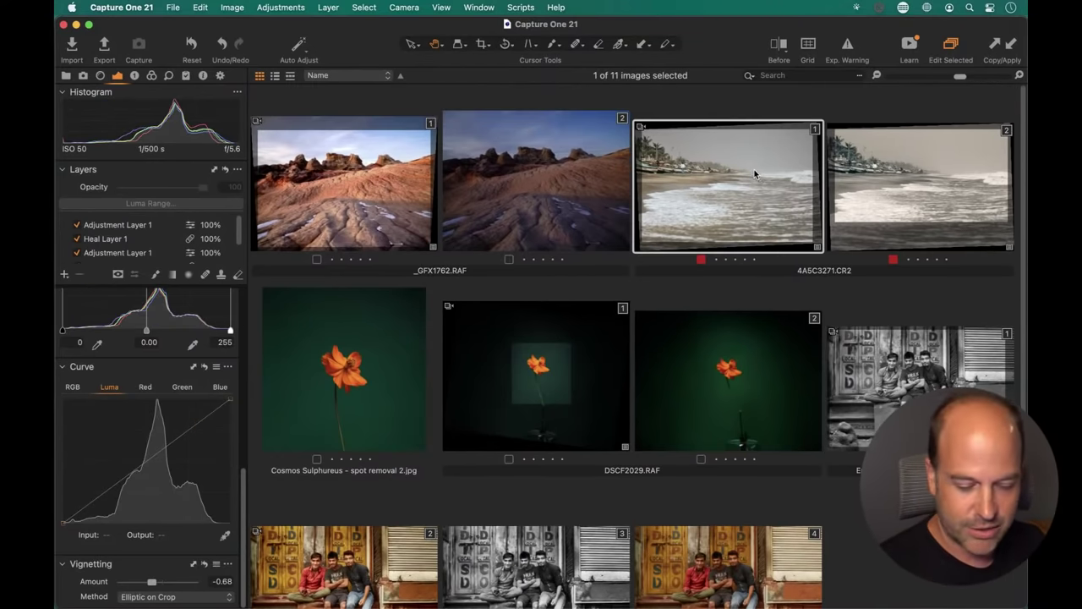
- Open beach variant 1 (4A5C3271.CR2) full size and select its Adjustment Layer 1
{"action": "double_click", "coordinate": [753, 172]}
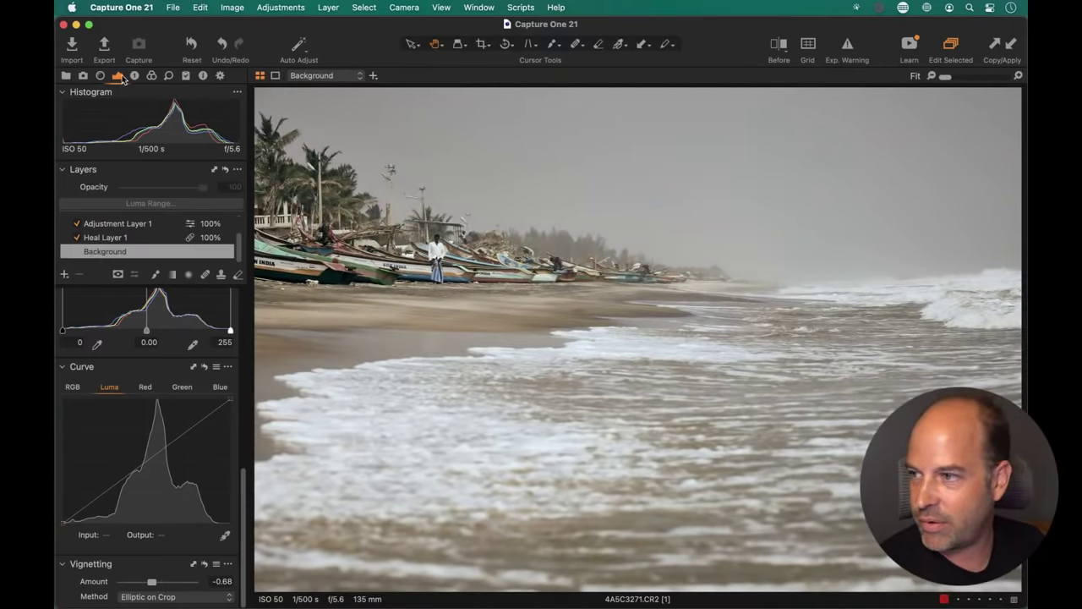
{"action": "scroll", "coordinate": [165, 414], "scroll_direction": "up", "scroll_amount": 10}
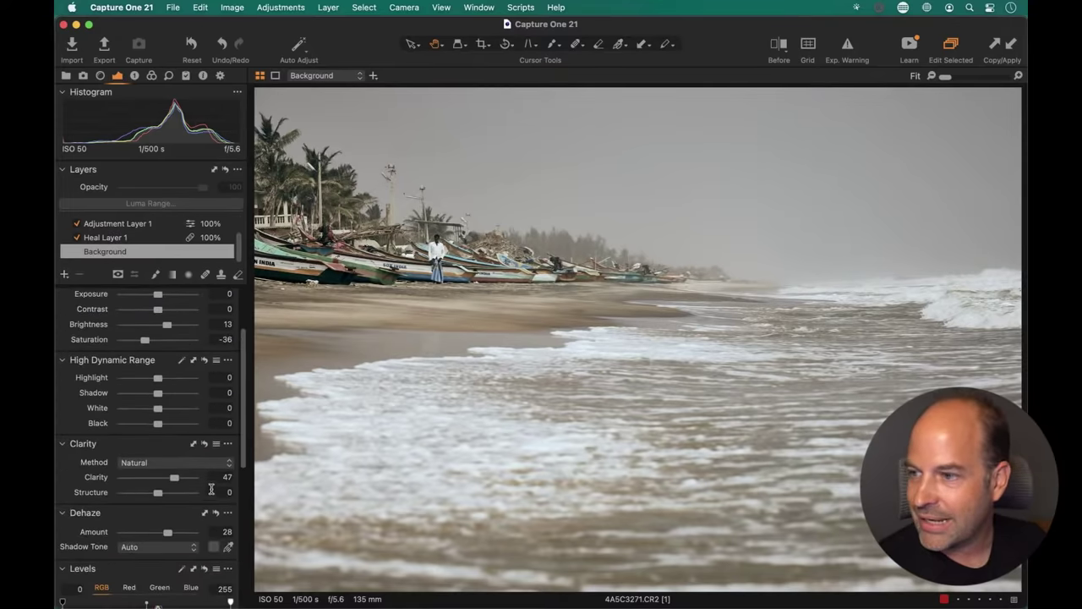
{"action": "key", "text": "super+alt+n"}
{"action": "key", "text": "super+alt+n"}
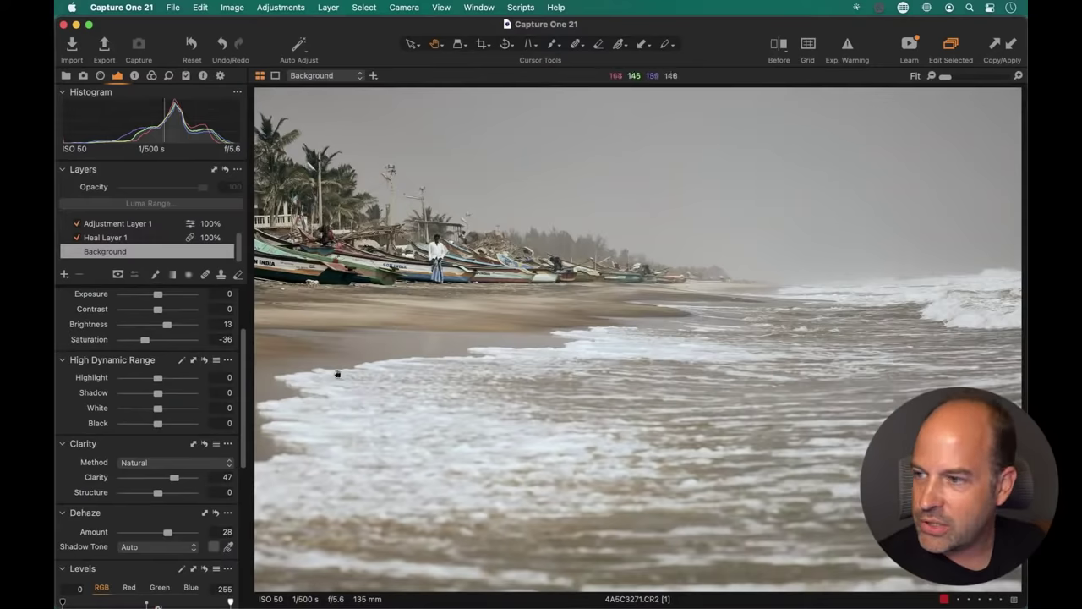
{"action": "scroll", "coordinate": [156, 468], "scroll_direction": "up", "scroll_amount": 3}
{"action": "left_click", "coordinate": [132, 238]}
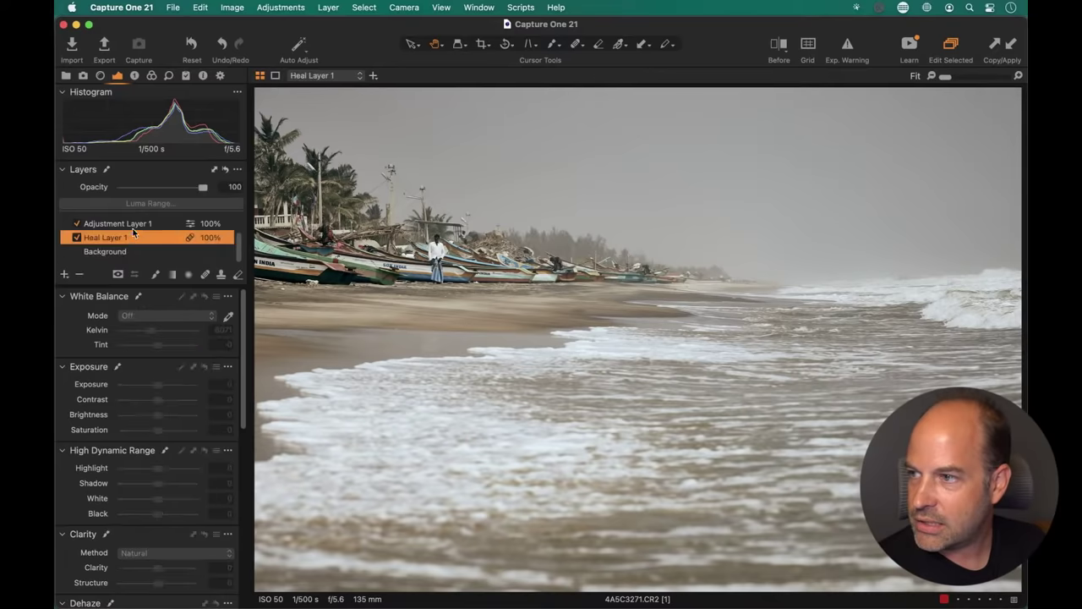
{"action": "left_click", "coordinate": [141, 224]}
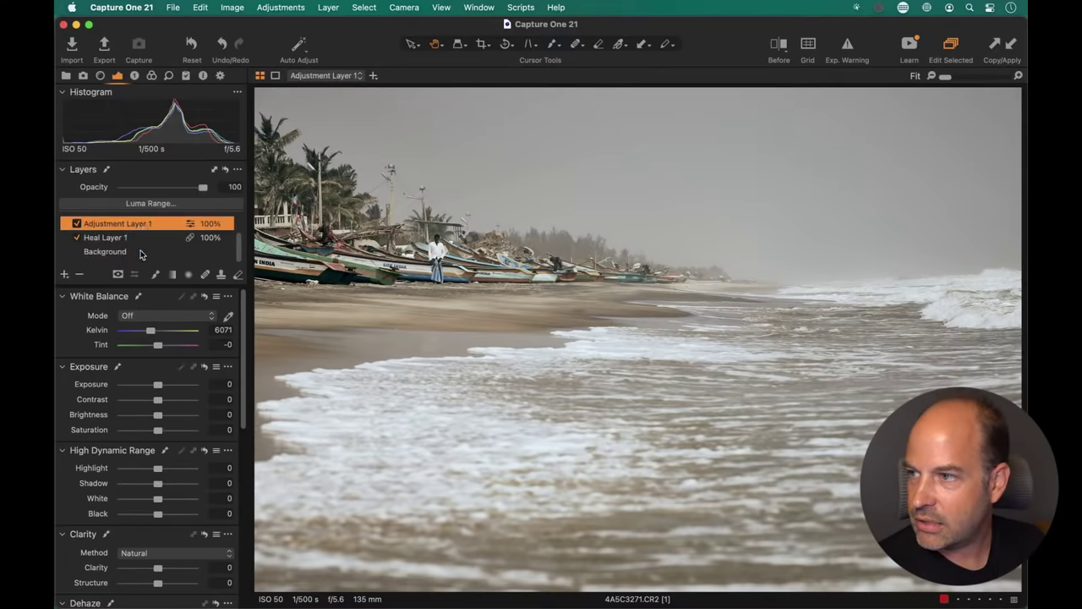
{"action": "key", "text": "alt+super+v"}
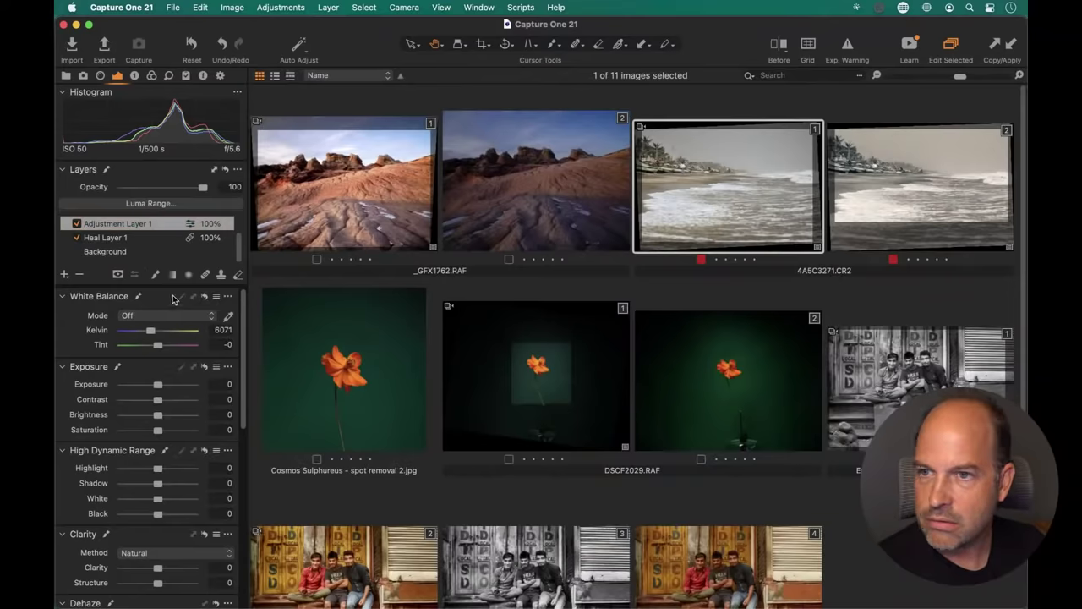
{"action": "key", "text": "alt+super+v"}
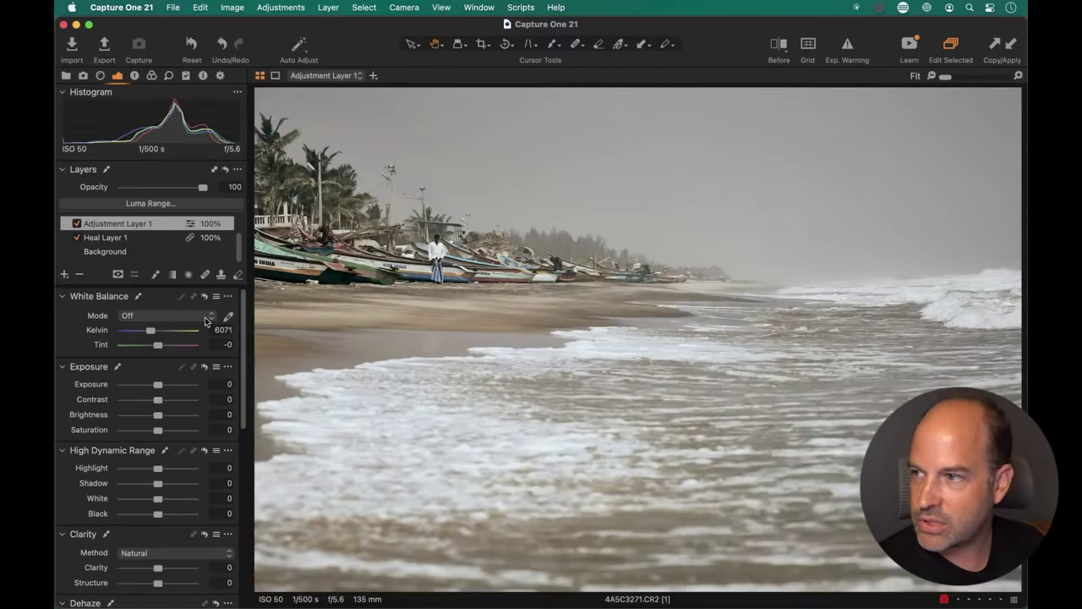
{"action": "scroll", "coordinate": [173, 419], "scroll_direction": "down", "scroll_amount": 3}
{"action": "scroll", "coordinate": [160, 381], "scroll_direction": "up", "scroll_amount": 3}
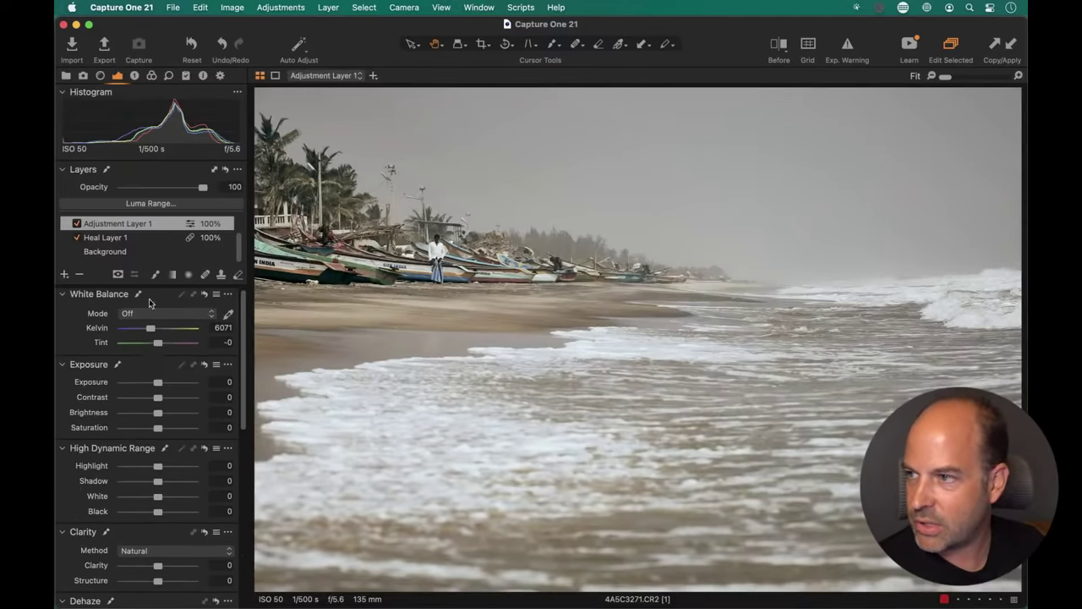
- Preview Adjustment Layer 1's mask, reset Background Clarity to 0, and raise the layer's Clarity
{"action": "key", "text": "m"}
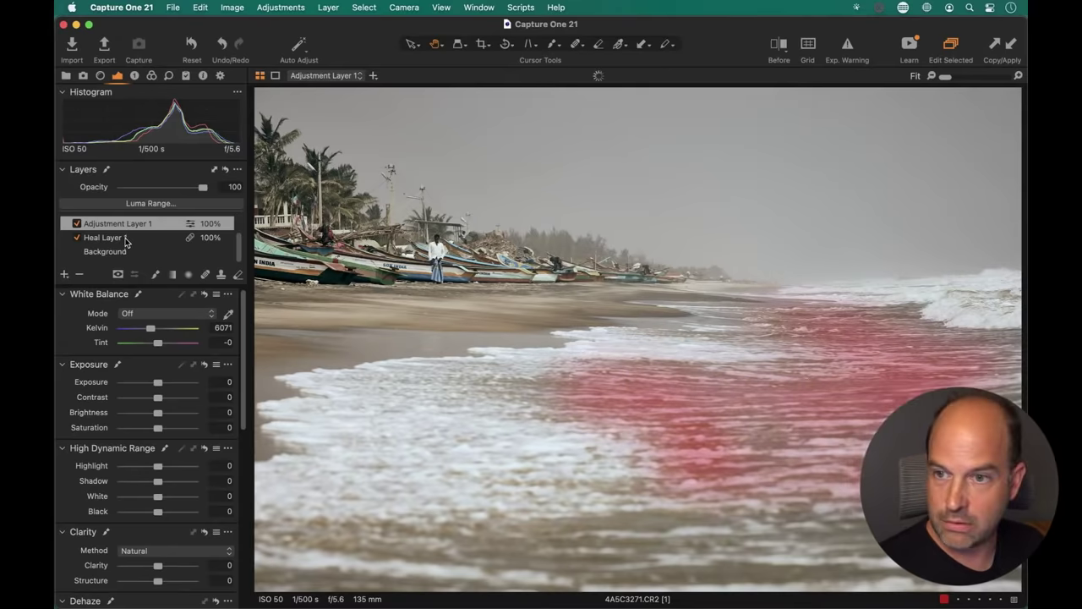
{"action": "key", "text": "m"}
{"action": "scroll", "coordinate": [150, 499], "scroll_direction": "down", "scroll_amount": 2}
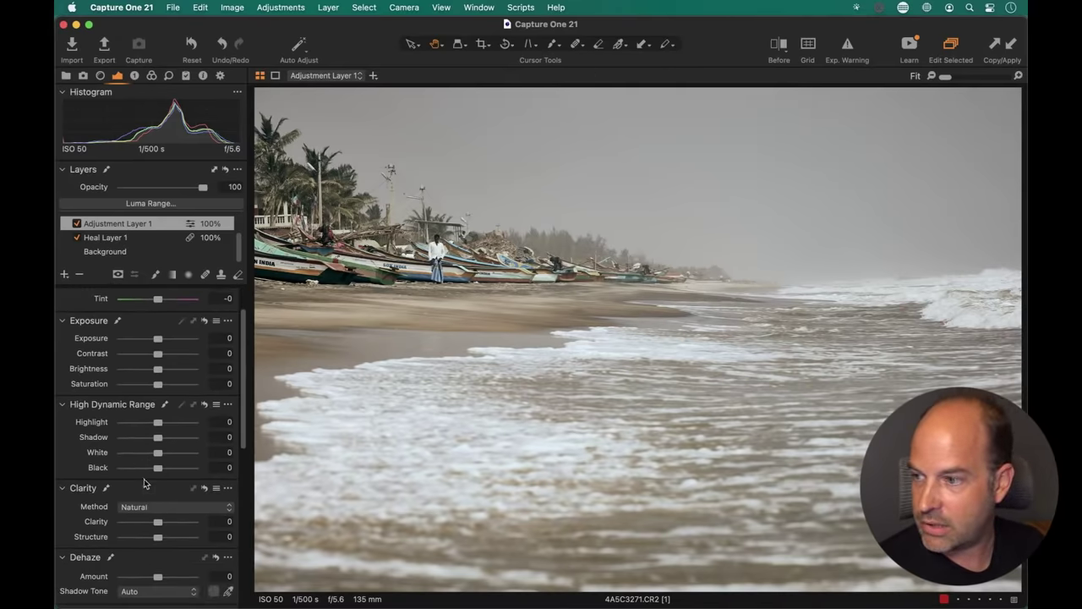
{"action": "left_click", "coordinate": [145, 254]}
{"action": "double_click", "coordinate": [174, 521]}
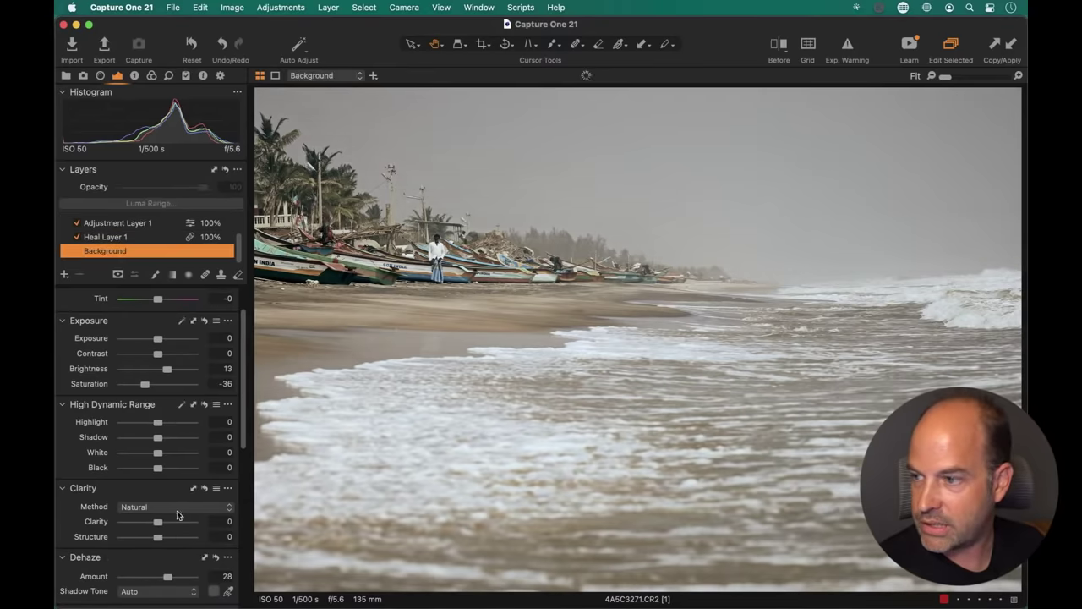
{"action": "left_click", "coordinate": [137, 222]}
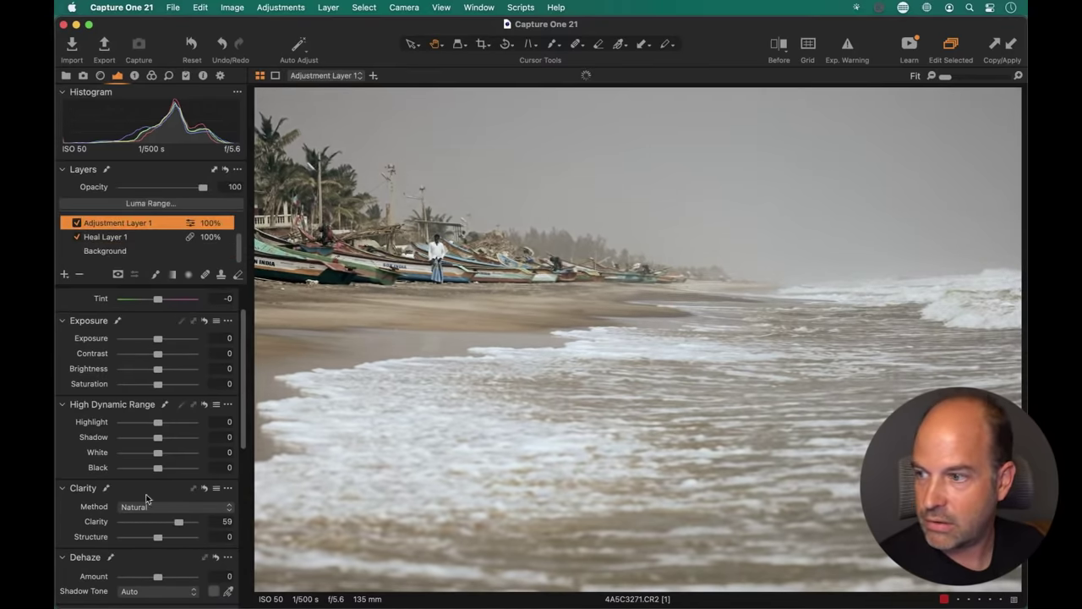
{"action": "left_click_drag", "start_coordinate": [181, 527], "coordinate": [187, 528]}
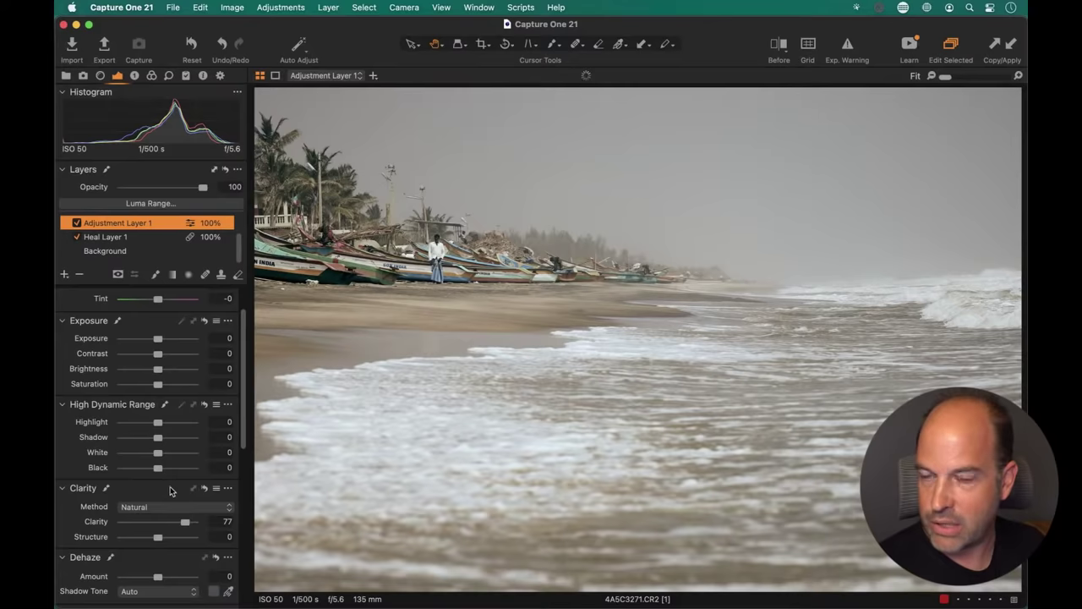
- Settle Adjustment Layer 1's Clarity at about 71, keep Background Clarity at 0, and show the grid
{"action": "scroll", "coordinate": [197, 397], "scroll_direction": "up", "scroll_amount": 2}
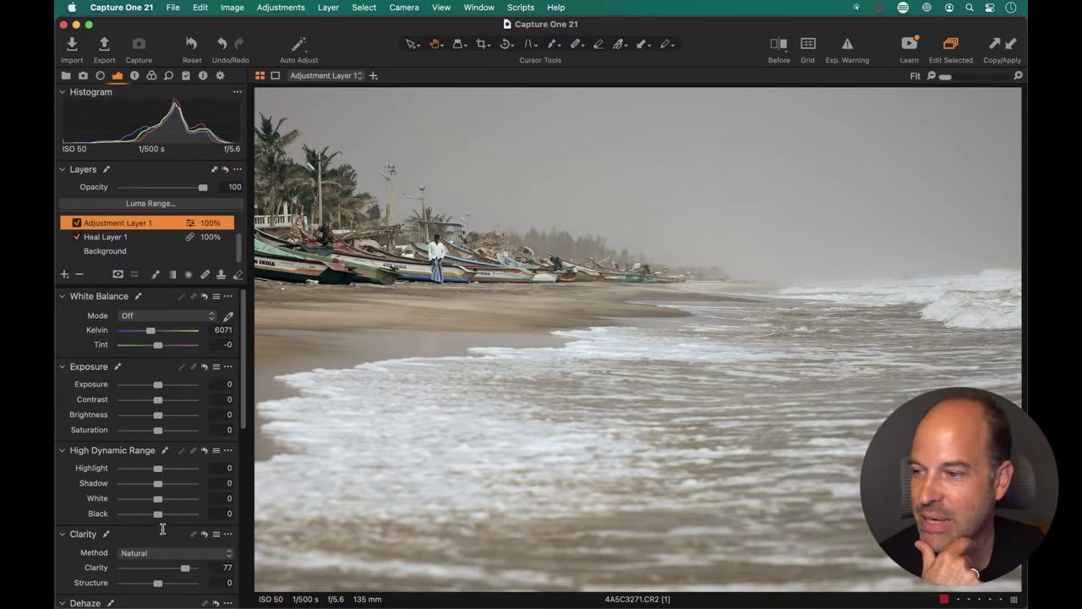
{"action": "scroll", "coordinate": [163, 529], "scroll_direction": "down", "scroll_amount": 3}
{"action": "left_click_drag", "start_coordinate": [184, 499], "coordinate": [245, 505]}
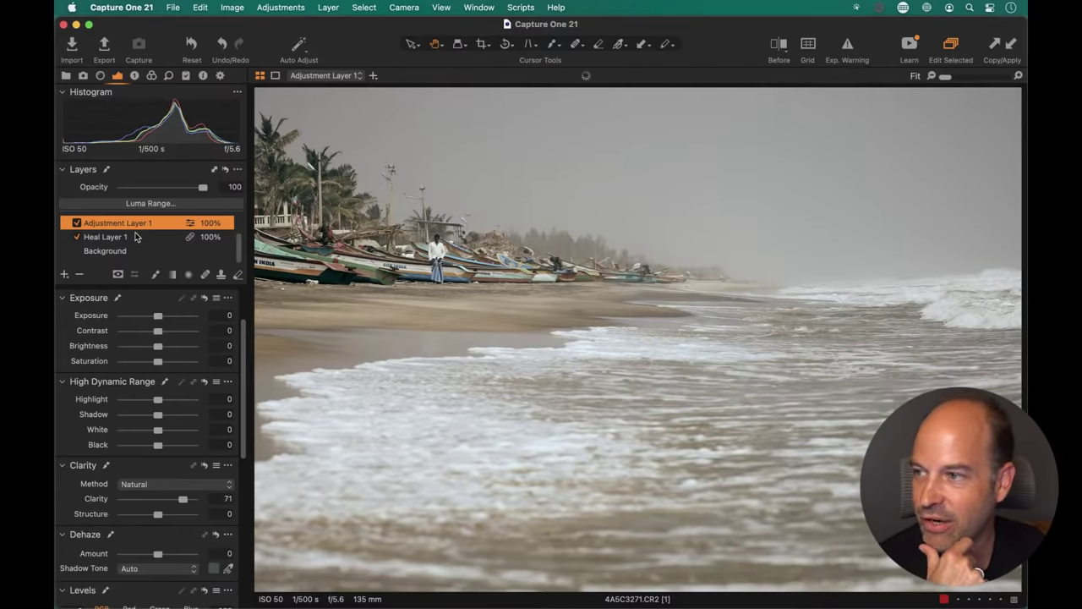
{"action": "left_click", "coordinate": [188, 250]}
{"action": "left_click_drag", "start_coordinate": [163, 503], "coordinate": [261, 500]}
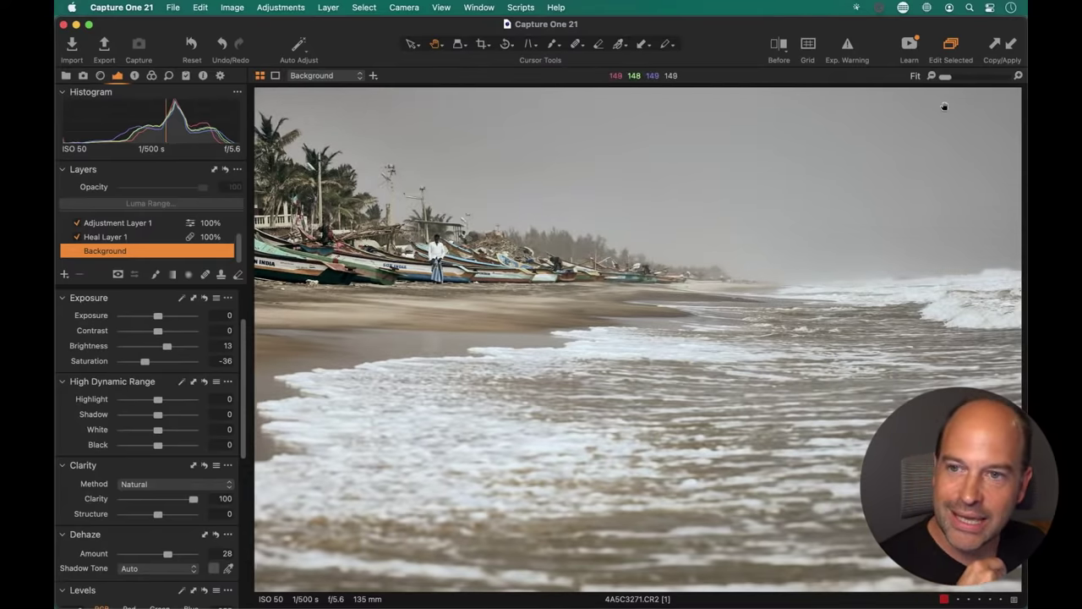
{"action": "double_click", "coordinate": [166, 506]}
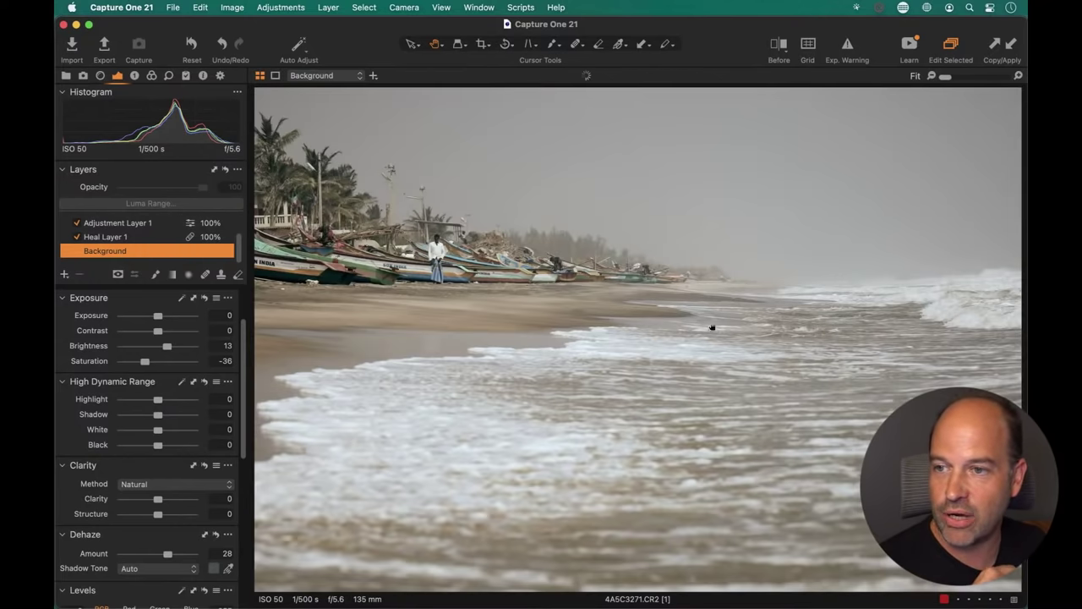
{"action": "key", "text": "super+alt+v"}
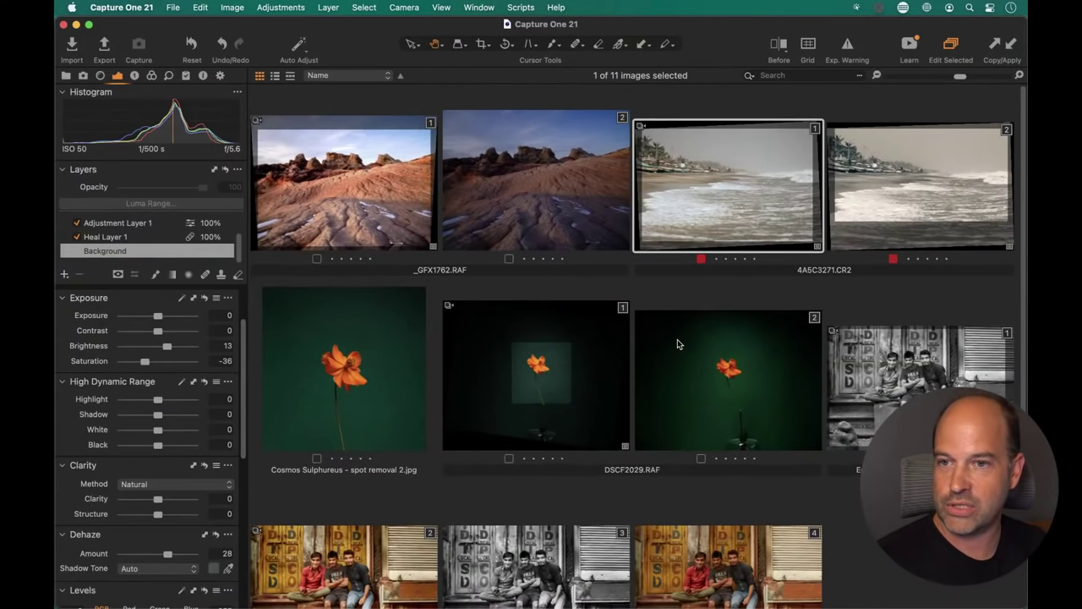
- View the second 4A5C3271.CR2 variant full size with its Sea Clarity layer (Clarity 78) selected
{"action": "left_click", "coordinate": [886, 222]}
{"action": "key", "text": "super+alt+v"}
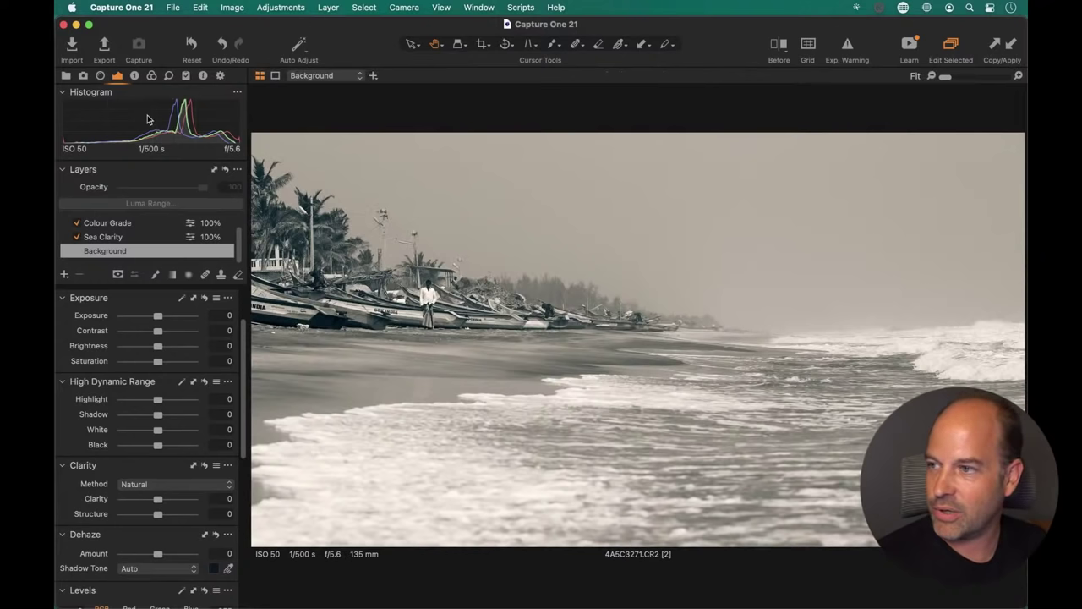
{"action": "left_click", "coordinate": [126, 238]}
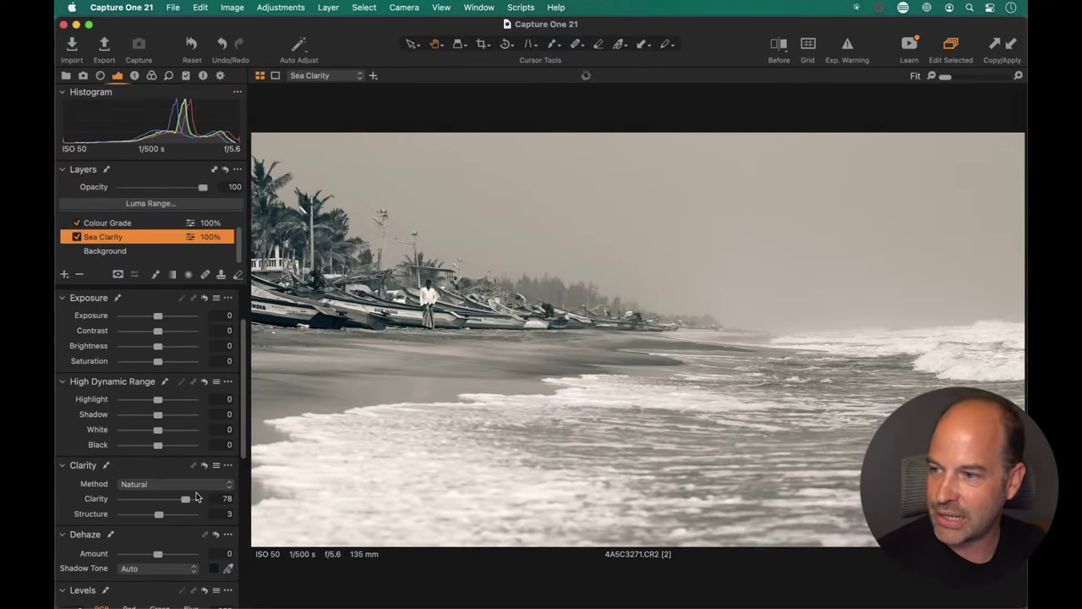
{"action": "key", "text": "super+alt+v"}
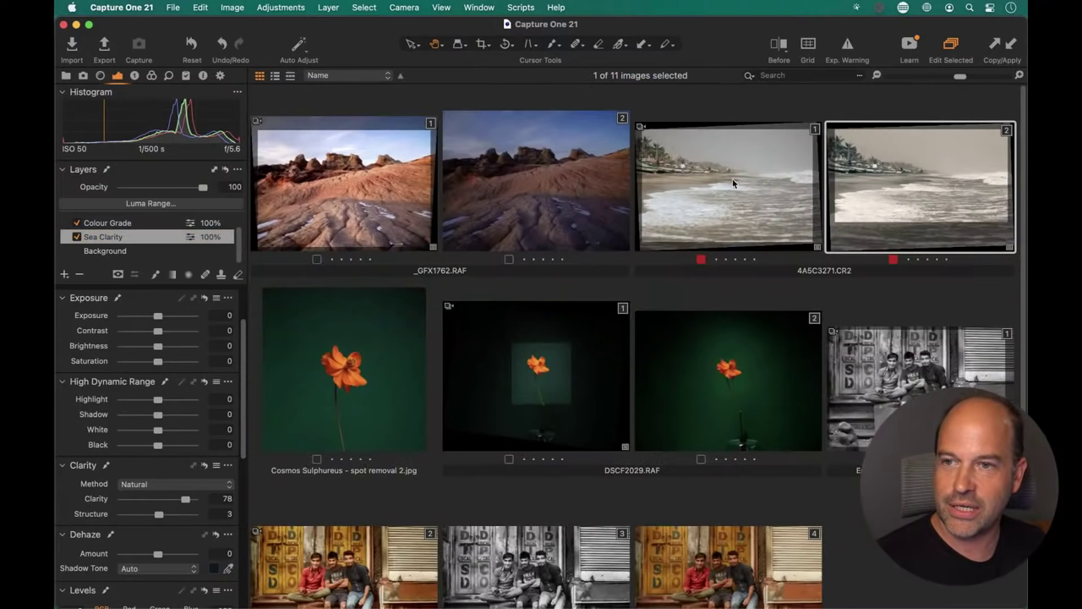
{"action": "key", "text": "super+alt+v"}
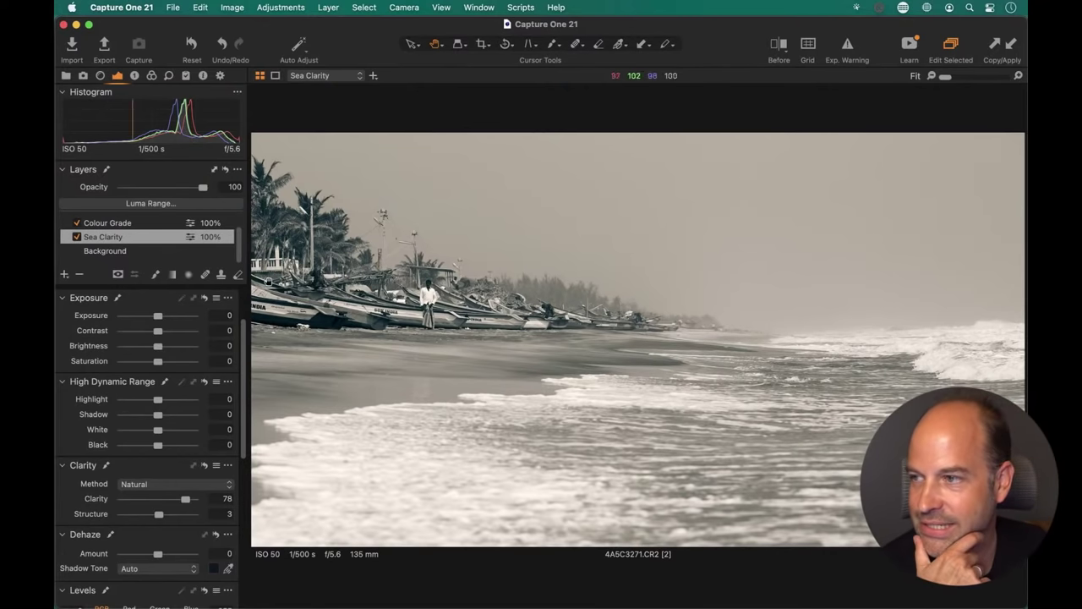
- Nudge the Rotation & Flip angle from -1.84 to -2.14 degrees in the Lens tool
{"action": "left_click", "coordinate": [99, 76]}
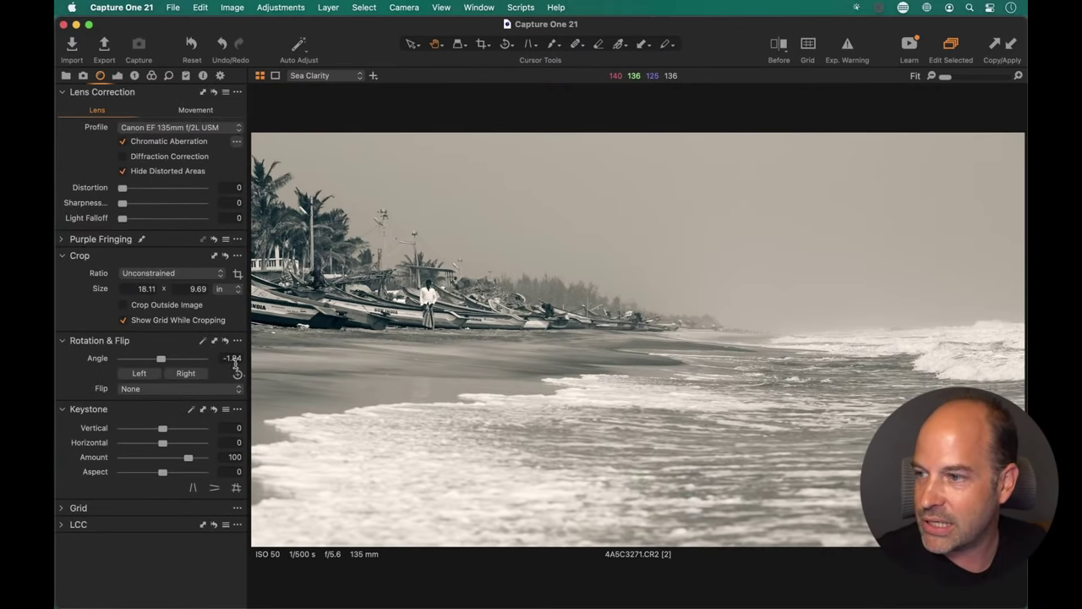
{"action": "key", "text": "Down"}
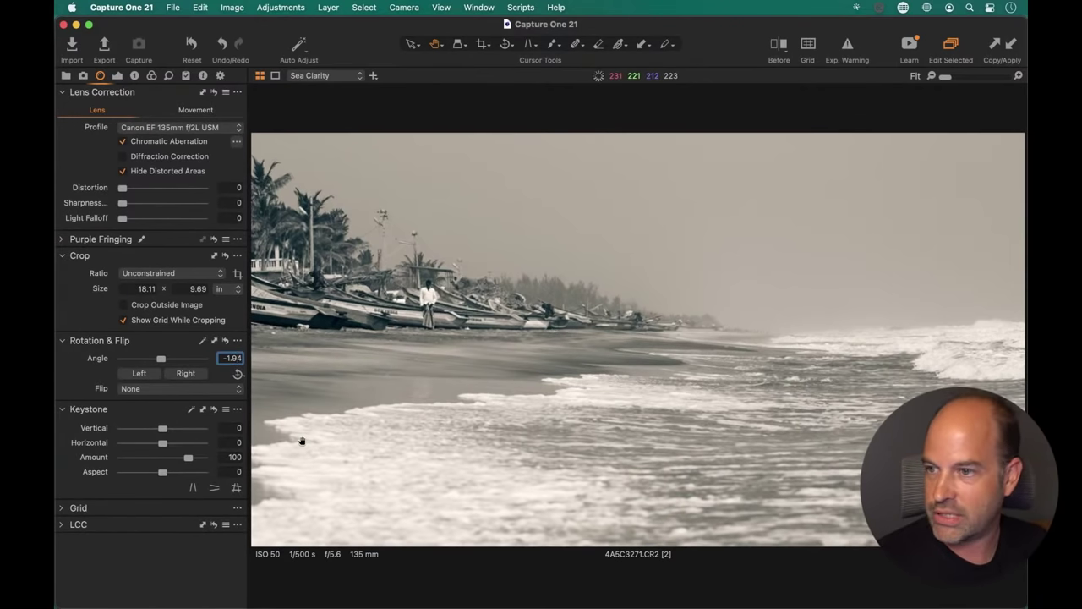
{"action": "key", "text": "Down"}
{"action": "key", "text": "Down"}
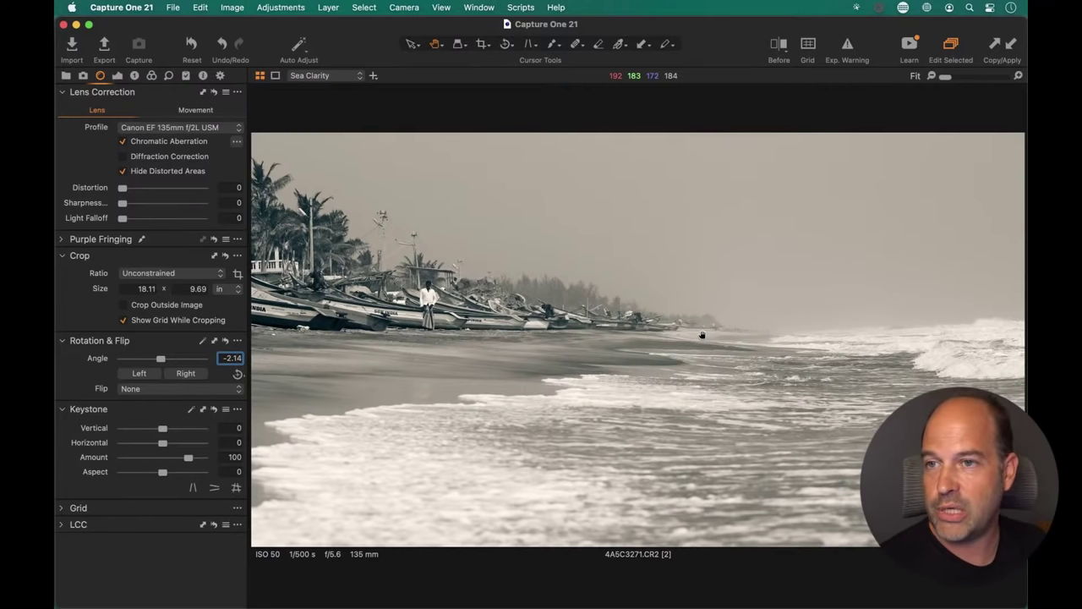
{"action": "left_click", "coordinate": [440, 7]}
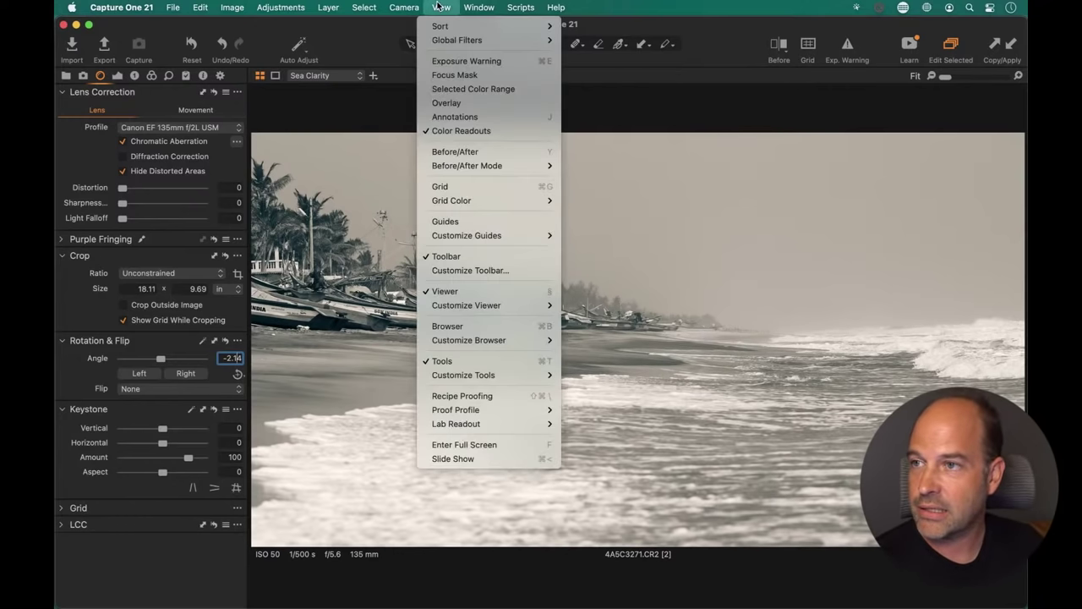
{"action": "mouse_move", "coordinate": [525, 235]}
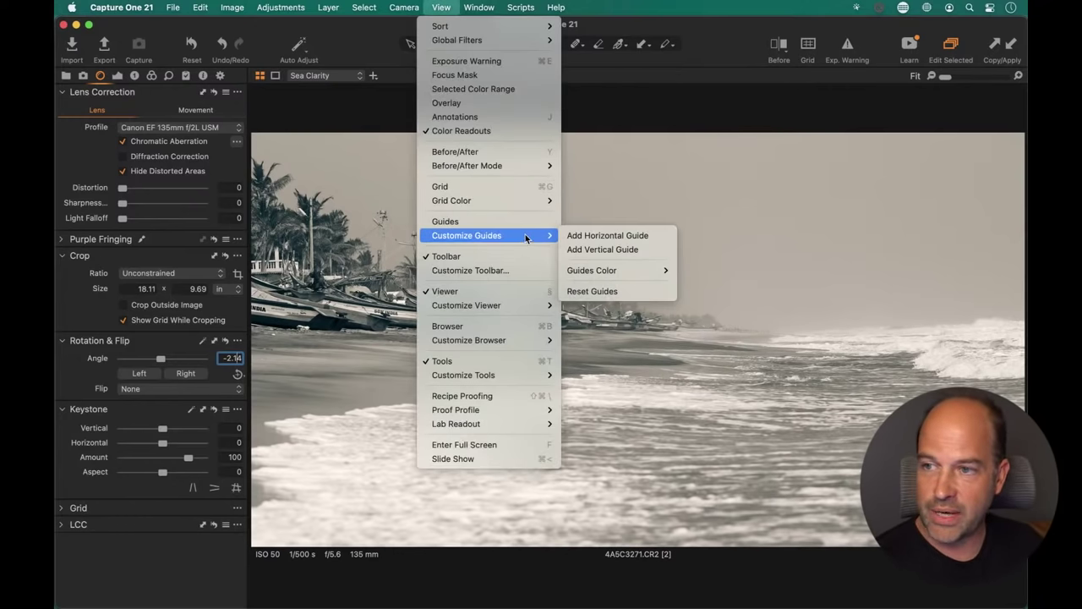
{"action": "left_click", "coordinate": [615, 237]}
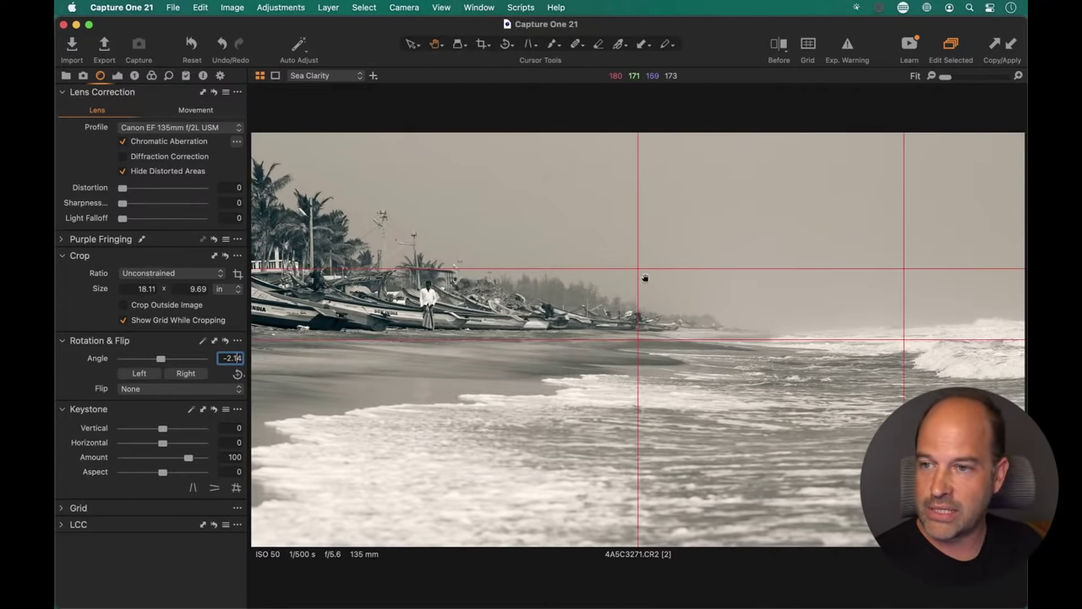
{"action": "left_click", "coordinate": [412, 44]}
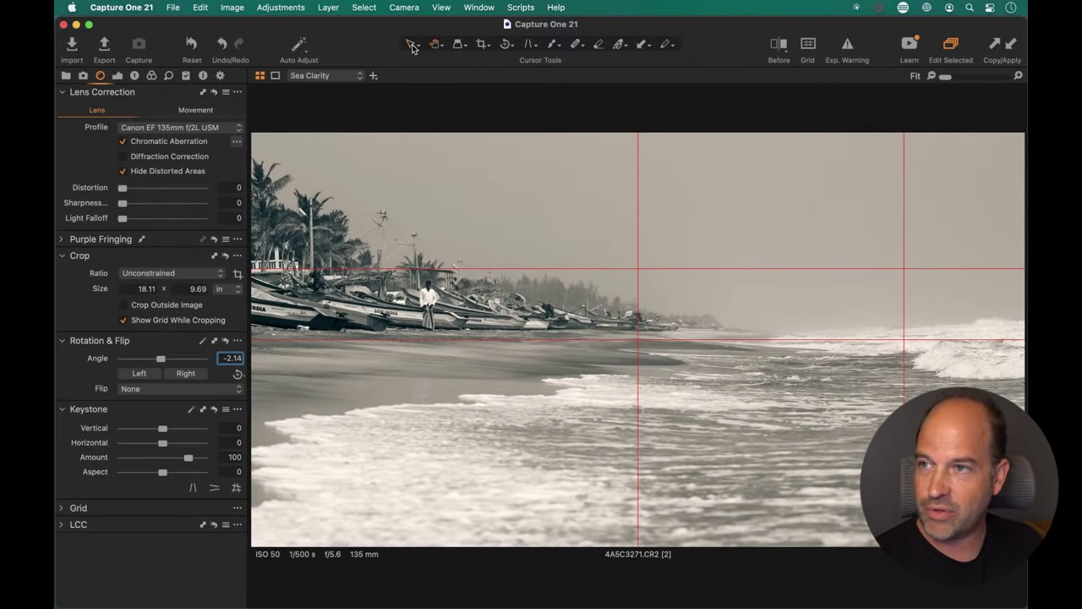
{"action": "left_click_drag", "start_coordinate": [628, 267], "coordinate": [416, 302]}
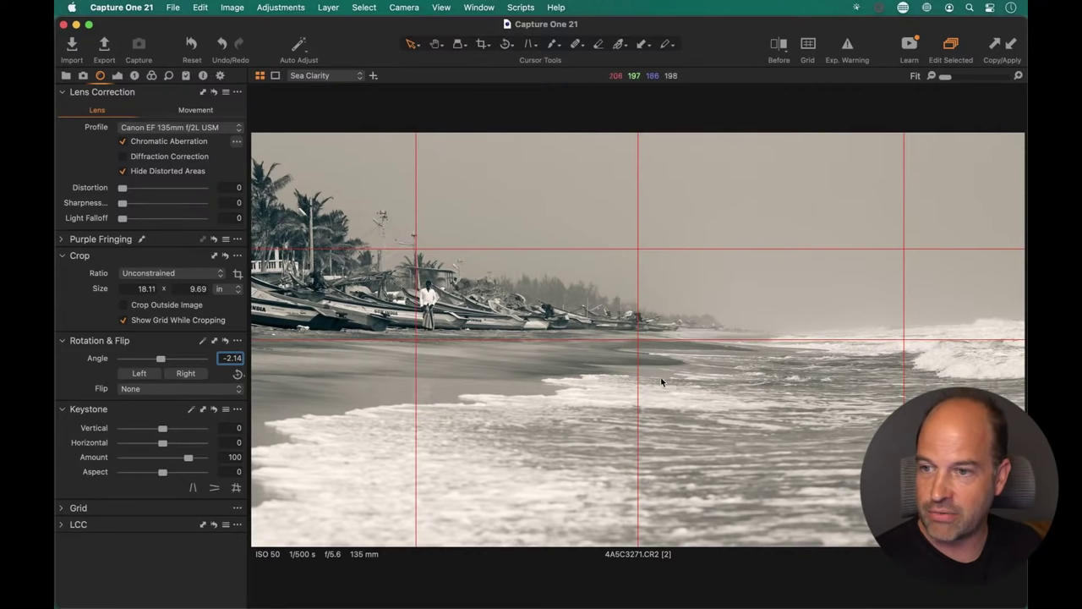
{"action": "left_click_drag", "start_coordinate": [664, 338], "coordinate": [660, 441]}
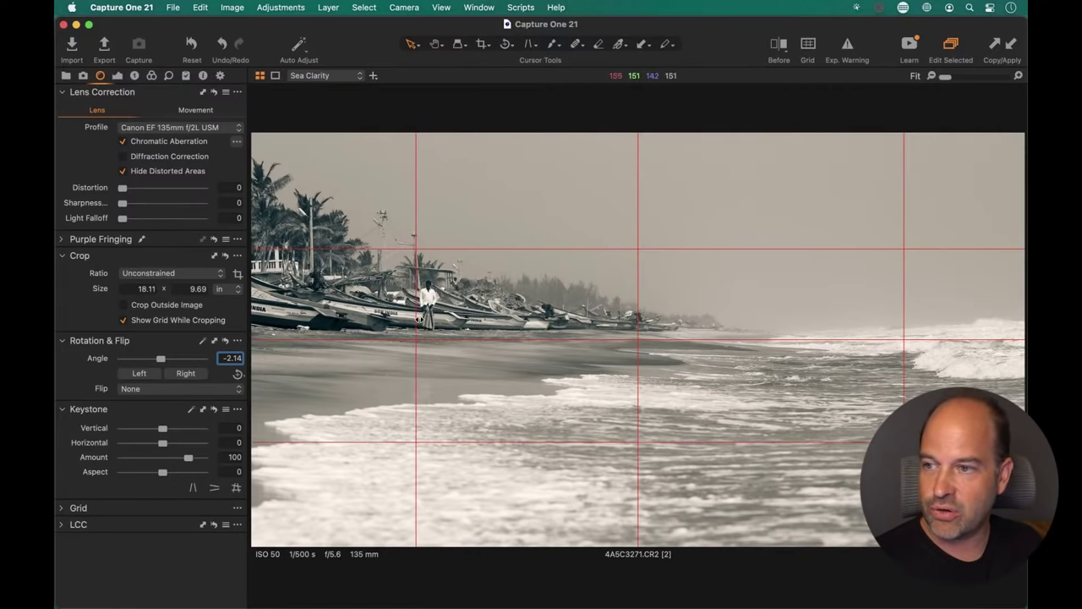
{"action": "left_click_drag", "start_coordinate": [418, 323], "coordinate": [474, 360]}
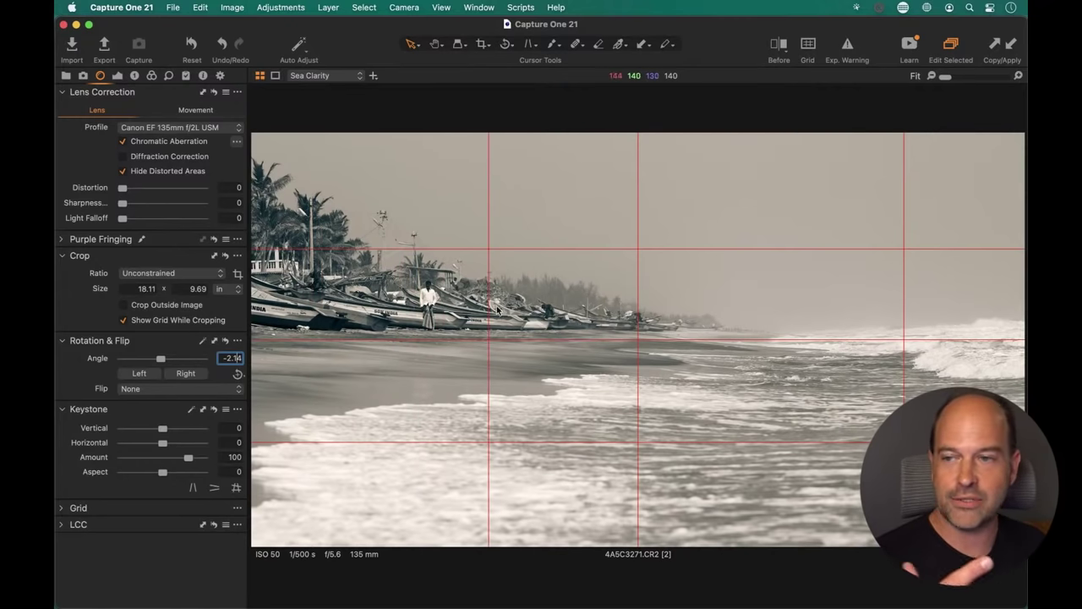
{"action": "left_click", "coordinate": [440, 7]}
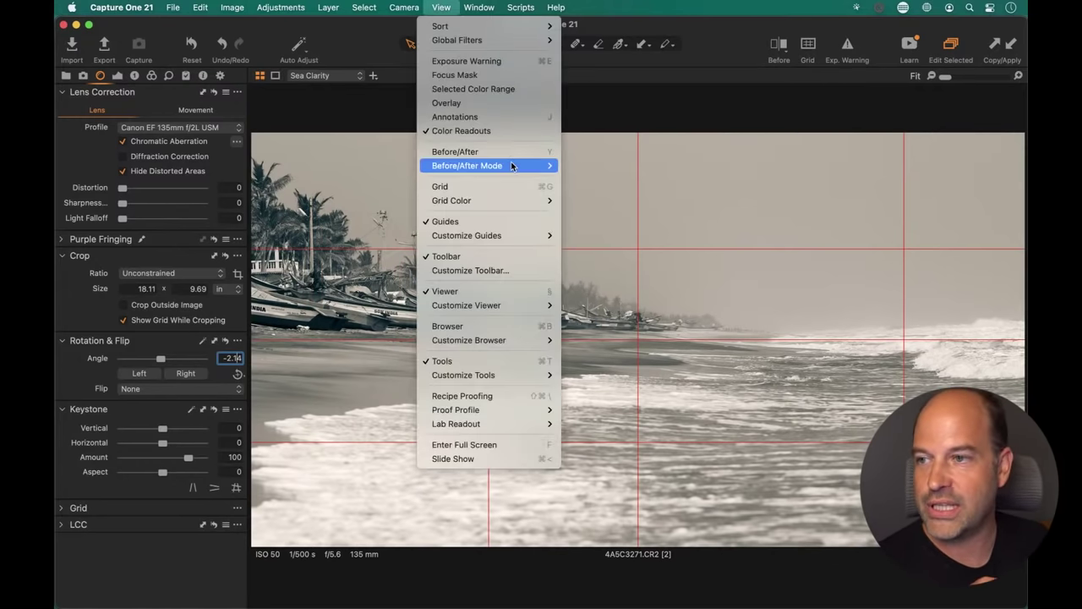
{"action": "left_click", "coordinate": [491, 222]}
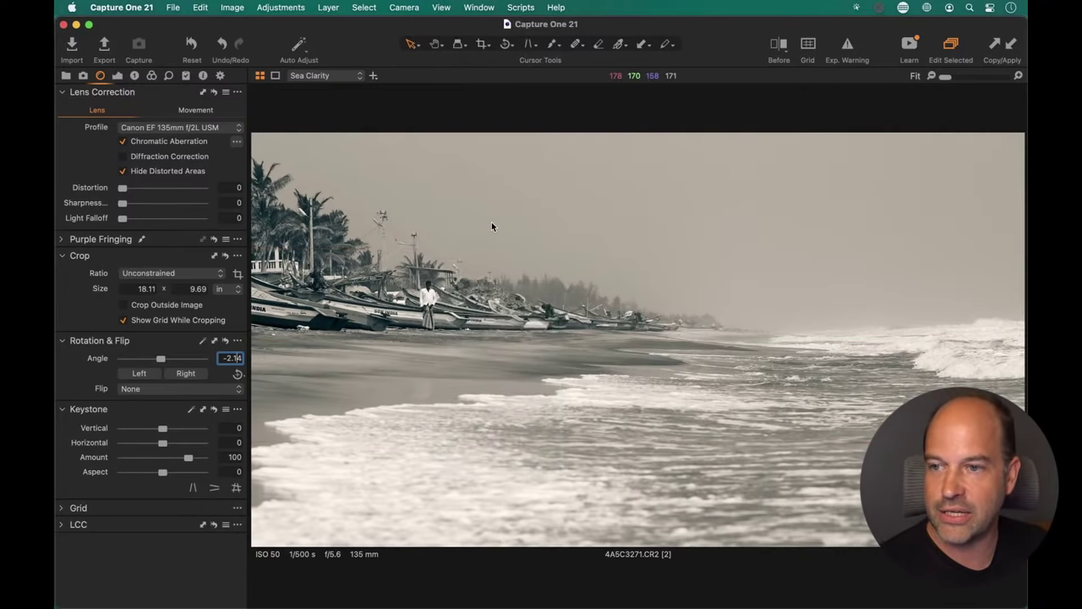
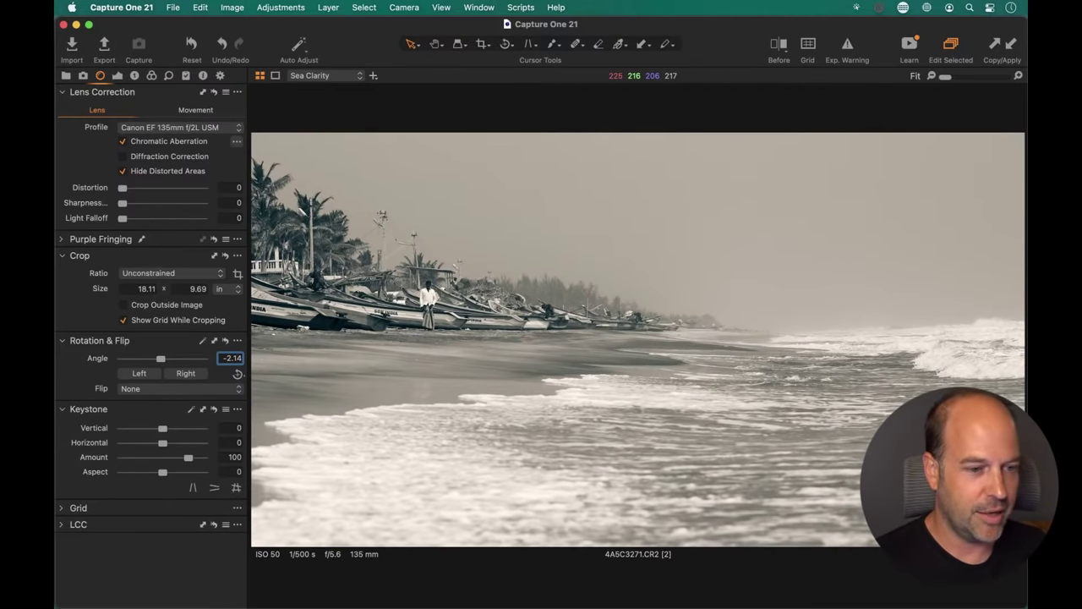
- Apply the -2.14 straightening angle and open DSCF2029 [2] in the viewer with Exposure tools
{"action": "left_click", "coordinate": [479, 116]}
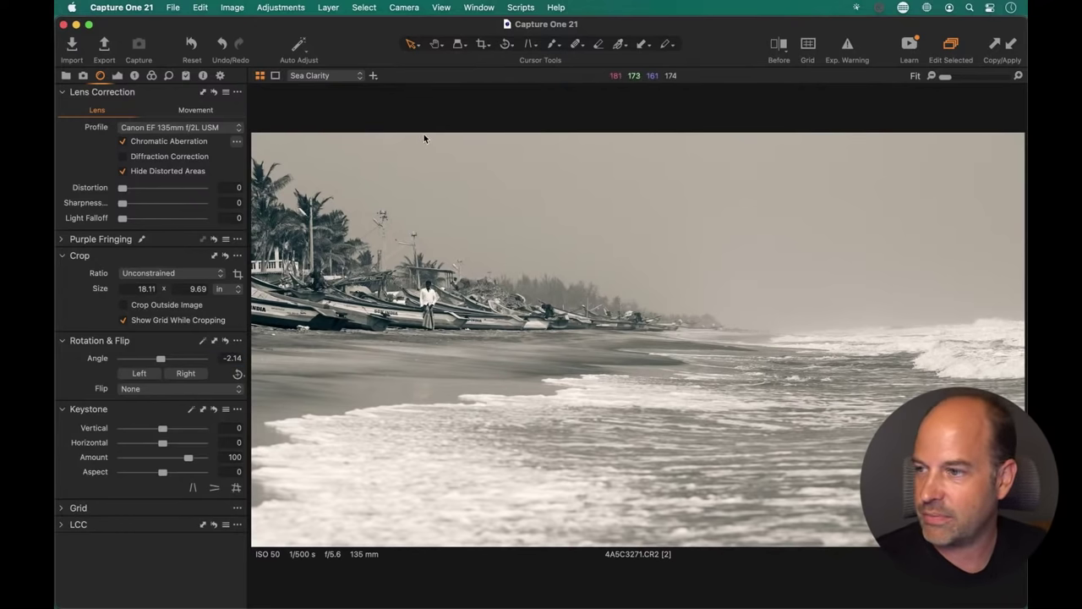
{"action": "key", "text": "super+alt+v"}
{"action": "left_click", "coordinate": [653, 460]}
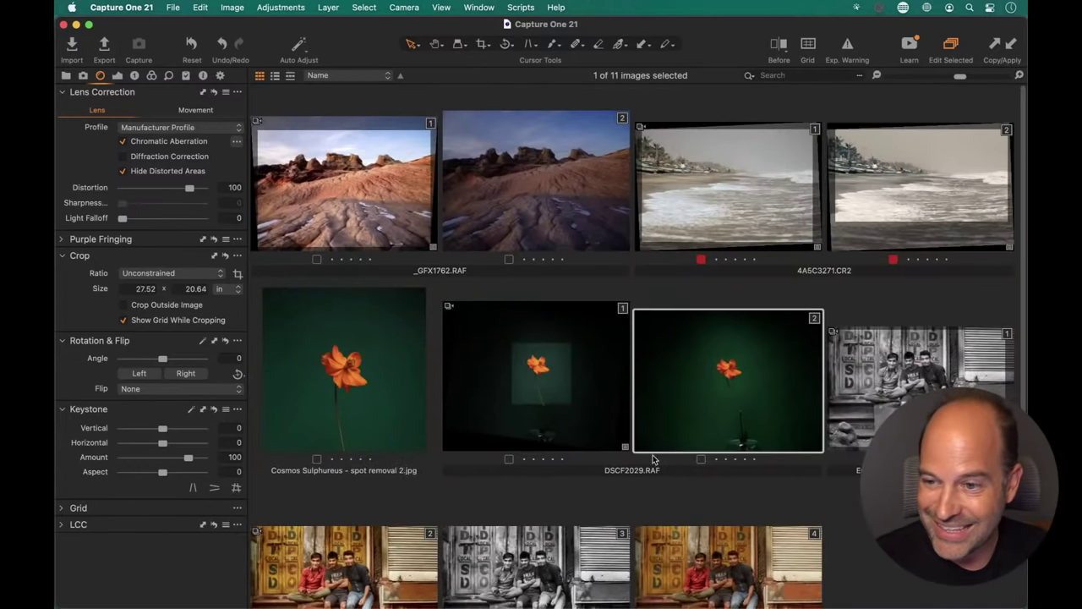
{"action": "key", "text": "super+alt+v"}
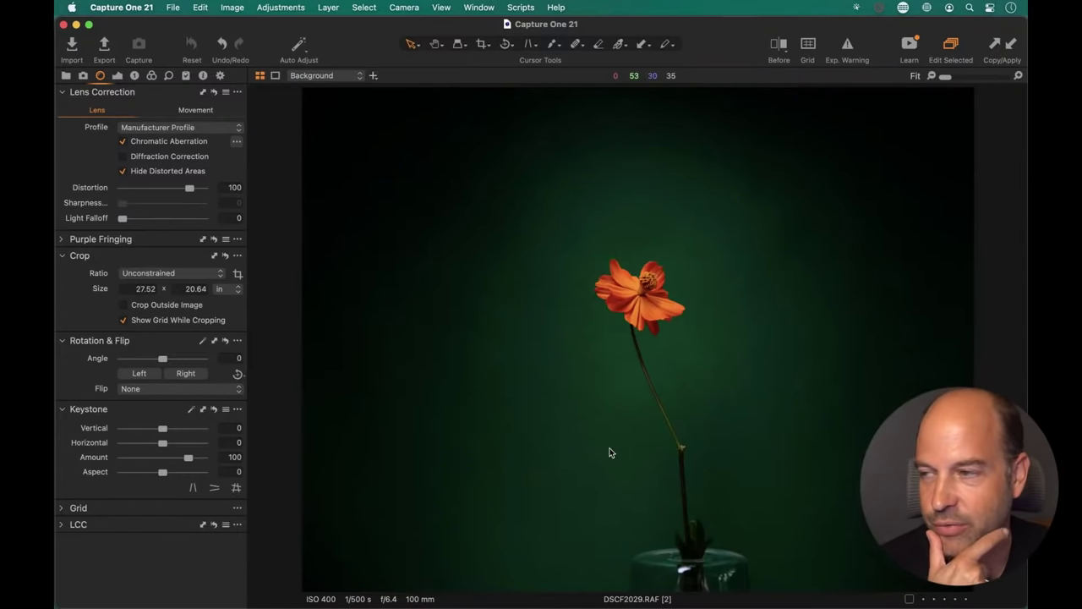
{"action": "key", "text": "super+alt+4"}
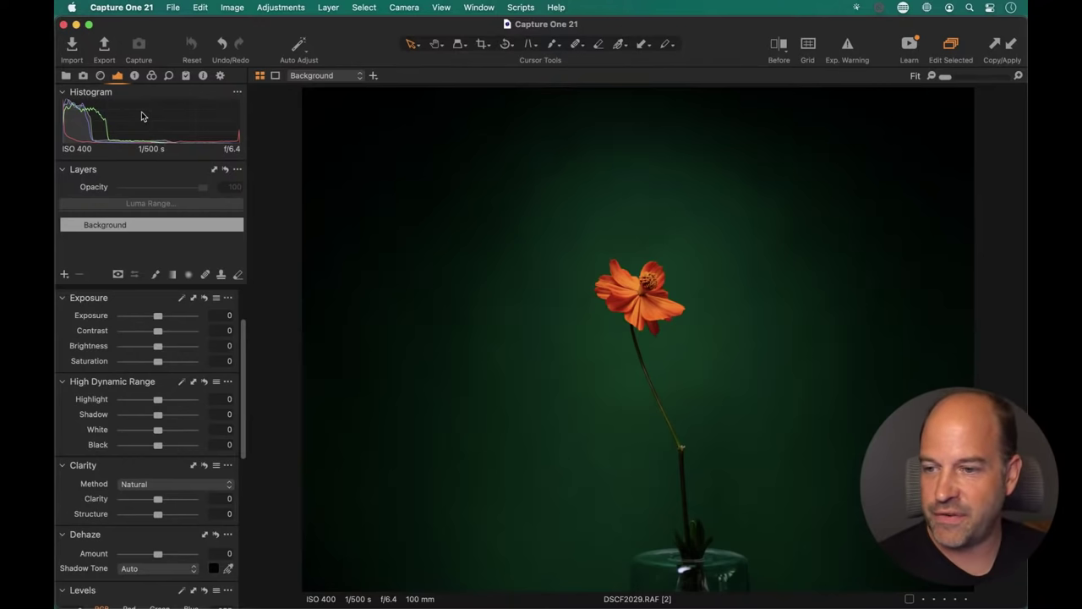
- Zoom in to 100% and beyond, panning over the petal edges against the green background
{"action": "key", "text": "h"}
{"action": "left_click", "coordinate": [652, 313]}
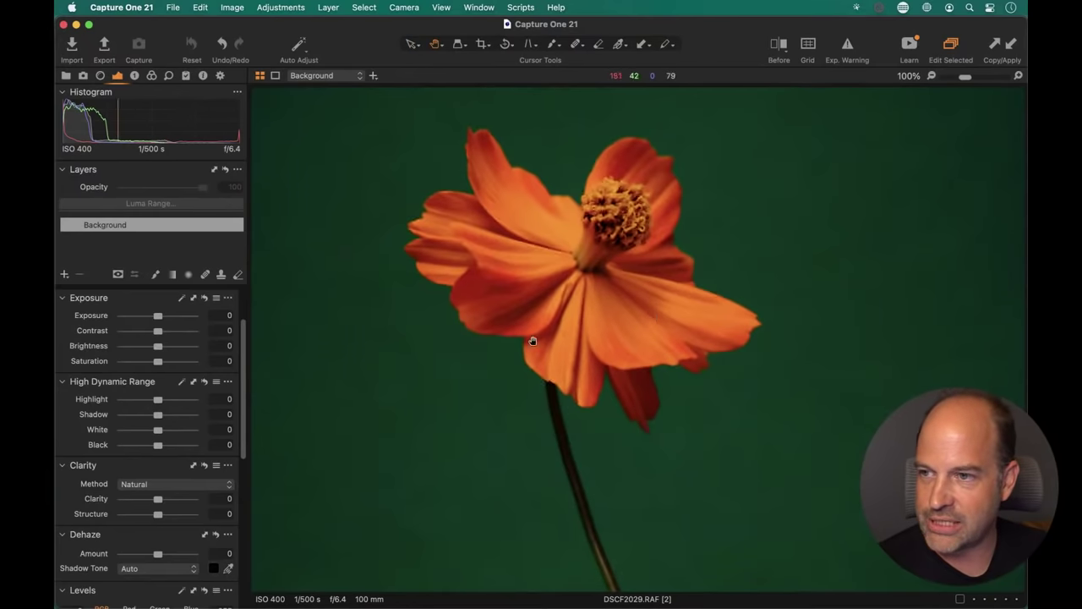
{"action": "left_click_drag", "start_coordinate": [532, 341], "coordinate": [732, 282]}
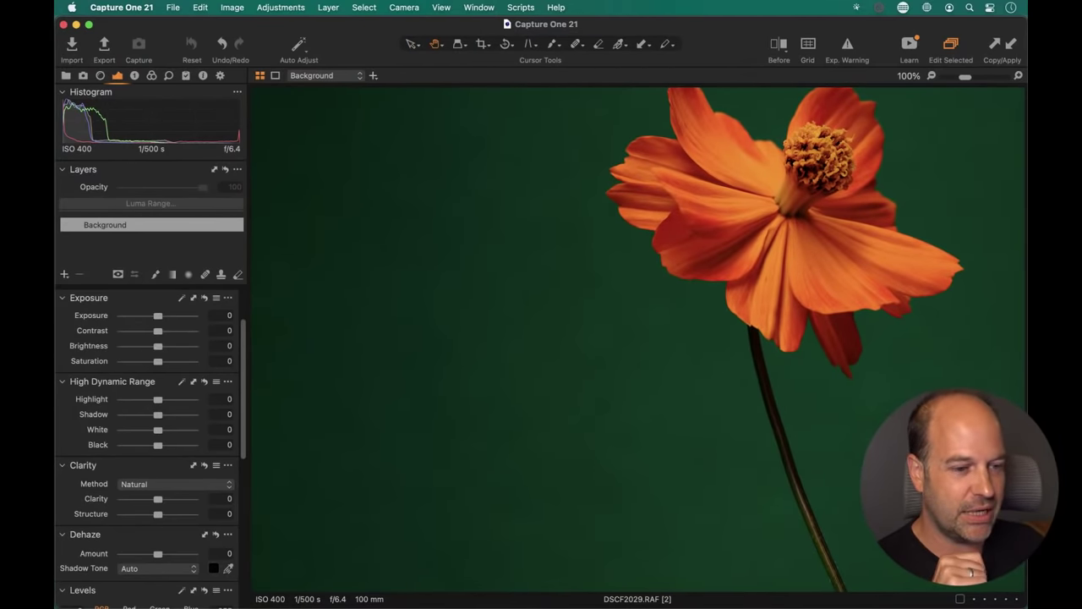
{"action": "left_click_drag", "start_coordinate": [736, 295], "coordinate": [640, 296]}
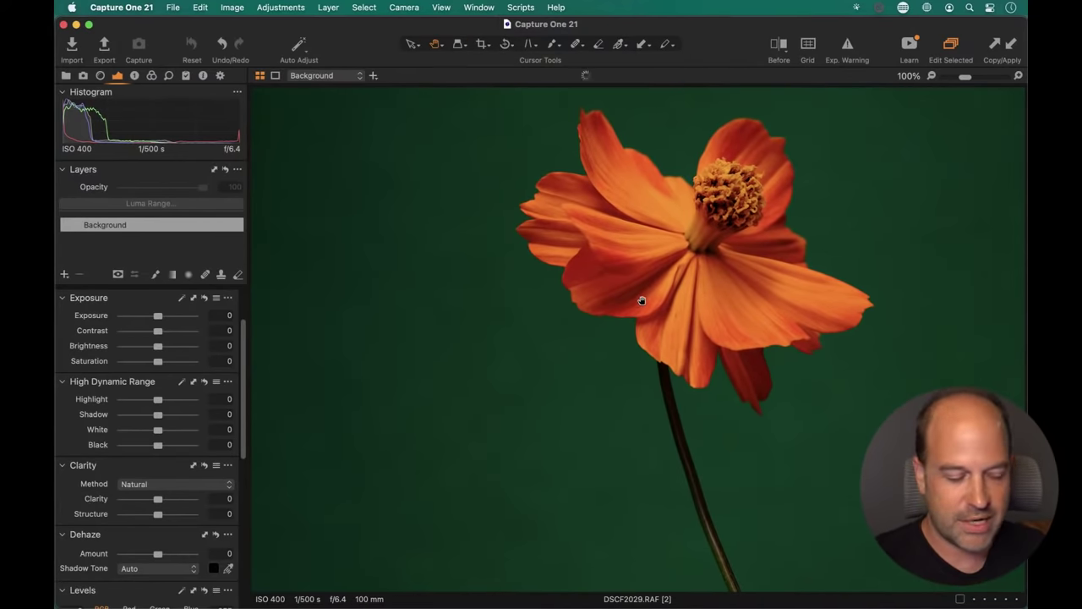
{"action": "scroll", "coordinate": [642, 300], "scroll_direction": "up", "scroll_amount": 6}
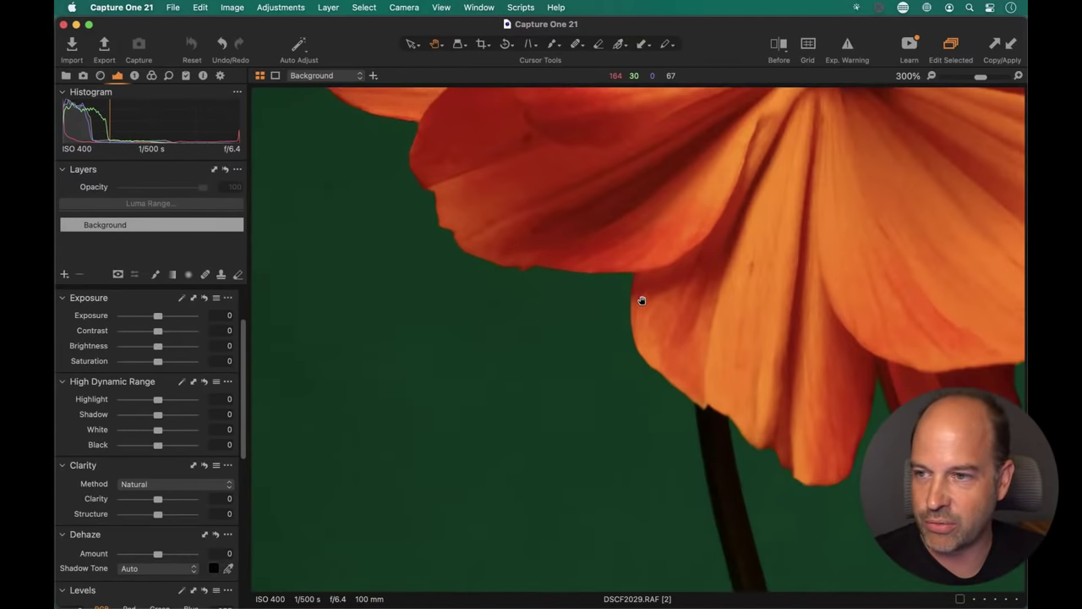
{"action": "scroll", "coordinate": [642, 300], "scroll_direction": "up", "scroll_amount": 2}
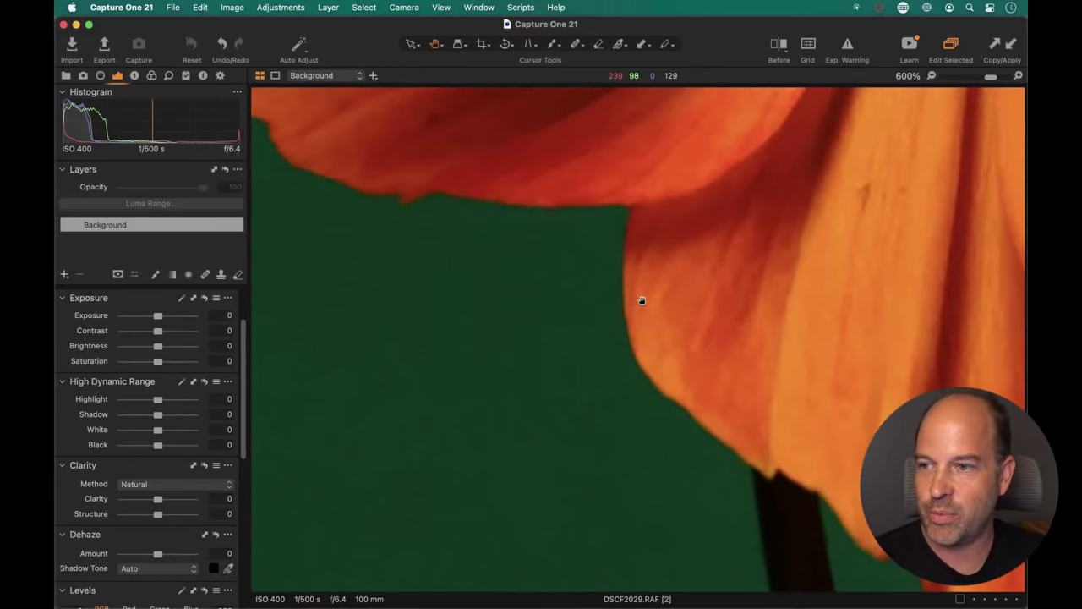
{"action": "left_click_drag", "start_coordinate": [661, 313], "coordinate": [753, 313]}
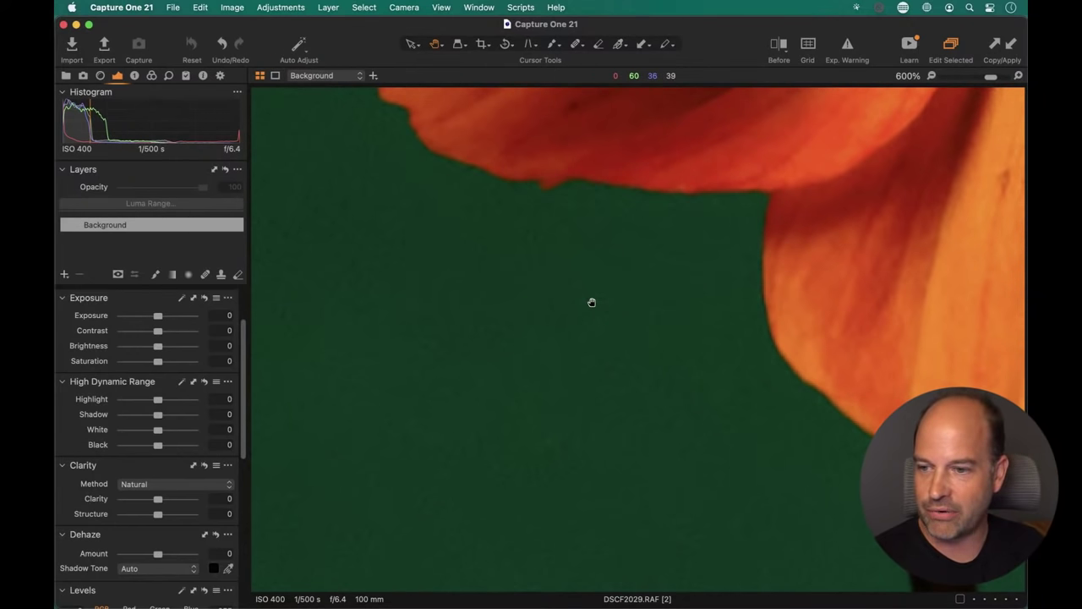
- Zoom back out to the whole flower photo and pick the Crop tool
{"action": "key", "text": "super+0"}
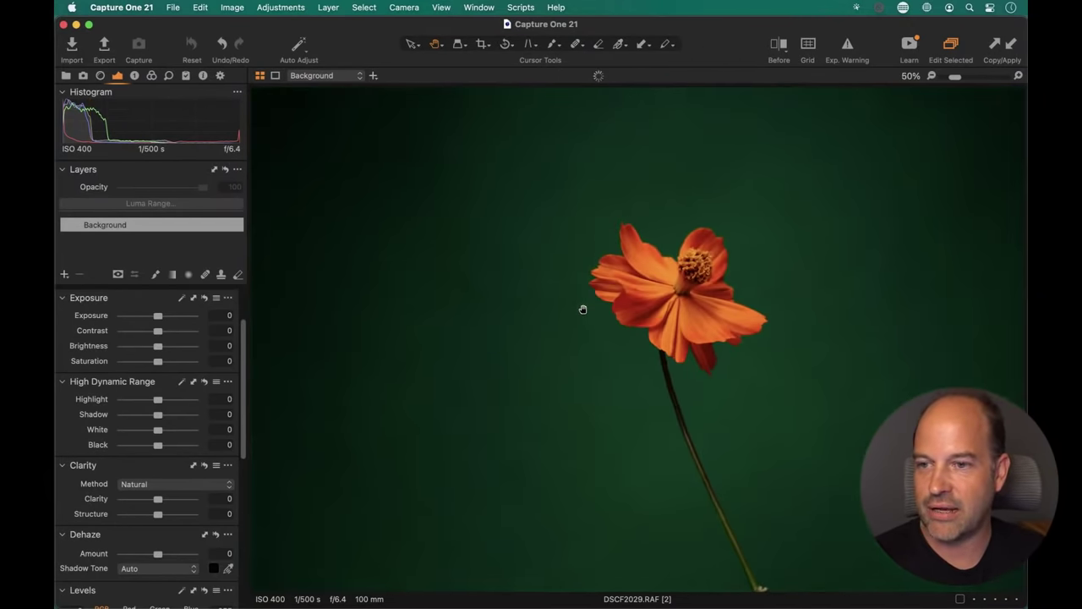
{"action": "key", "text": "super+minus"}
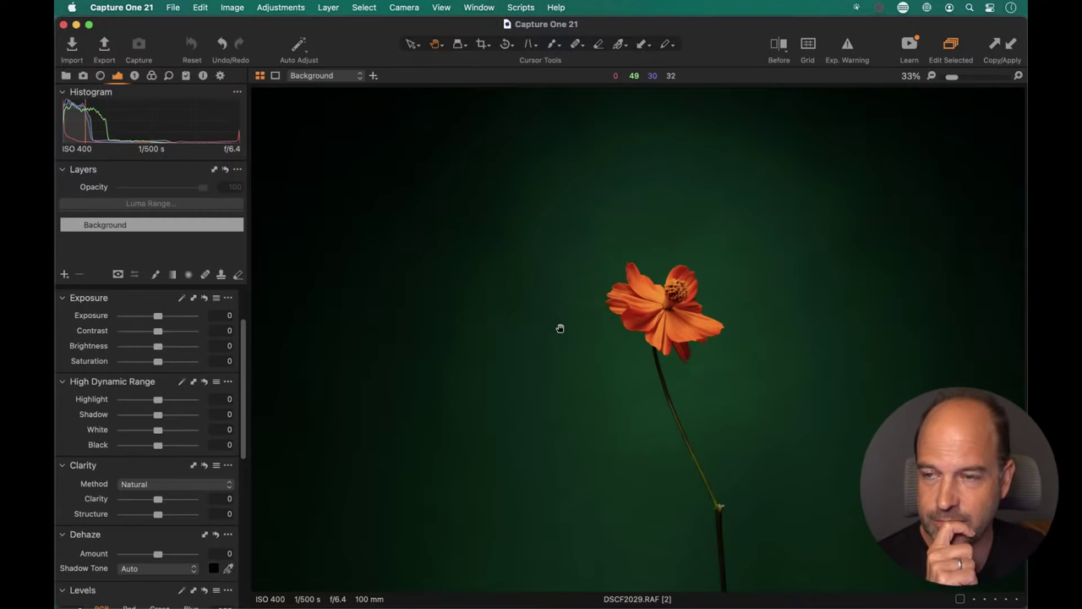
{"action": "left_click", "coordinate": [620, 358]}
{"action": "left_click", "coordinate": [622, 358]}
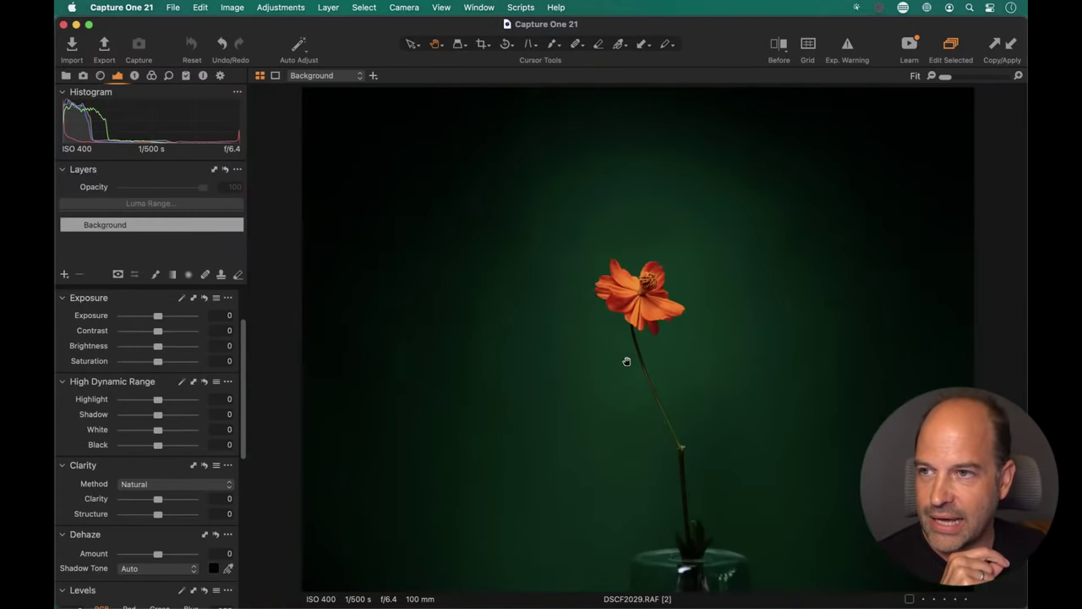
{"action": "left_click", "coordinate": [482, 46]}
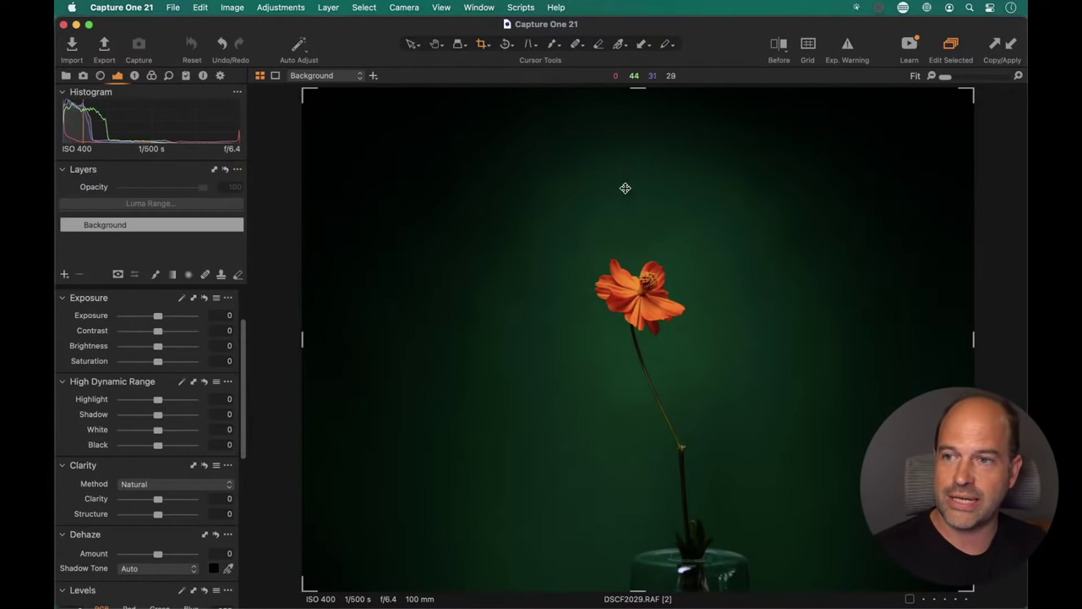
- Lock the crop ratio to Square and tighten it to 10.29 in around the flower
{"action": "key", "text": "h"}
{"action": "left_click", "coordinate": [605, 160]}
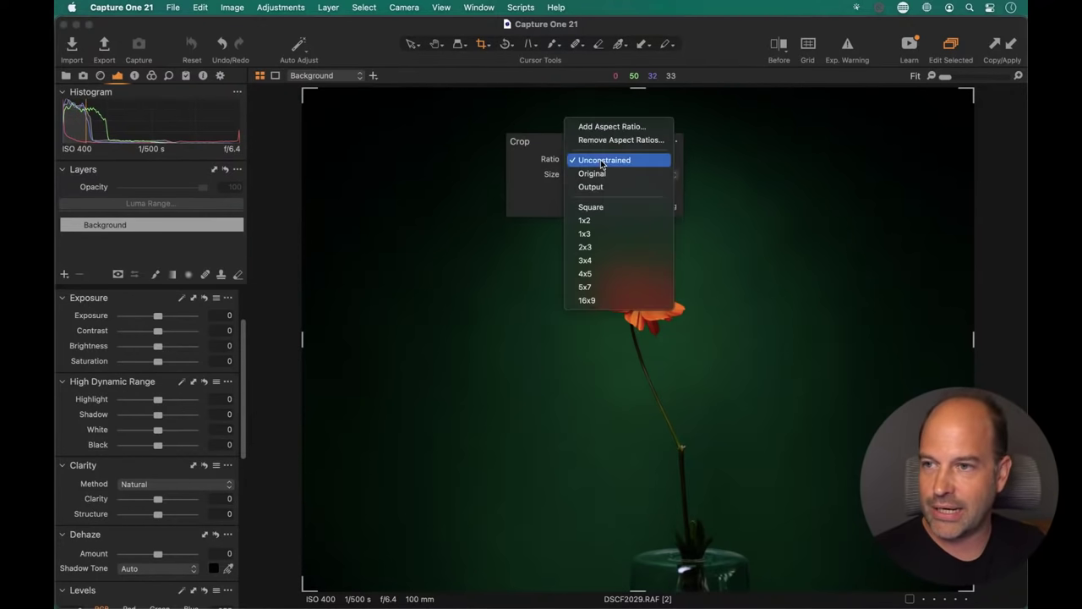
{"action": "left_click", "coordinate": [620, 208]}
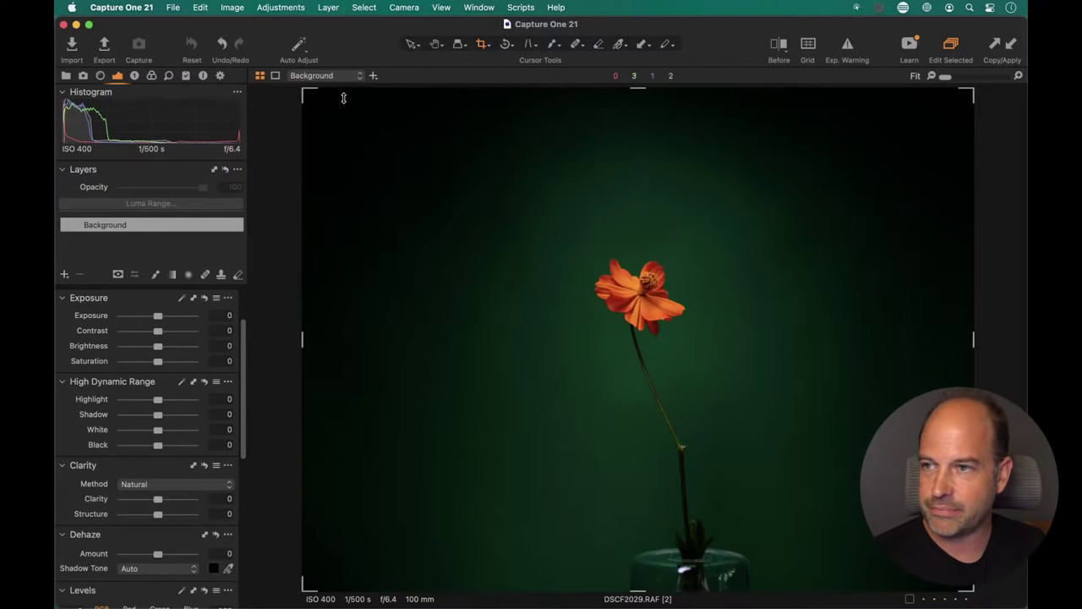
{"action": "left_click_drag", "start_coordinate": [363, 127], "coordinate": [532, 299]}
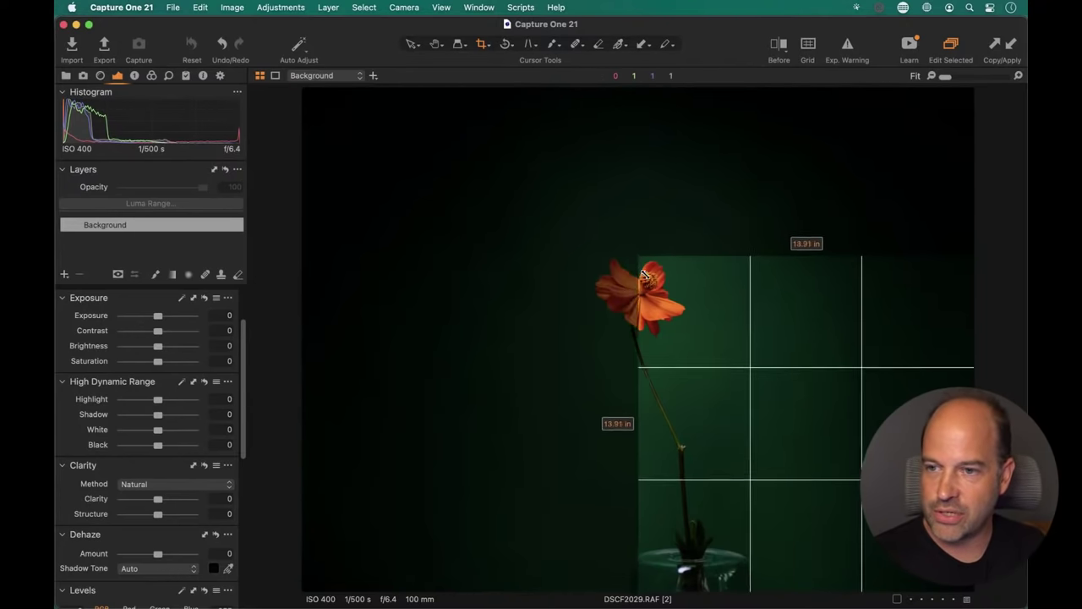
{"action": "left_click_drag", "start_coordinate": [808, 367], "coordinate": [701, 290]}
{"action": "left_click_drag", "start_coordinate": [865, 521], "coordinate": [749, 437]}
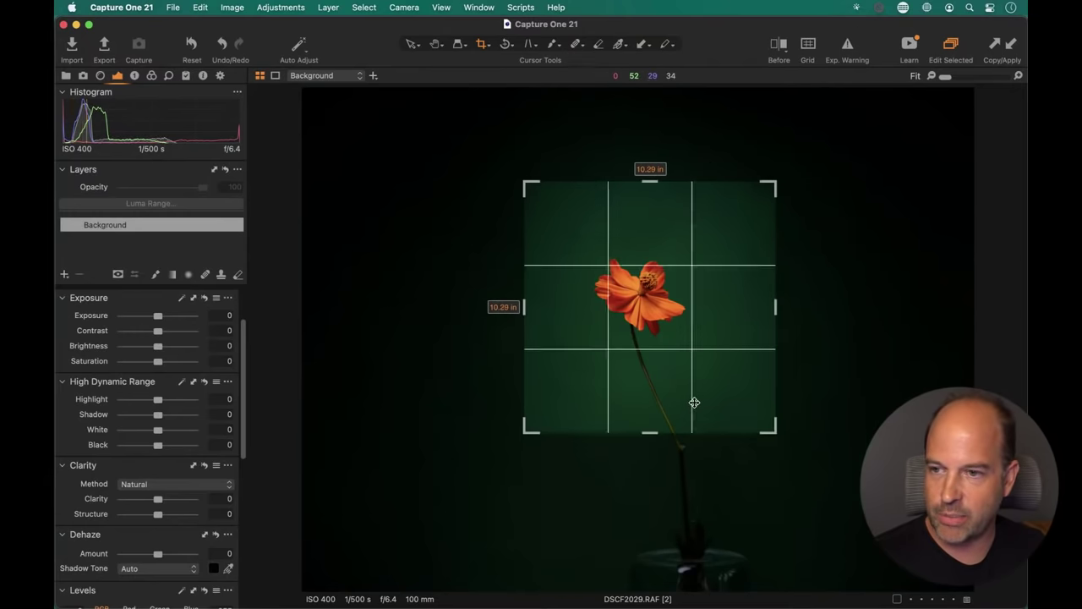
{"action": "left_click_drag", "start_coordinate": [693, 400], "coordinate": [698, 411]}
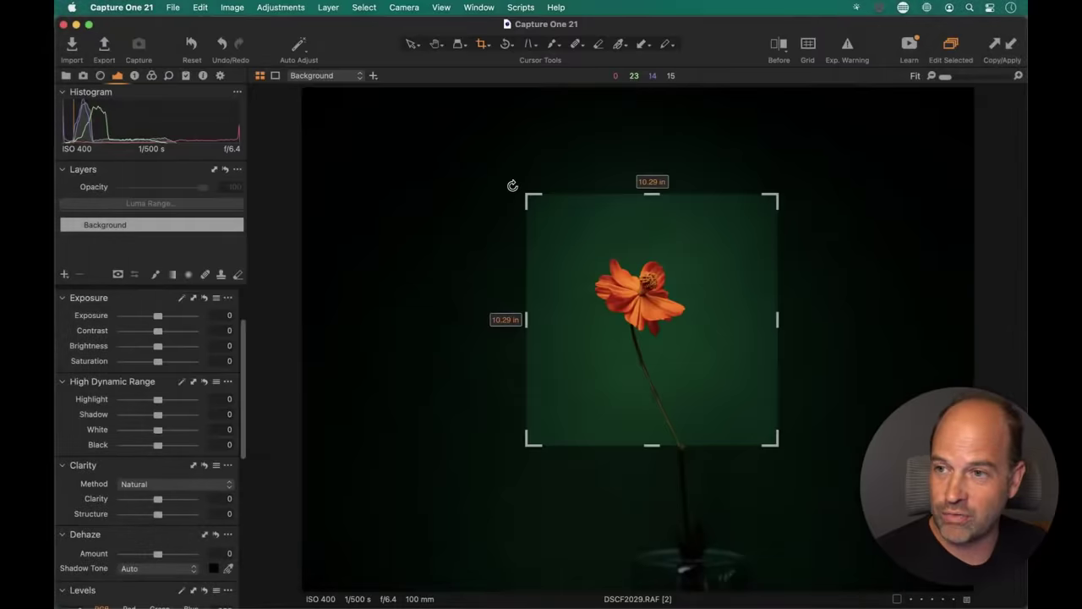
- Rotate the square crop slightly, nudge it down to exclude the vase, and apply it
{"action": "left_click_drag", "start_coordinate": [513, 183], "coordinate": [535, 176]}
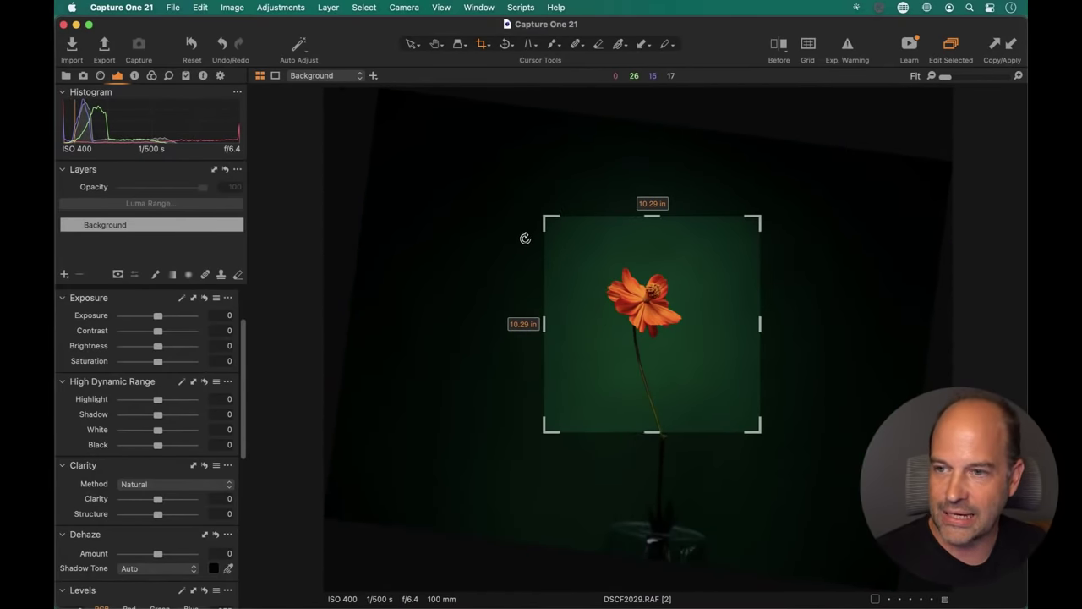
{"action": "key", "text": "h"}
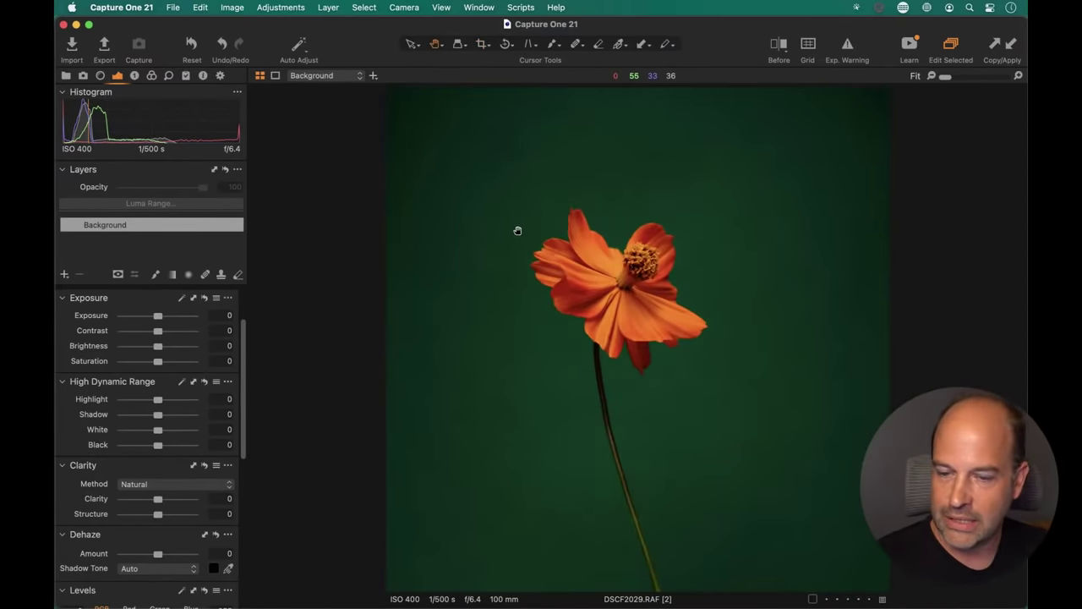
{"action": "key", "text": "c"}
{"action": "mouse_move", "coordinate": [585, 232]}
{"action": "left_mouse_down"}
{"action": "mouse_move", "coordinate": [591, 244]}
{"action": "mouse_move", "coordinate": [580, 235]}
{"action": "left_mouse_up"}
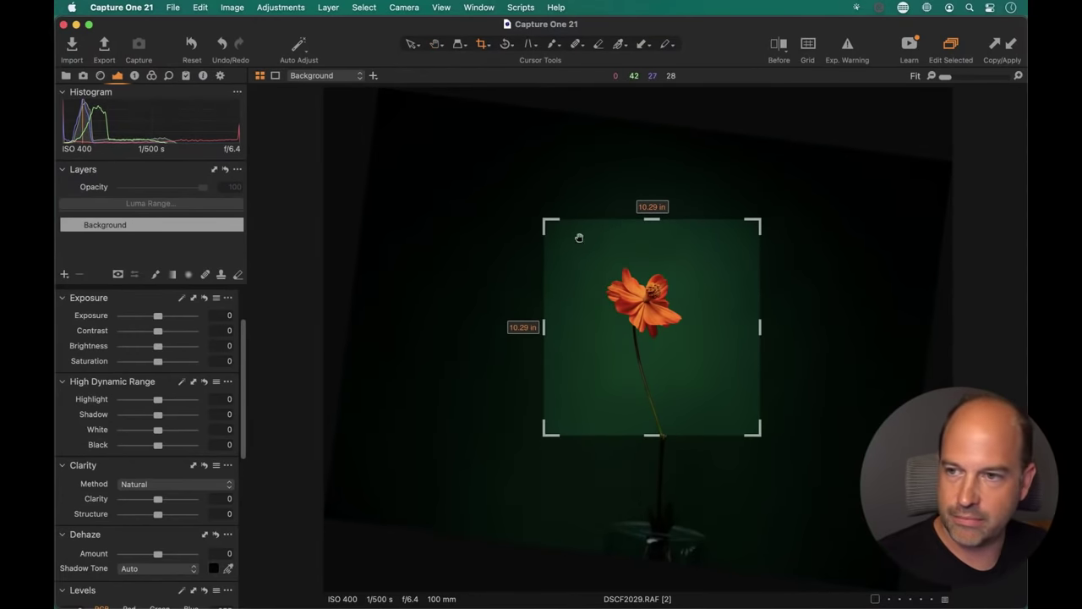
{"action": "key", "text": "h"}
{"action": "left_click", "coordinate": [575, 321]}
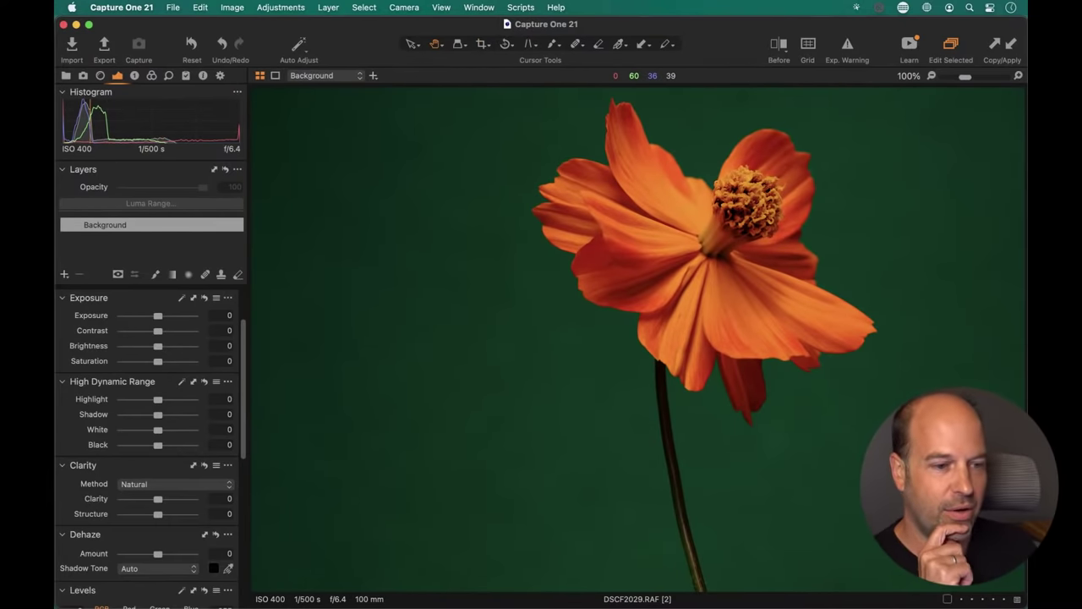
- Float the Noise Reduction tool from the Details tab, then dock it below Focus above Sharpening
{"action": "left_click", "coordinate": [169, 76]}
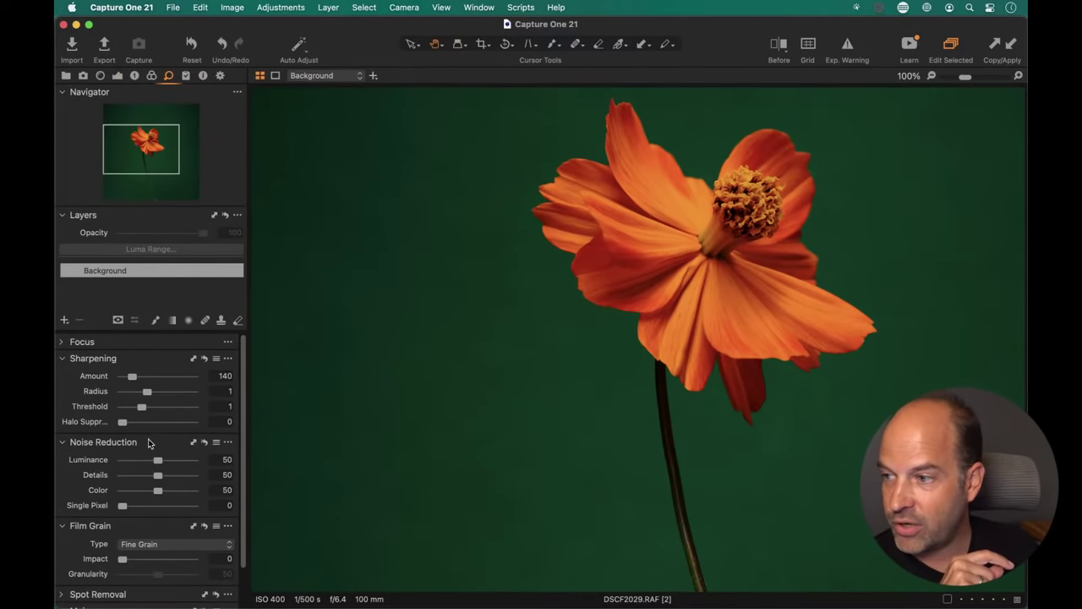
{"action": "left_click_drag", "start_coordinate": [148, 442], "coordinate": [427, 227]}
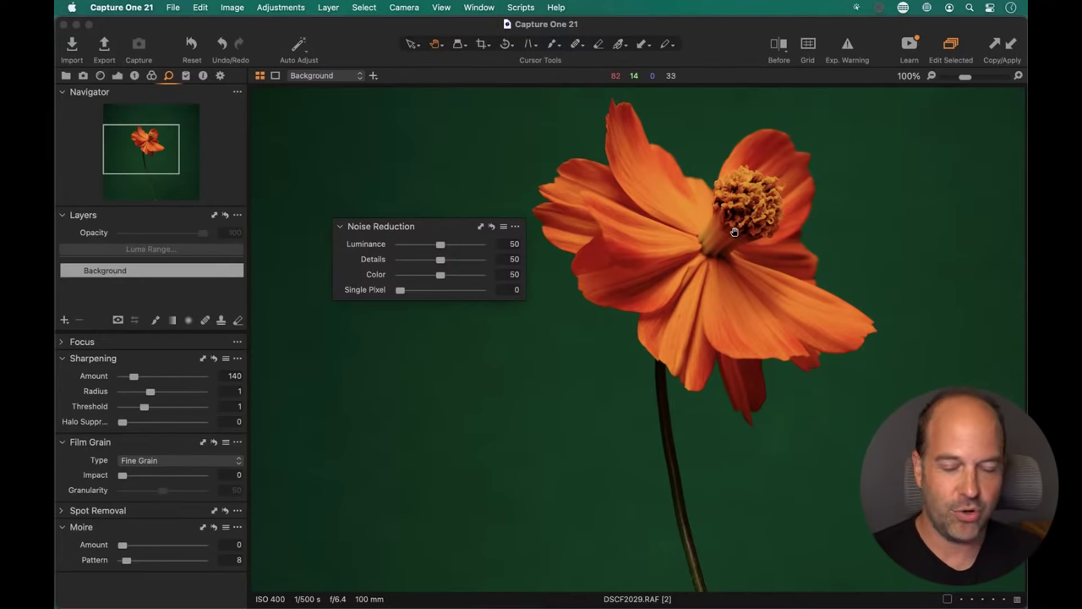
{"action": "scroll", "coordinate": [734, 232], "scroll_direction": "up", "scroll_amount": 5}
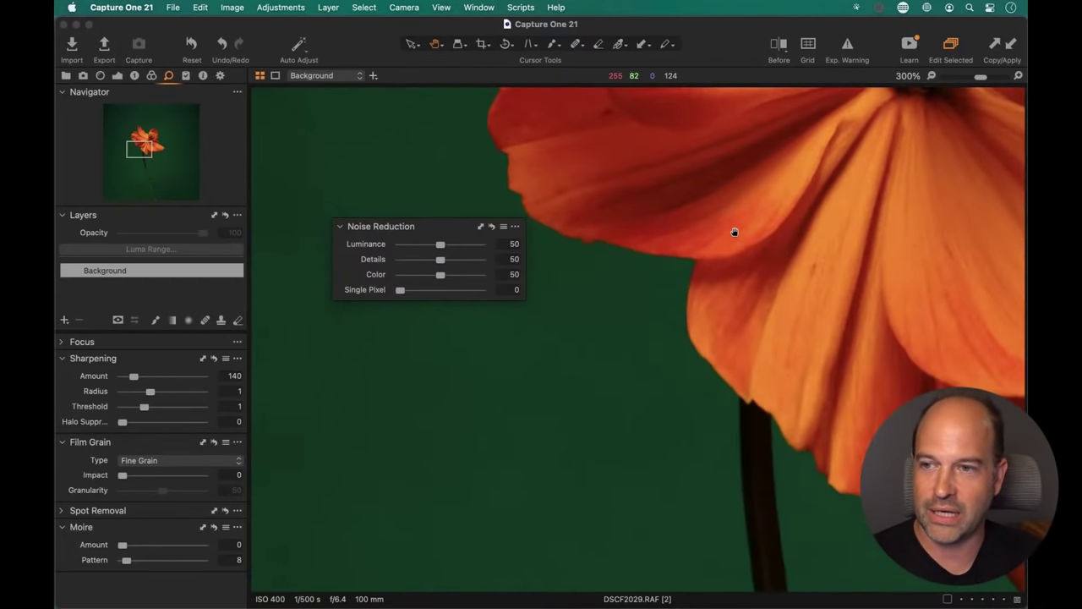
{"action": "scroll", "coordinate": [734, 232], "scroll_direction": "down", "scroll_amount": 5}
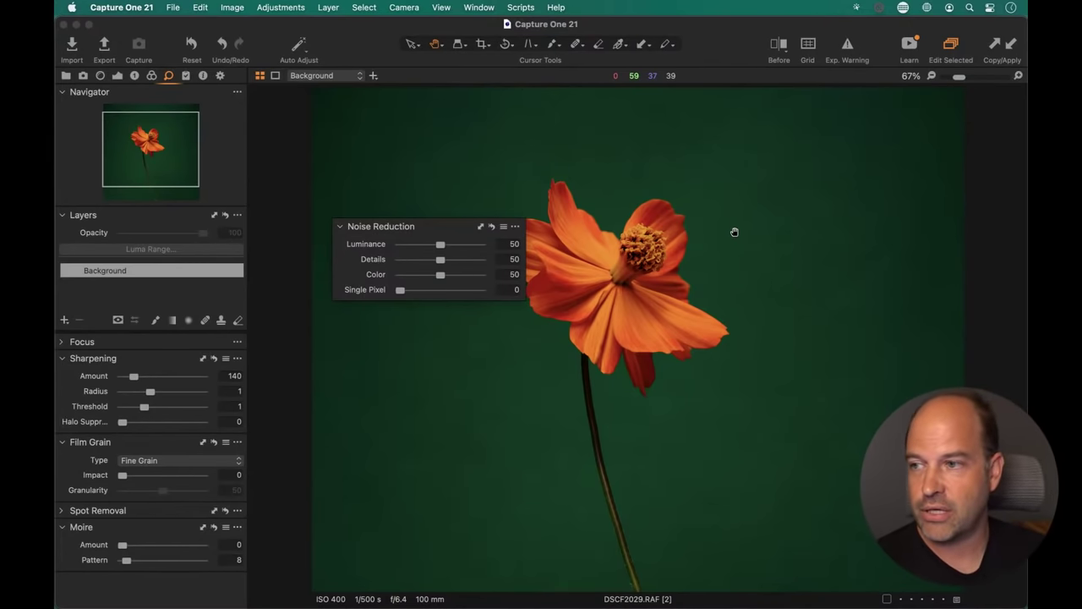
{"action": "left_click_drag", "start_coordinate": [382, 223], "coordinate": [206, 372]}
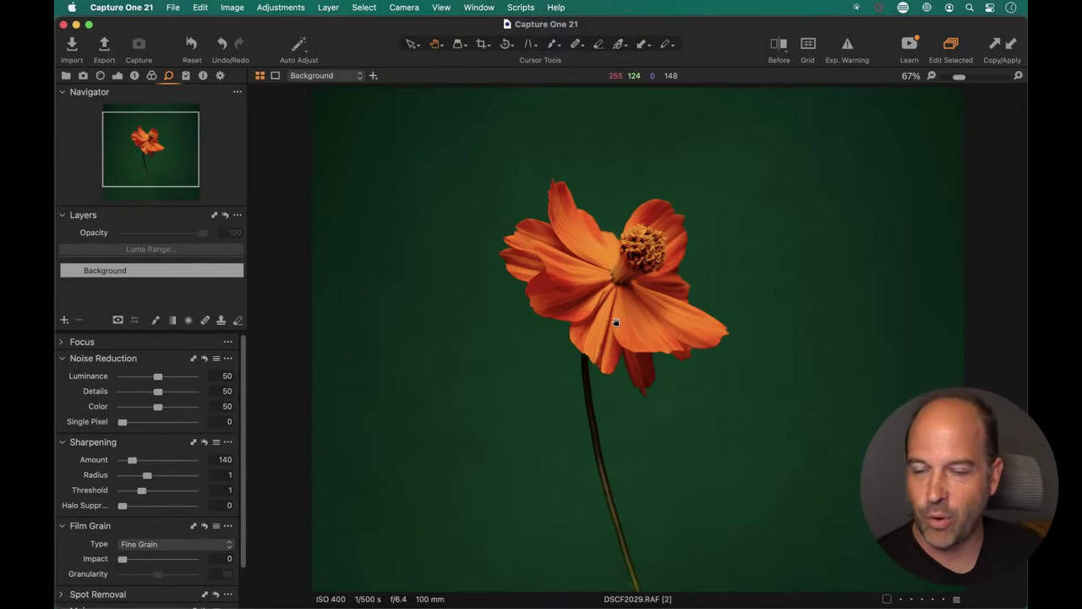
{"action": "key", "text": "super+0"}
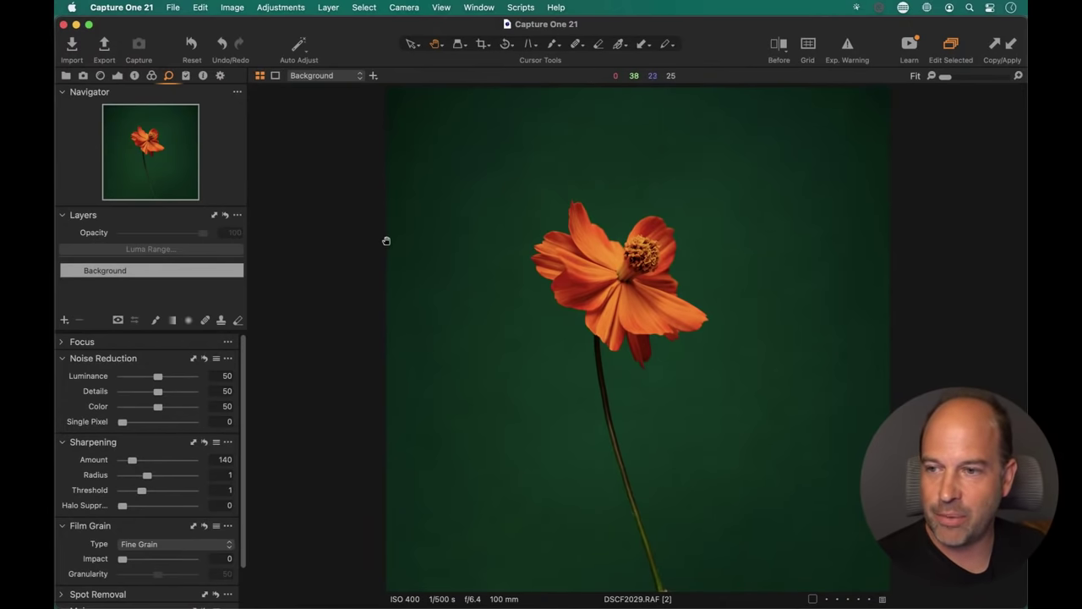
- Raise the exposure slightly, then check the petals at 100% and return to Fit
{"action": "left_click", "coordinate": [117, 76]}
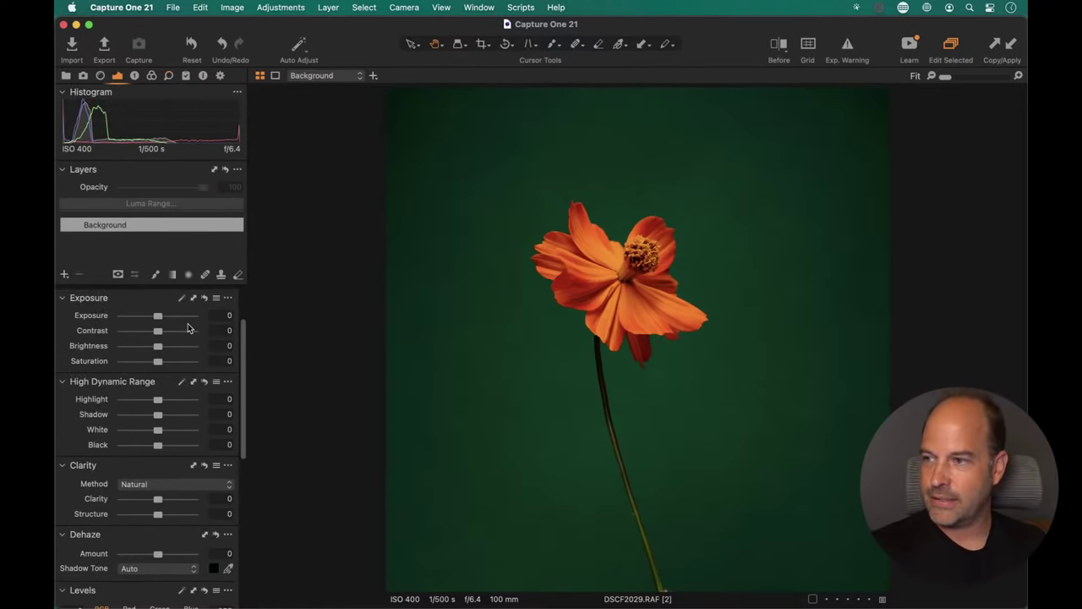
{"action": "left_click_drag", "start_coordinate": [159, 315], "coordinate": [158, 316]}
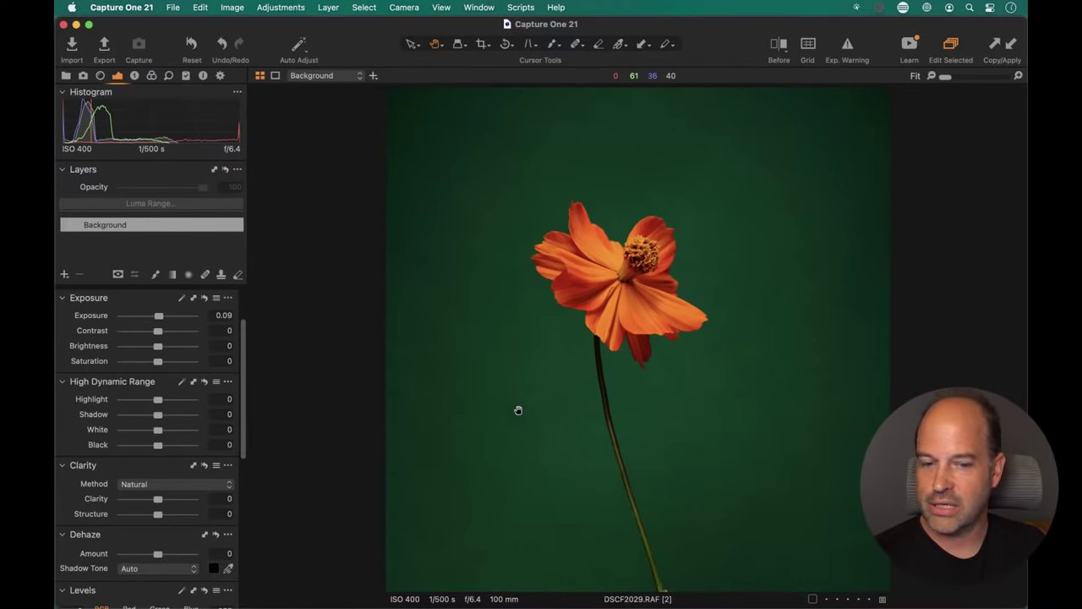
{"action": "left_click", "coordinate": [151, 76]}
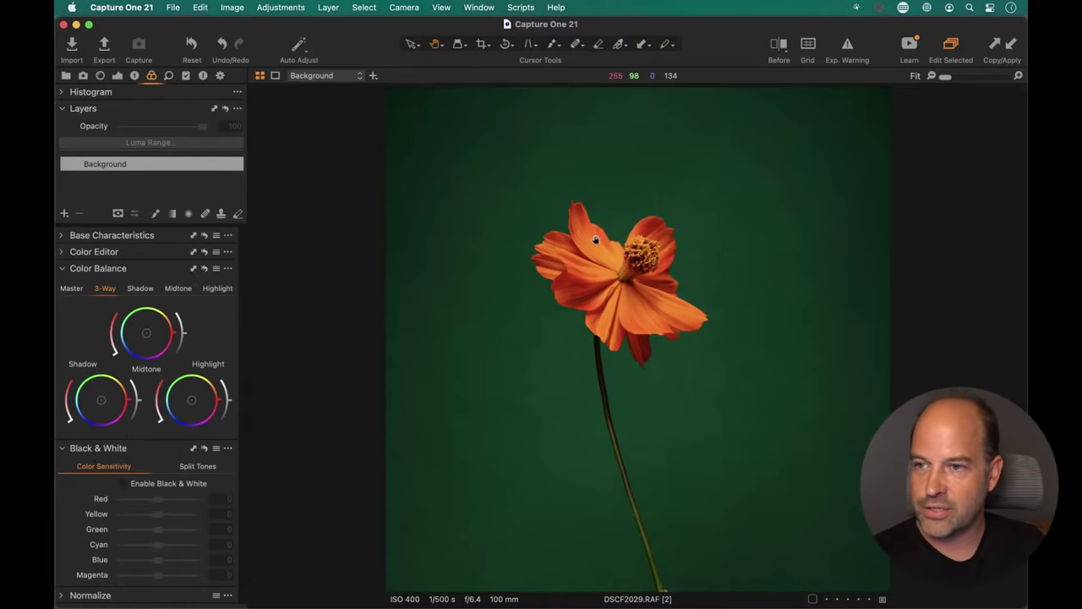
{"action": "double_click", "coordinate": [583, 227]}
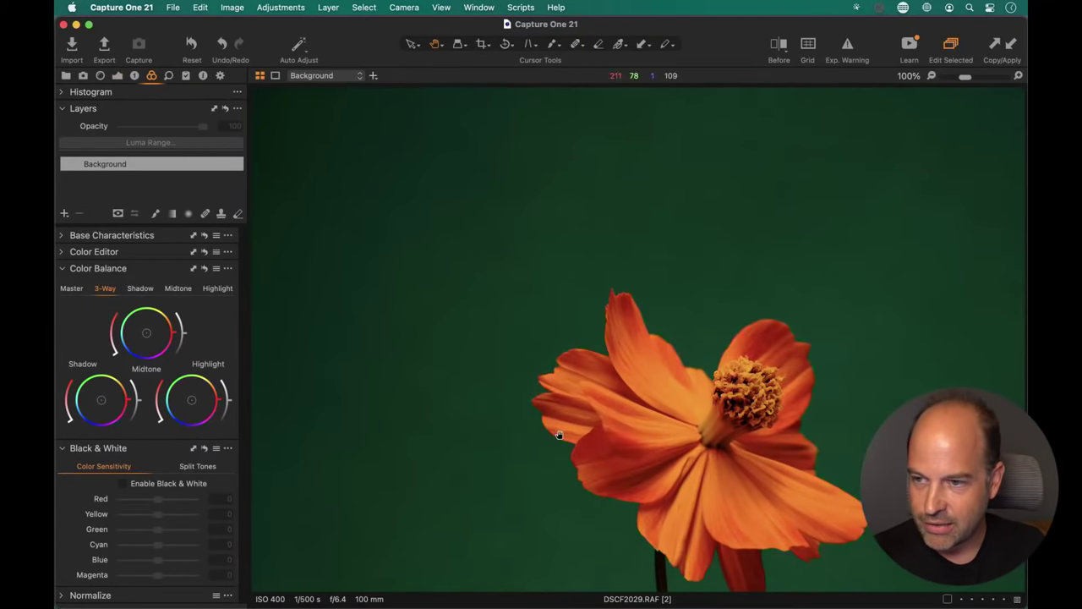
{"action": "double_click", "coordinate": [691, 421]}
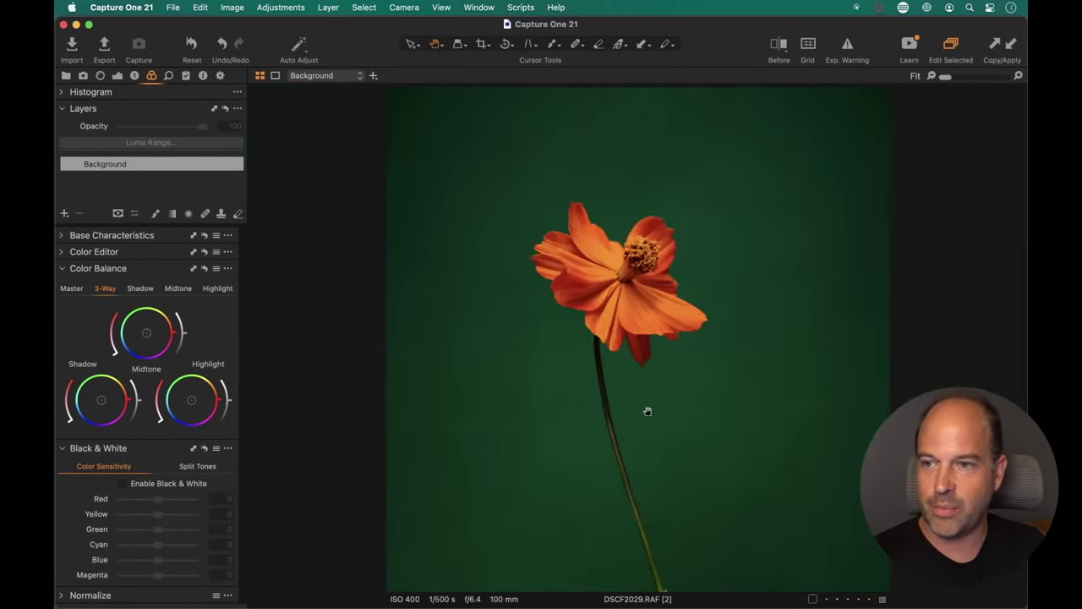
- Collapse Color Balance and open the Color Editor in its Advanced mode
{"action": "left_click", "coordinate": [62, 269]}
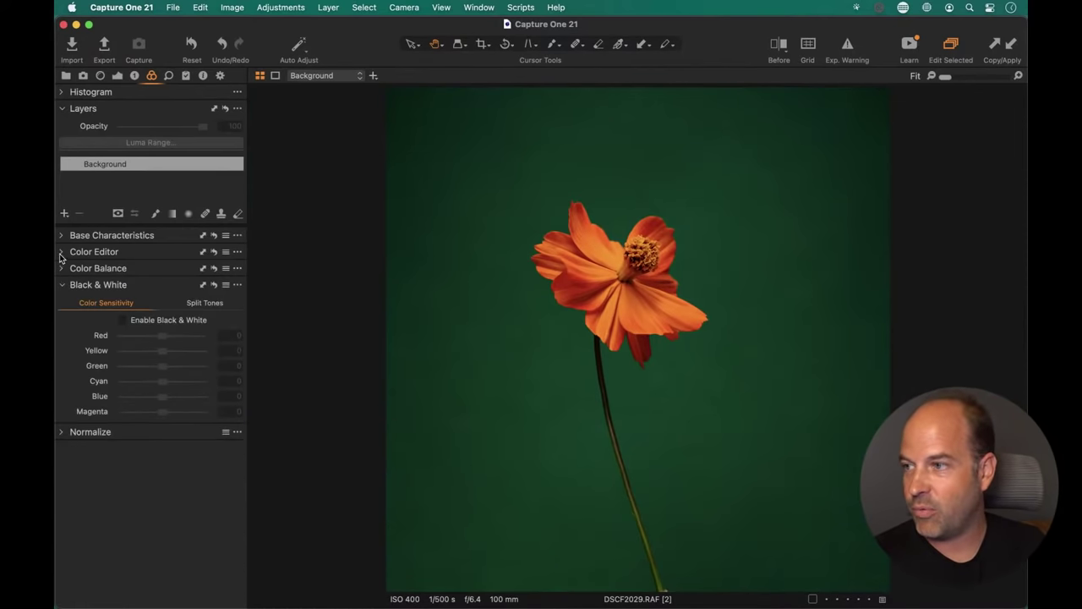
{"action": "left_click", "coordinate": [63, 252]}
{"action": "left_click", "coordinate": [152, 270]}
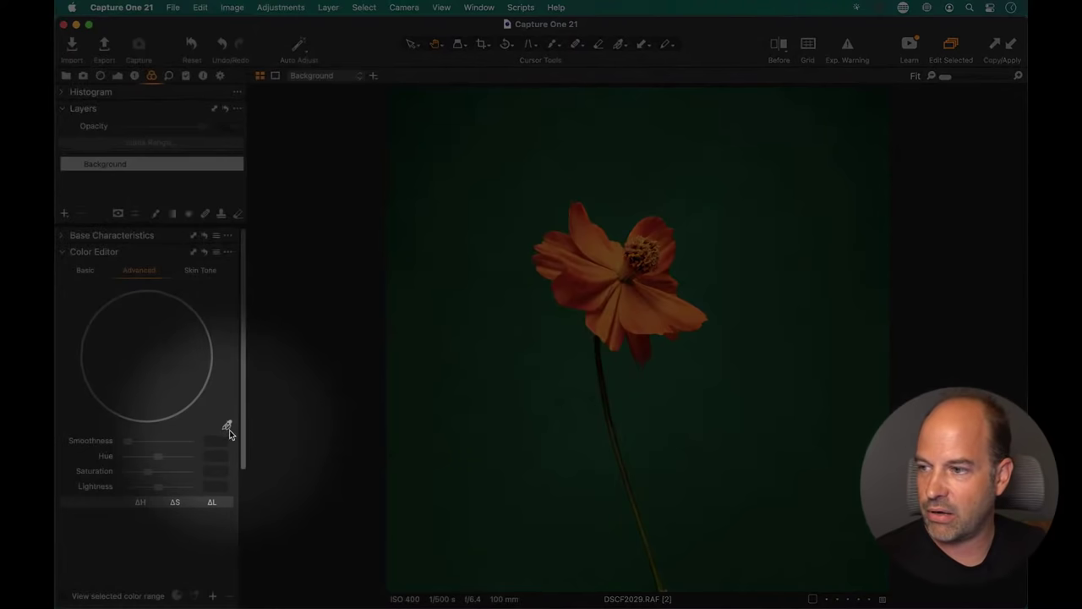
- Sample the green backdrop with the Color Editor picker and preview the selected range at 300%
{"action": "left_click", "coordinate": [226, 425]}
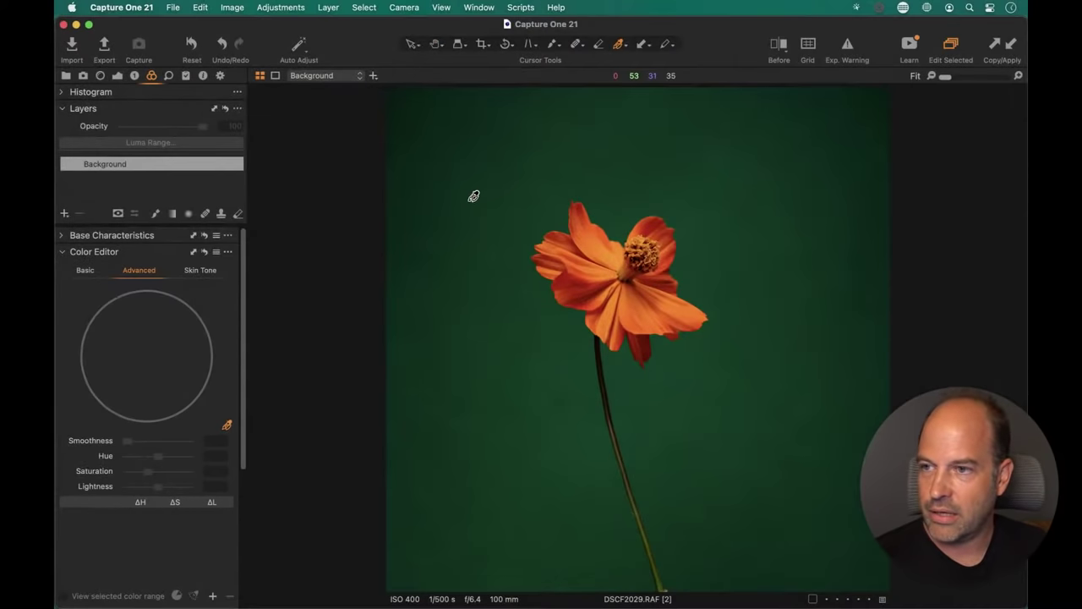
{"action": "left_click", "coordinate": [488, 222]}
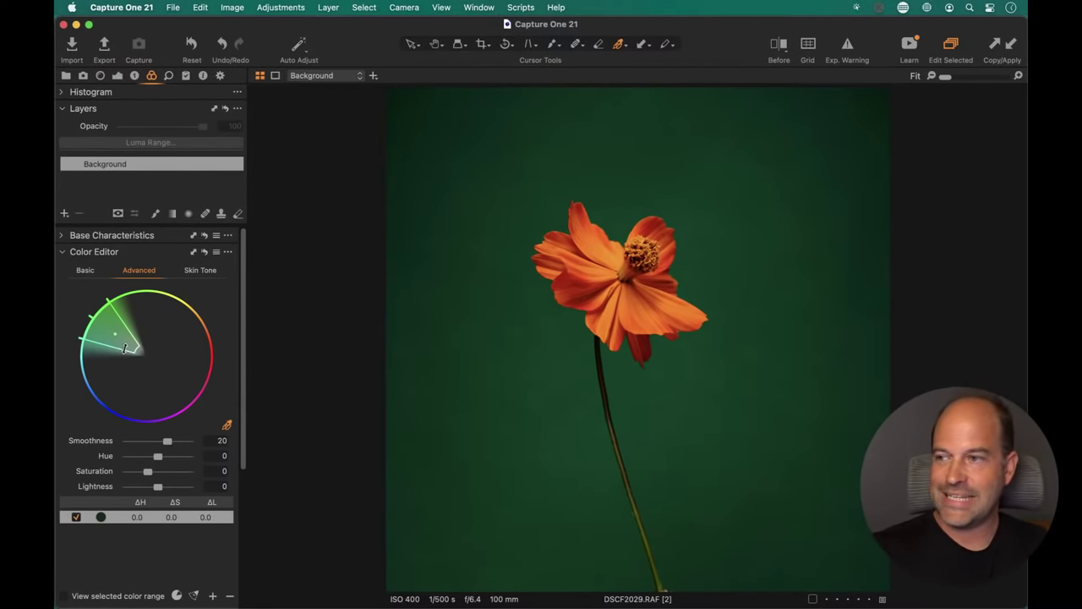
{"action": "left_click", "coordinate": [65, 595]}
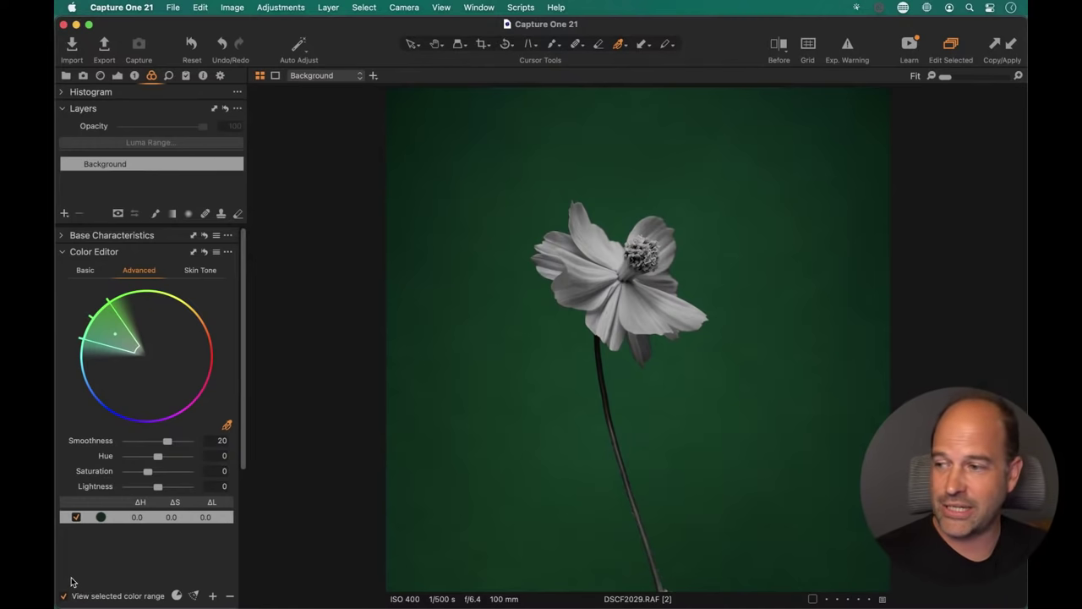
{"action": "left_click", "coordinate": [62, 597]}
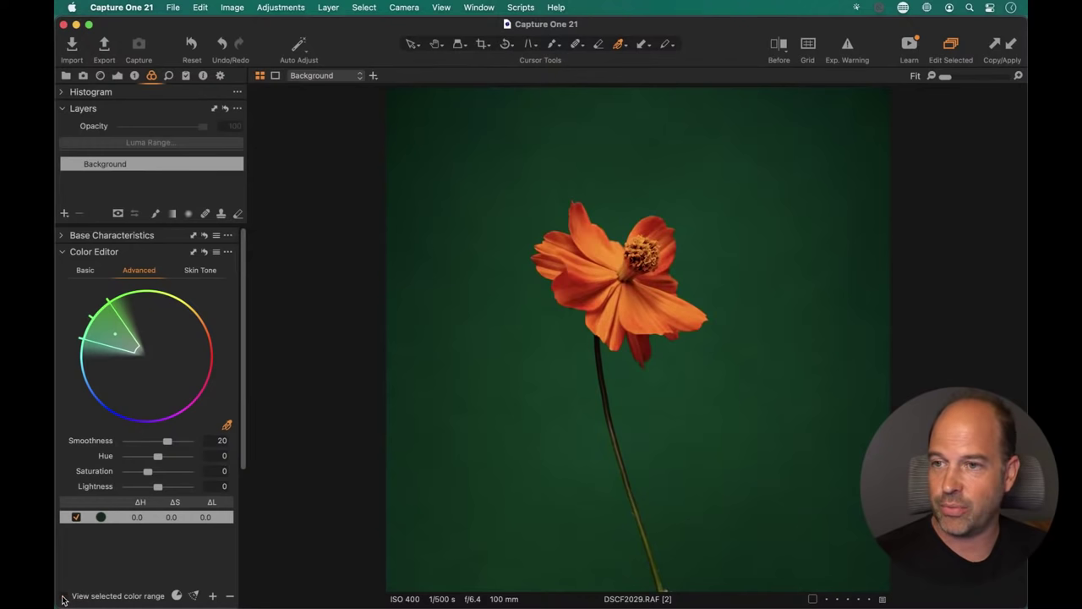
{"action": "key", "text": "h"}
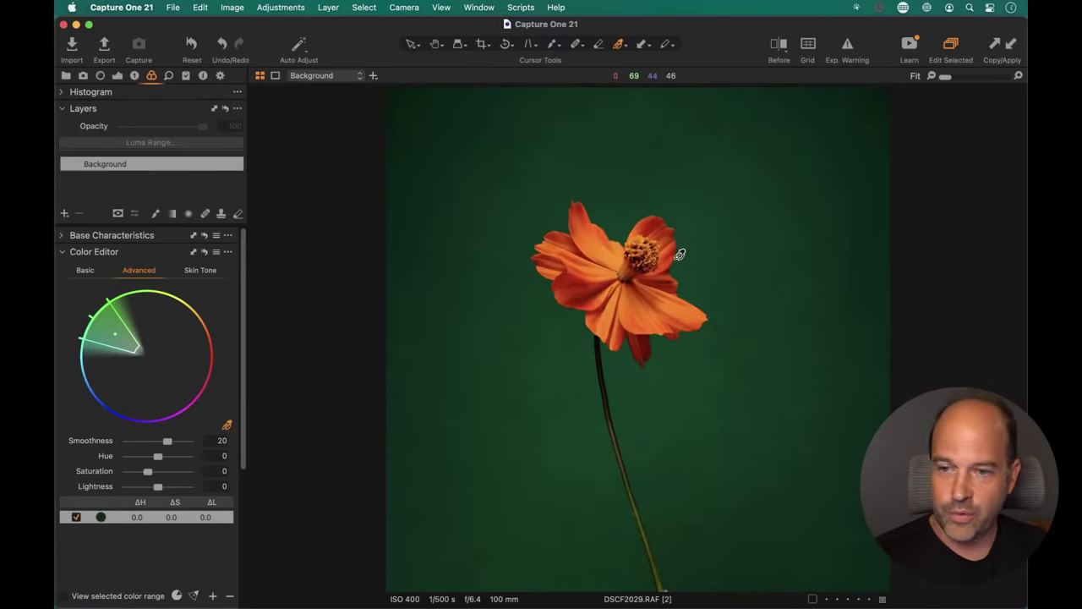
{"action": "key", "text": "super+plus"}
{"action": "key", "text": "super+plus"}
{"action": "key", "text": "super+plus"}
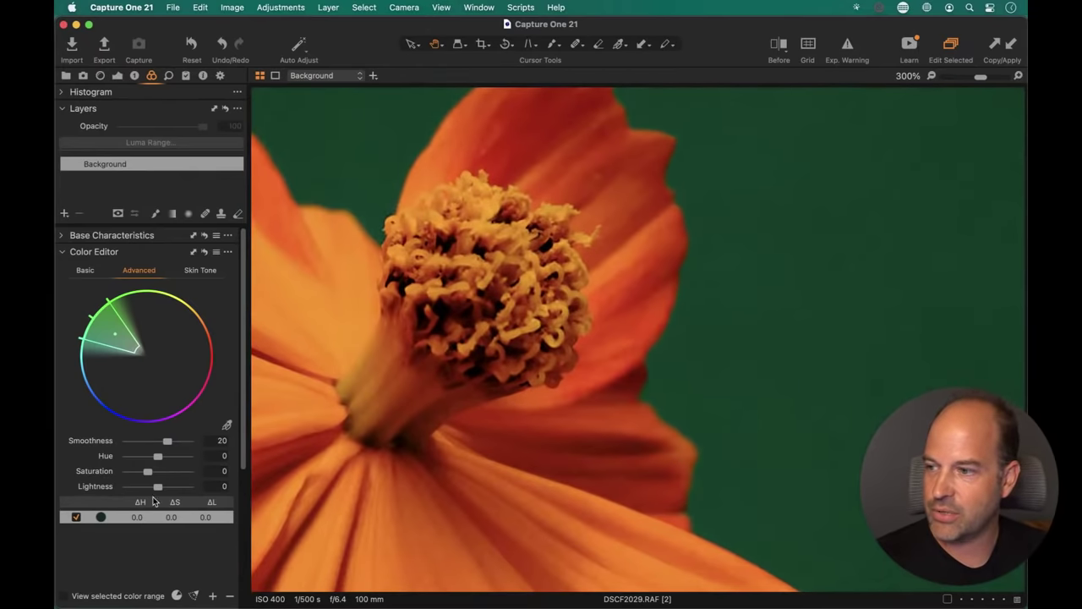
{"action": "left_click", "coordinate": [65, 596]}
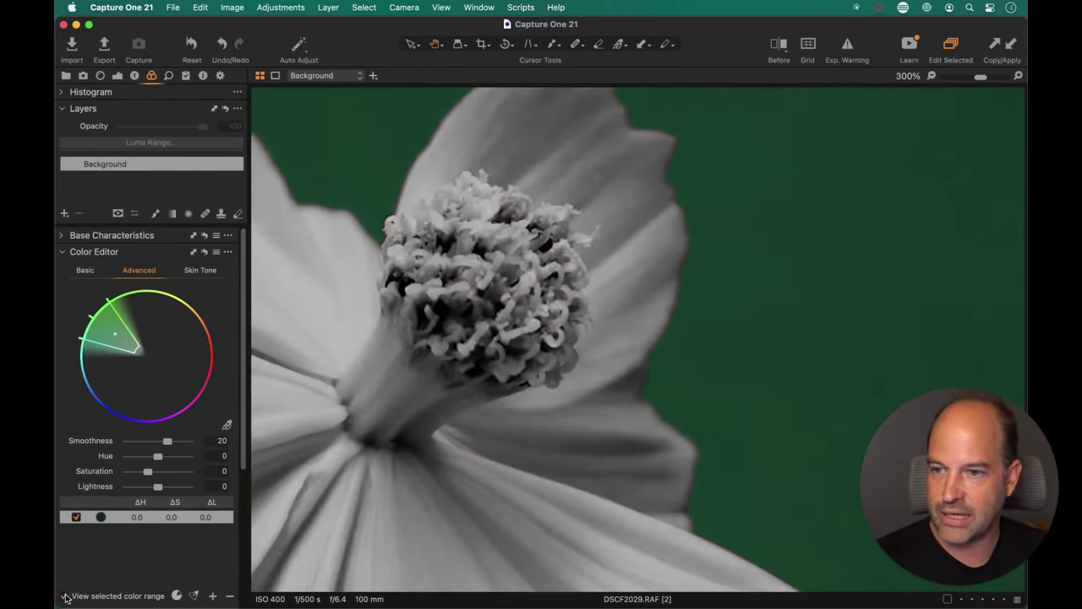
- Trial the green range at hue 30 and -30 and smoothness 30, then restore hue 0, smoothness 20
{"action": "left_click_drag", "start_coordinate": [616, 382], "coordinate": [683, 300]}
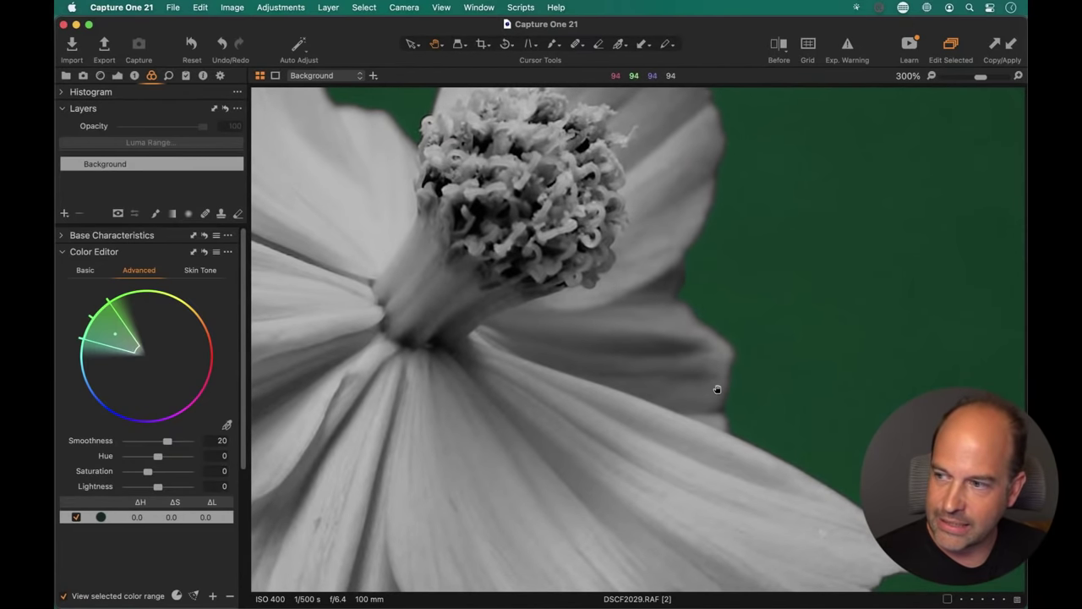
{"action": "left_click", "coordinate": [66, 596]}
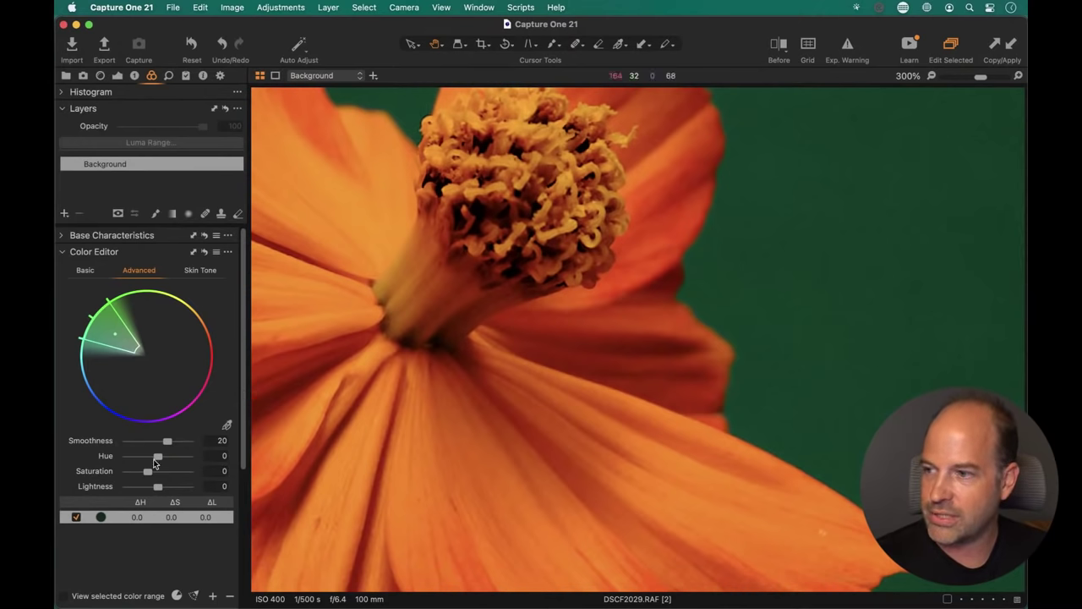
{"action": "left_click_drag", "start_coordinate": [157, 458], "coordinate": [189, 458]}
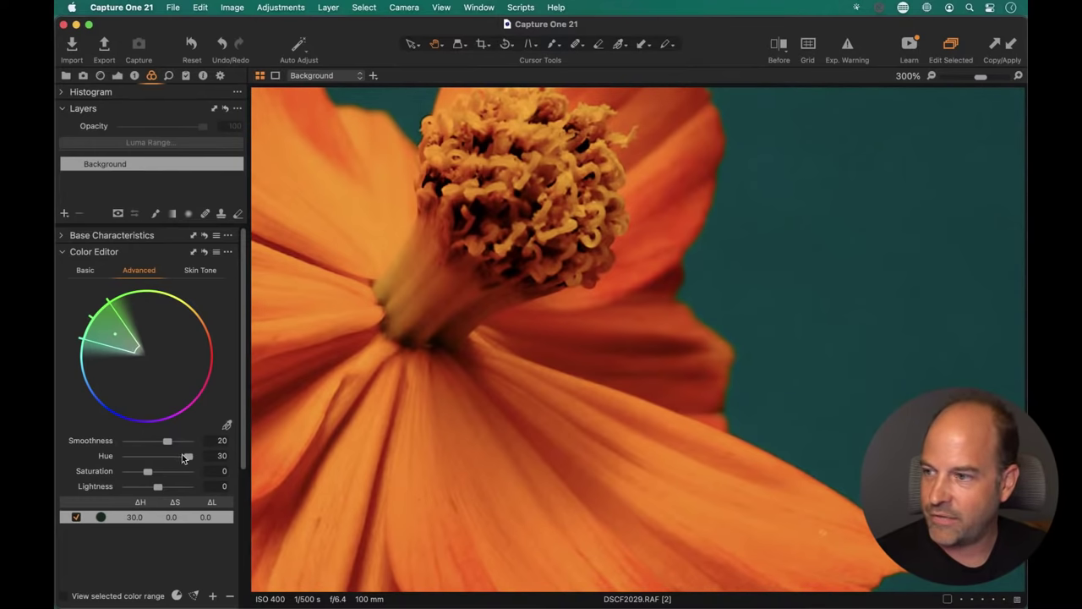
{"action": "left_click_drag", "start_coordinate": [186, 458], "coordinate": [113, 460]}
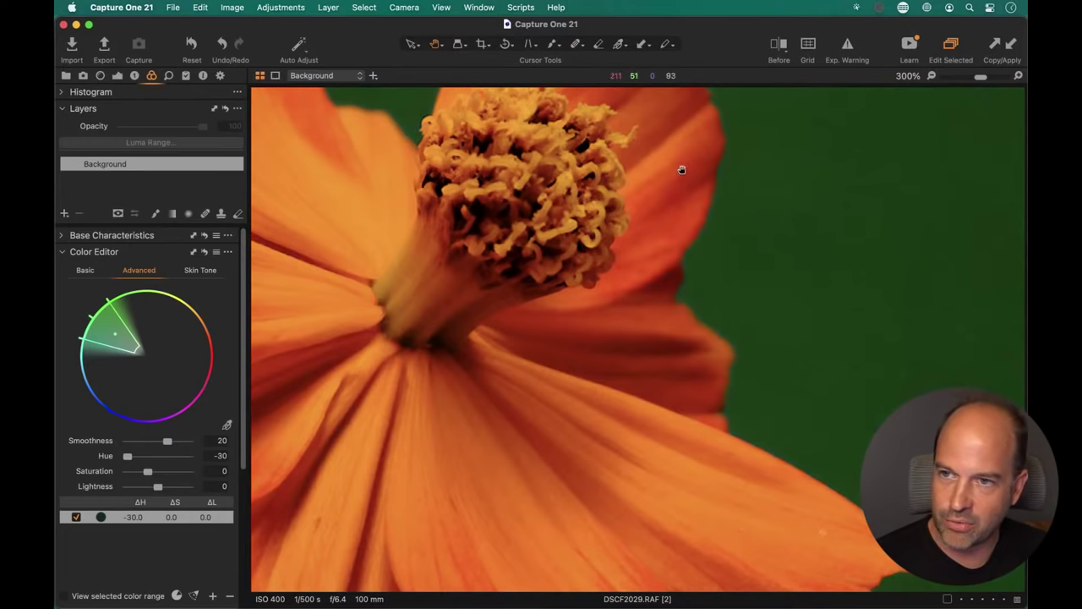
{"action": "scroll", "coordinate": [686, 182], "scroll_direction": "up", "scroll_amount": 5}
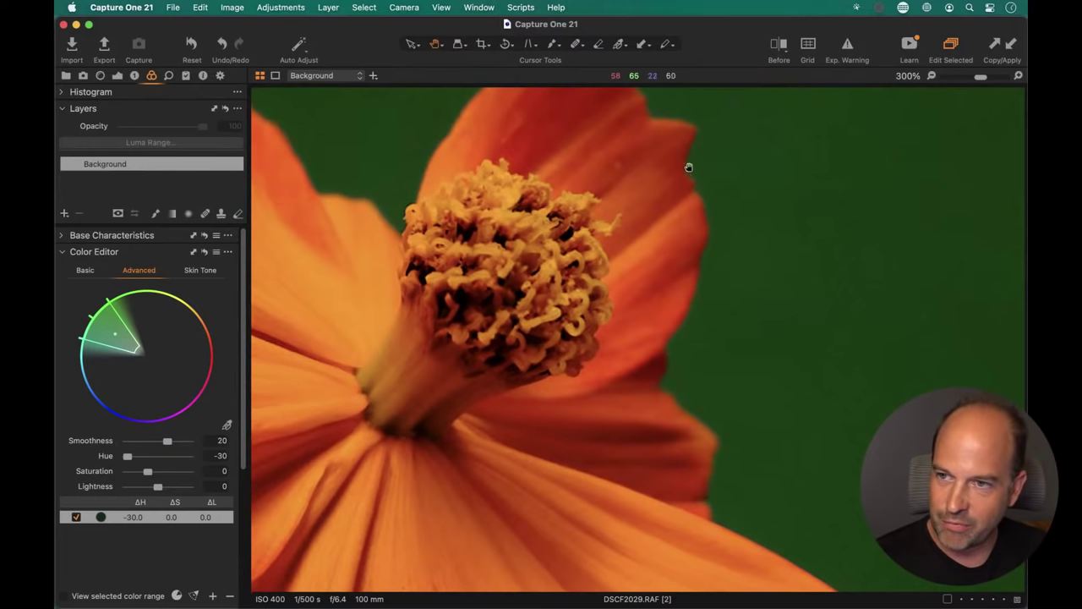
{"action": "scroll", "coordinate": [627, 220], "scroll_direction": "left", "scroll_amount": 5}
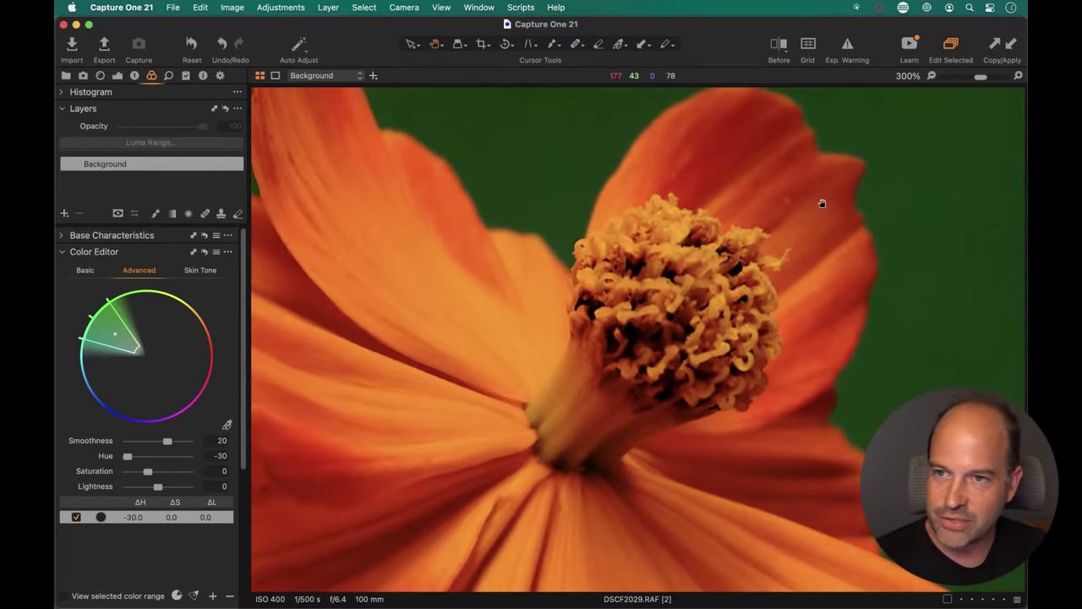
{"action": "scroll", "coordinate": [717, 341], "scroll_direction": "right", "scroll_amount": 5}
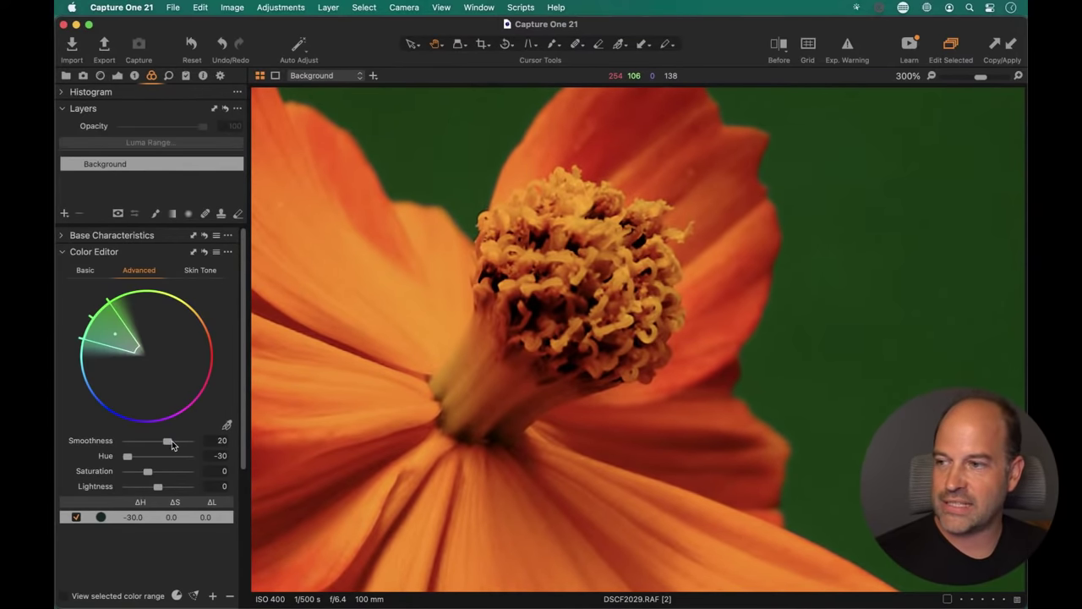
{"action": "left_click_drag", "start_coordinate": [167, 446], "coordinate": [187, 443]}
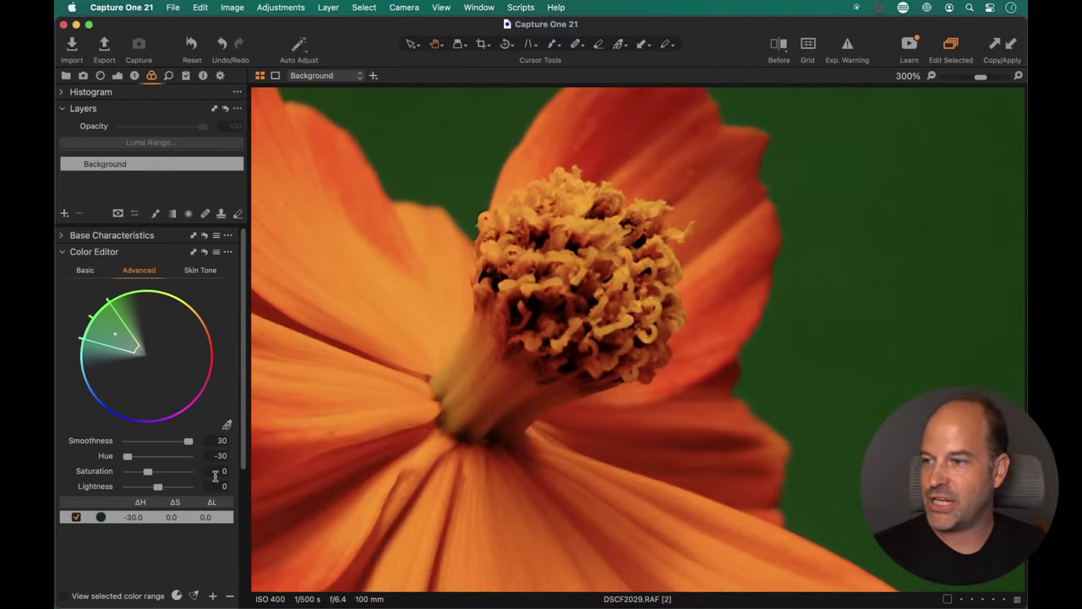
{"action": "left_click_drag", "start_coordinate": [187, 440], "coordinate": [158, 456]}
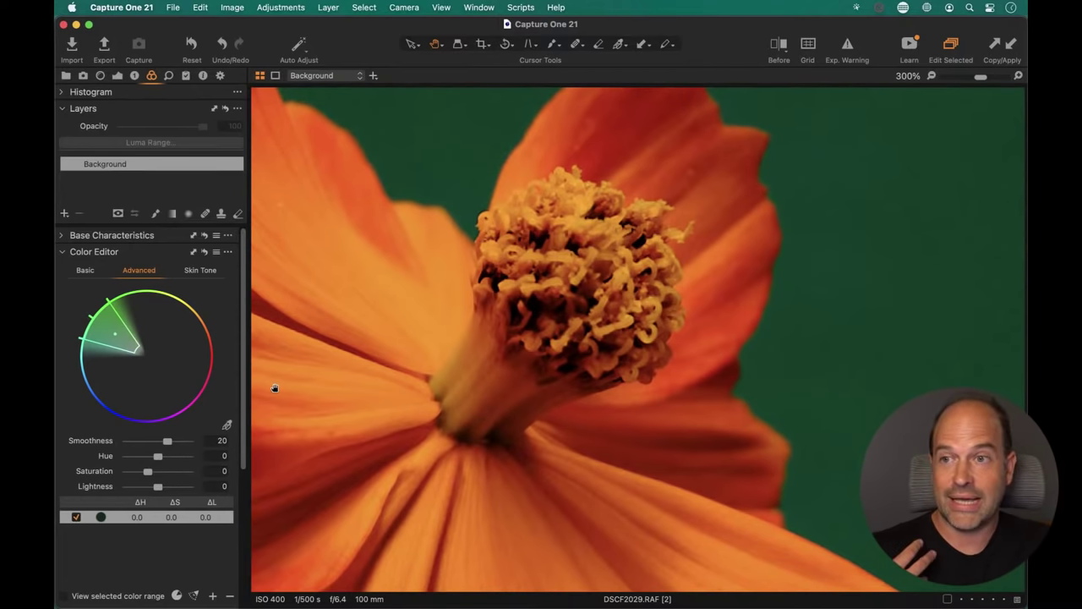
- Create Adjustment Layer 1 masked from the green colour range using Create Masked Layer from Selection
{"action": "key", "text": "super+0"}
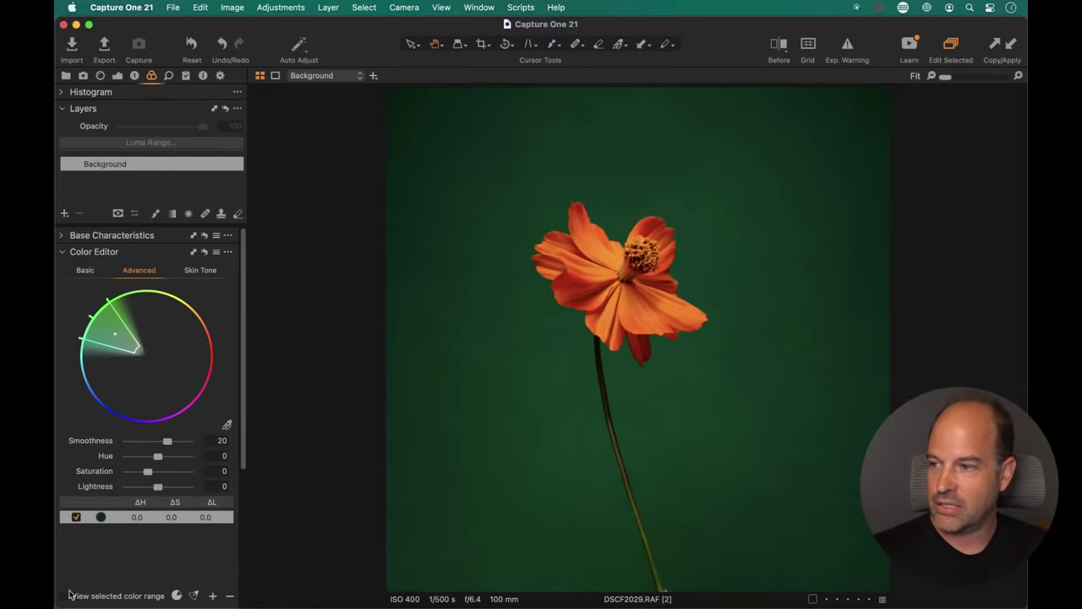
{"action": "left_click", "coordinate": [72, 596]}
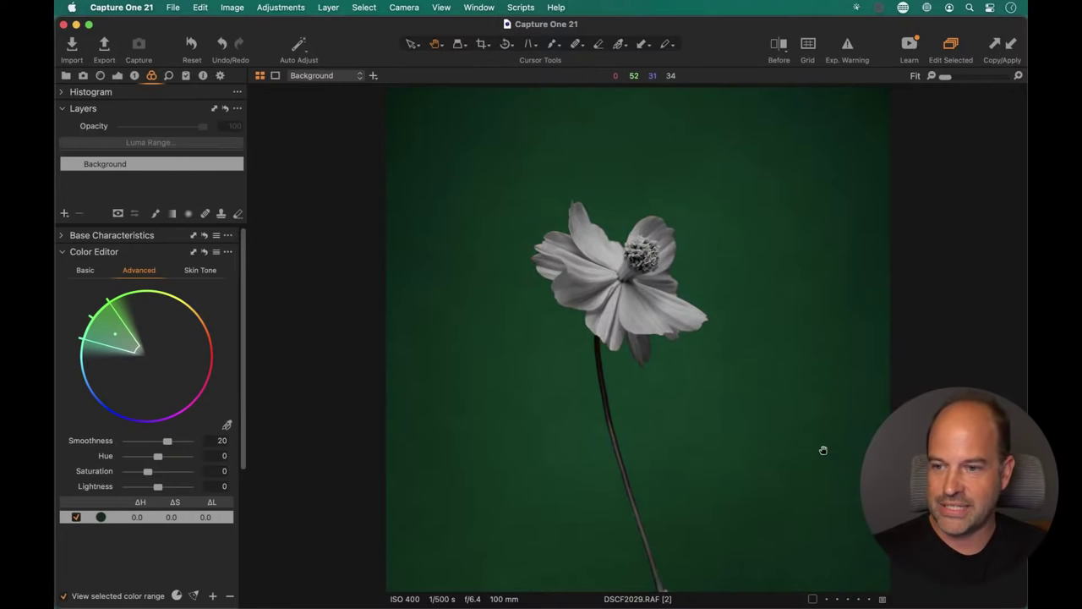
{"action": "left_click", "coordinate": [144, 596]}
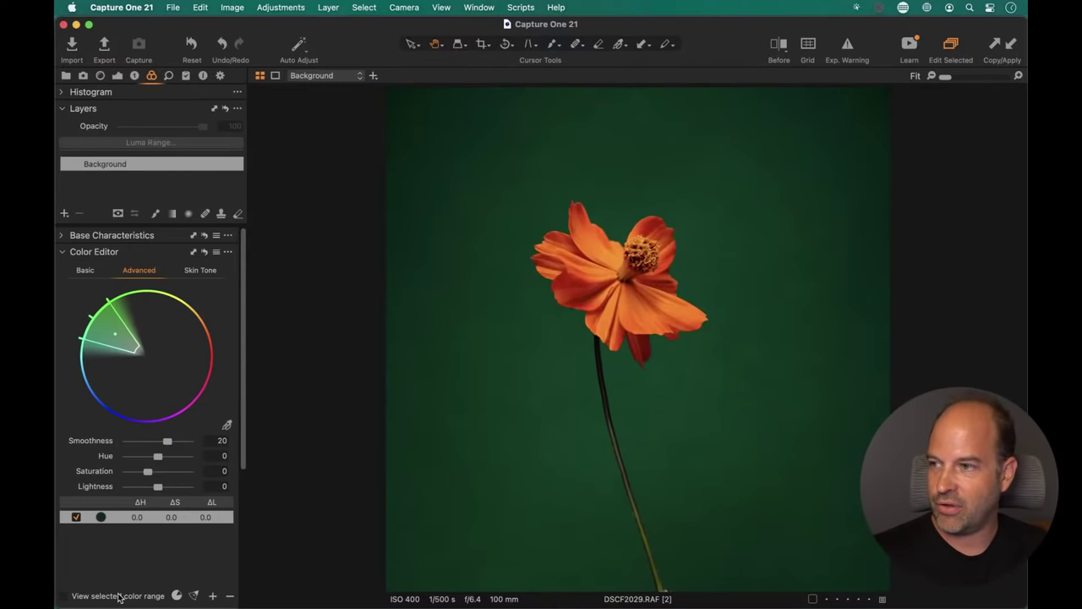
{"action": "left_click", "coordinate": [228, 251]}
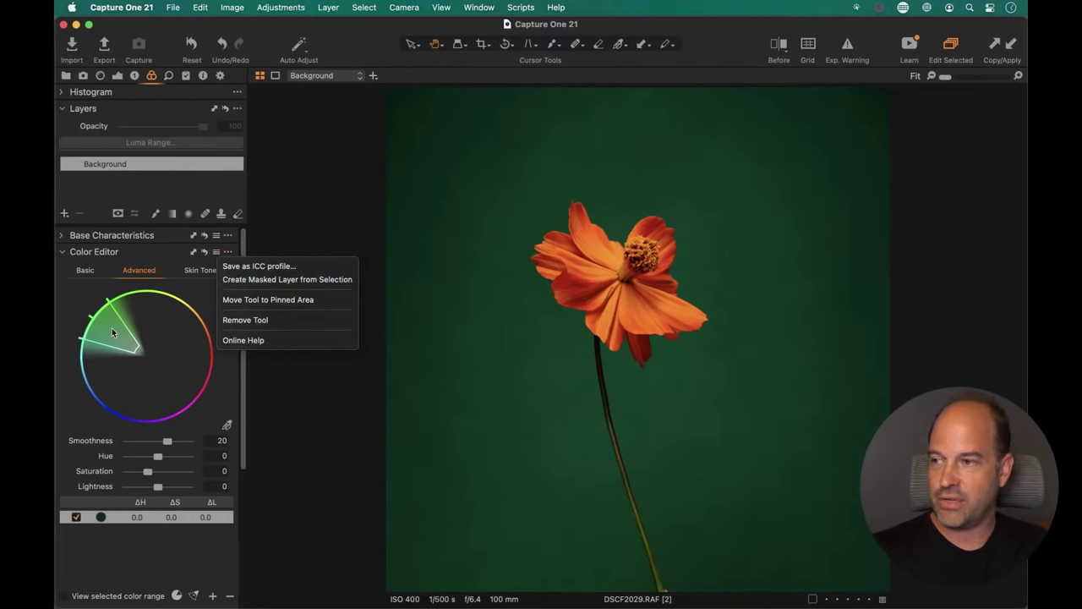
{"action": "left_click", "coordinate": [247, 280]}
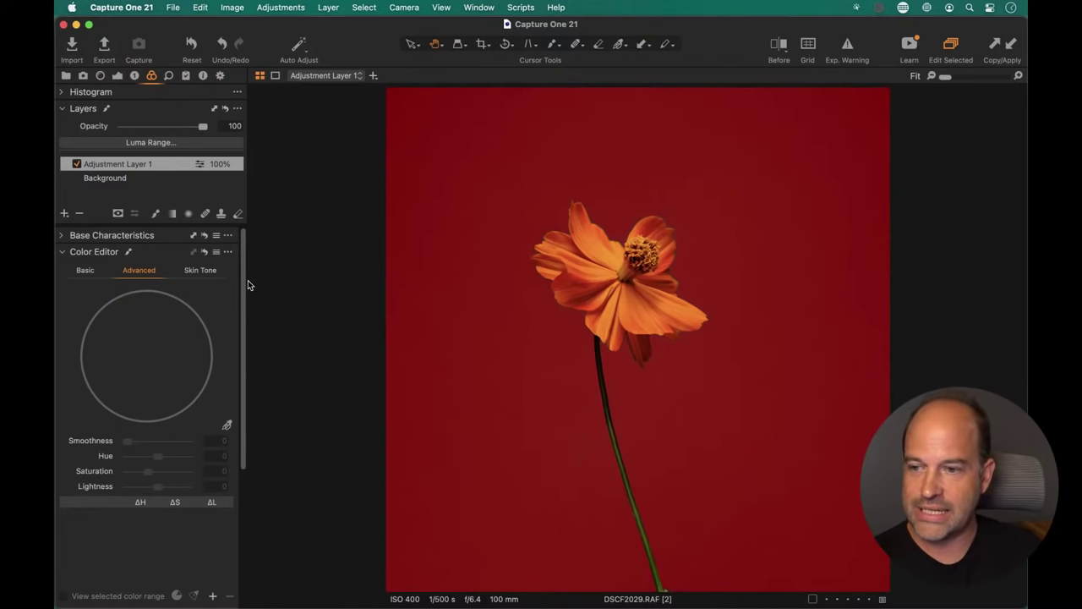
{"action": "key", "text": "super+z"}
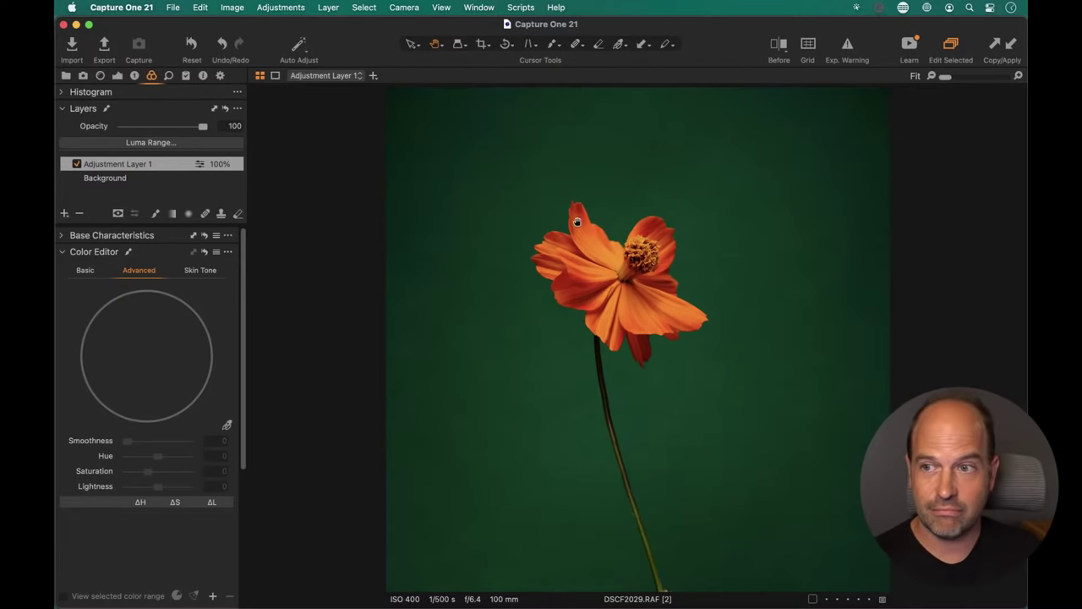
{"action": "left_click", "coordinate": [640, 259]}
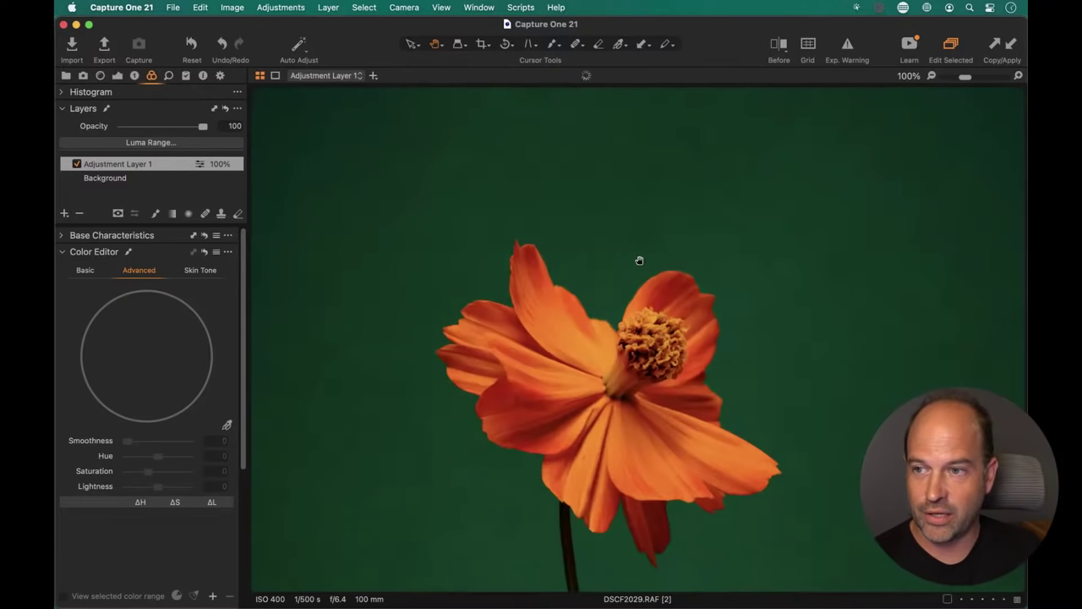
{"action": "left_click", "coordinate": [117, 214]}
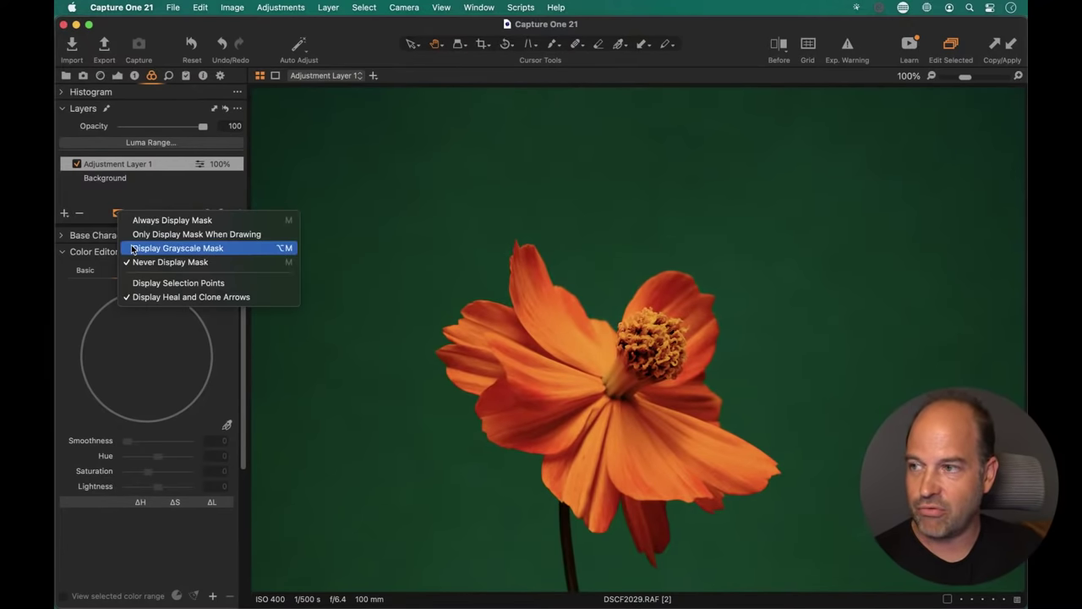
- Show the mask in grayscale and inspect its edges along the stem and flower head at 300%
{"action": "left_click", "coordinate": [220, 250]}
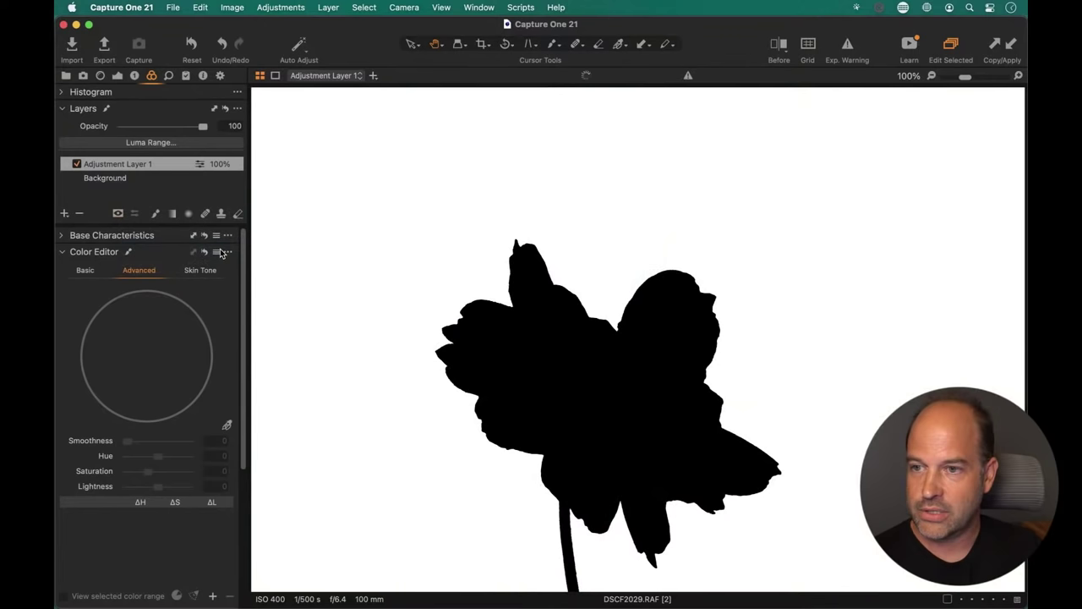
{"action": "left_click_drag", "start_coordinate": [656, 415], "coordinate": [660, 304]}
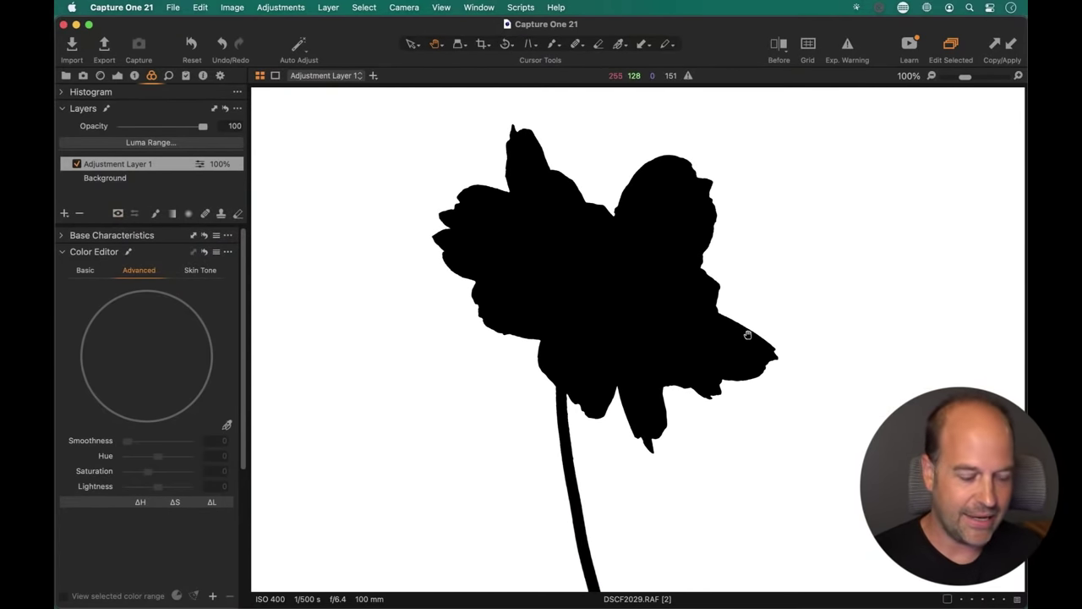
{"action": "scroll", "coordinate": [747, 334], "scroll_direction": "up", "scroll_amount": 3}
{"action": "left_click_drag", "start_coordinate": [756, 468], "coordinate": [751, 291]}
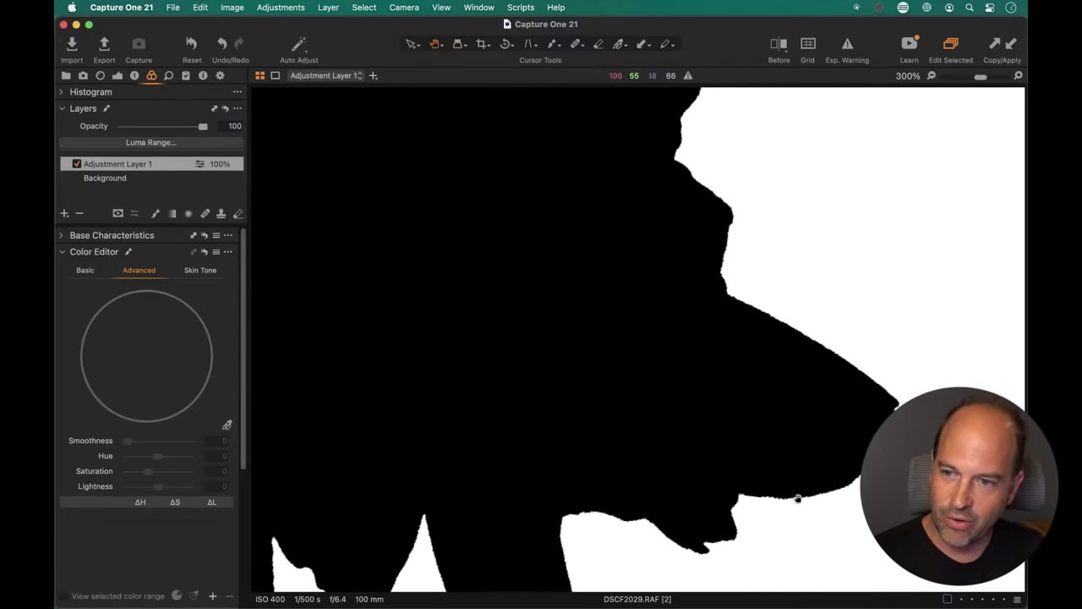
{"action": "left_click_drag", "start_coordinate": [607, 481], "coordinate": [758, 234]}
{"action": "left_click_drag", "start_coordinate": [600, 398], "coordinate": [650, 333]}
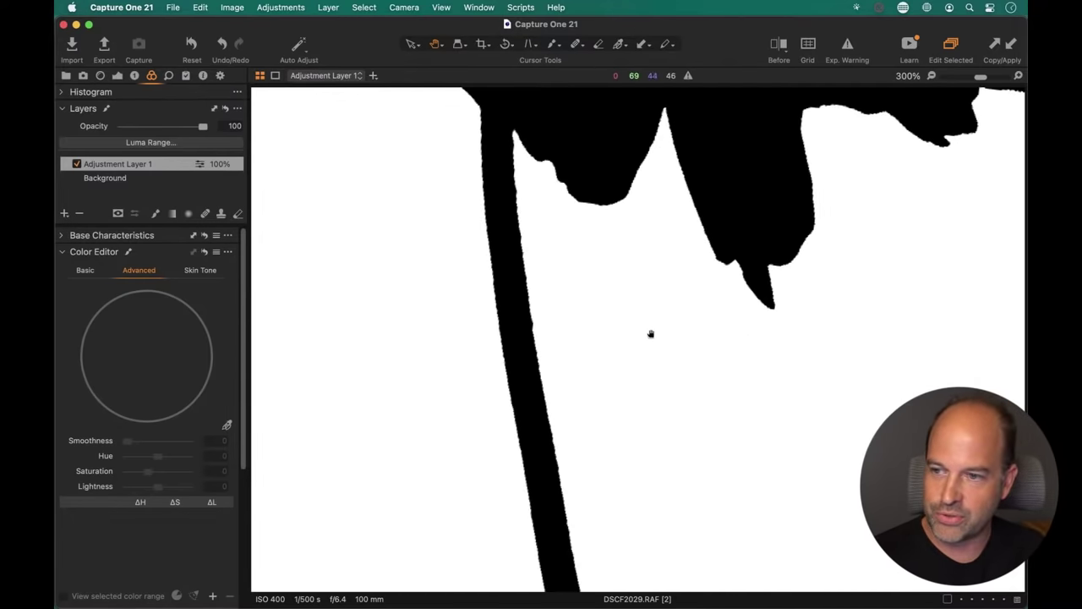
{"action": "scroll", "coordinate": [653, 384], "scroll_direction": "down", "scroll_amount": 3}
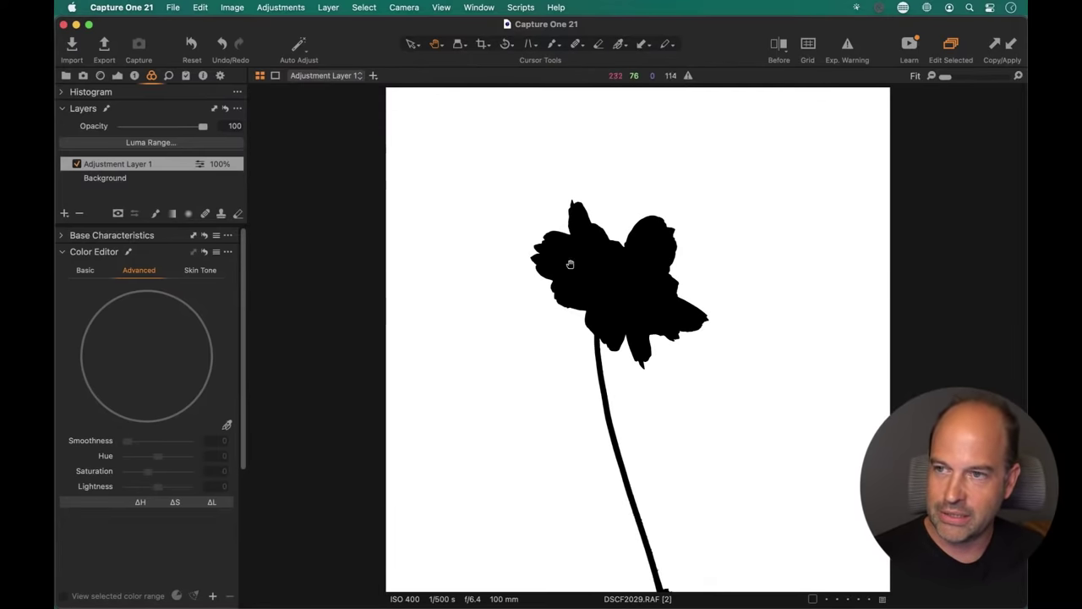
{"action": "scroll", "coordinate": [570, 264], "scroll_direction": "up", "scroll_amount": 3}
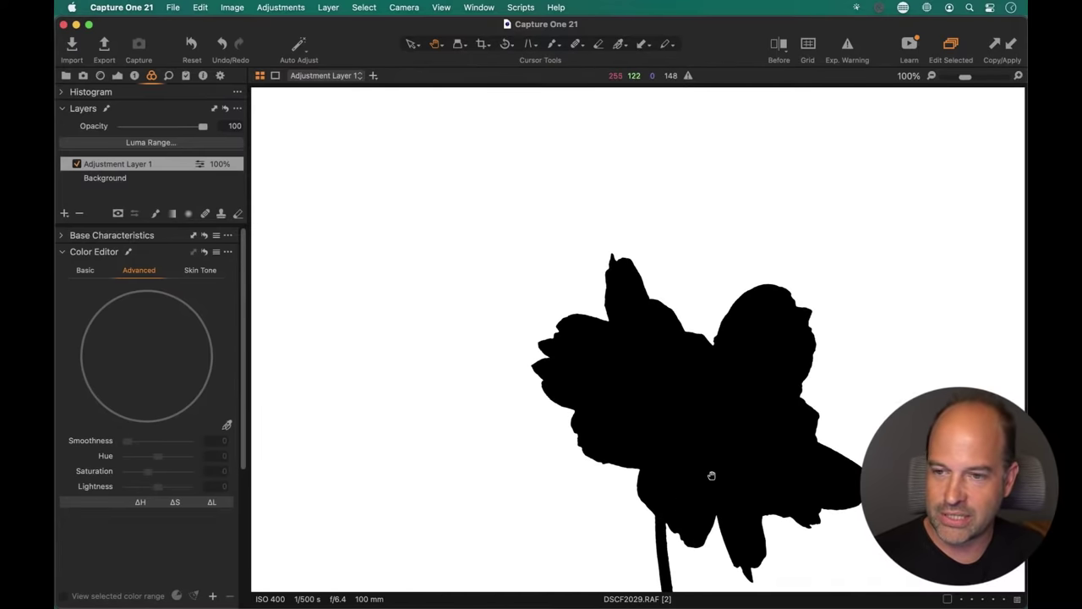
{"action": "left_click_drag", "start_coordinate": [671, 414], "coordinate": [597, 294]}
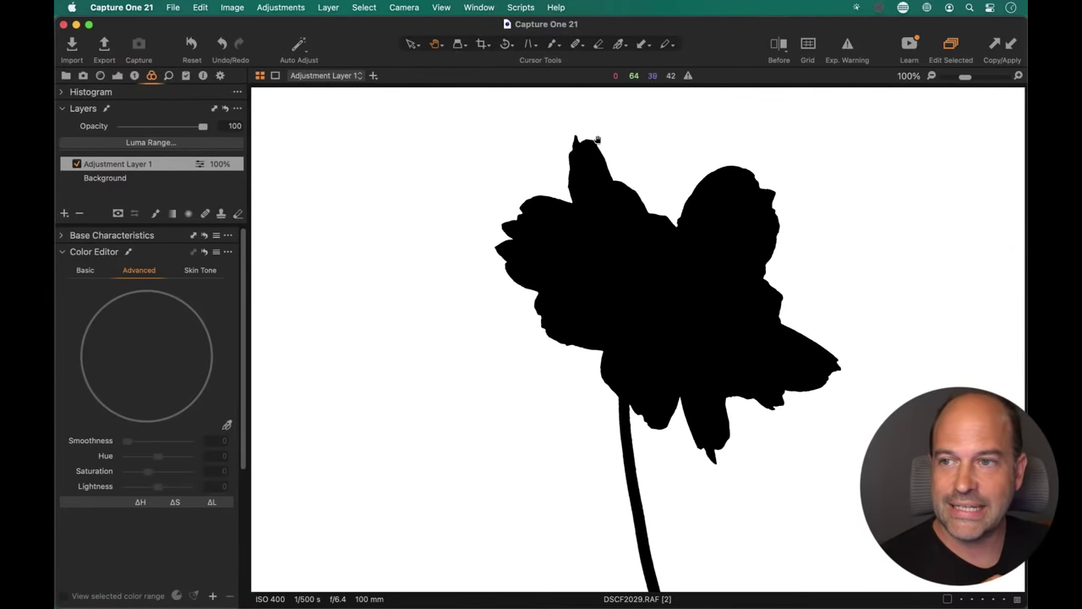
{"action": "scroll", "coordinate": [705, 302], "scroll_direction": "down", "scroll_amount": 3}
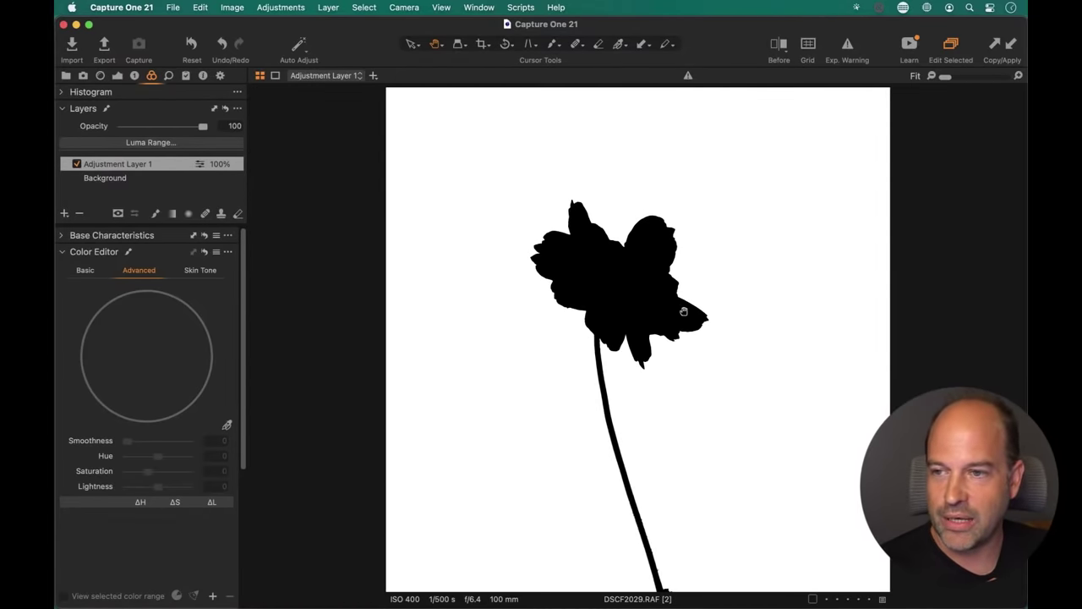
{"action": "scroll", "coordinate": [683, 311], "scroll_direction": "up", "scroll_amount": 3}
{"action": "scroll", "coordinate": [689, 321], "scroll_direction": "up", "scroll_amount": 3}
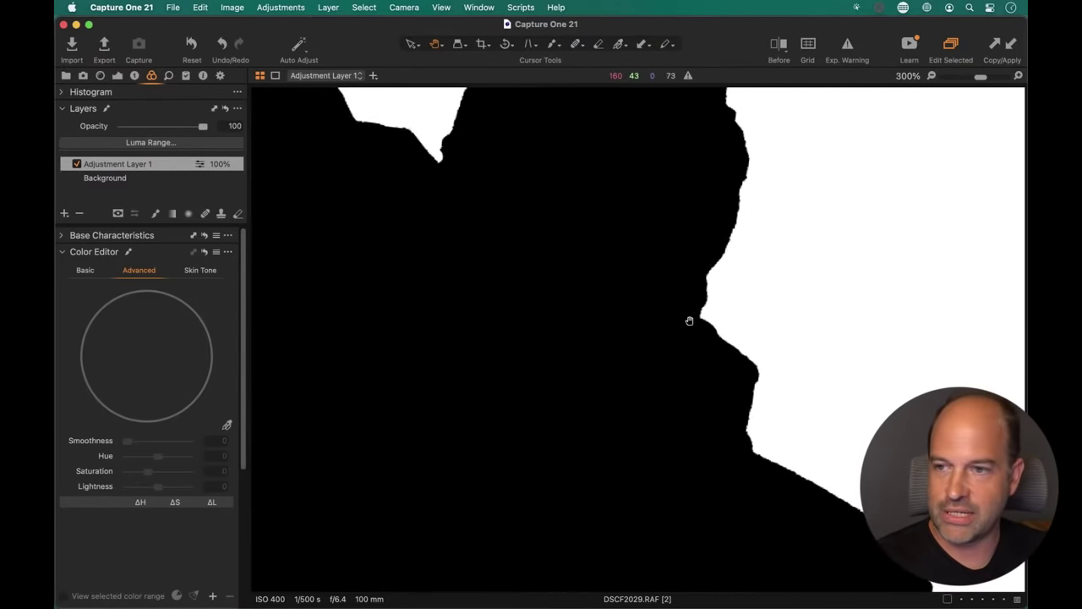
- Rename Adjustment Layer 1 to 'Flower'
{"action": "right_click", "coordinate": [144, 164]}
{"action": "left_click", "coordinate": [122, 176]}
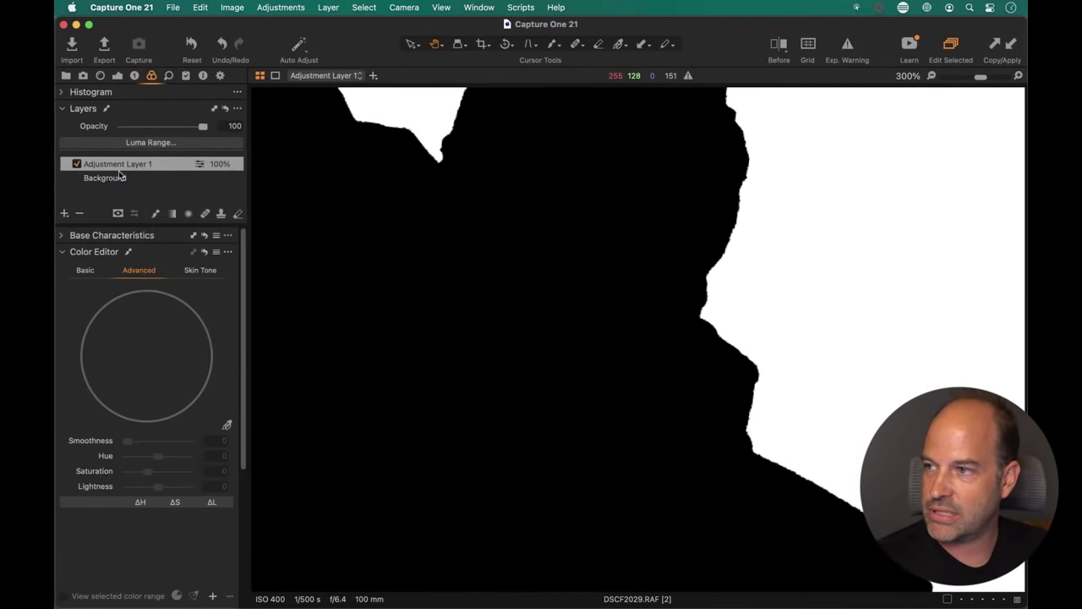
{"action": "double_click", "coordinate": [113, 166]}
{"action": "type", "text": "Flowe"}
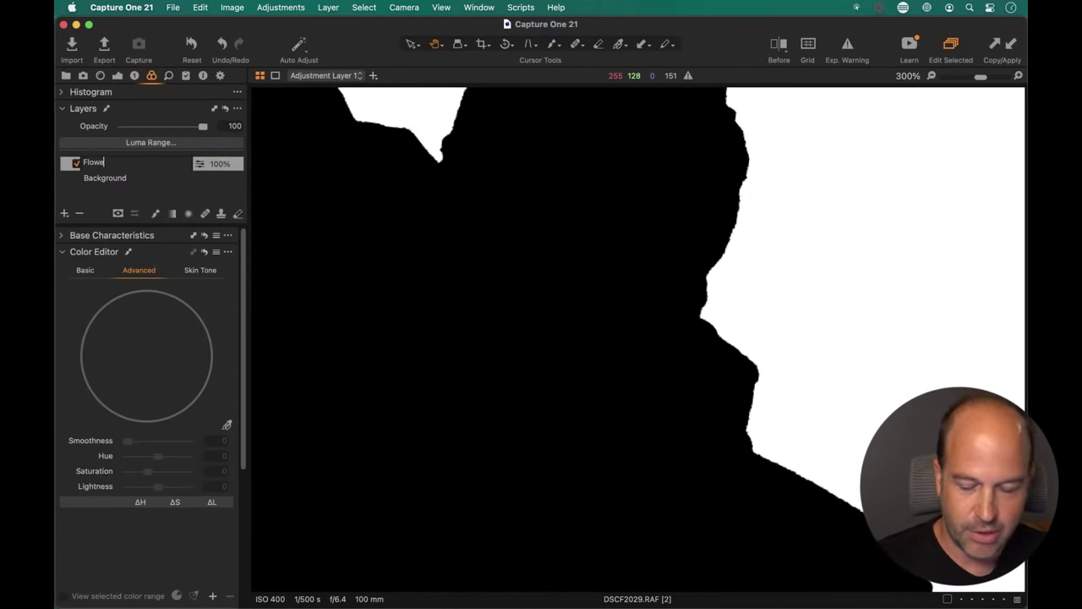
{"action": "type", "text": "r"}
{"action": "key", "text": "Return"}
- Refine the Flower layer's mask to Radius 29, after trying 0 and 300, and apply it
{"action": "right_click", "coordinate": [165, 169]}
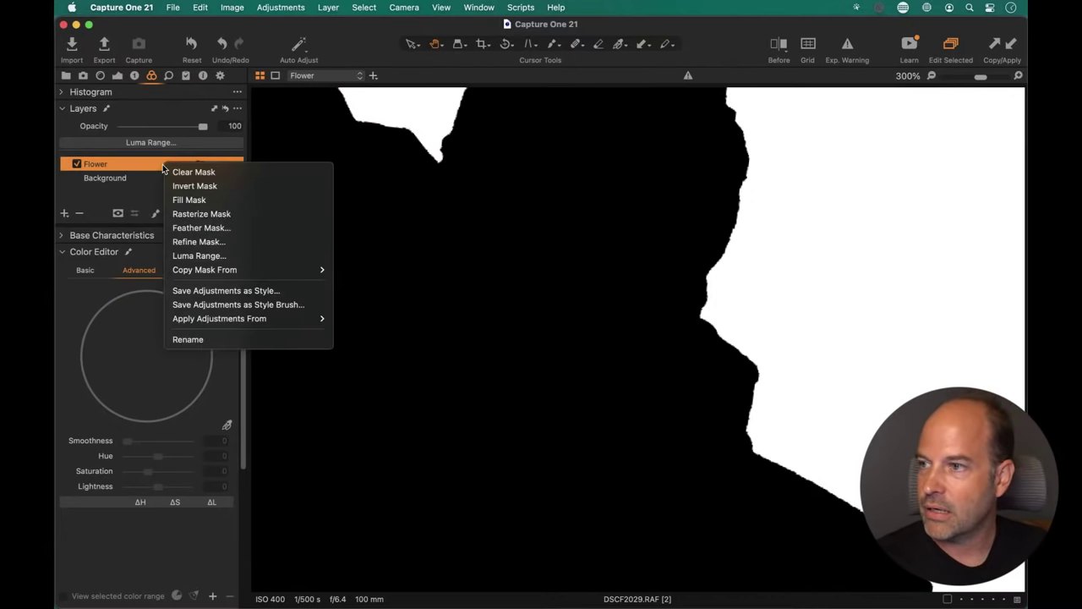
{"action": "left_click", "coordinate": [272, 243]}
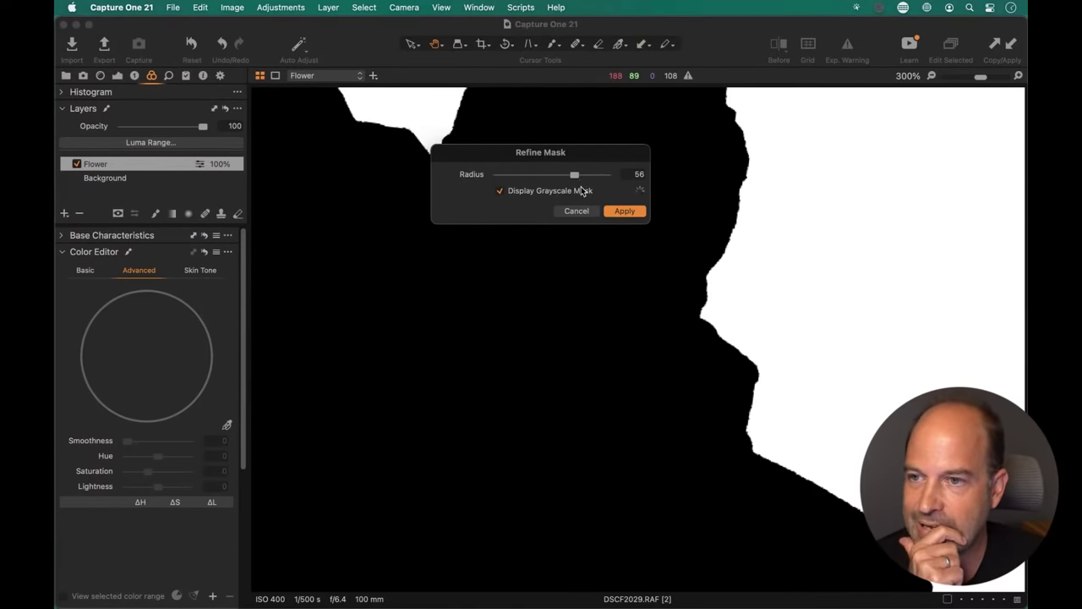
{"action": "left_click_drag", "start_coordinate": [598, 149], "coordinate": [925, 253]}
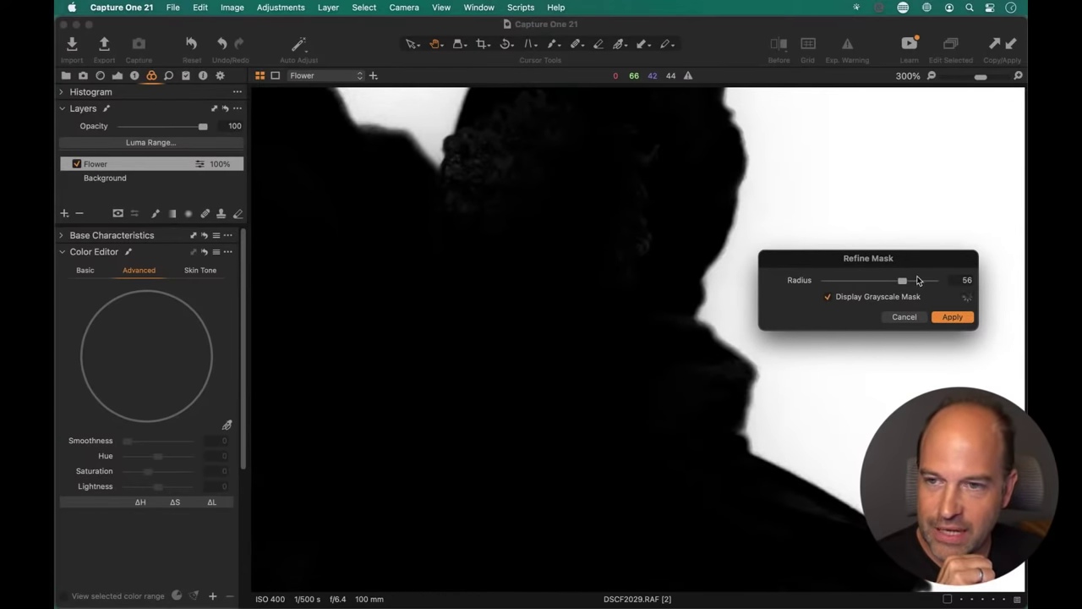
{"action": "left_click_drag", "start_coordinate": [903, 283], "coordinate": [713, 358]}
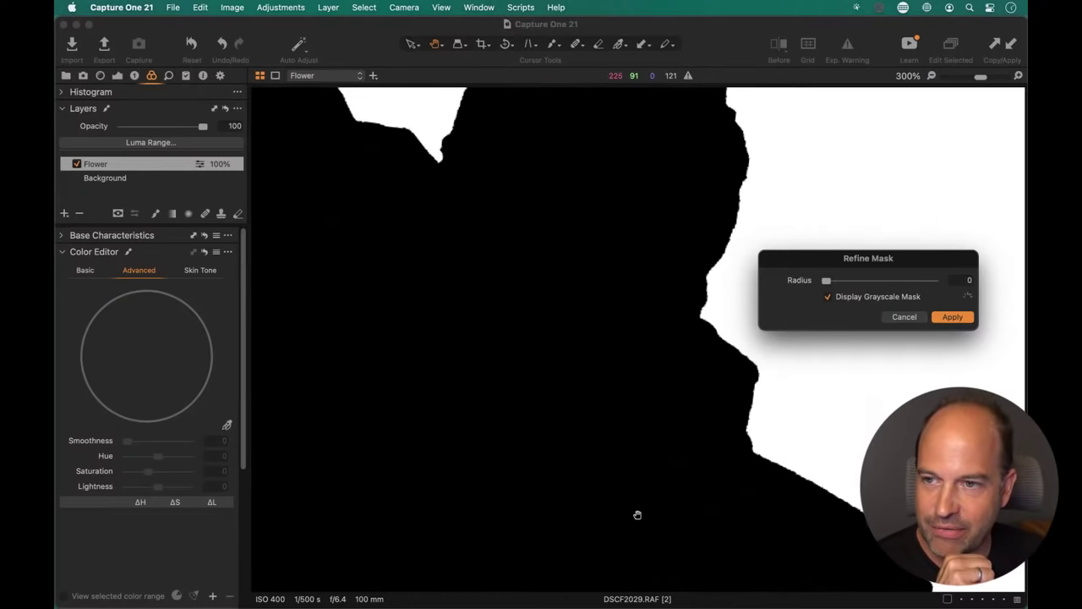
{"action": "left_click_drag", "start_coordinate": [825, 280], "coordinate": [933, 280]}
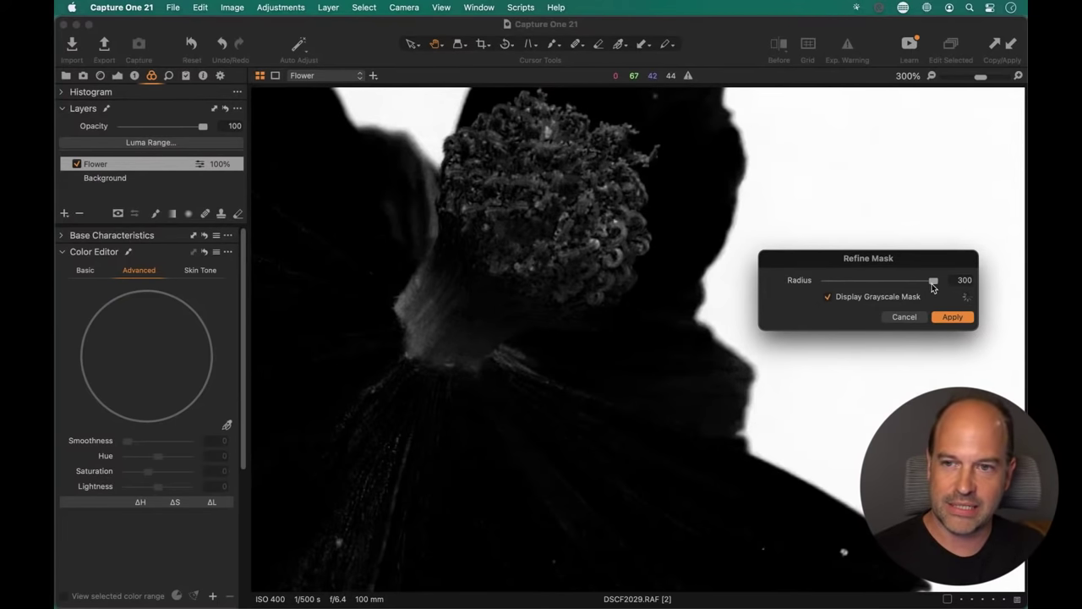
{"action": "left_click_drag", "start_coordinate": [933, 280], "coordinate": [894, 282]}
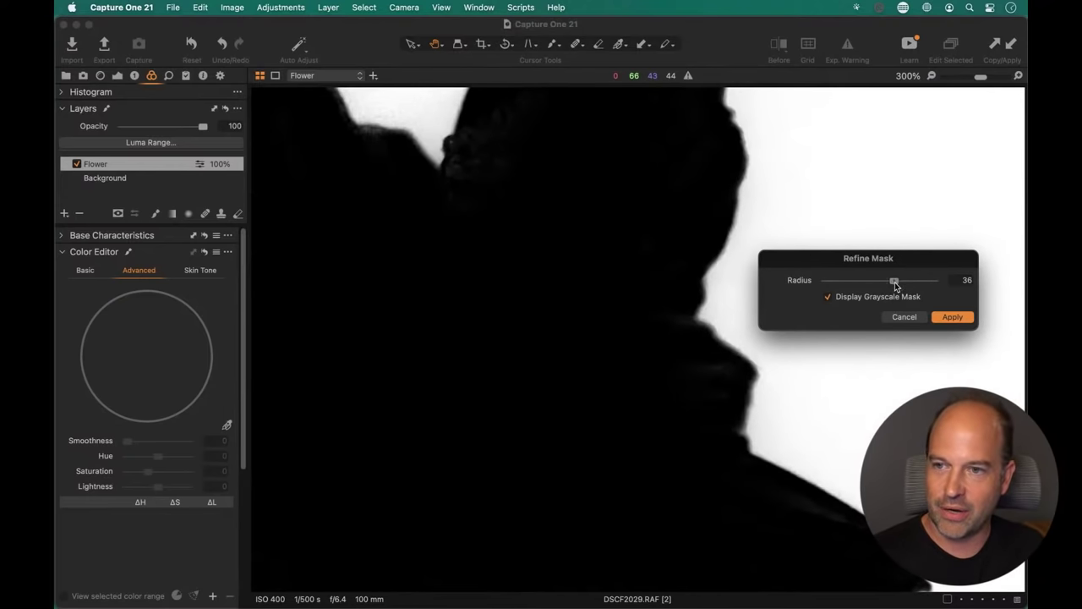
{"action": "left_click_drag", "start_coordinate": [894, 281], "coordinate": [889, 281]}
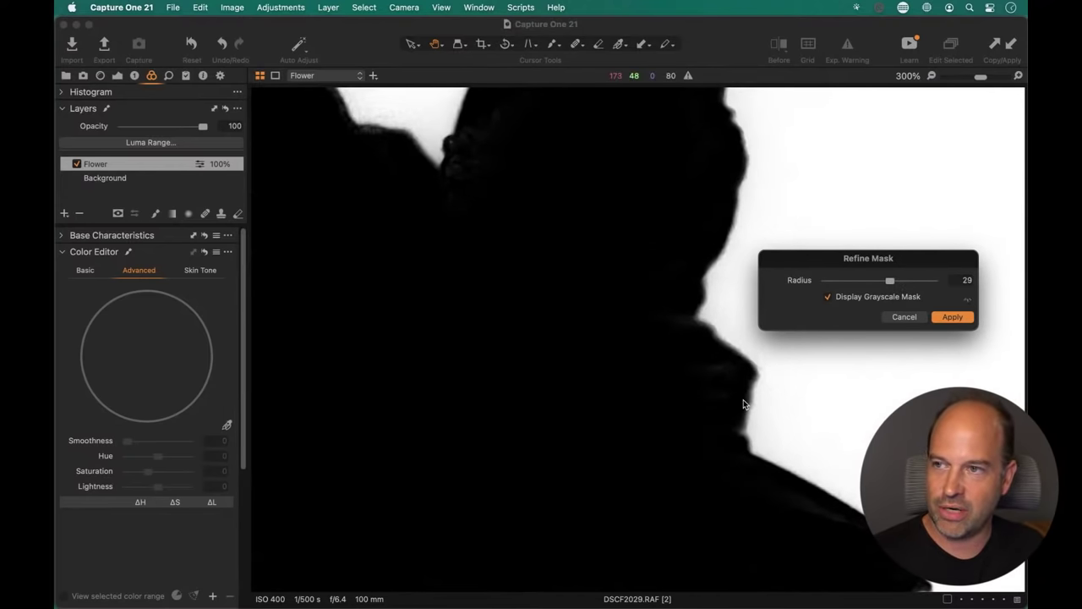
{"action": "left_click", "coordinate": [951, 317]}
{"action": "left_click_drag", "start_coordinate": [809, 403], "coordinate": [862, 197]}
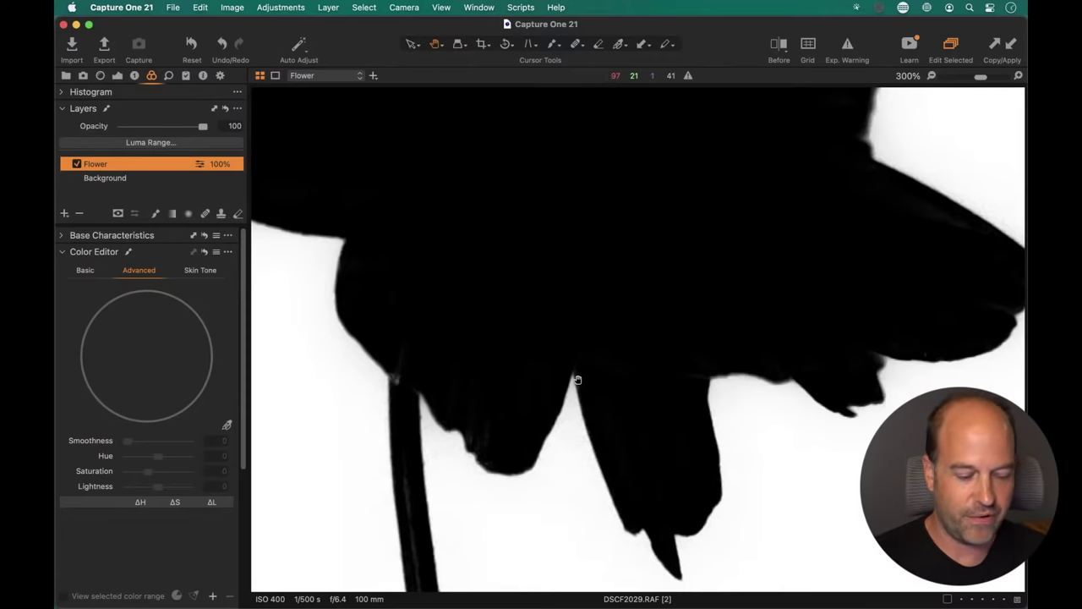
{"action": "key", "text": "super+minus"}
{"action": "key", "text": "super+minus"}
{"action": "key", "text": "super+minus"}
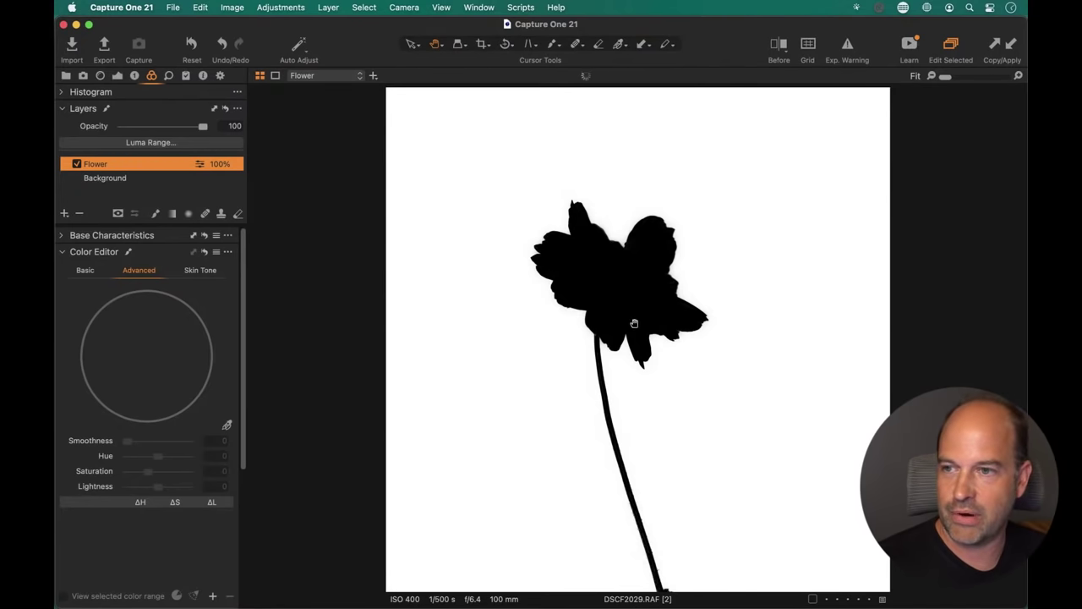
- Sample the green backdrop and set its Hue to 18.5 and Lightness to -4.8
{"action": "key", "text": "m"}
{"action": "key", "text": "y"}
{"action": "key", "text": "y"}
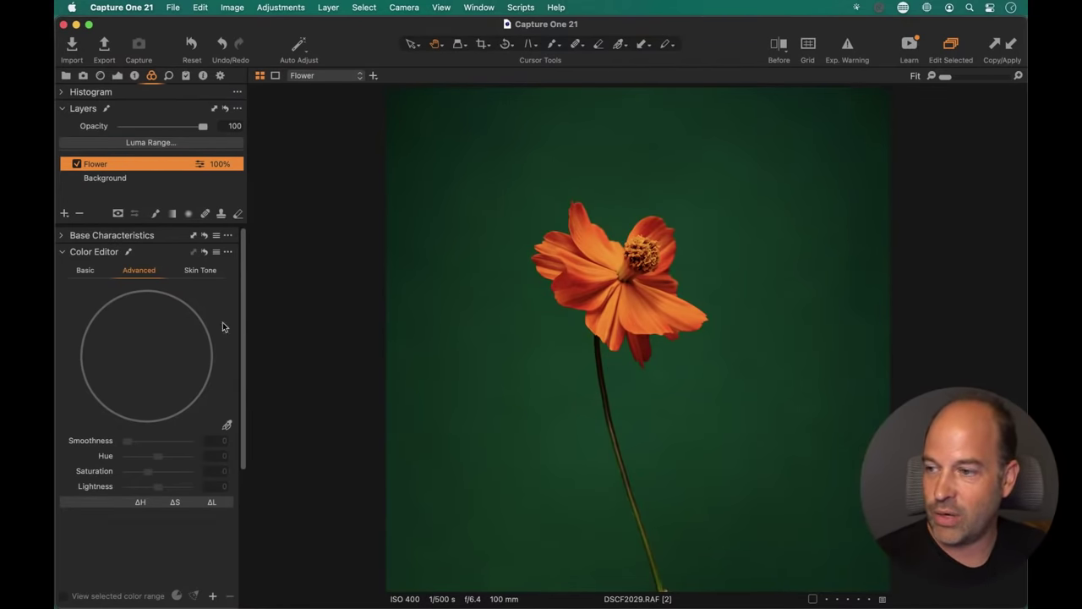
{"action": "left_click", "coordinate": [495, 222]}
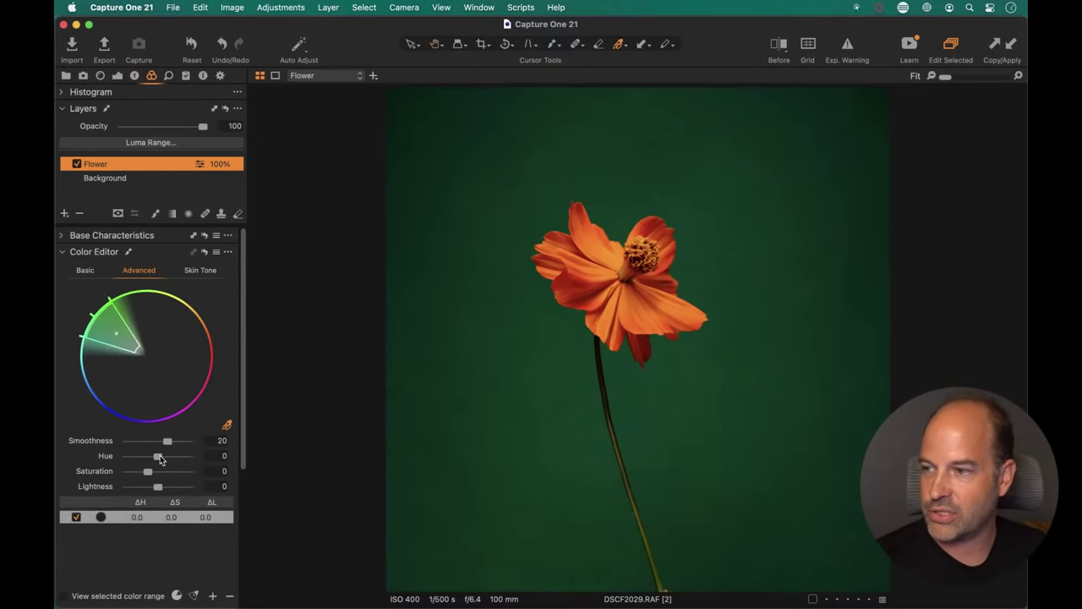
{"action": "left_click_drag", "start_coordinate": [159, 455], "coordinate": [147, 455]}
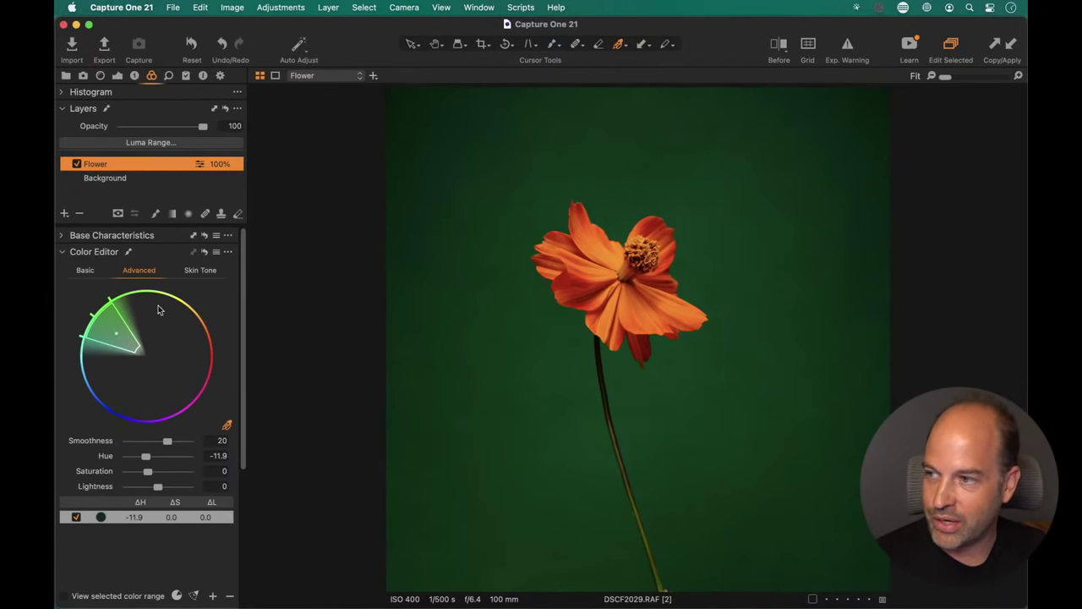
{"action": "left_click_drag", "start_coordinate": [145, 458], "coordinate": [176, 455]}
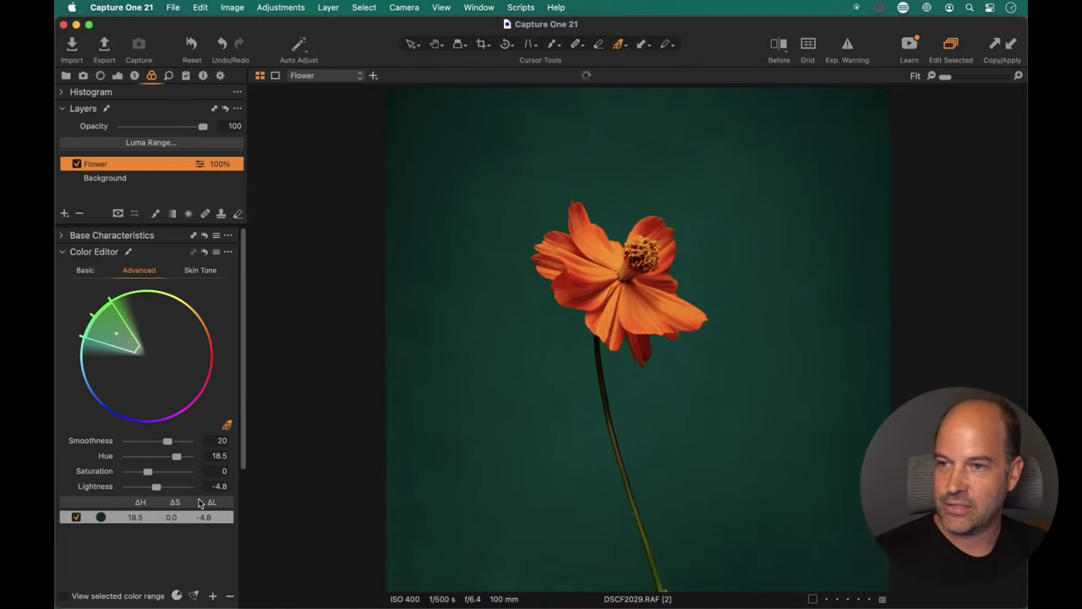
{"action": "key", "text": "super+alt+0"}
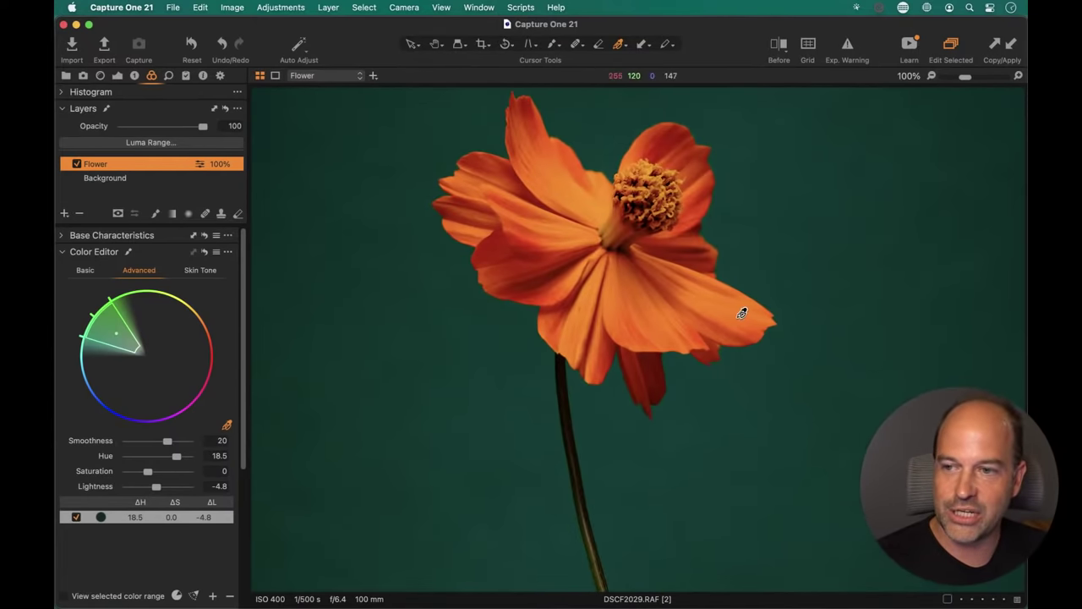
{"action": "key", "text": "super+0"}
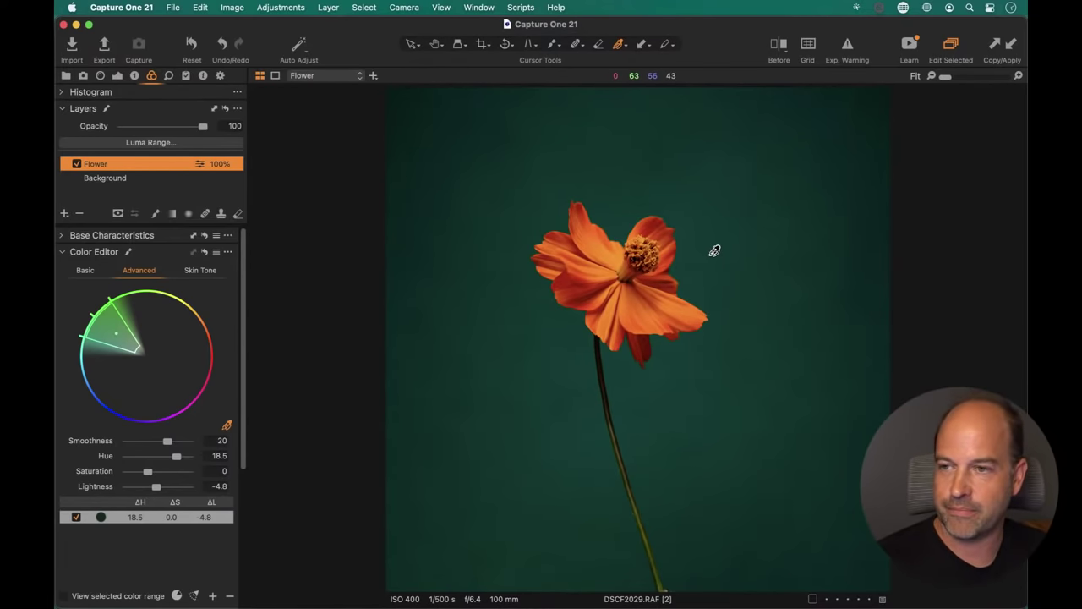
- Rename the Flower adjustment layer to 'Background 2'
{"action": "double_click", "coordinate": [97, 164]}
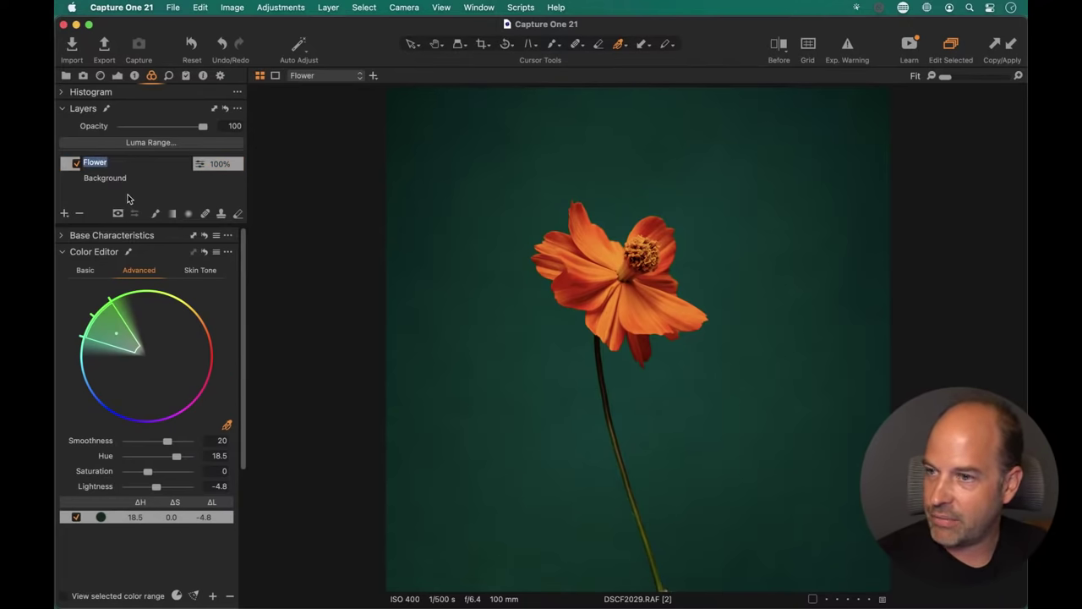
{"action": "type", "text": "Background 2"}
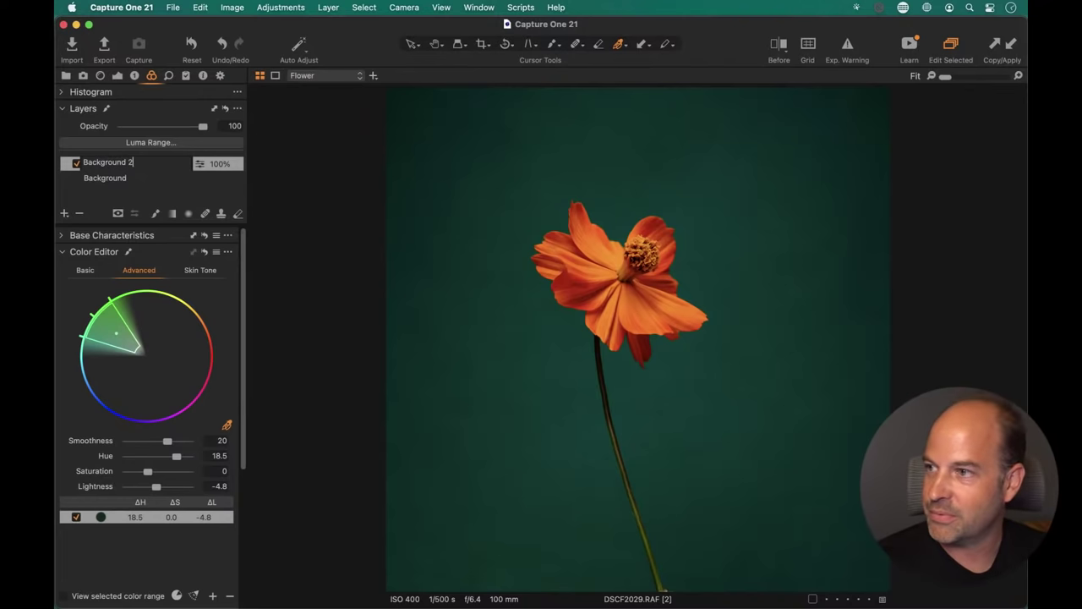
{"action": "key", "text": "Return"}
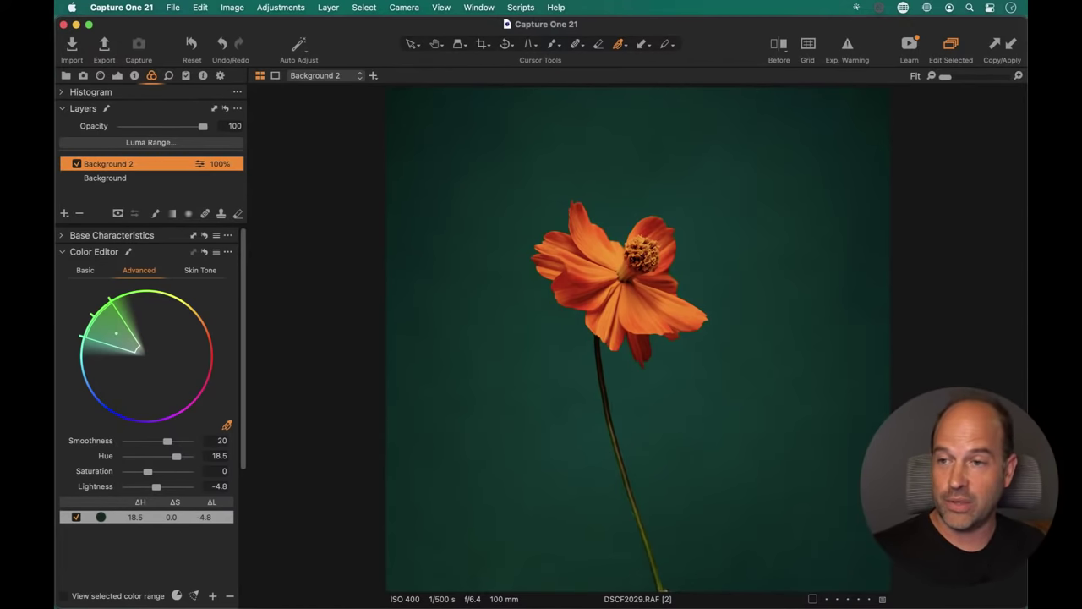
- Set Noise Reduction Luminance to 85 on Background 2, comparing with the layer off and on
{"action": "scroll", "coordinate": [402, 403], "scroll_direction": "up", "scroll_amount": 5}
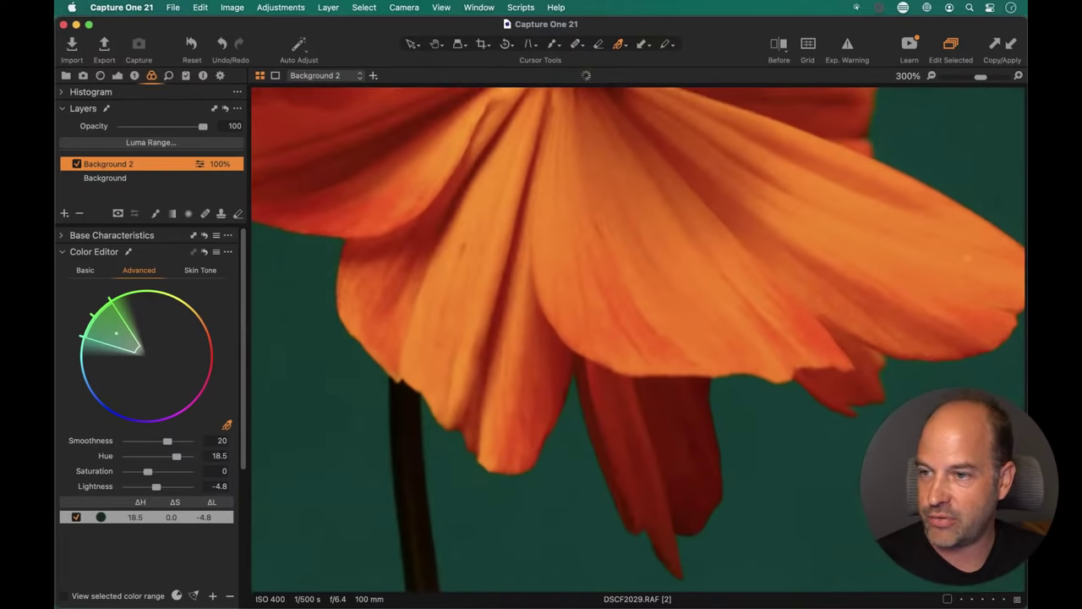
{"action": "left_click_drag", "start_coordinate": [402, 403], "coordinate": [977, 213]}
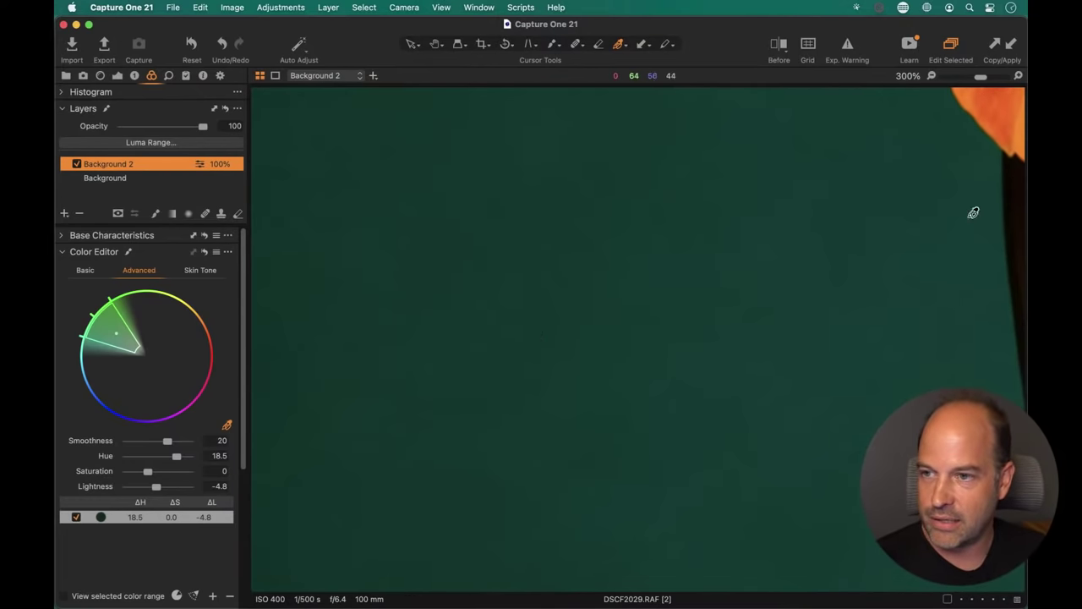
{"action": "left_click", "coordinate": [169, 76]}
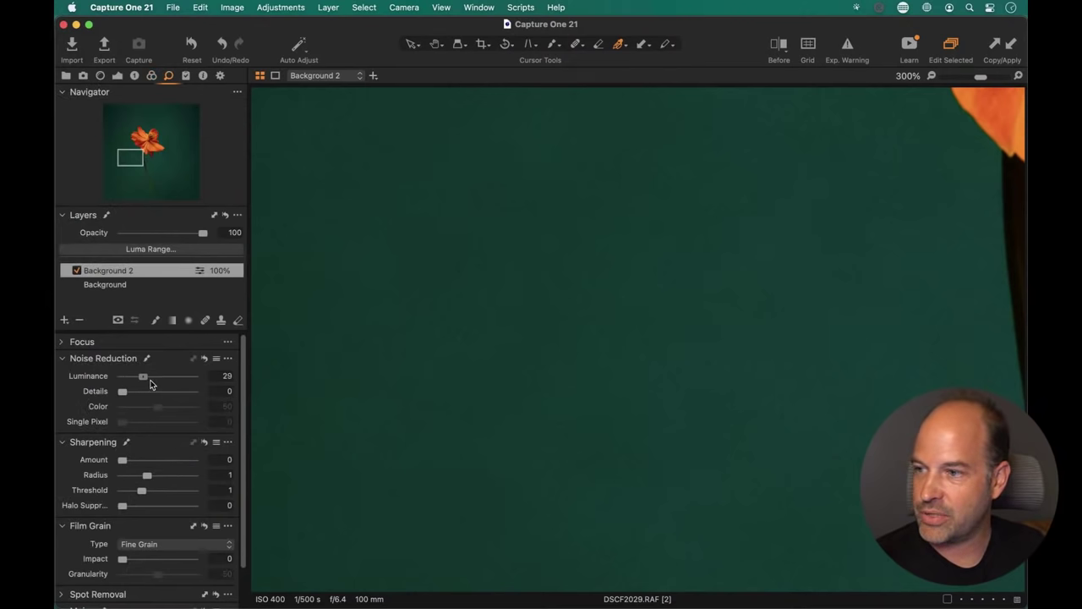
{"action": "left_click_drag", "start_coordinate": [150, 384], "coordinate": [188, 382]}
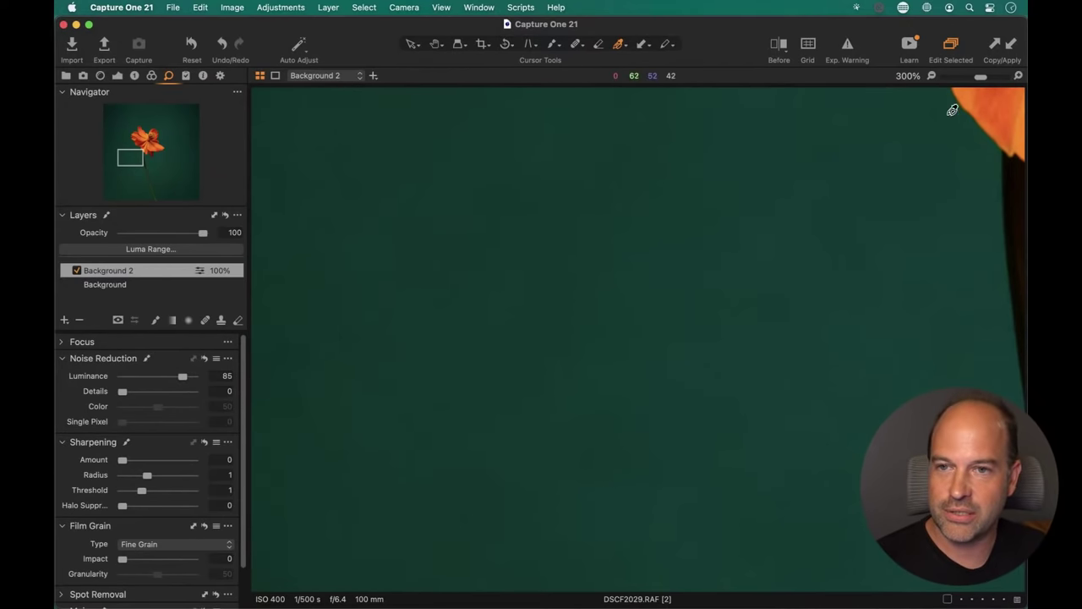
{"action": "left_click_drag", "start_coordinate": [983, 112], "coordinate": [743, 295]}
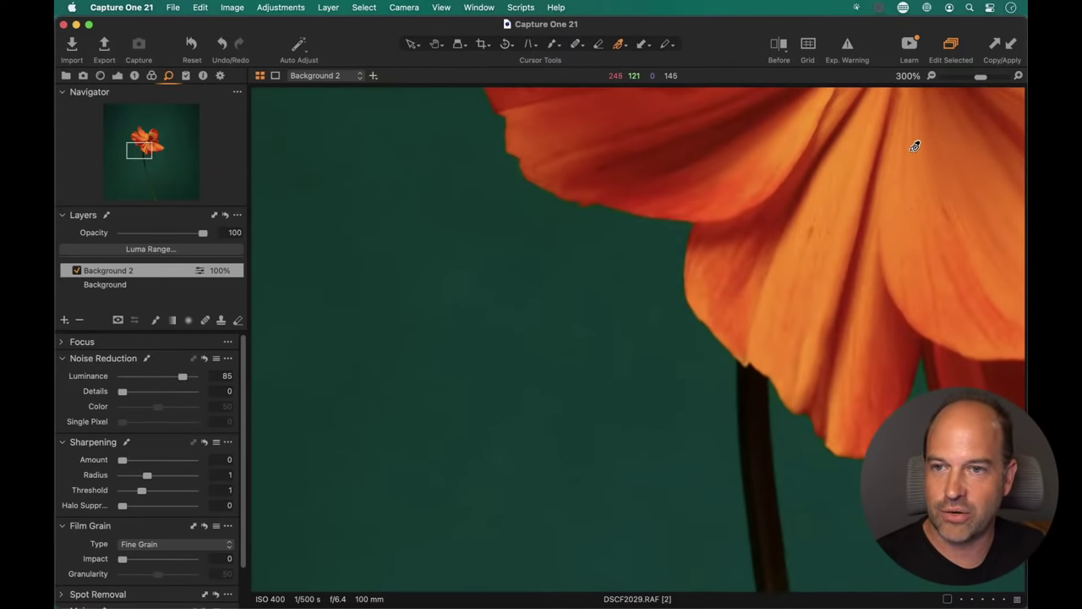
{"action": "left_click_drag", "start_coordinate": [478, 377], "coordinate": [709, 276]}
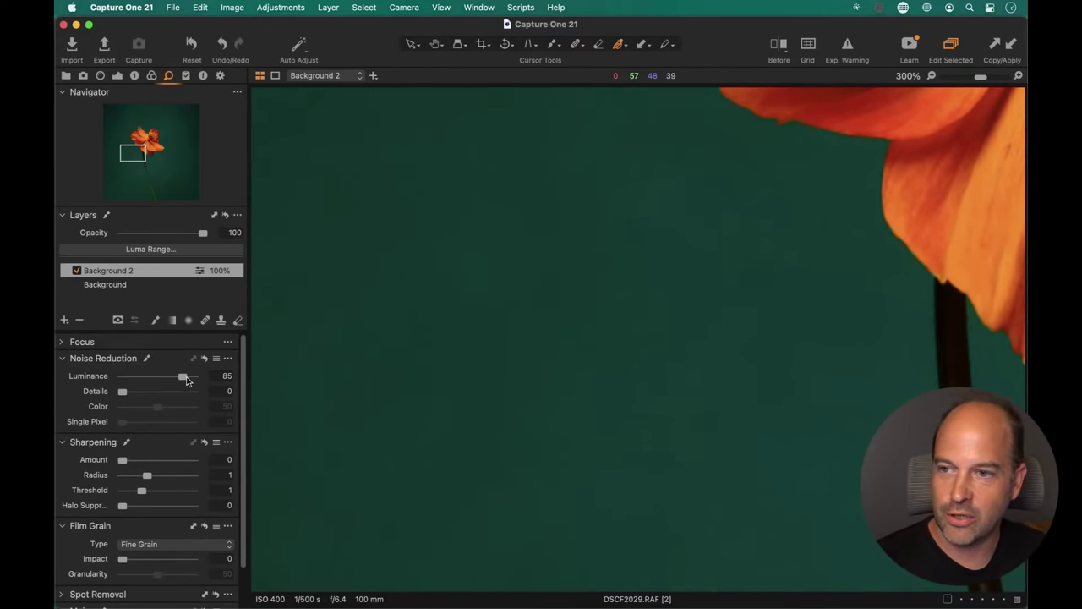
{"action": "left_click", "coordinate": [77, 271]}
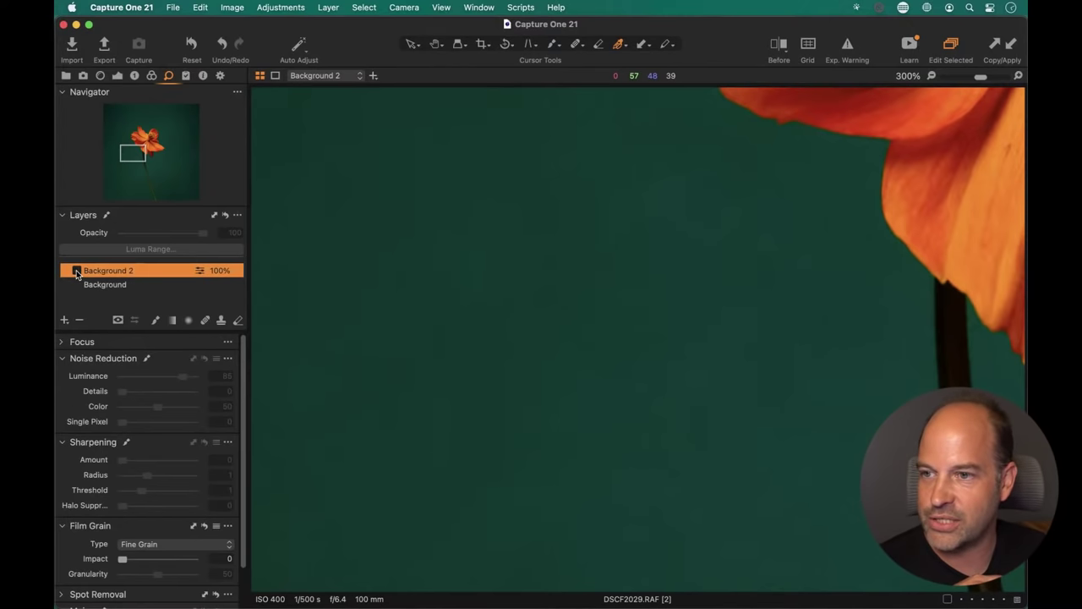
{"action": "left_click", "coordinate": [77, 270]}
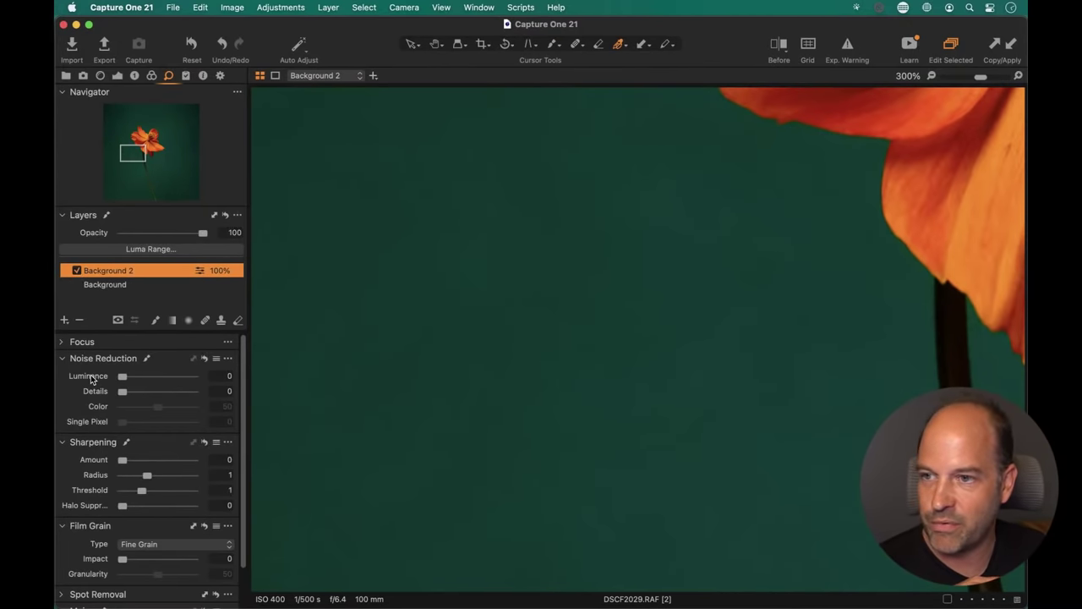
{"action": "scroll", "coordinate": [91, 375], "scroll_direction": "up", "scroll_amount": 5}
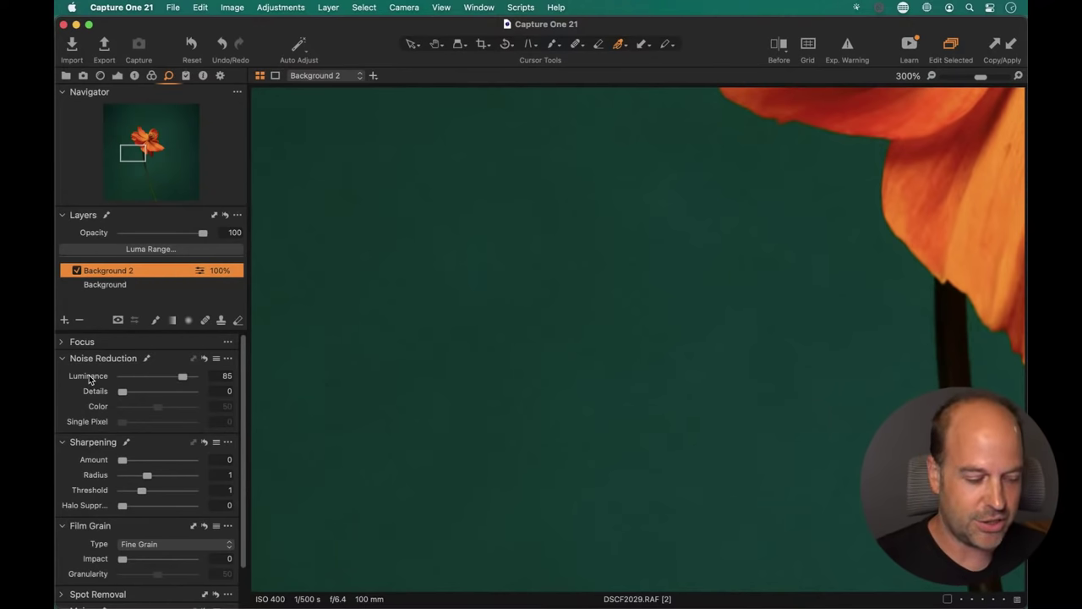
{"action": "key", "text": "super+0"}
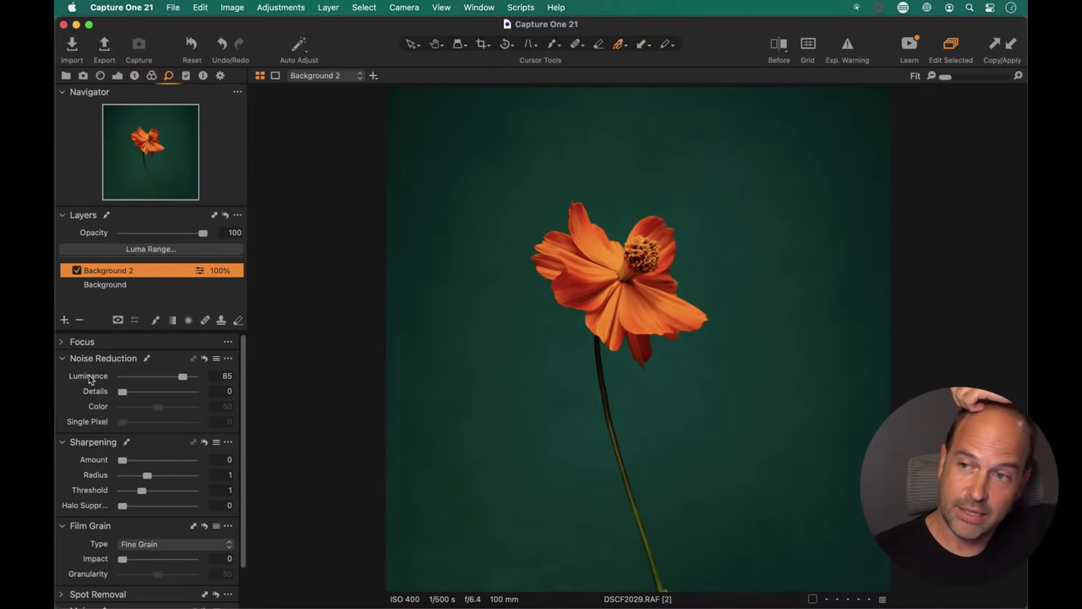
- Drop the Background layer's Sharpening Amount to 0, then briefly preview the Background 2 mask
{"action": "left_click", "coordinate": [103, 286]}
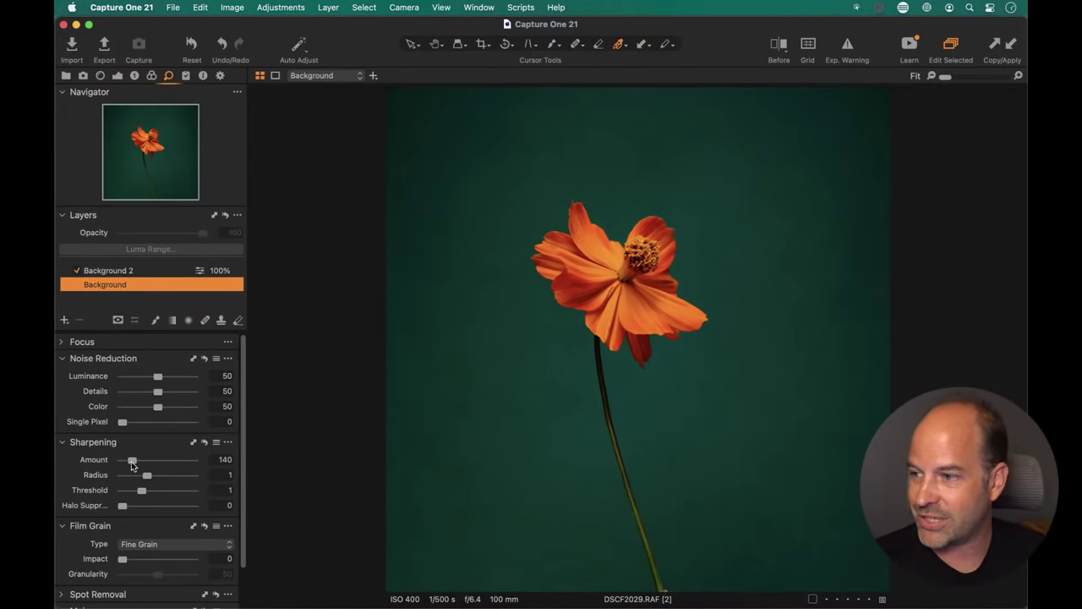
{"action": "left_click_drag", "start_coordinate": [132, 463], "coordinate": [116, 464]}
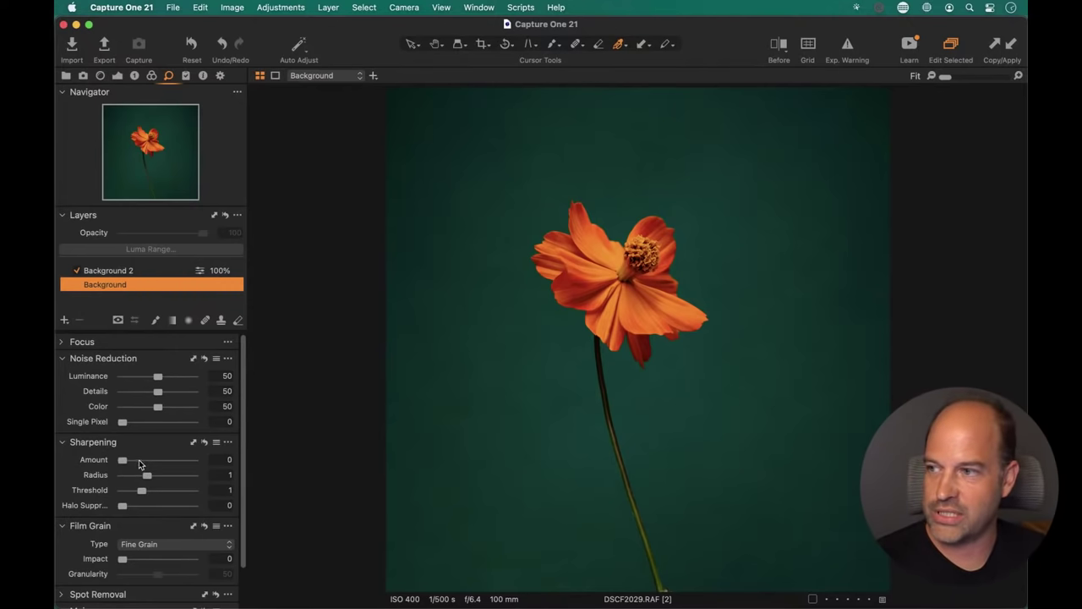
{"action": "left_click", "coordinate": [126, 272]}
{"action": "key", "text": "m"}
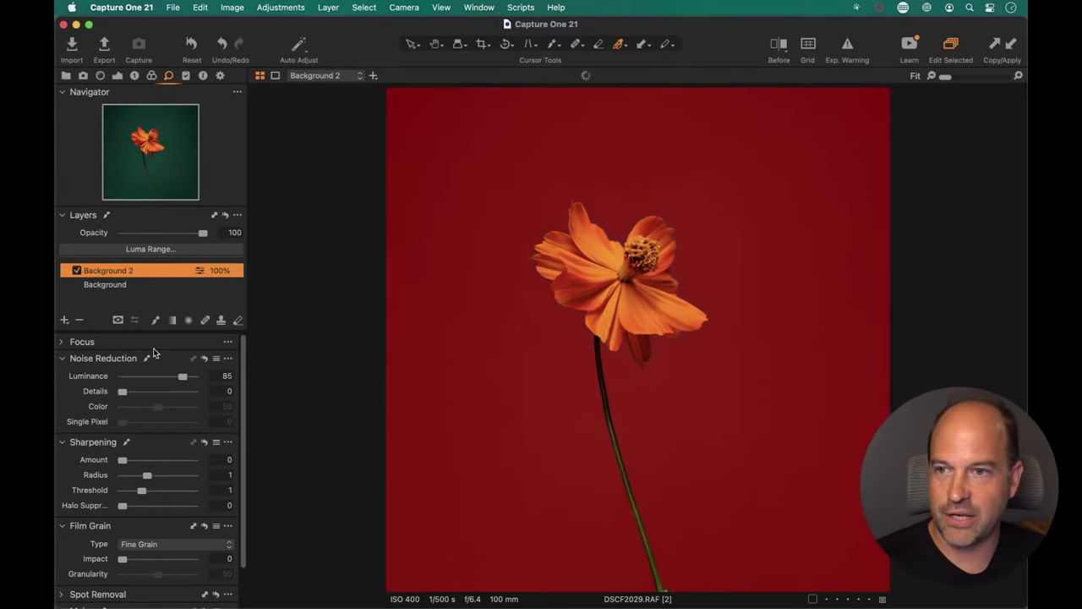
{"action": "key", "text": "m"}
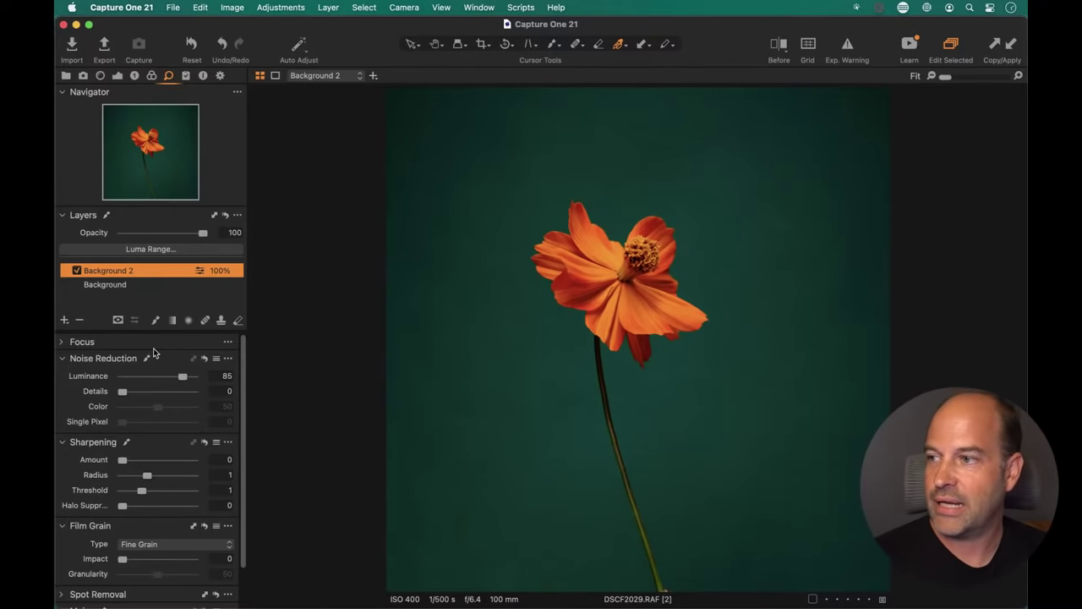
- Add a new adjustment layer named 'Flower'
{"action": "left_click", "coordinate": [64, 322]}
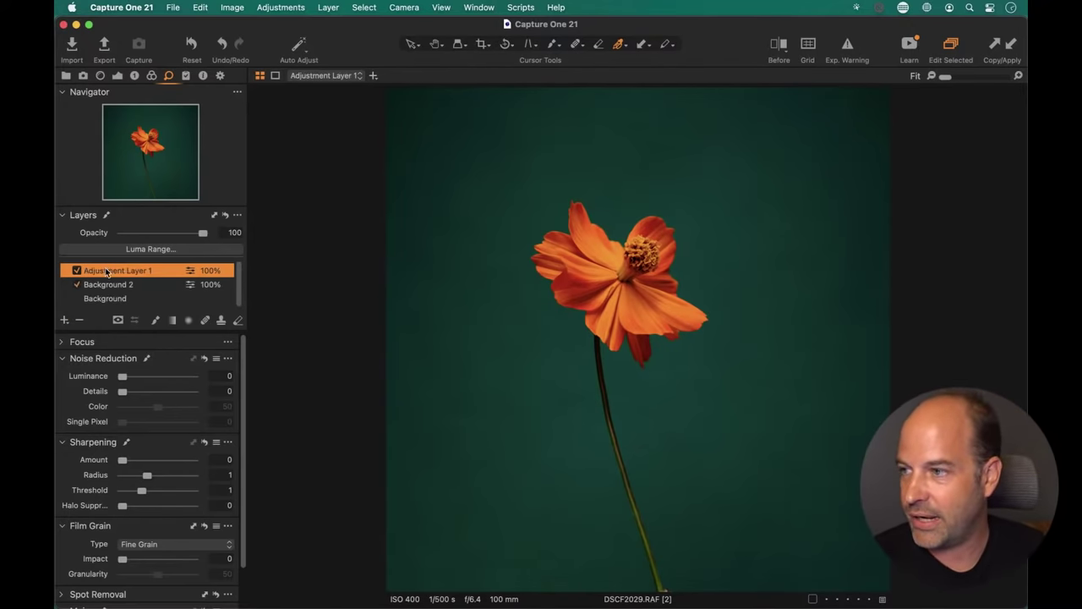
{"action": "double_click", "coordinate": [108, 271]}
{"action": "type", "text": "Flowe"}
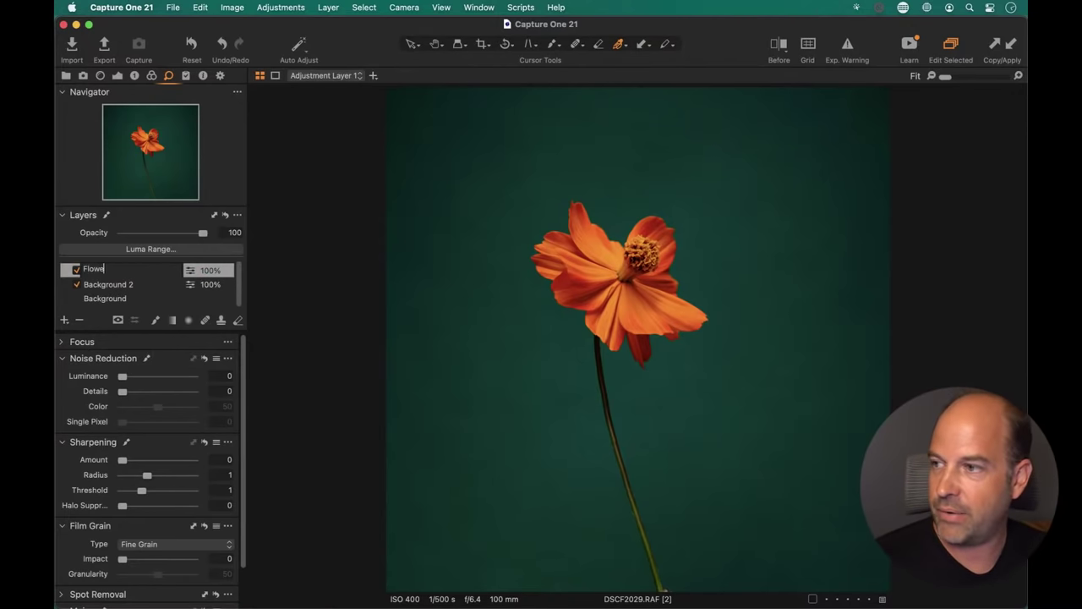
{"action": "type", "text": "r"}
{"action": "key", "text": "Return"}
- Copy the Background 2 mask onto Flower and invert it to cover the flower
{"action": "right_click", "coordinate": [131, 271]}
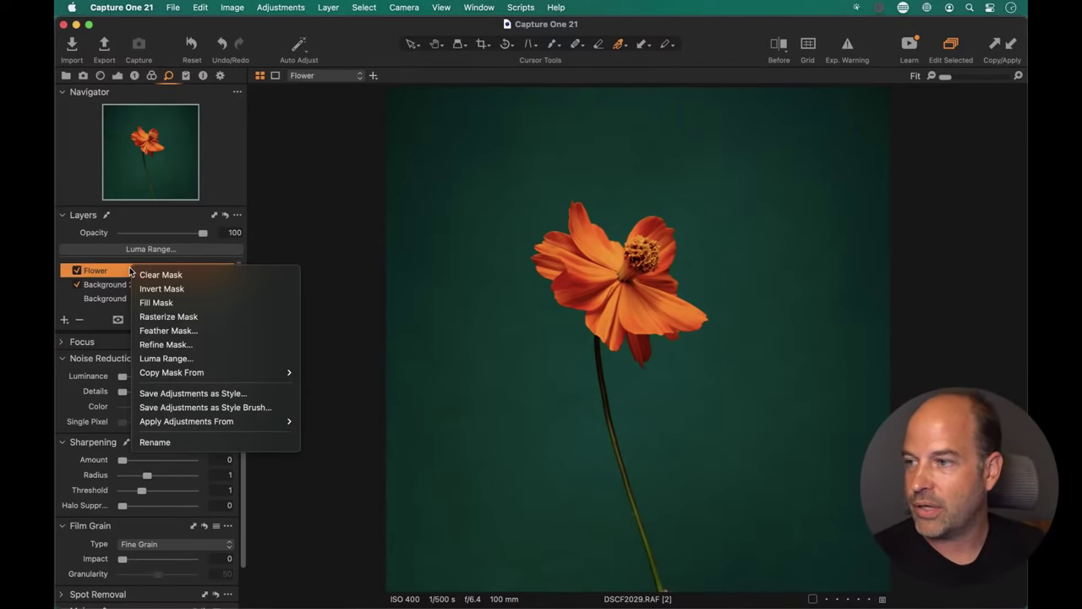
{"action": "mouse_move", "coordinate": [180, 374]}
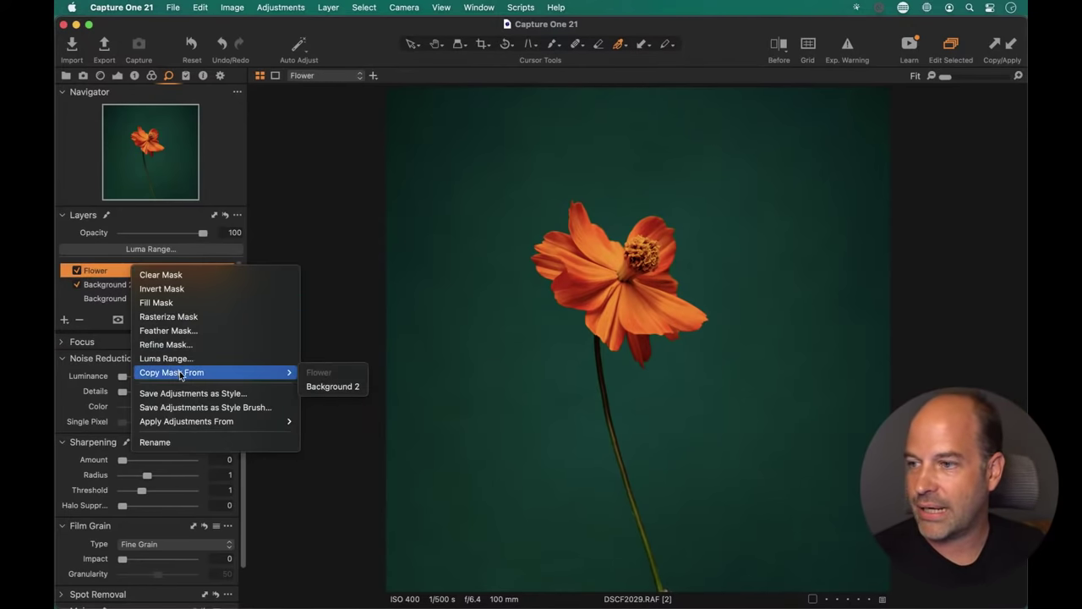
{"action": "left_click", "coordinate": [357, 393]}
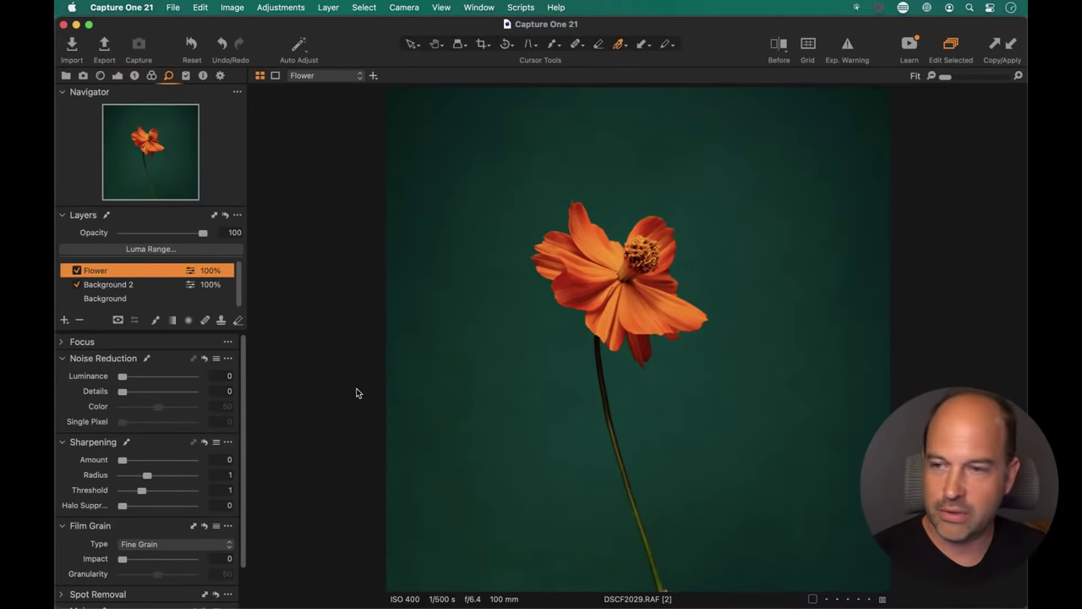
{"action": "right_click", "coordinate": [127, 270]}
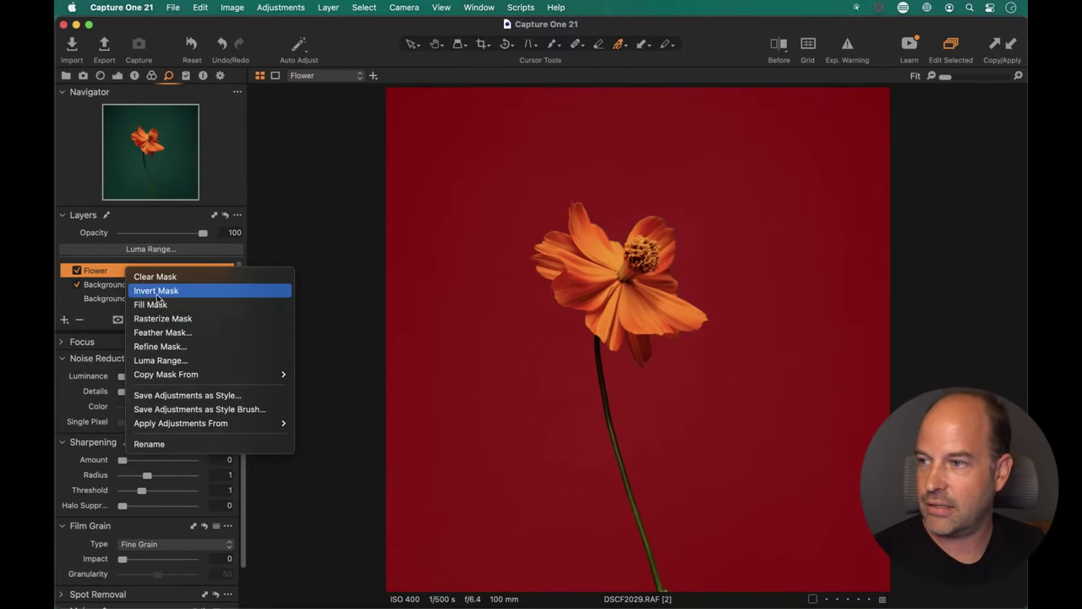
{"action": "left_click", "coordinate": [208, 292]}
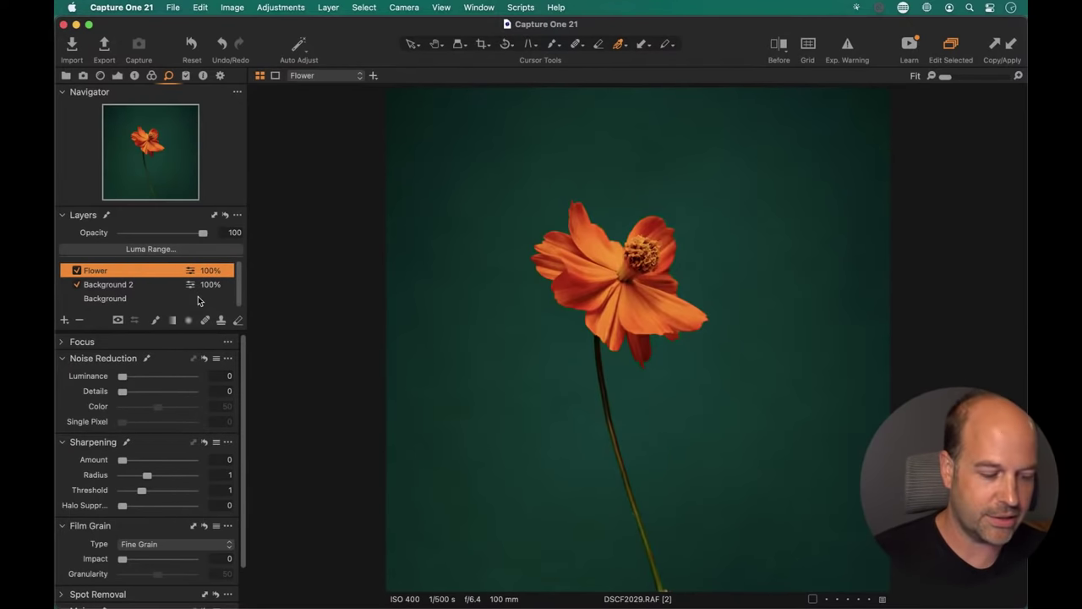
{"action": "key", "text": "super+plus"}
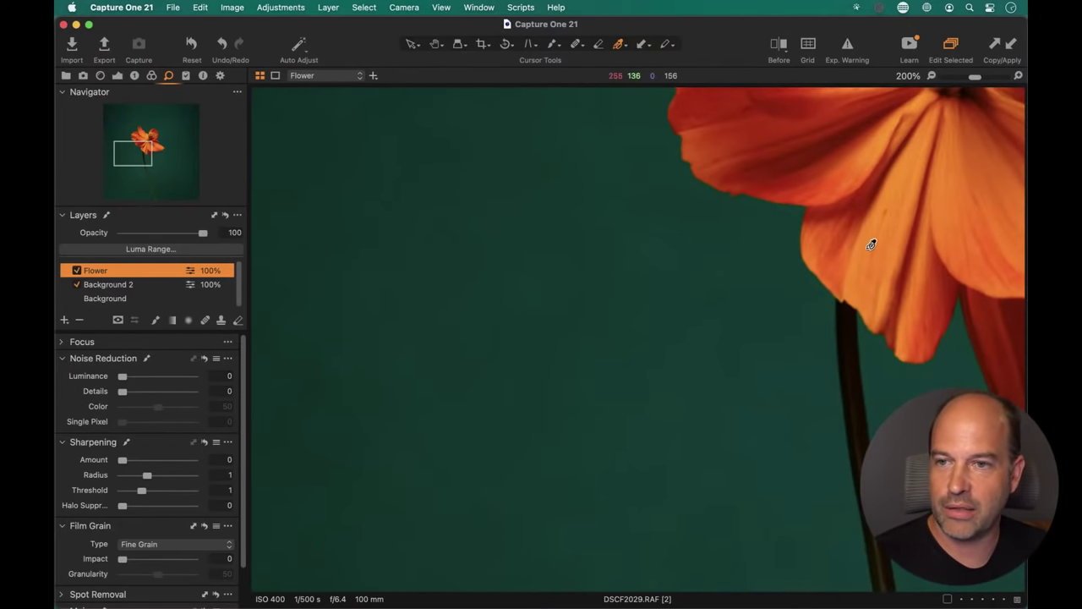
- Give the Flower layer Highlight -29, Brightness -4, Clarity 18 and Structure 13
{"action": "left_click_drag", "start_coordinate": [914, 168], "coordinate": [574, 415]}
{"action": "key", "text": "super+minus"}
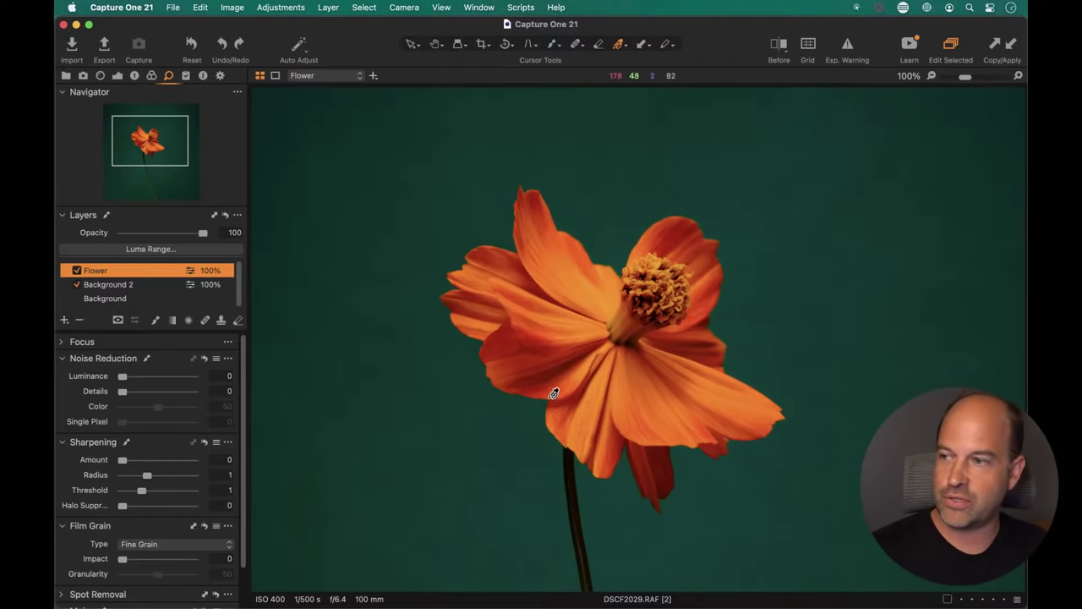
{"action": "left_click", "coordinate": [118, 78]}
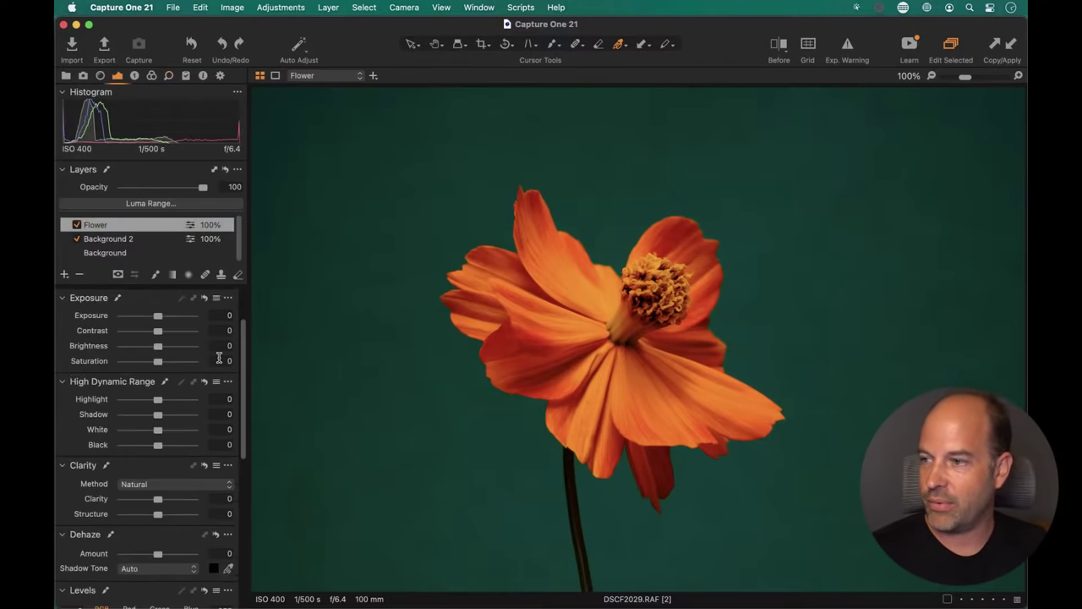
{"action": "left_click_drag", "start_coordinate": [244, 411], "coordinate": [251, 459]}
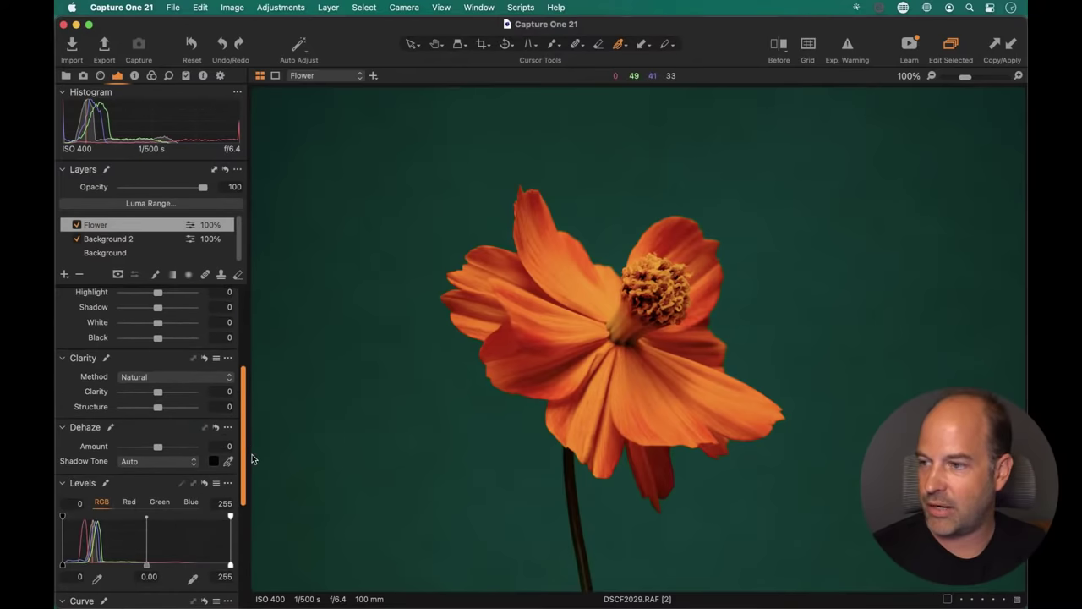
{"action": "left_click_drag", "start_coordinate": [157, 392], "coordinate": [163, 395]}
{"action": "mouse_move", "coordinate": [157, 292]}
{"action": "left_mouse_down"}
{"action": "mouse_move", "coordinate": [113, 300]}
{"action": "mouse_move", "coordinate": [147, 293]}
{"action": "left_mouse_up"}
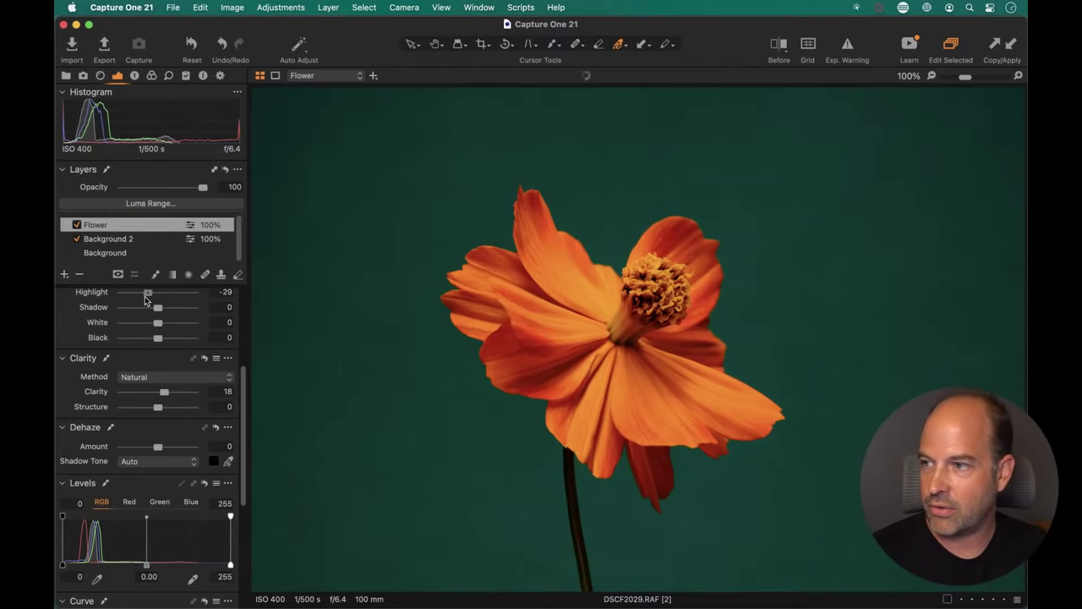
{"action": "scroll", "coordinate": [159, 327], "scroll_direction": "up", "scroll_amount": 3}
{"action": "left_click_drag", "start_coordinate": [159, 335], "coordinate": [155, 355]}
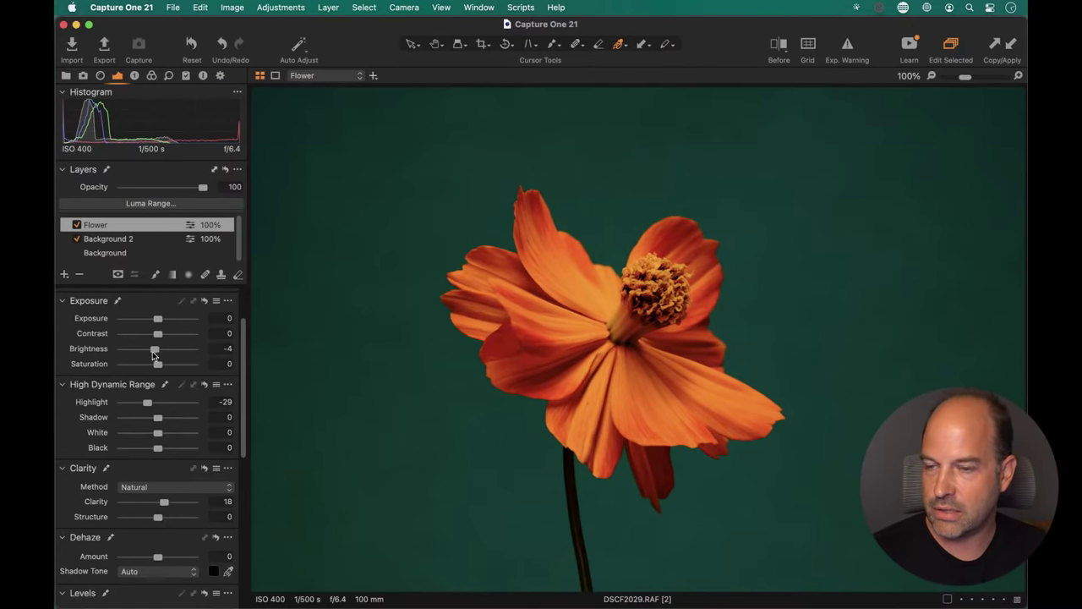
{"action": "scroll", "coordinate": [218, 466], "scroll_direction": "down", "scroll_amount": 3}
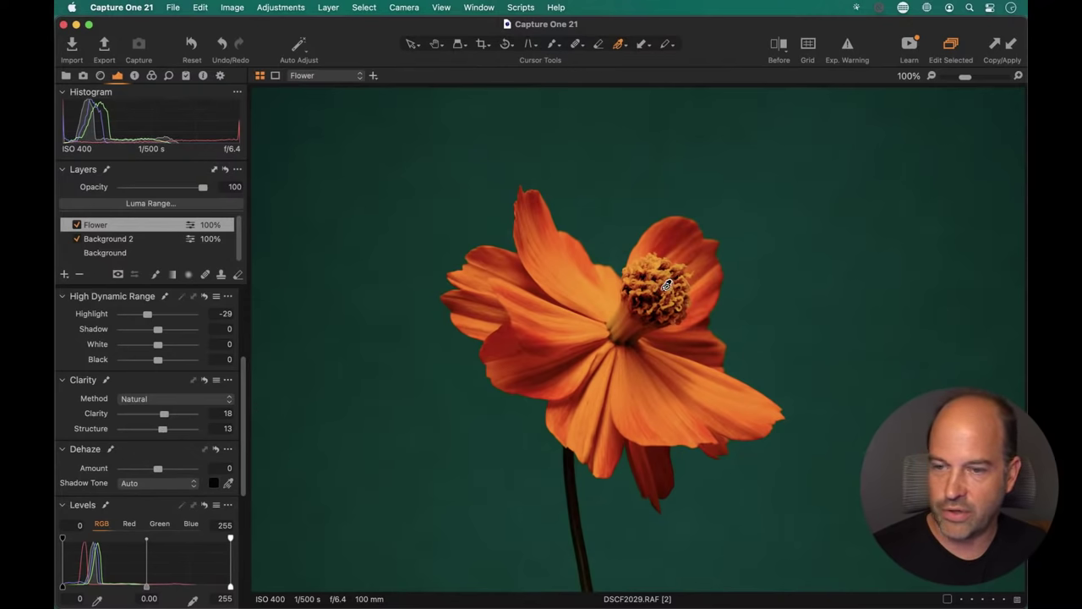
{"action": "key", "text": "super+plus"}
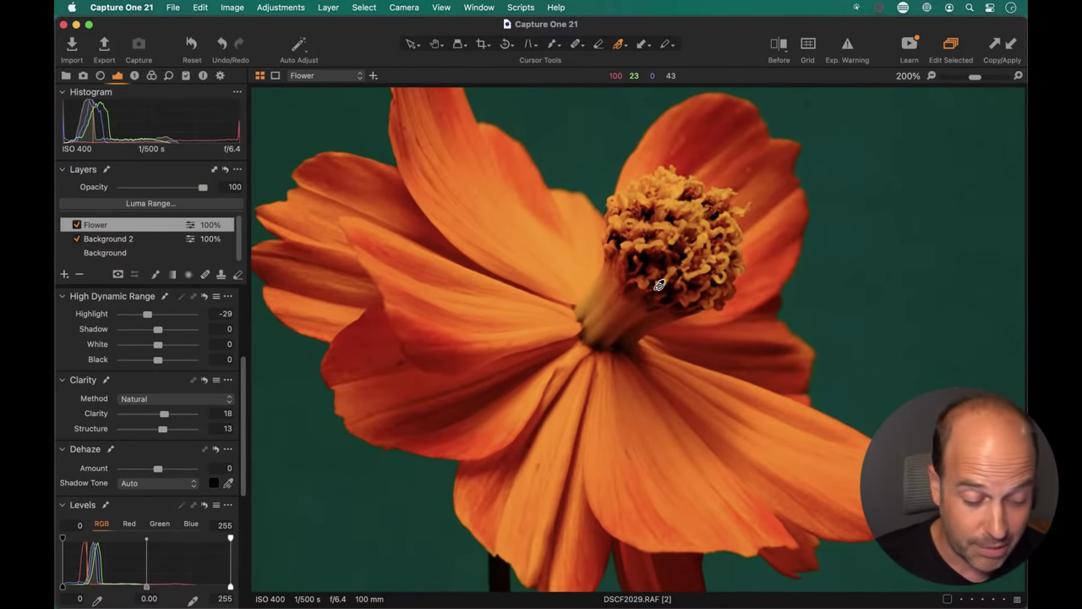
{"action": "key", "text": "h"}
{"action": "left_click_drag", "start_coordinate": [653, 288], "coordinate": [614, 338]}
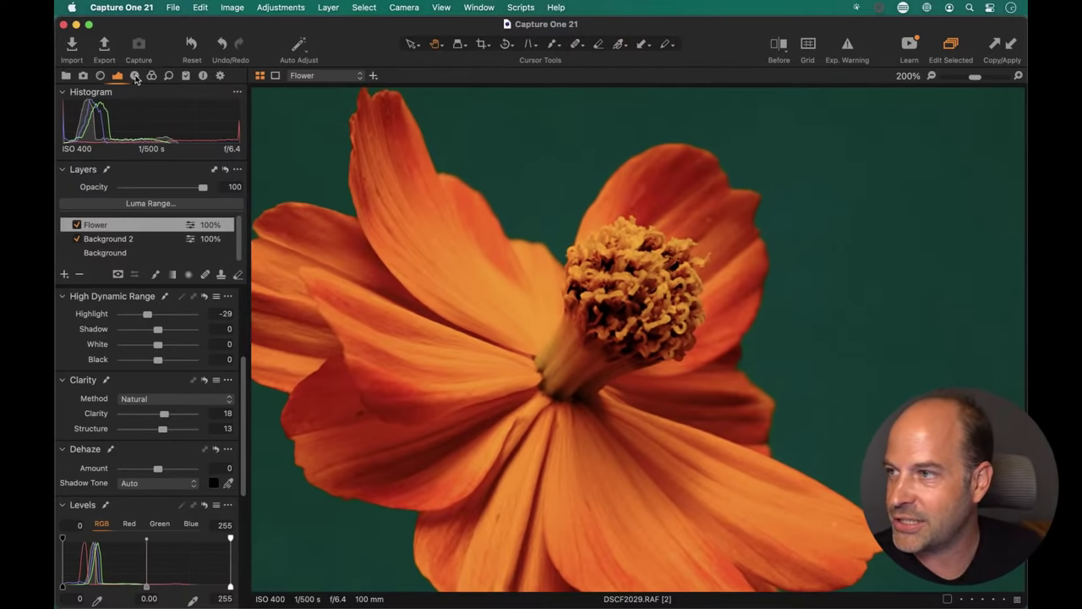
- Set the Flower layer's Sharpening Amount to 76, comparing with the layer off and on
{"action": "left_click", "coordinate": [168, 76]}
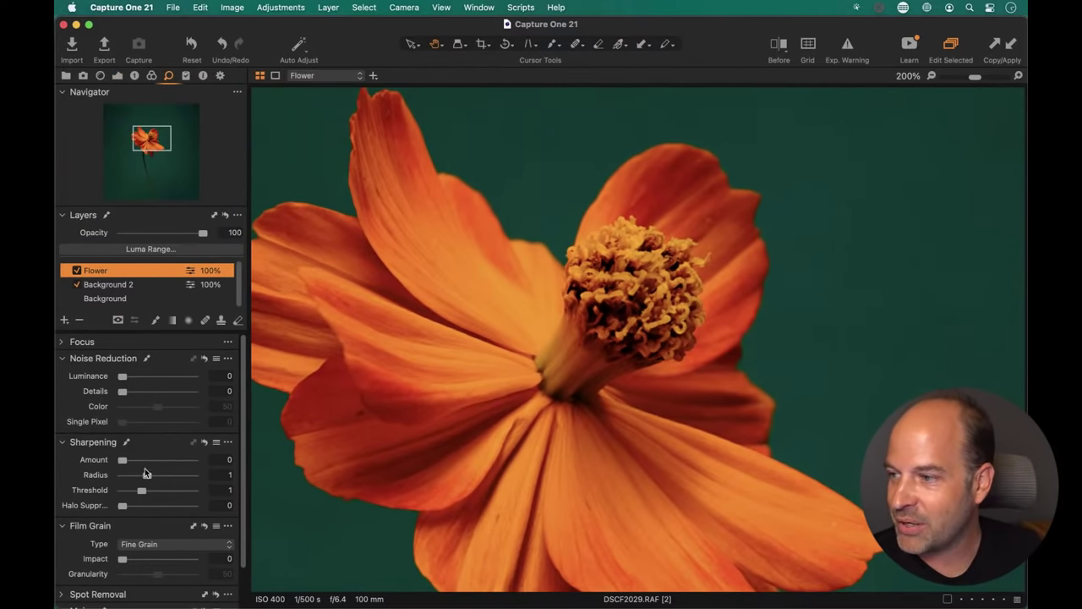
{"action": "left_click_drag", "start_coordinate": [123, 461], "coordinate": [131, 465]}
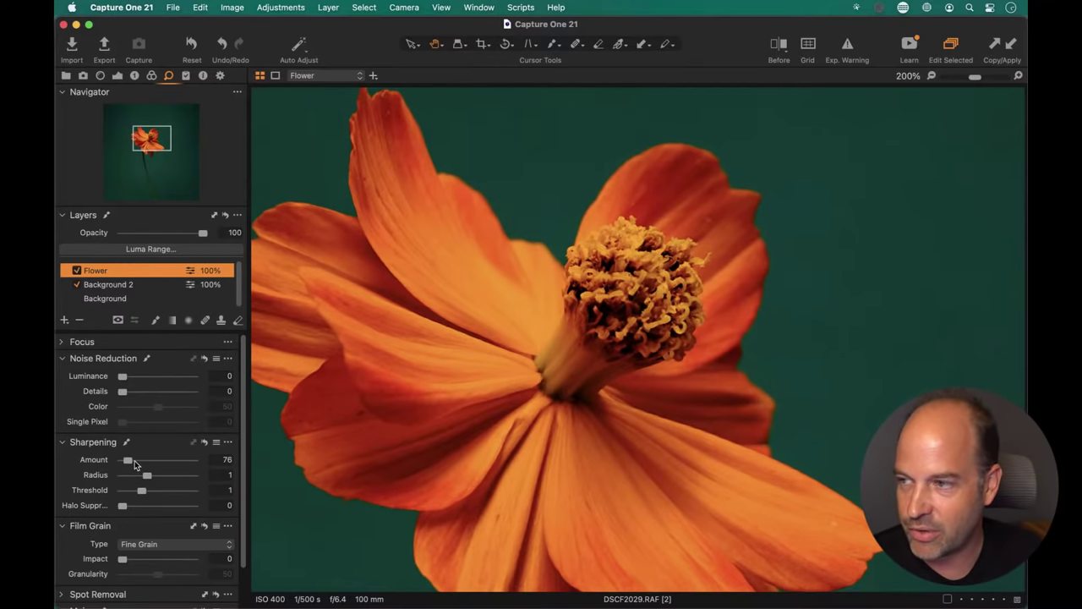
{"action": "left_click", "coordinate": [77, 272]}
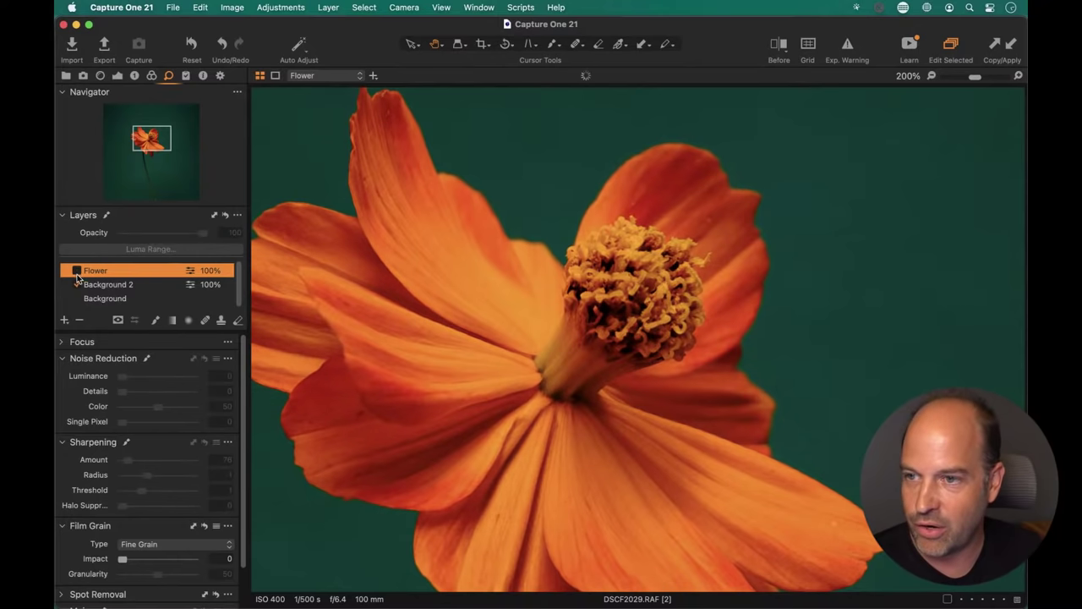
{"action": "left_click", "coordinate": [77, 272]}
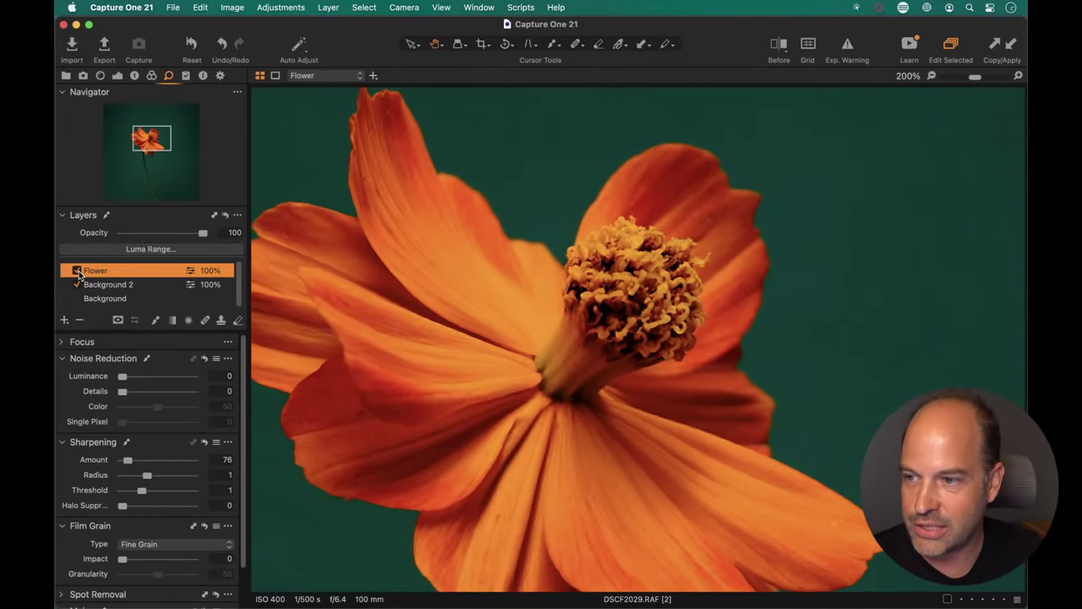
{"action": "key", "text": "super+0"}
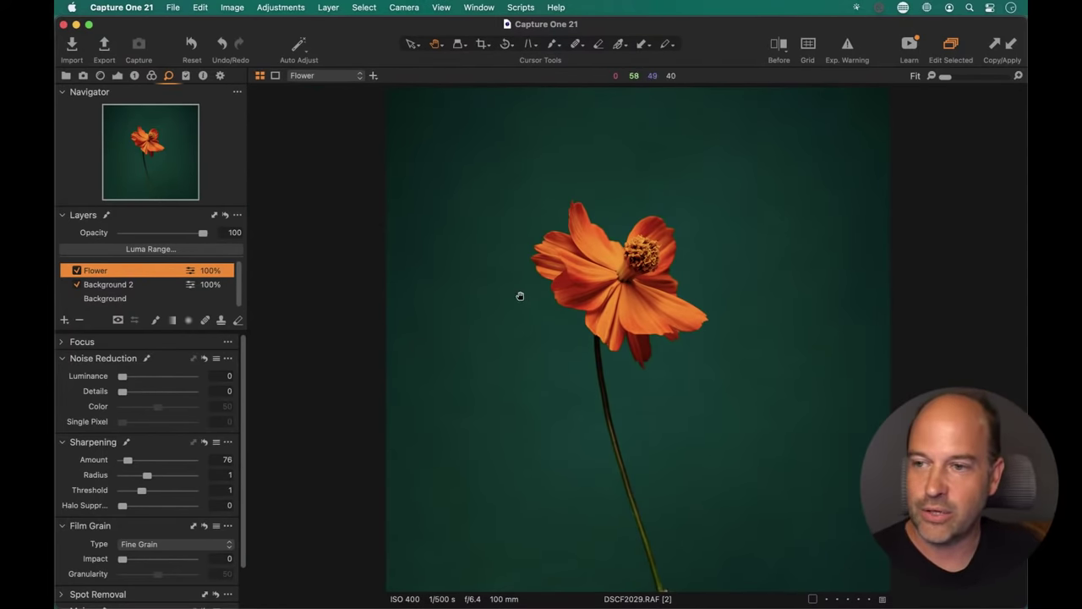
- Select the Background 2 layer after checking the other layers
{"action": "left_click", "coordinate": [148, 285]}
{"action": "left_click", "coordinate": [174, 302]}
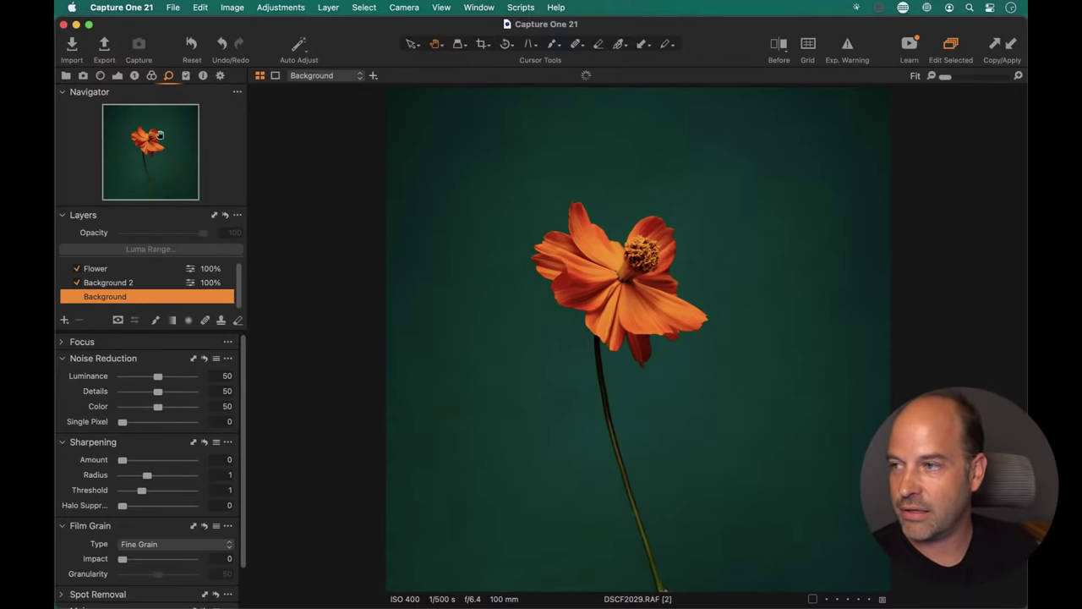
{"action": "left_click", "coordinate": [151, 77]}
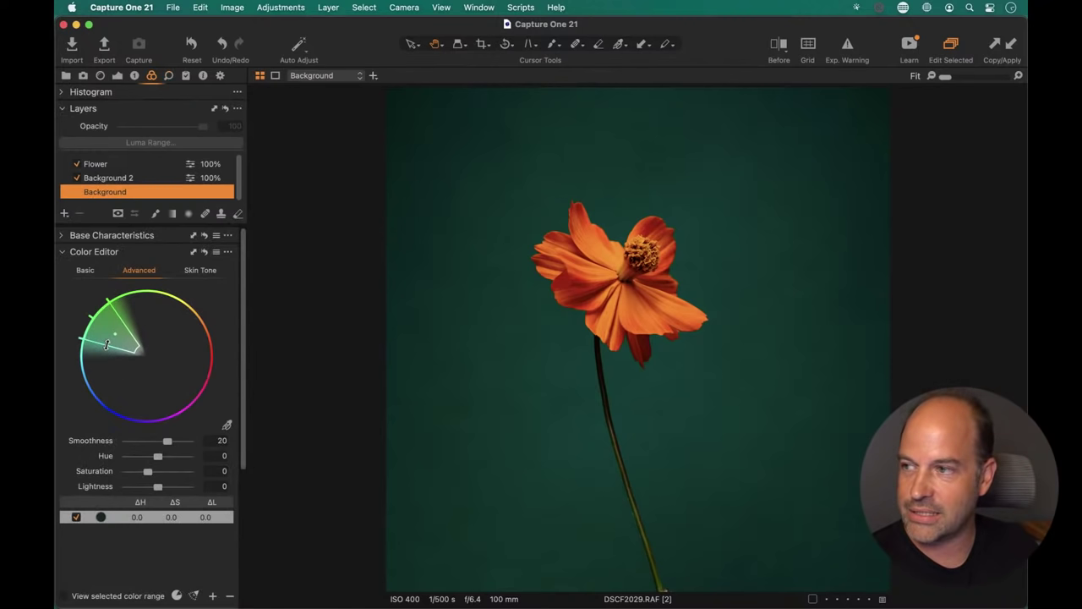
{"action": "left_click", "coordinate": [115, 181]}
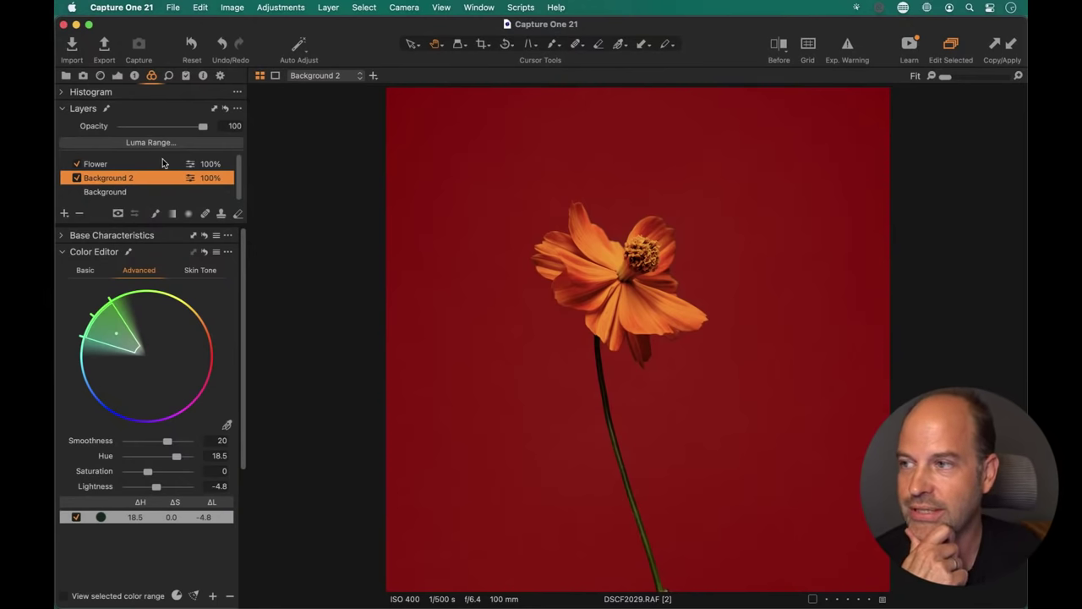
{"action": "left_click", "coordinate": [106, 166]}
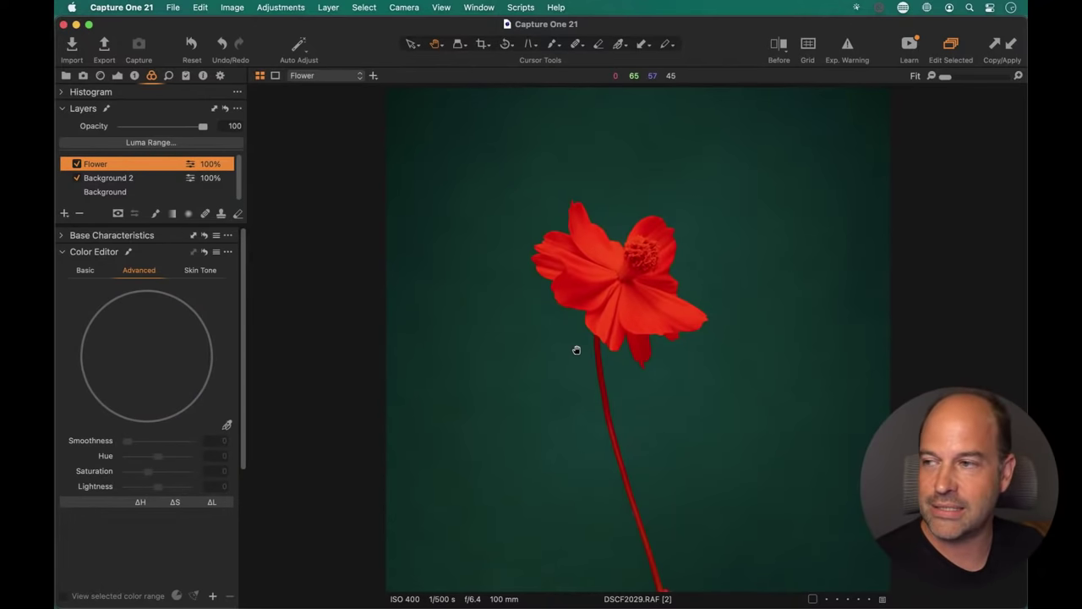
{"action": "left_click", "coordinate": [142, 177]}
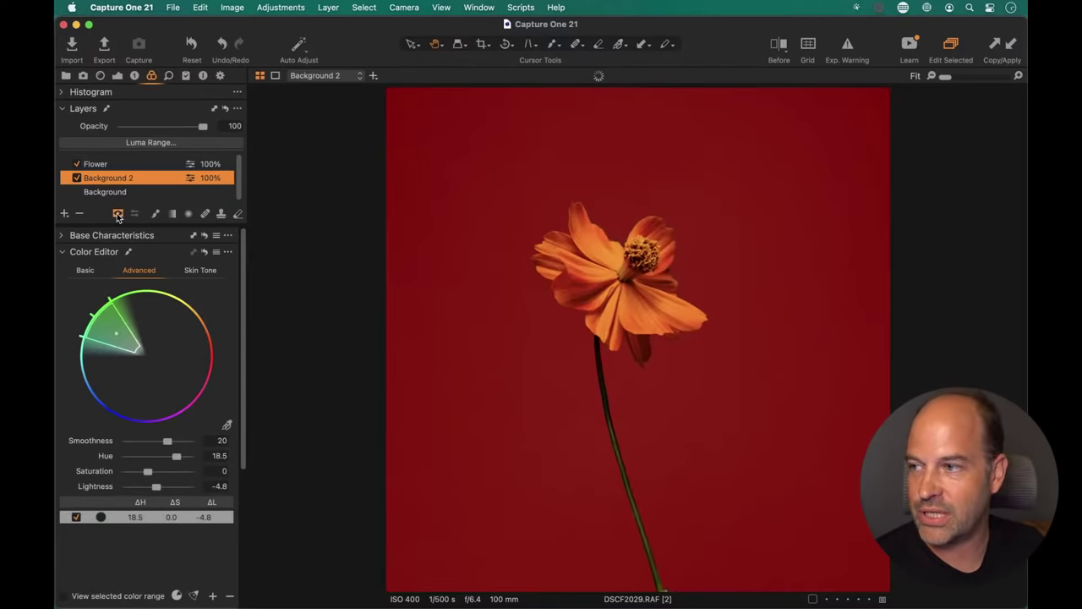
- Display the Background 2 mask in grayscale and inspect the flower edges at 100%
{"action": "left_click", "coordinate": [117, 213]}
{"action": "left_click", "coordinate": [139, 249]}
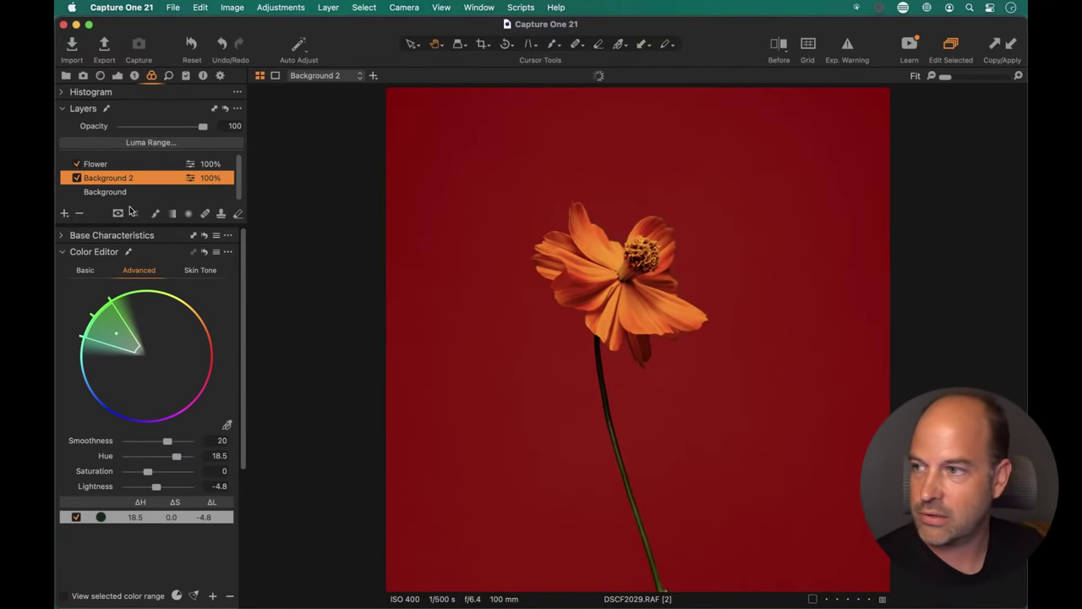
{"action": "left_click", "coordinate": [119, 214]}
{"action": "left_click", "coordinate": [138, 251]}
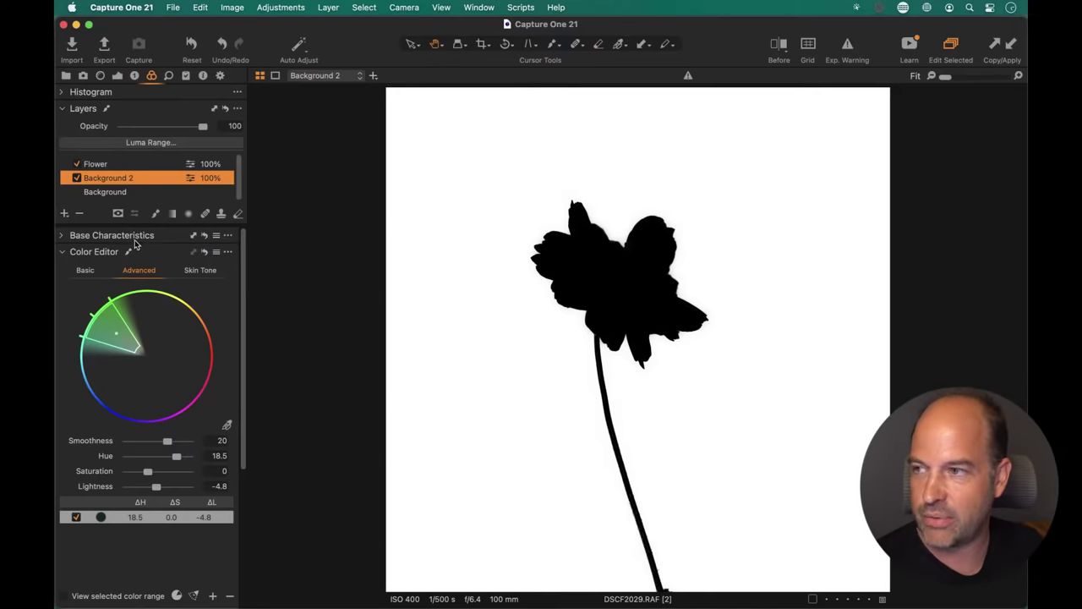
{"action": "left_click", "coordinate": [587, 249]}
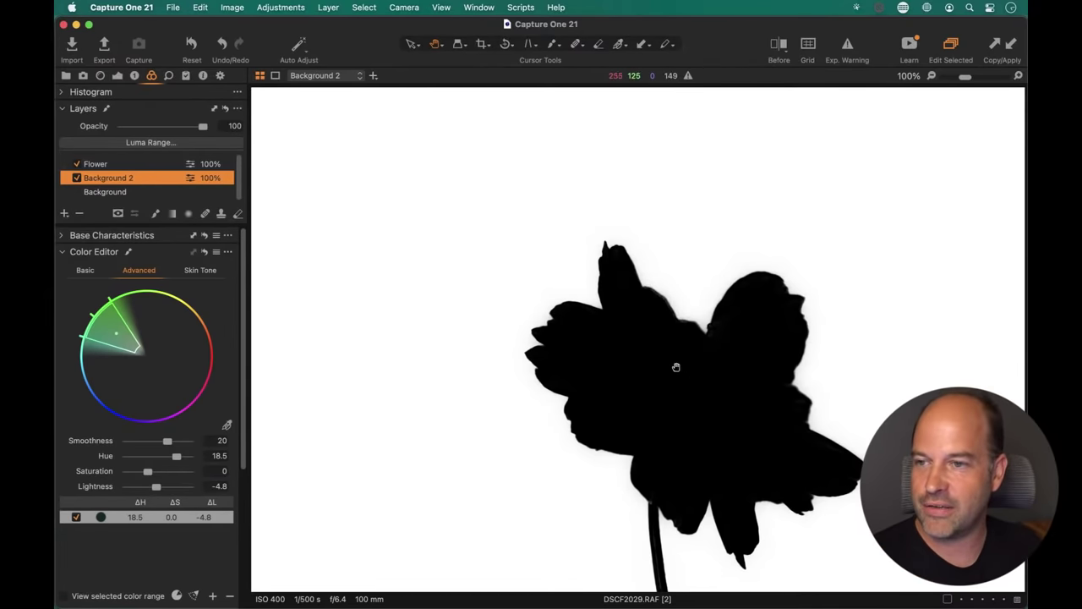
{"action": "left_click_drag", "start_coordinate": [675, 367], "coordinate": [550, 283]}
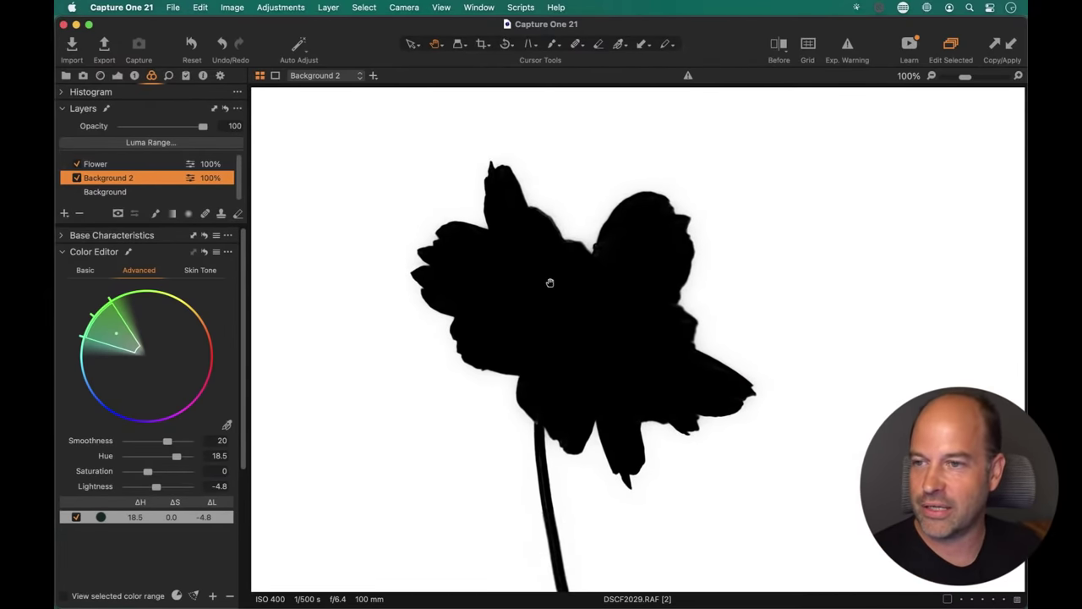
- Feather the Background 2 mask with a radius of 1.5
{"action": "right_click", "coordinate": [141, 180]}
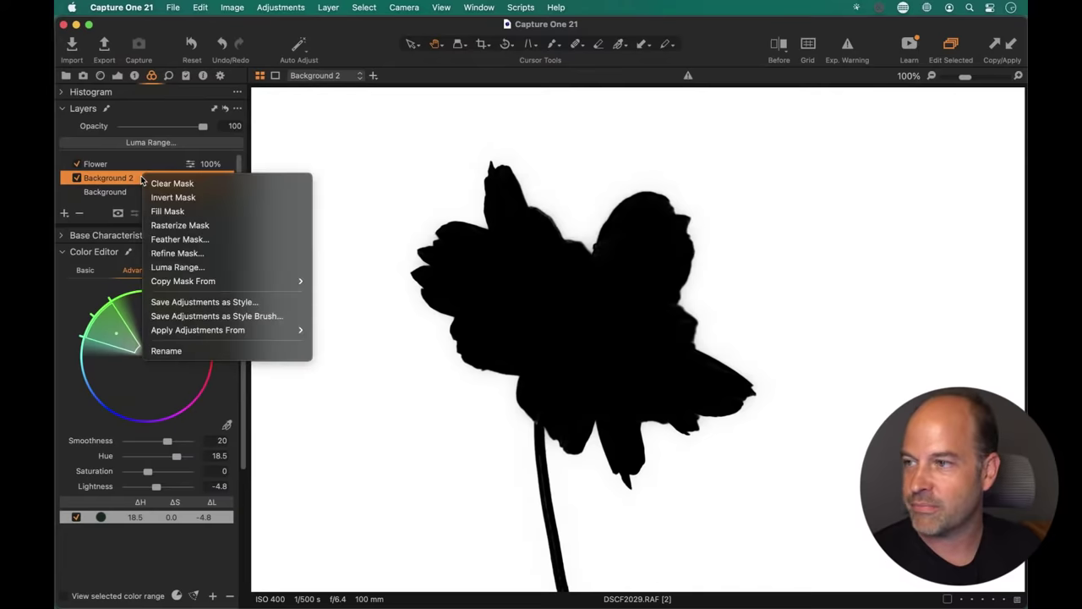
{"action": "left_click", "coordinate": [182, 240]}
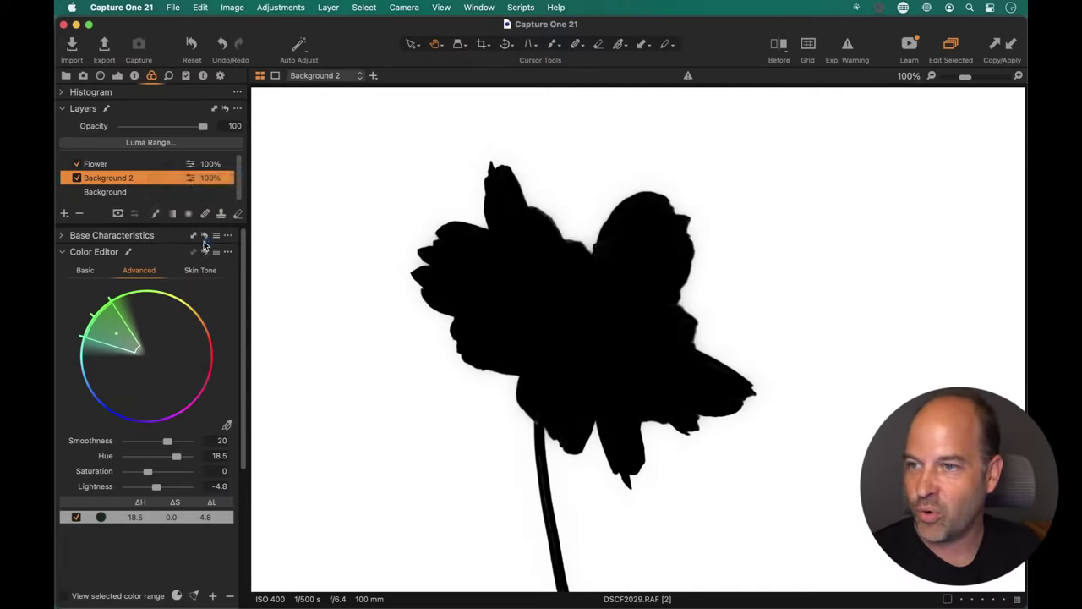
{"action": "left_click_drag", "start_coordinate": [539, 158], "coordinate": [886, 175]}
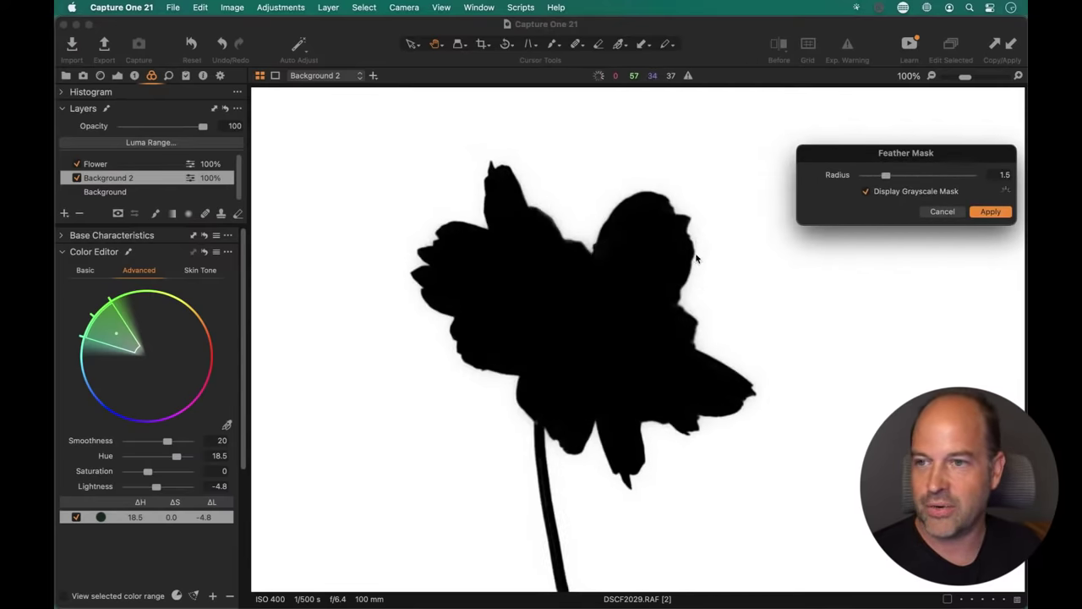
{"action": "left_click", "coordinate": [987, 211]}
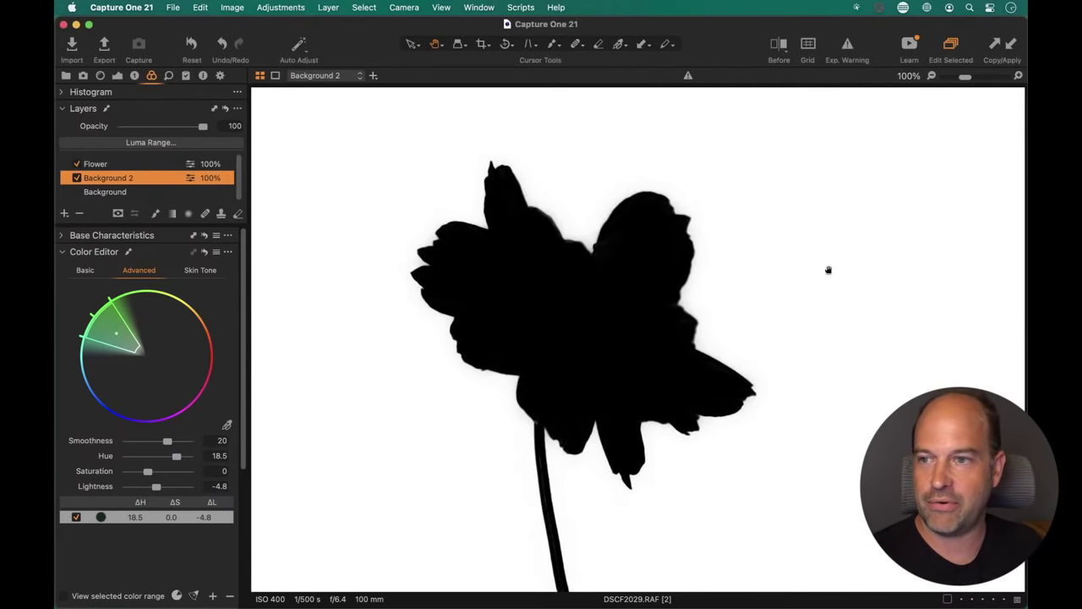
{"action": "key", "text": "super+0"}
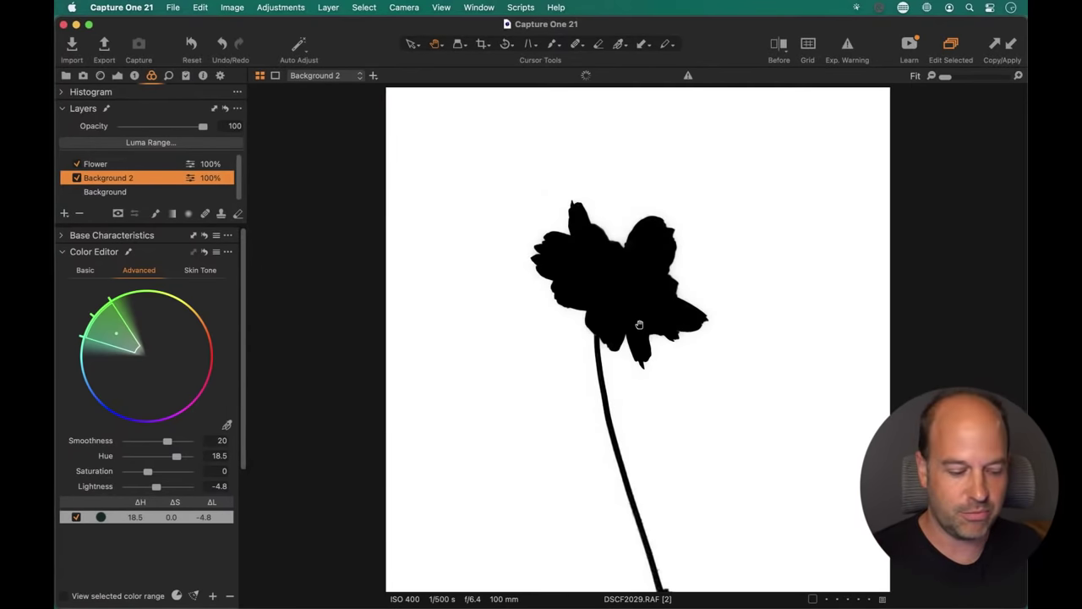
- Hide the grayscale mask, check the flower stem at full size, then open the 11-image browser grid
{"action": "key", "text": "m"}
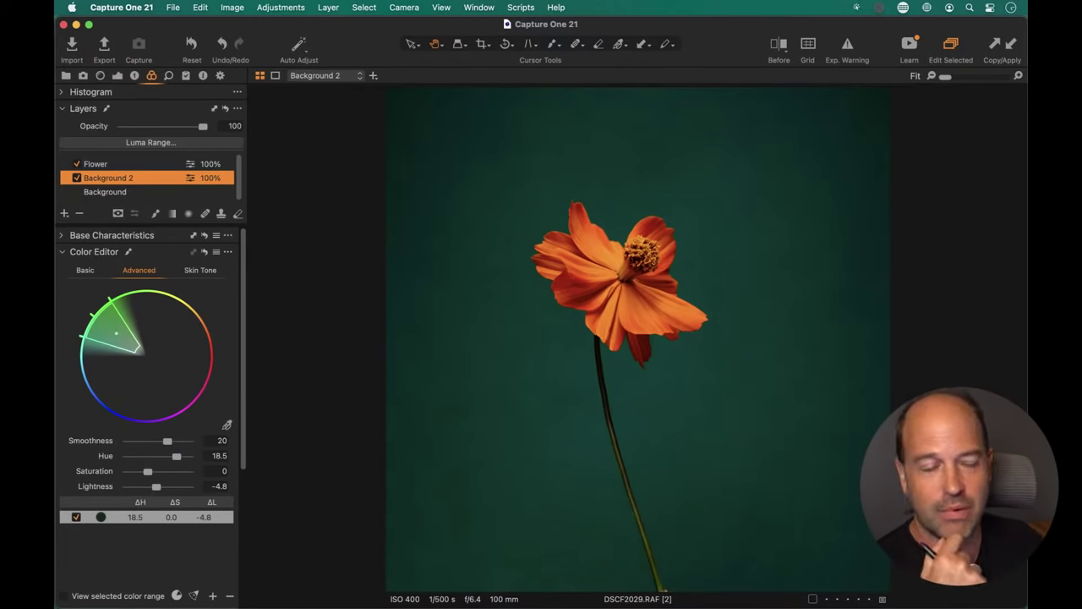
{"action": "double_click", "coordinate": [621, 294]}
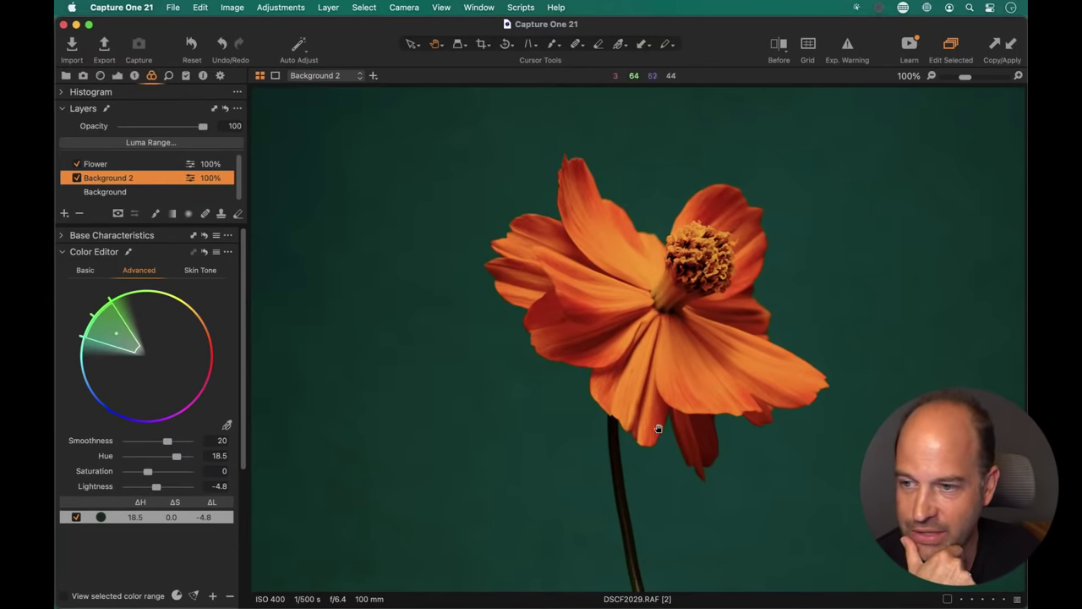
{"action": "left_click_drag", "start_coordinate": [634, 418], "coordinate": [615, 206]}
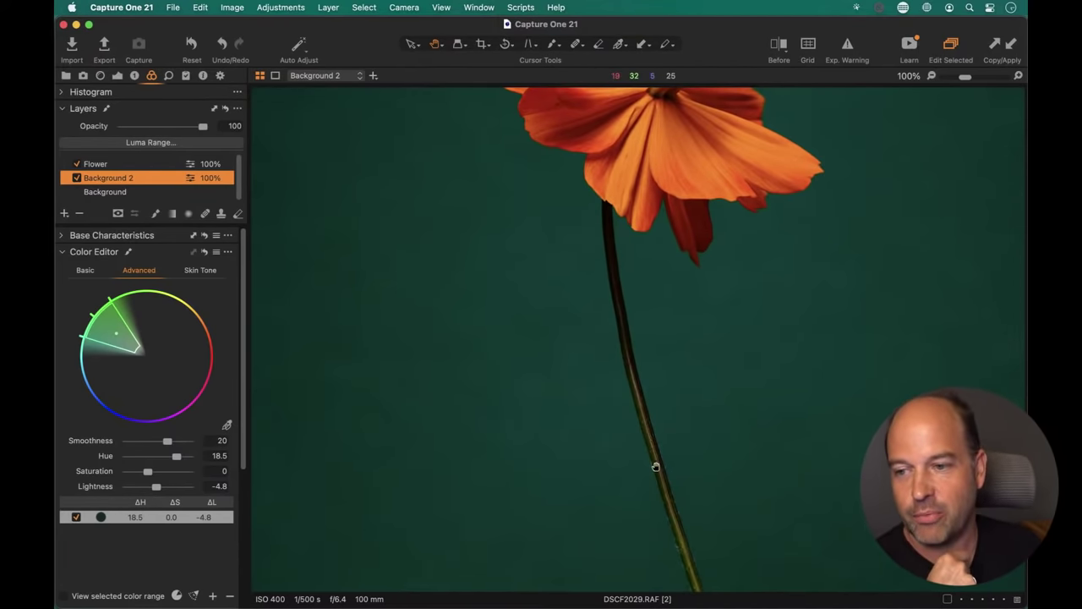
{"action": "left_click_drag", "start_coordinate": [676, 531], "coordinate": [650, 417]}
{"action": "key", "text": "super+0"}
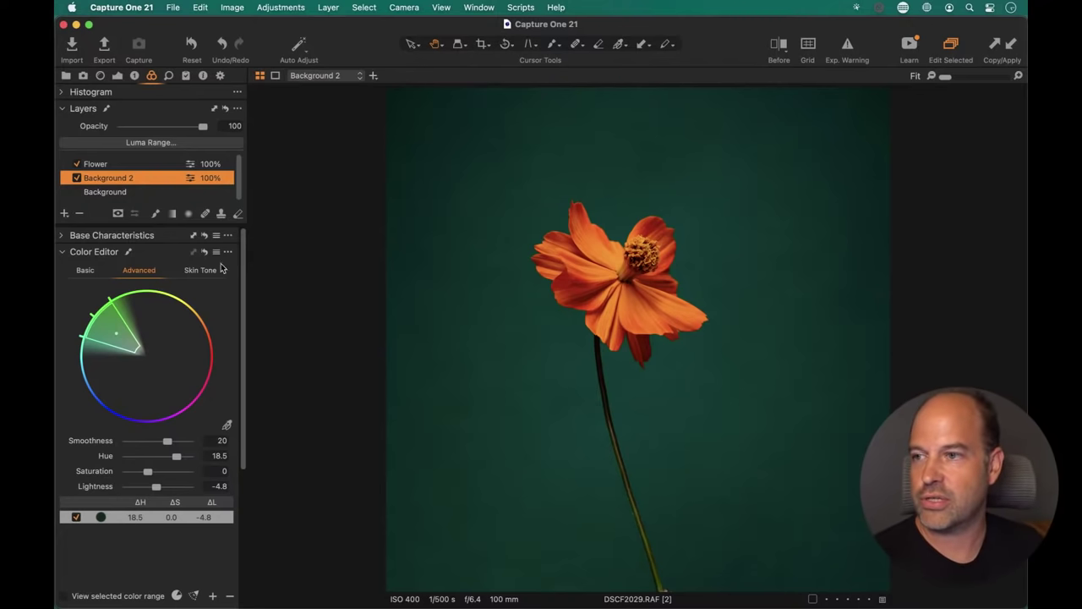
{"action": "key", "text": "alt+super+v"}
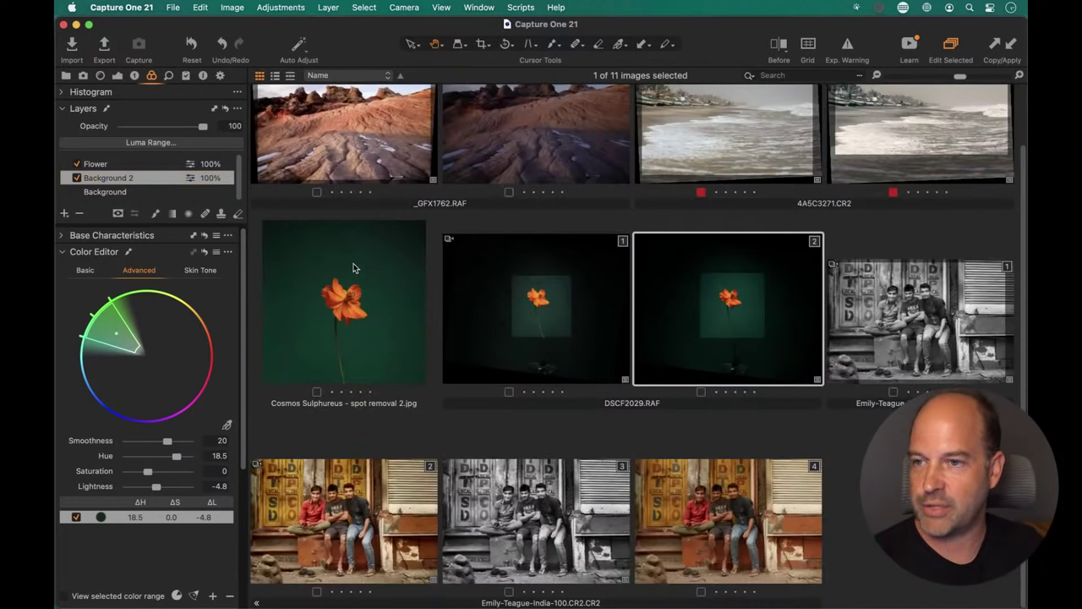
- Open the fourth street-portrait variant and try Contrast at 50, then reset it to 0
{"action": "left_click", "coordinate": [819, 535]}
{"action": "key", "text": "alt+super+v"}
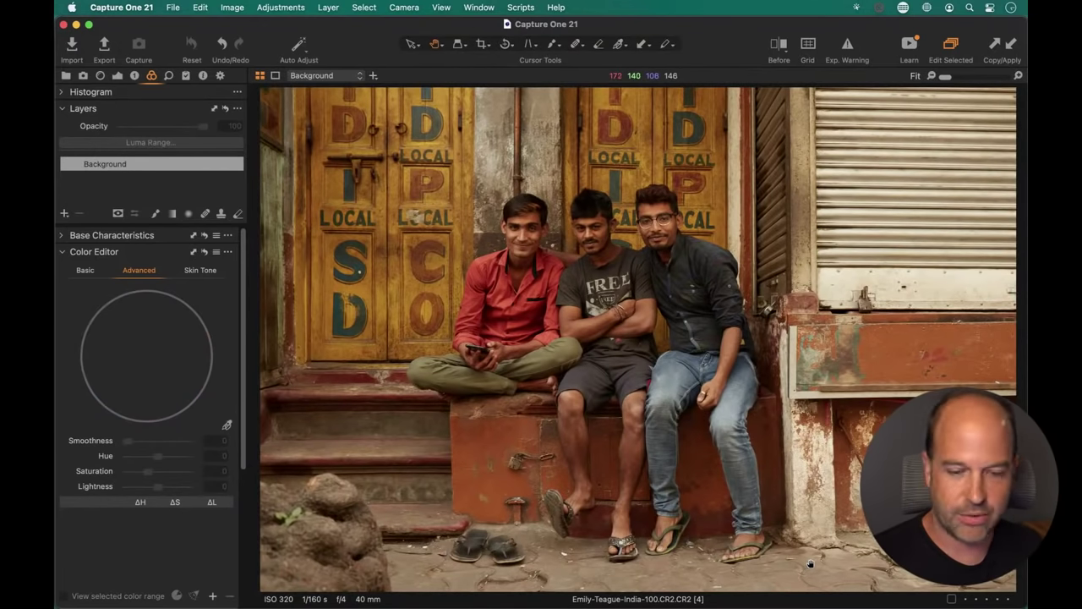
{"action": "left_click", "coordinate": [117, 76]}
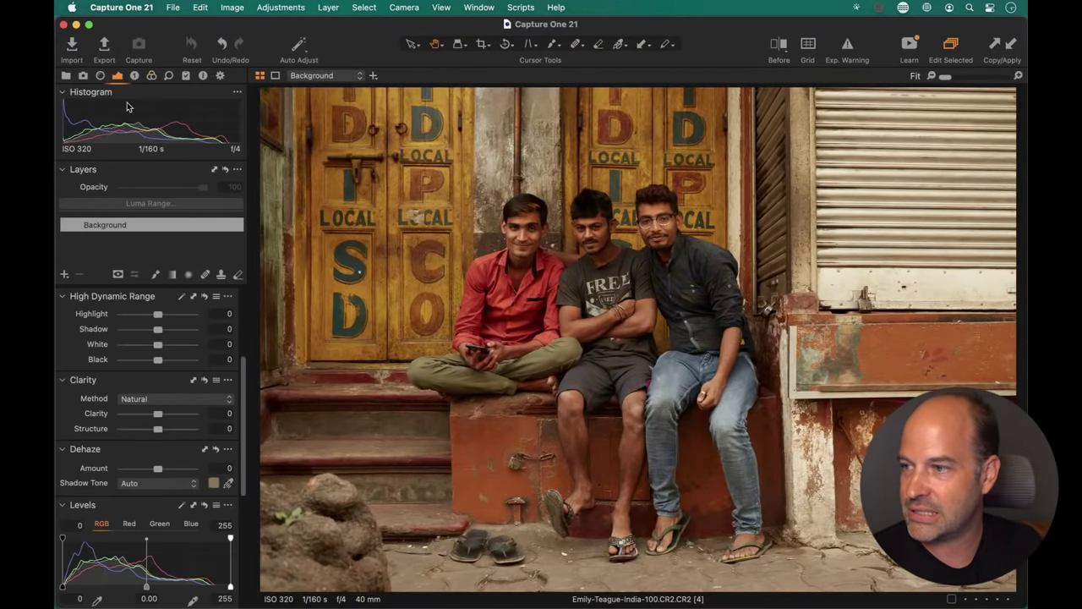
{"action": "scroll", "coordinate": [181, 410], "scroll_direction": "up", "scroll_amount": 3}
{"action": "left_click_drag", "start_coordinate": [161, 403], "coordinate": [183, 404]}
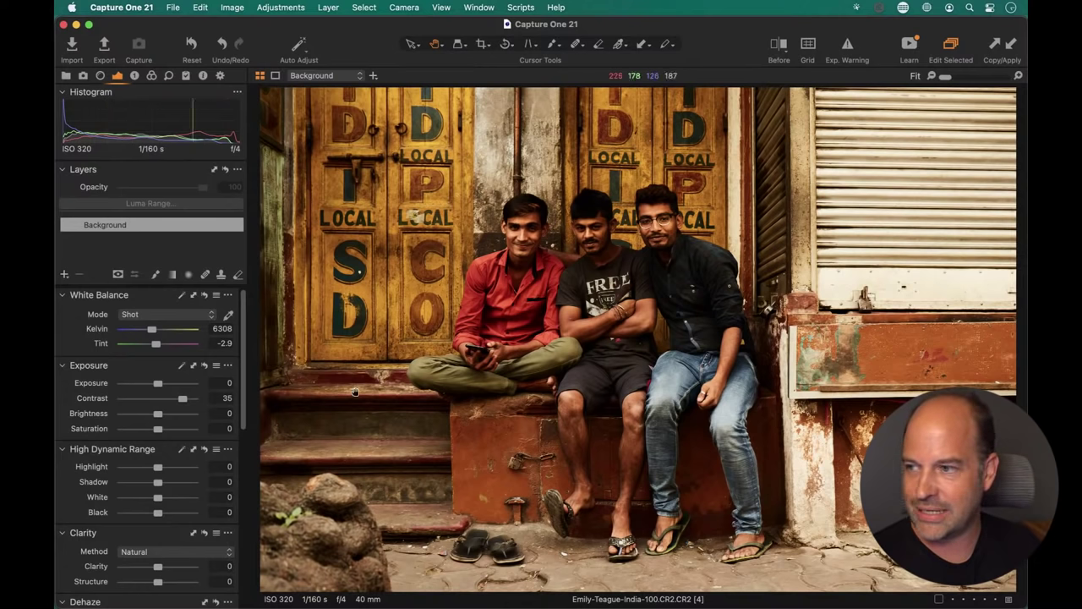
{"action": "mouse_move", "coordinate": [183, 398]}
{"action": "left_mouse_down"}
{"action": "mouse_move", "coordinate": [192, 398]}
{"action": "mouse_move", "coordinate": [165, 399]}
{"action": "mouse_move", "coordinate": [180, 402]}
{"action": "left_mouse_up"}
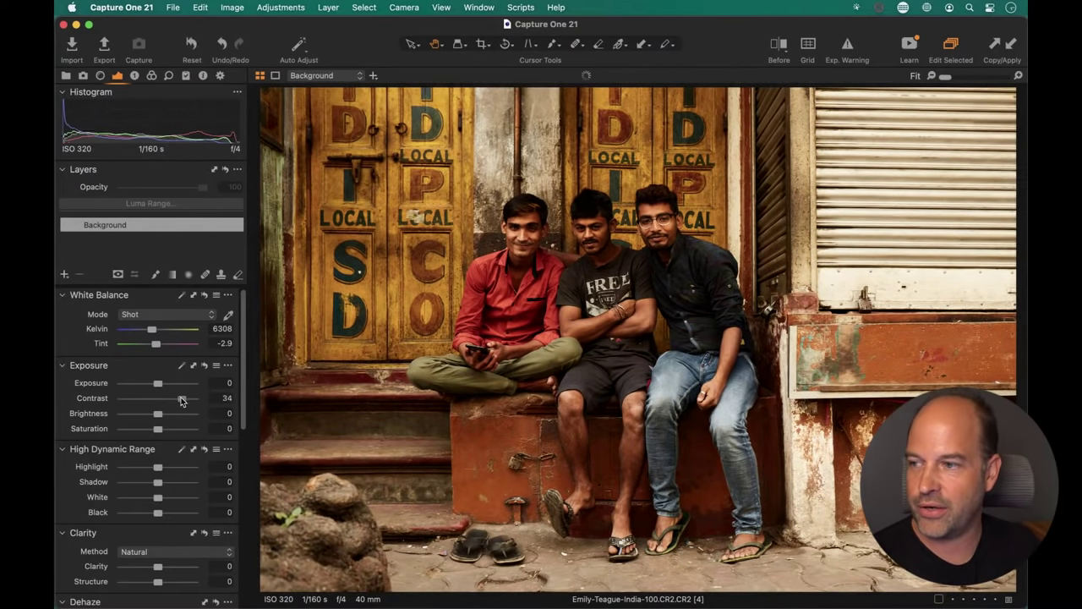
{"action": "double_click", "coordinate": [180, 398]}
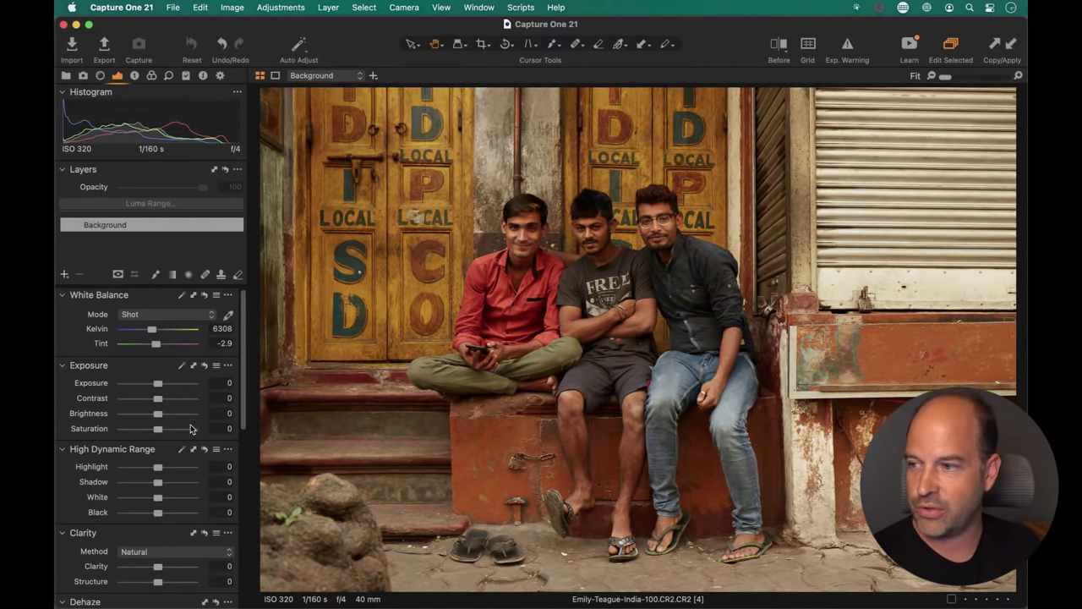
- Set Clarity to 20, checking the men's faces at full size, then return to the browser grid
{"action": "scroll", "coordinate": [175, 364], "scroll_direction": "down", "scroll_amount": 4}
{"action": "left_click_drag", "start_coordinate": [157, 418], "coordinate": [224, 422]}
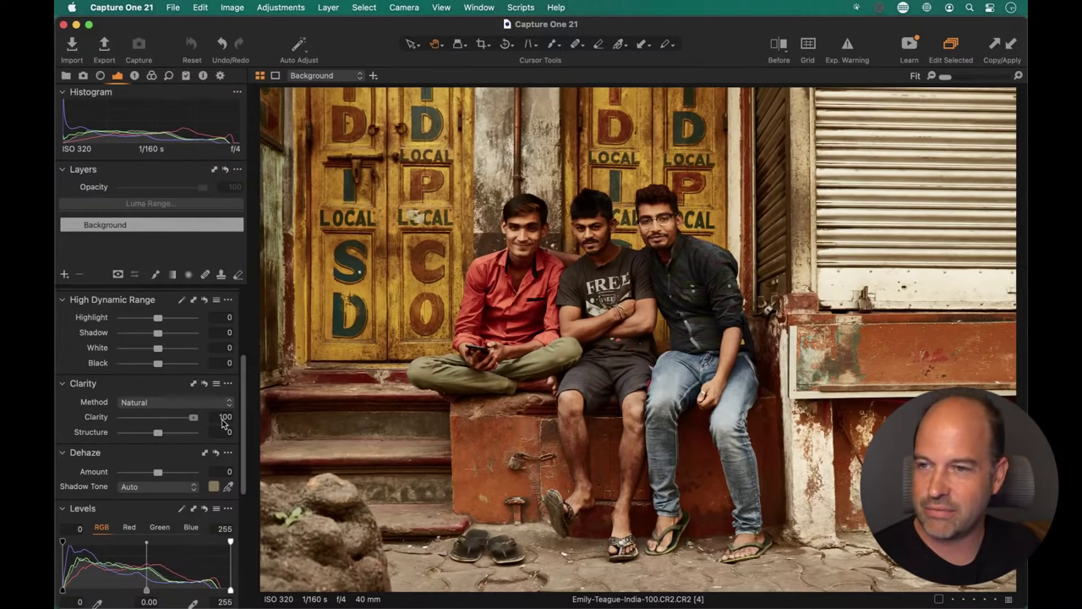
{"action": "left_click_drag", "start_coordinate": [224, 422], "coordinate": [172, 419]}
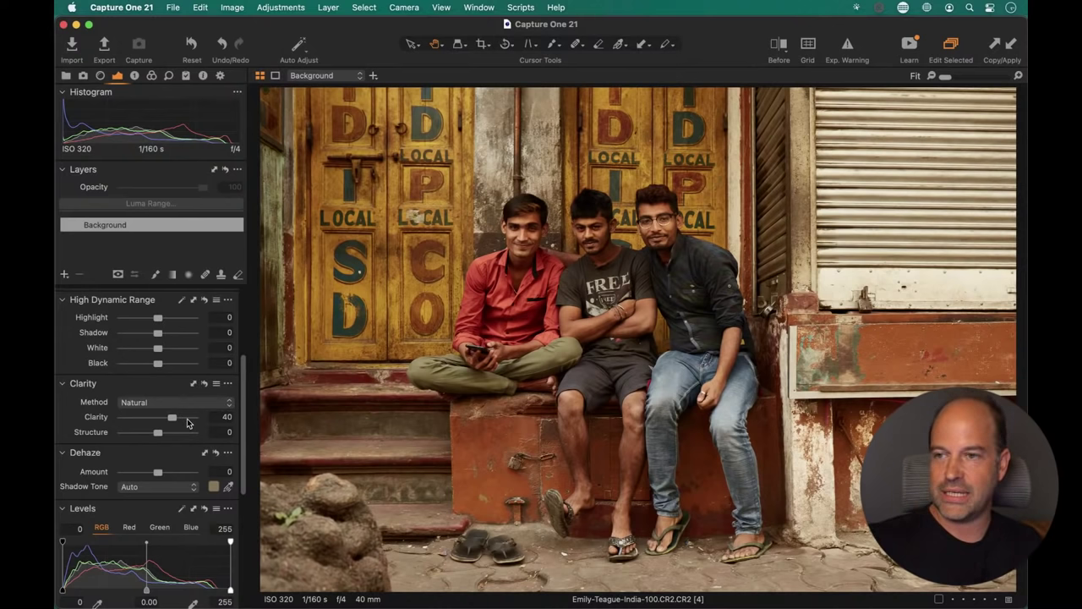
{"action": "left_click", "coordinate": [690, 279]}
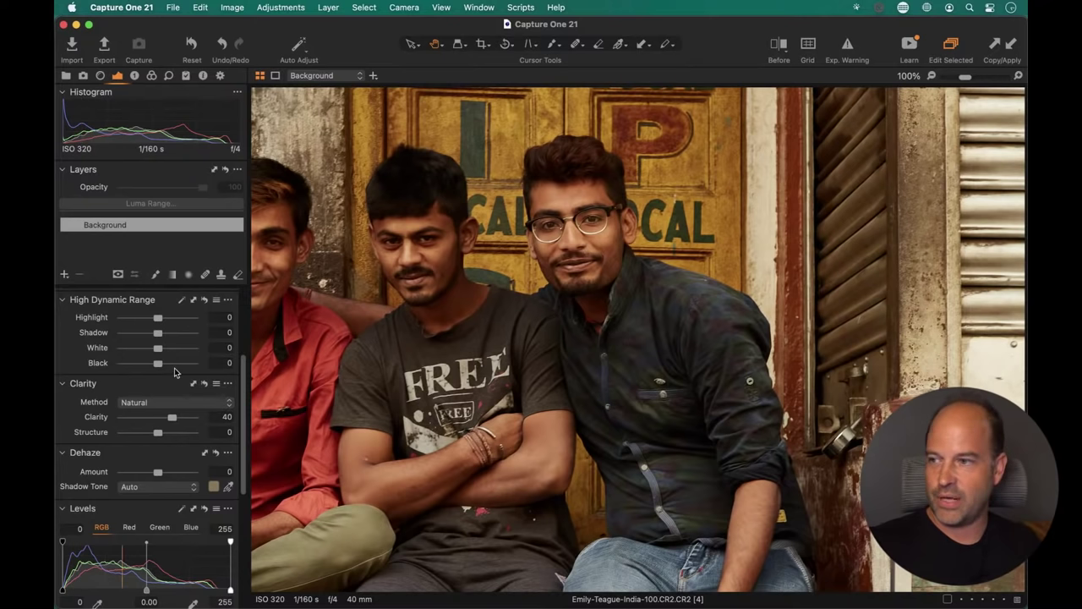
{"action": "scroll", "coordinate": [186, 355], "scroll_direction": "up", "scroll_amount": 3}
{"action": "mouse_move", "coordinate": [158, 350]}
{"action": "left_mouse_down"}
{"action": "mouse_move", "coordinate": [208, 361]}
{"action": "mouse_move", "coordinate": [169, 353]}
{"action": "left_mouse_up"}
{"action": "scroll", "coordinate": [173, 364], "scroll_direction": "down", "scroll_amount": 5}
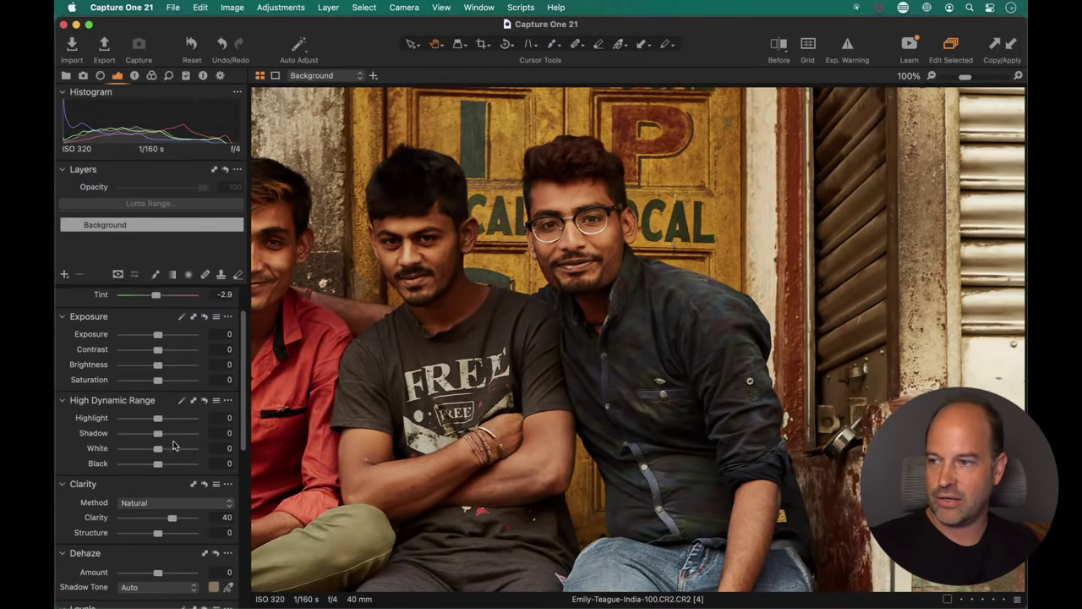
{"action": "scroll", "coordinate": [177, 364], "scroll_direction": "up", "scroll_amount": 1}
{"action": "left_click_drag", "start_coordinate": [172, 351], "coordinate": [165, 351]}
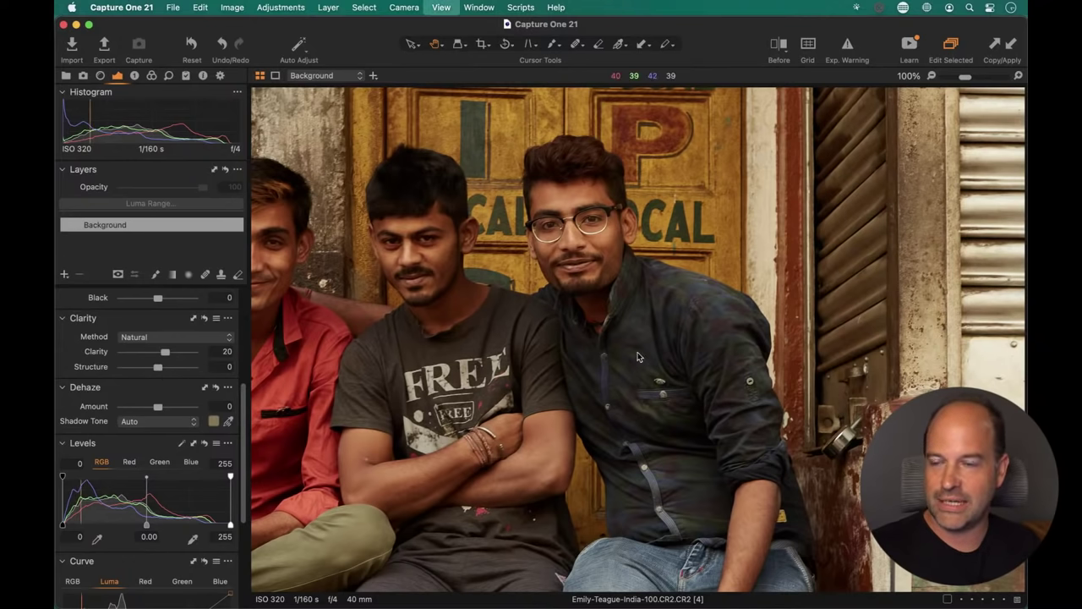
{"action": "key", "text": "super+alt+v"}
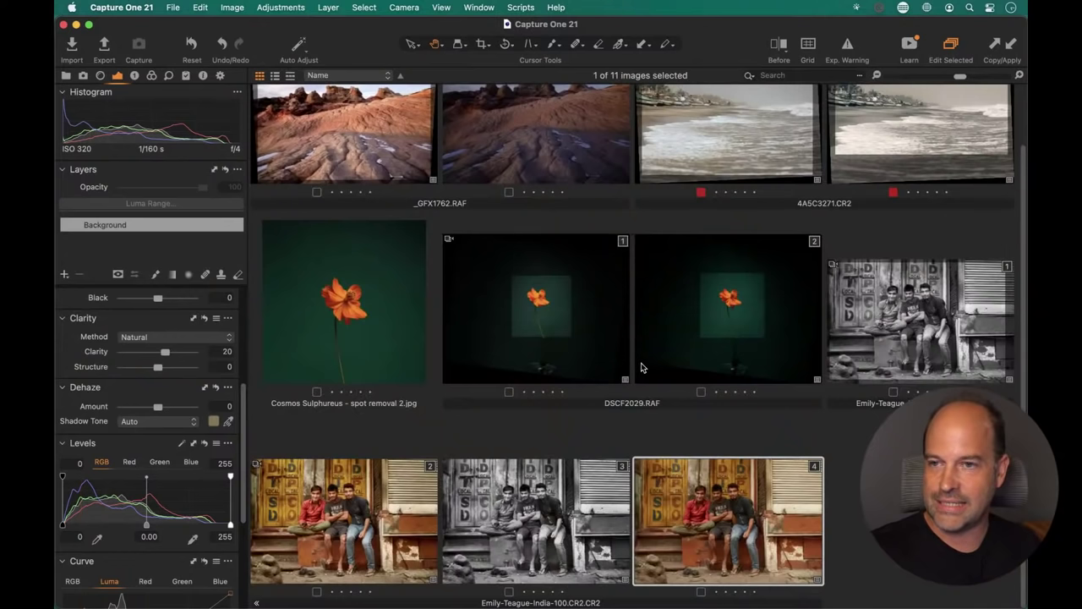
- Open beach variant 2 and set its Background layer's Structure to 3 after testing Sea Clarity
{"action": "left_click", "coordinate": [886, 148]}
{"action": "double_click", "coordinate": [885, 237]}
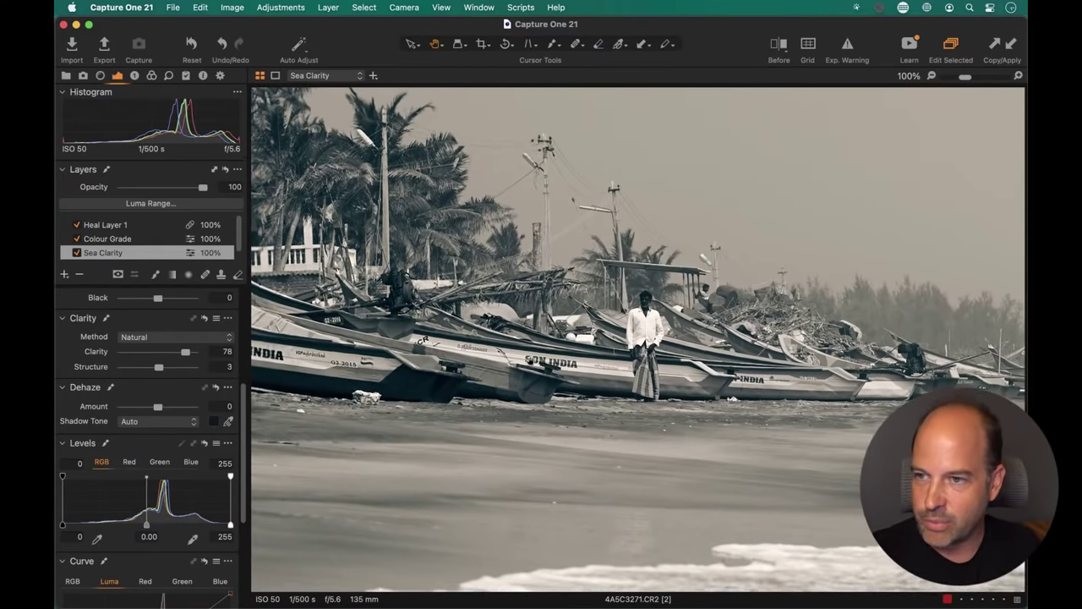
{"action": "mouse_move", "coordinate": [159, 367]}
{"action": "left_mouse_down"}
{"action": "mouse_move", "coordinate": [173, 369]}
{"action": "mouse_move", "coordinate": [158, 369]}
{"action": "left_mouse_up"}
{"action": "scroll", "coordinate": [125, 245], "scroll_direction": "down", "scroll_amount": 1}
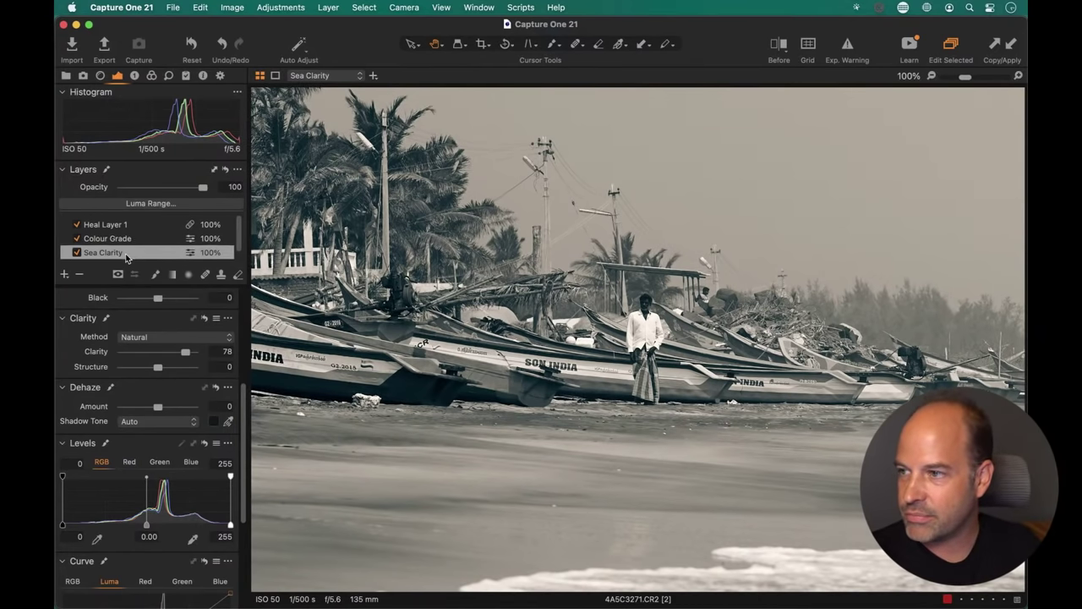
{"action": "left_click", "coordinate": [125, 248]}
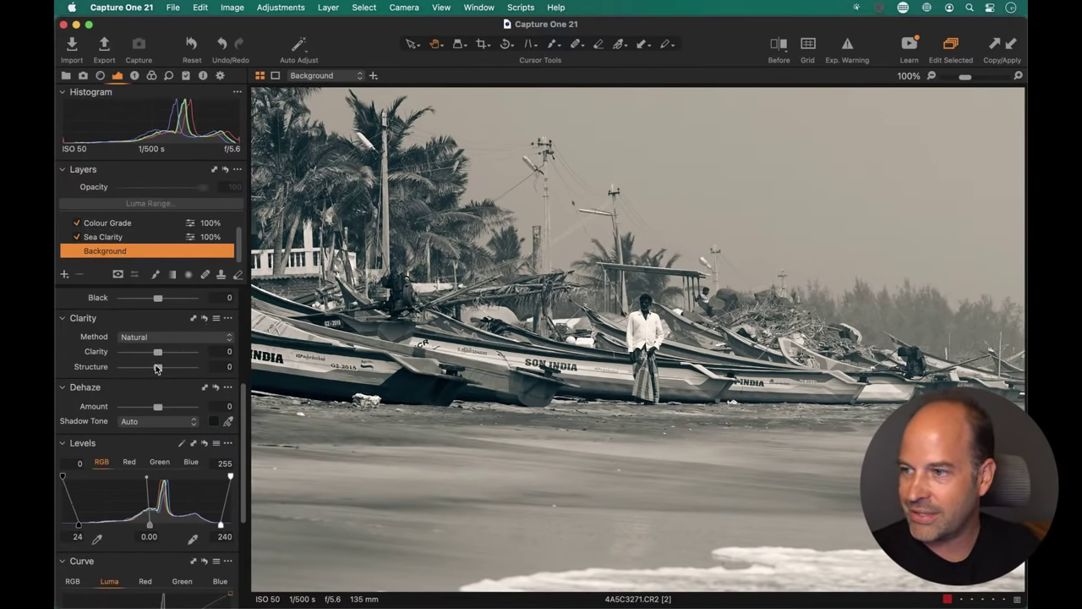
{"action": "left_click_drag", "start_coordinate": [160, 370], "coordinate": [184, 367]}
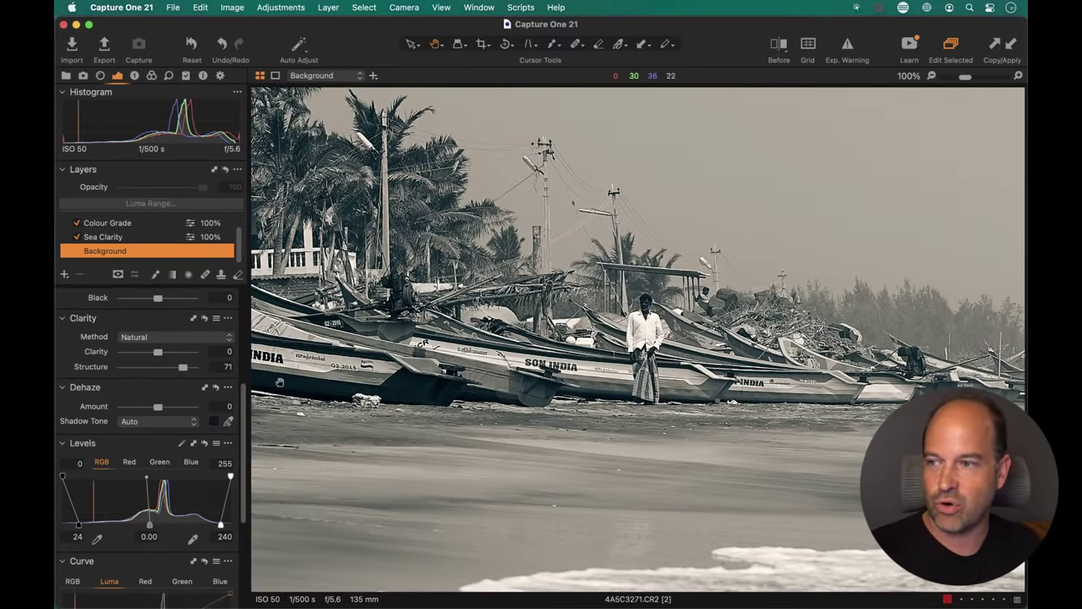
{"action": "left_click_drag", "start_coordinate": [180, 368], "coordinate": [156, 369]}
{"action": "left_click", "coordinate": [490, 433]}
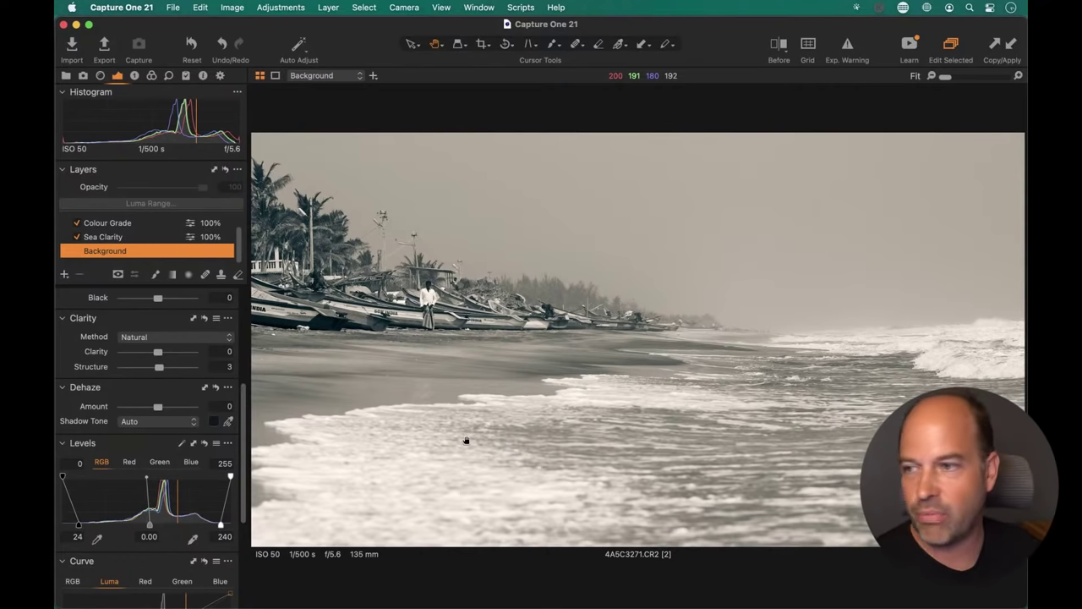
- Turn off the Black & White conversion on the beach photo
{"action": "left_click", "coordinate": [151, 75]}
{"action": "scroll", "coordinate": [169, 464], "scroll_direction": "down", "scroll_amount": 10}
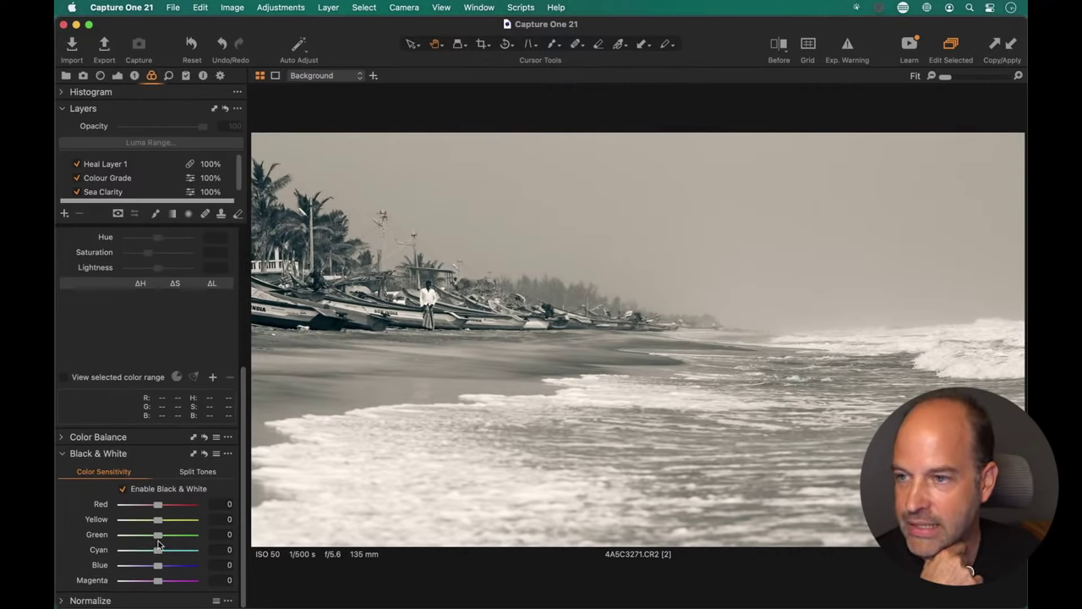
{"action": "left_click", "coordinate": [125, 489]}
{"action": "scroll", "coordinate": [131, 397], "scroll_direction": "up", "scroll_amount": 1}
{"action": "scroll", "coordinate": [130, 395], "scroll_direction": "up", "scroll_amount": 5}
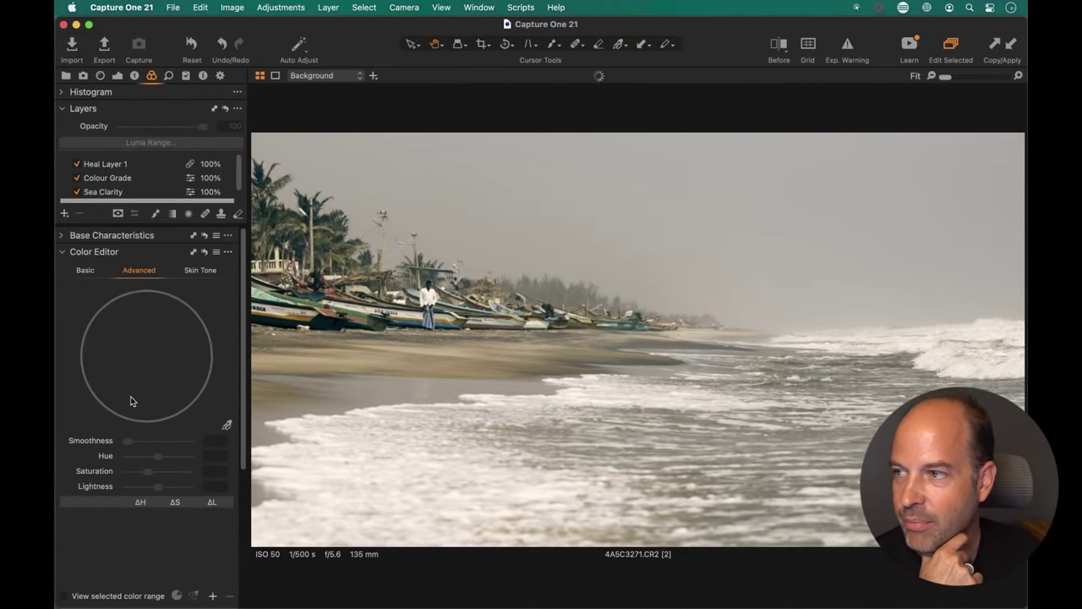
{"action": "left_click_drag", "start_coordinate": [243, 167], "coordinate": [239, 205]}
{"action": "scroll", "coordinate": [239, 205], "scroll_direction": "up", "scroll_amount": 1}
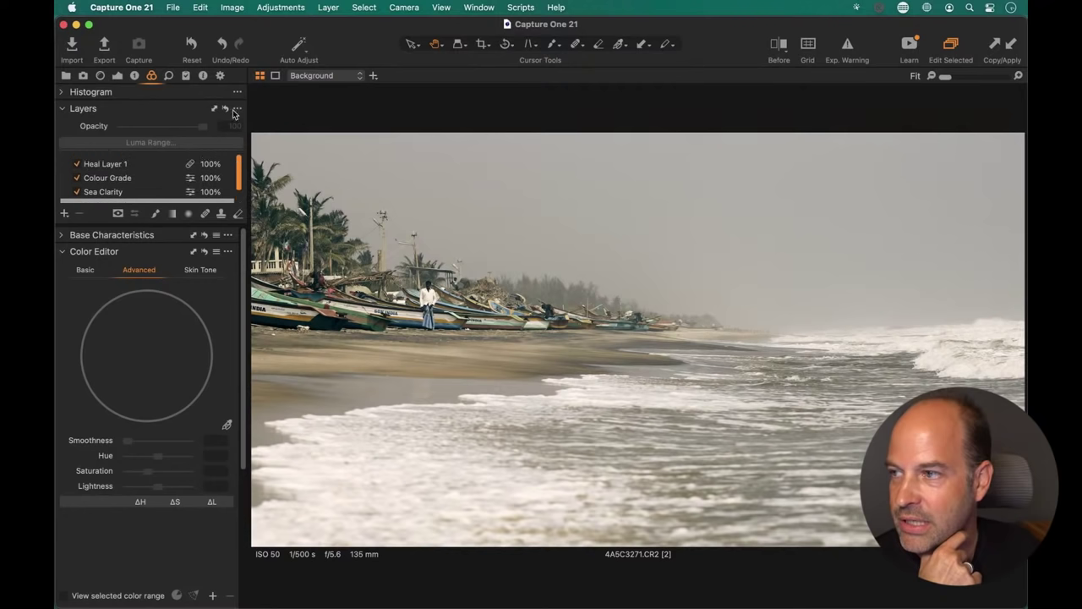
- Add a filled adjustment layer with Saturation at -100
{"action": "left_click", "coordinate": [65, 213]}
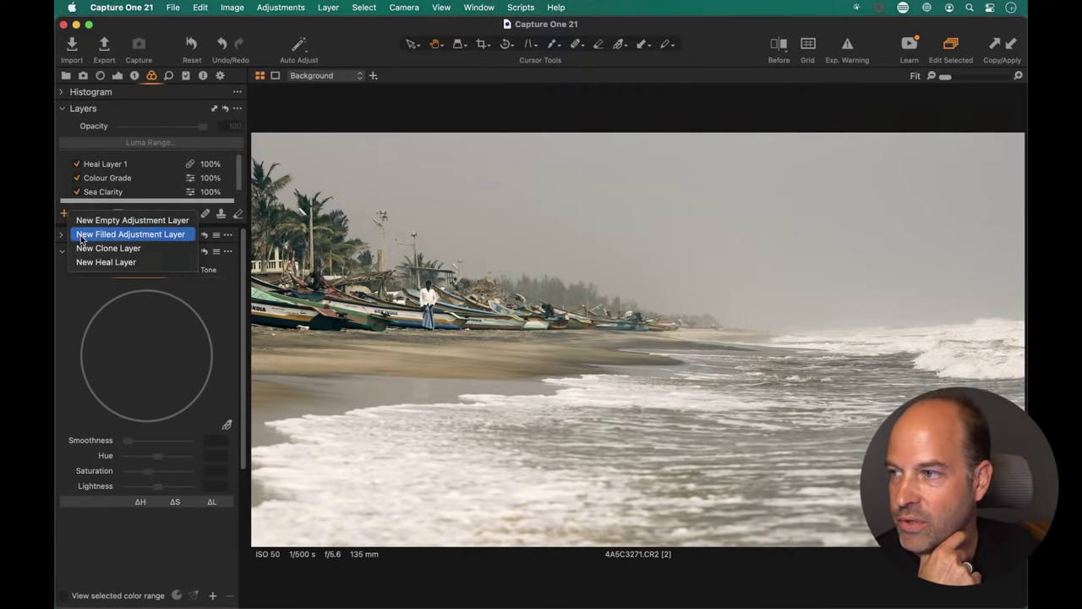
{"action": "left_click", "coordinate": [84, 234]}
{"action": "left_click", "coordinate": [117, 77]}
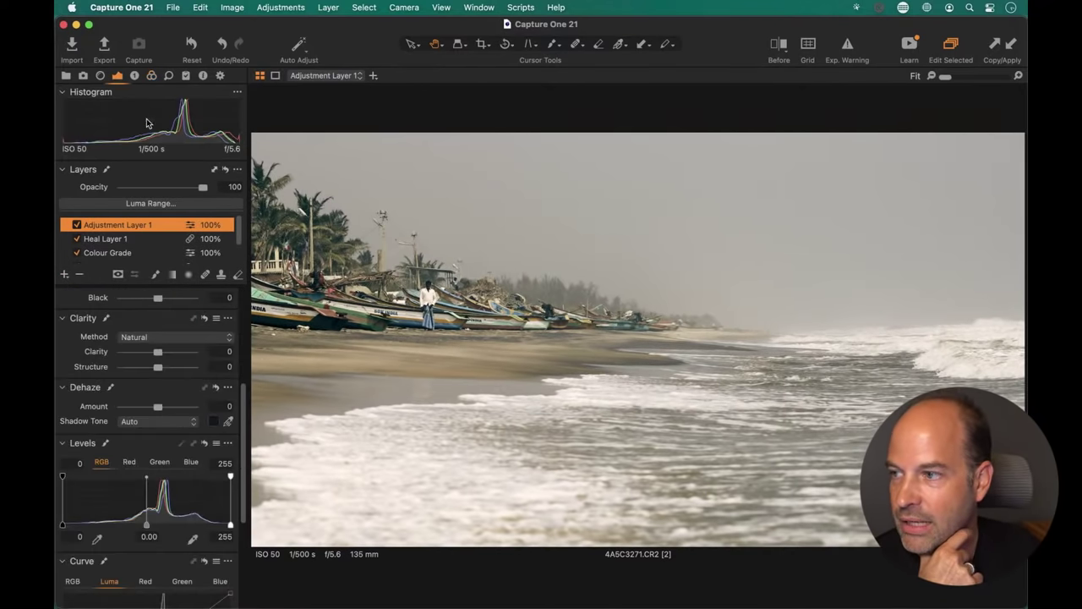
{"action": "scroll", "coordinate": [159, 423], "scroll_direction": "up", "scroll_amount": 4}
{"action": "left_click_drag", "start_coordinate": [157, 367], "coordinate": [120, 367]}
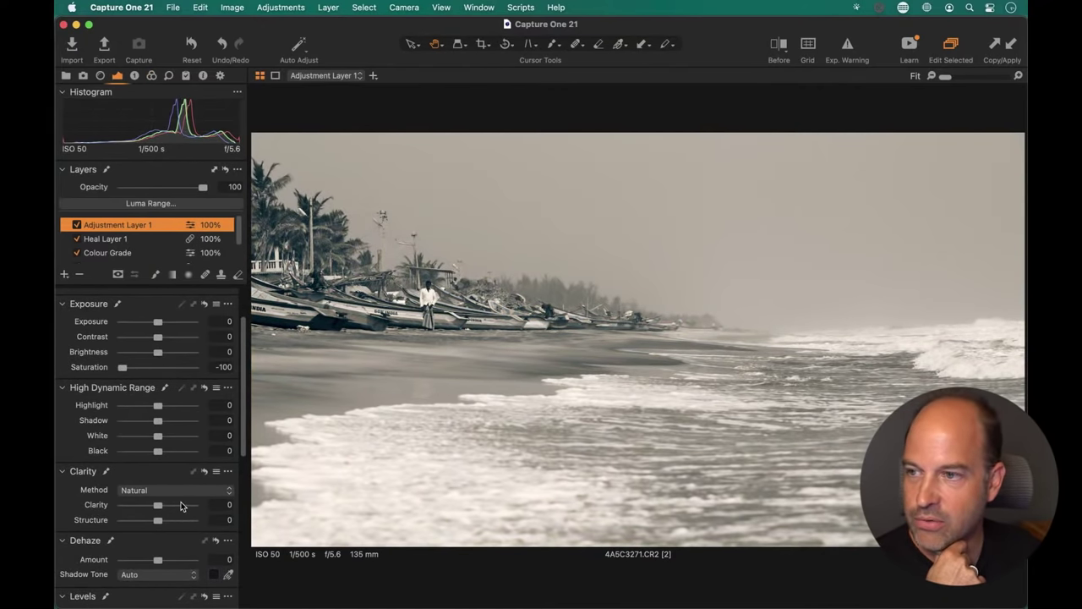
- Erase the layer's mask at Flow 100 to bring colour back onto the sand by the water
{"action": "left_click", "coordinate": [237, 275]}
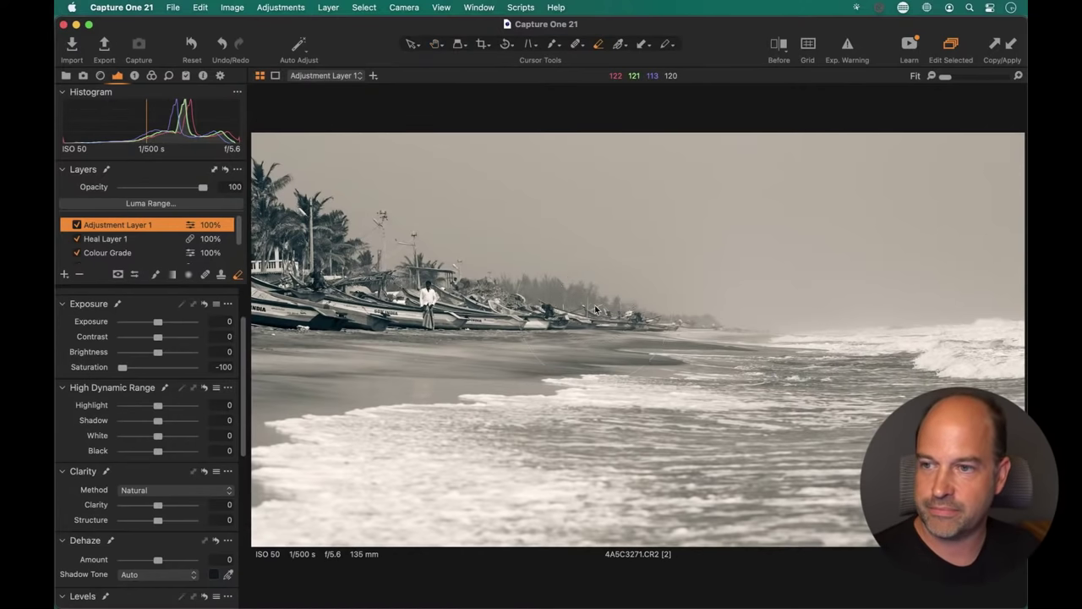
{"action": "right_click", "coordinate": [561, 320]}
{"action": "left_click_drag", "start_coordinate": [553, 351], "coordinate": [664, 351]}
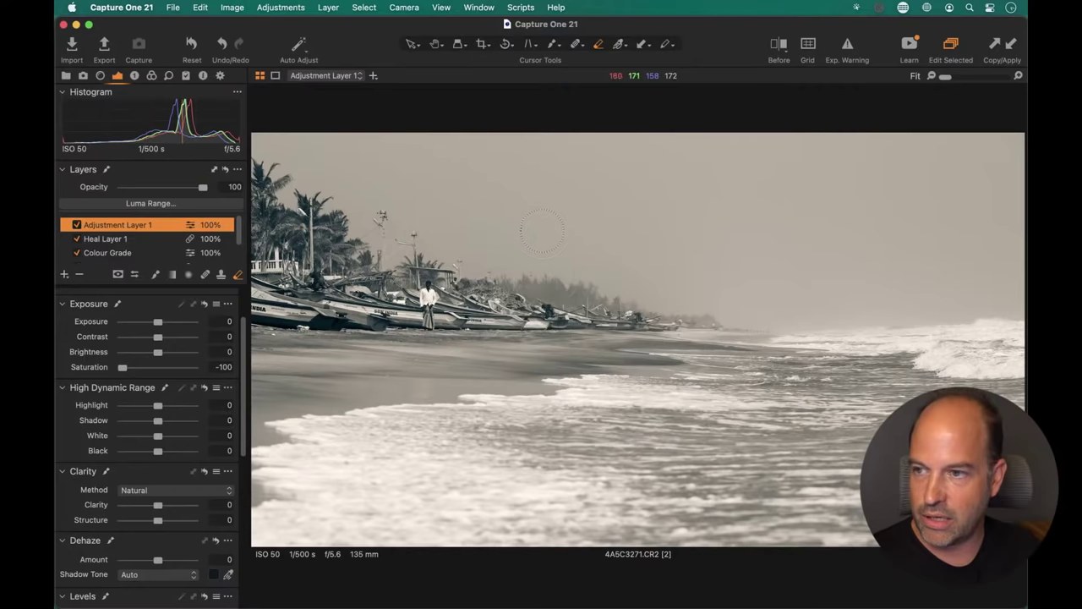
{"action": "mouse_move", "coordinate": [541, 229]}
{"action": "left_mouse_down"}
{"action": "mouse_move", "coordinate": [551, 278]}
{"action": "mouse_move", "coordinate": [502, 357]}
{"action": "left_mouse_up"}
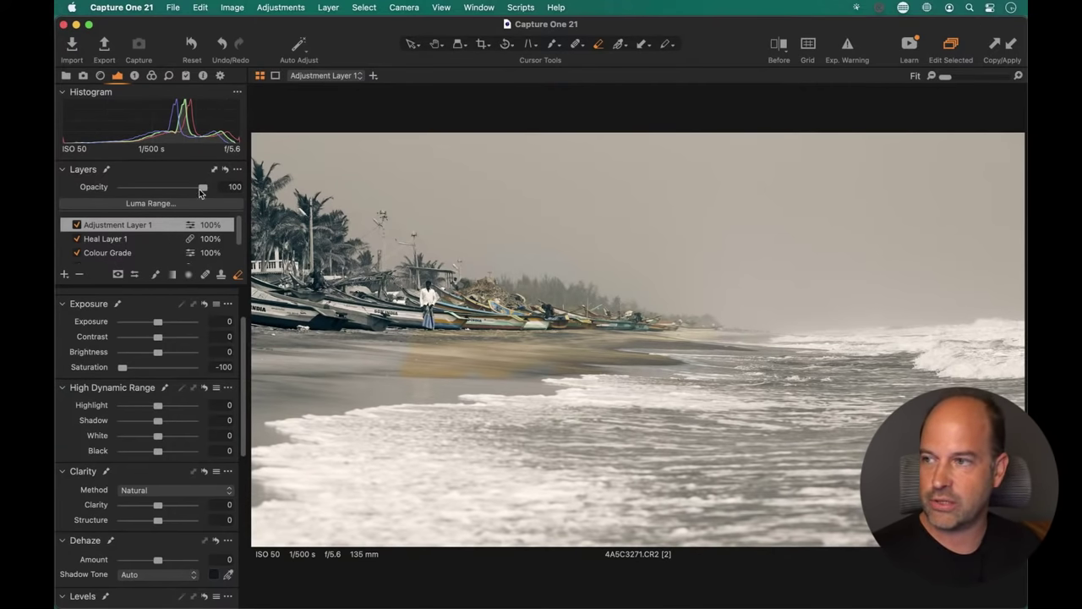
{"action": "left_click_drag", "start_coordinate": [203, 186], "coordinate": [253, 195]}
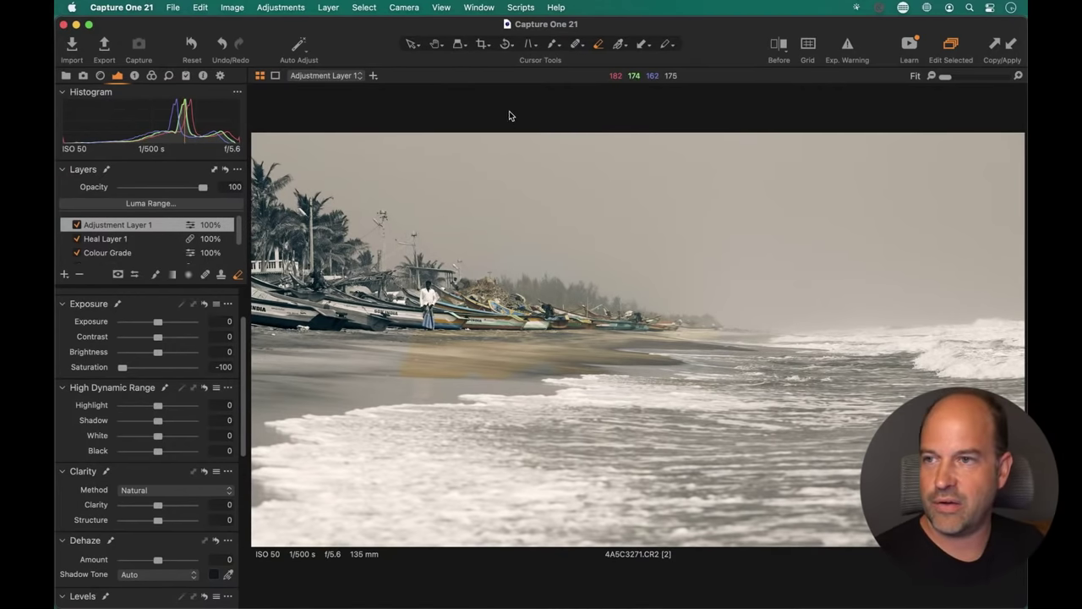
- Switch to the 11-image thumbnail grid with the Color tools showing, scrolled to Black & White
{"action": "key", "text": "super+ctrl+v"}
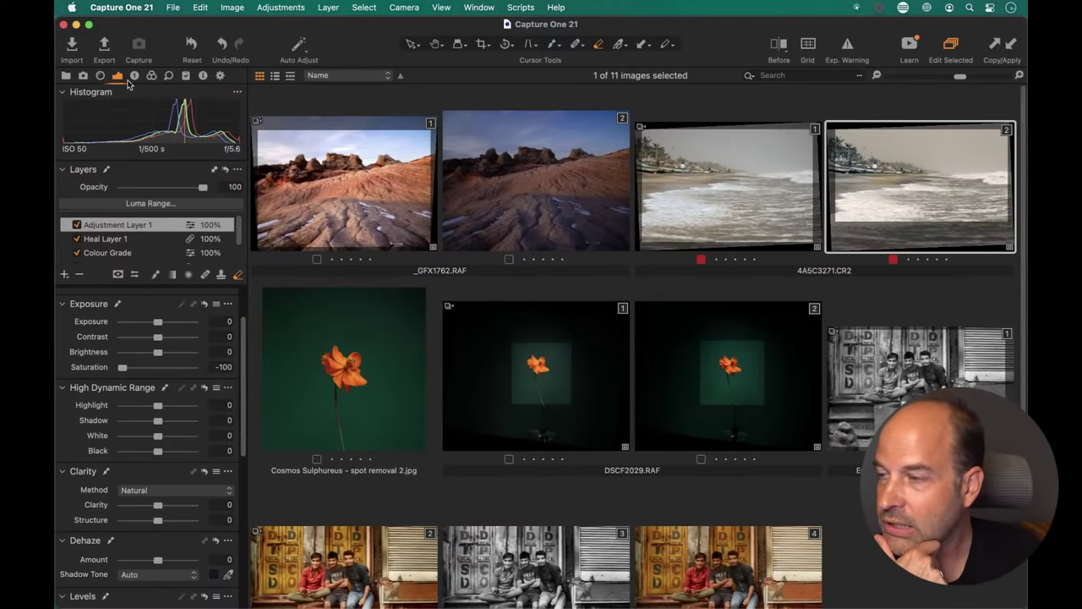
{"action": "left_click", "coordinate": [168, 75]}
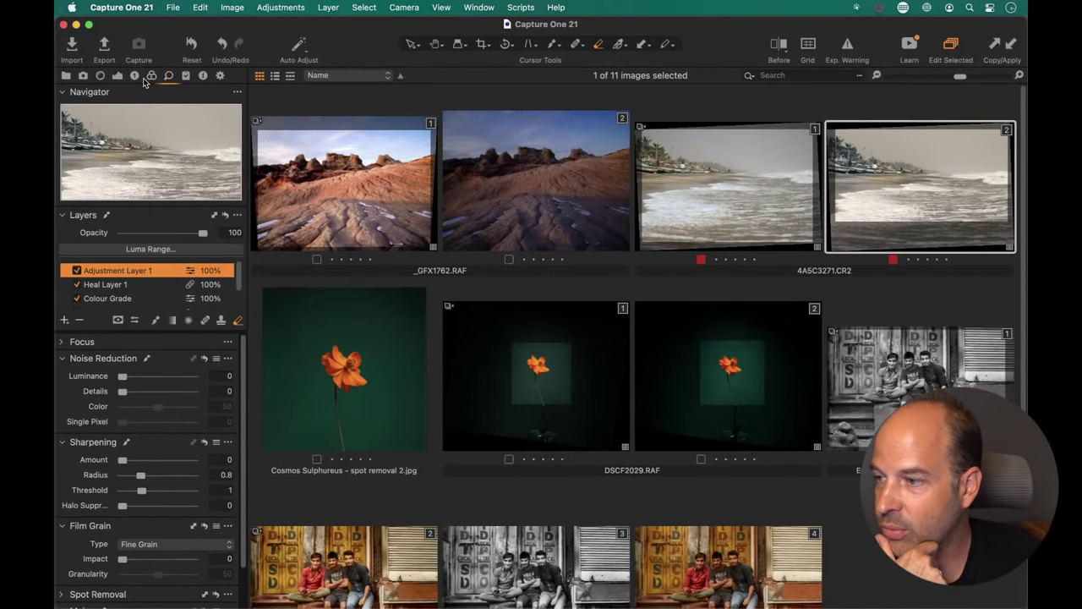
{"action": "left_click", "coordinate": [151, 75]}
{"action": "scroll", "coordinate": [221, 413], "scroll_direction": "down", "scroll_amount": 8}
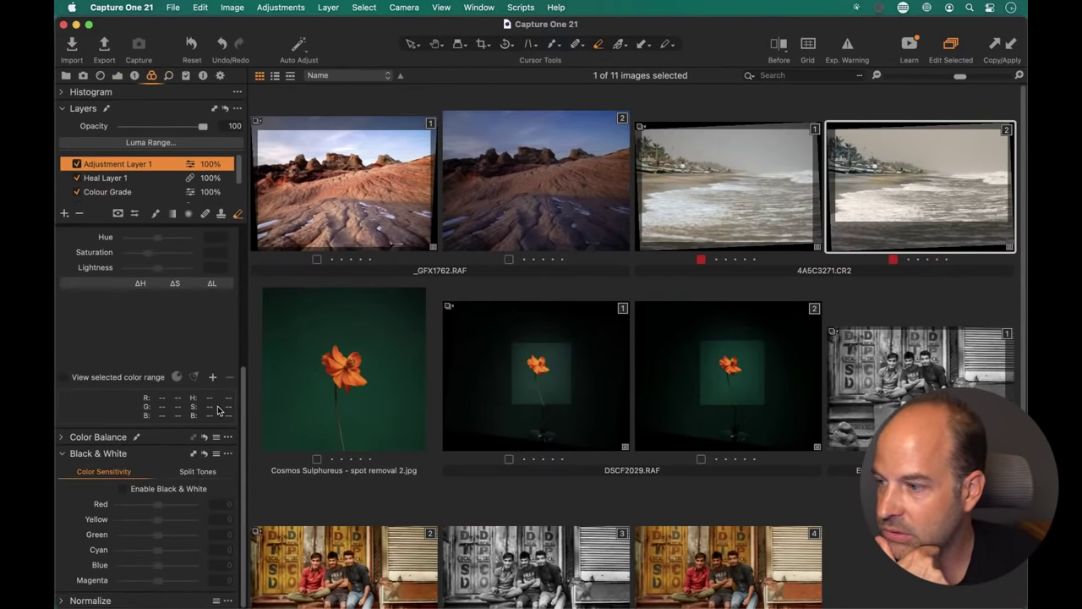
- Sample the shopfront colour 142, 83, 14 from the three-men street photo as the Normalize reference
{"action": "scroll", "coordinate": [135, 518], "scroll_direction": "down", "scroll_amount": 3}
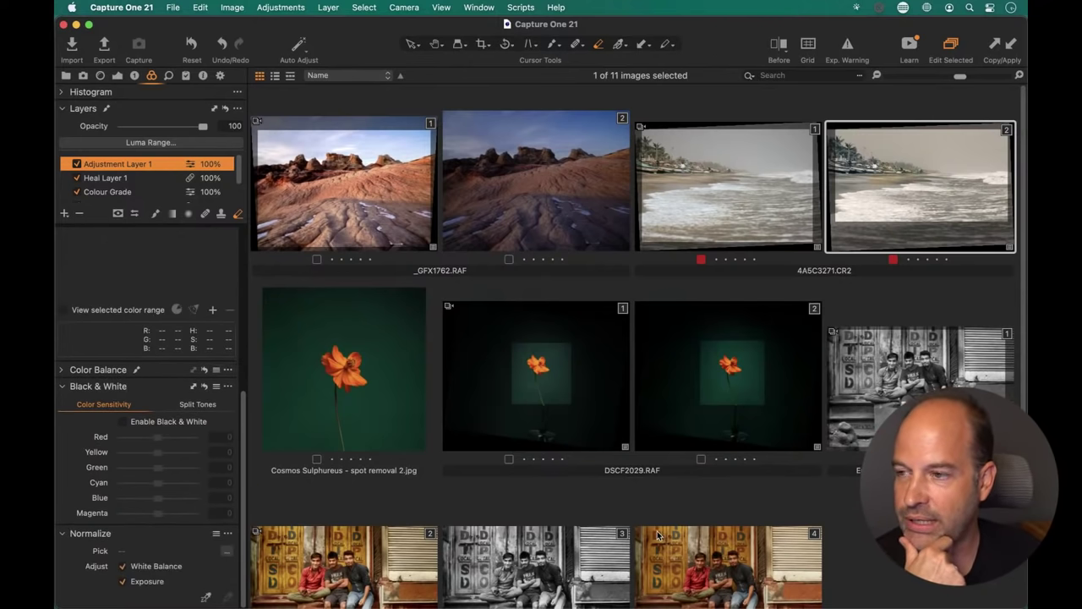
{"action": "left_click", "coordinate": [744, 577]}
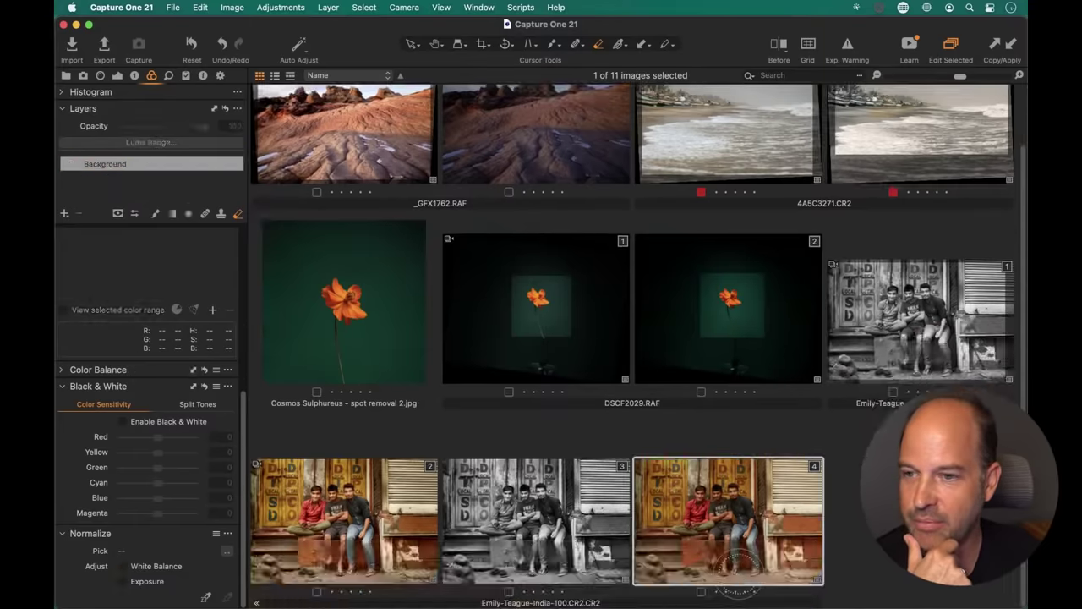
{"action": "double_click", "coordinate": [737, 575]}
{"action": "double_click", "coordinate": [742, 468]}
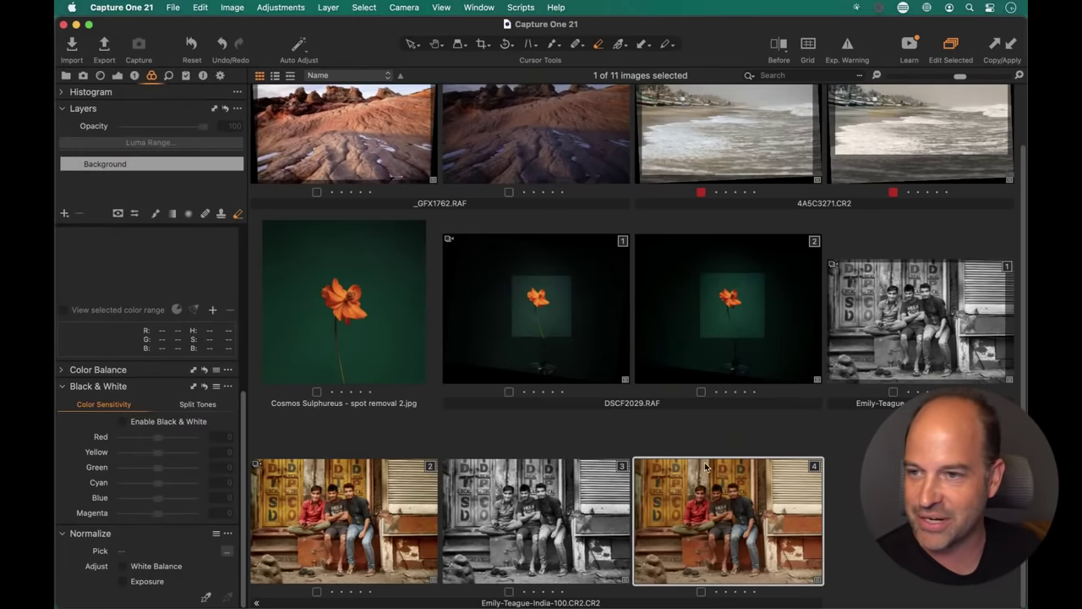
{"action": "double_click", "coordinate": [677, 483]}
{"action": "key", "text": "super+alt+v"}
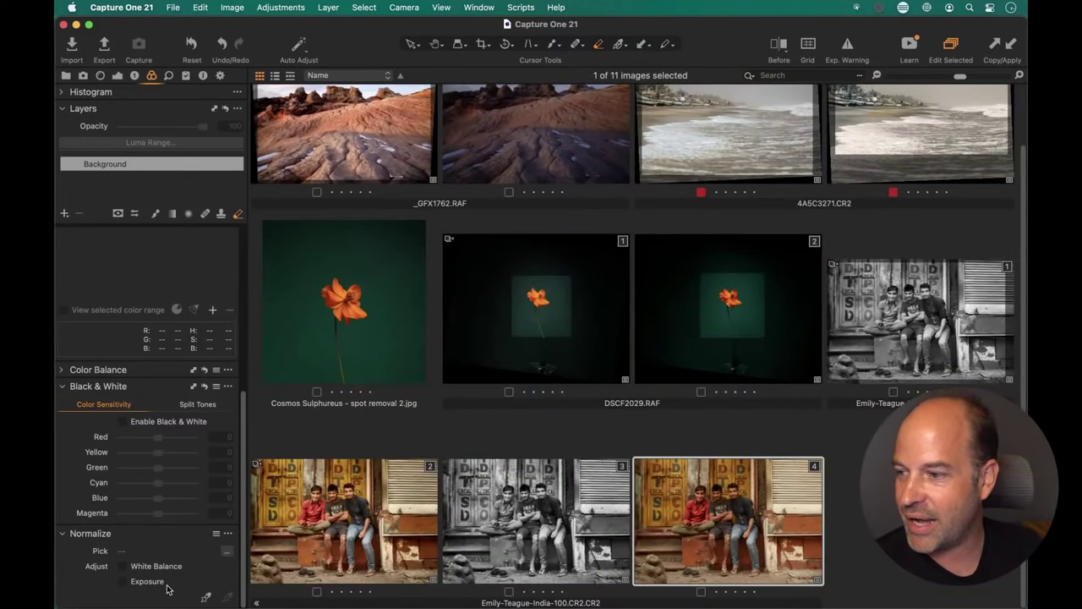
{"action": "key", "text": "super+alt+v"}
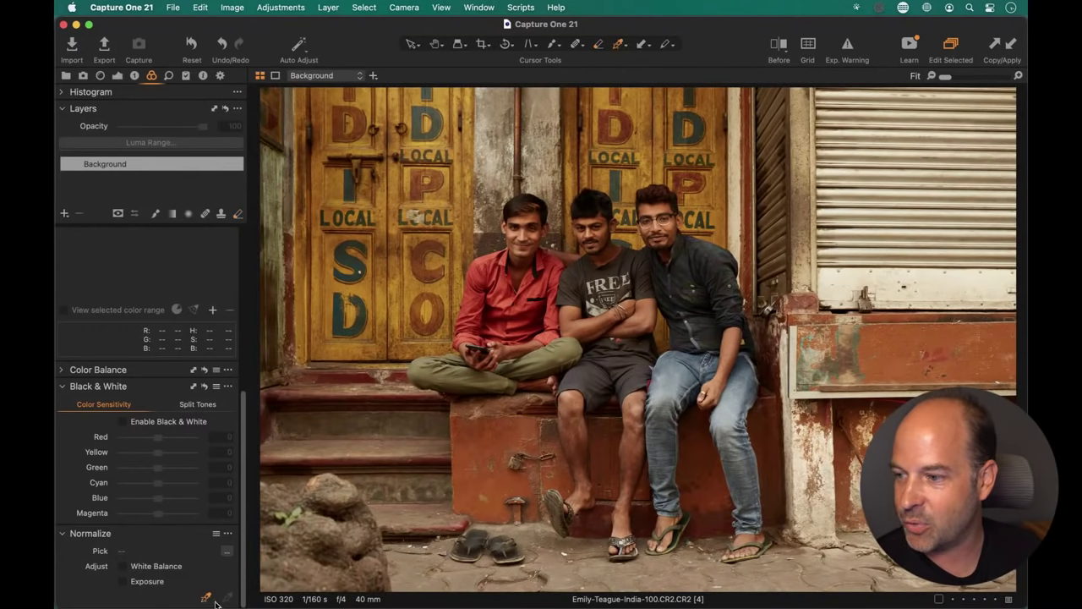
{"action": "left_click", "coordinate": [648, 135]}
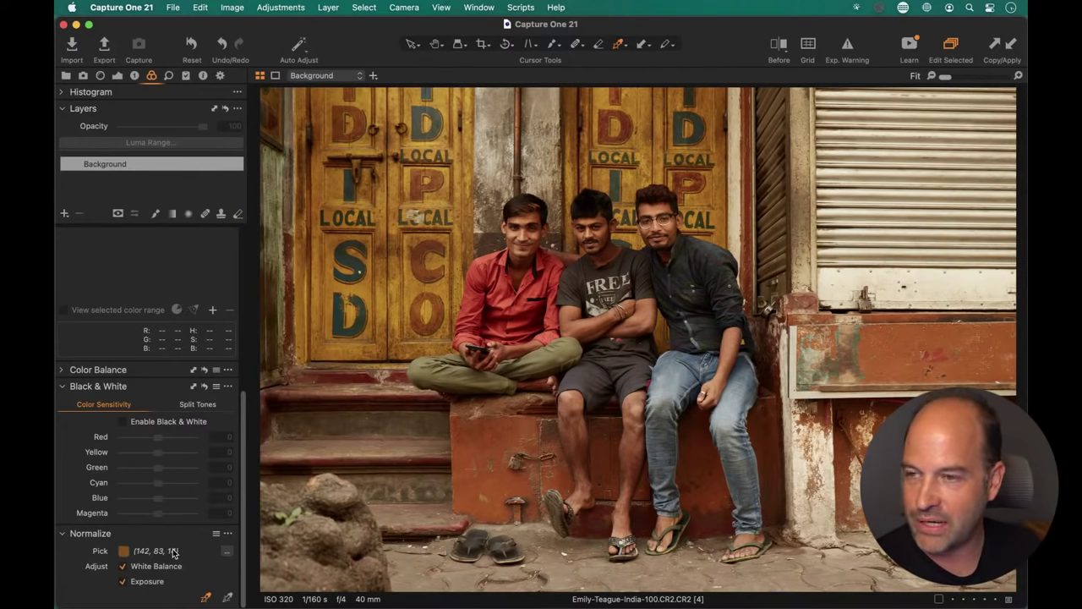
{"action": "key", "text": "super+alt+v"}
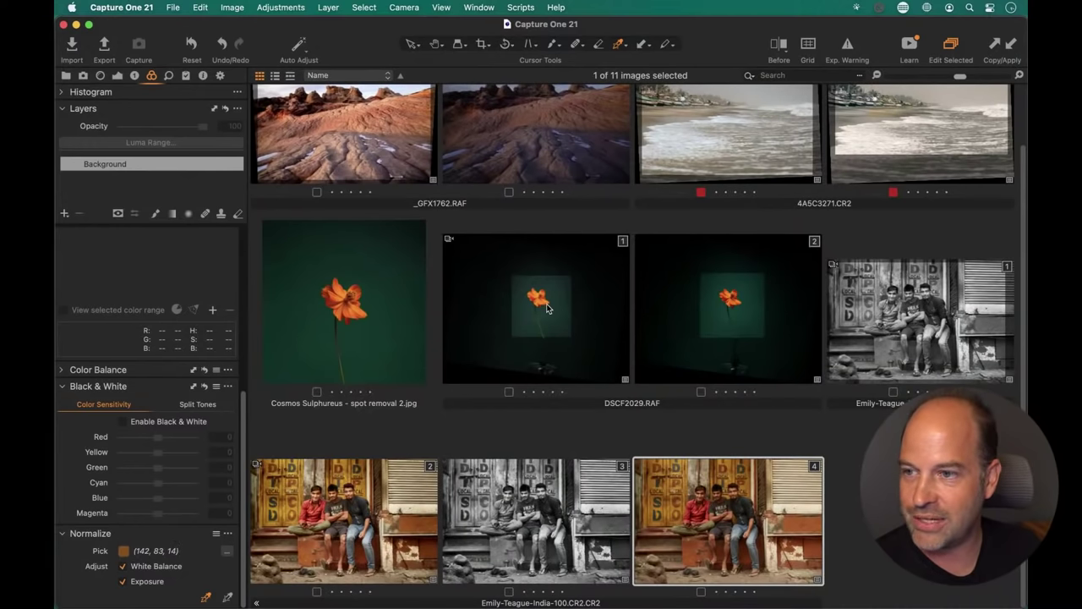
{"action": "double_click", "coordinate": [553, 329]}
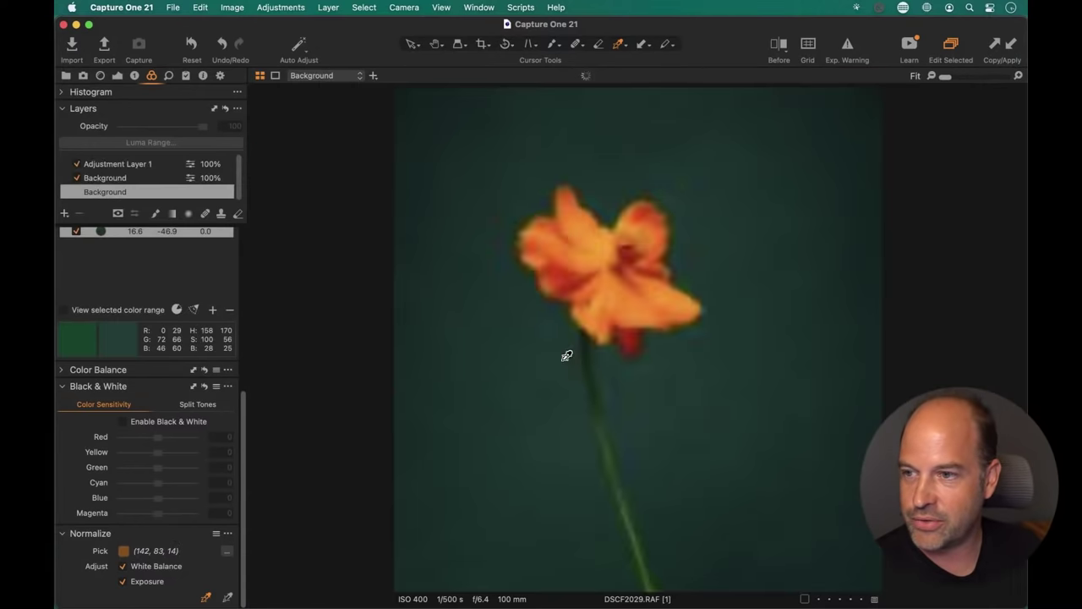
{"action": "left_click", "coordinate": [600, 234]}
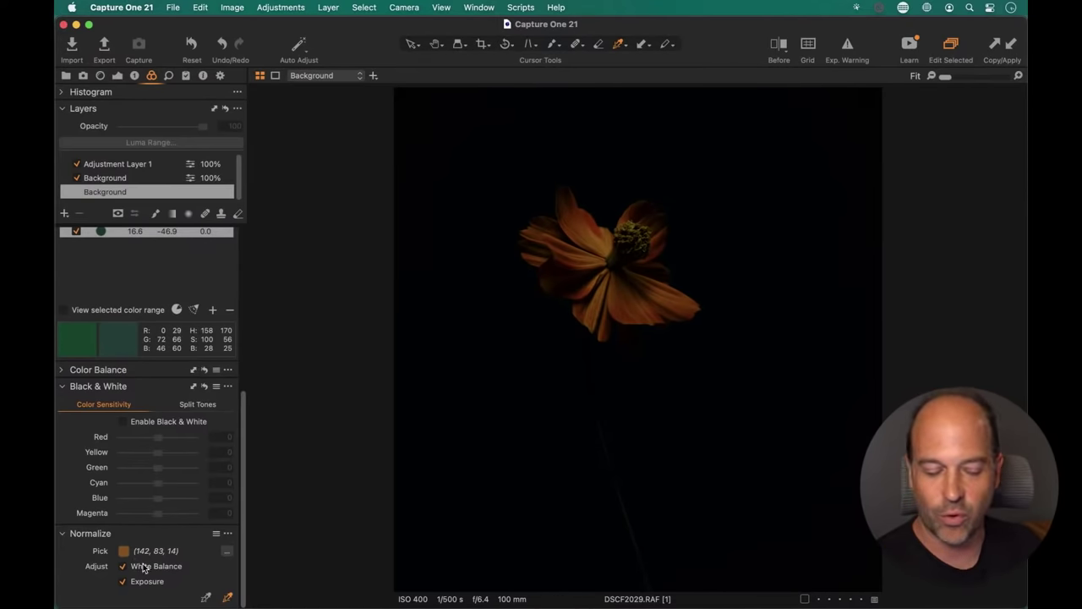
{"action": "key", "text": "super+z"}
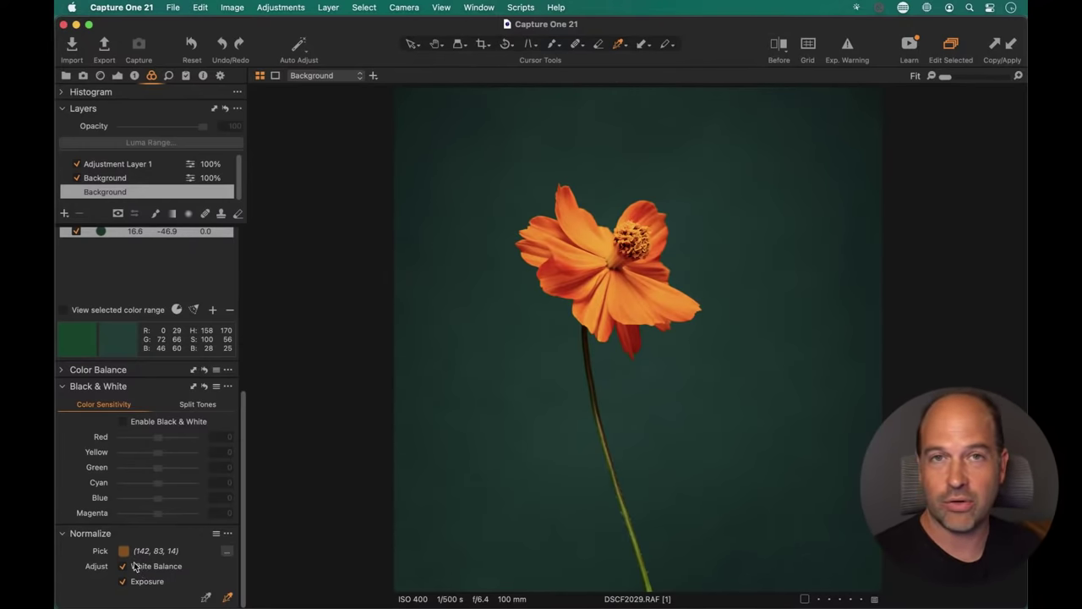
{"action": "key", "text": "super+alt+v"}
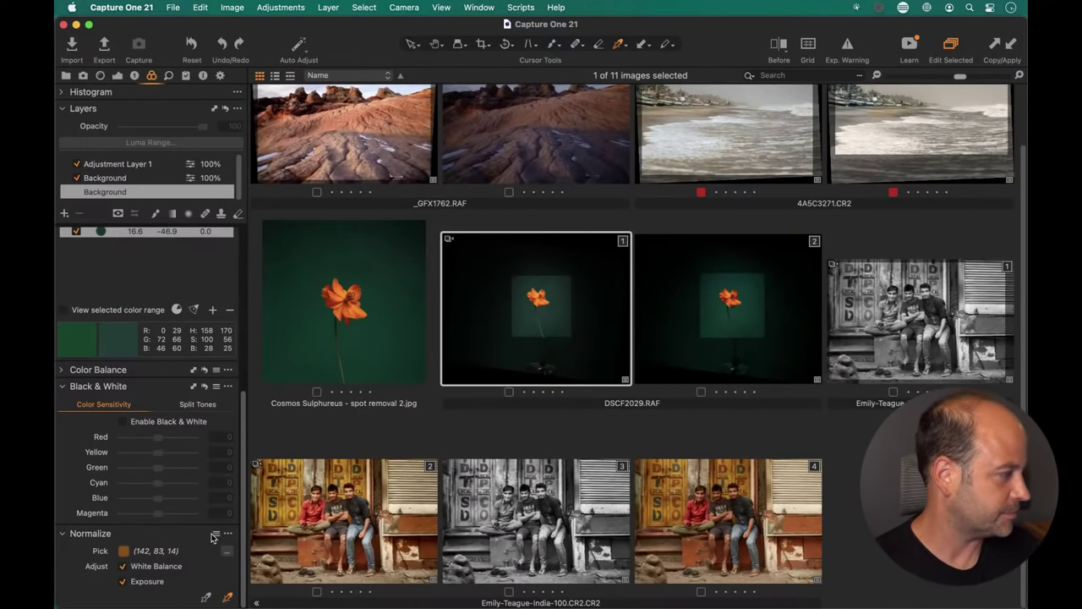
- Create a new variant of the _GFX1762 red-rock landscape via Image > New Variant
{"action": "left_click", "coordinate": [577, 165]}
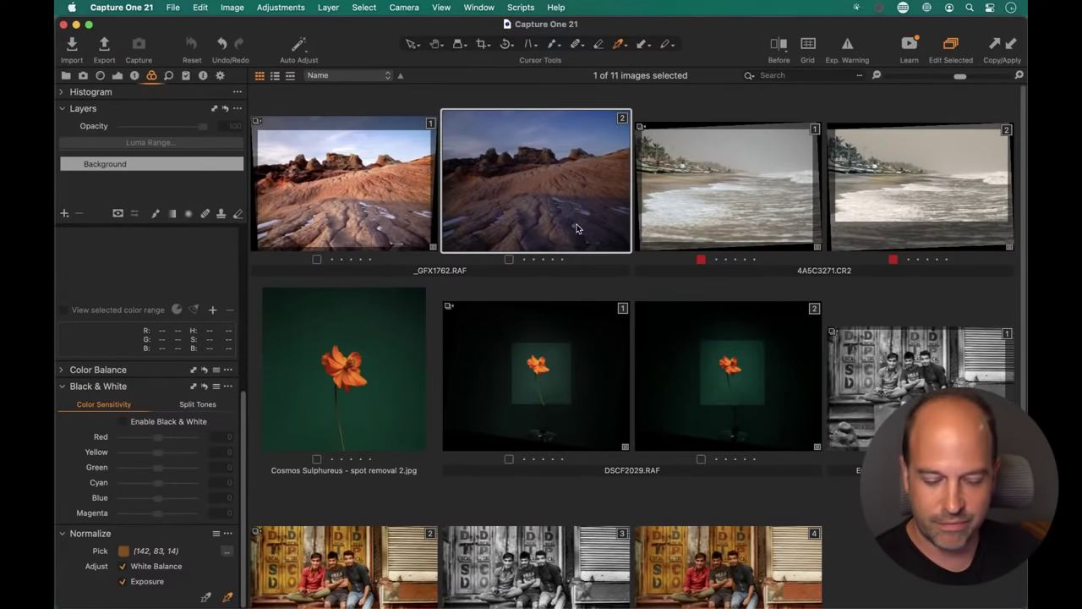
{"action": "left_click", "coordinate": [232, 7]}
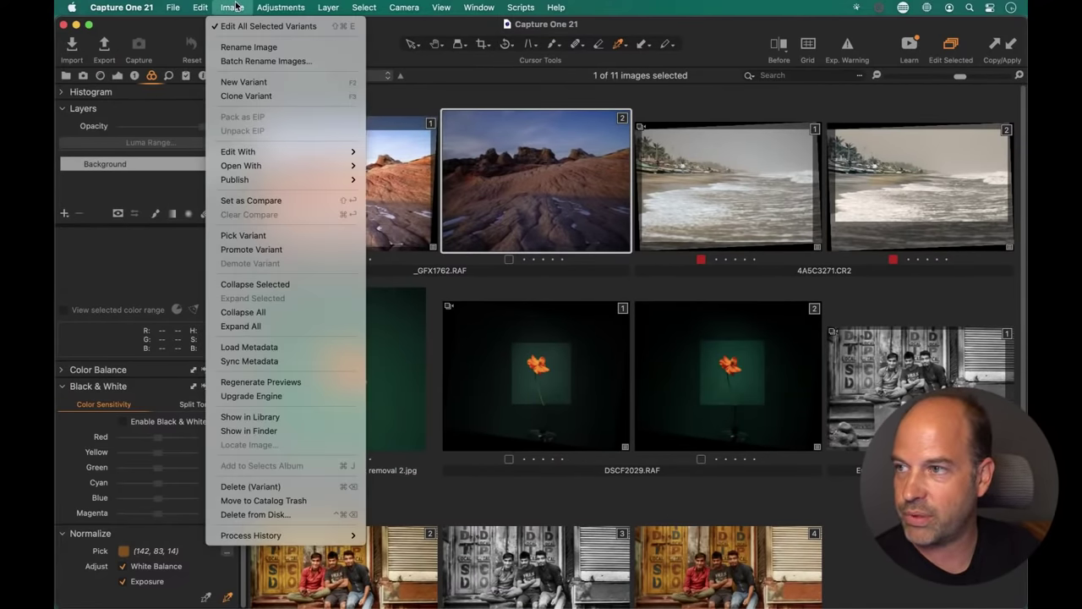
{"action": "left_click", "coordinate": [244, 82]}
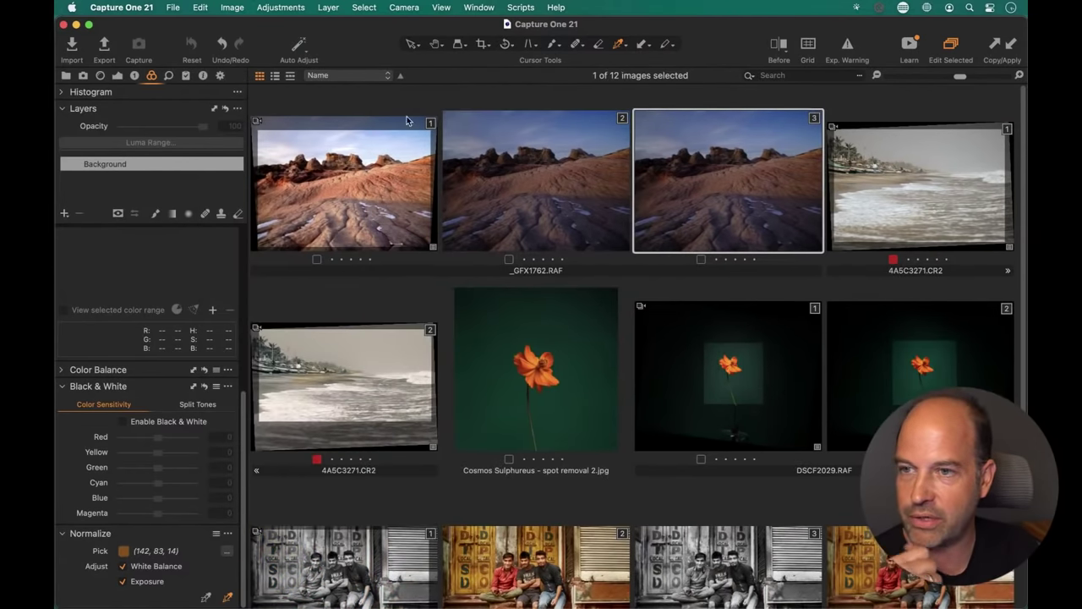
- Open the red-rock landscape full-size in the viewer
{"action": "double_click", "coordinate": [563, 233]}
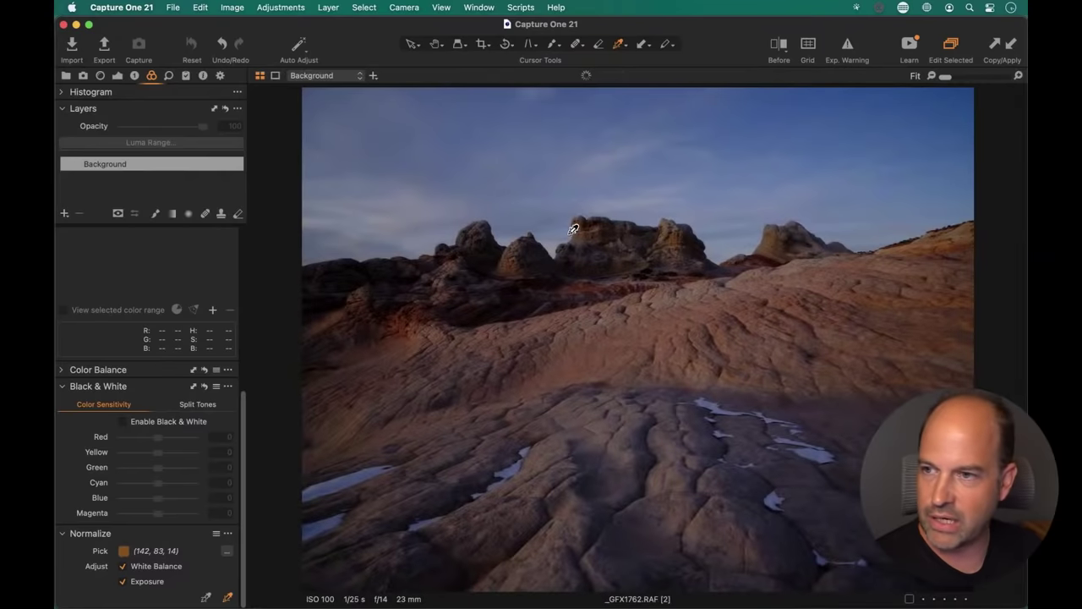
{"action": "double_click", "coordinate": [571, 233]}
{"action": "double_click", "coordinate": [569, 235]}
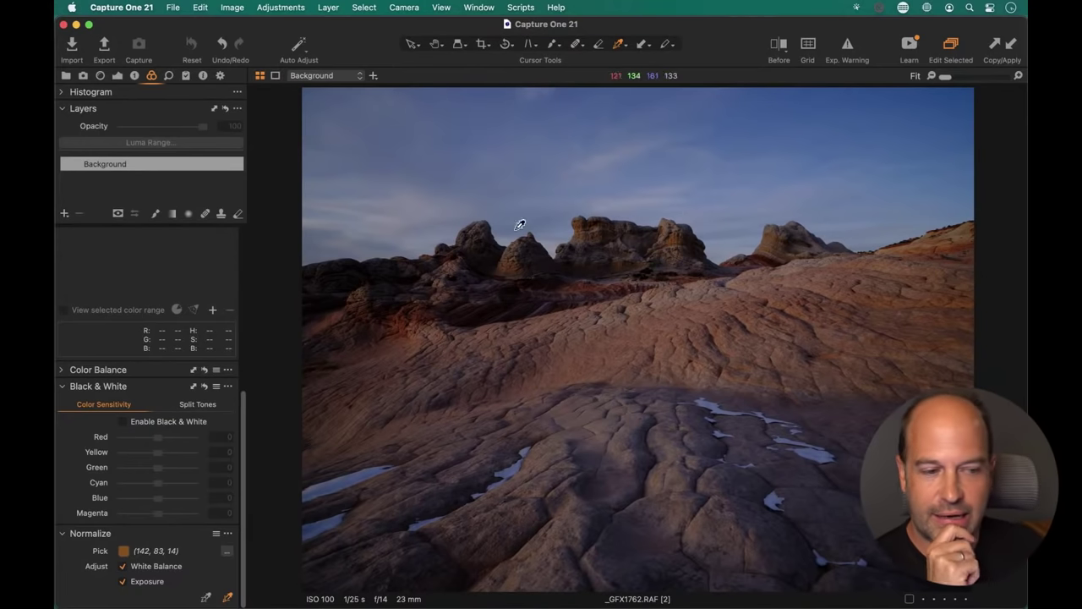
- Look through the landscape's Metadata and Exposure tools, ending on the Lens correction and keystone settings
{"action": "left_click", "coordinate": [202, 76]}
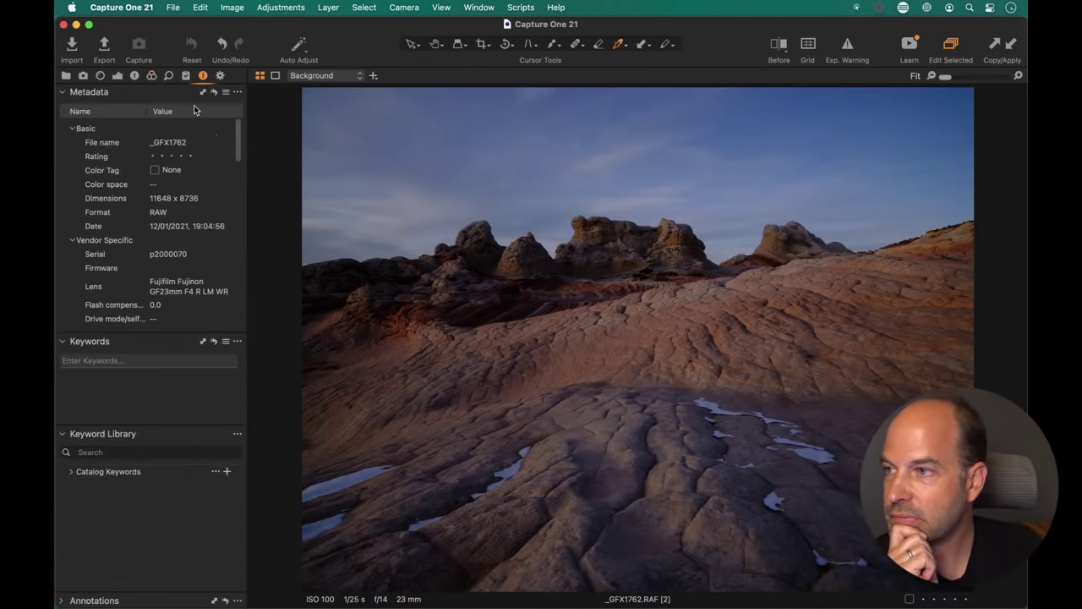
{"action": "scroll", "coordinate": [191, 238], "scroll_direction": "down", "scroll_amount": 2}
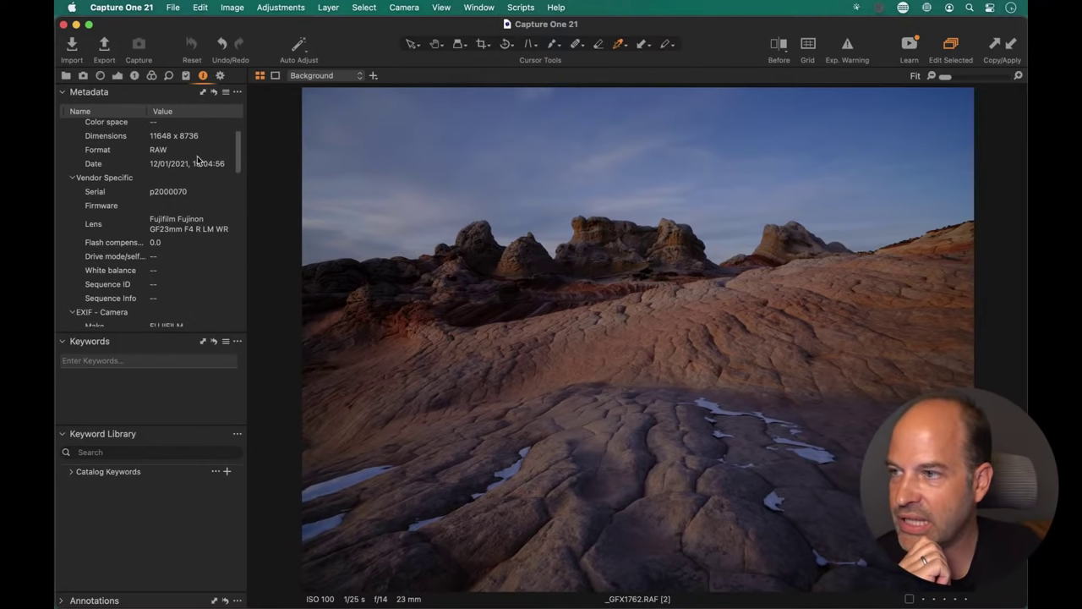
{"action": "left_click", "coordinate": [118, 76]}
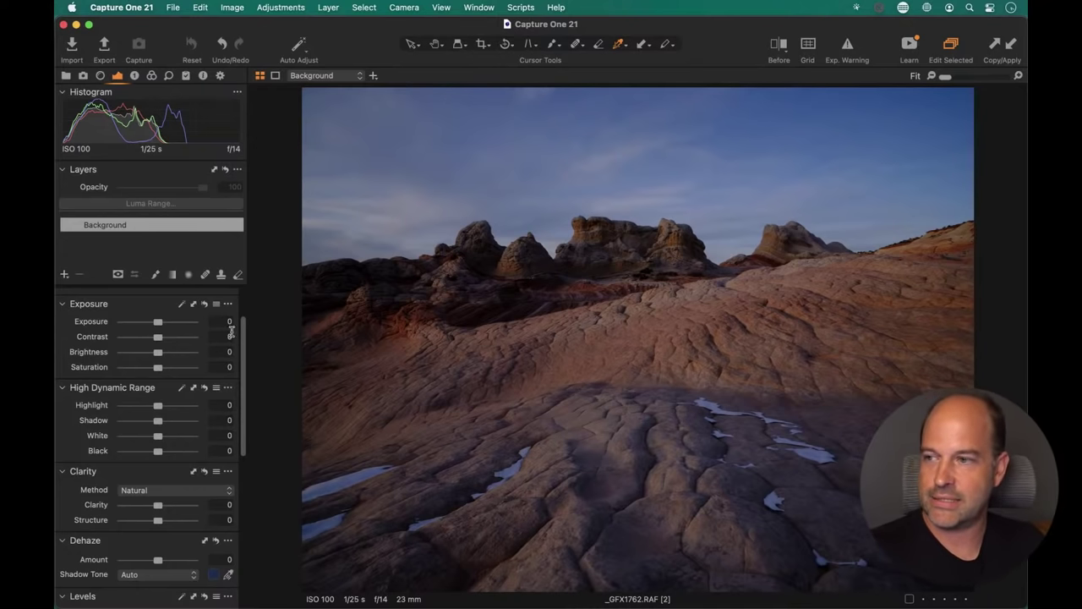
{"action": "left_click", "coordinate": [99, 76]}
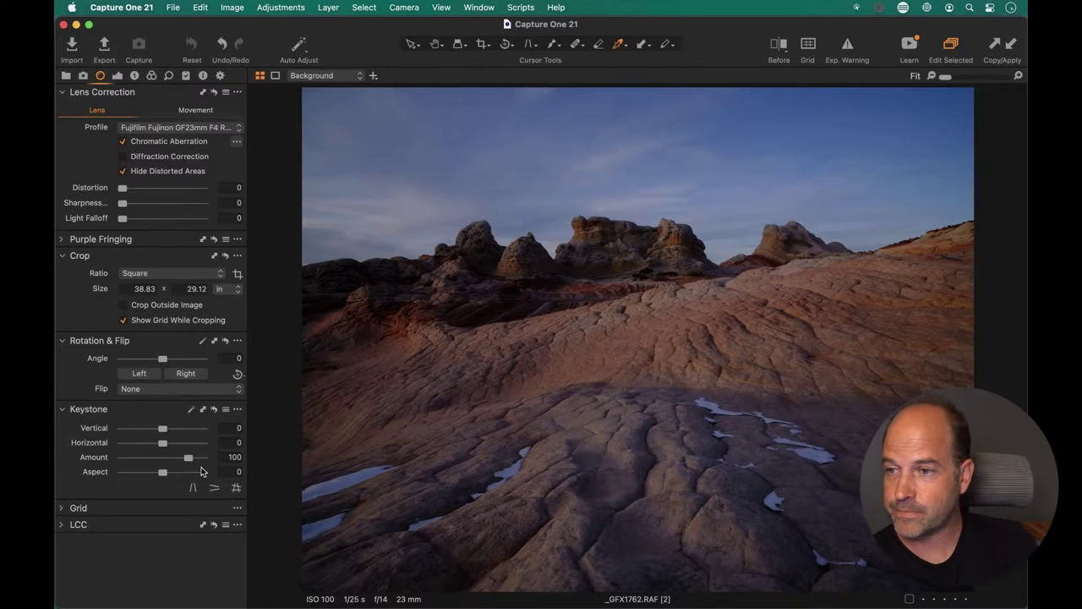
- Set Keystone Vertical to 12.82 to straighten the rocks, and bring up the crop frame
{"action": "left_click_drag", "start_coordinate": [161, 427], "coordinate": [168, 429]}
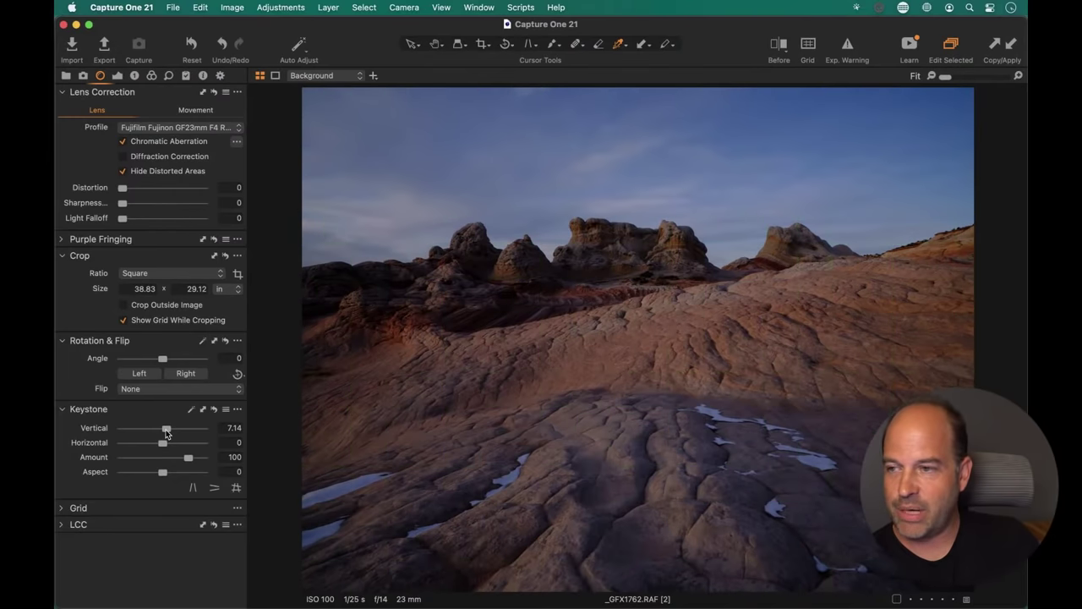
{"action": "double_click", "coordinate": [175, 427]}
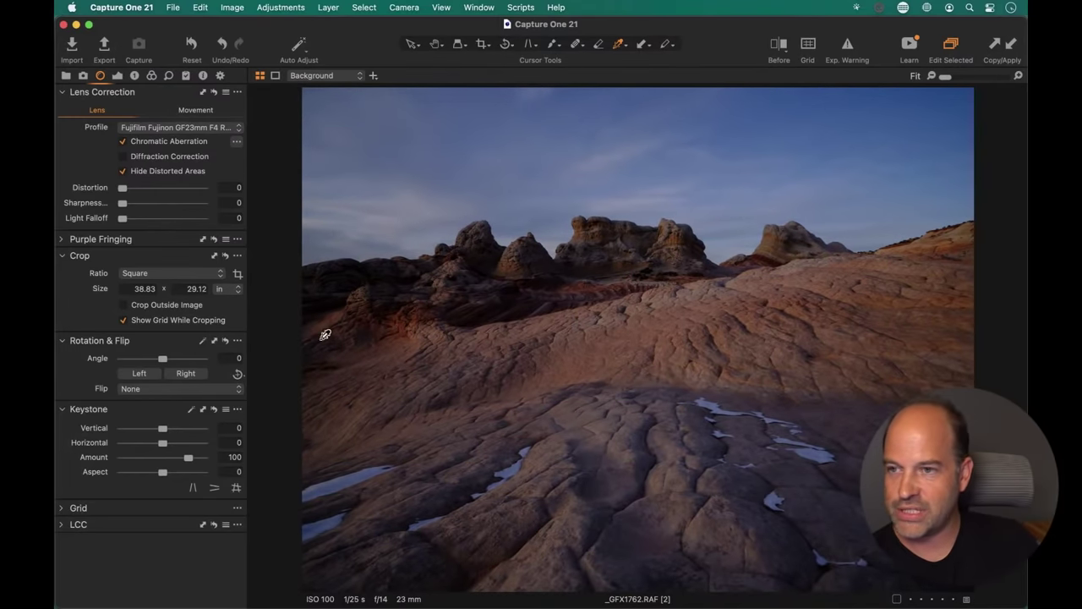
{"action": "left_click_drag", "start_coordinate": [163, 430], "coordinate": [169, 428]}
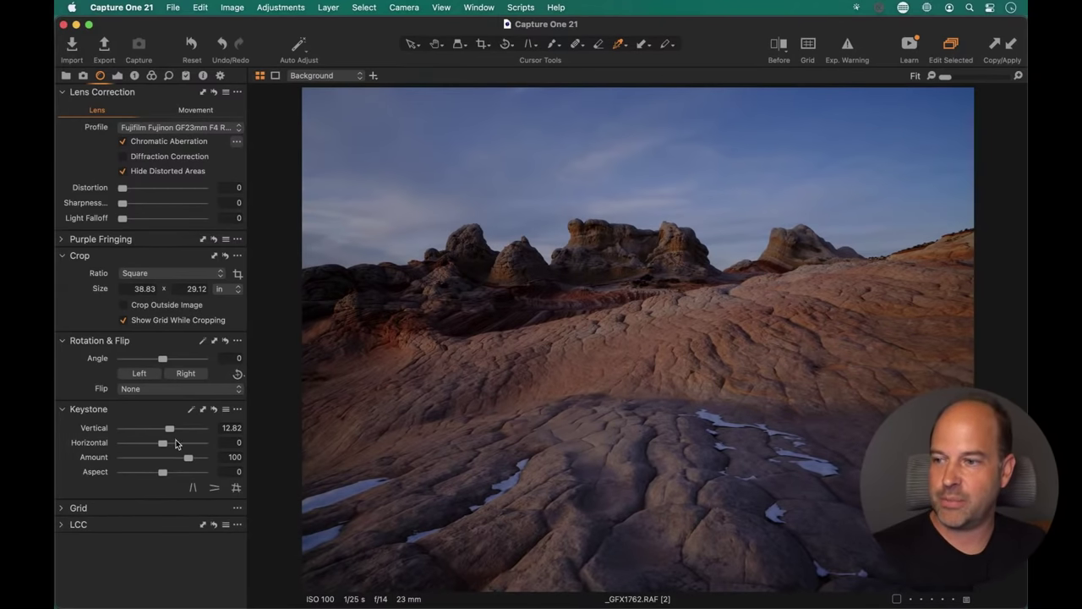
{"action": "left_click", "coordinate": [481, 44]}
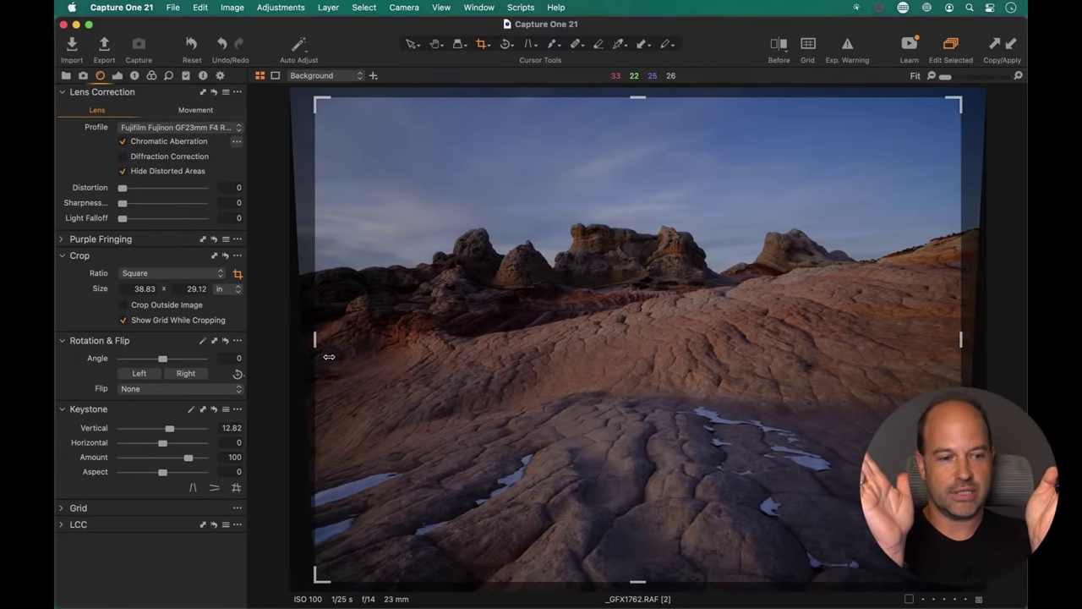
- Crop the landscape with an Unconstrained ratio to 36.84 × 26.61 in, trimming the skewed edges
{"action": "left_click_drag", "start_coordinate": [638, 580], "coordinate": [635, 561]}
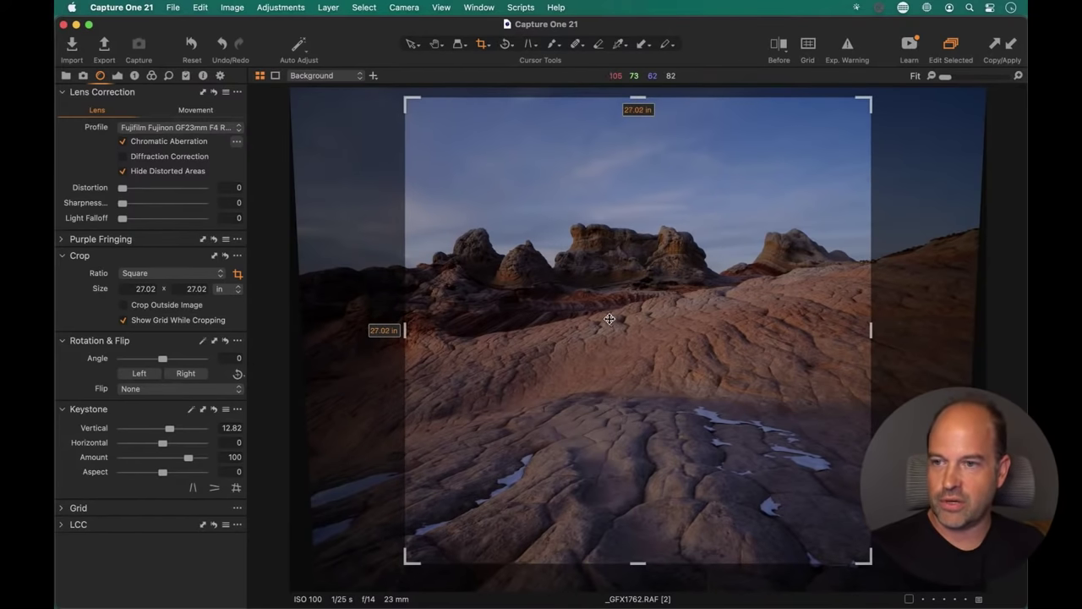
{"action": "right_click", "coordinate": [607, 319]}
{"action": "left_click", "coordinate": [582, 272]}
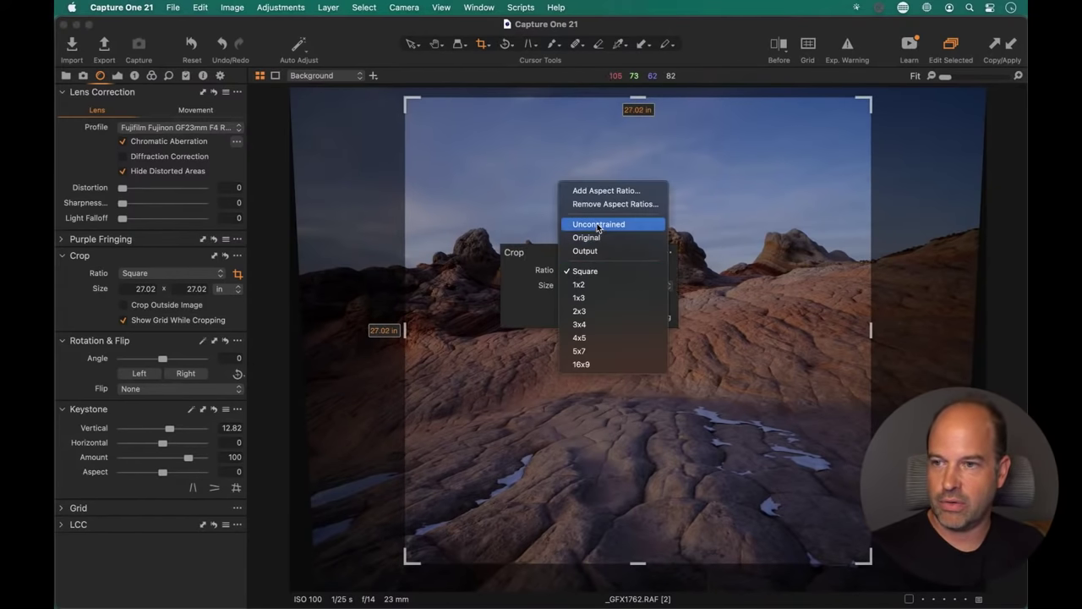
{"action": "left_click", "coordinate": [592, 224]}
{"action": "left_click_drag", "start_coordinate": [650, 574], "coordinate": [650, 588]}
{"action": "left_click_drag", "start_coordinate": [404, 336], "coordinate": [320, 337]}
{"action": "left_click_drag", "start_coordinate": [870, 338], "coordinate": [956, 342]}
{"action": "mouse_move", "coordinate": [632, 574]}
{"action": "left_mouse_down"}
{"action": "mouse_move", "coordinate": [640, 386]}
{"action": "mouse_move", "coordinate": [647, 581]}
{"action": "left_mouse_up"}
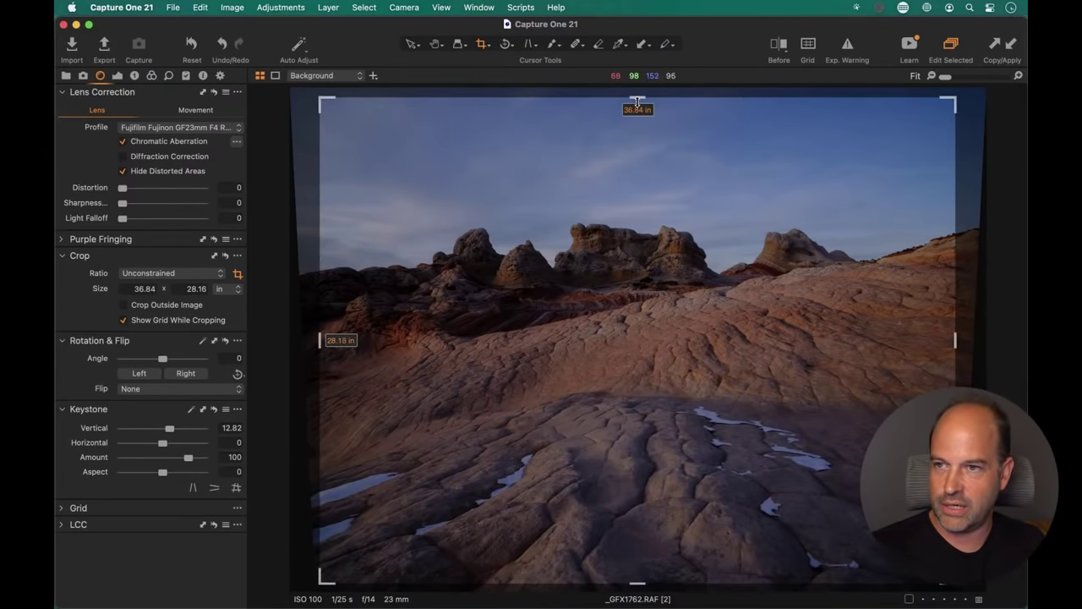
{"action": "left_click_drag", "start_coordinate": [635, 99], "coordinate": [640, 123]}
{"action": "left_click_drag", "start_coordinate": [647, 316], "coordinate": [645, 304]}
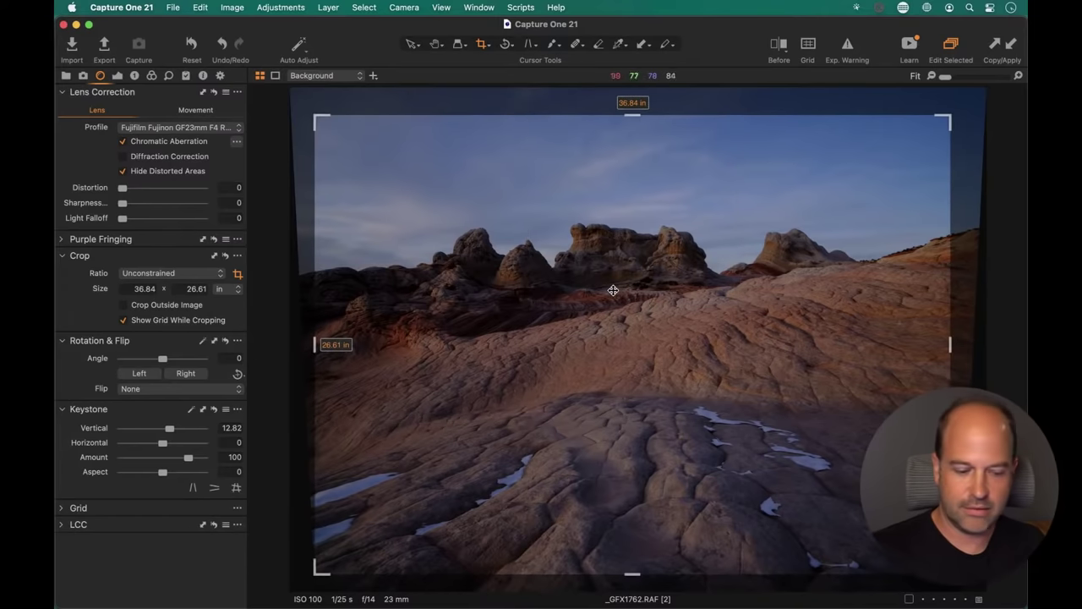
{"action": "key", "text": "h"}
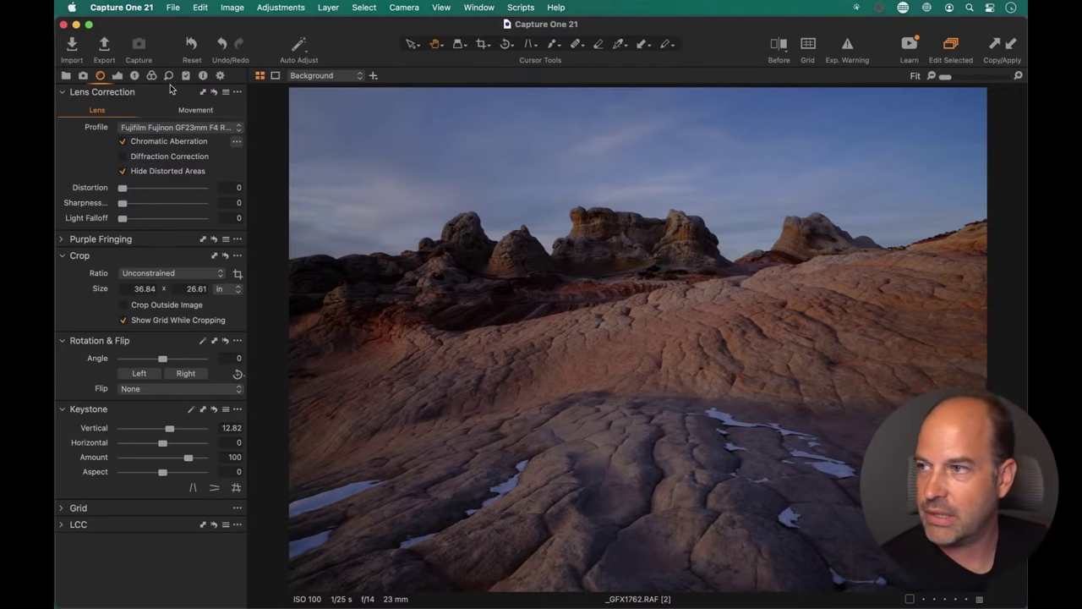
- Brighten the landscape to Exposure 0.43 and Brightness 6
{"action": "left_click", "coordinate": [118, 77]}
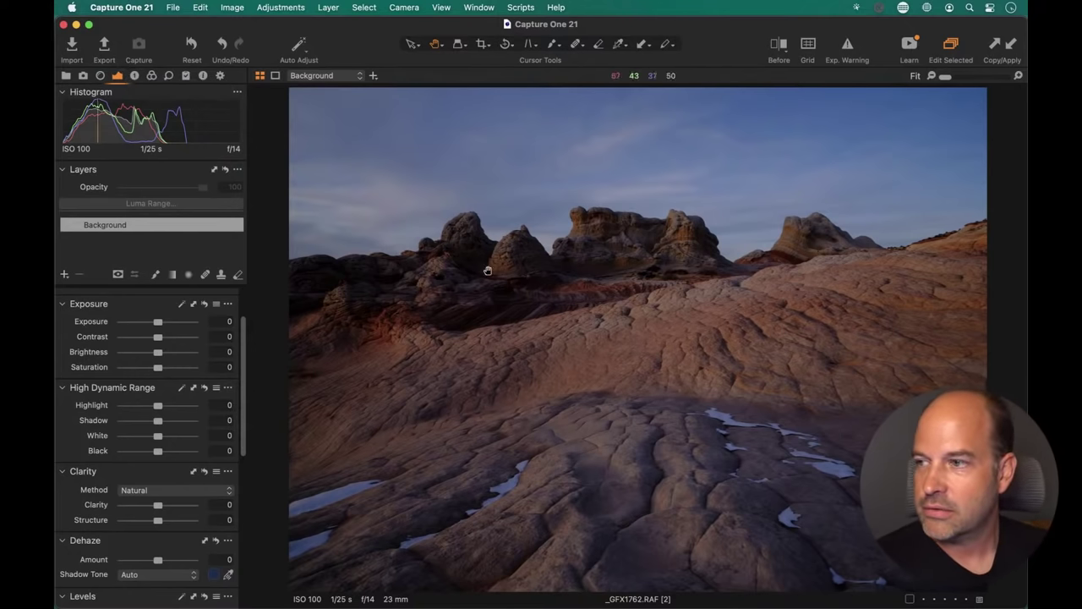
{"action": "left_click_drag", "start_coordinate": [159, 322], "coordinate": [167, 323]}
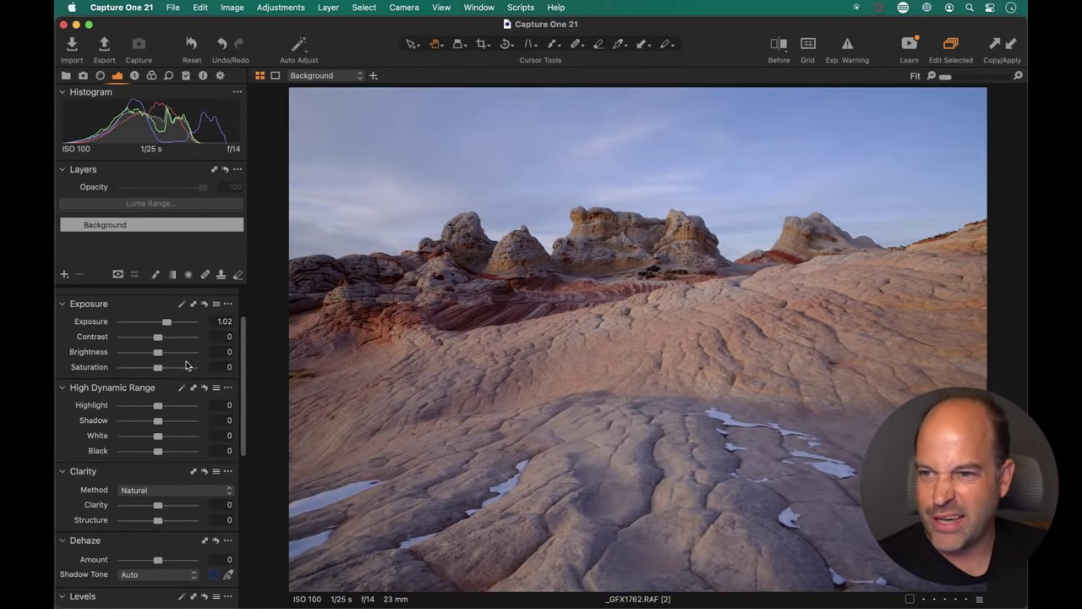
{"action": "left_click_drag", "start_coordinate": [167, 322], "coordinate": [165, 357]}
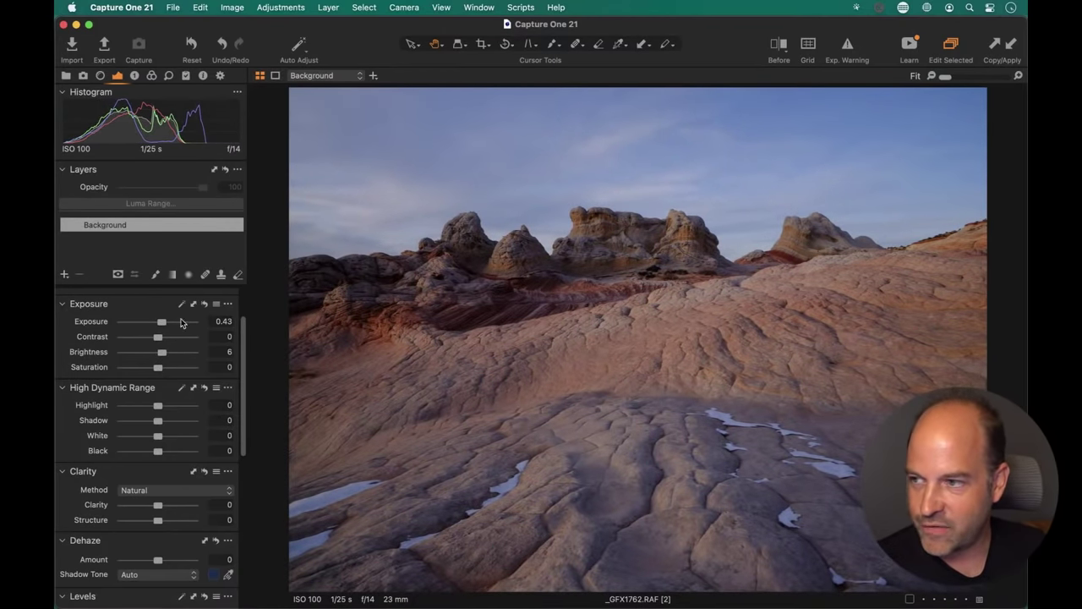
- Warm the white balance to a custom 5648 K, testing 5448 before undoing it
{"action": "scroll", "coordinate": [181, 322], "scroll_direction": "up", "scroll_amount": 3}
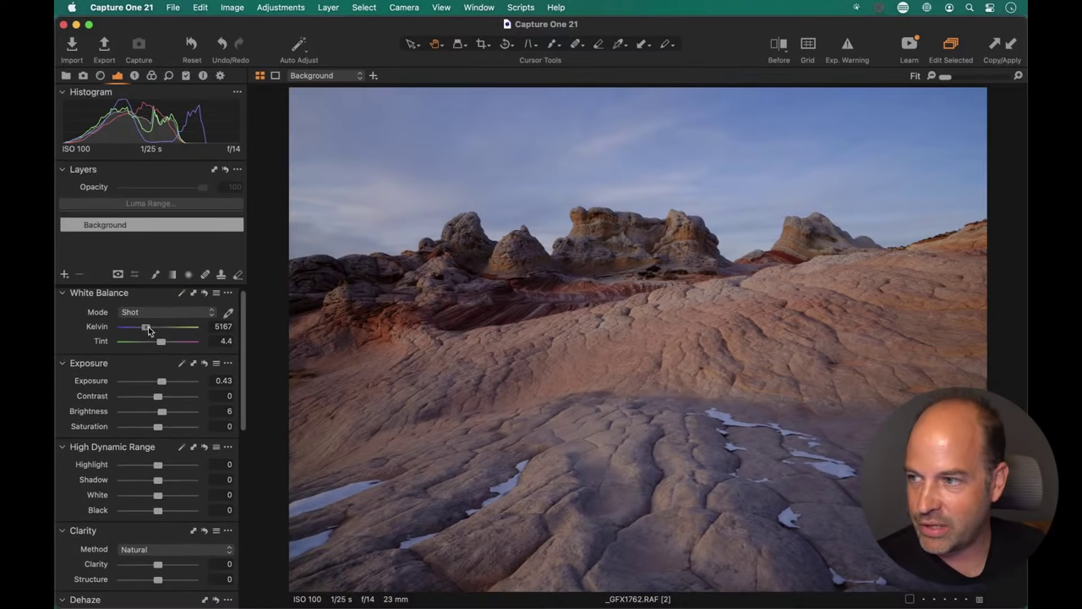
{"action": "left_click_drag", "start_coordinate": [148, 327], "coordinate": [151, 331]}
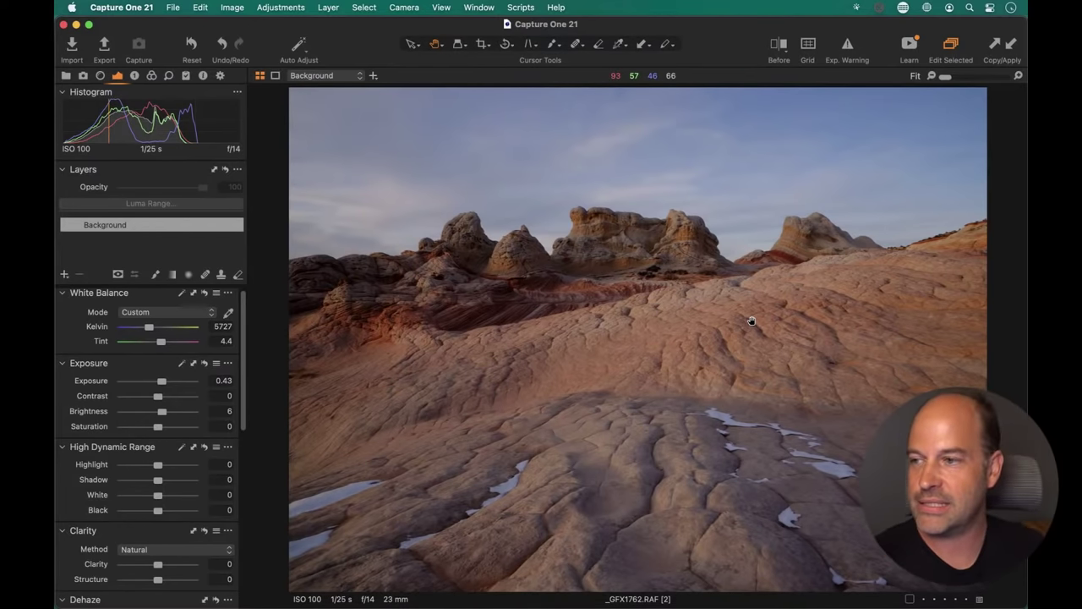
{"action": "left_click", "coordinate": [165, 312]}
{"action": "left_click", "coordinate": [140, 326]}
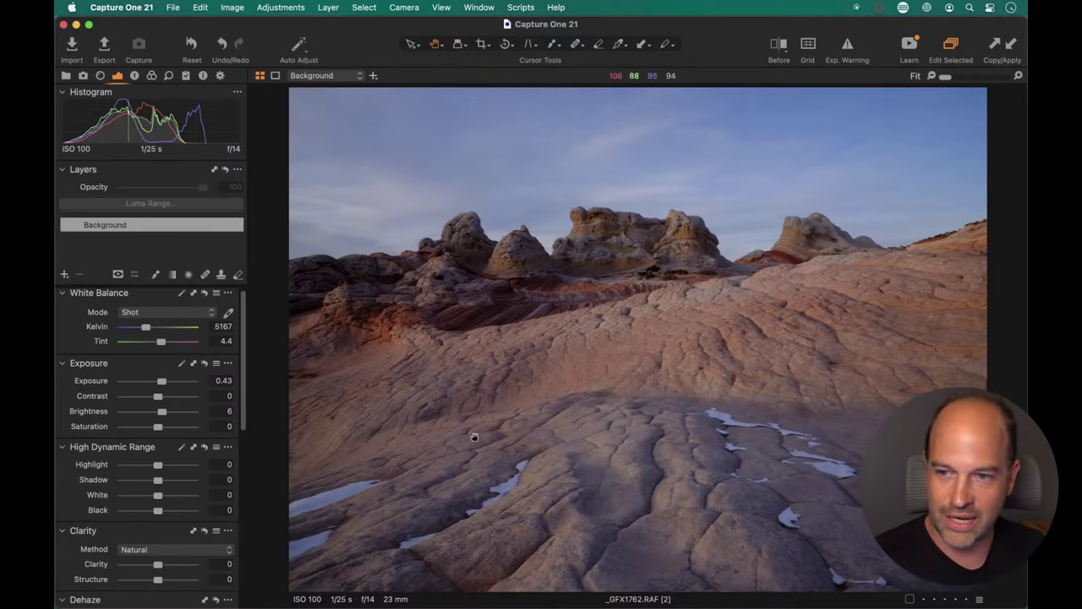
{"action": "left_click_drag", "start_coordinate": [150, 331], "coordinate": [153, 332]}
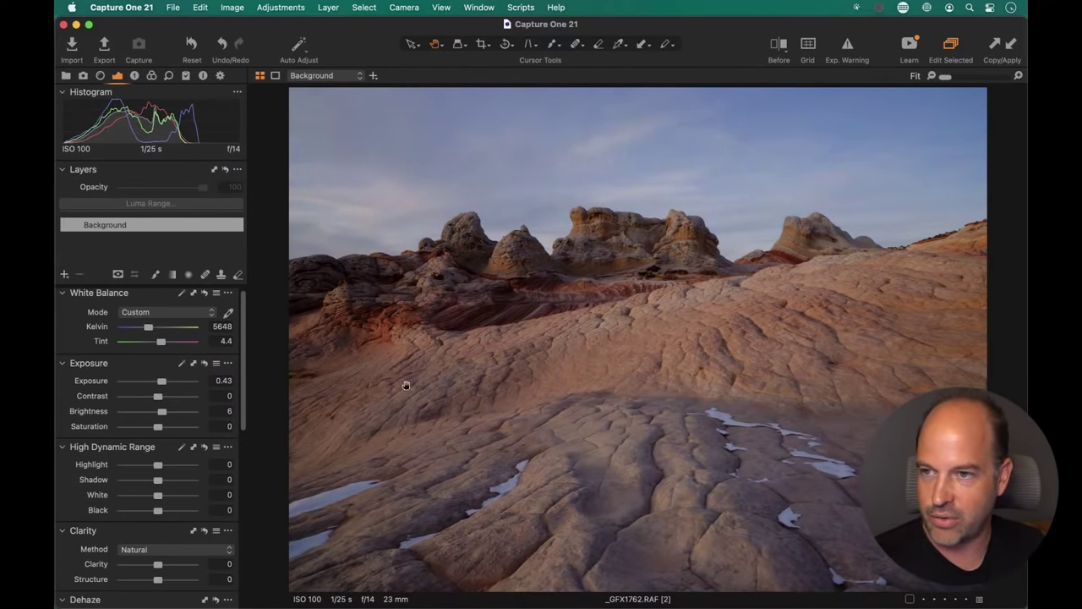
{"action": "left_click", "coordinate": [221, 327]}
{"action": "type", "text": "5448"}
{"action": "key", "text": "Return"}
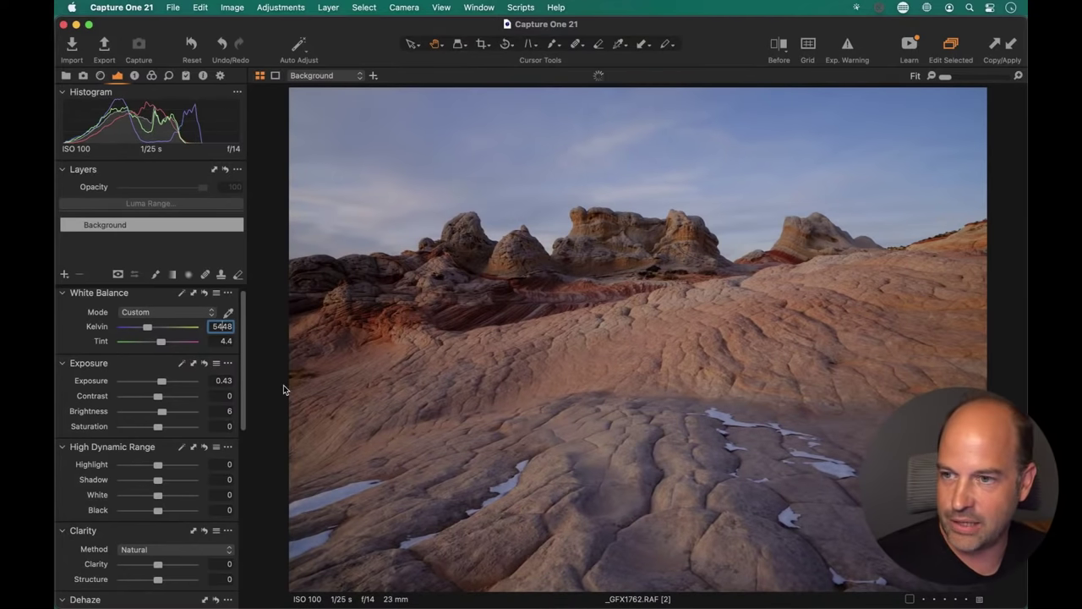
{"action": "key", "text": "super+z"}
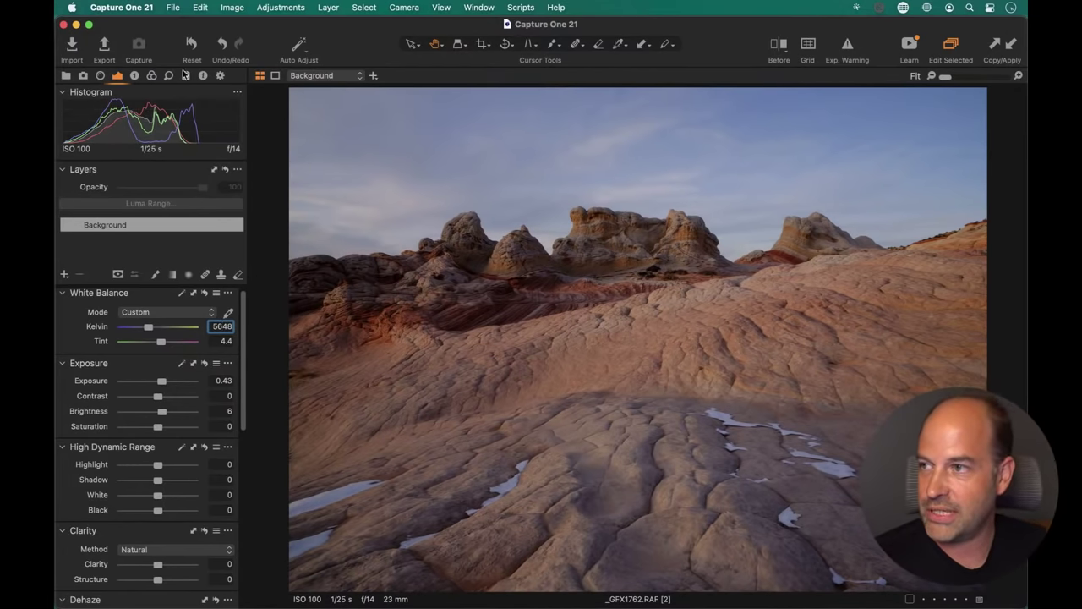
- Enlarge the Balance (Warm) style brush to size 1,668 and paint the foreground sandstone
{"action": "left_click", "coordinate": [135, 76]}
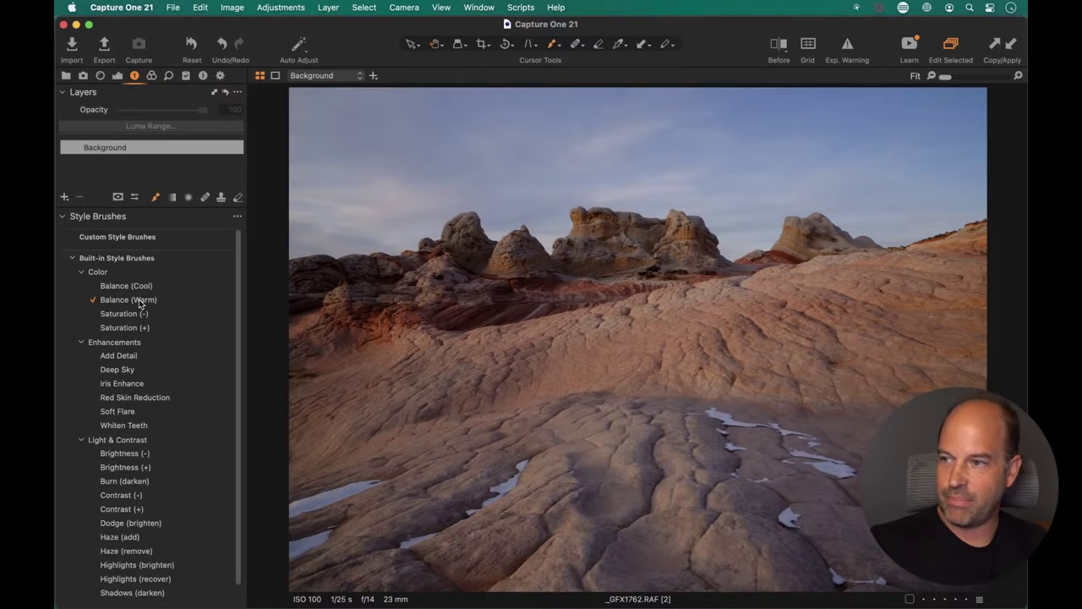
{"action": "right_click", "coordinate": [727, 455]}
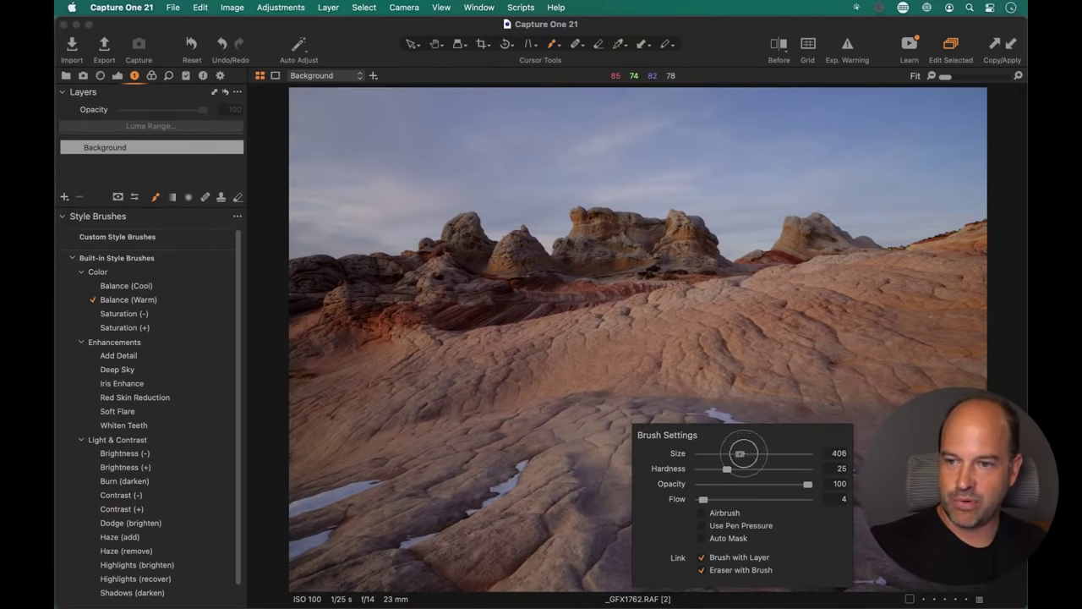
{"action": "mouse_move", "coordinate": [740, 454]}
{"action": "left_mouse_down"}
{"action": "mouse_move", "coordinate": [647, 439]}
{"action": "mouse_move", "coordinate": [774, 436]}
{"action": "mouse_move", "coordinate": [969, 459]}
{"action": "mouse_move", "coordinate": [712, 488]}
{"action": "mouse_move", "coordinate": [672, 518]}
{"action": "left_mouse_up"}
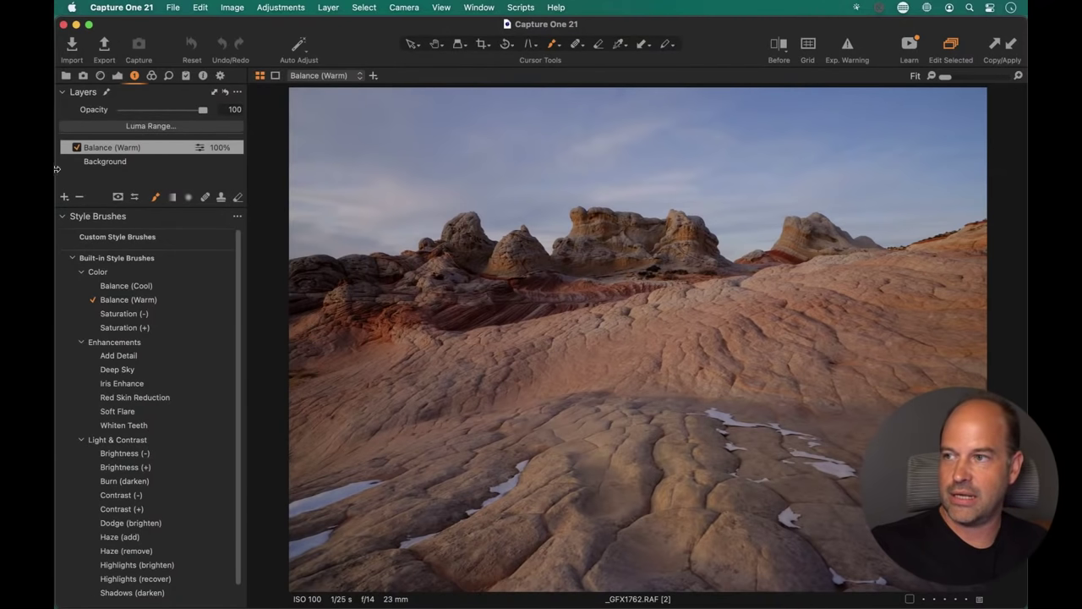
- Toggle the Balance (Warm) layer off and on to compare, then select the Background layer
{"action": "left_click", "coordinate": [77, 148]}
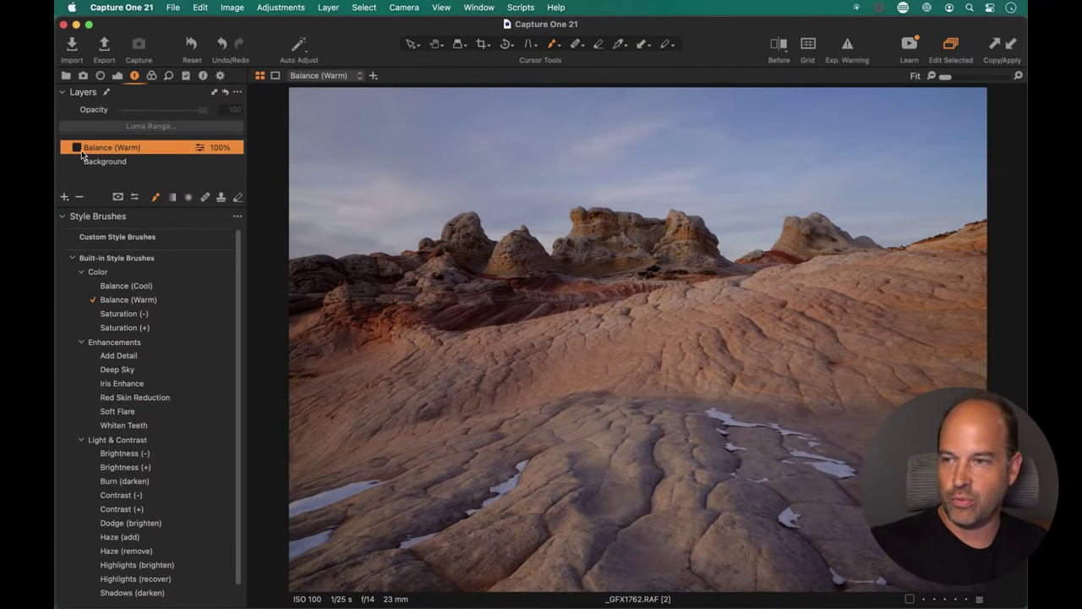
{"action": "left_click", "coordinate": [77, 148]}
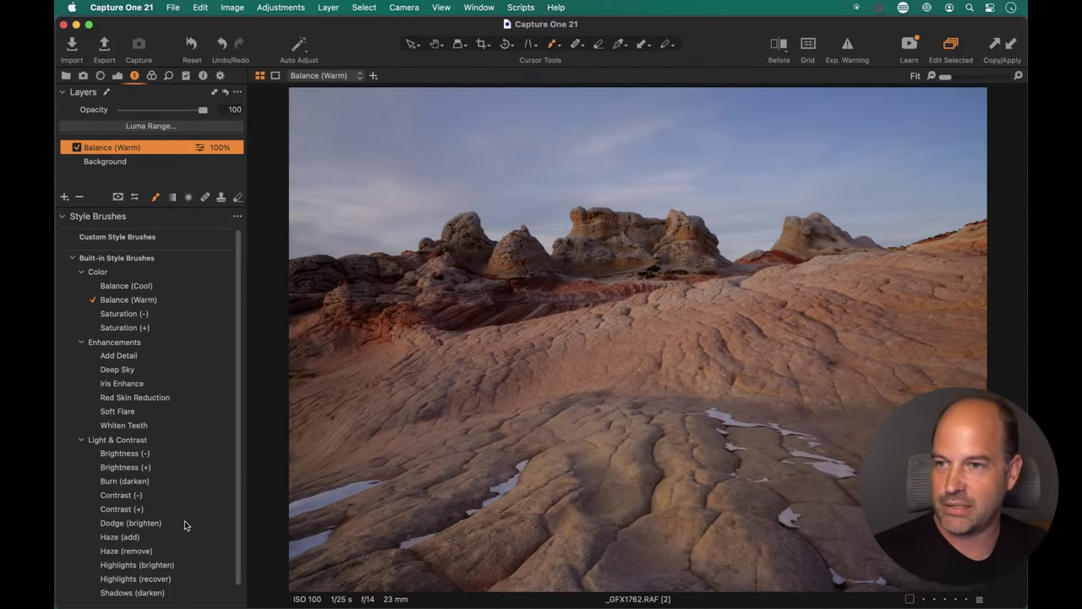
{"action": "left_click", "coordinate": [128, 161]}
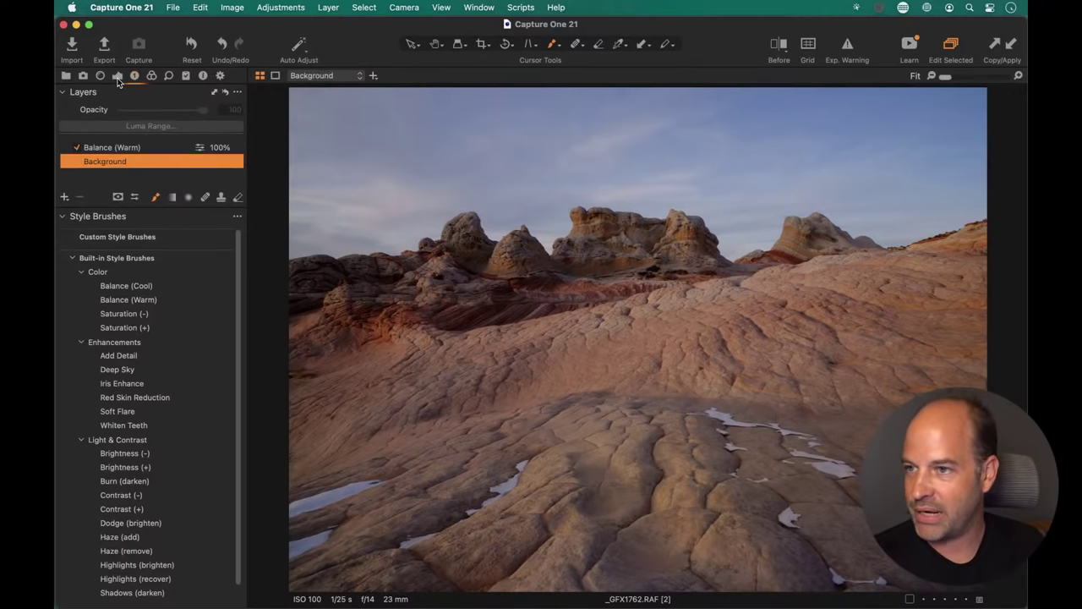
- Apply Auto Levels to the Background layer and adjust the white point, giving inputs 13 and 203
{"action": "left_click", "coordinate": [117, 76]}
{"action": "scroll", "coordinate": [199, 477], "scroll_direction": "down", "scroll_amount": 10}
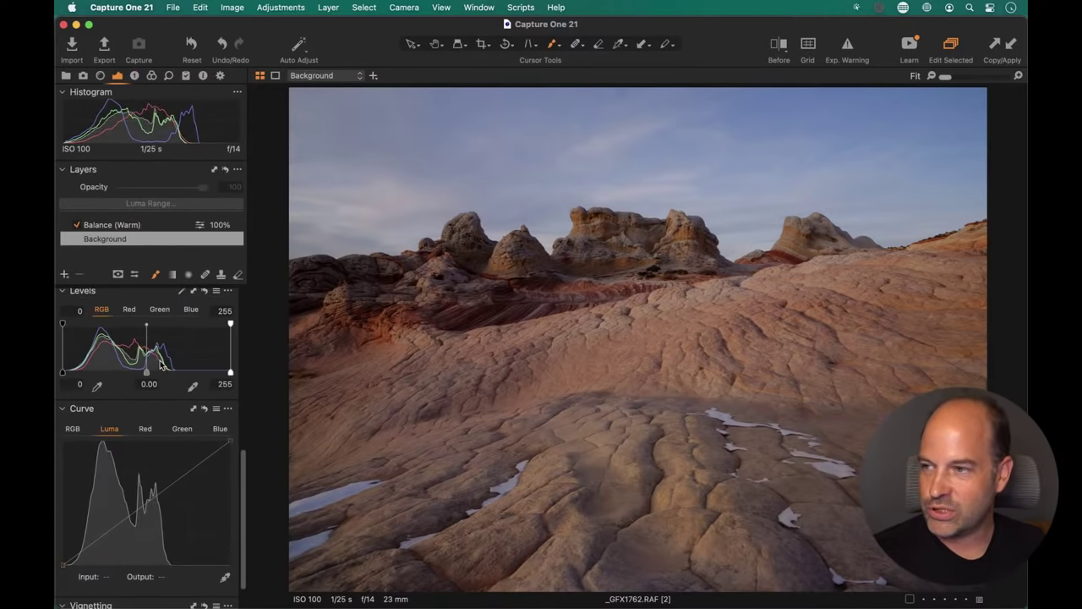
{"action": "scroll", "coordinate": [201, 338], "scroll_direction": "up", "scroll_amount": 2}
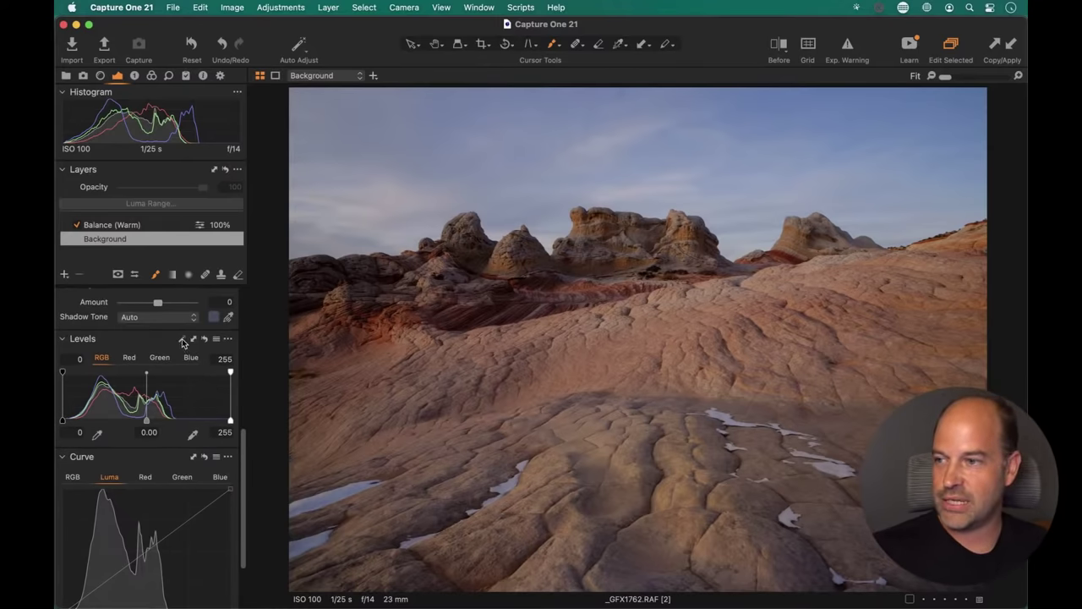
{"action": "left_click", "coordinate": [182, 340]}
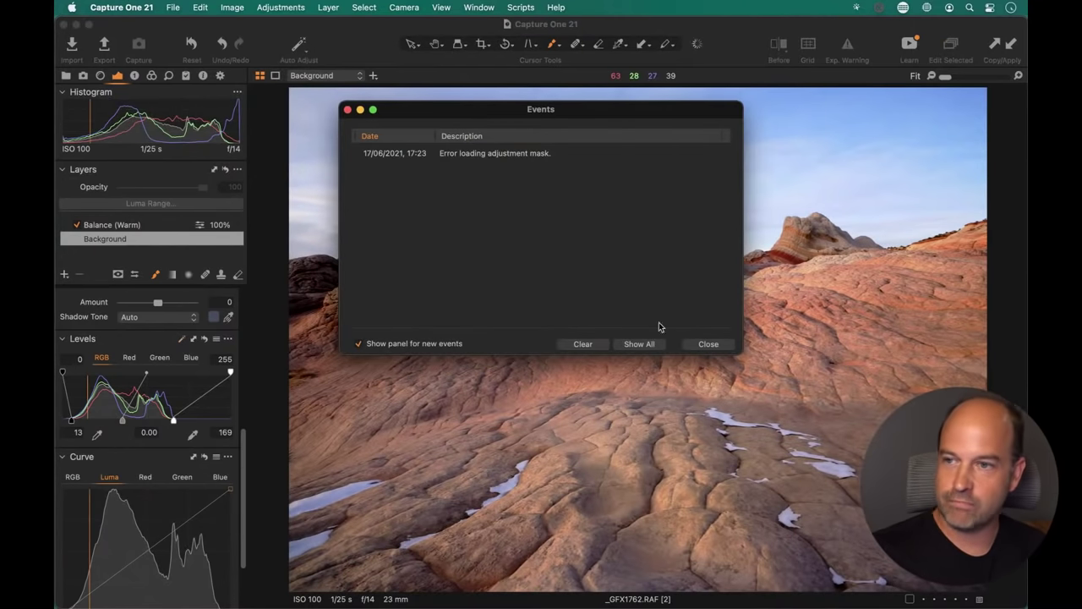
{"action": "left_click", "coordinate": [701, 343]}
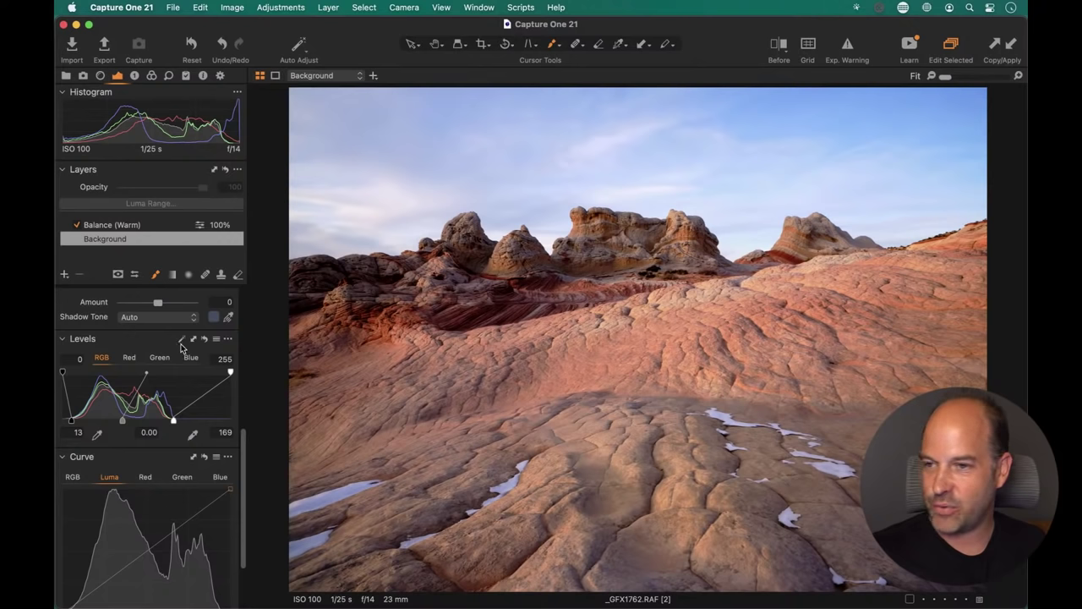
{"action": "key", "text": "y"}
{"action": "key", "text": "y"}
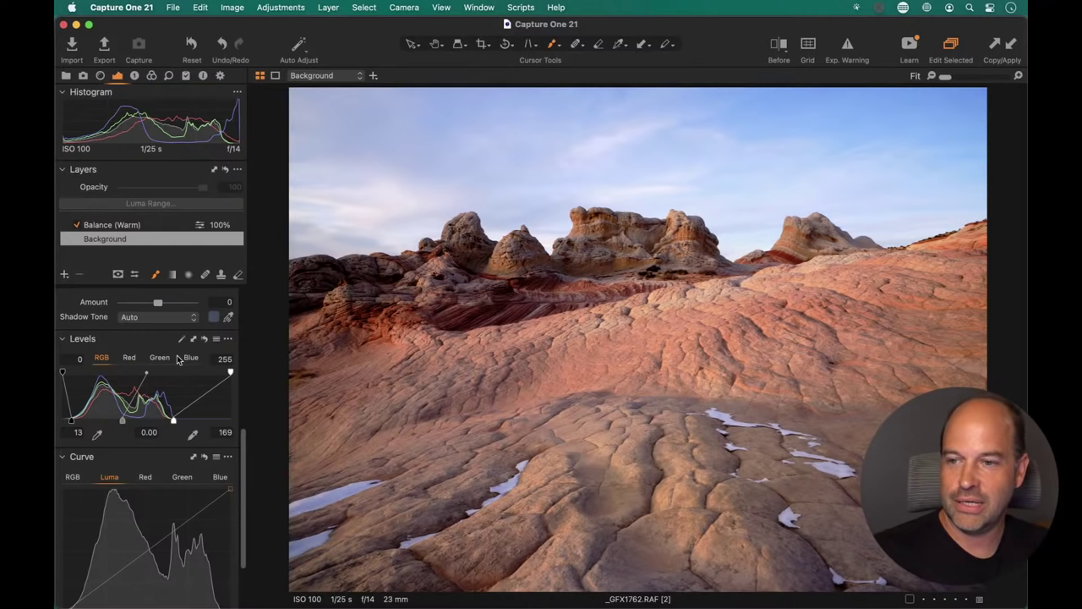
{"action": "mouse_move", "coordinate": [176, 424]}
{"action": "left_mouse_down"}
{"action": "mouse_move", "coordinate": [216, 422]}
{"action": "mouse_move", "coordinate": [170, 422]}
{"action": "mouse_move", "coordinate": [211, 423]}
{"action": "mouse_move", "coordinate": [190, 422]}
{"action": "left_mouse_up"}
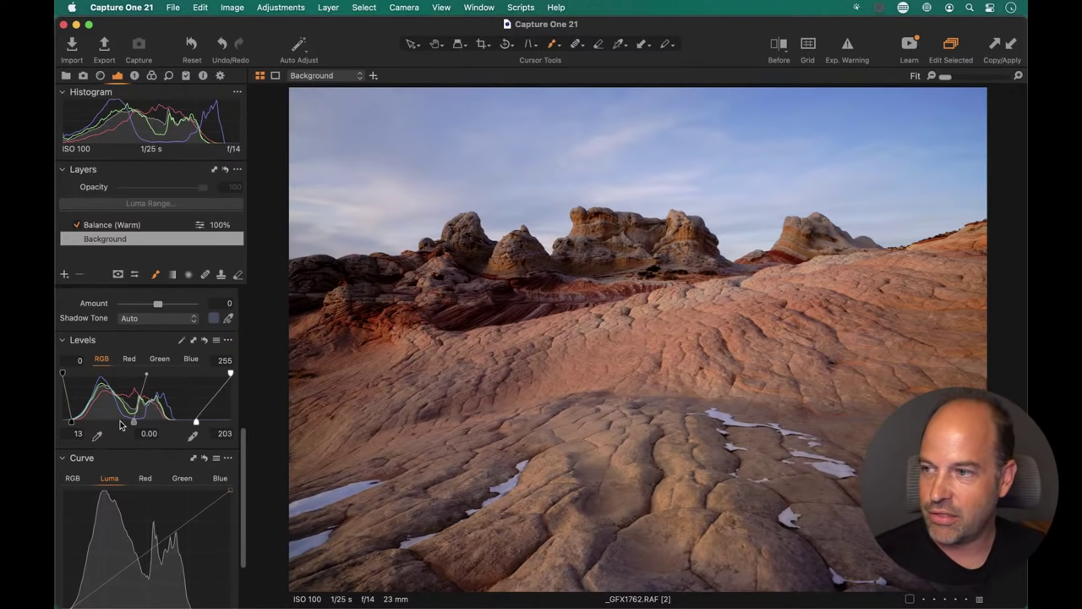
- Zoom to 100% on the rocks, set Clarity Structure to 3, then fit the landscape in view
{"action": "scroll", "coordinate": [126, 406], "scroll_direction": "up", "scroll_amount": 6}
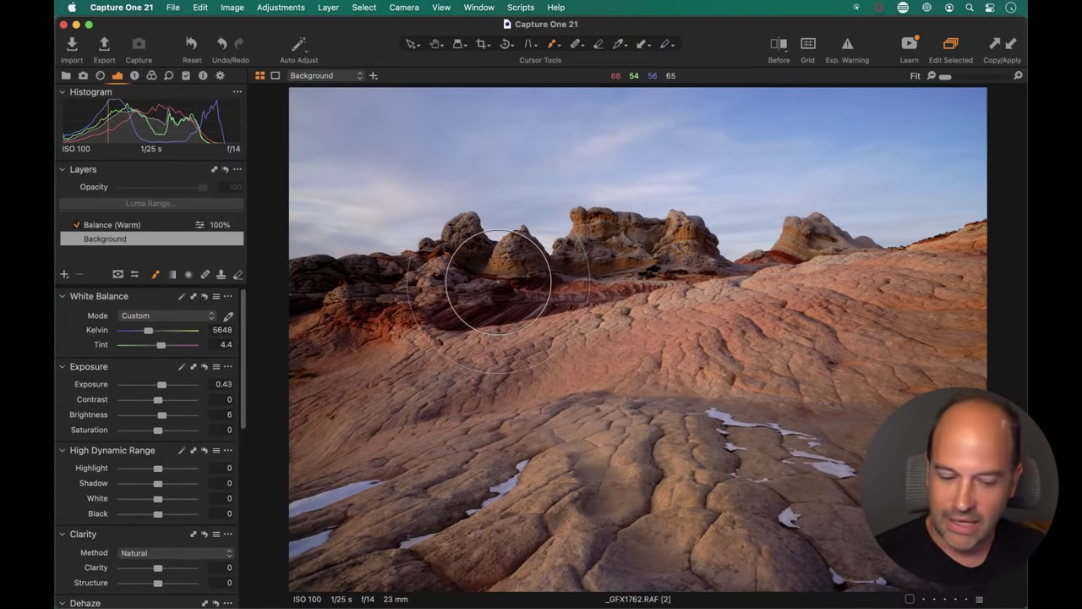
{"action": "key", "text": "h"}
{"action": "left_click", "coordinate": [490, 312]}
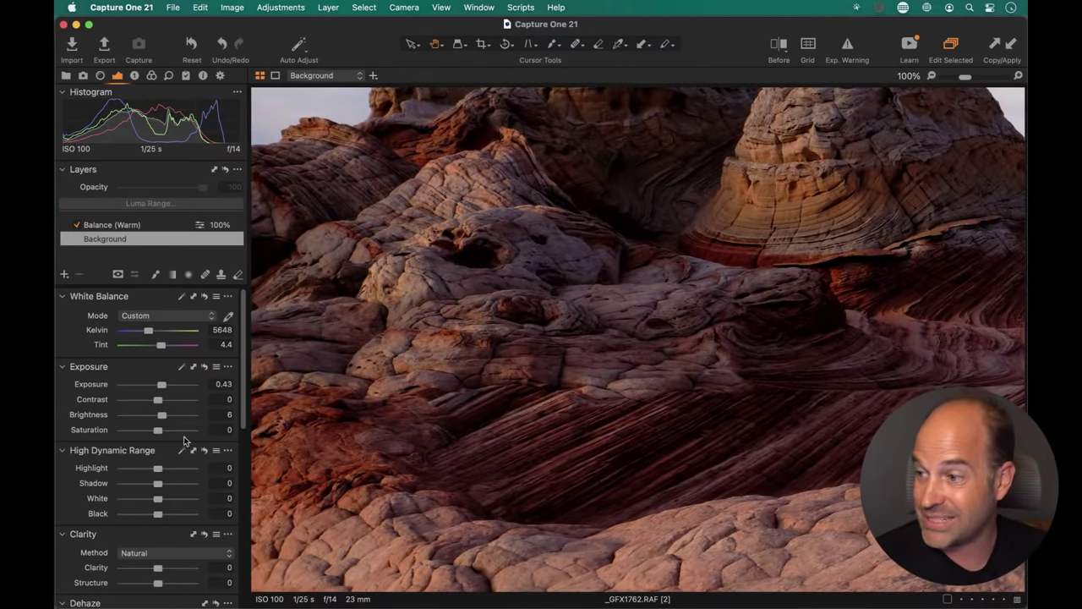
{"action": "scroll", "coordinate": [174, 502], "scroll_direction": "down", "scroll_amount": 3}
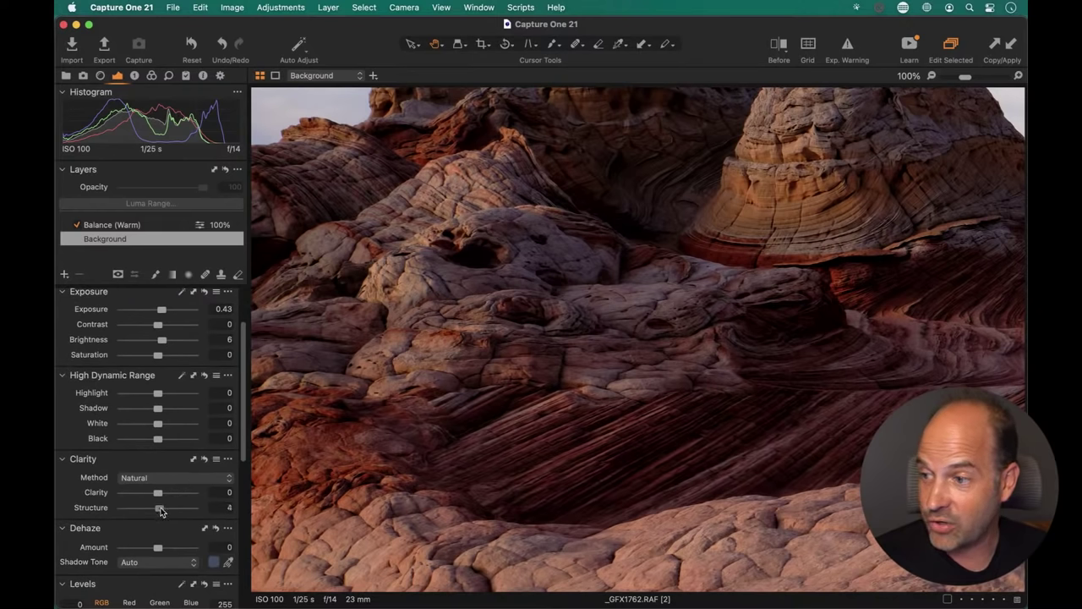
{"action": "left_click_drag", "start_coordinate": [161, 511], "coordinate": [159, 514]}
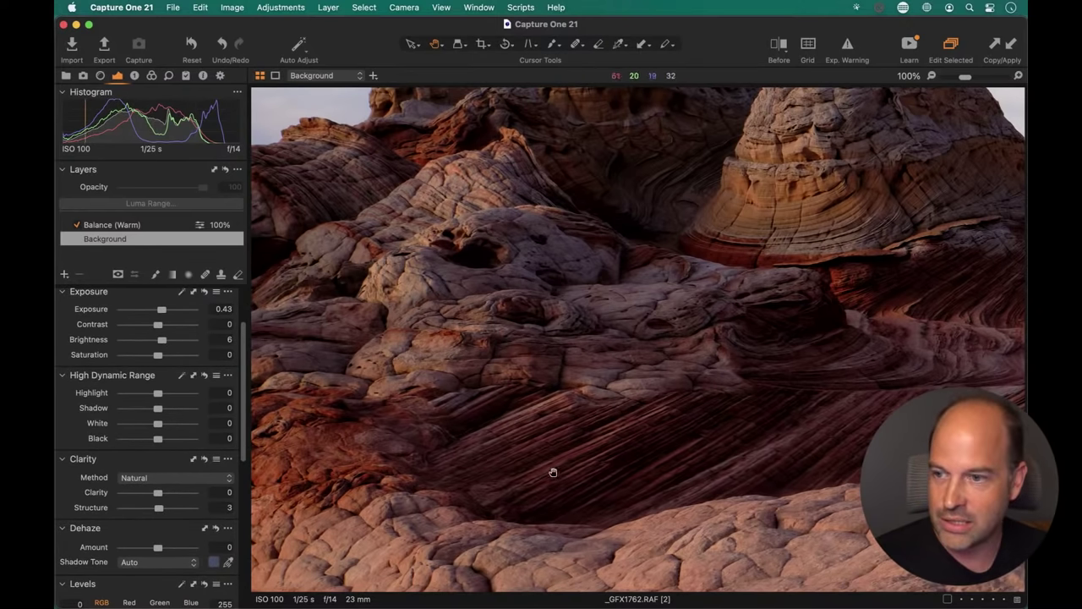
{"action": "double_click", "coordinate": [617, 411]}
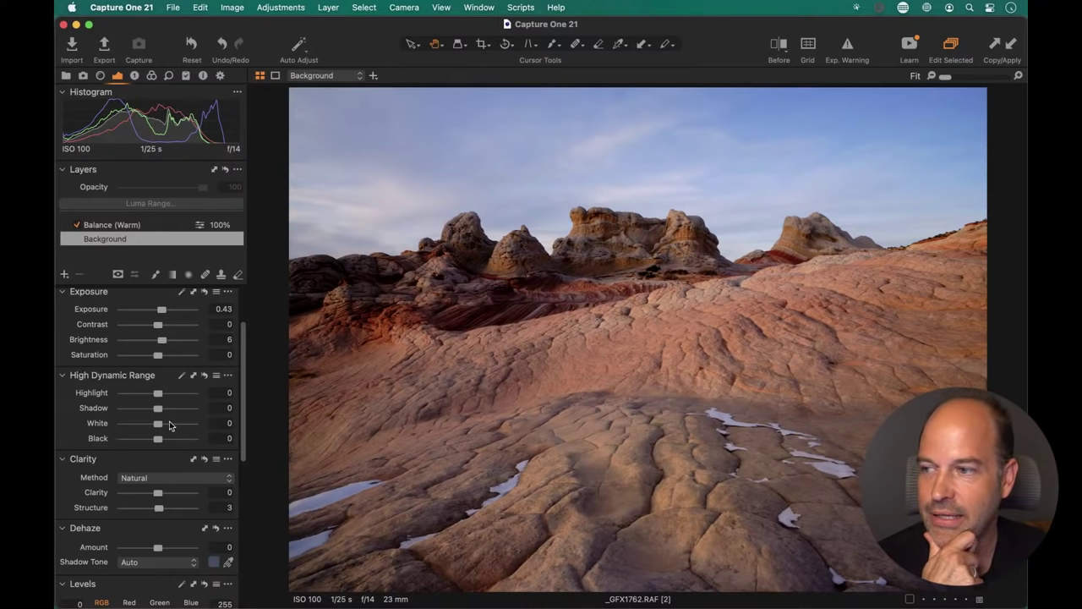
- Try lifting the HDR Shadow, reset it to 0, and pick the Shadows (recover) style brush
{"action": "mouse_move", "coordinate": [159, 409]}
{"action": "left_mouse_down"}
{"action": "mouse_move", "coordinate": [171, 409]}
{"action": "mouse_move", "coordinate": [157, 414]}
{"action": "left_mouse_up"}
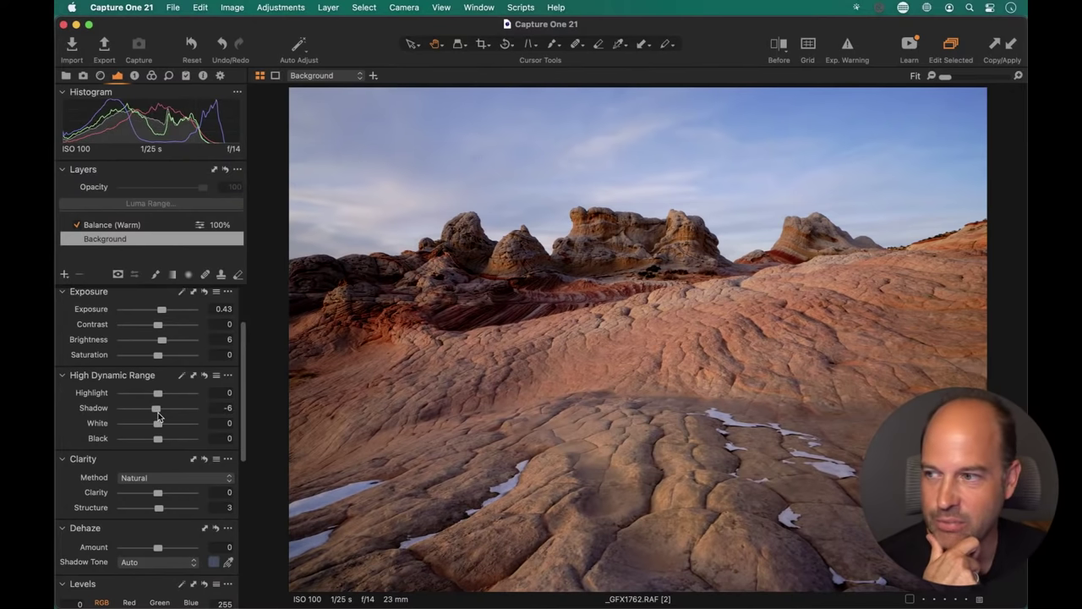
{"action": "double_click", "coordinate": [158, 410]}
{"action": "left_click", "coordinate": [133, 76]}
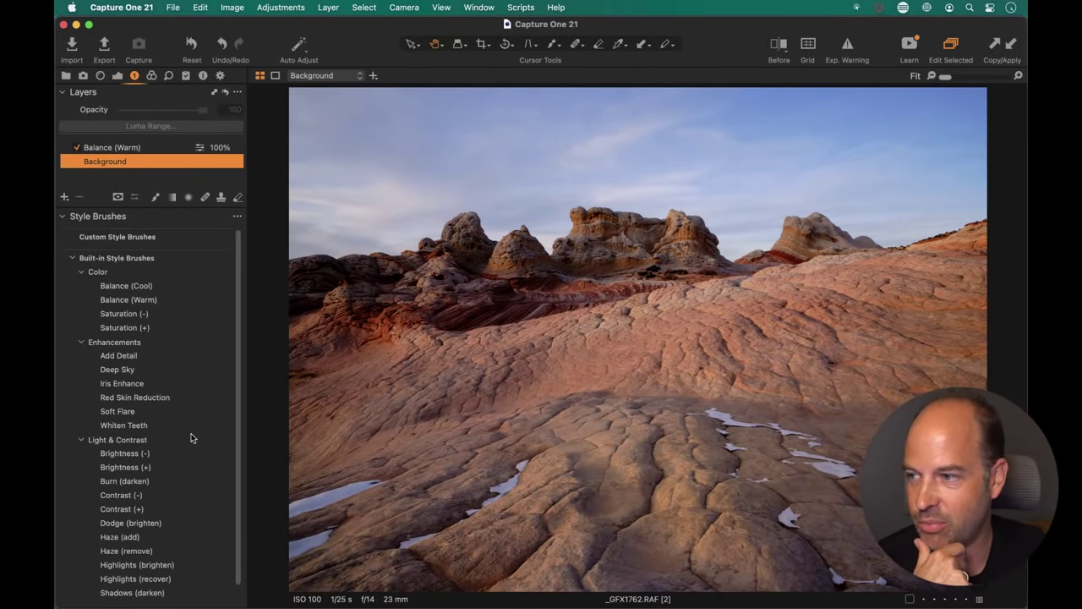
{"action": "scroll", "coordinate": [192, 439], "scroll_direction": "down", "scroll_amount": 2}
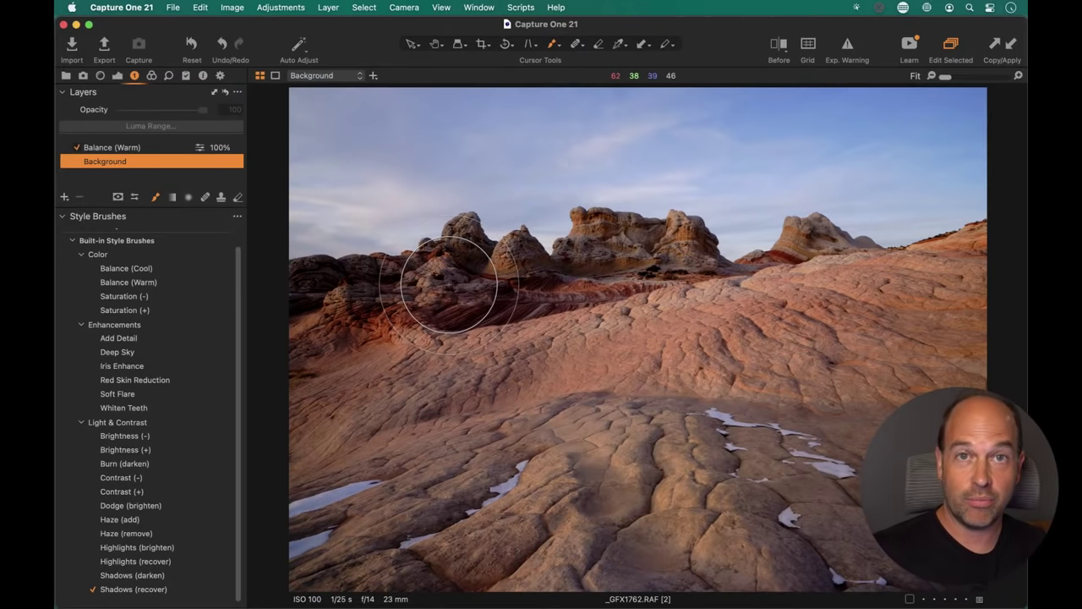
- Enlarge and soften the Shadows (recover) brush, then paint it over the dark horizon rocks
{"action": "right_click", "coordinate": [452, 290]}
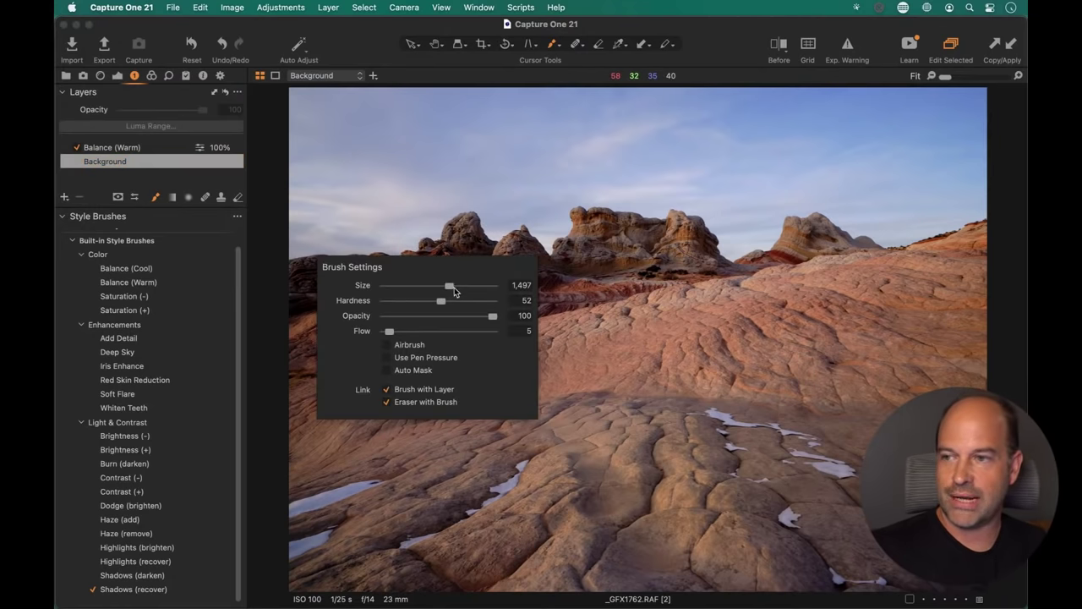
{"action": "key", "text": "Escape"}
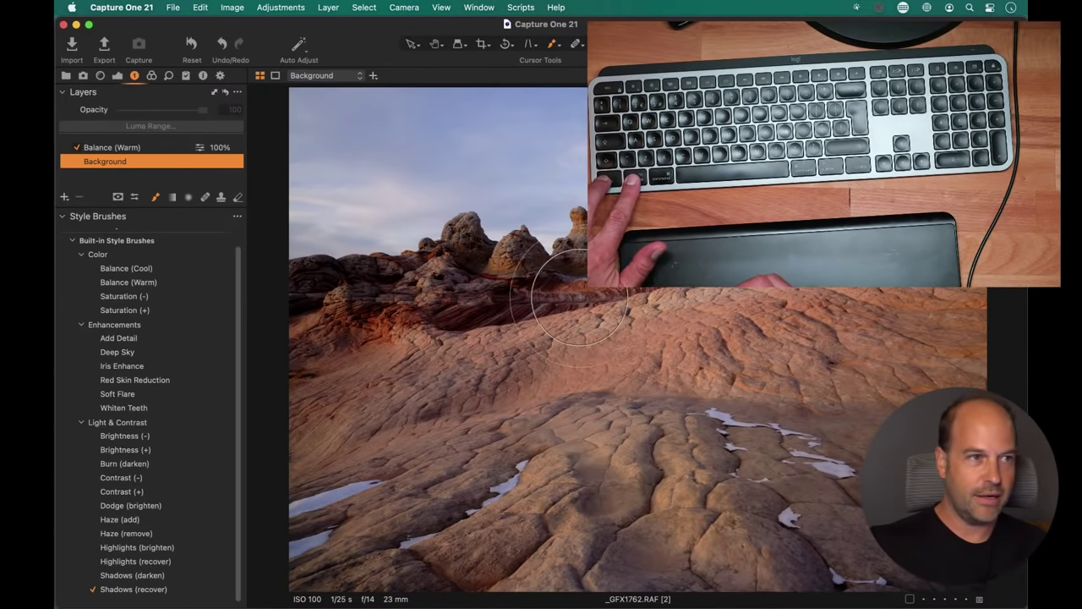
{"action": "right_click", "coordinate": [497, 311]}
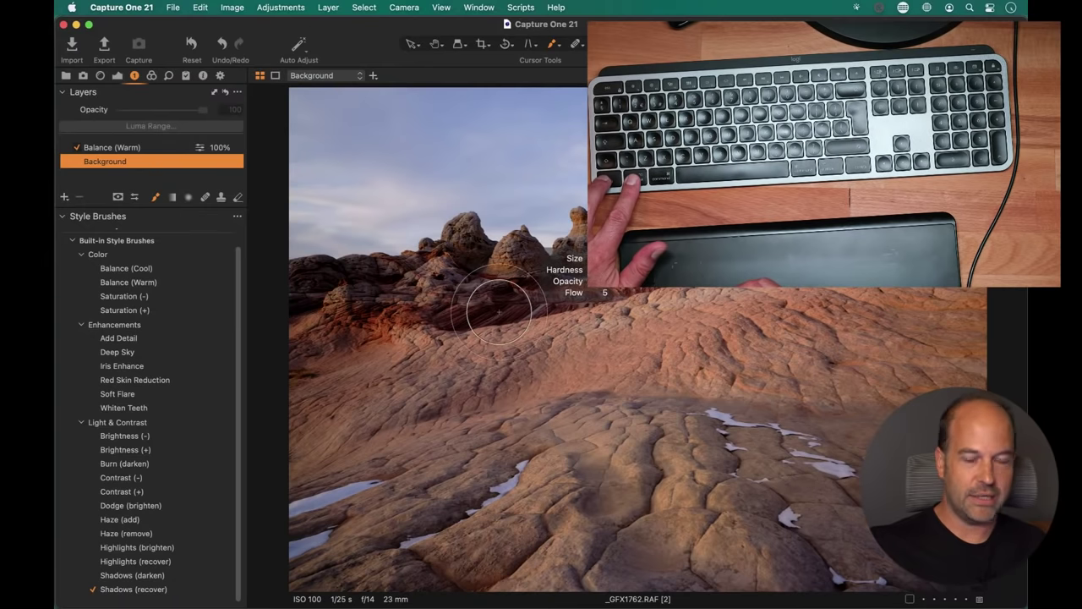
{"action": "right_click", "coordinate": [425, 315]}
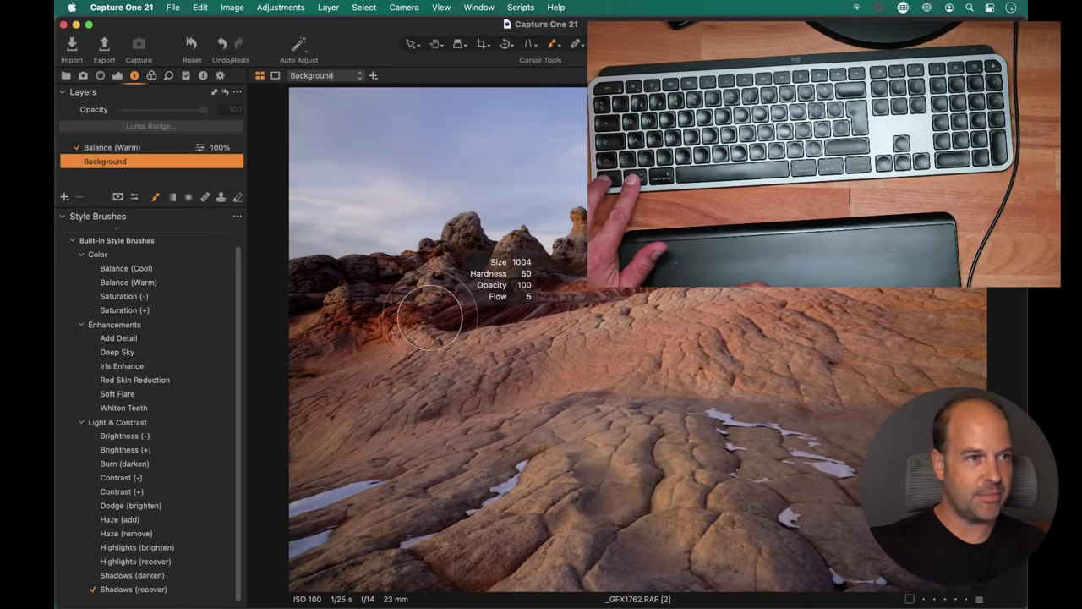
{"action": "left_click", "coordinate": [429, 315]}
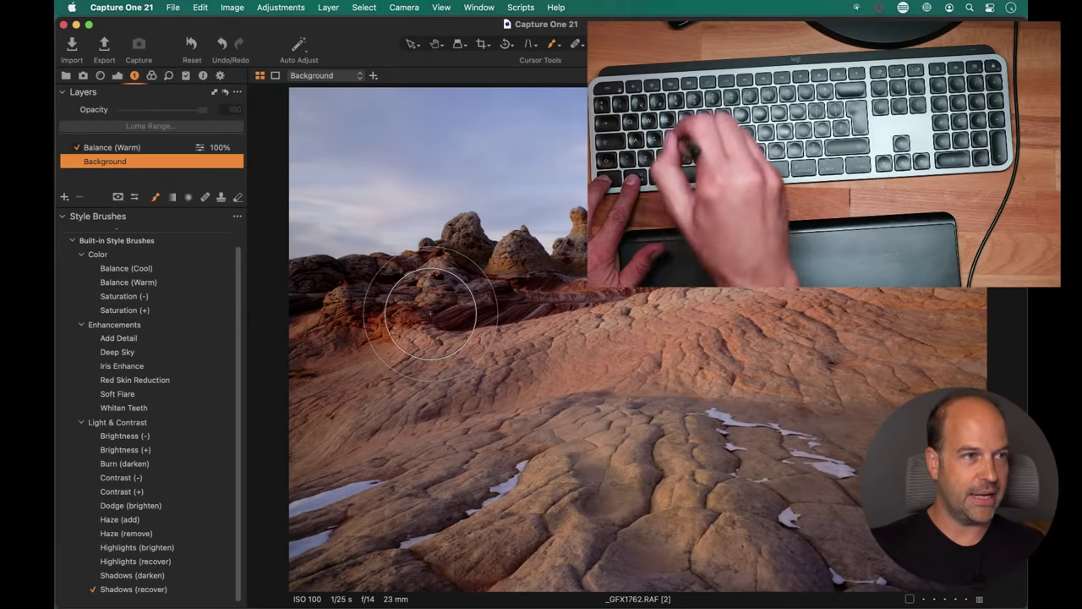
{"action": "right_click", "coordinate": [426, 347]}
{"action": "left_click_drag", "start_coordinate": [426, 346], "coordinate": [415, 350]}
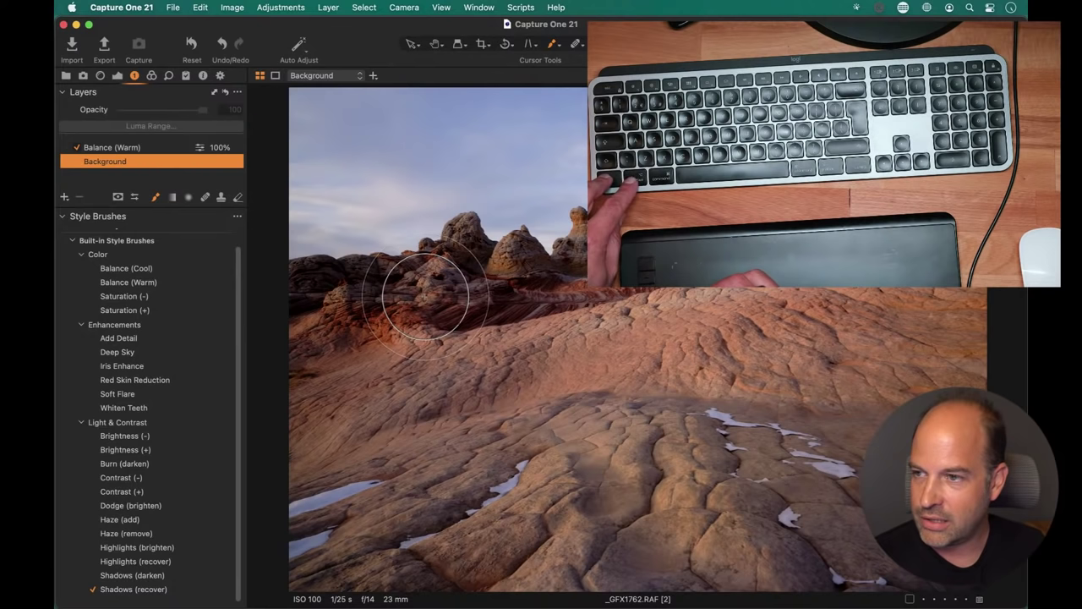
{"action": "right_click", "coordinate": [425, 287]}
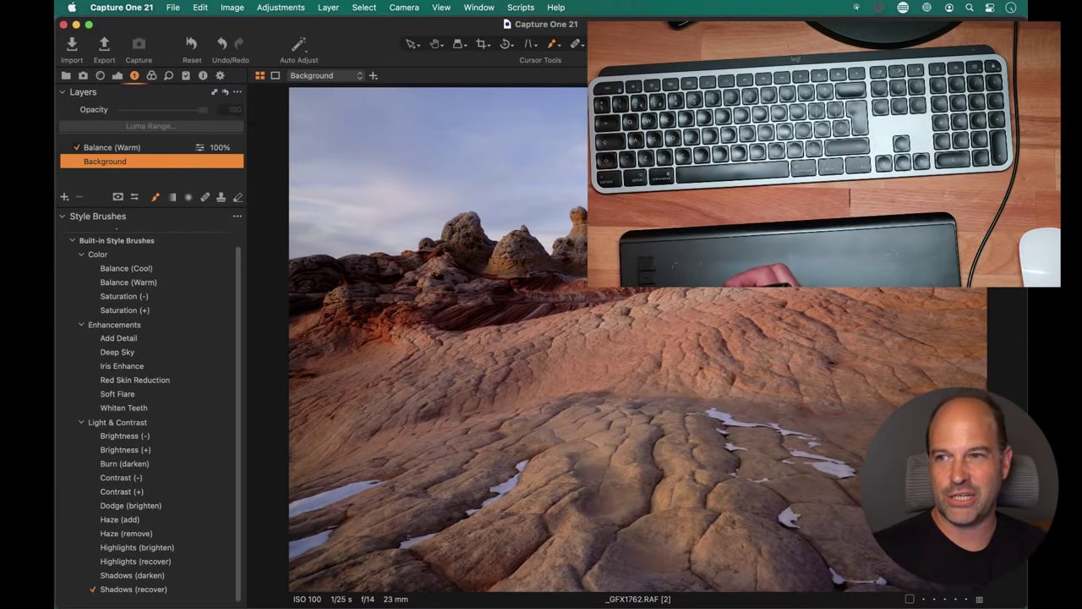
{"action": "mouse_move", "coordinate": [273, 290]}
{"action": "left_mouse_down"}
{"action": "mouse_move", "coordinate": [603, 259]}
{"action": "mouse_move", "coordinate": [434, 276]}
{"action": "mouse_move", "coordinate": [540, 295]}
{"action": "mouse_move", "coordinate": [527, 309]}
{"action": "mouse_move", "coordinate": [288, 343]}
{"action": "left_mouse_up"}
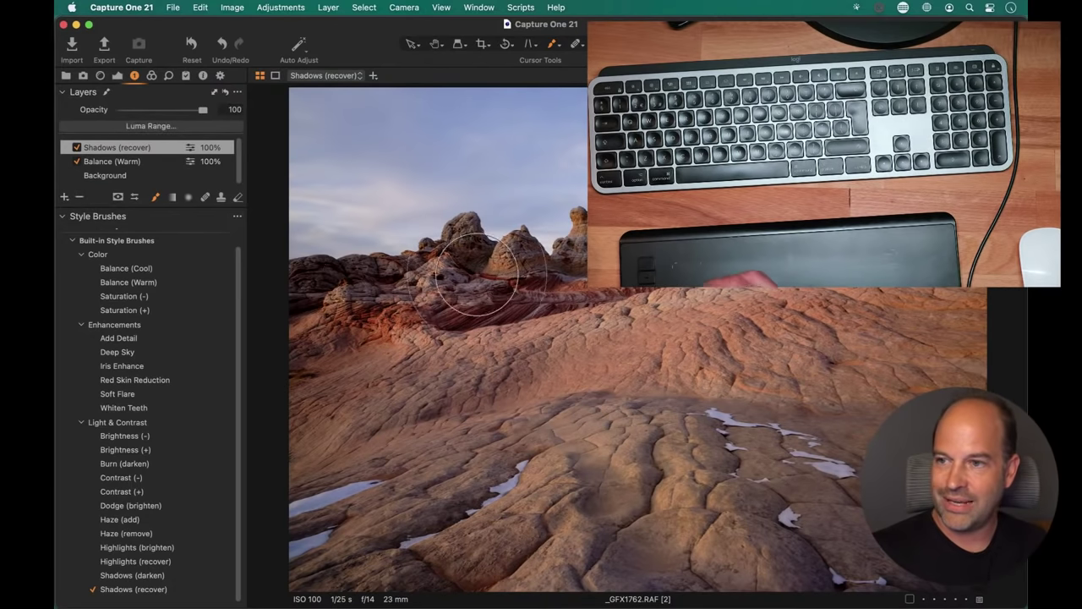
- Lower the Shadows (recover) layer to 47% opacity, select Background, and return to the Exposure tools
{"action": "scroll", "coordinate": [235, 254], "scroll_direction": "up", "scroll_amount": 1}
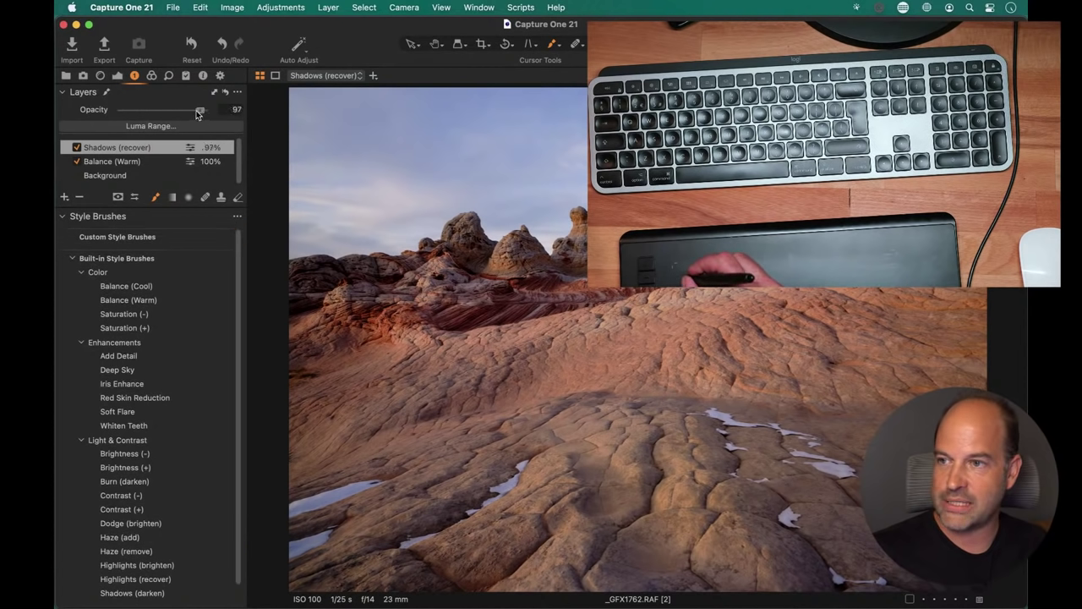
{"action": "left_click_drag", "start_coordinate": [201, 113], "coordinate": [91, 117]}
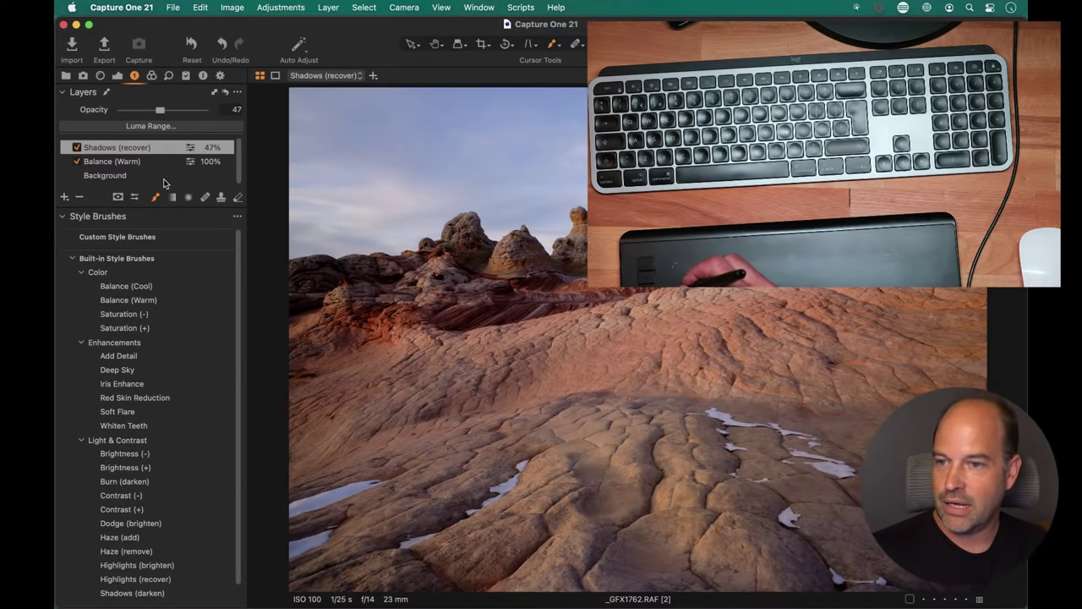
{"action": "left_click", "coordinate": [129, 176]}
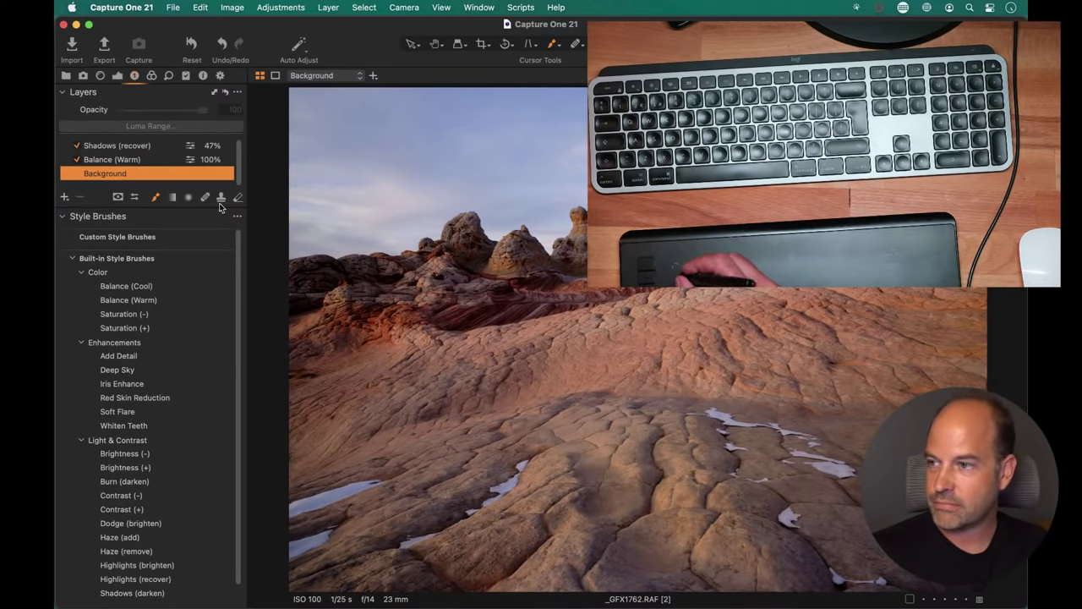
{"action": "left_click", "coordinate": [117, 75]}
{"action": "scroll", "coordinate": [161, 427], "scroll_direction": "down", "scroll_amount": 3}
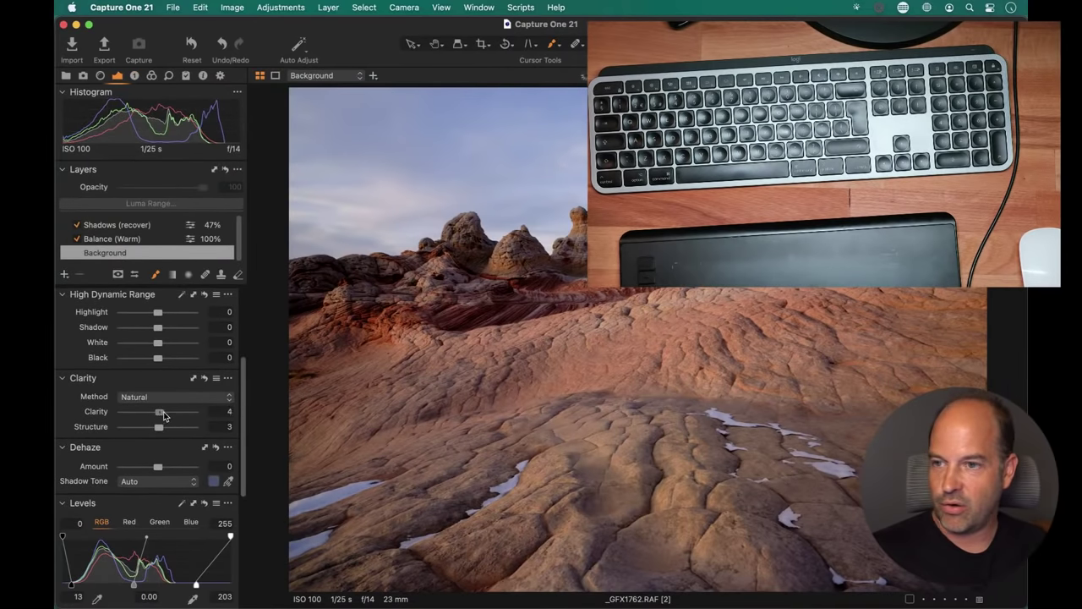
- Try Clarity around 45–54, leave it at 0, and switch to the thumbnail grid
{"action": "left_click_drag", "start_coordinate": [160, 412], "coordinate": [173, 413]}
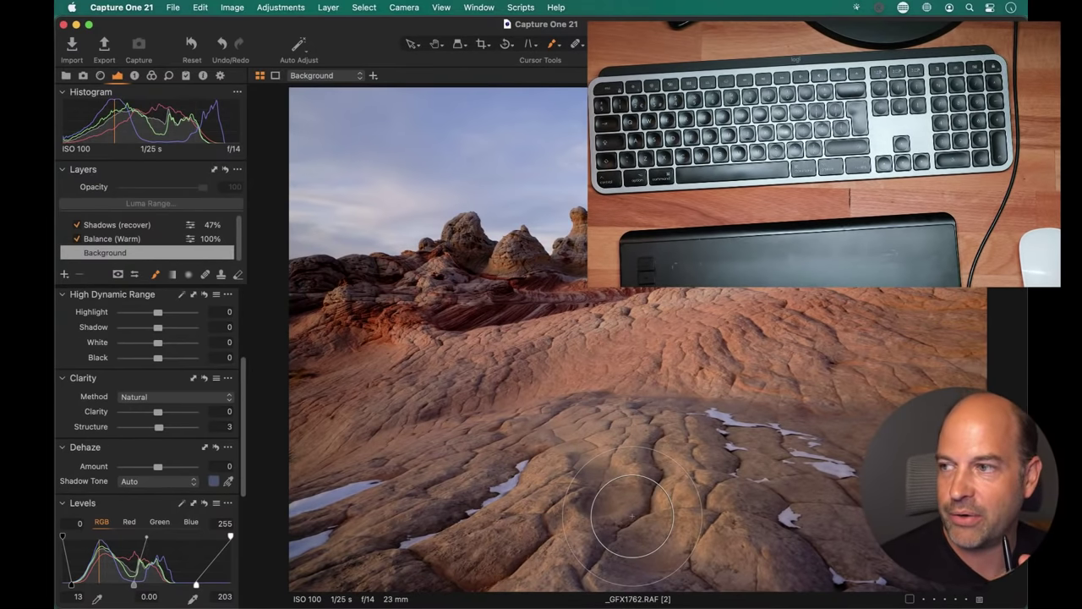
{"action": "key", "text": "super+alt+v"}
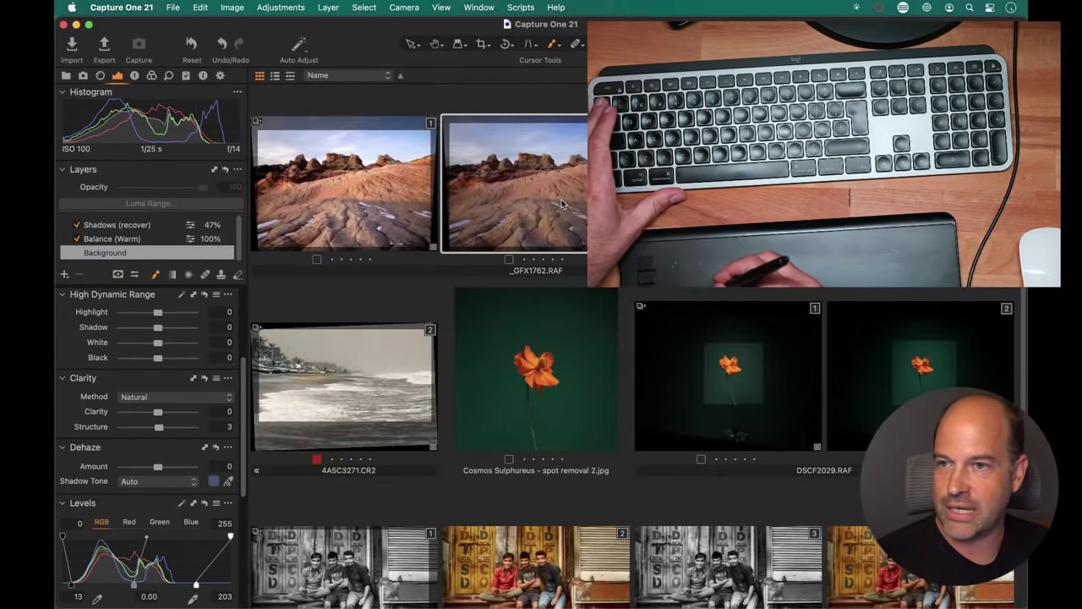
- Open 4A5C3271.CR2 in the viewer, delete Adjustment Layer 1, and select the Sea Clarity layer
{"action": "left_click", "coordinate": [360, 411]}
{"action": "key", "text": "super+alt+v"}
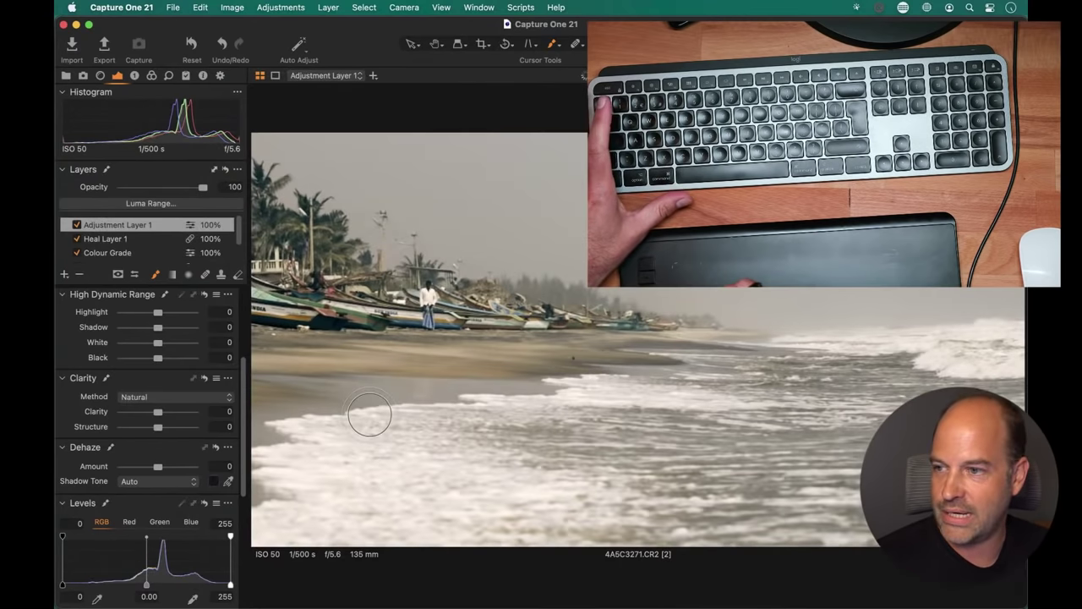
{"action": "left_click", "coordinate": [83, 275]}
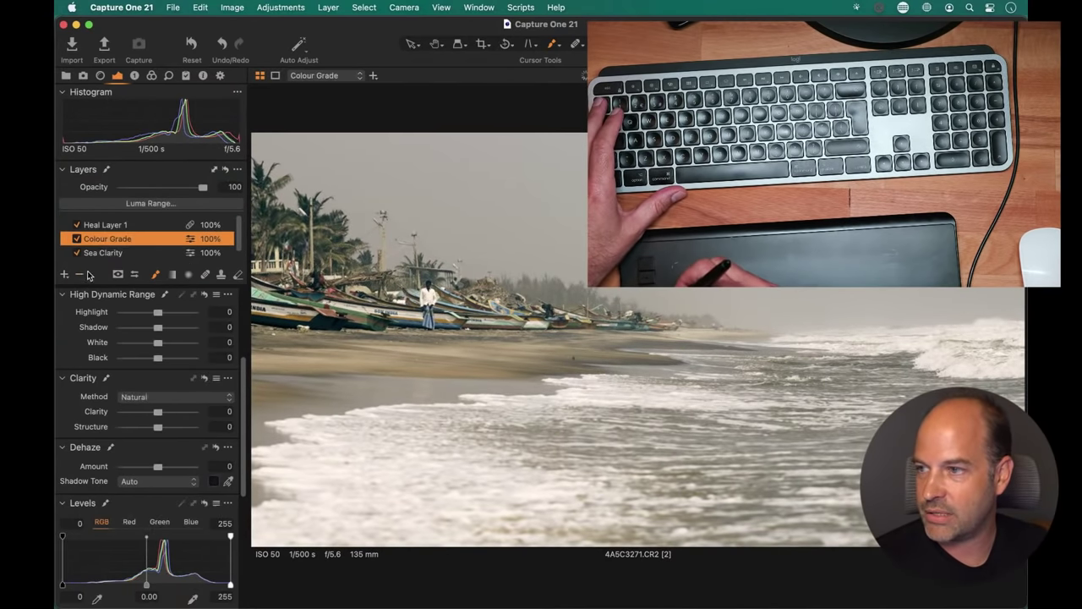
{"action": "left_click", "coordinate": [109, 253]}
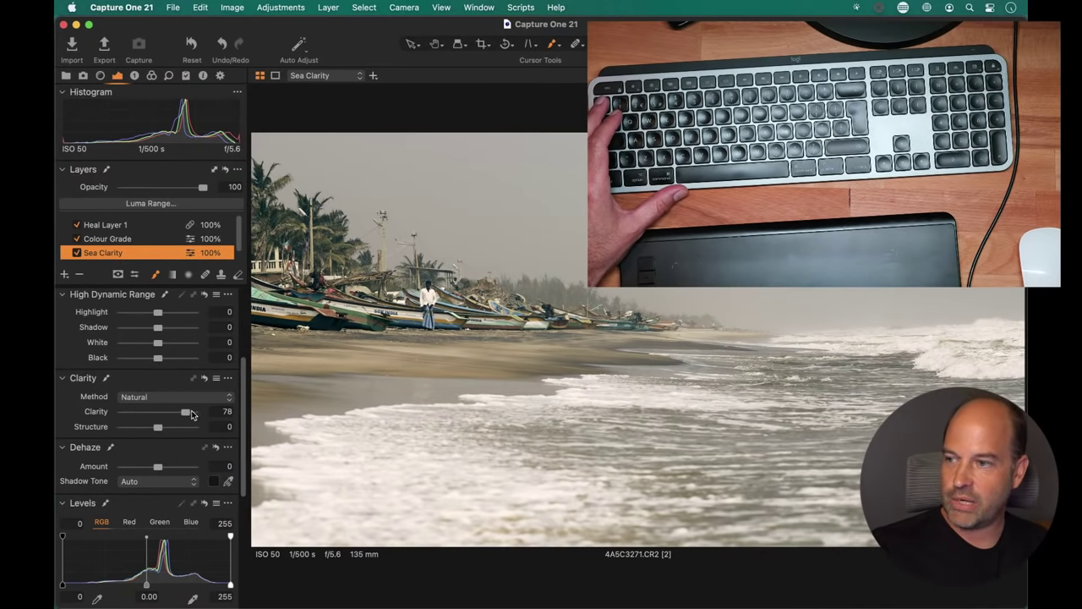
- Bring up the Local Adjustments layers and open the Style Brushes options menu
{"action": "scroll", "coordinate": [245, 397], "scroll_direction": "up", "scroll_amount": 5}
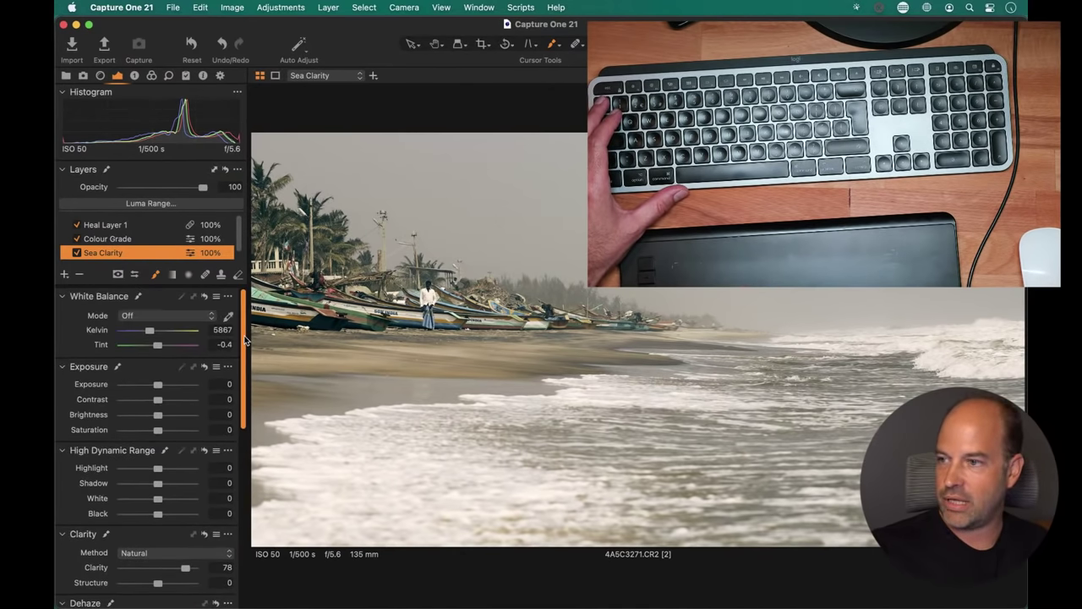
{"action": "scroll", "coordinate": [245, 380], "scroll_direction": "down", "scroll_amount": 8}
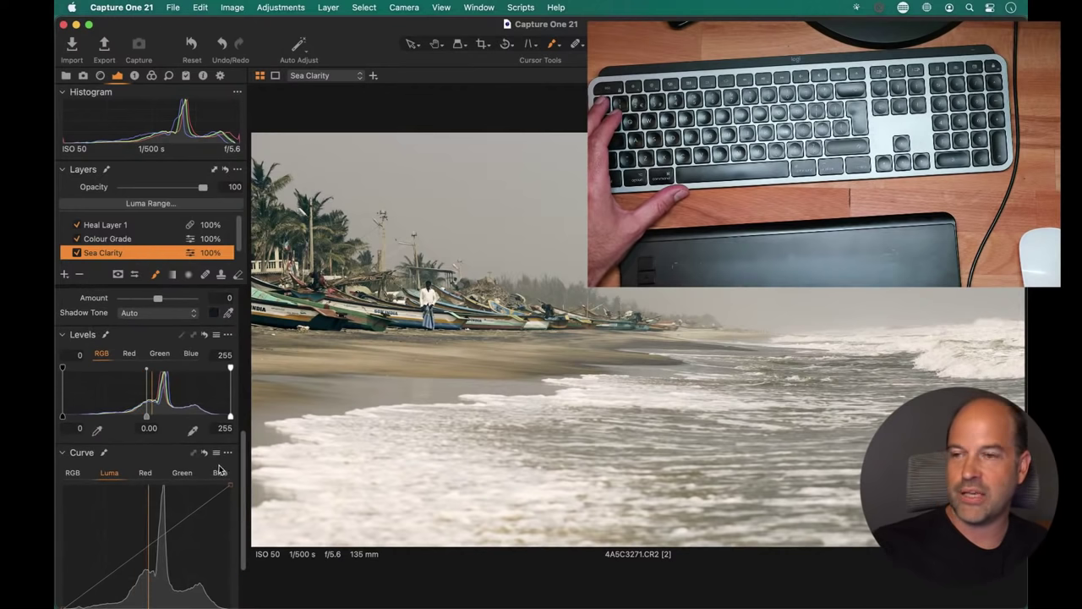
{"action": "left_click", "coordinate": [138, 77]}
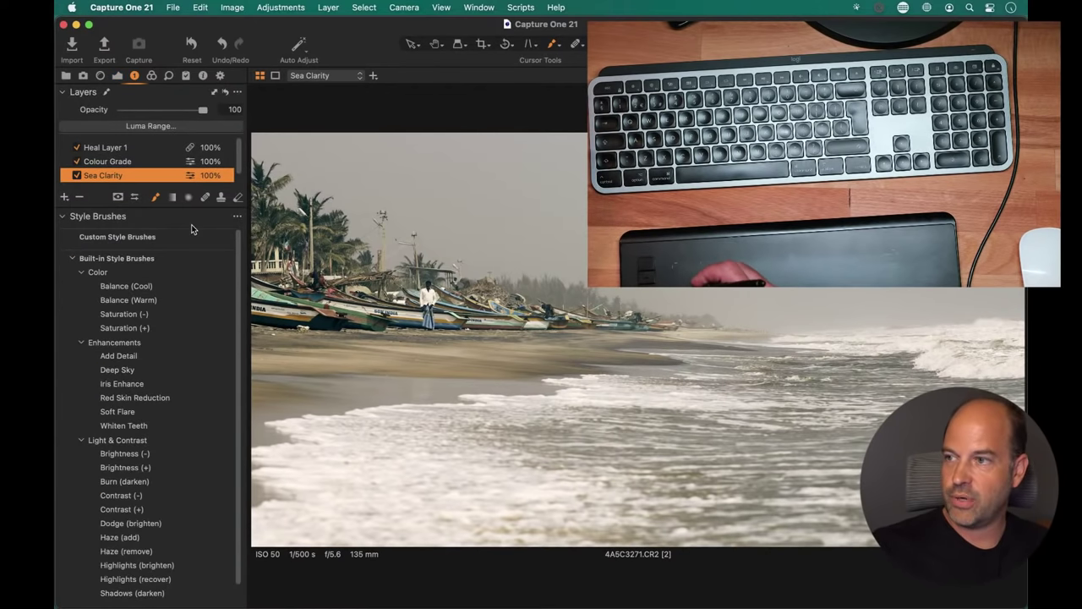
{"action": "left_click", "coordinate": [238, 217]}
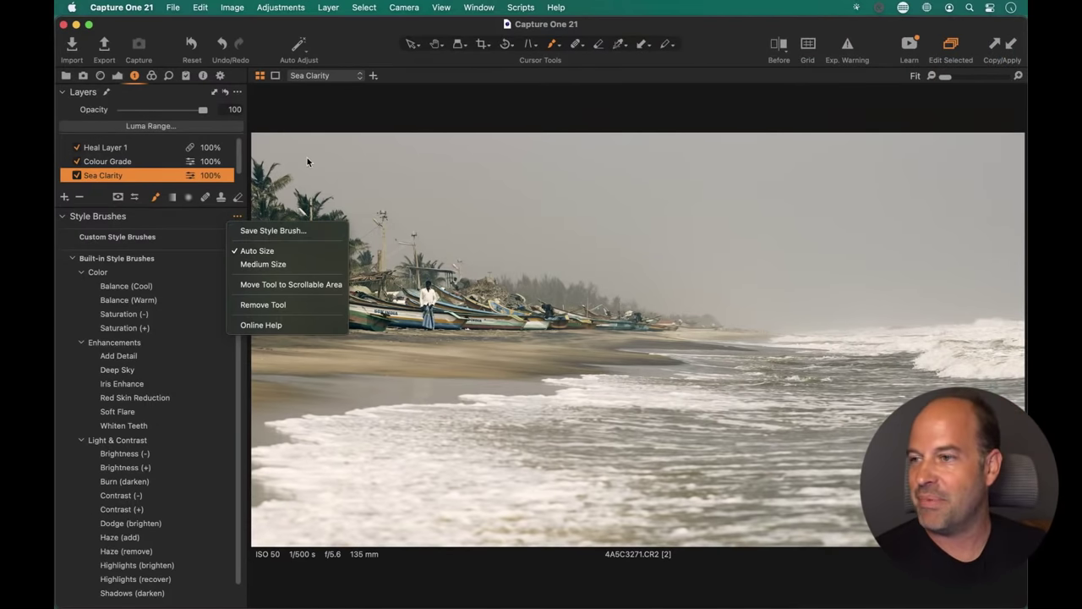
{"action": "left_click", "coordinate": [269, 230]}
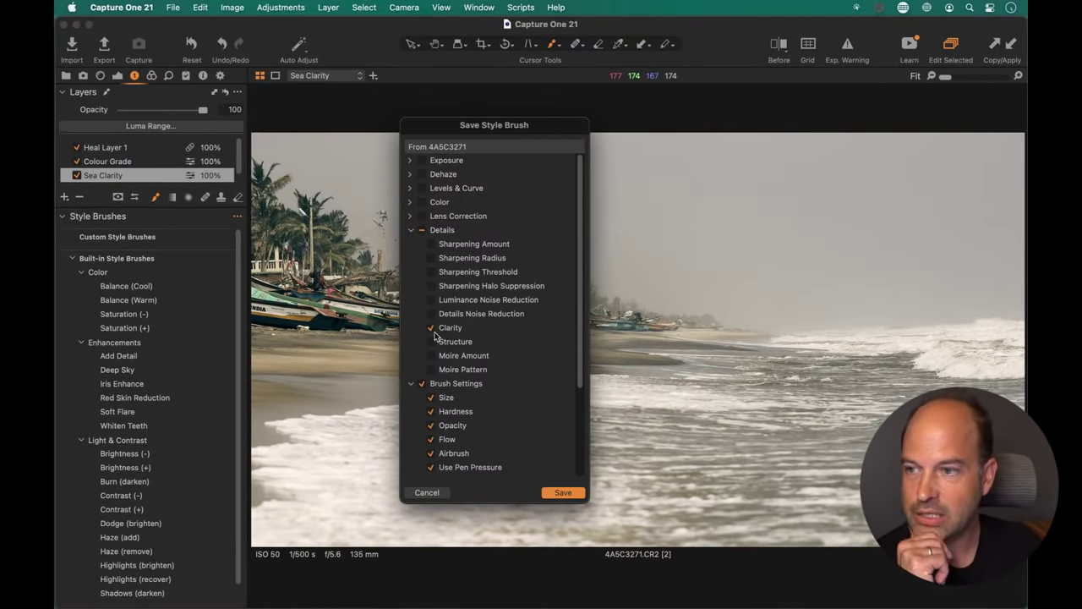
{"action": "scroll", "coordinate": [586, 310], "scroll_direction": "down", "scroll_amount": 5}
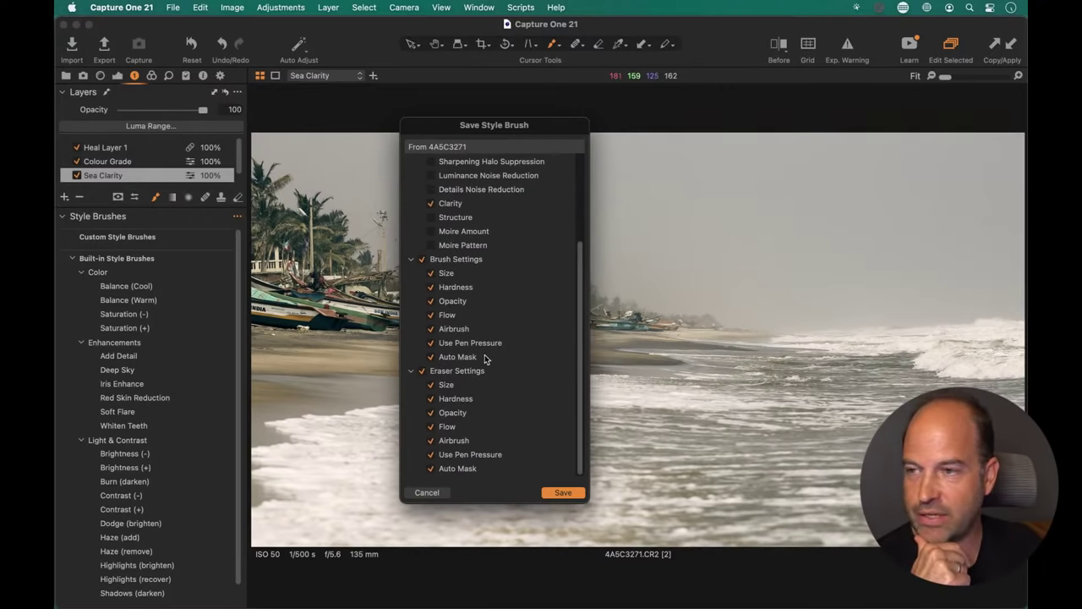
{"action": "left_click", "coordinate": [427, 492]}
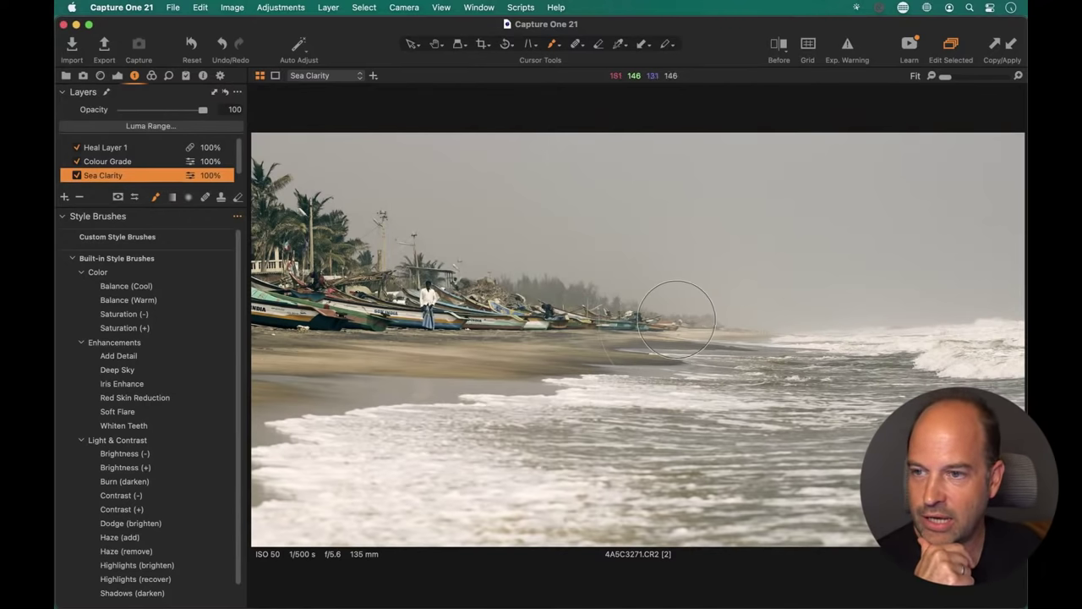
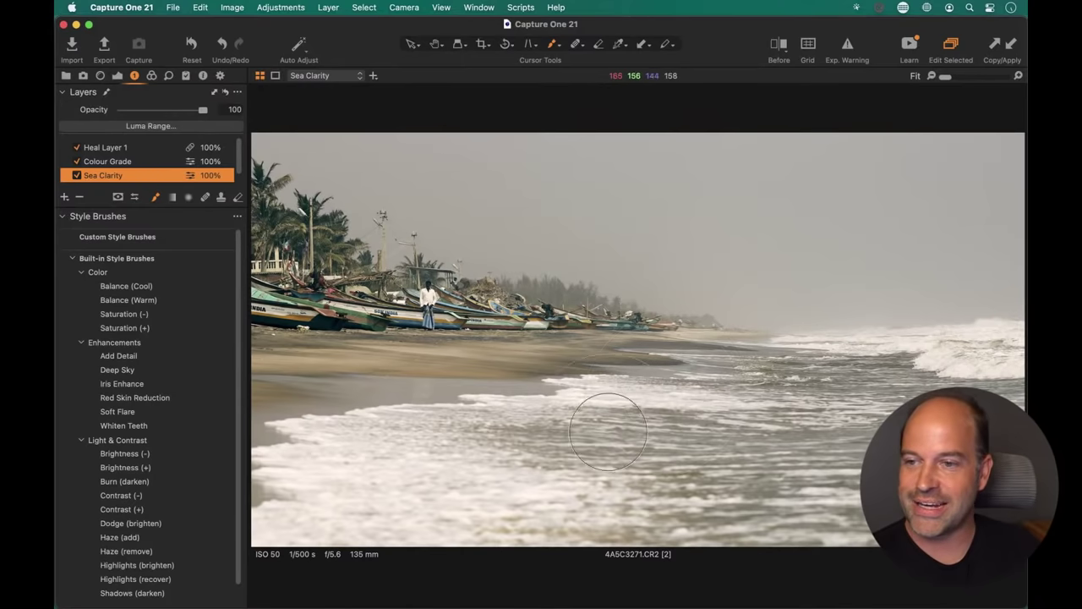
- Bring up the brush settings and the Style Brushes menu to save the Sea Clarity layer as a style brush
{"action": "right_click", "coordinate": [608, 321]}
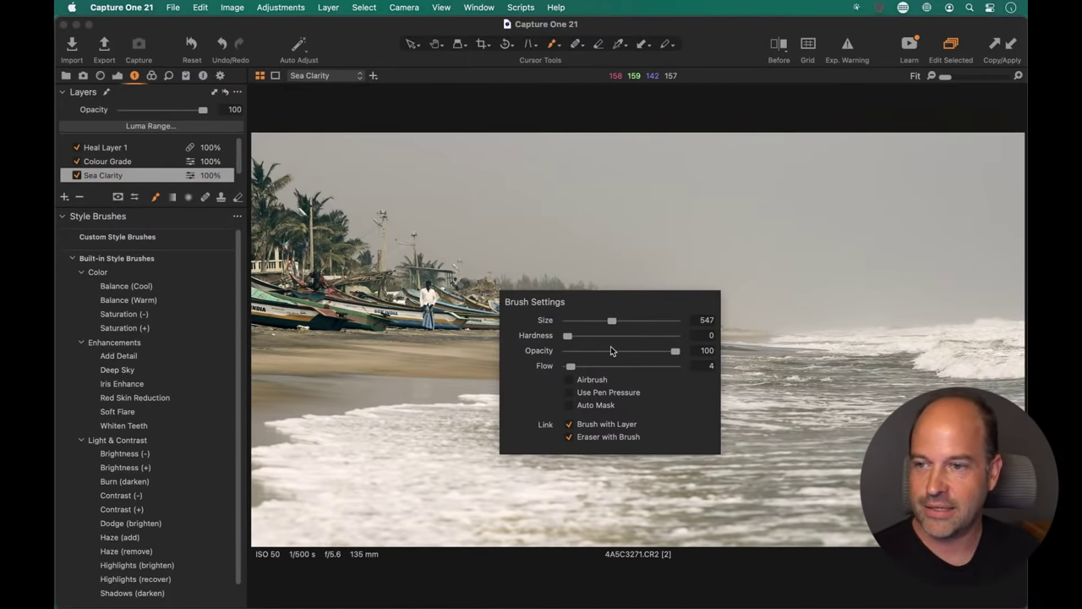
{"action": "left_click", "coordinate": [237, 217]}
- Save the Sea Clarity settings, with Clarity ticked, as style brush 'Add Clarity' in StyleBrushes
{"action": "left_click", "coordinate": [246, 231]}
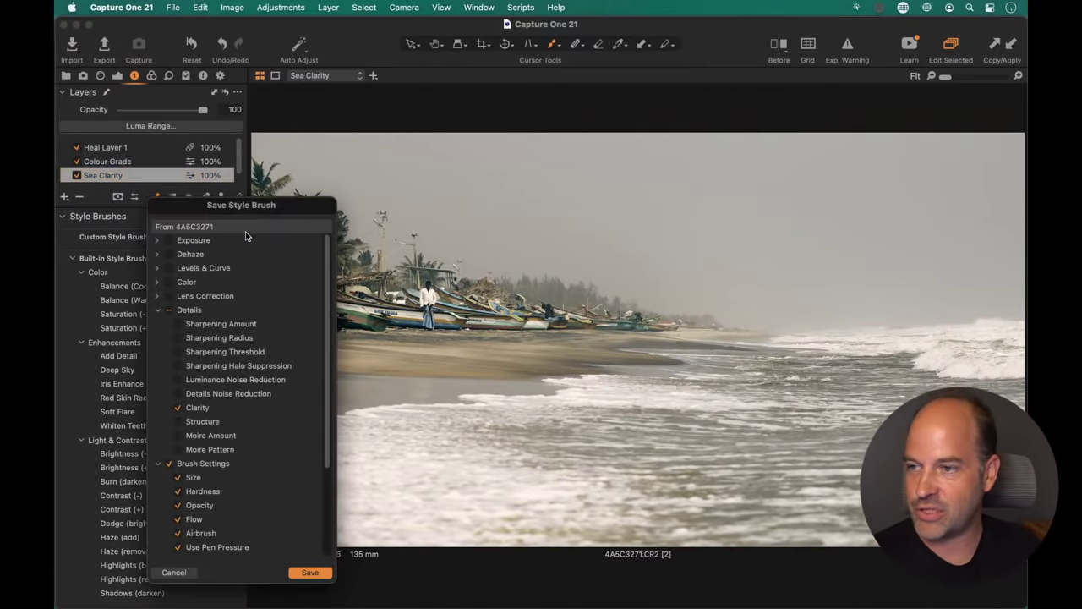
{"action": "left_click_drag", "start_coordinate": [259, 214], "coordinate": [533, 112]}
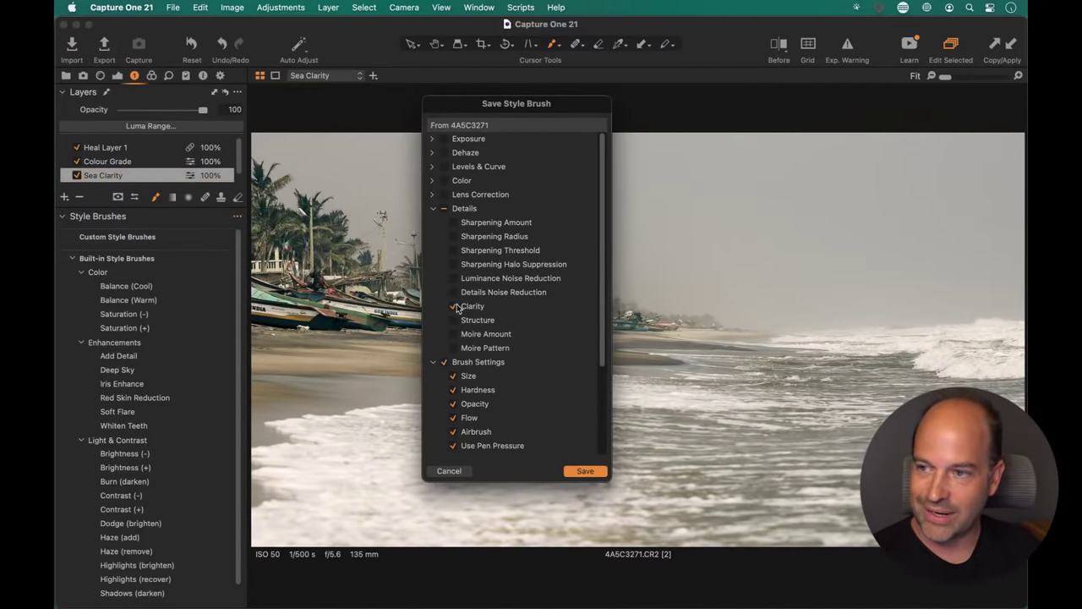
{"action": "scroll", "coordinate": [480, 323], "scroll_direction": "down", "scroll_amount": 5}
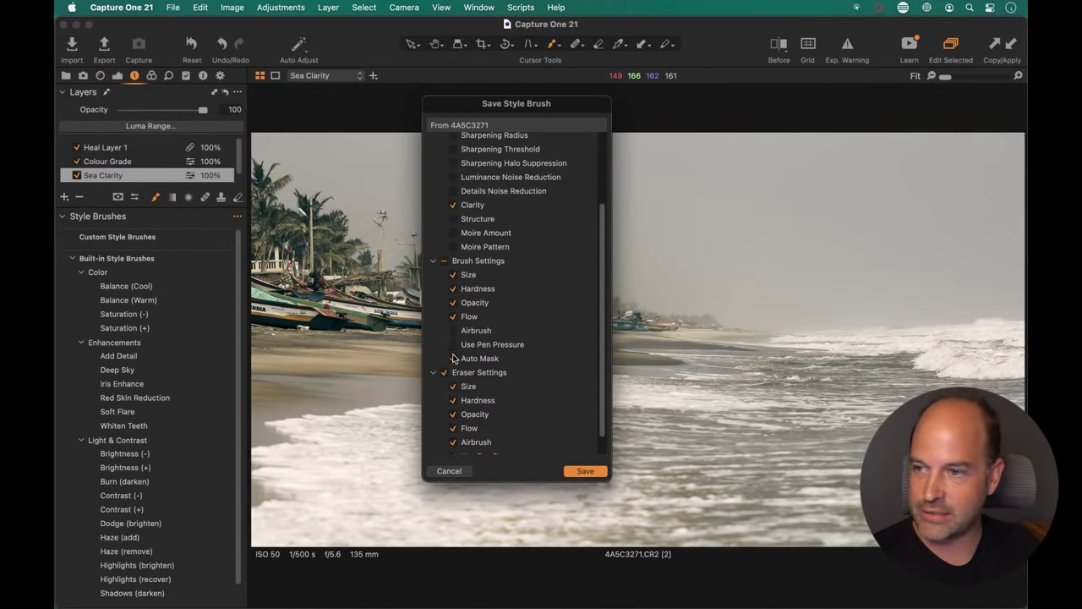
{"action": "scroll", "coordinate": [517, 360], "scroll_direction": "down", "scroll_amount": 1}
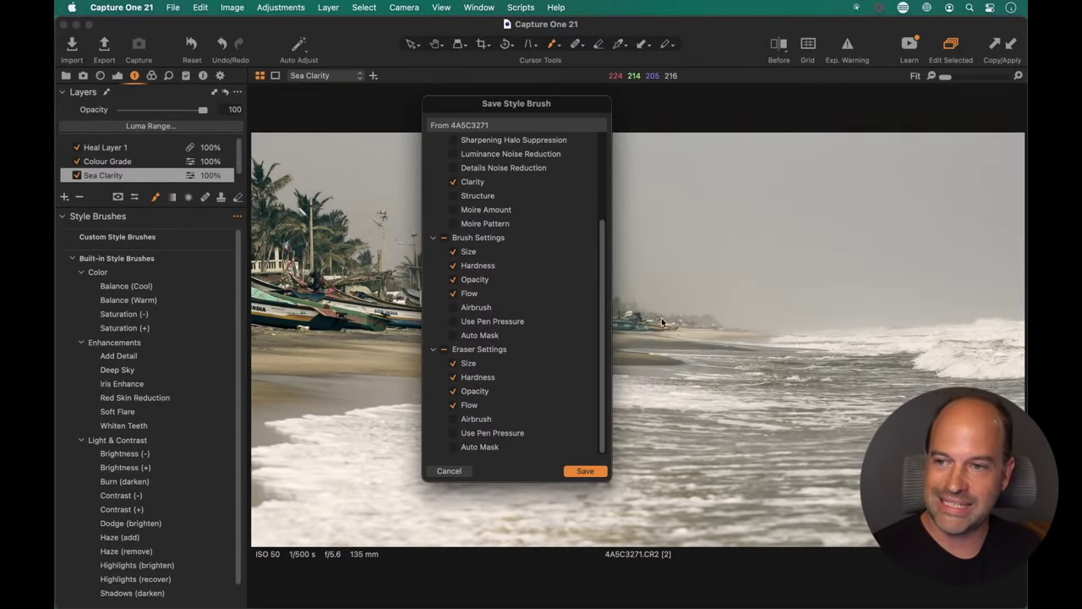
{"action": "left_click", "coordinate": [583, 472]}
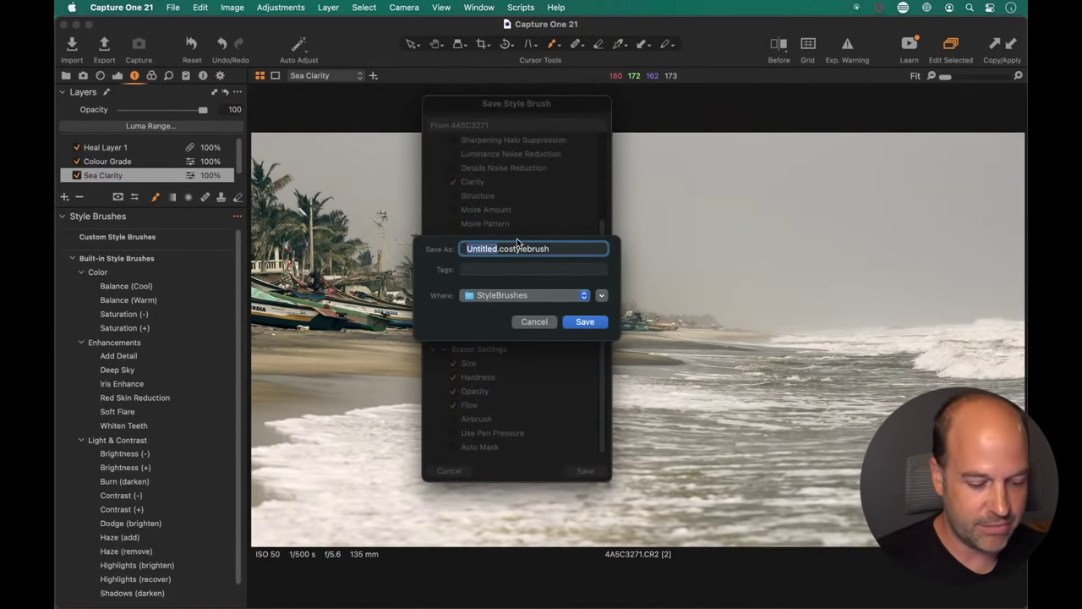
{"action": "type", "text": "Add Cla"}
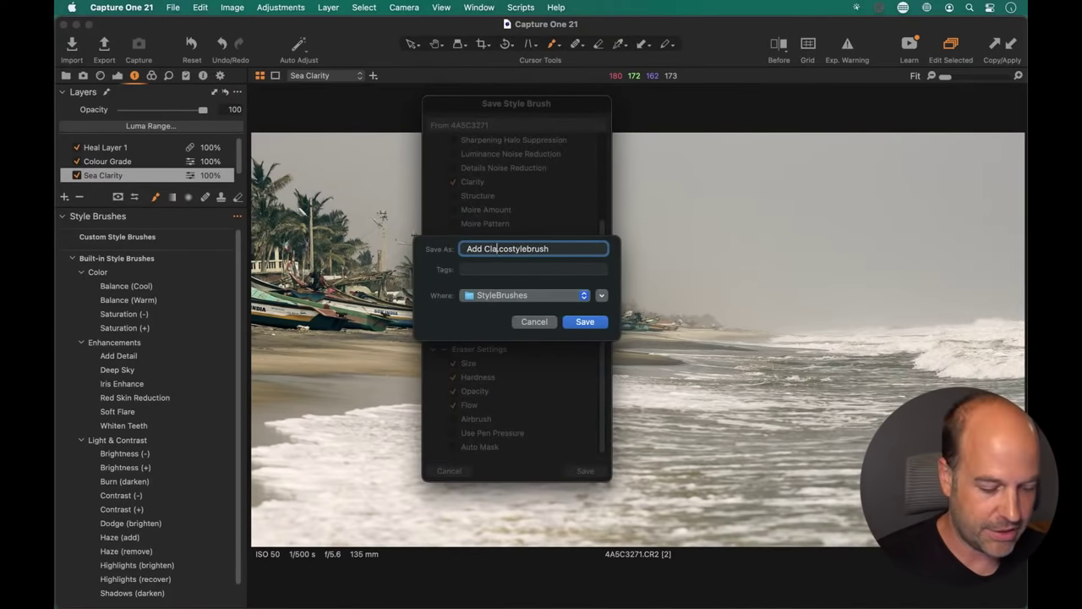
{"action": "type", "text": "r"}
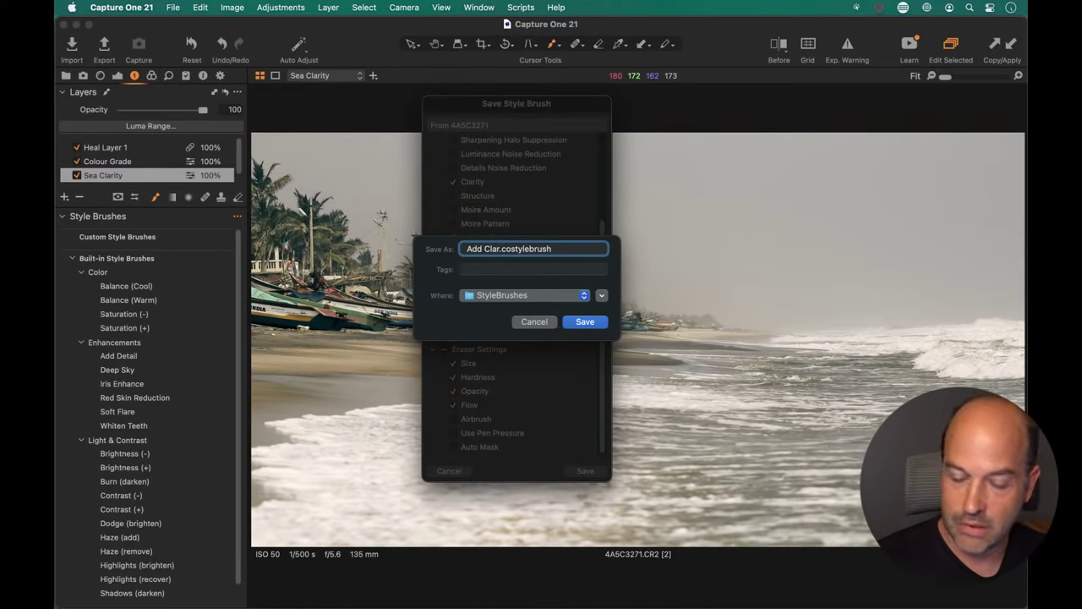
{"action": "type", "text": "ity"}
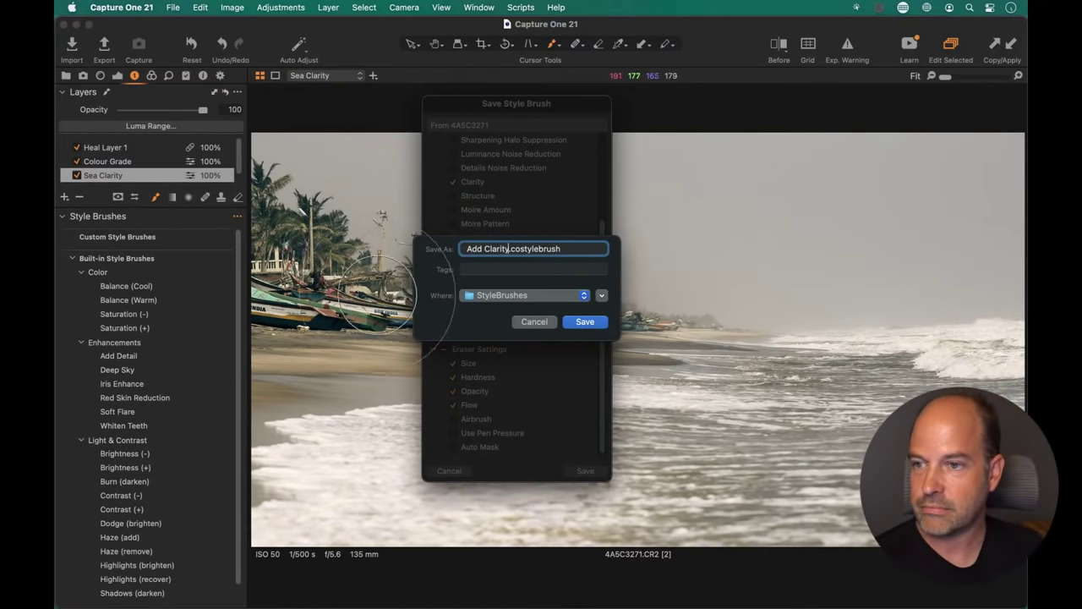
{"action": "left_click", "coordinate": [585, 321]}
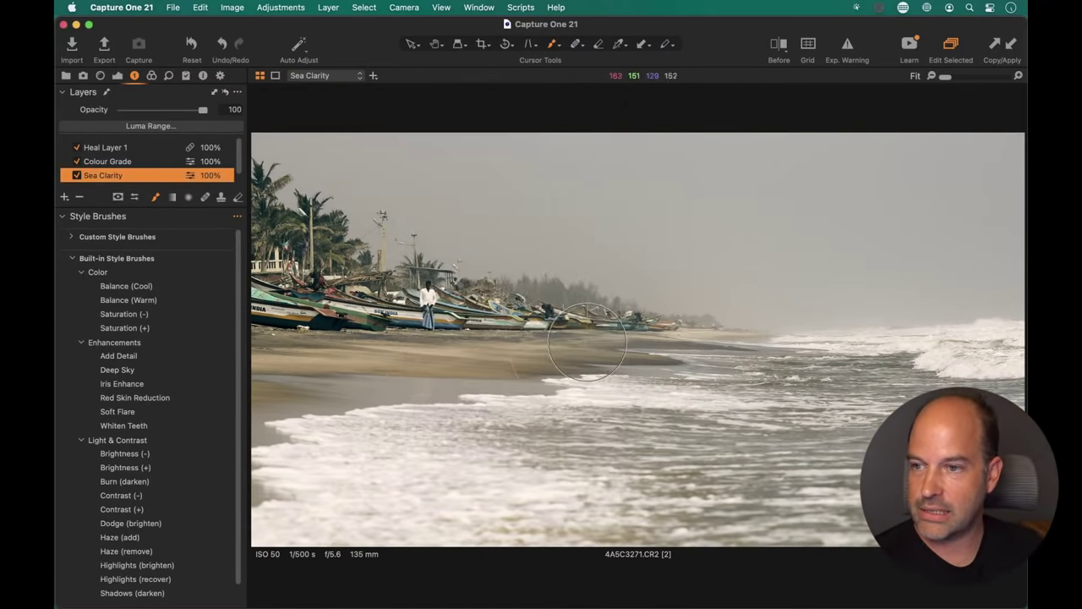
- Expand Custom Style Brushes to show Add Clarity, then open _GFX1762.RAF from the thumbnail grid
{"action": "left_click", "coordinate": [72, 237]}
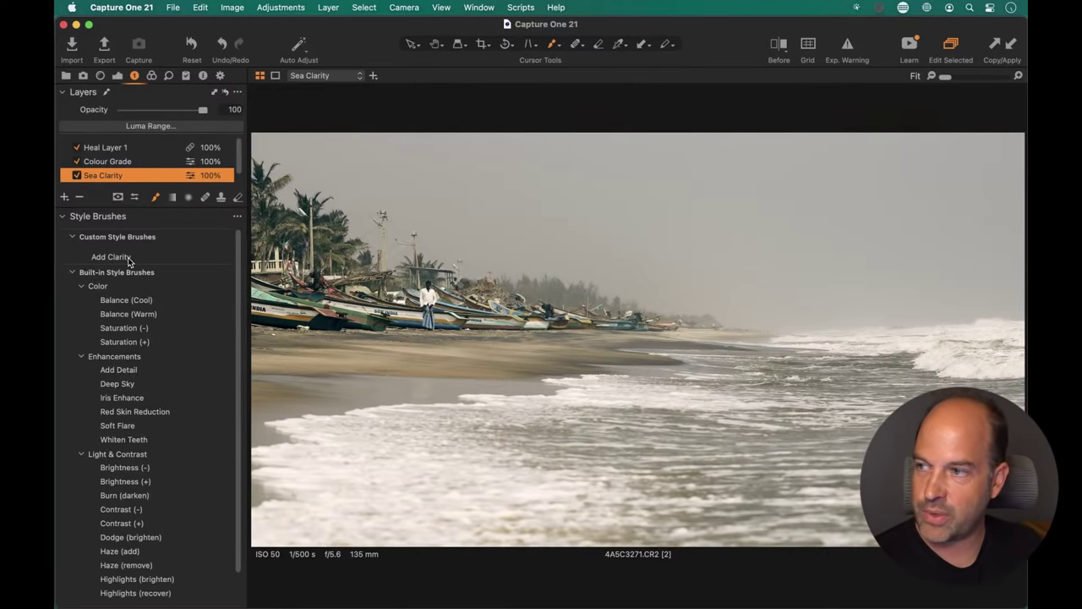
{"action": "key", "text": "alt+super+v"}
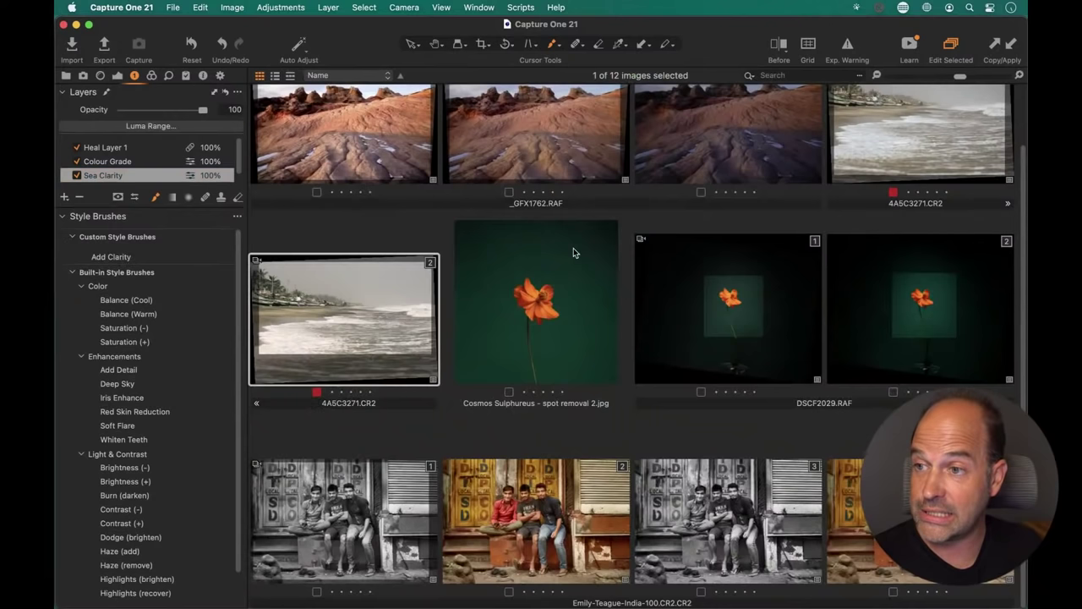
{"action": "scroll", "coordinate": [558, 456], "scroll_direction": "up", "scroll_amount": 2}
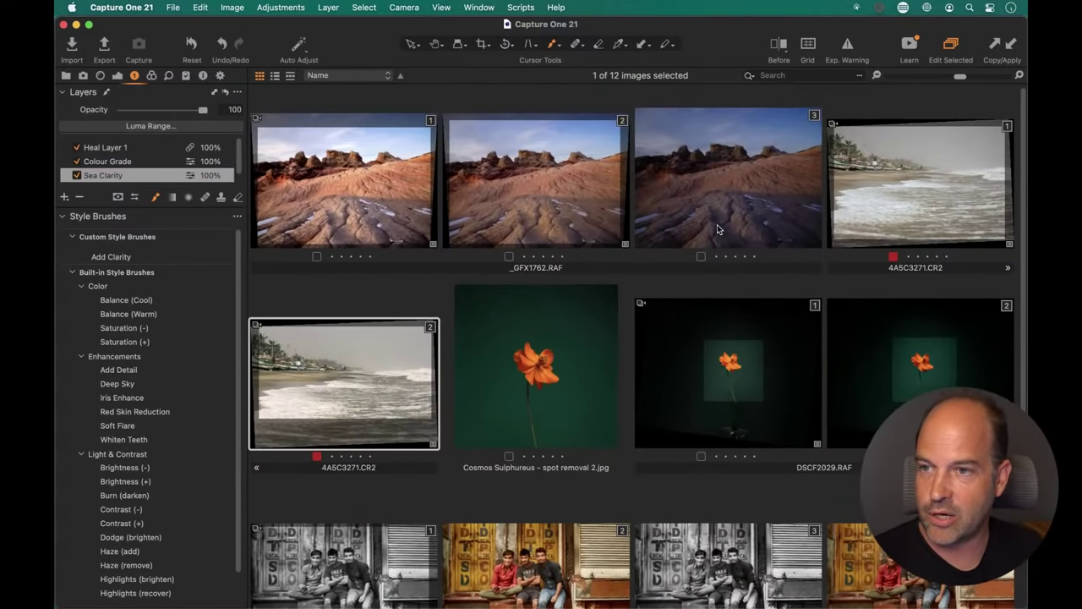
{"action": "double_click", "coordinate": [533, 211]}
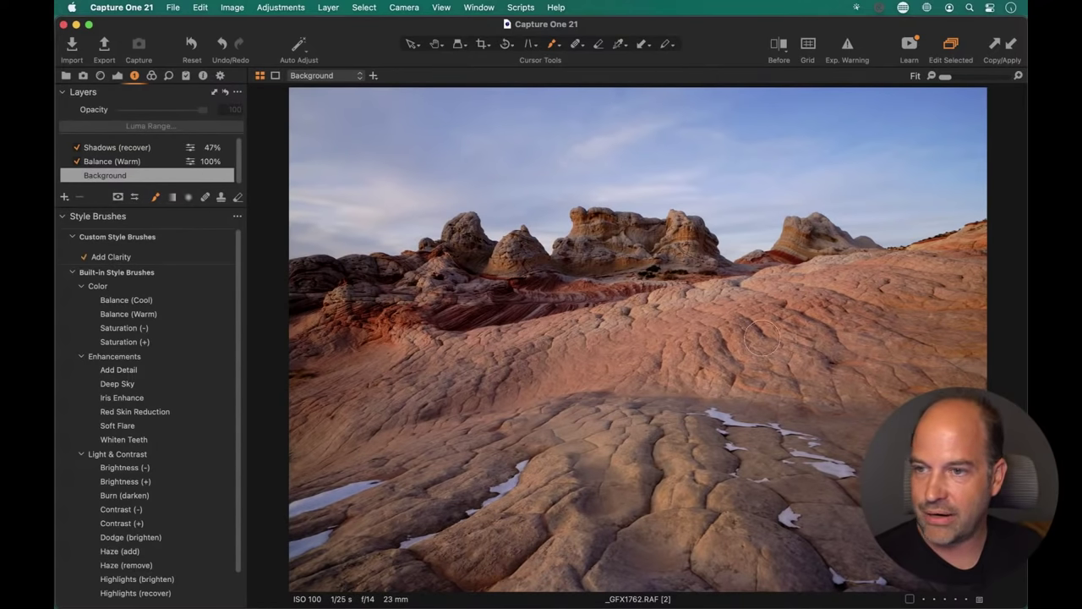
- Enlarge the brush, check the Metadata and Exposure tabs, then paint Add Clarity over the central sandstone rock
{"action": "key", "text": "bracketright"}
{"action": "key", "text": "bracketright"}
{"action": "key", "text": "bracketright"}
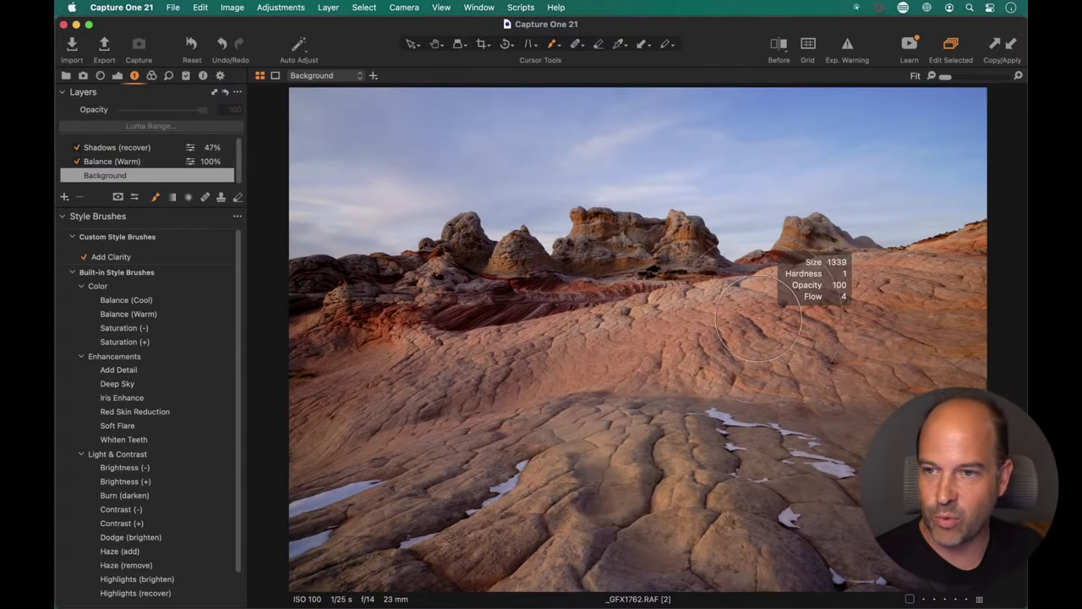
{"action": "left_click", "coordinate": [203, 76]}
{"action": "scroll", "coordinate": [173, 245], "scroll_direction": "up", "scroll_amount": 2}
{"action": "scroll", "coordinate": [161, 238], "scroll_direction": "down", "scroll_amount": 5}
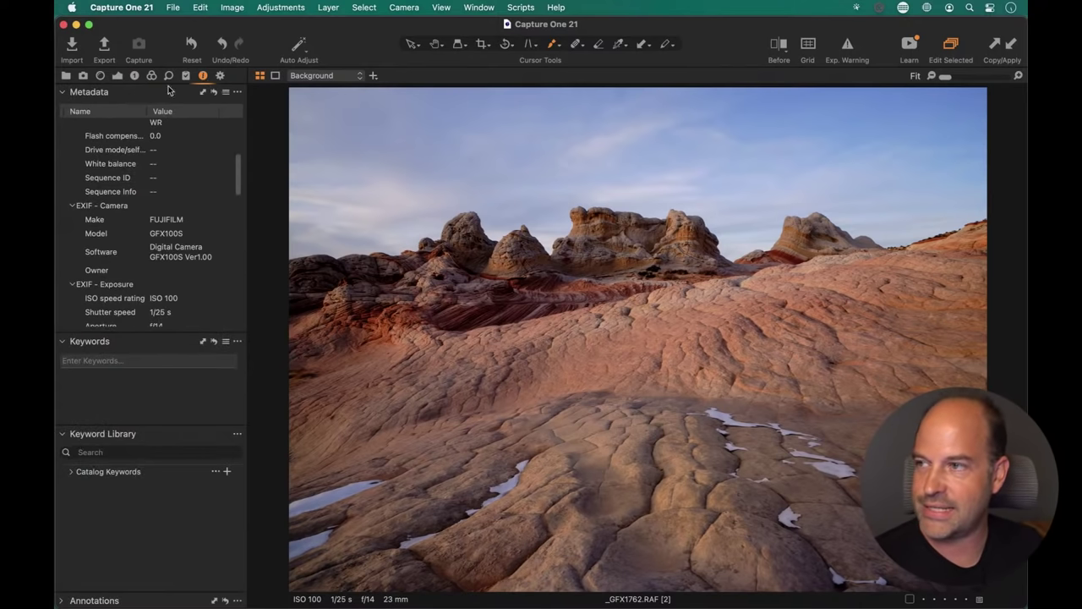
{"action": "left_click", "coordinate": [117, 75]}
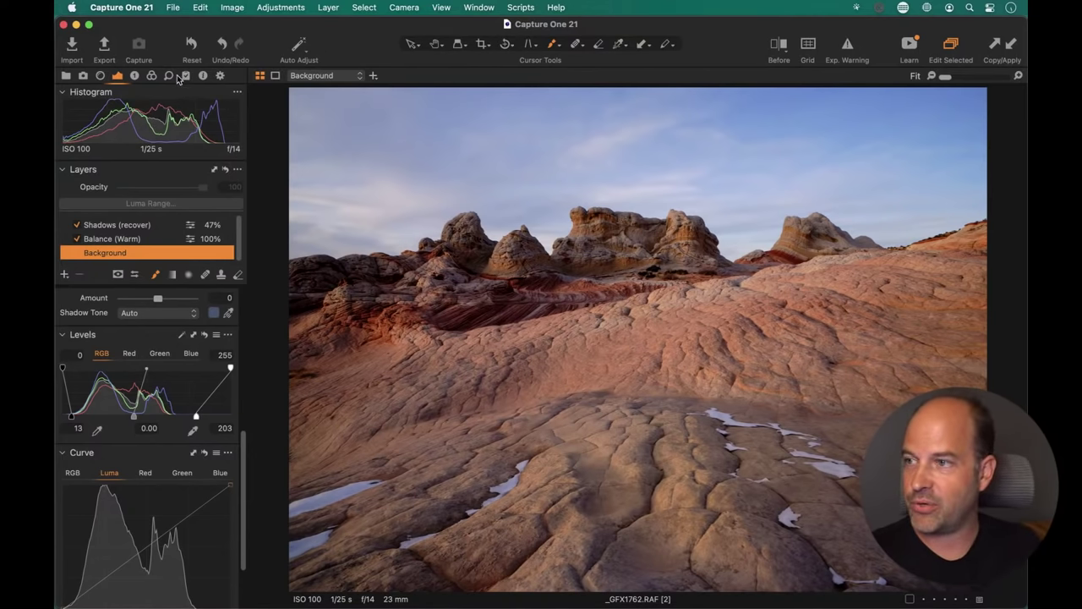
{"action": "left_click", "coordinate": [133, 75]}
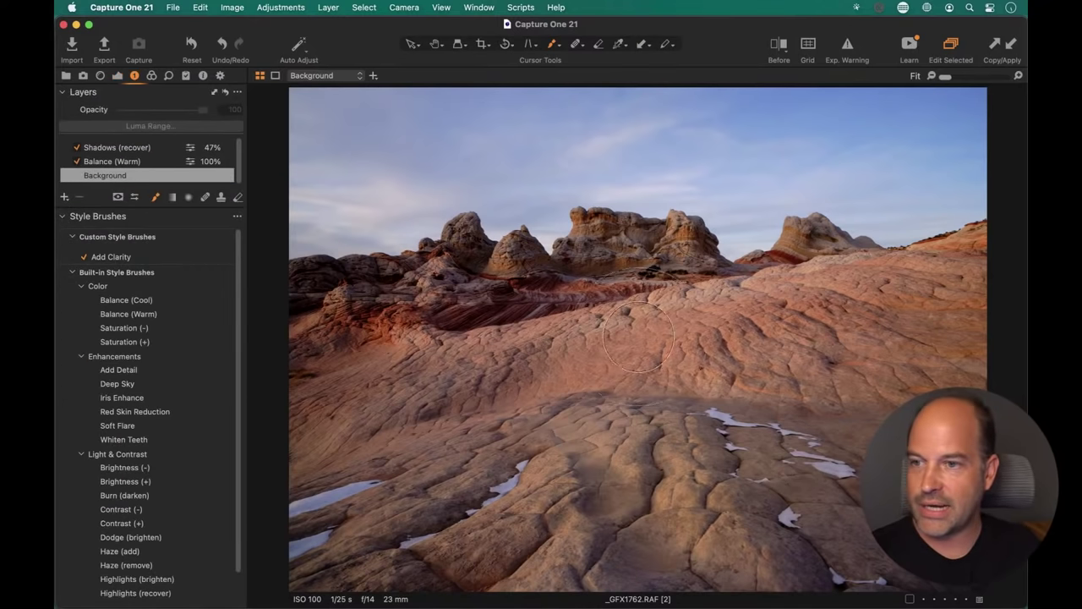
{"action": "mouse_move", "coordinate": [930, 287]}
{"action": "left_mouse_down"}
{"action": "mouse_move", "coordinate": [699, 357]}
{"action": "mouse_move", "coordinate": [885, 320]}
{"action": "mouse_move", "coordinate": [783, 375]}
{"action": "mouse_move", "coordinate": [897, 370]}
{"action": "mouse_move", "coordinate": [828, 357]}
{"action": "mouse_move", "coordinate": [641, 392]}
{"action": "mouse_move", "coordinate": [633, 444]}
{"action": "mouse_move", "coordinate": [627, 421]}
{"action": "mouse_move", "coordinate": [424, 546]}
{"action": "mouse_move", "coordinate": [526, 513]}
{"action": "mouse_move", "coordinate": [761, 521]}
{"action": "mouse_move", "coordinate": [851, 537]}
{"action": "mouse_move", "coordinate": [903, 564]}
{"action": "mouse_move", "coordinate": [700, 463]}
{"action": "left_mouse_up"}
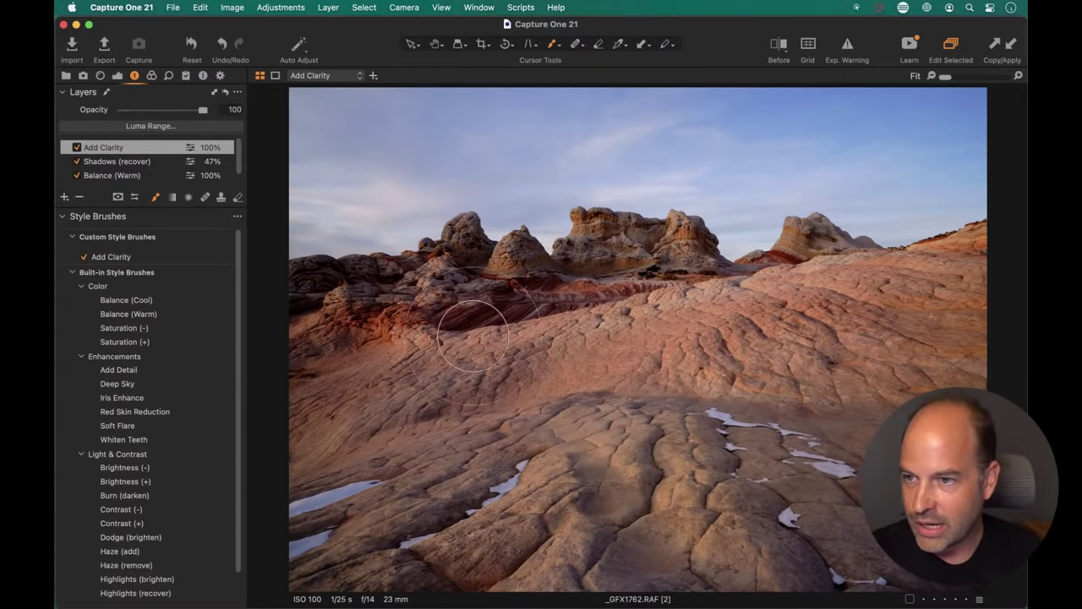
- Extend the Add Clarity painting over more foreground rock and toggle the layer off and on to compare
{"action": "mouse_move", "coordinate": [441, 408]}
{"action": "left_mouse_down"}
{"action": "mouse_move", "coordinate": [614, 384]}
{"action": "mouse_move", "coordinate": [770, 316]}
{"action": "mouse_move", "coordinate": [583, 399]}
{"action": "mouse_move", "coordinate": [504, 410]}
{"action": "mouse_move", "coordinate": [611, 270]}
{"action": "mouse_move", "coordinate": [572, 256]}
{"action": "mouse_move", "coordinate": [630, 243]}
{"action": "mouse_move", "coordinate": [688, 252]}
{"action": "mouse_move", "coordinate": [365, 306]}
{"action": "mouse_move", "coordinate": [553, 306]}
{"action": "mouse_move", "coordinate": [831, 254]}
{"action": "mouse_move", "coordinate": [887, 271]}
{"action": "mouse_move", "coordinate": [613, 332]}
{"action": "mouse_move", "coordinate": [755, 343]}
{"action": "mouse_move", "coordinate": [710, 392]}
{"action": "mouse_move", "coordinate": [725, 527]}
{"action": "mouse_move", "coordinate": [559, 410]}
{"action": "left_mouse_up"}
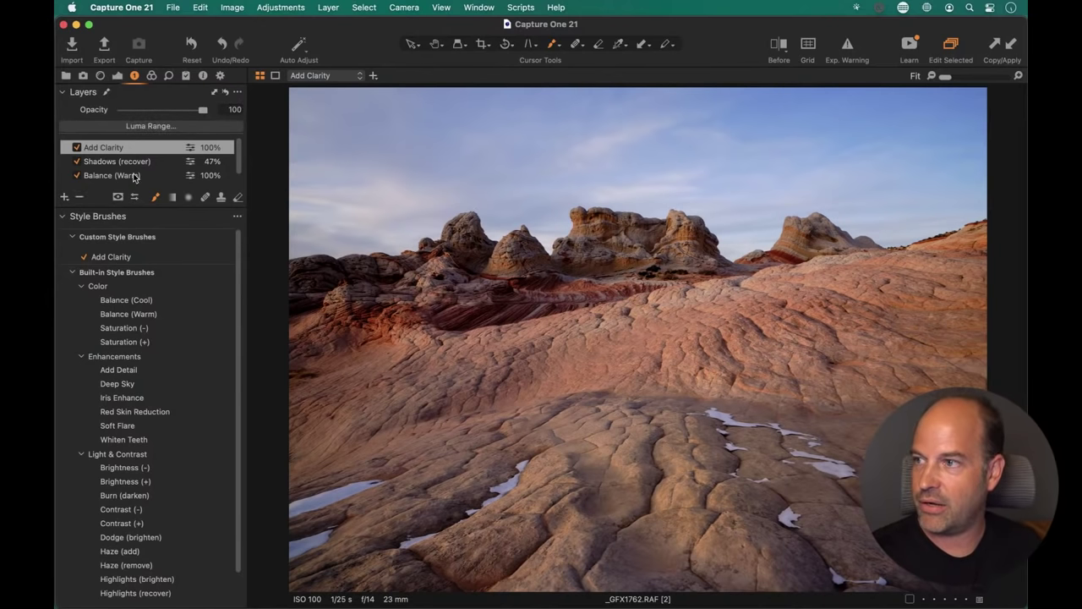
{"action": "left_click", "coordinate": [77, 148]}
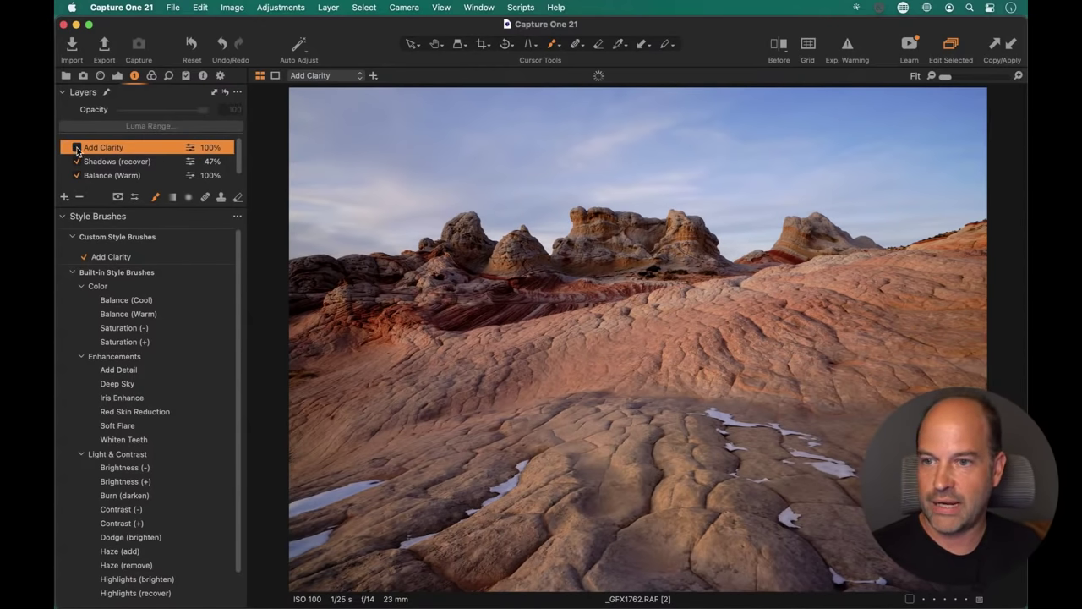
{"action": "left_click", "coordinate": [77, 148]}
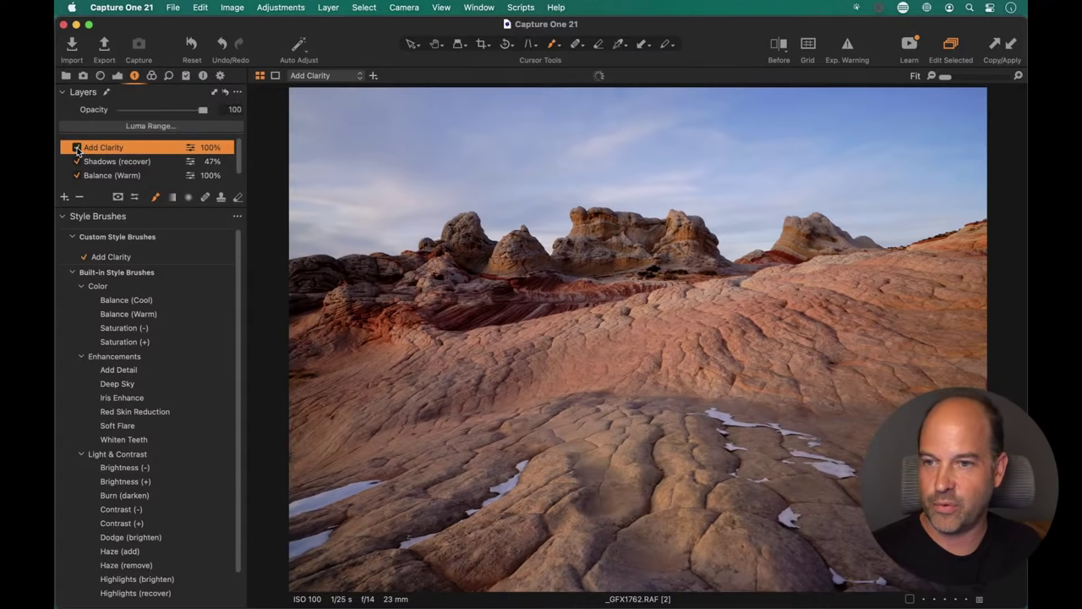
{"action": "left_click", "coordinate": [78, 149]}
{"action": "left_click", "coordinate": [77, 148]}
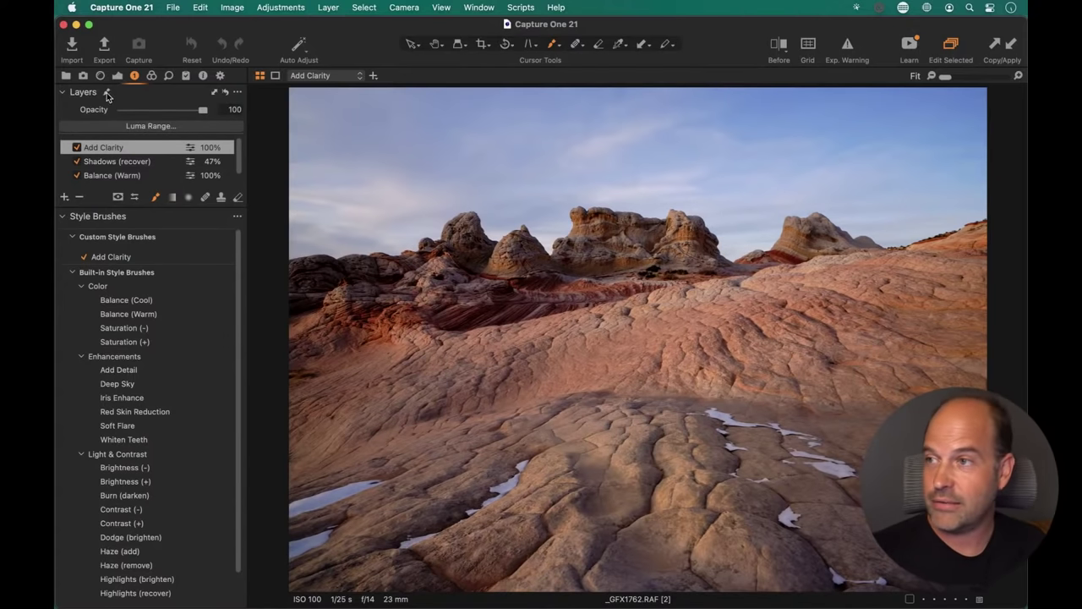
{"action": "key", "text": "BackSpace"}
- On the Background layer, sample the sky's blue as a colour range in the Advanced Color Editor
{"action": "left_click", "coordinate": [110, 175]}
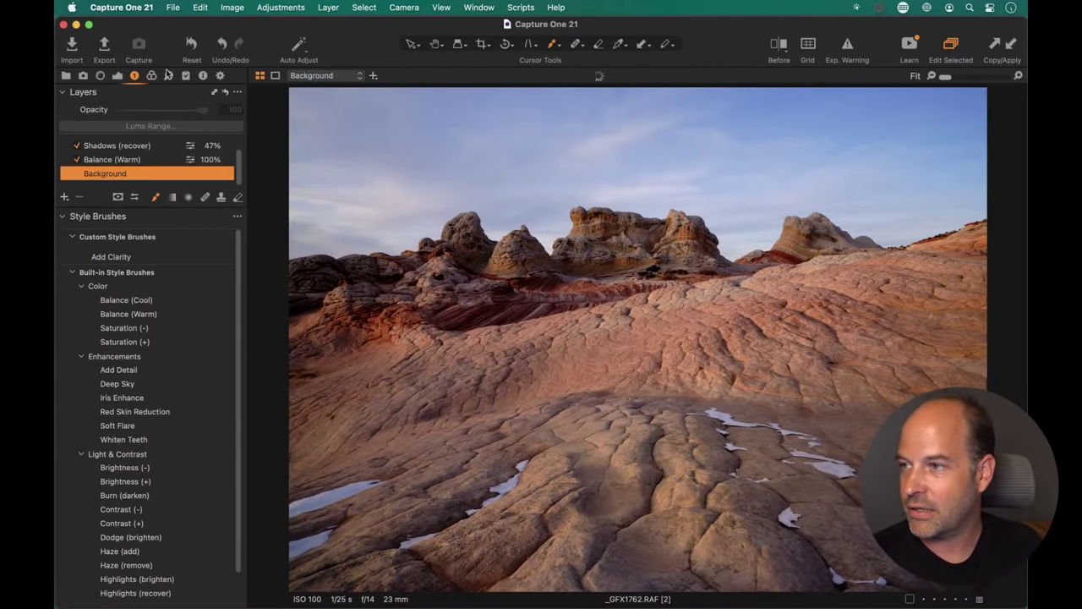
{"action": "left_click", "coordinate": [152, 76]}
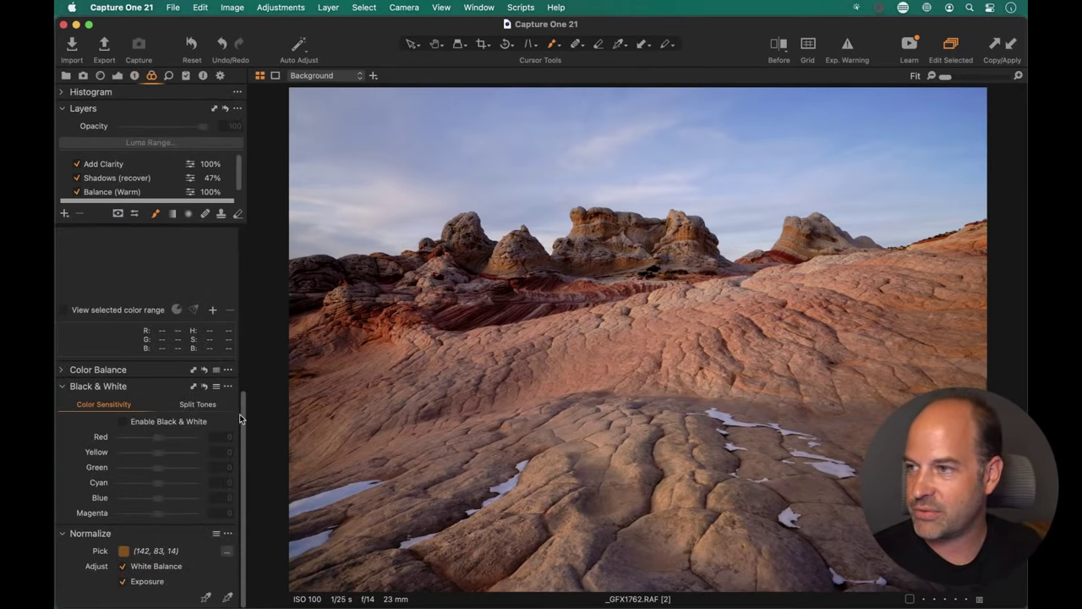
{"action": "left_click_drag", "start_coordinate": [240, 413], "coordinate": [239, 257]}
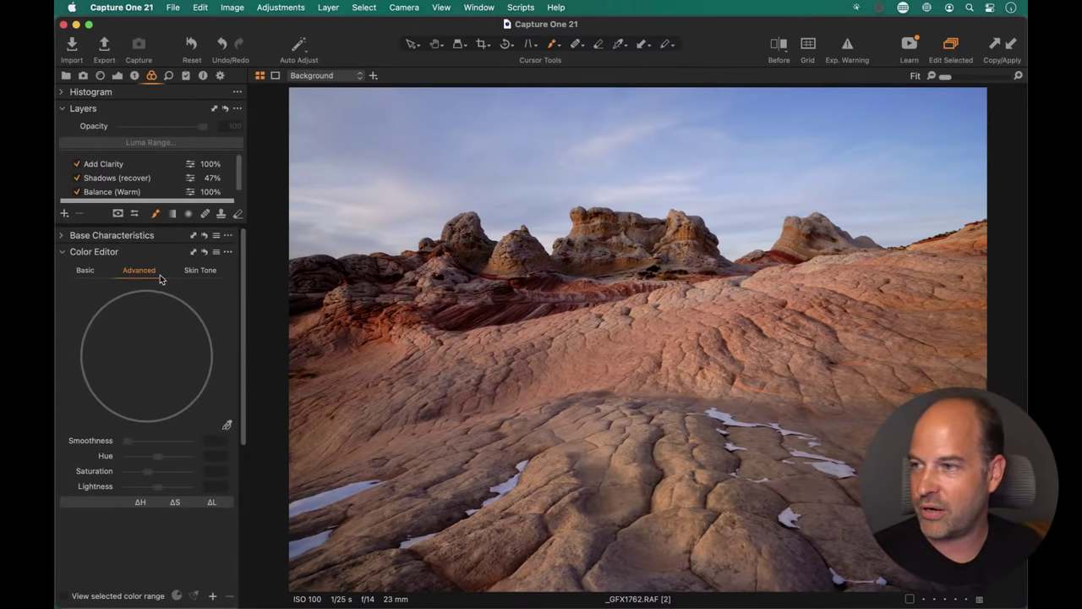
{"action": "left_click", "coordinate": [226, 424]}
{"action": "left_click", "coordinate": [669, 199]}
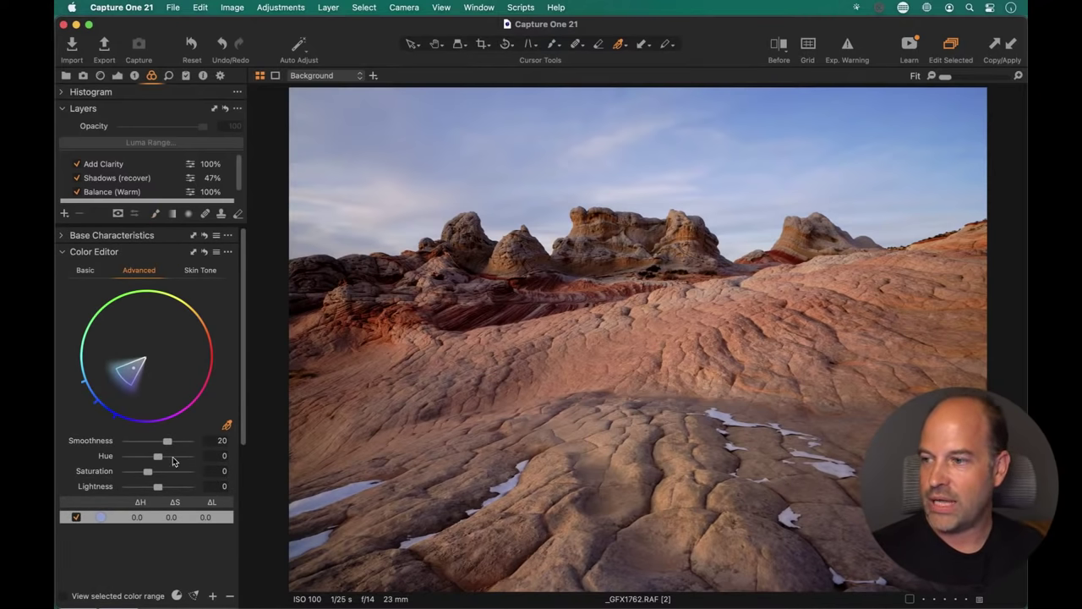
- Set the sky-blue range to Hue -15.5, Saturation -11.3 and Lightness -25.6
{"action": "left_click_drag", "start_coordinate": [159, 458], "coordinate": [121, 461]}
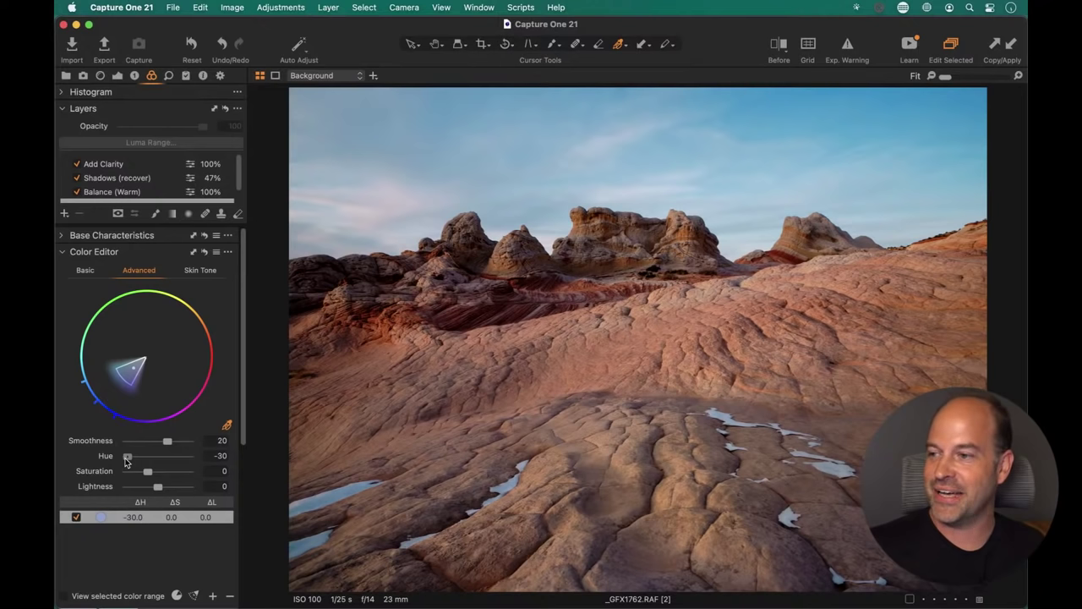
{"action": "left_click_drag", "start_coordinate": [125, 459], "coordinate": [187, 457]}
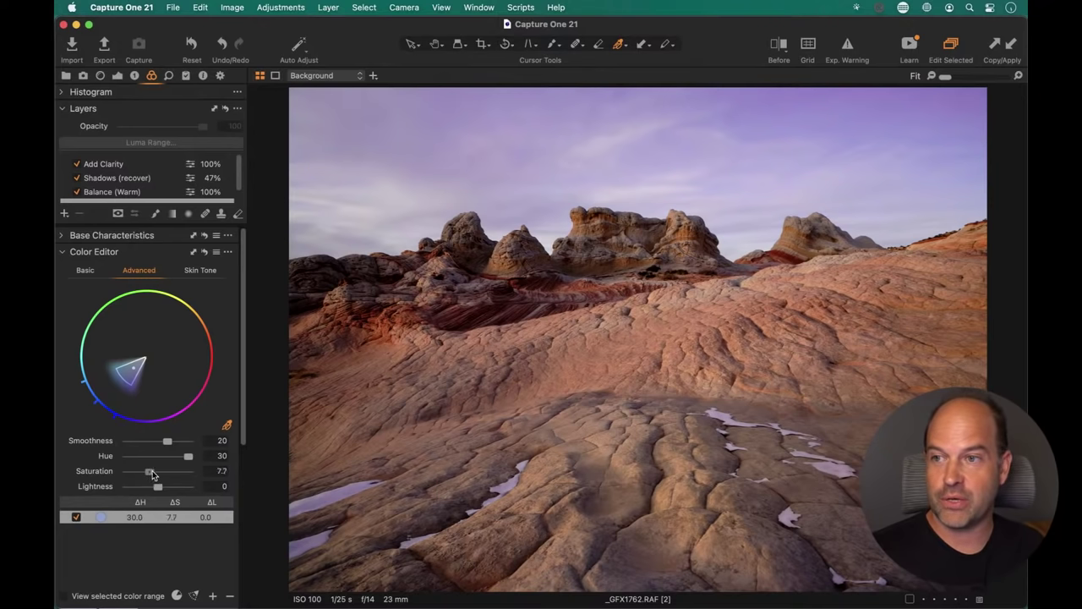
{"action": "mouse_move", "coordinate": [153, 475]}
{"action": "left_mouse_down"}
{"action": "mouse_move", "coordinate": [163, 475]}
{"action": "mouse_move", "coordinate": [148, 488]}
{"action": "left_mouse_up"}
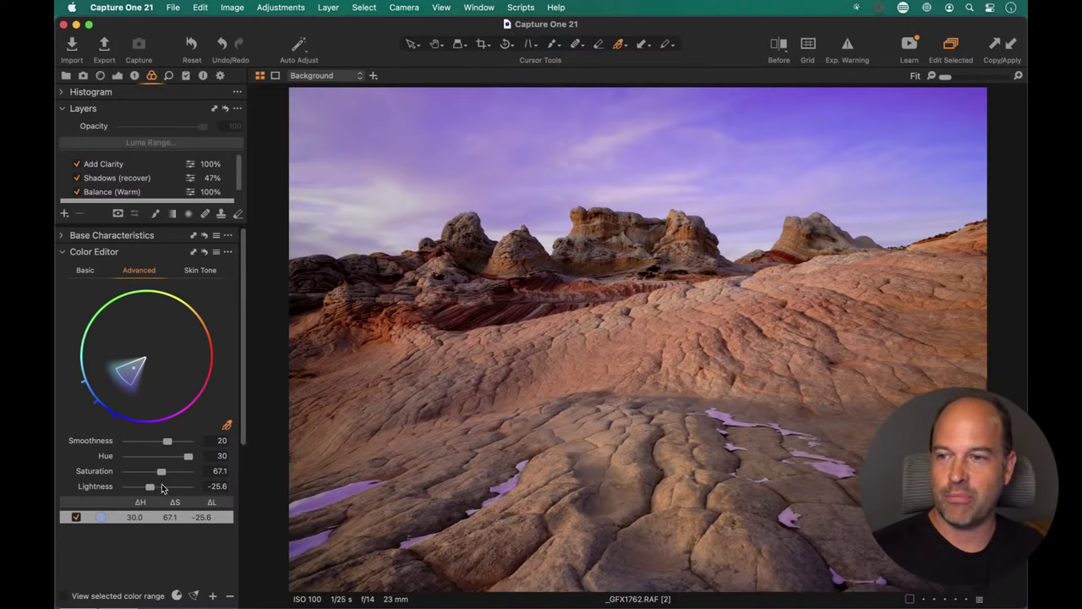
{"action": "left_click_drag", "start_coordinate": [186, 458], "coordinate": [143, 471]}
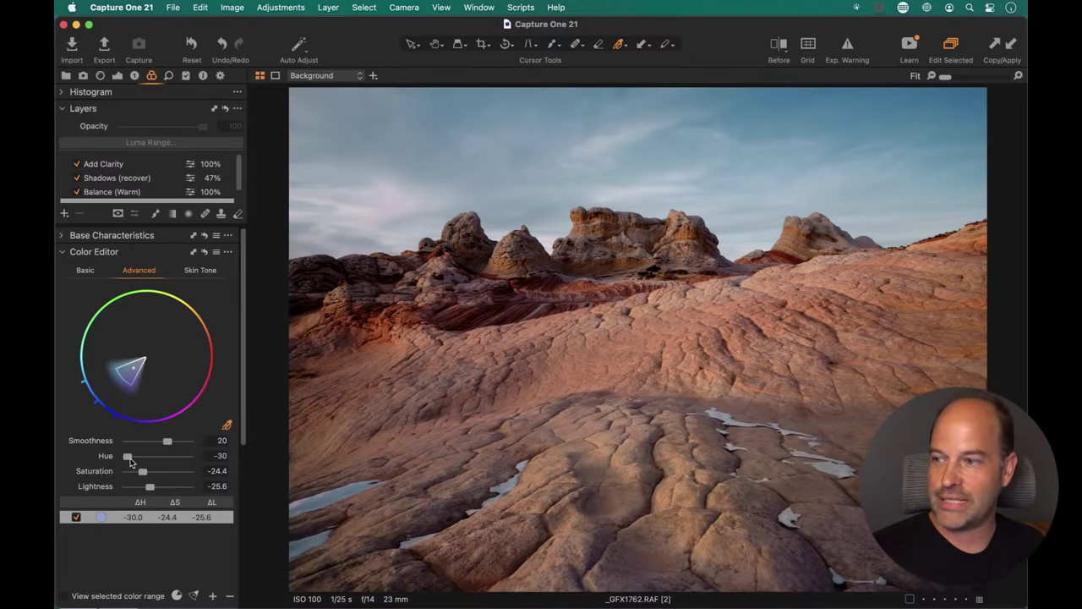
{"action": "mouse_move", "coordinate": [130, 459]}
{"action": "left_mouse_down"}
{"action": "mouse_move", "coordinate": [142, 457]}
{"action": "mouse_move", "coordinate": [146, 471]}
{"action": "left_mouse_up"}
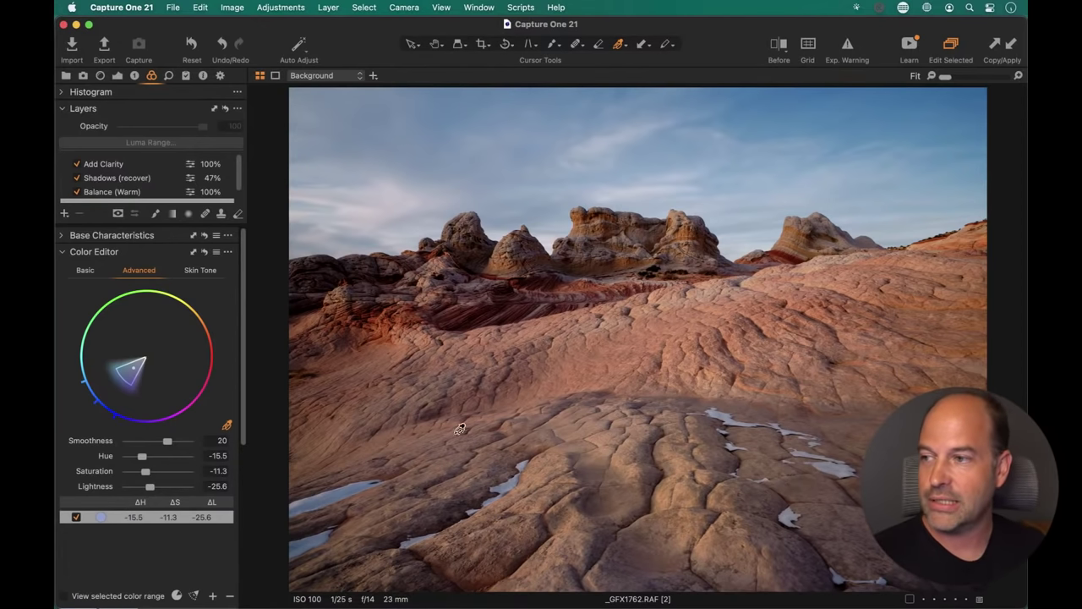
- Open and dismiss the Color Editor's extra options without creating a layer, then switch to the Pan tool
{"action": "left_click", "coordinate": [227, 251]}
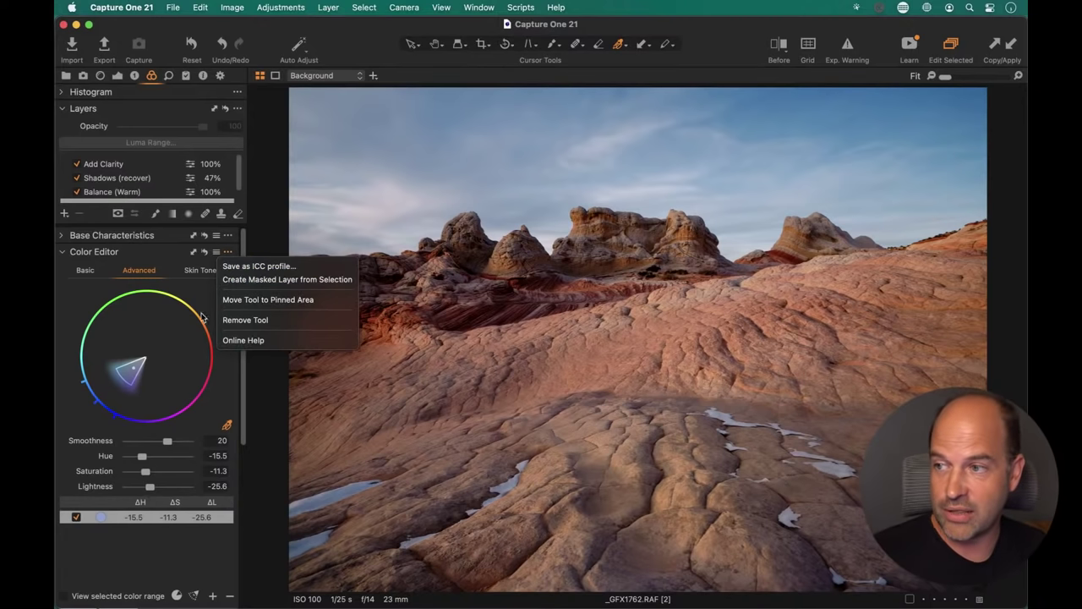
{"action": "left_click", "coordinate": [204, 390]}
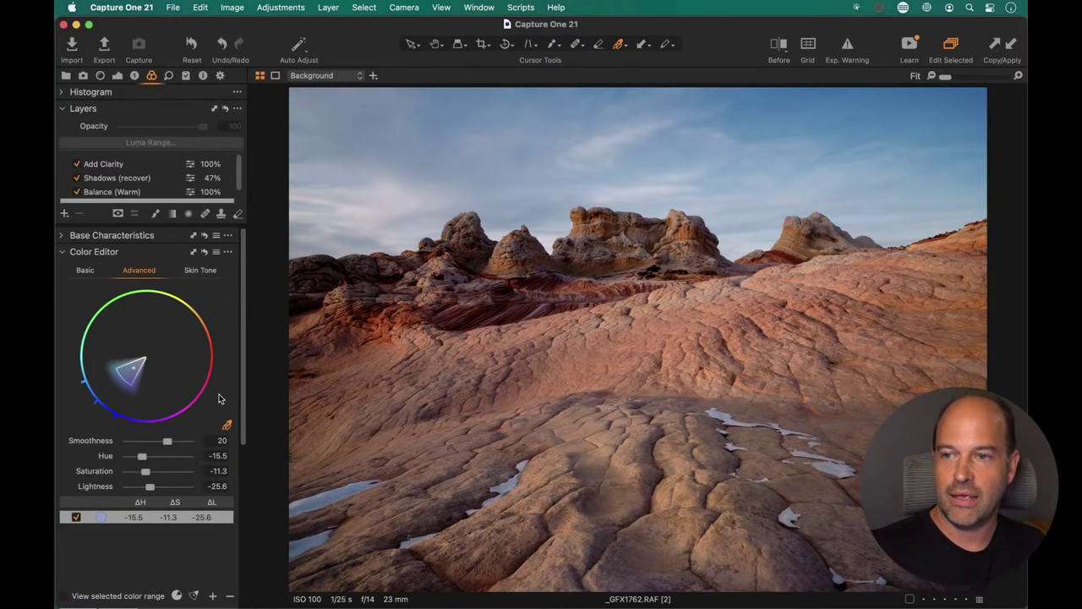
{"action": "key", "text": "h"}
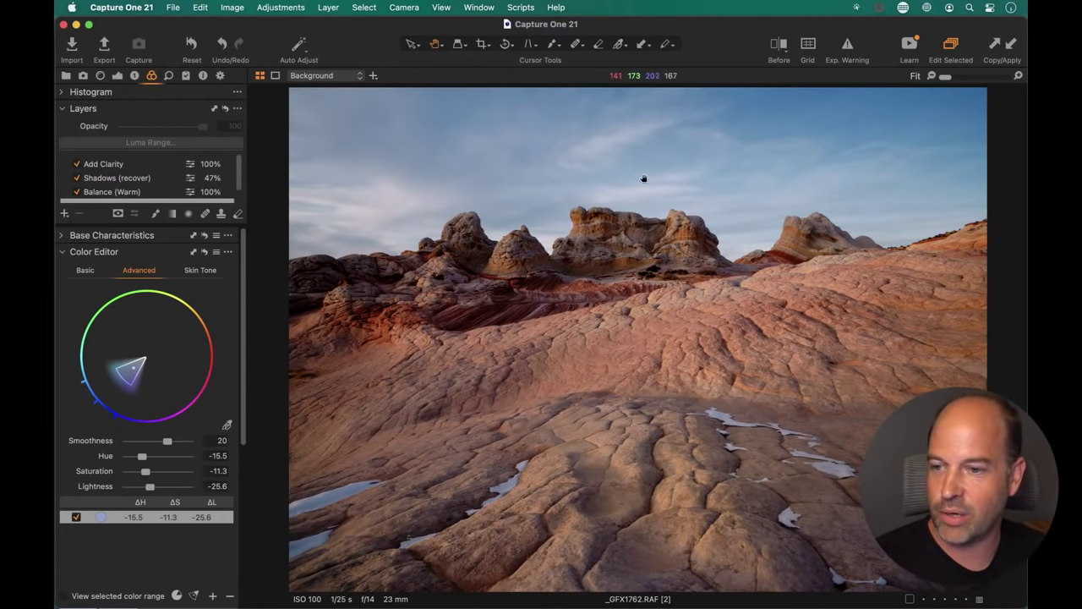
- Crop the bottom of the desert photo to a height of 25.09 in
{"action": "key", "text": "c"}
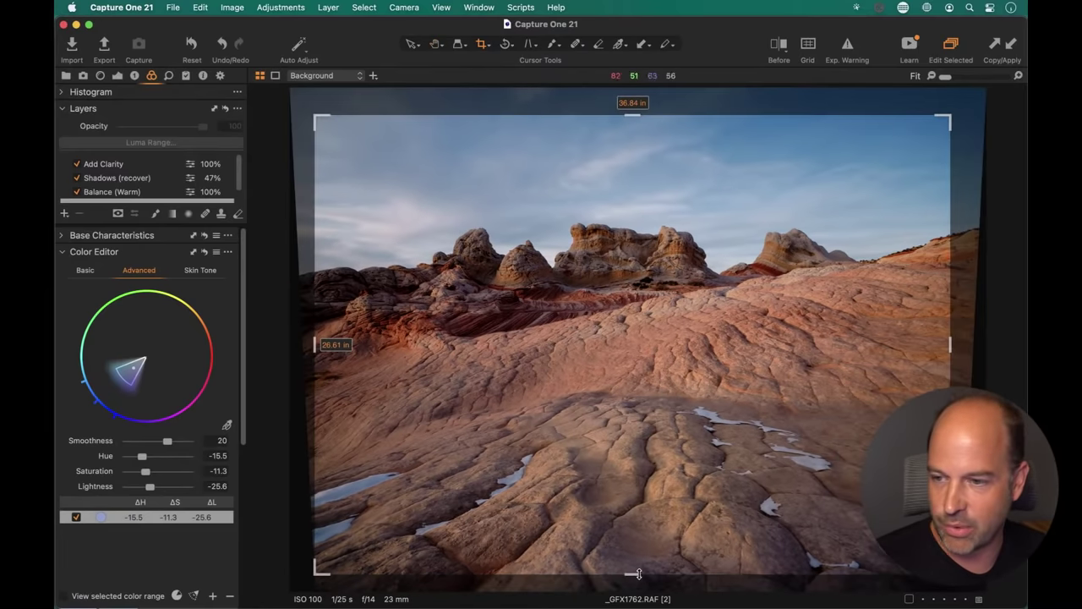
{"action": "left_click_drag", "start_coordinate": [639, 574], "coordinate": [724, 550]}
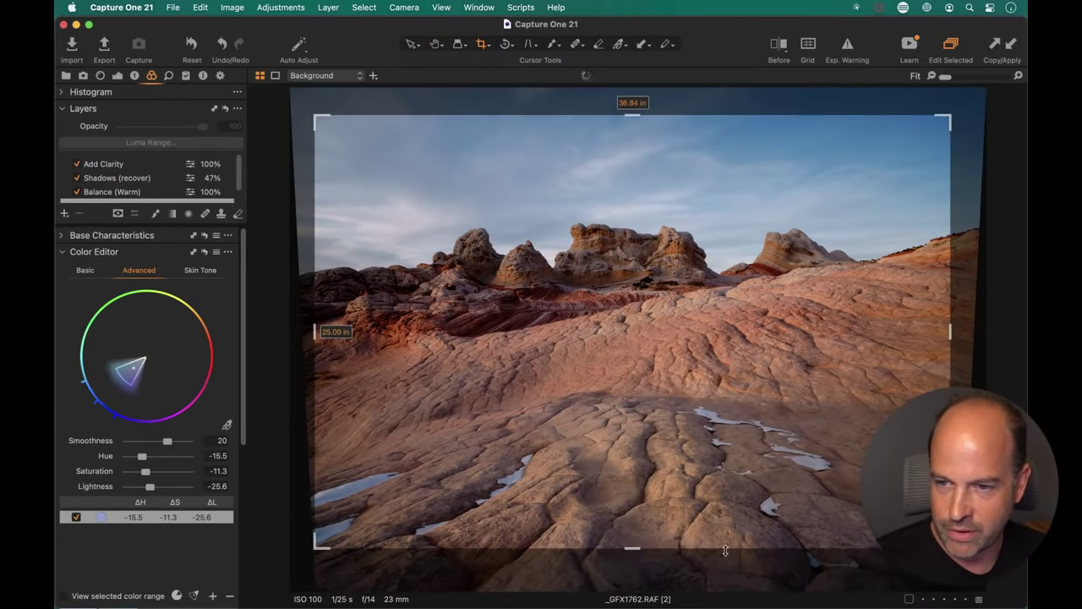
{"action": "key", "text": "h"}
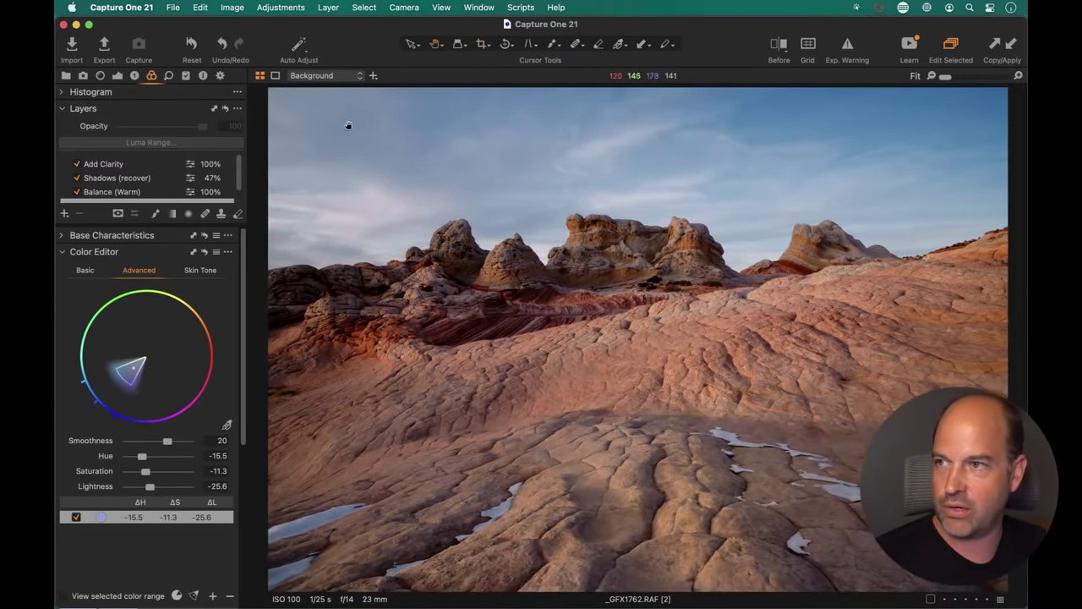
{"action": "left_click", "coordinate": [274, 78]}
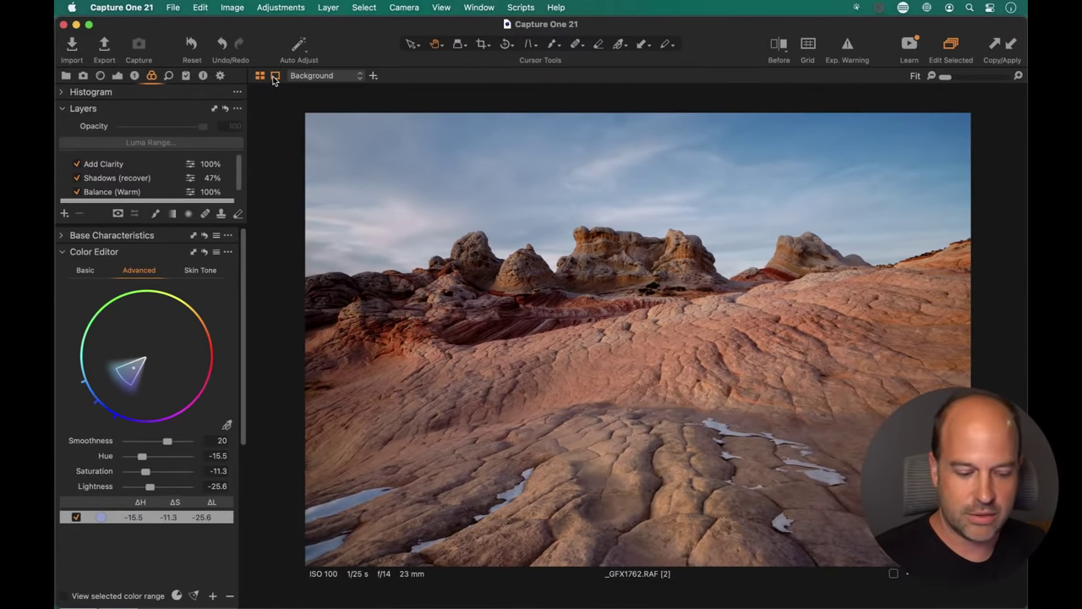
- Compare the edit full screen with a Before/After split swept across the photo, then exit
{"action": "key", "text": "ctrl+super+f"}
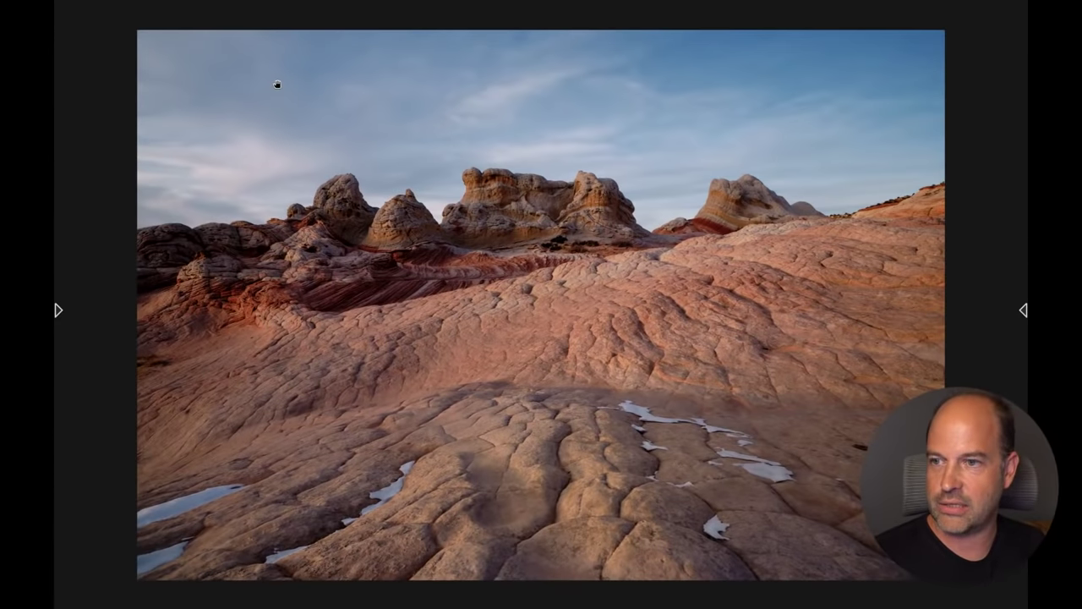
{"action": "key", "text": "y"}
{"action": "left_click_drag", "start_coordinate": [541, 305], "coordinate": [966, 316]}
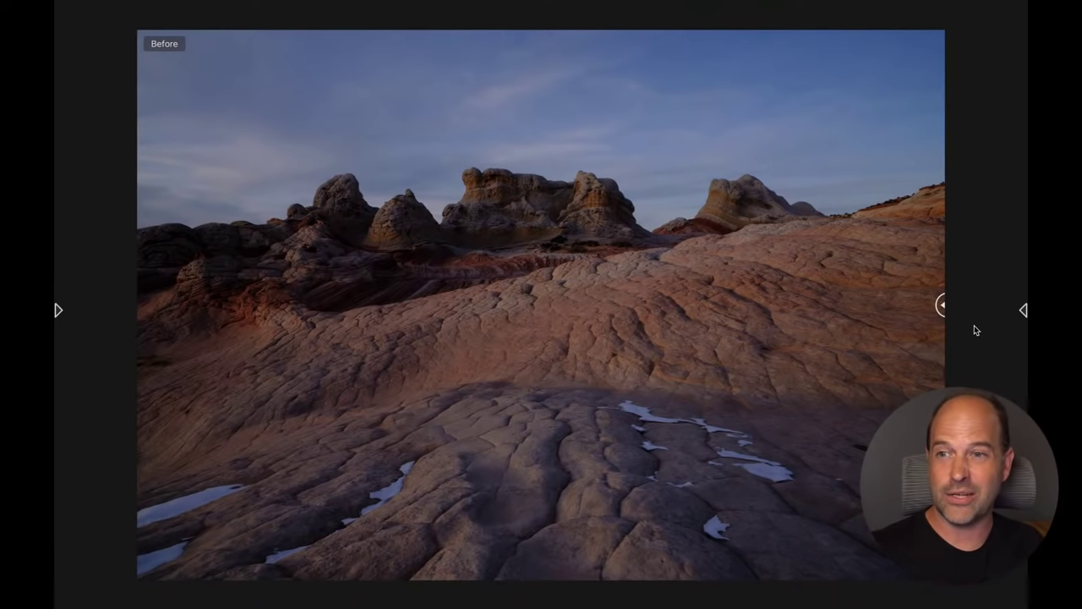
{"action": "left_click_drag", "start_coordinate": [941, 304], "coordinate": [212, 305]}
{"action": "left_click_drag", "start_coordinate": [225, 378], "coordinate": [549, 348]}
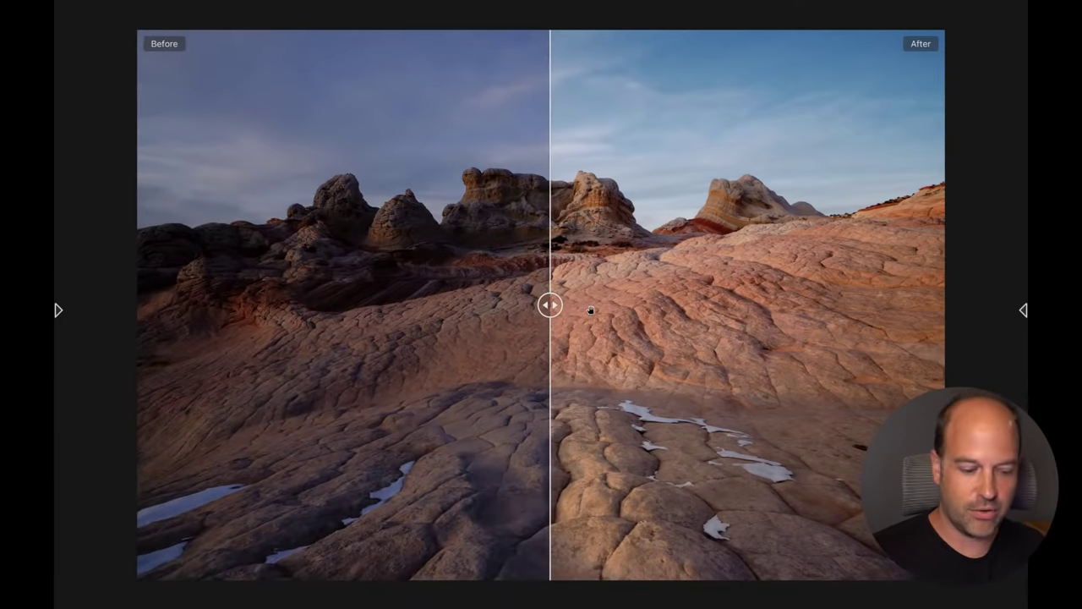
{"action": "key", "text": "y"}
{"action": "key", "text": "Escape"}
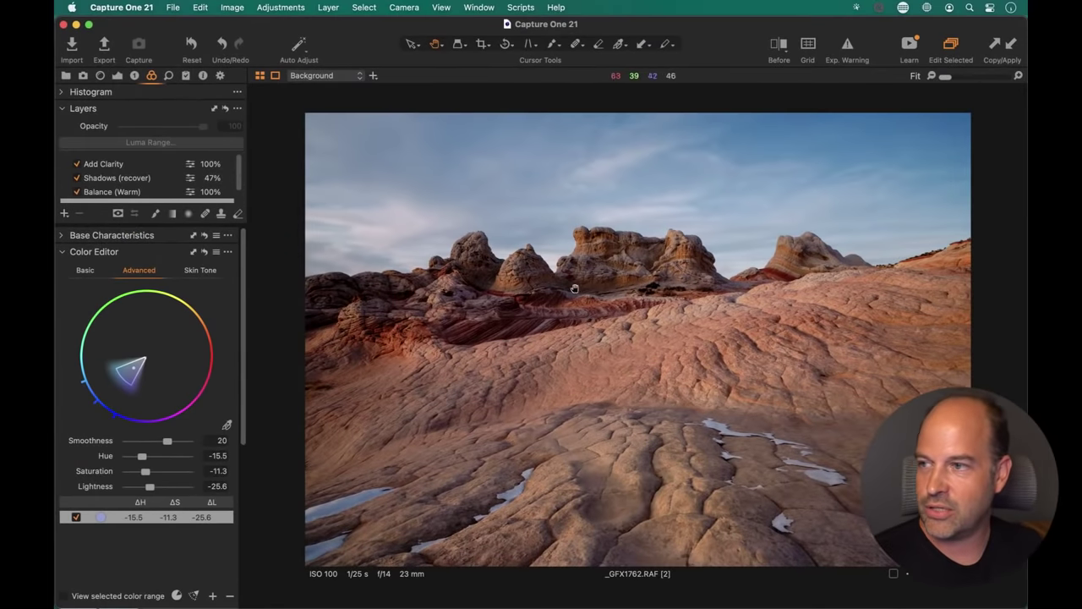
{"action": "scroll", "coordinate": [120, 175], "scroll_direction": "down", "scroll_amount": 1}
{"action": "left_click", "coordinate": [111, 184]}
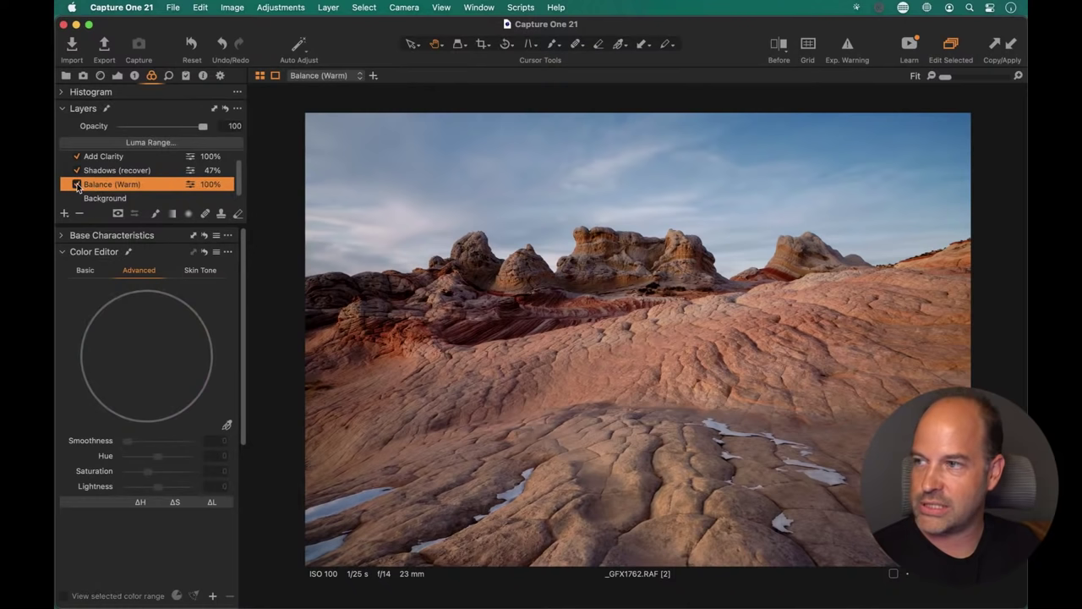
{"action": "left_click", "coordinate": [76, 184]}
{"action": "left_click", "coordinate": [75, 184]}
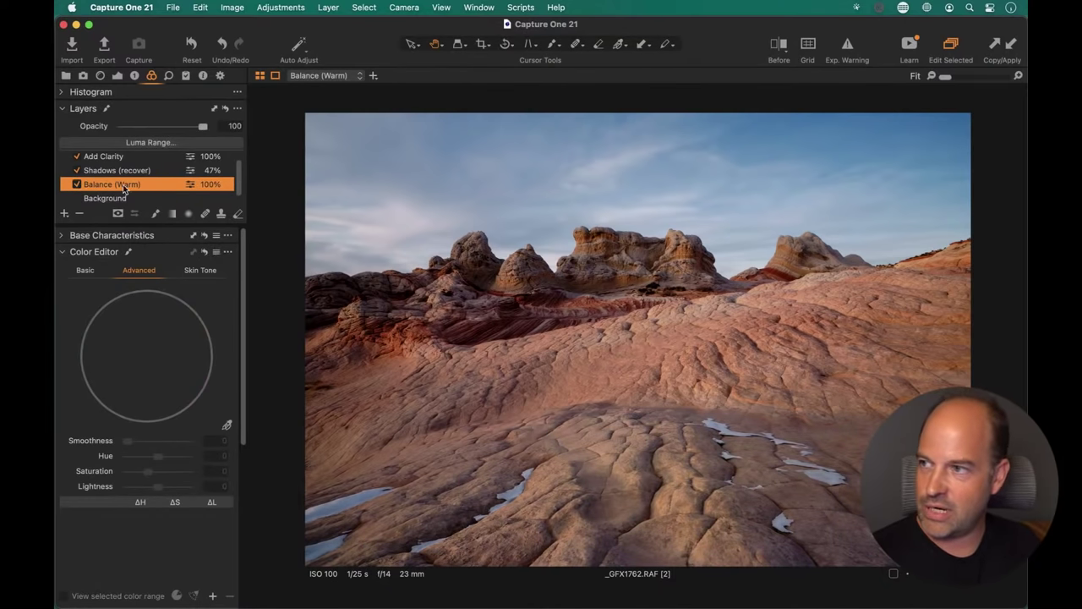
{"action": "left_click", "coordinate": [103, 172]}
{"action": "left_click", "coordinate": [77, 170]}
{"action": "left_click", "coordinate": [76, 170]}
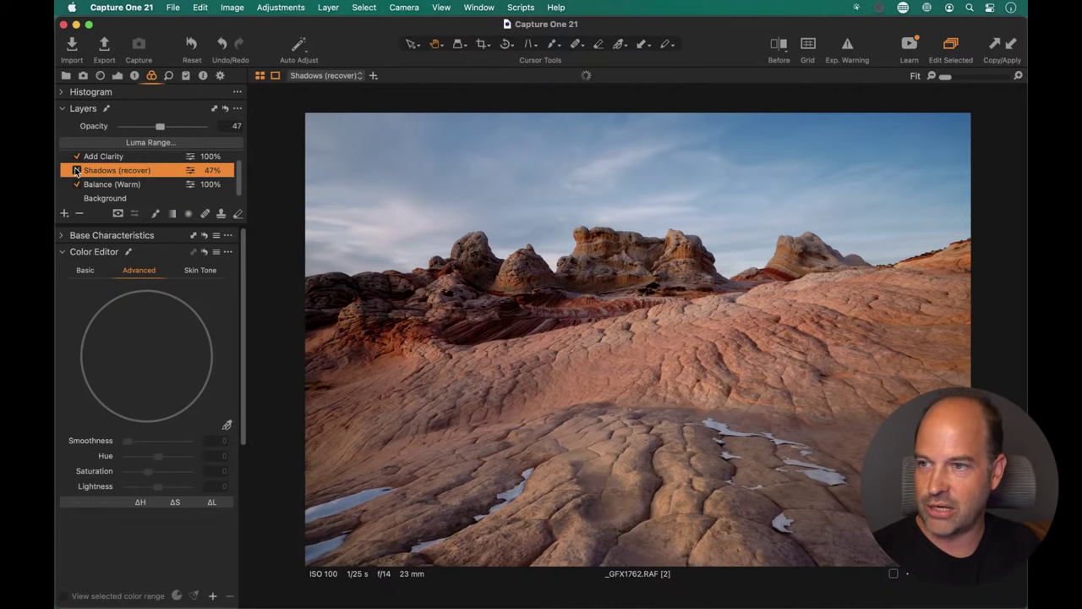
{"action": "scroll", "coordinate": [93, 174], "scroll_direction": "up", "scroll_amount": 1}
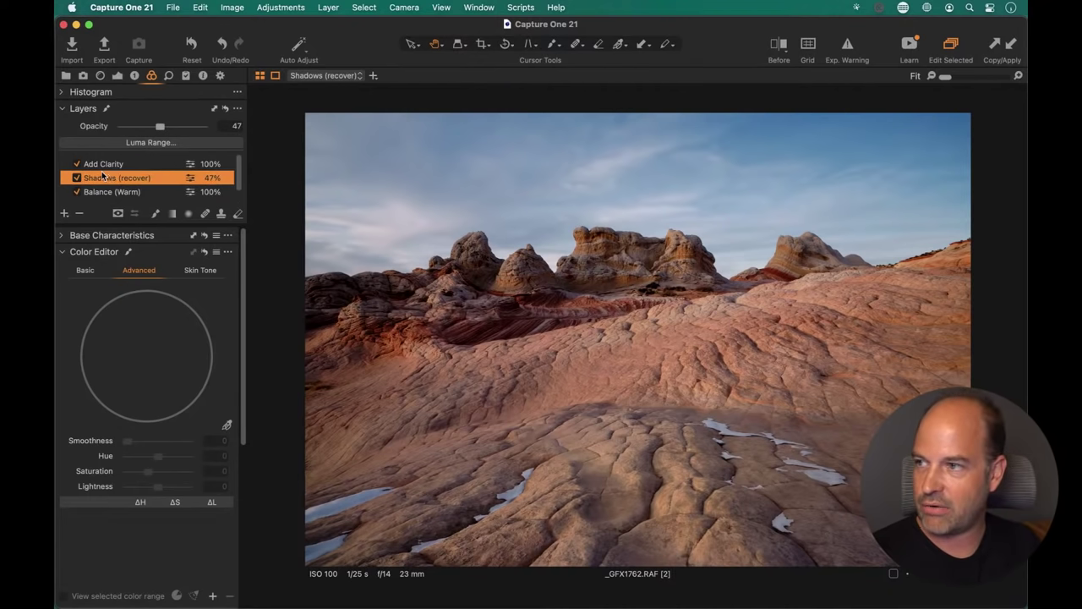
{"action": "left_click", "coordinate": [77, 164]}
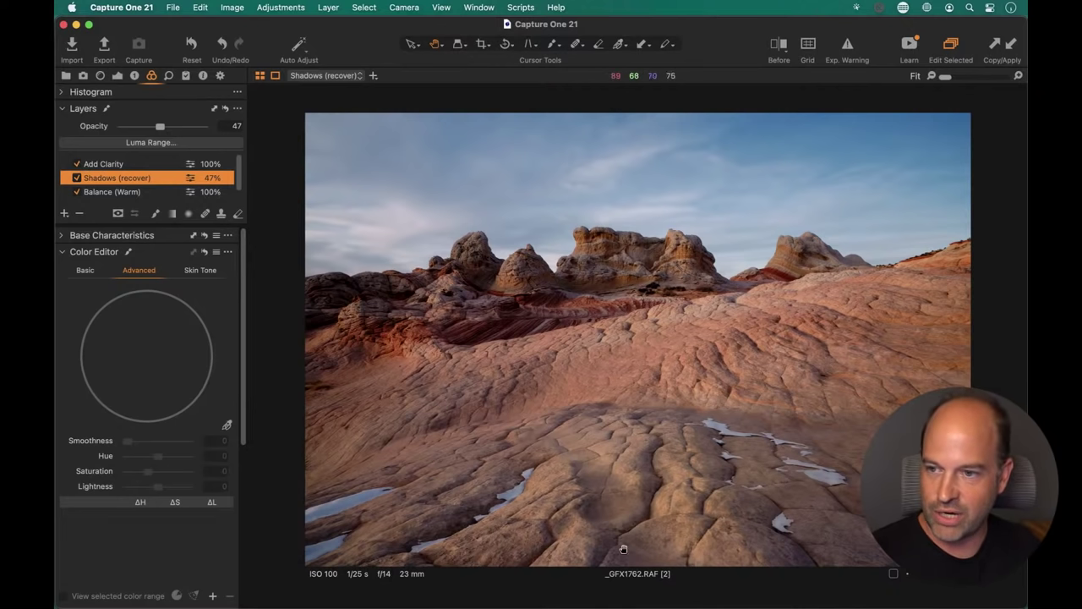
{"action": "left_click", "coordinate": [102, 166]}
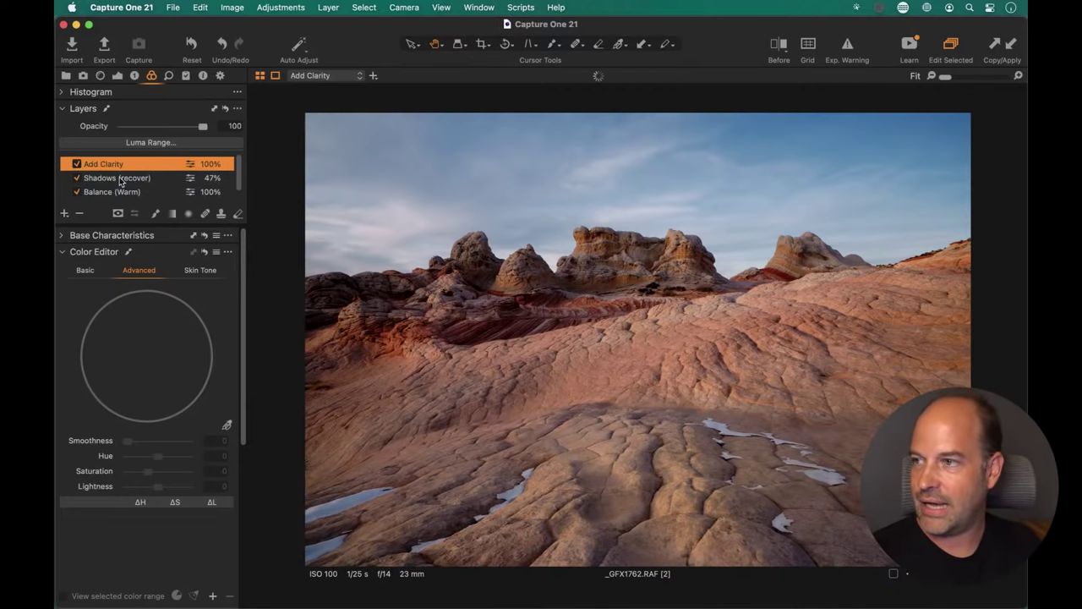
{"action": "scroll", "coordinate": [116, 191], "scroll_direction": "down", "scroll_amount": 1}
{"action": "left_click", "coordinate": [119, 190]}
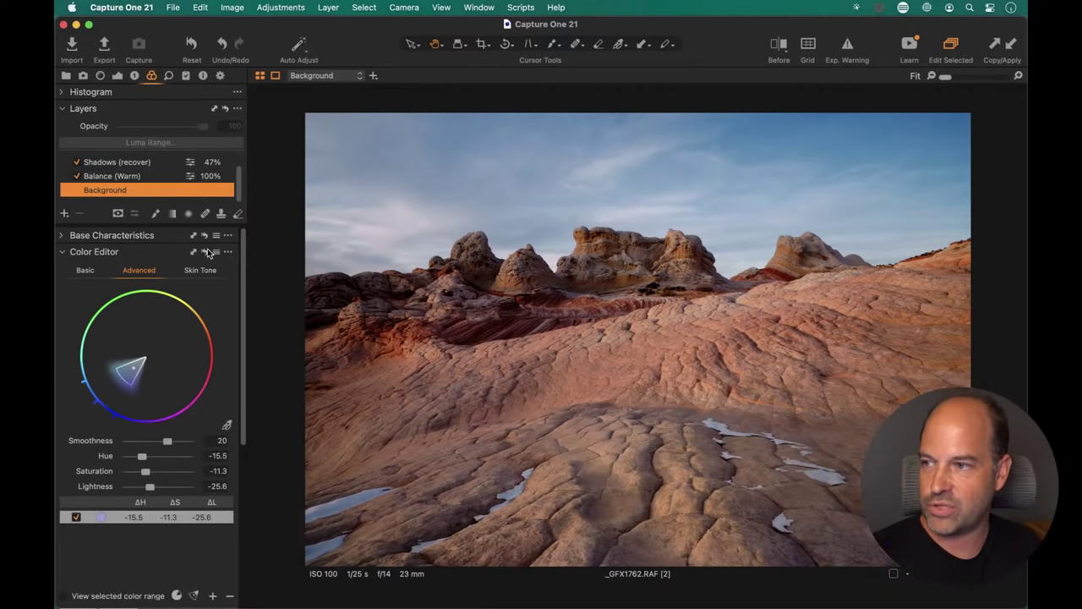
- Review the Exposure tools: Clarity, Dehaze and RGB Levels with black point 13 and white point 203
{"action": "left_click", "coordinate": [118, 76]}
{"action": "scroll", "coordinate": [165, 402], "scroll_direction": "down", "scroll_amount": 3}
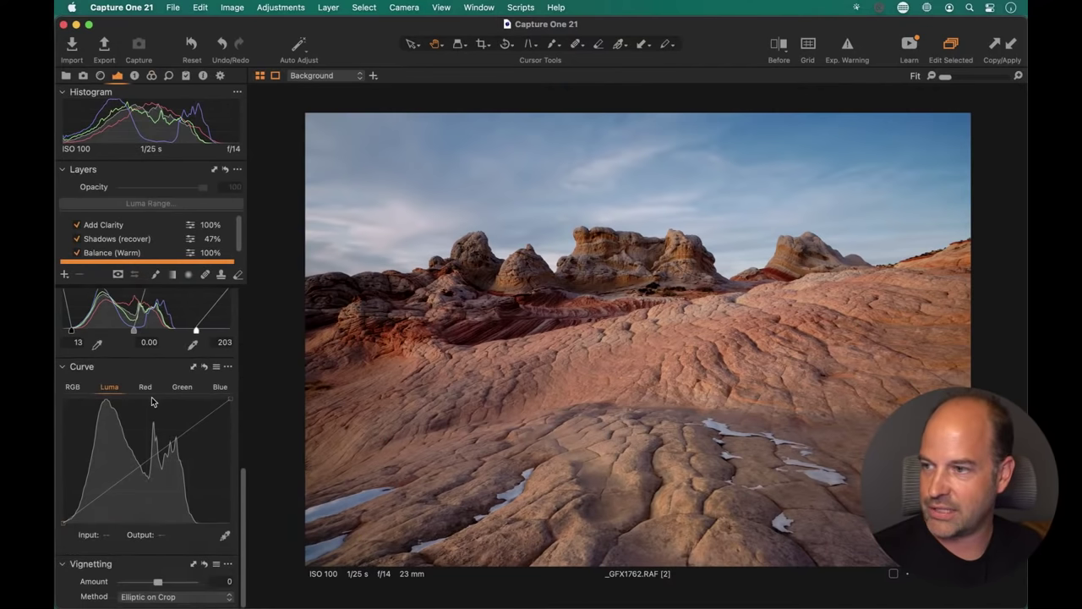
{"action": "scroll", "coordinate": [159, 412], "scroll_direction": "up", "scroll_amount": 6}
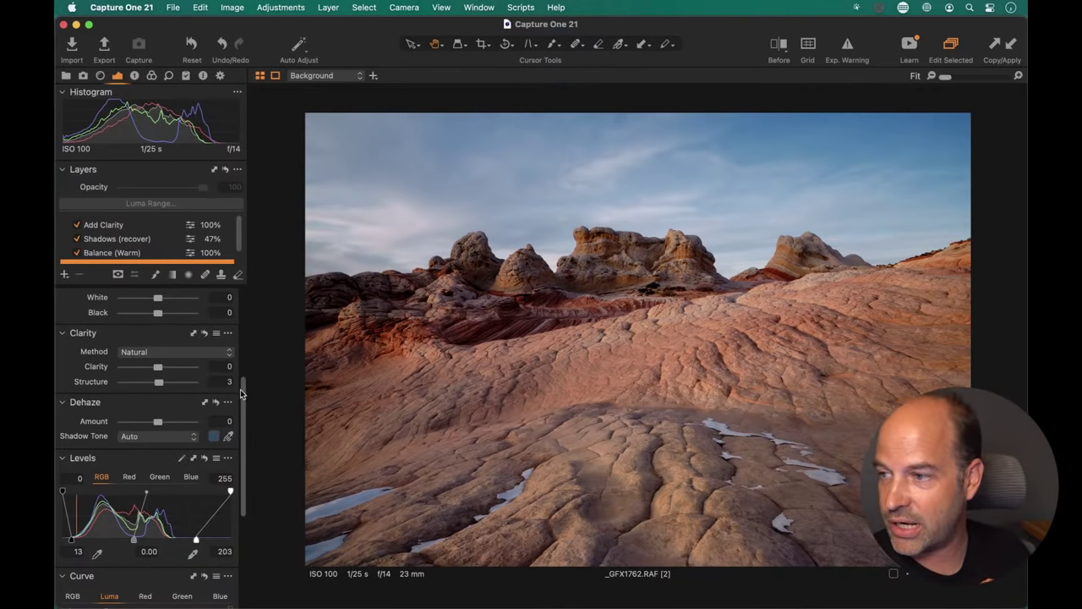
{"action": "scroll", "coordinate": [172, 469], "scroll_direction": "up", "scroll_amount": 5}
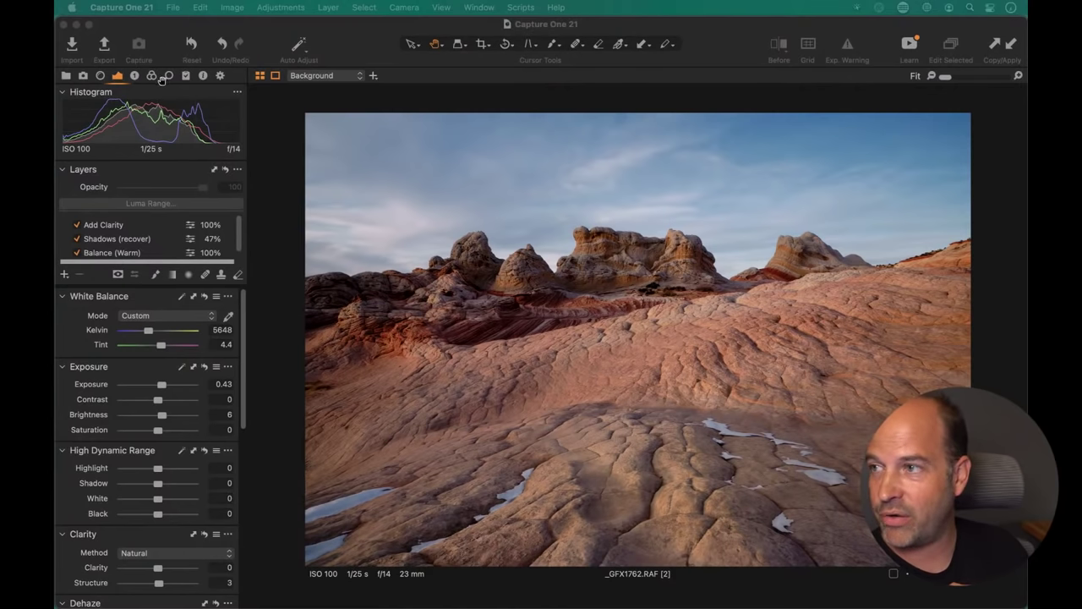
- Review the dimension scaling of the TIFF - A3 Print (300 dpi) recipe
{"action": "left_click", "coordinate": [220, 75]}
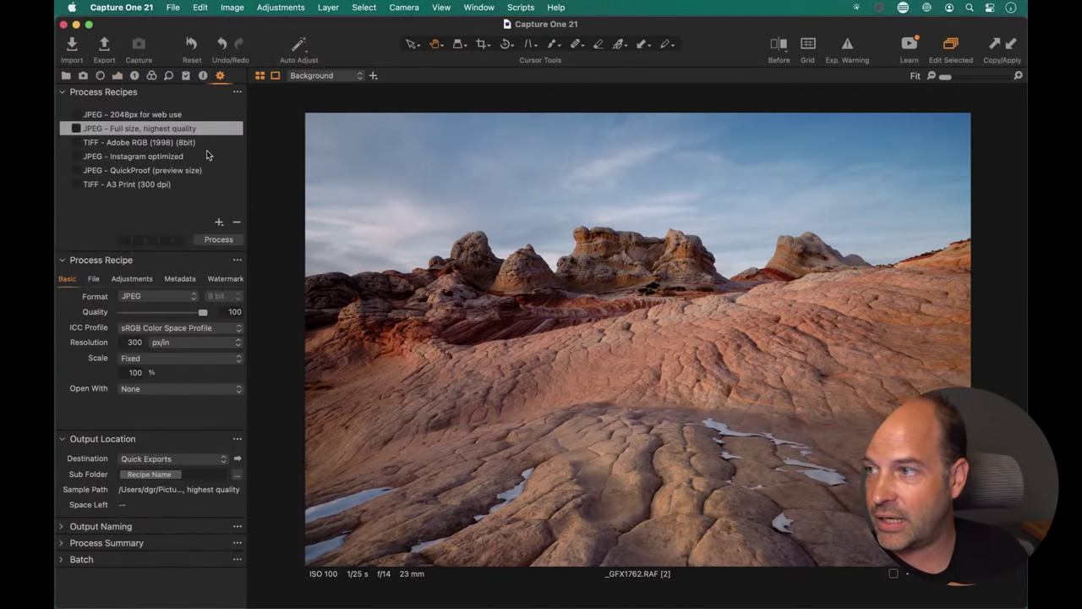
{"action": "left_click", "coordinate": [162, 184]}
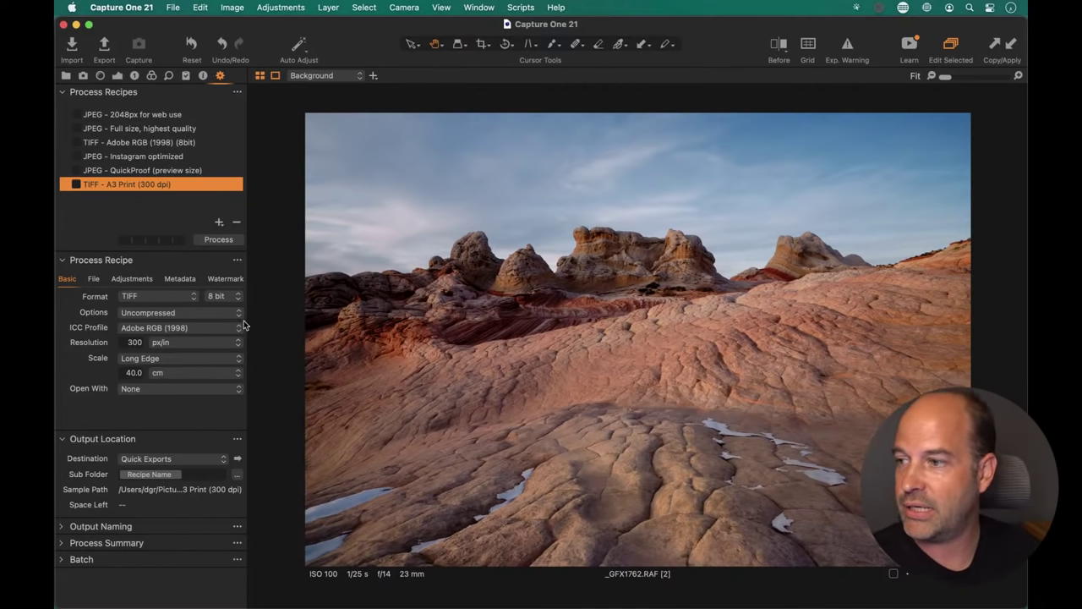
{"action": "left_click", "coordinate": [167, 361]}
{"action": "left_click", "coordinate": [159, 335]}
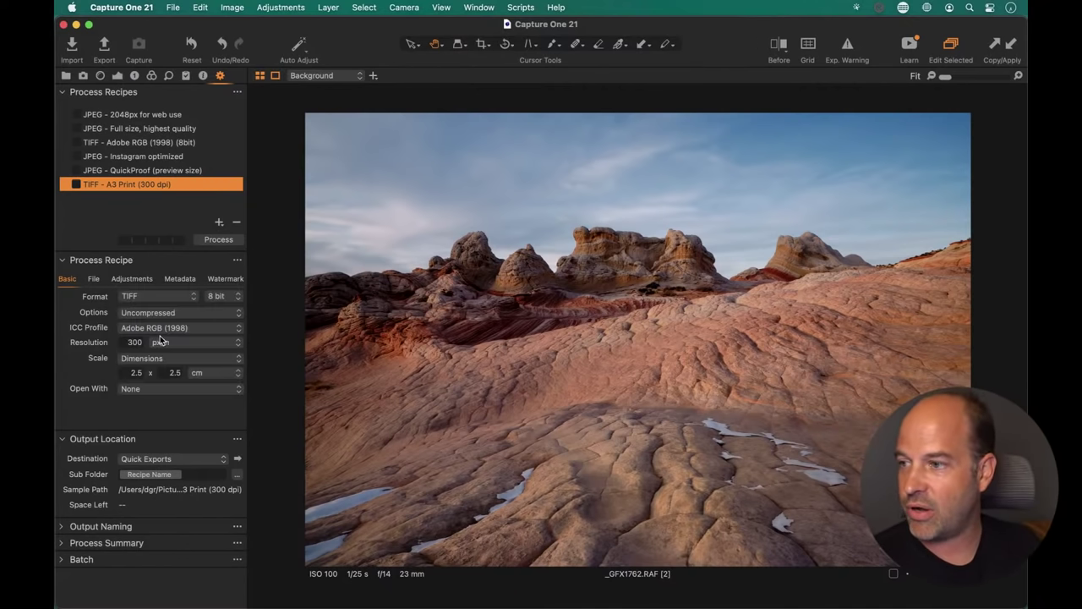
{"action": "left_click", "coordinate": [135, 372]}
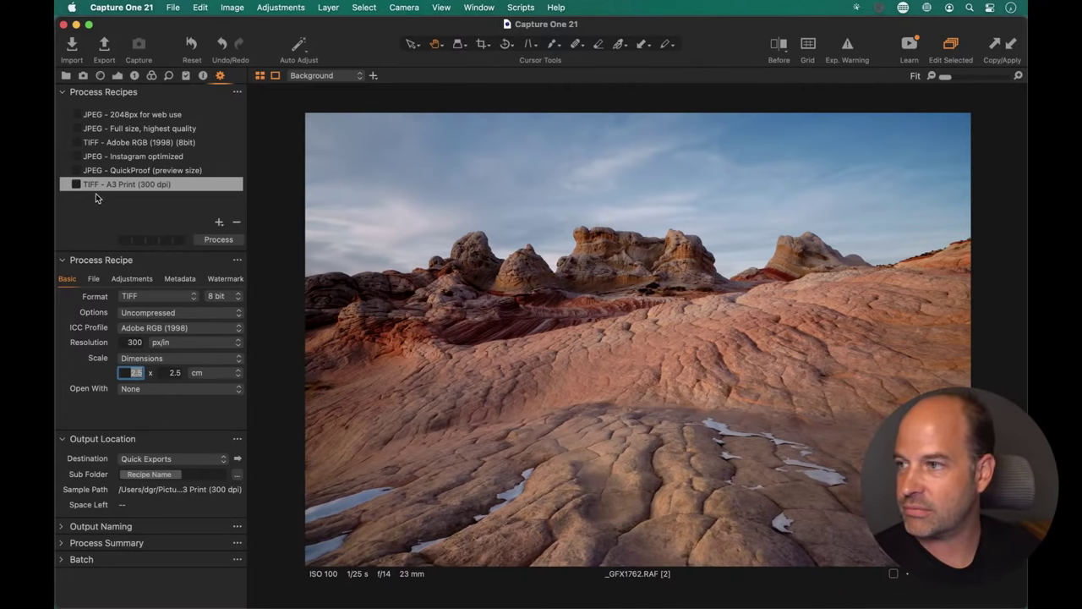
{"action": "left_click", "coordinate": [194, 186]}
- Add a new process recipe named 'A4 Print'
{"action": "left_click", "coordinate": [219, 222]}
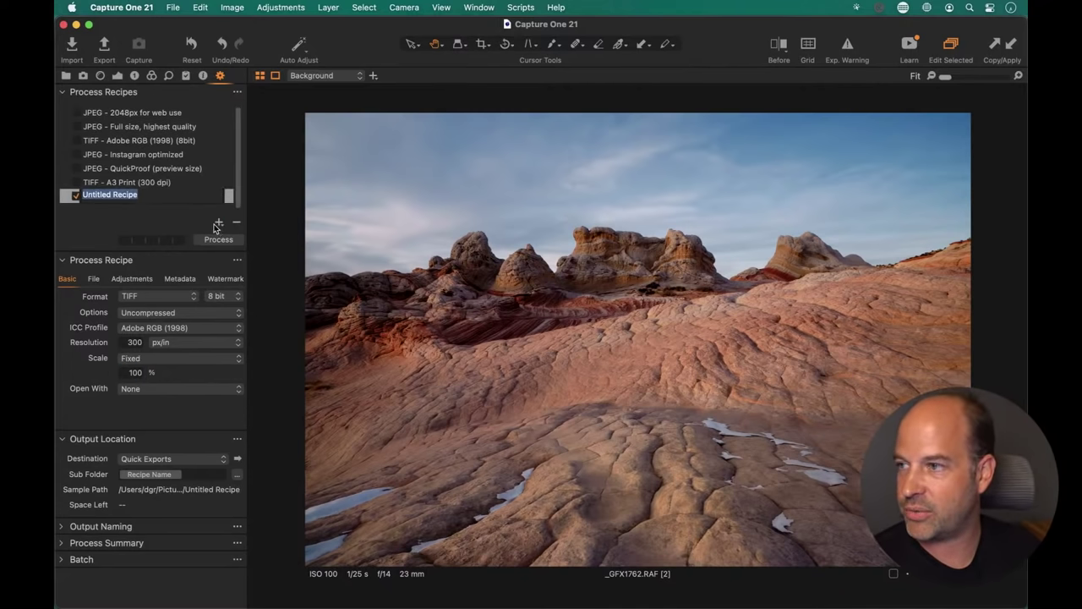
{"action": "type", "text": "A4"}
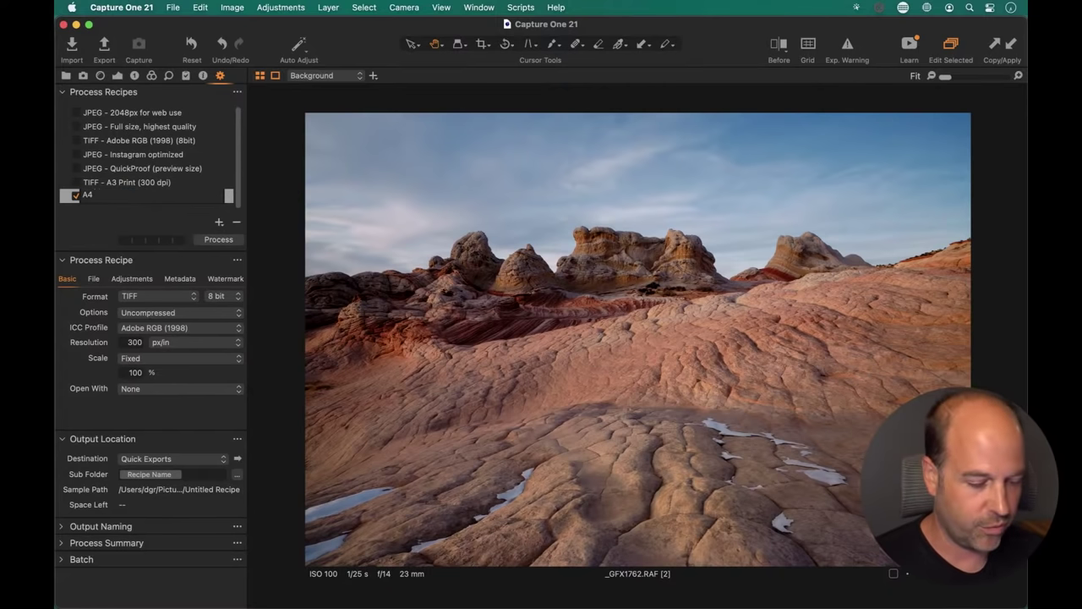
{"action": "type", "text": " Print"}
{"action": "key", "text": "Return"}
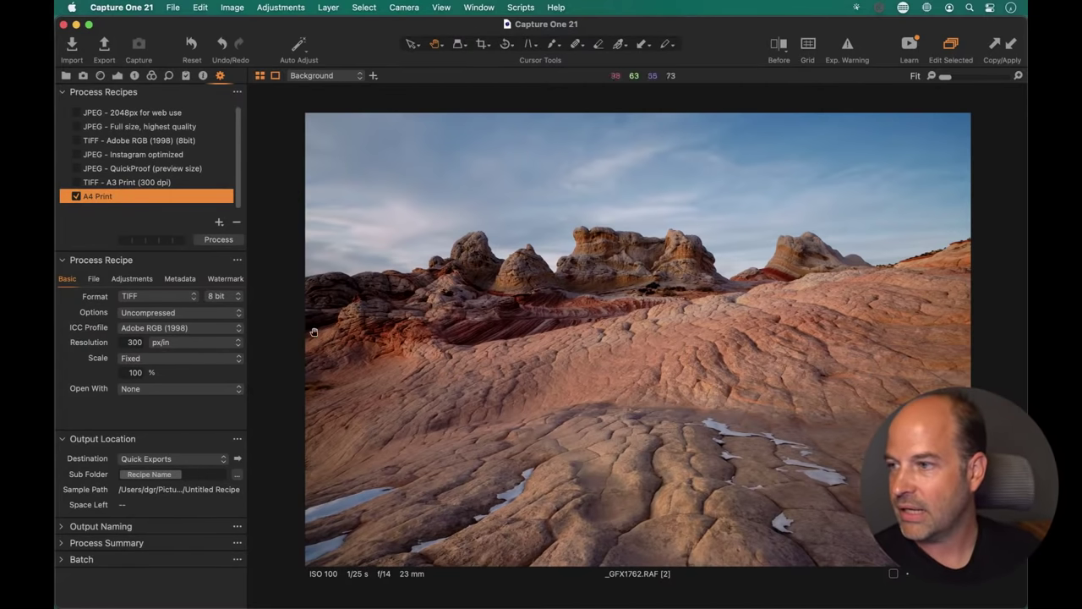
- Scale the A4 Print output by dimensions in centimetres: 21 wide, 29.7 high
{"action": "left_click", "coordinate": [155, 356]}
{"action": "left_click", "coordinate": [166, 396]}
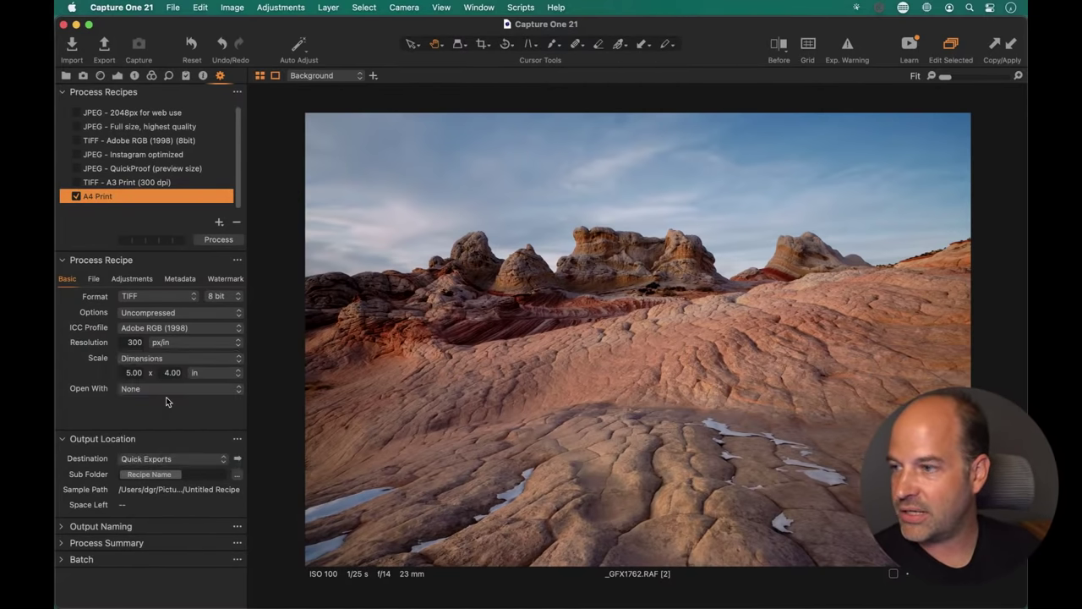
{"action": "left_click", "coordinate": [239, 373]}
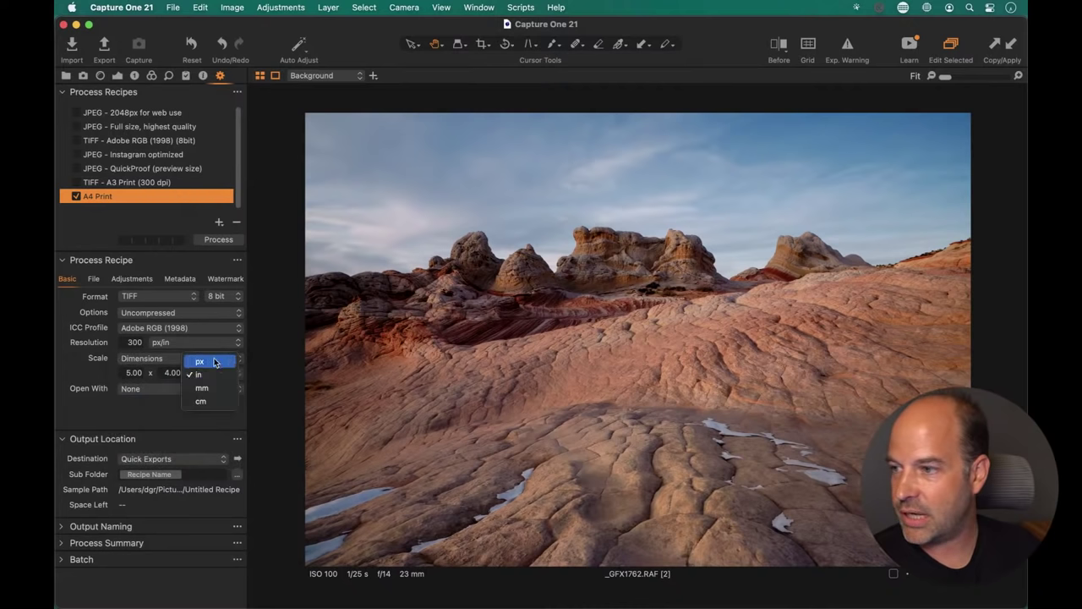
{"action": "left_click", "coordinate": [200, 401]}
{"action": "left_click", "coordinate": [131, 373]}
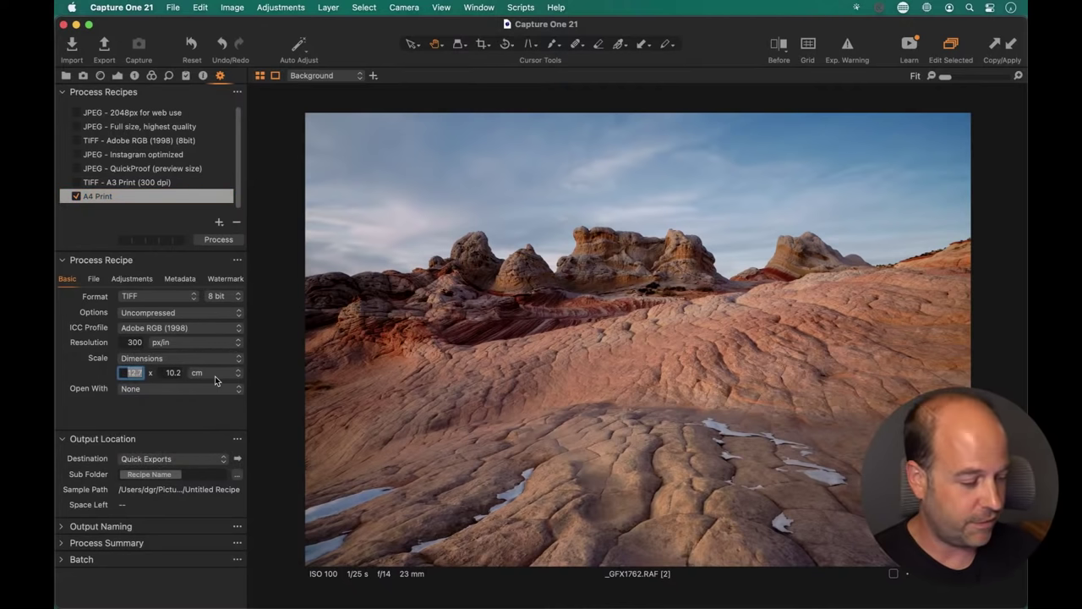
{"action": "type", "text": "21"}
{"action": "key", "text": "Tab"}
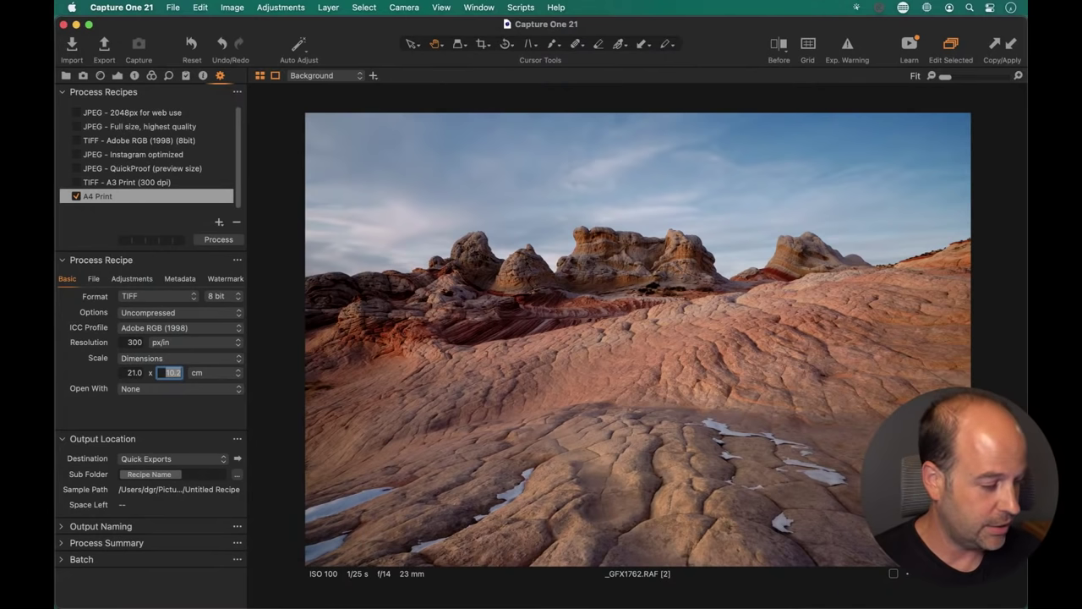
{"action": "type", "text": "29.7"}
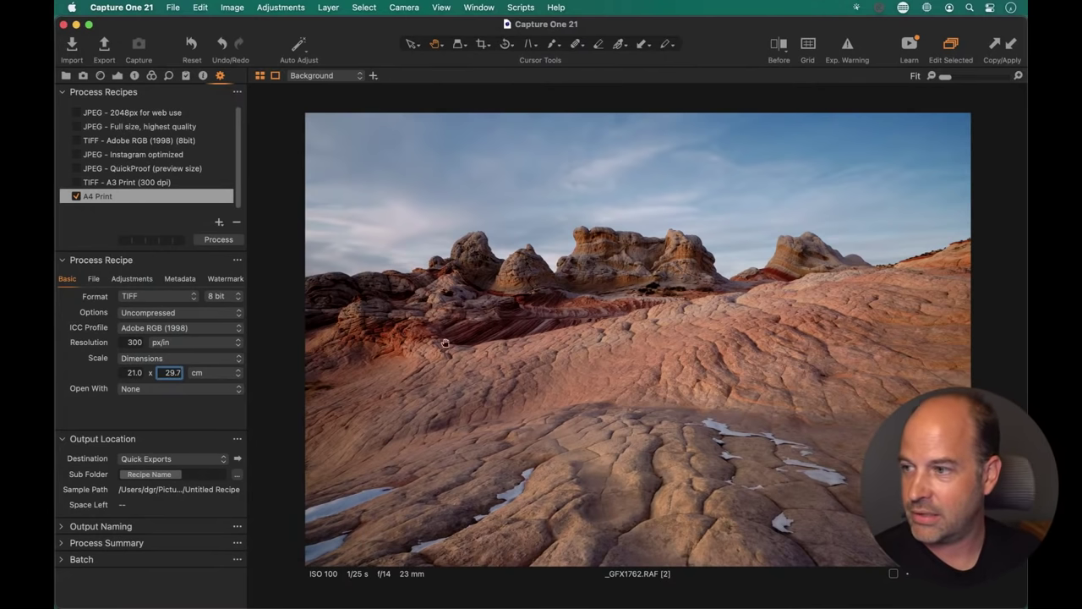
- Crop the desert photo to the Output ratio, ending on a 29.70 × 21.00 cm landscape frame
{"action": "key", "text": "Tab"}
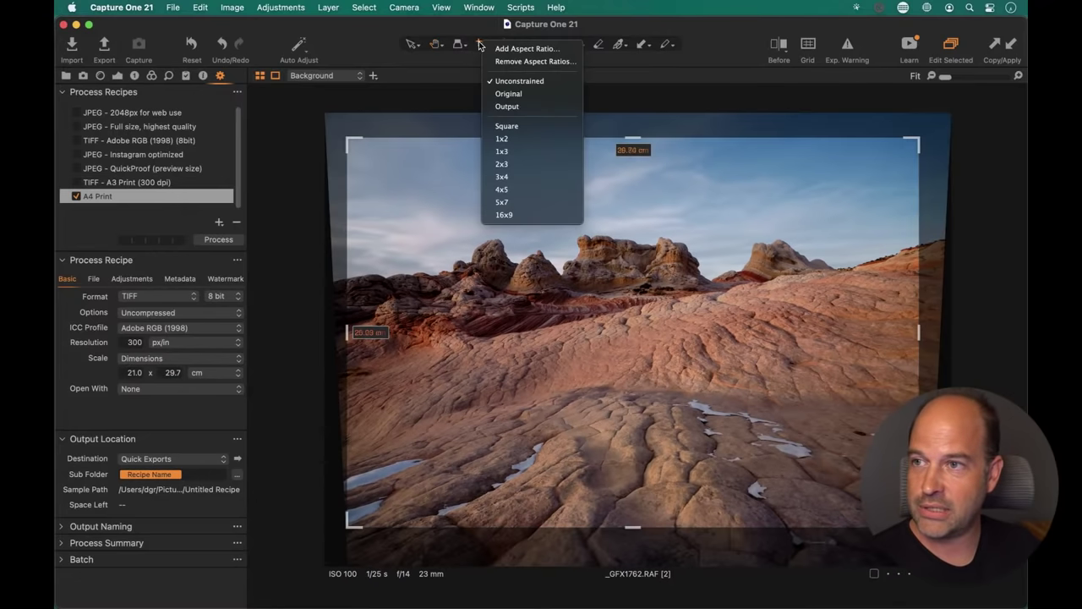
{"action": "left_click", "coordinate": [479, 45]}
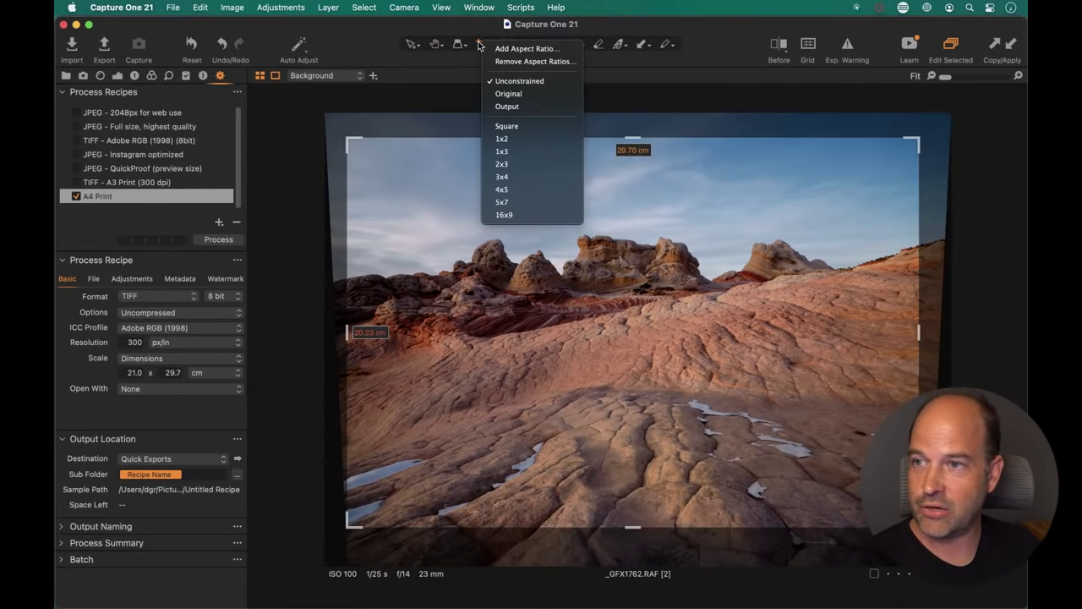
{"action": "left_click", "coordinate": [517, 107]}
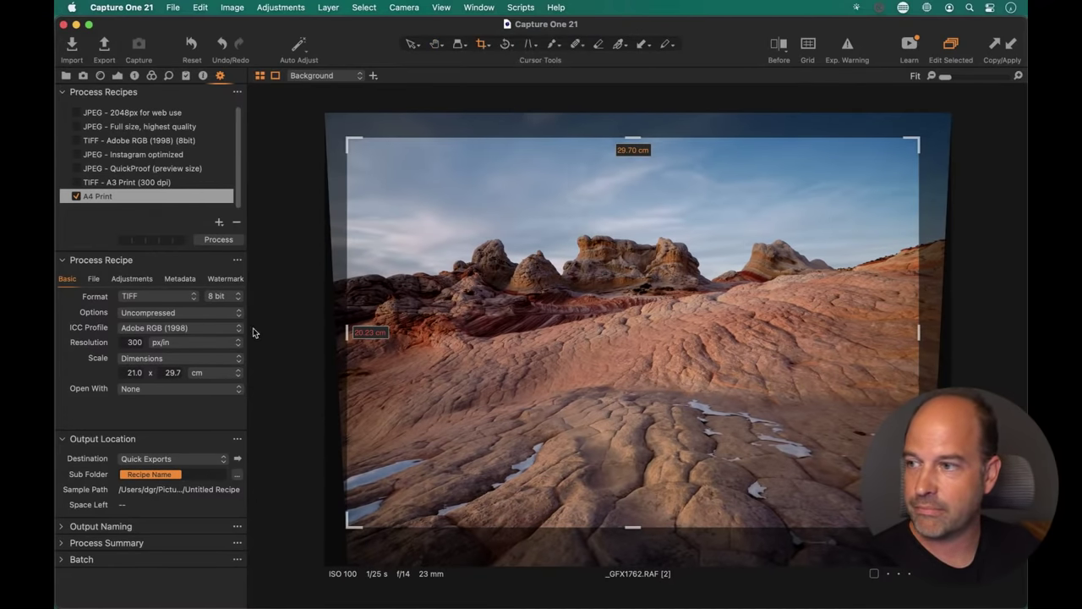
{"action": "left_click_drag", "start_coordinate": [346, 140], "coordinate": [671, 169]}
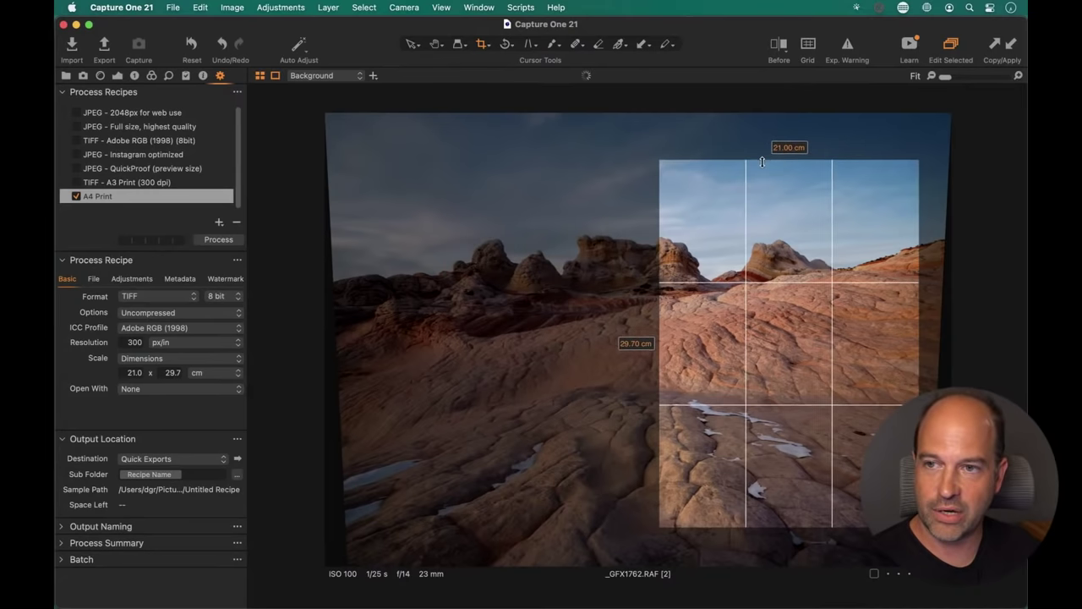
{"action": "left_click_drag", "start_coordinate": [686, 243], "coordinate": [404, 225]}
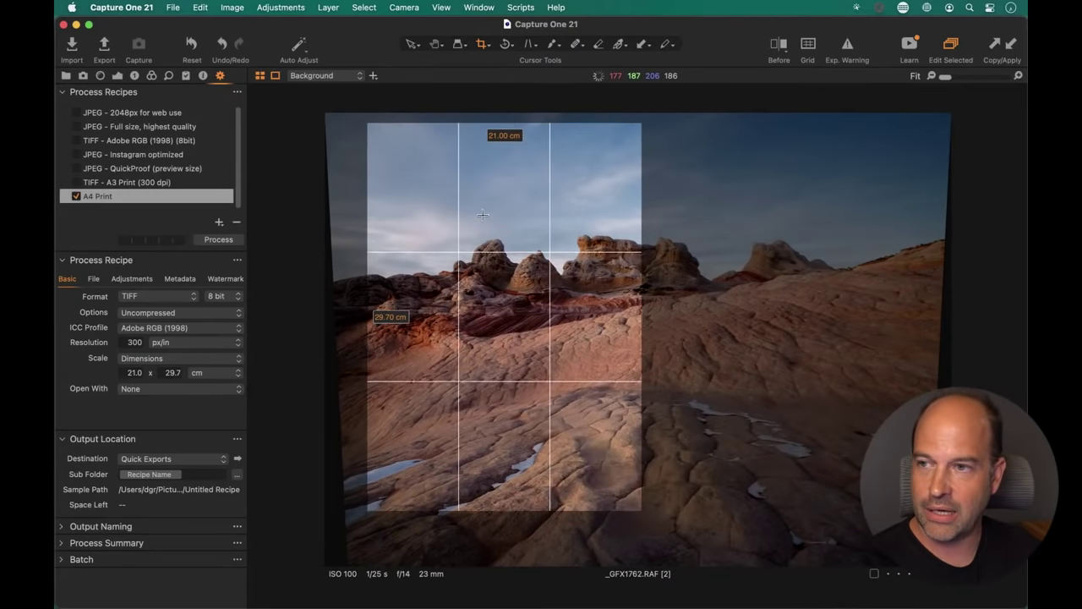
{"action": "left_click_drag", "start_coordinate": [639, 505], "coordinate": [681, 558]}
{"action": "left_click_drag", "start_coordinate": [606, 462], "coordinate": [579, 456]}
{"action": "left_click_drag", "start_coordinate": [674, 122], "coordinate": [832, 135]}
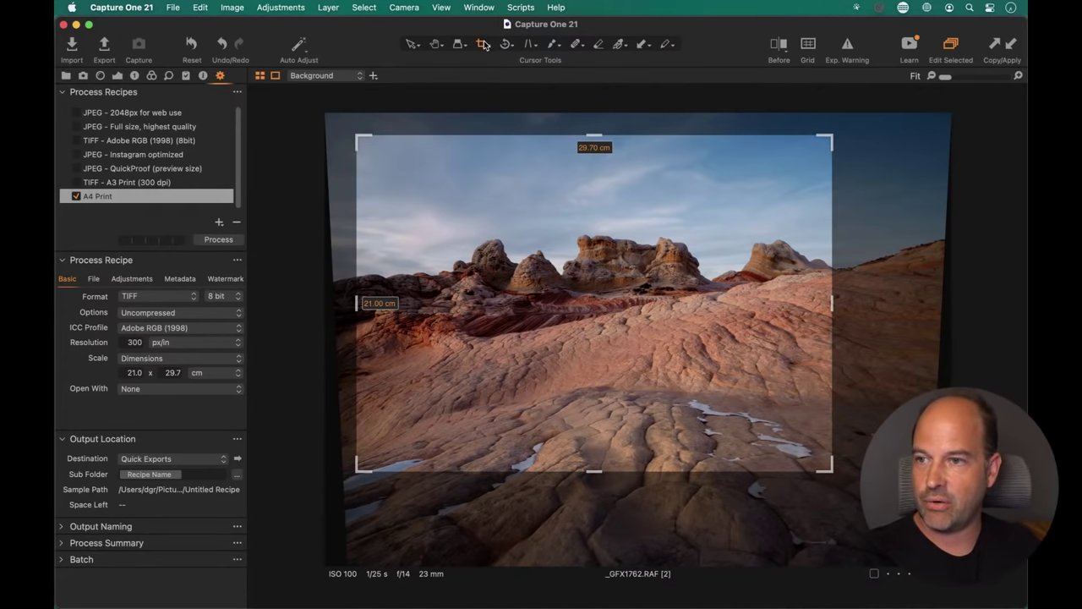
- Apply the crop and set the recipe's sharpening to Output Sharpening for Print
{"action": "left_click", "coordinate": [437, 51]}
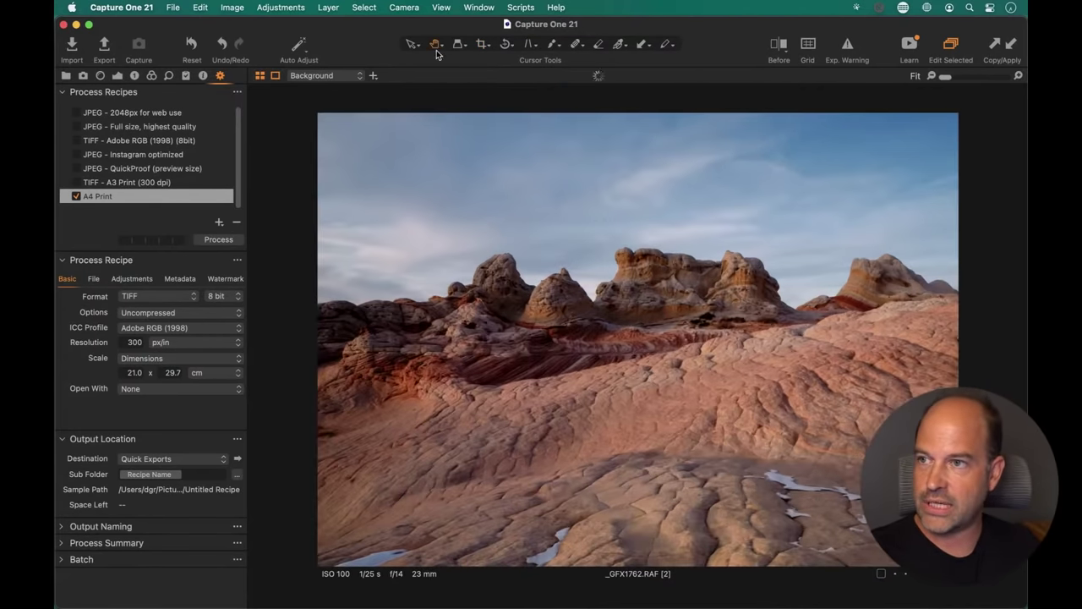
{"action": "left_click", "coordinate": [129, 280]}
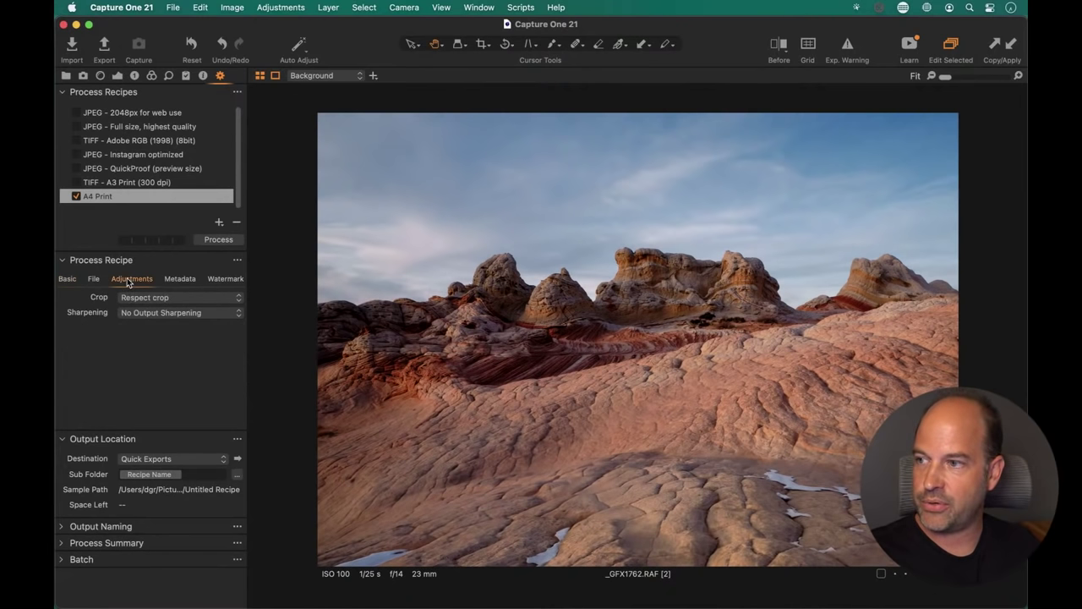
{"action": "left_click", "coordinate": [153, 313]}
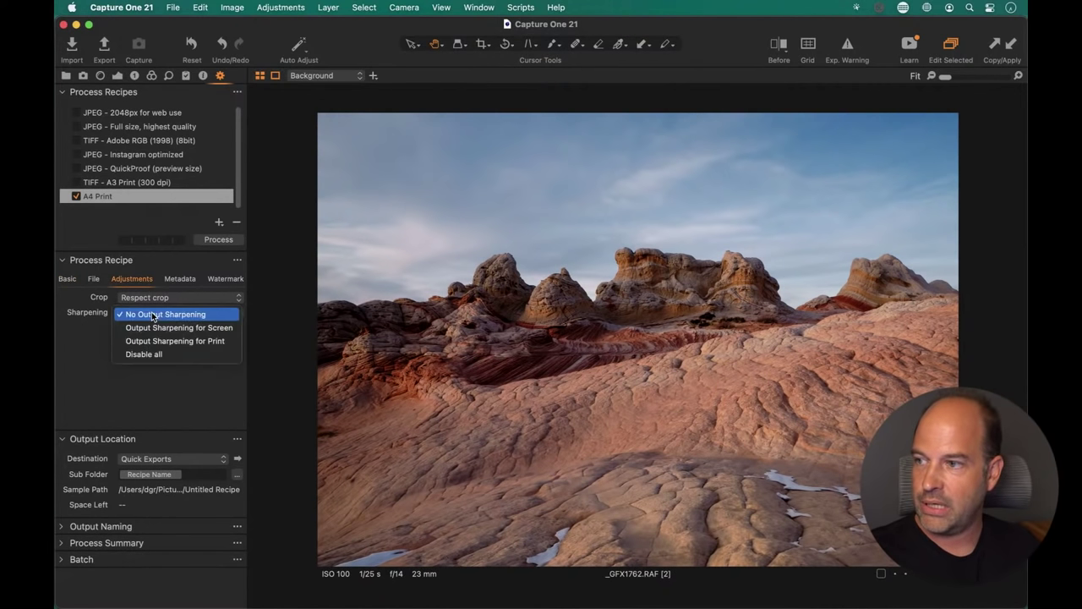
{"action": "left_click", "coordinate": [186, 341]}
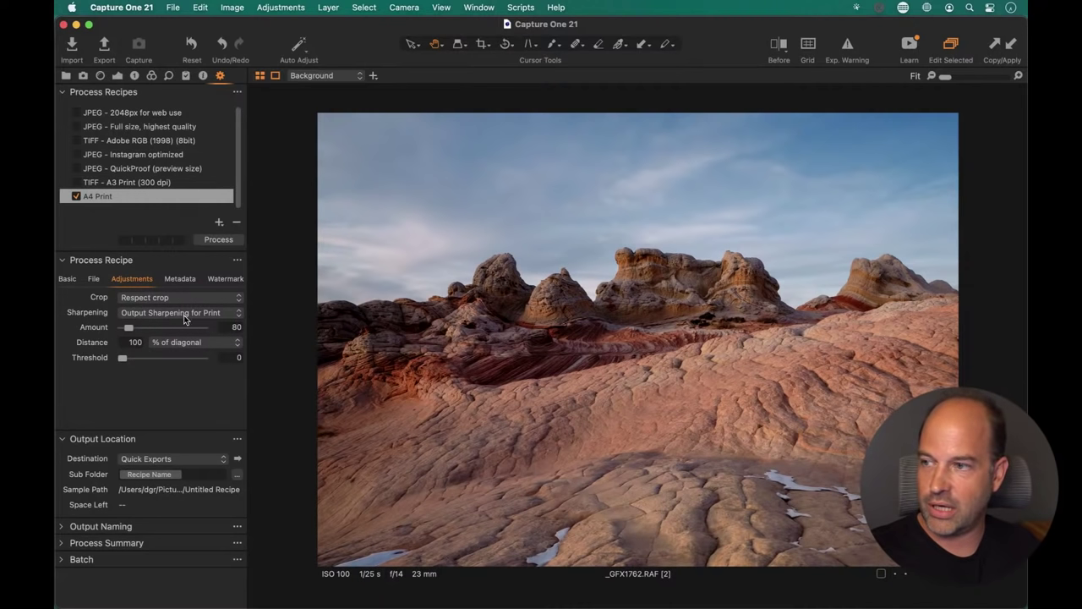
{"action": "left_click", "coordinate": [198, 342]}
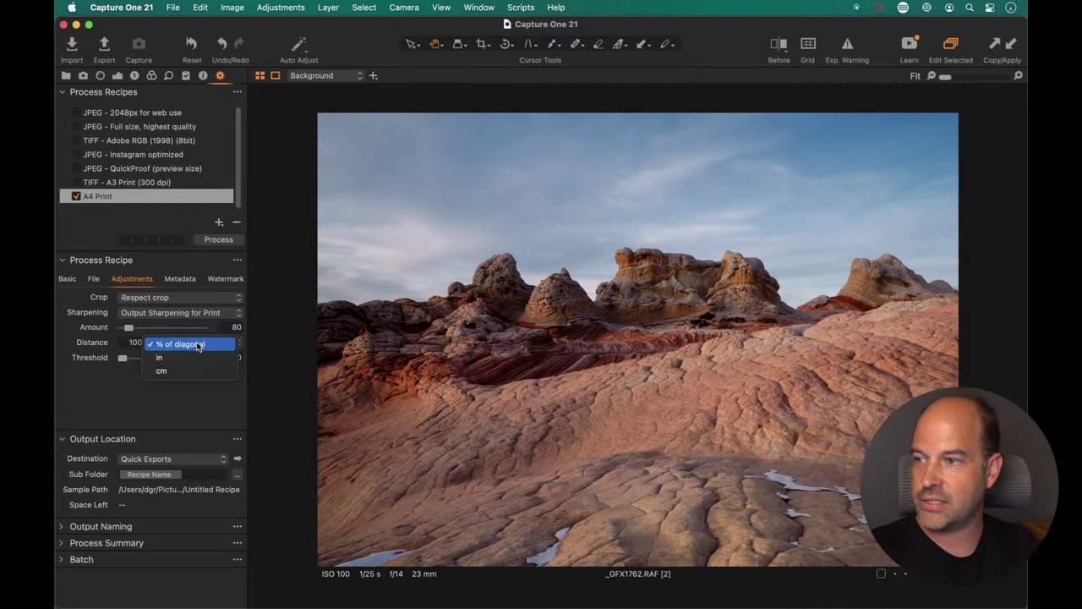
{"action": "left_click", "coordinate": [198, 345]}
{"action": "left_click", "coordinate": [160, 313]}
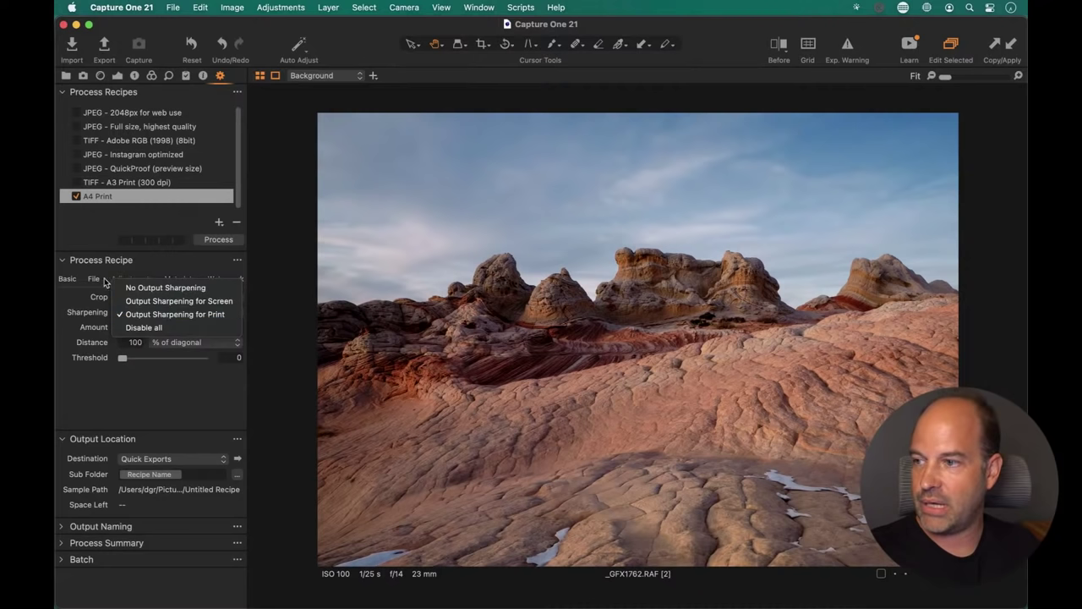
{"action": "left_click", "coordinate": [73, 279]}
- Change the sharpening distance unit to centimetres, giving amount 80 at 100 cm
{"action": "left_click", "coordinate": [167, 344]}
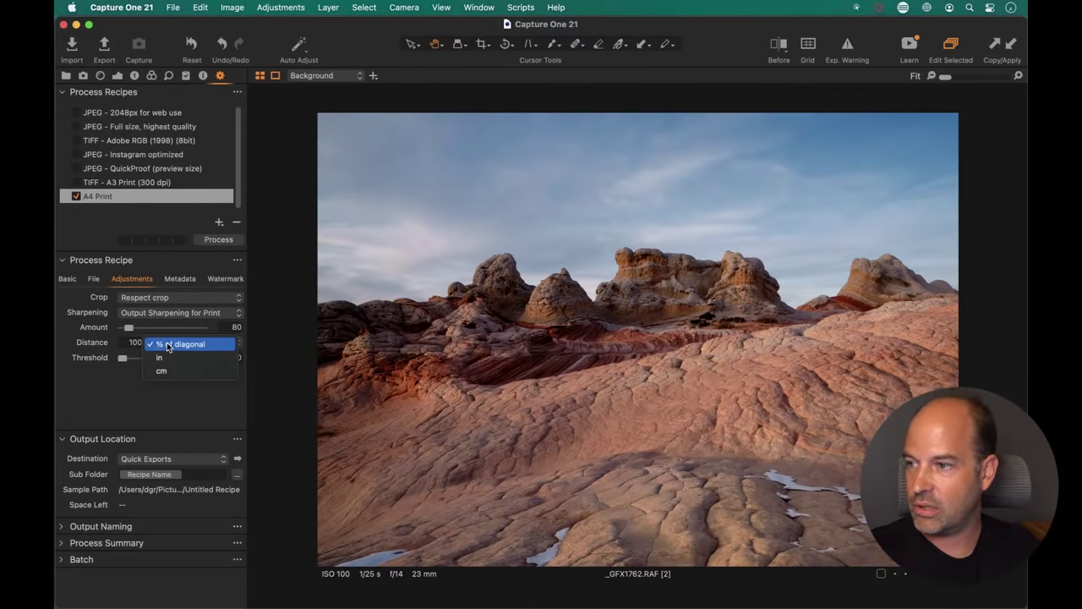
{"action": "left_click", "coordinate": [200, 347]}
{"action": "left_click", "coordinate": [189, 342]}
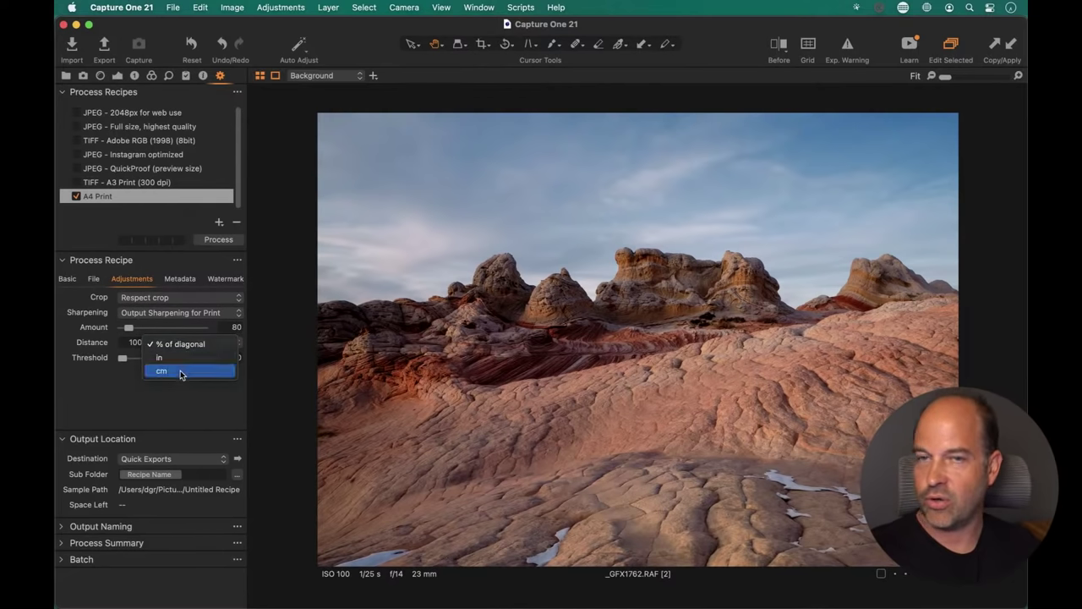
{"action": "left_click", "coordinate": [184, 371]}
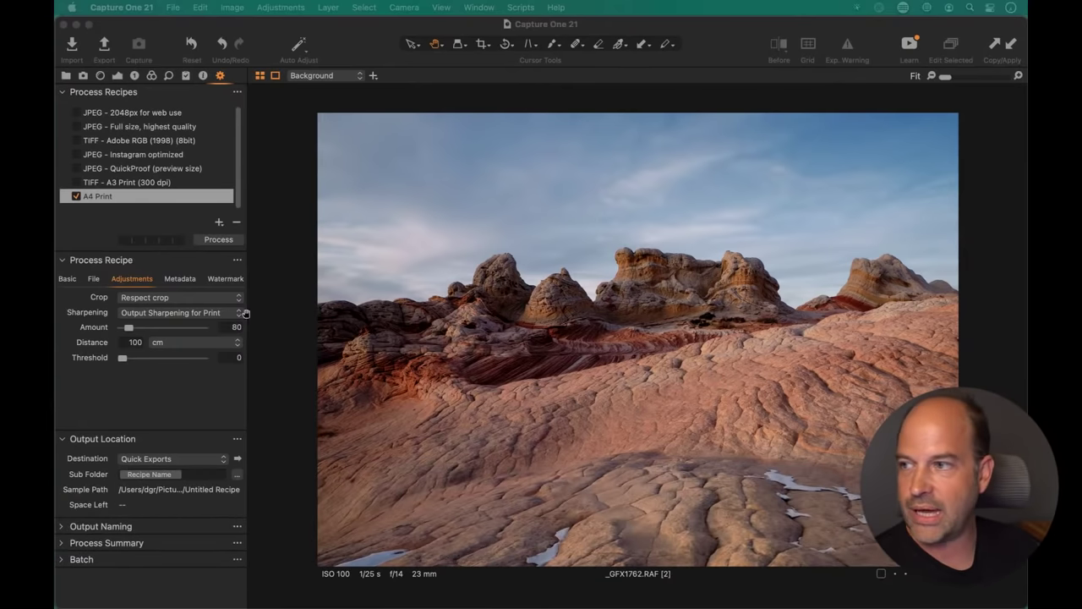
{"action": "left_click", "coordinate": [116, 76]}
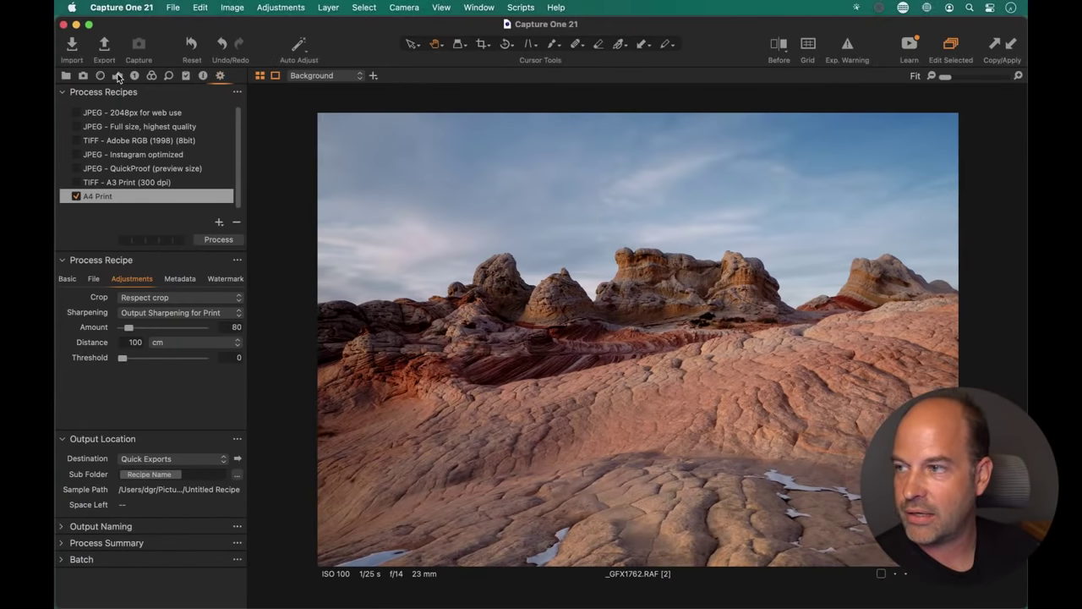
- Pick the Saturation (-) style brush with flow and hardness at 100
{"action": "left_click", "coordinate": [117, 76]}
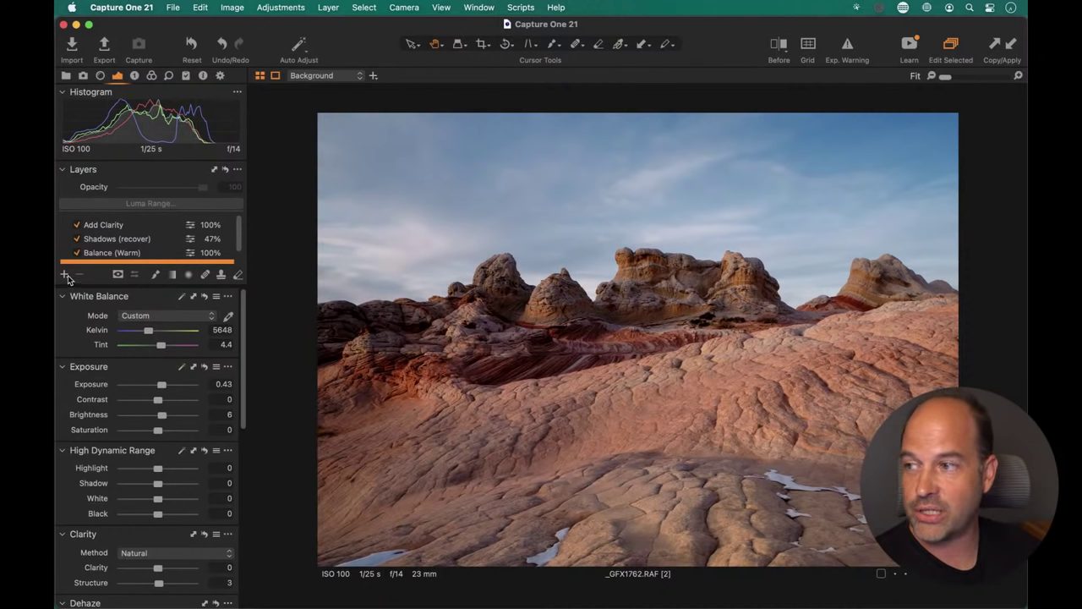
{"action": "left_click", "coordinate": [135, 76]}
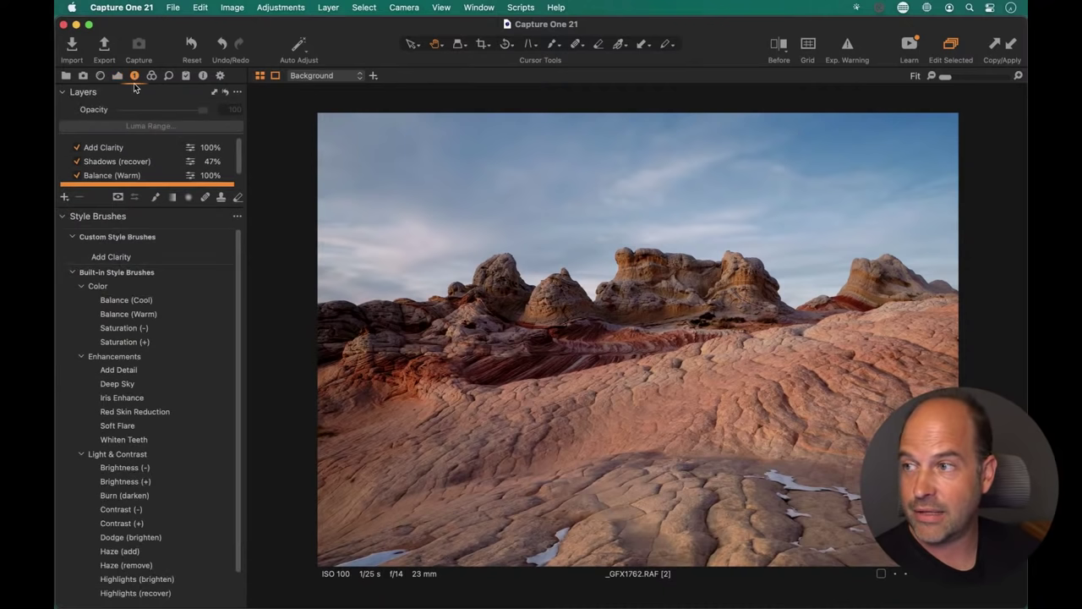
{"action": "left_click", "coordinate": [125, 330]}
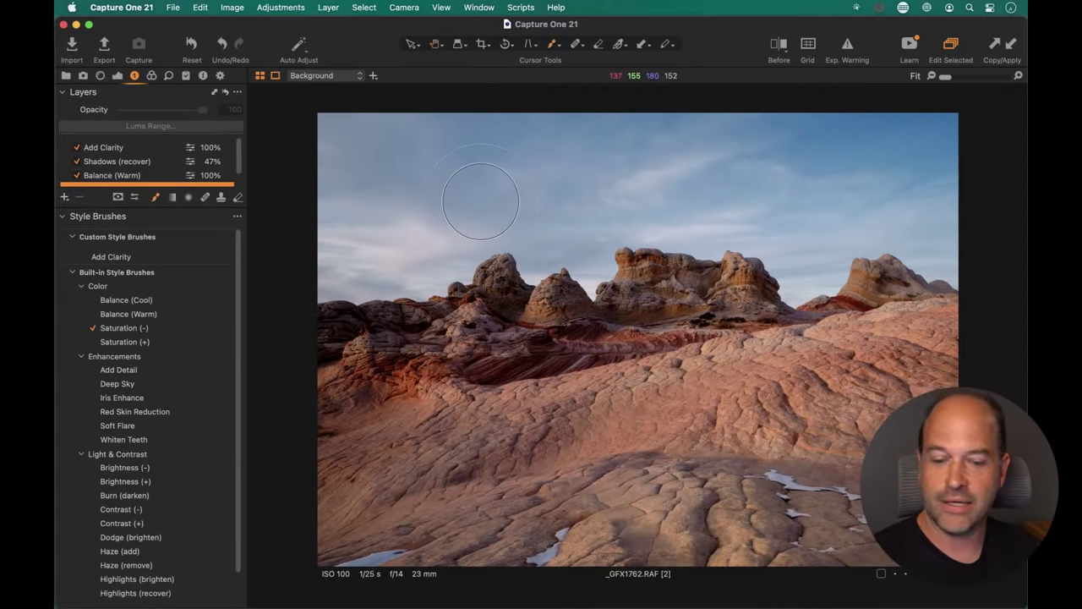
{"action": "right_click", "coordinate": [506, 235]}
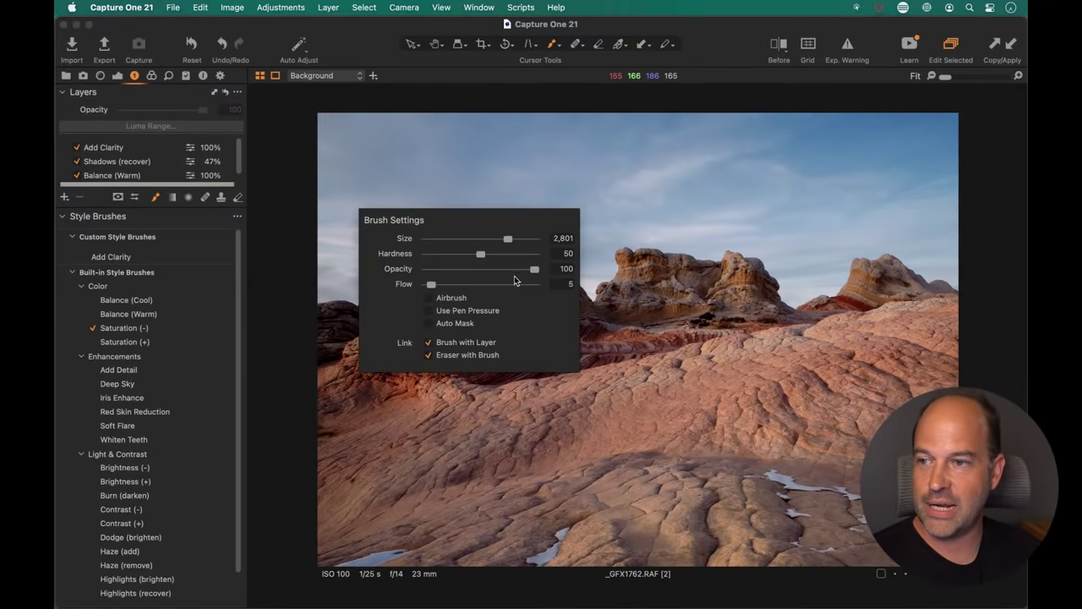
{"action": "left_click_drag", "start_coordinate": [432, 285], "coordinate": [534, 284]}
{"action": "left_click_drag", "start_coordinate": [480, 254], "coordinate": [534, 253]}
- Paint desaturation over the whole photo, compare, then leave the layer switched off
{"action": "mouse_move", "coordinate": [422, 169]}
{"action": "left_mouse_down"}
{"action": "mouse_move", "coordinate": [700, 110]}
{"action": "mouse_move", "coordinate": [862, 152]}
{"action": "left_mouse_up"}
{"action": "mouse_move", "coordinate": [245, 327]}
{"action": "left_mouse_down"}
{"action": "mouse_move", "coordinate": [219, 487]}
{"action": "mouse_move", "coordinate": [357, 525]}
{"action": "mouse_move", "coordinate": [719, 550]}
{"action": "left_mouse_up"}
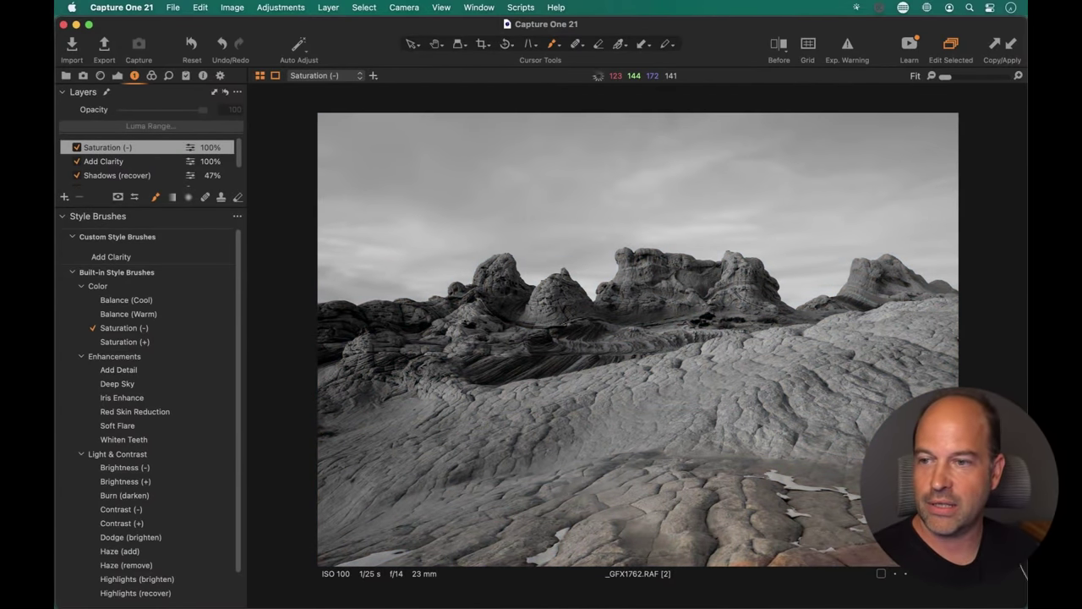
{"action": "left_click", "coordinate": [76, 148]}
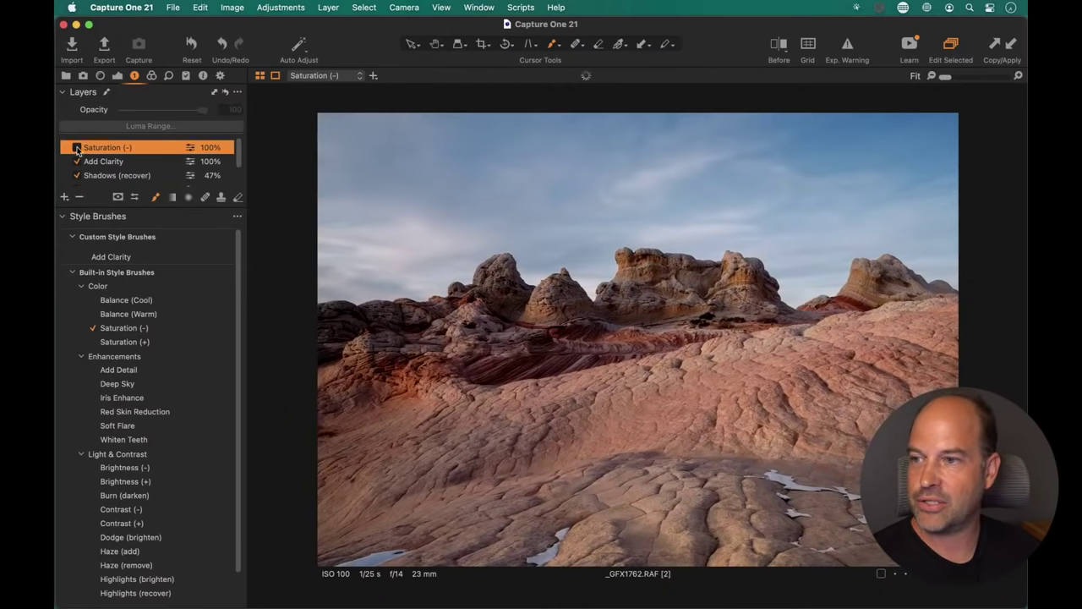
{"action": "left_click", "coordinate": [76, 148]}
{"action": "left_click", "coordinate": [76, 148]}
{"action": "left_click", "coordinate": [76, 148]}
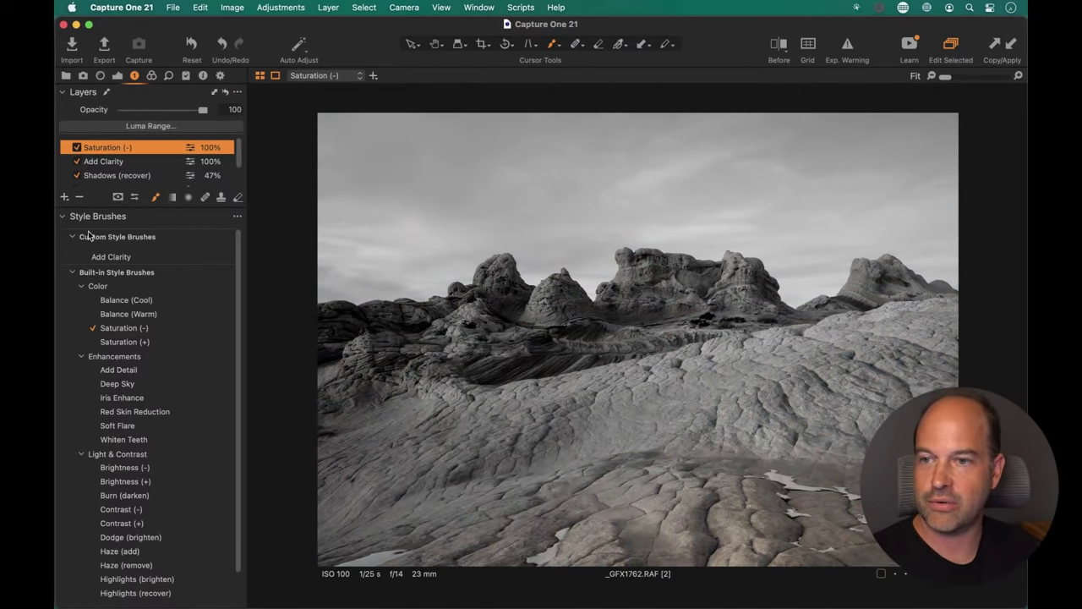
{"action": "left_click", "coordinate": [76, 148]}
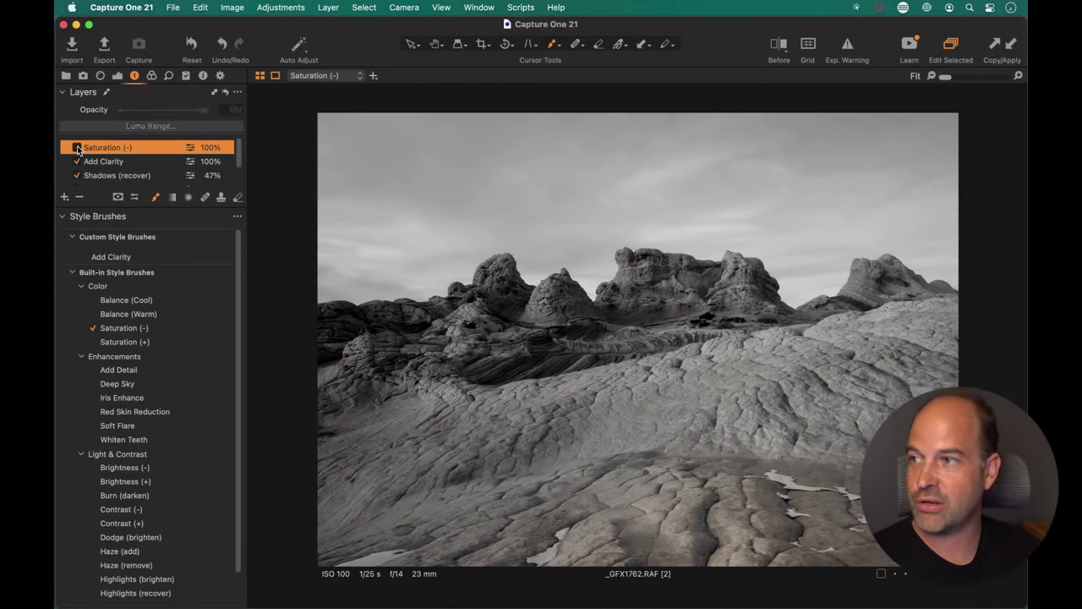
{"action": "mouse_move", "coordinate": [123, 217]}
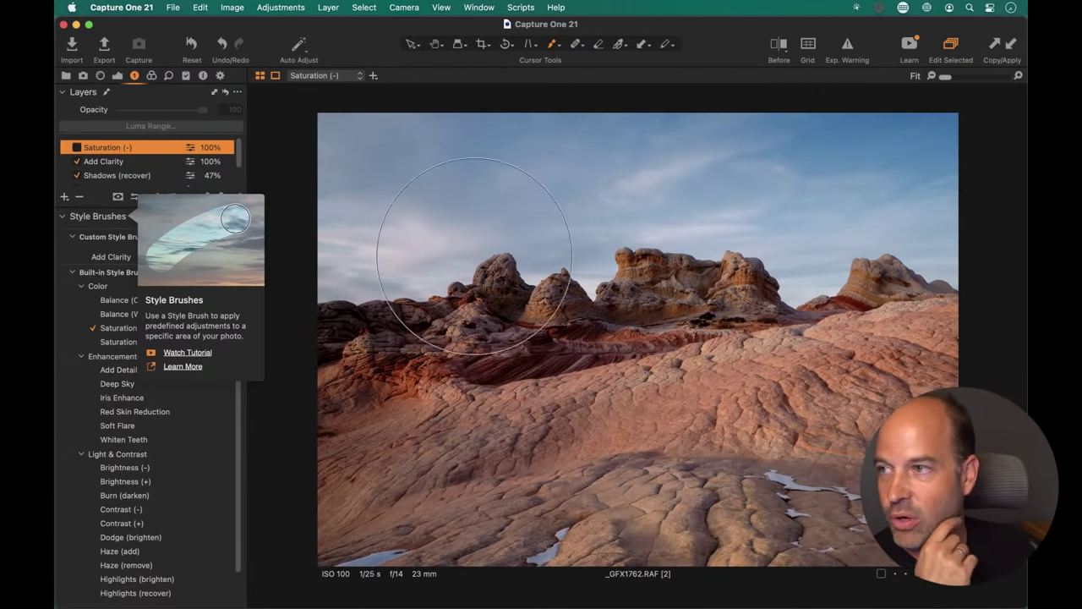
{"action": "left_click", "coordinate": [170, 77]}
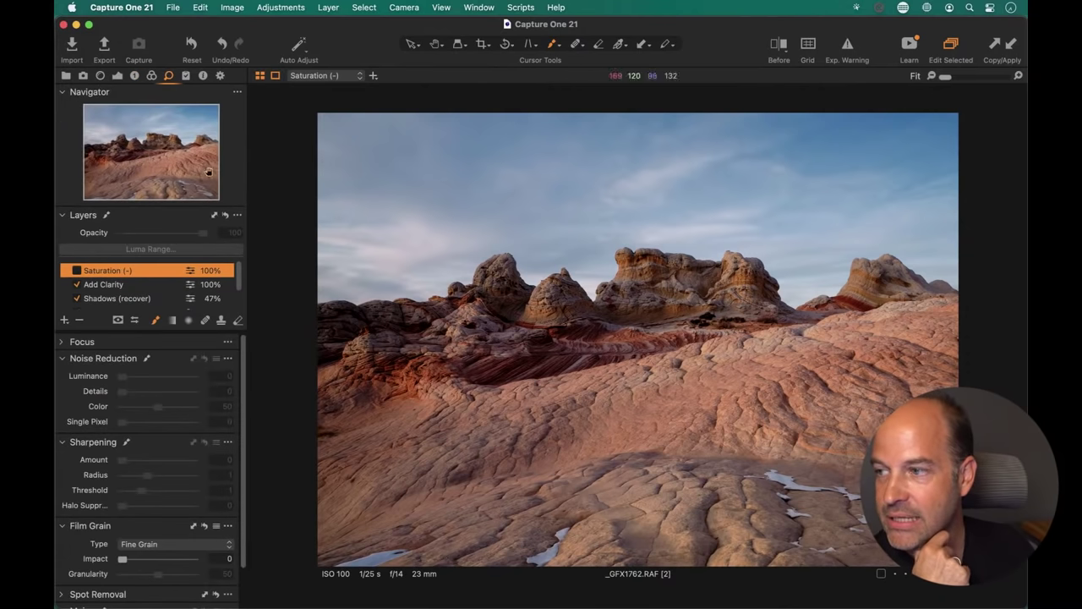
- Select the Background layer and check its luminance Noise Reduction setting
{"action": "left_click", "coordinate": [119, 77]}
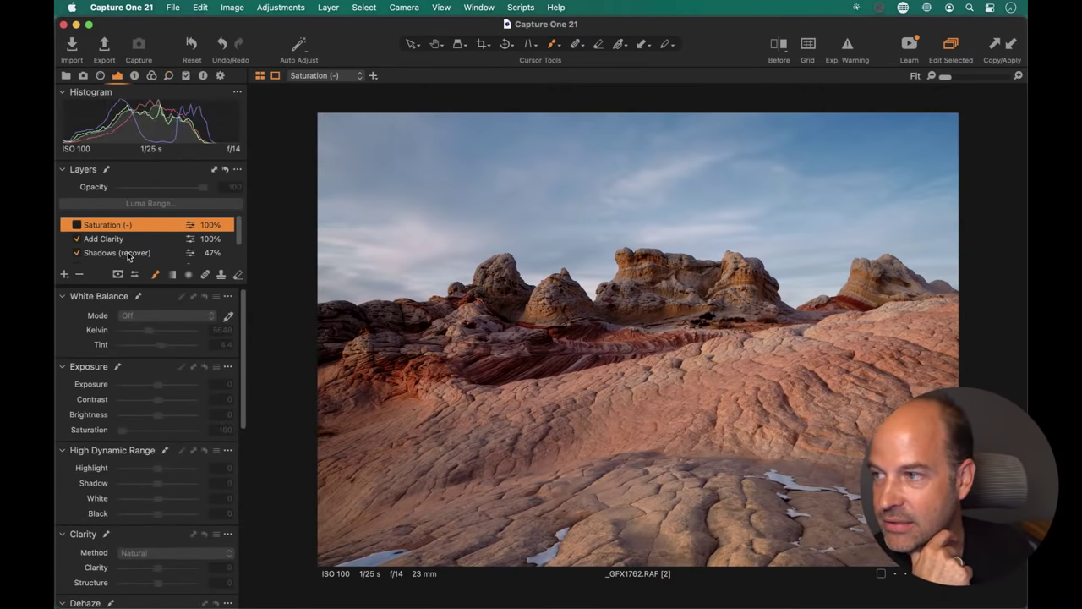
{"action": "scroll", "coordinate": [116, 237], "scroll_direction": "down", "scroll_amount": 2}
{"action": "left_click", "coordinate": [108, 250]}
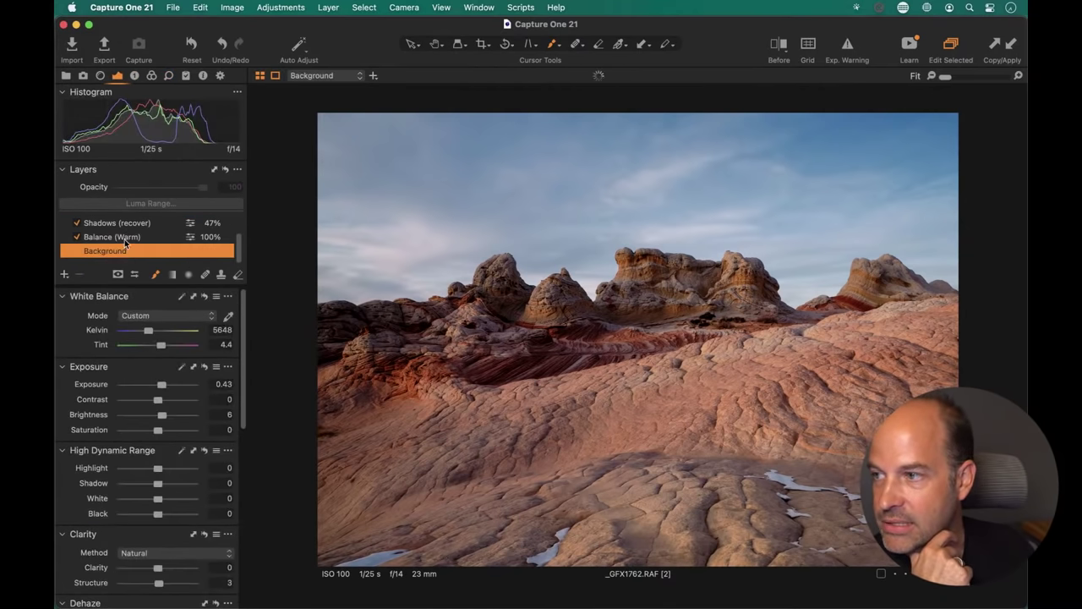
{"action": "left_click", "coordinate": [170, 78]}
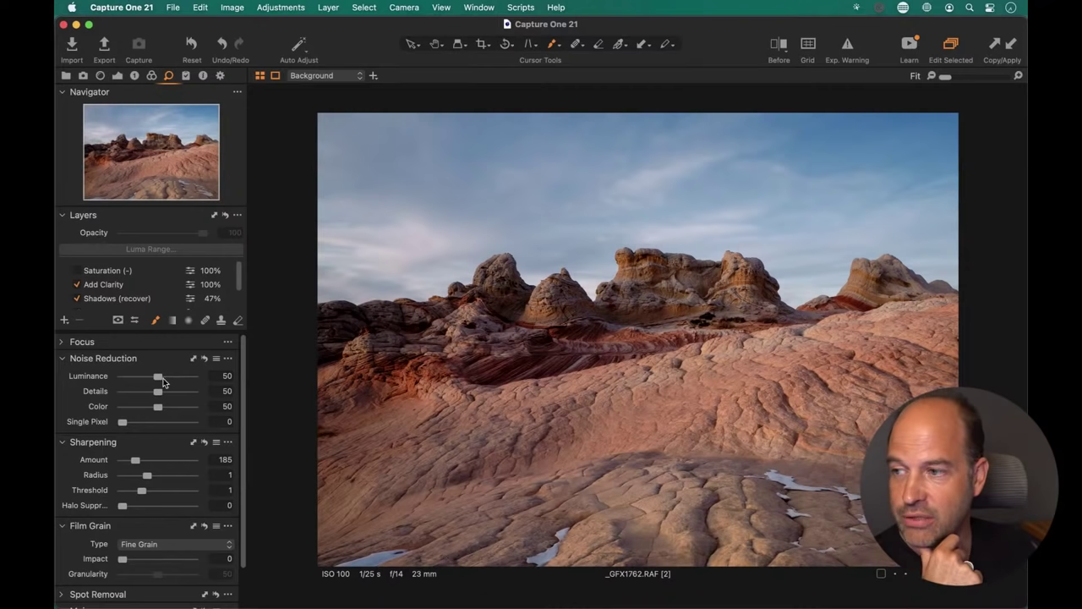
{"action": "mouse_move", "coordinate": [158, 376]}
{"action": "left_mouse_down"}
{"action": "mouse_move", "coordinate": [181, 377]}
{"action": "mouse_move", "coordinate": [161, 379]}
{"action": "left_mouse_up"}
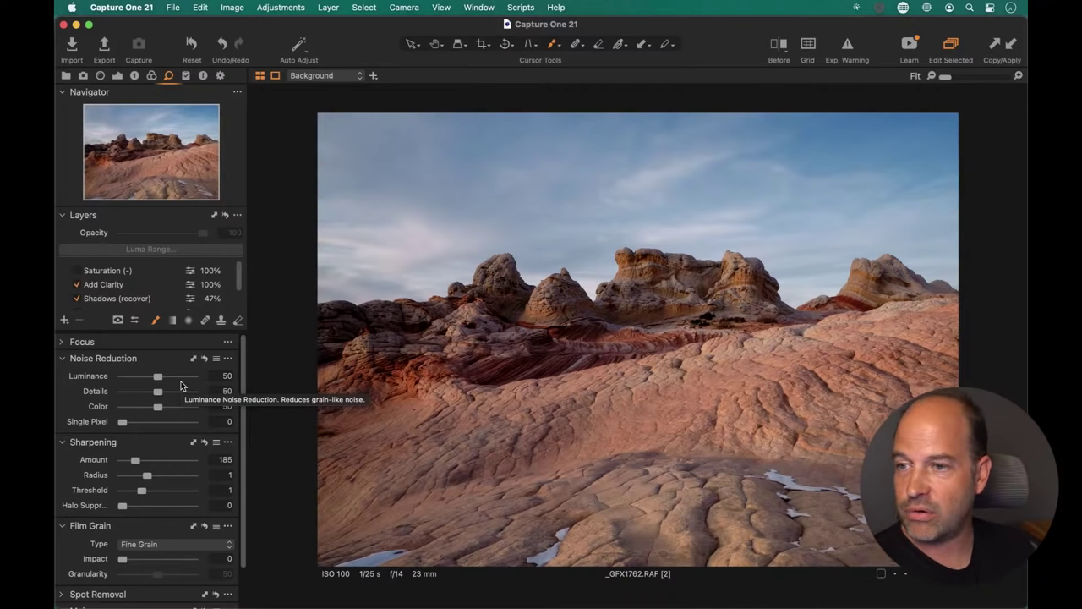
- Inspect Base Characteristics on the Color tab, then show the browser filmstrip
{"action": "left_click", "coordinate": [151, 76]}
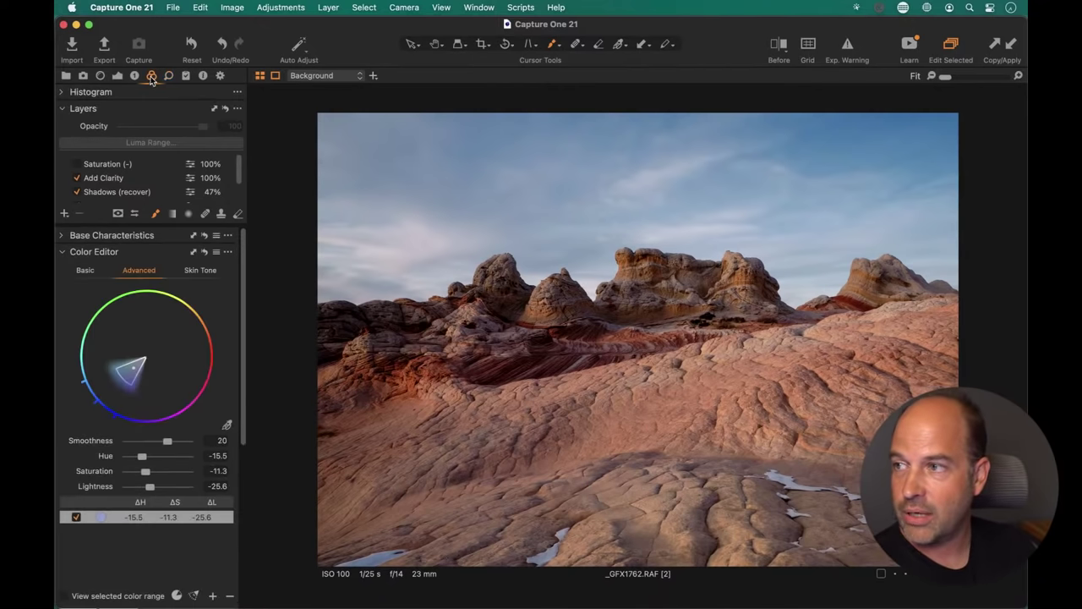
{"action": "left_click", "coordinate": [64, 237]}
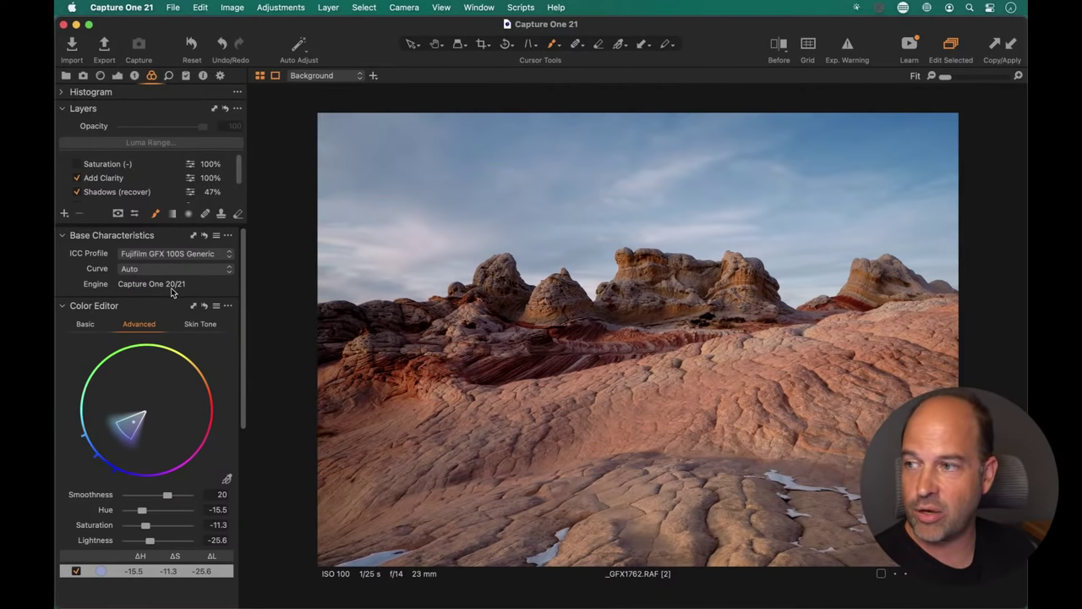
{"action": "left_click", "coordinate": [169, 76]}
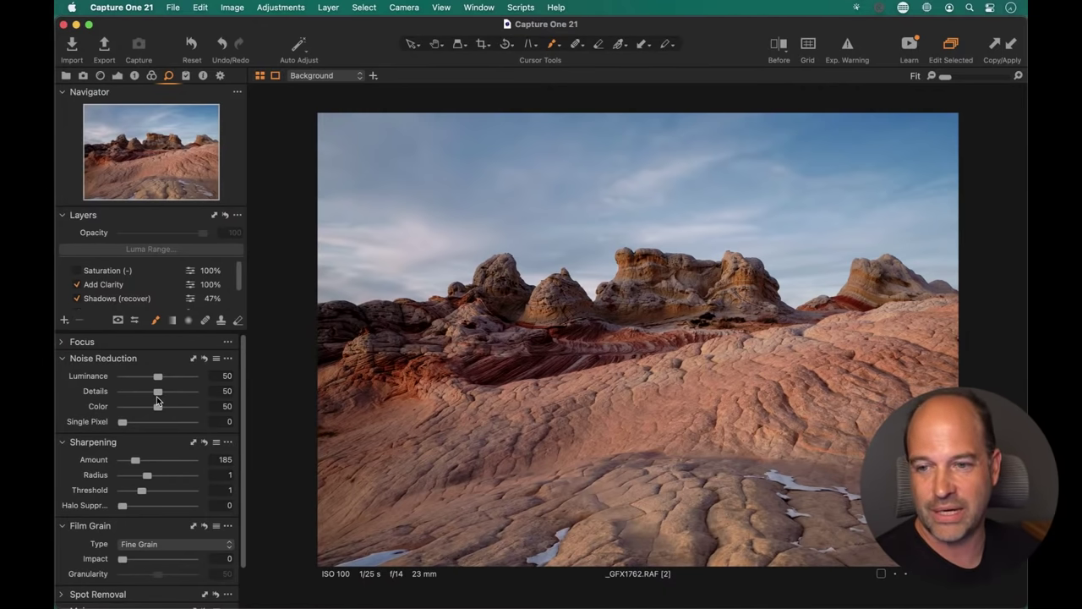
{"action": "key", "text": "super+b"}
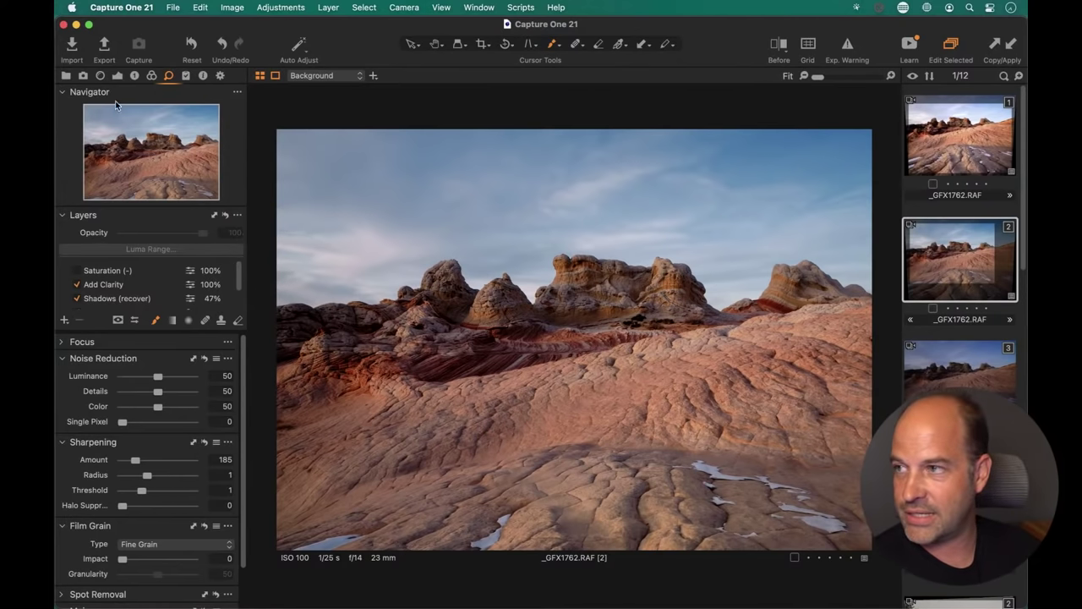
- Open the India street photo from the thumbnail grid and hide the browser
{"action": "left_click", "coordinate": [117, 75]}
{"action": "scroll", "coordinate": [133, 423], "scroll_direction": "down", "scroll_amount": 3}
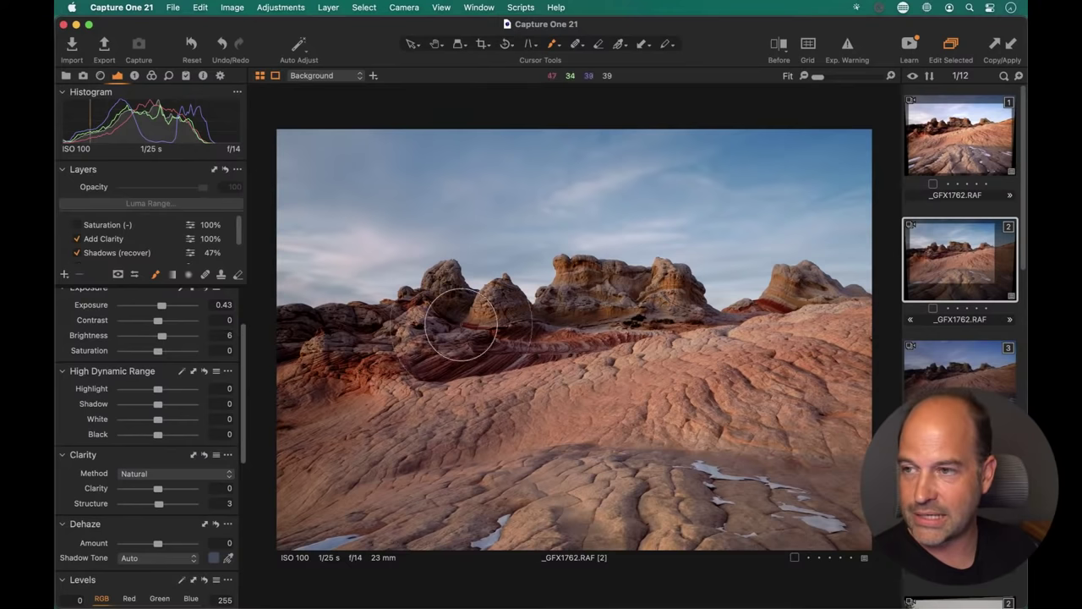
{"action": "key", "text": "super+alt+v"}
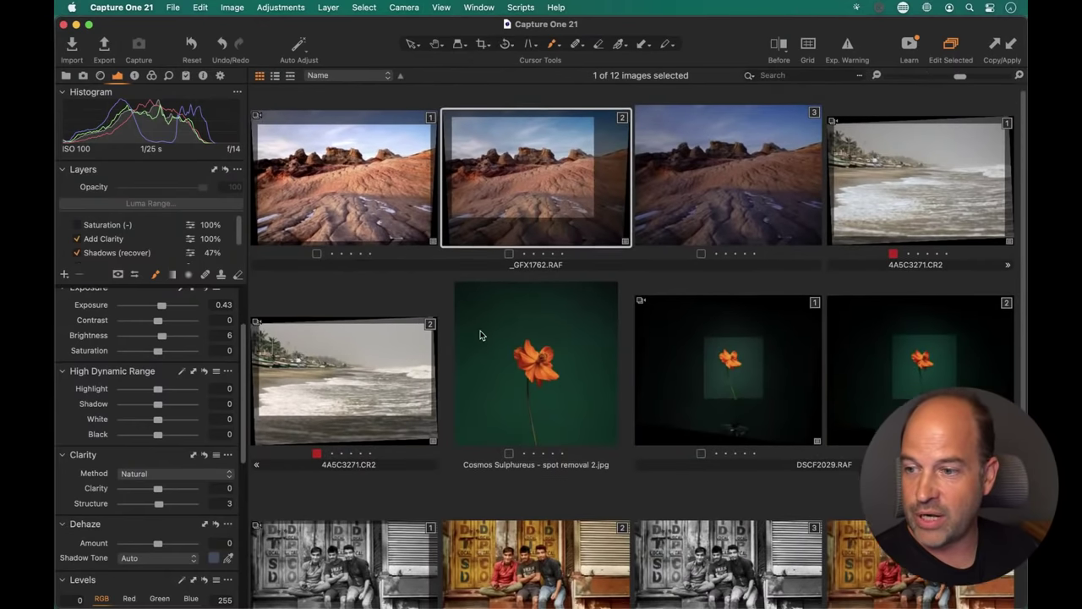
{"action": "scroll", "coordinate": [480, 336], "scroll_direction": "down", "scroll_amount": 2}
{"action": "double_click", "coordinate": [536, 524]}
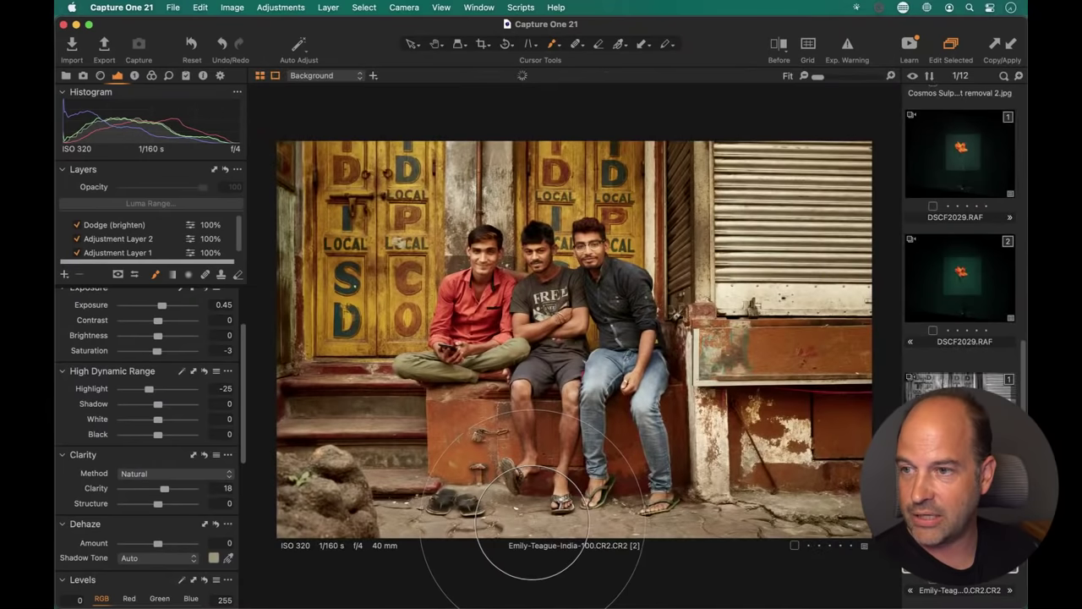
{"action": "key", "text": "super+b"}
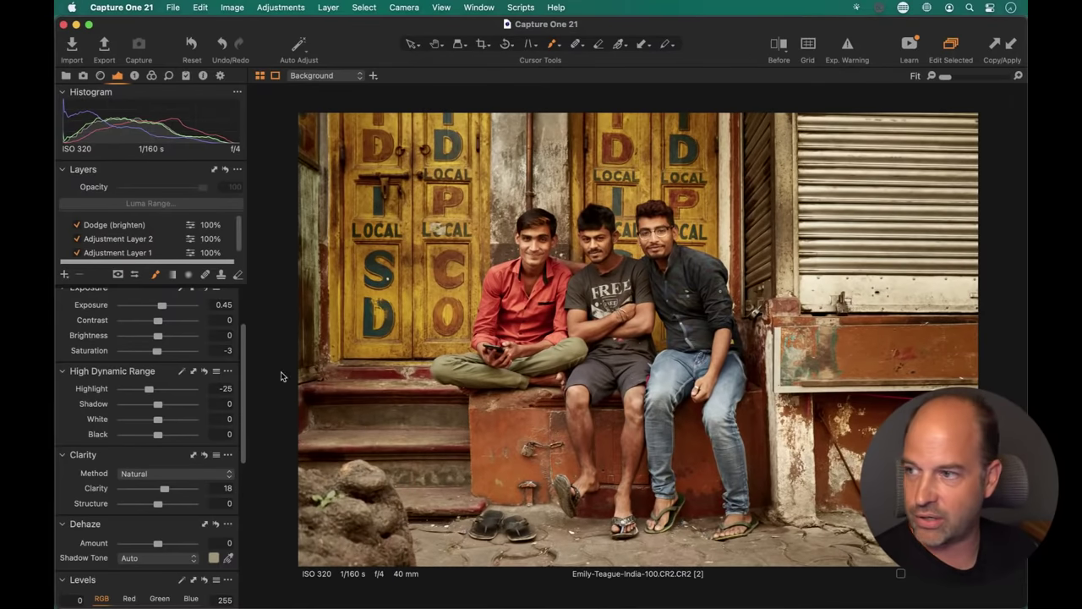
- Set High Dynamic Range Shadow to 14 and Highlight to -17
{"action": "scroll", "coordinate": [125, 239], "scroll_direction": "down", "scroll_amount": 1}
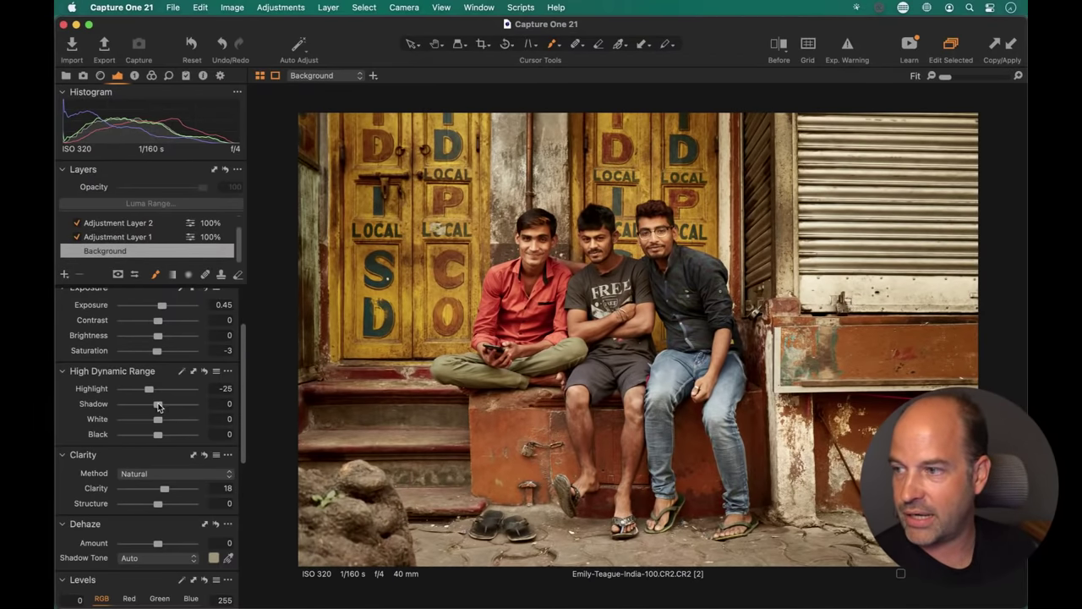
{"action": "left_click_drag", "start_coordinate": [158, 404], "coordinate": [246, 411]}
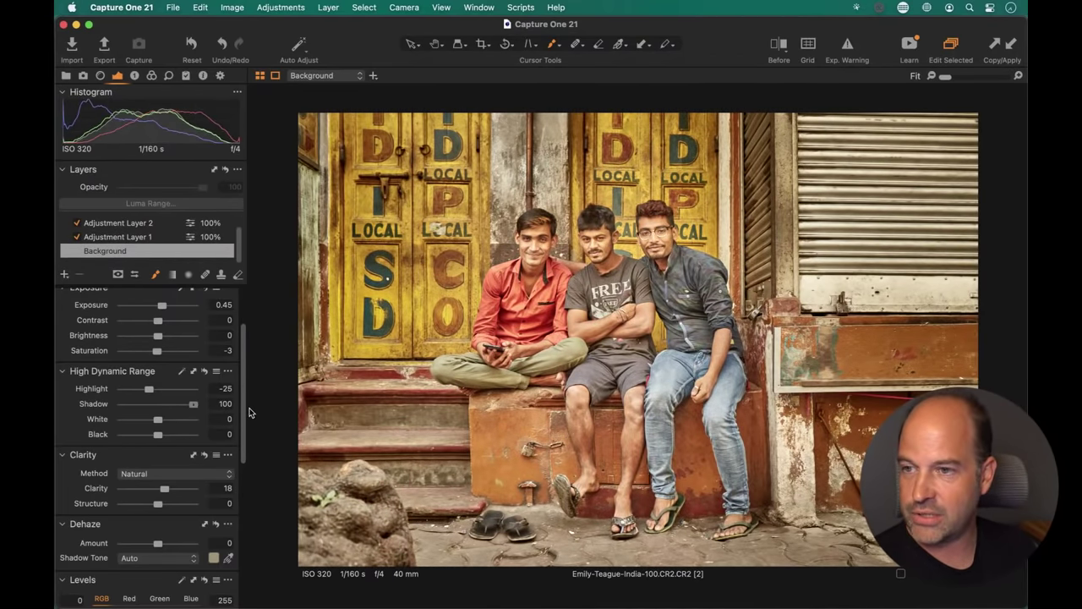
{"action": "left_click_drag", "start_coordinate": [148, 388], "coordinate": [120, 389]}
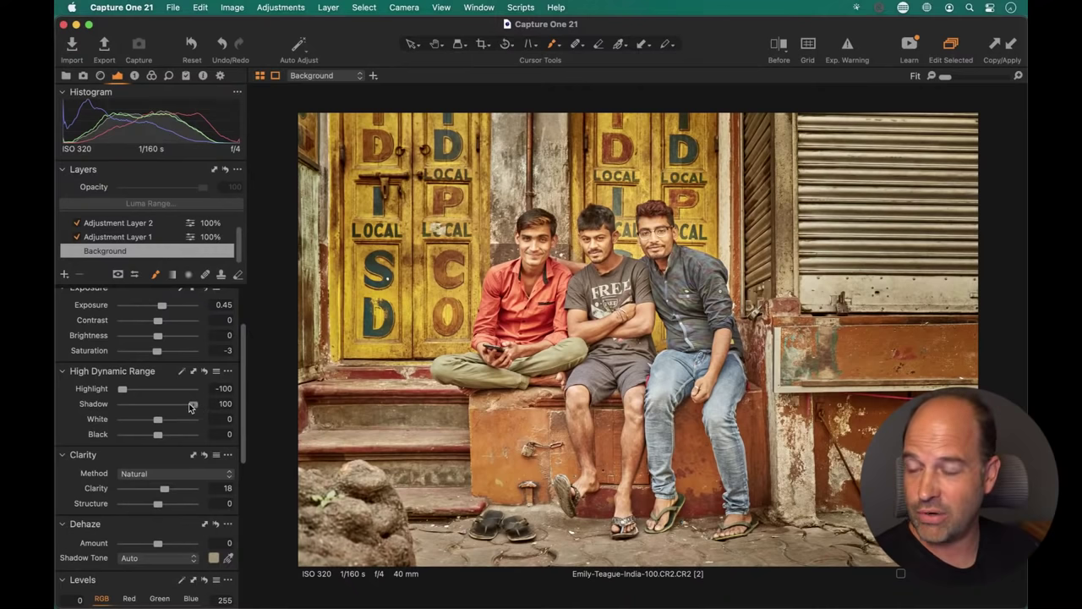
{"action": "left_click_drag", "start_coordinate": [191, 408], "coordinate": [159, 406]}
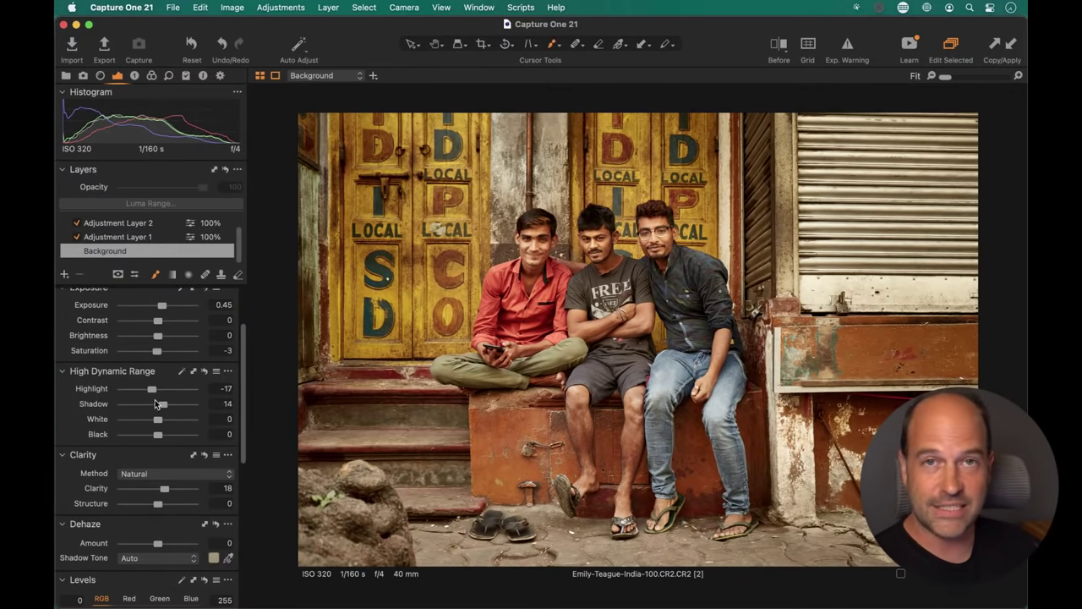